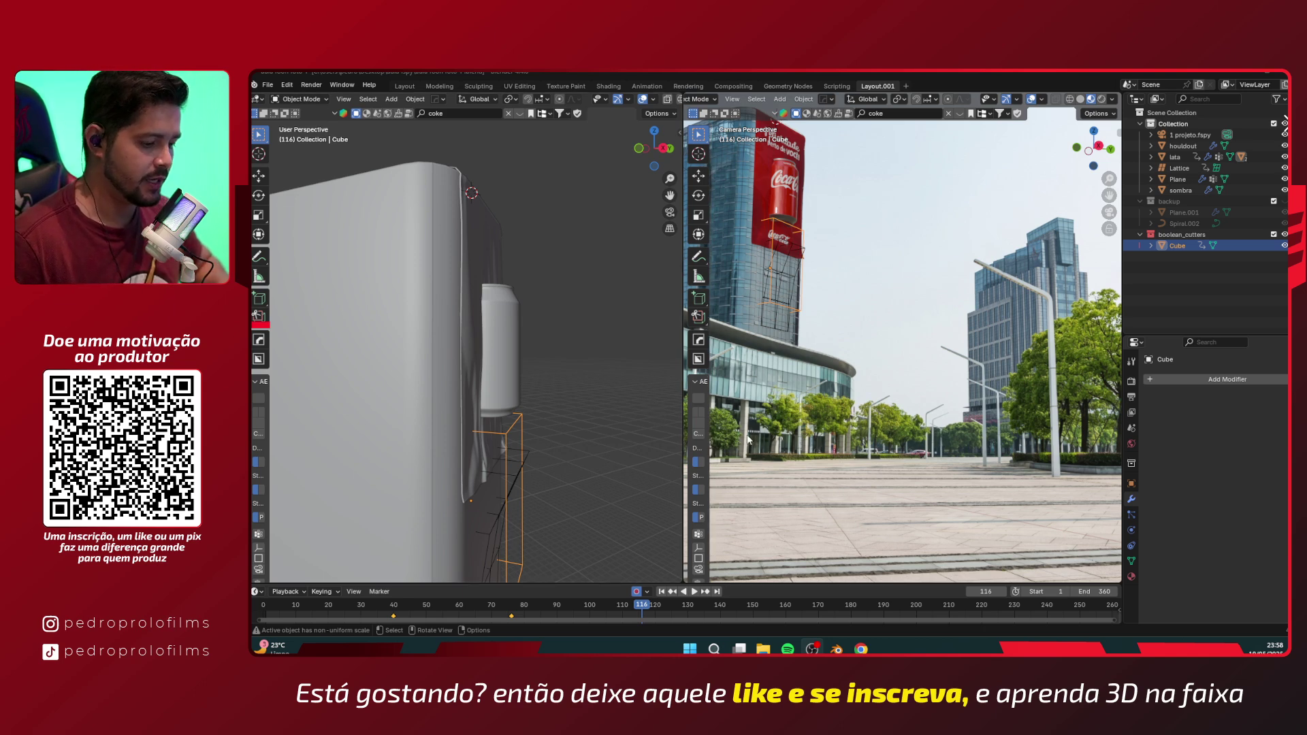
- Switch to the Modeling workspace and turn off automatic keyframing
click(444, 88)
key(Tab)
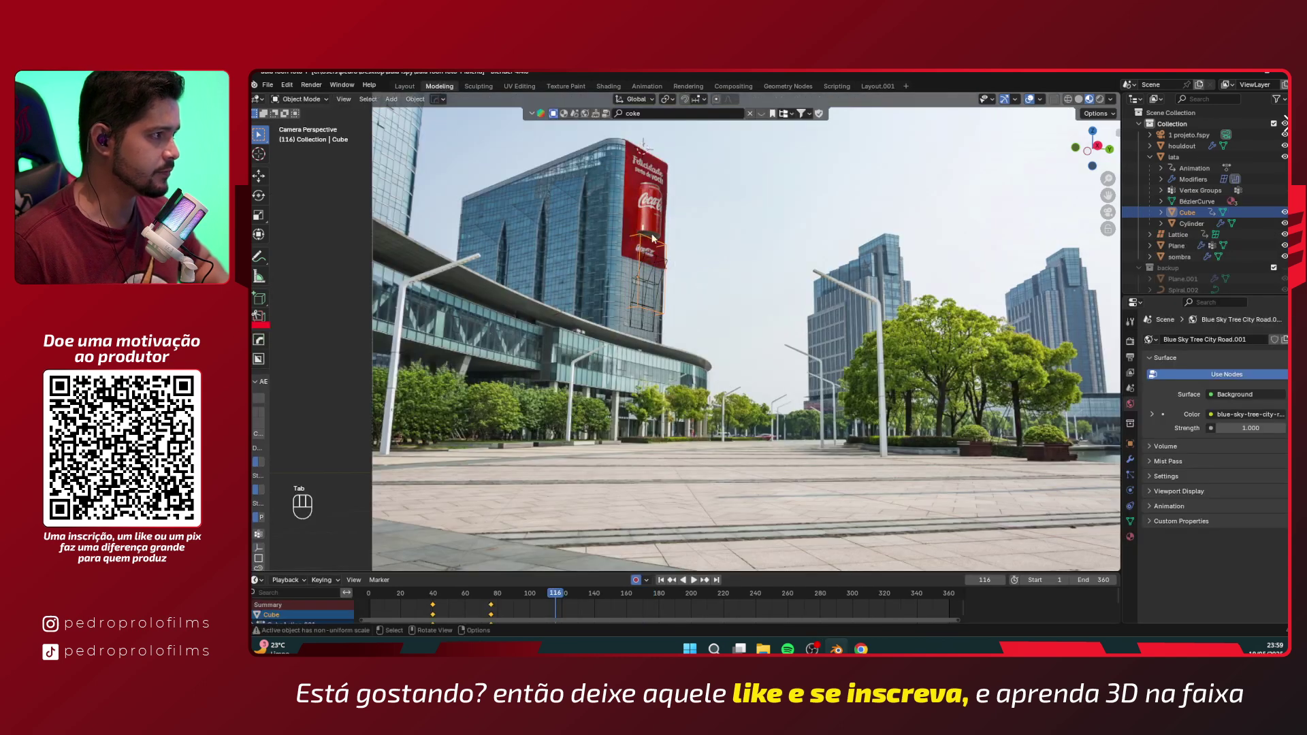
click(636, 580)
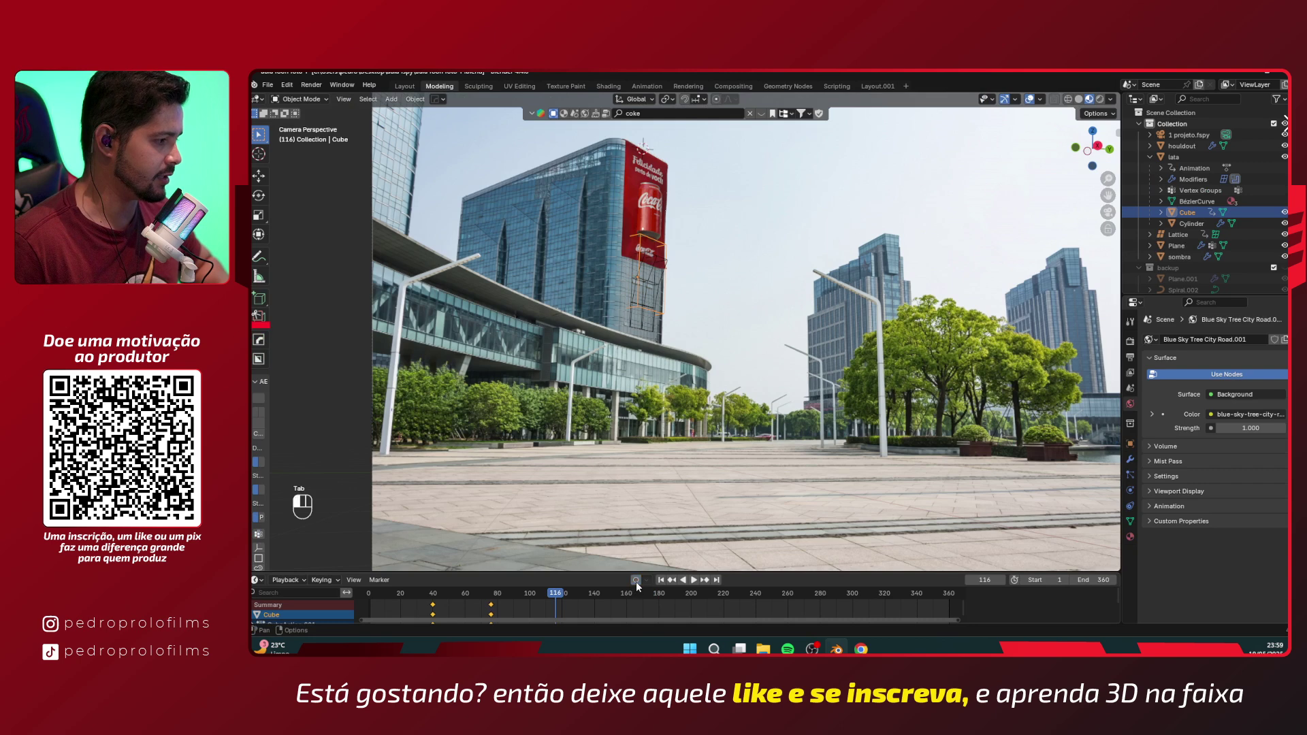
- Play the billboard animation from about frame 25 and scrub through it up to frame 160
click(409, 594)
key(space)
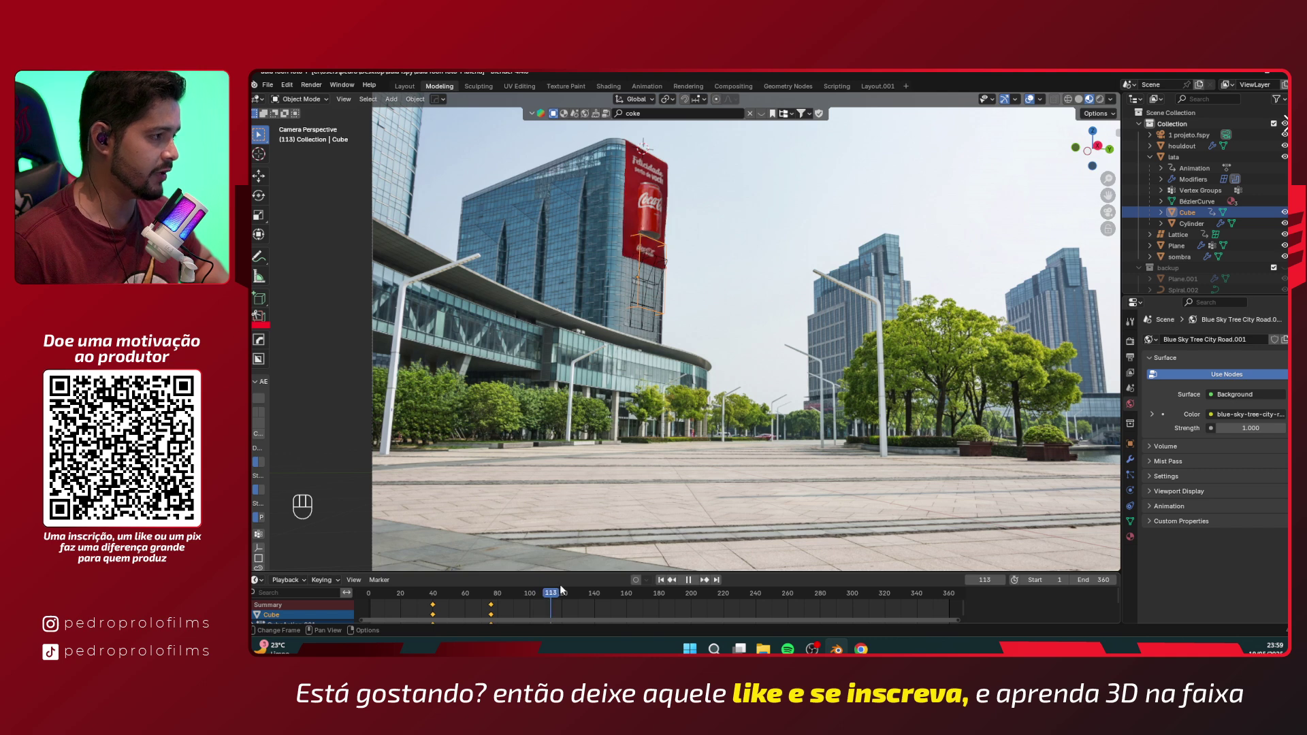
key(space)
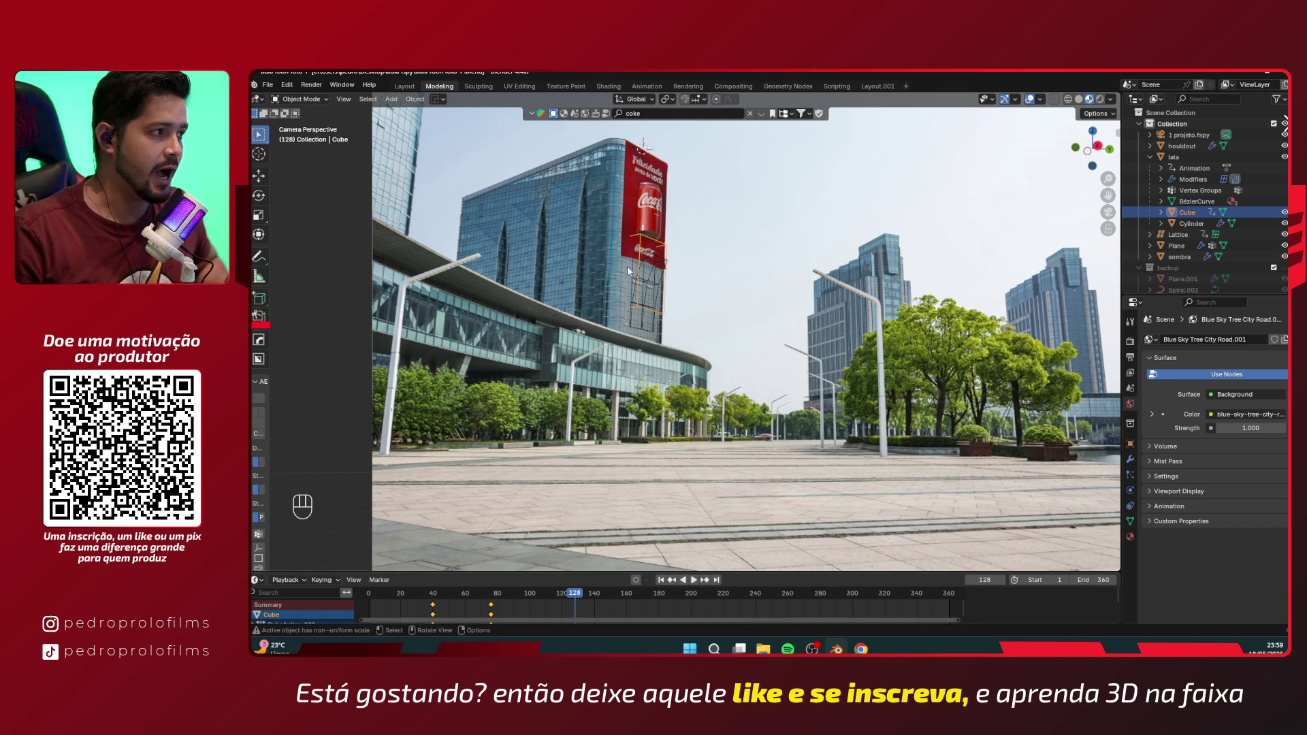
drag(575, 594, 581, 567)
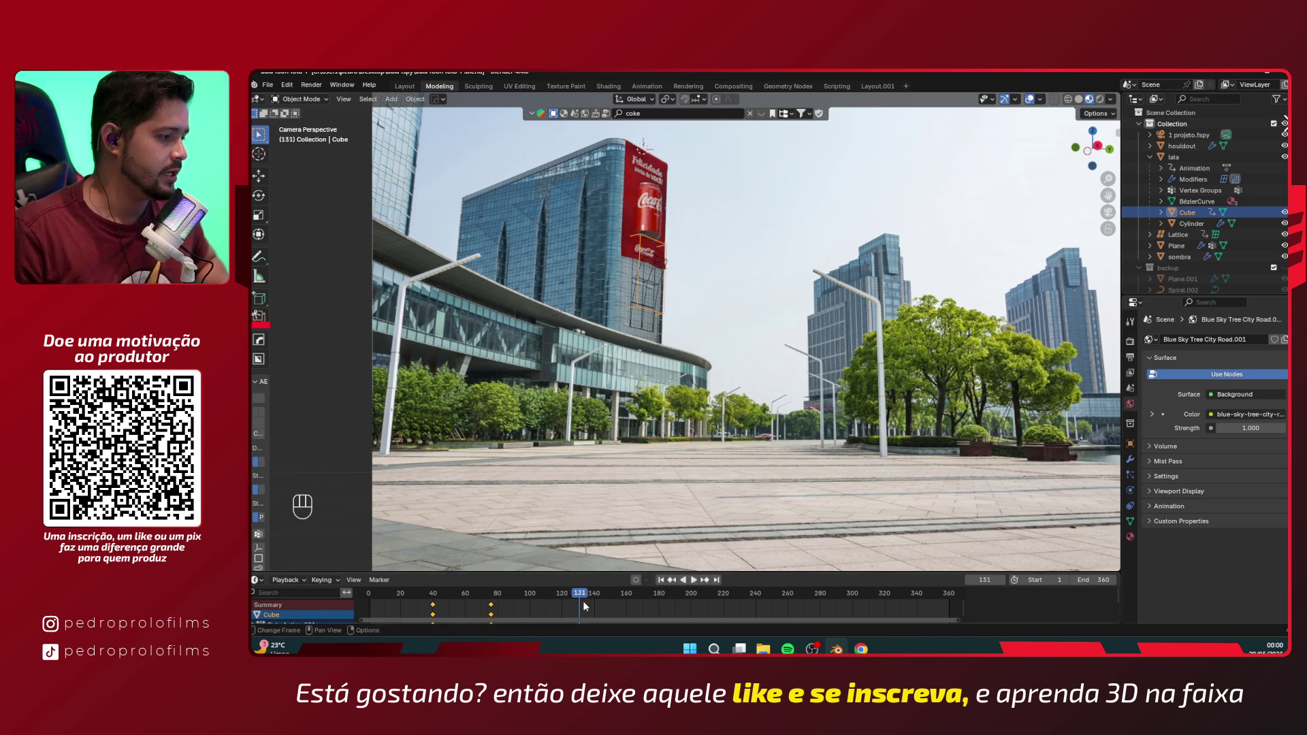
drag(585, 597, 608, 569)
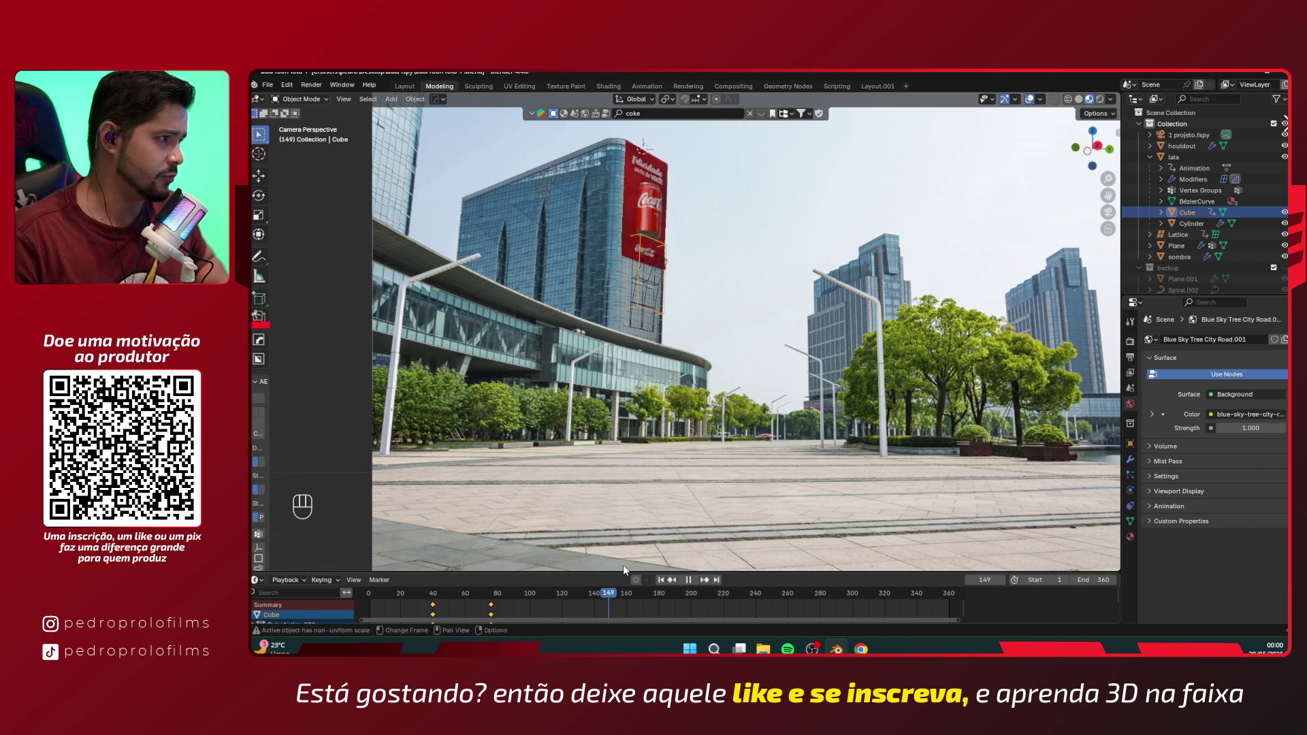
key(space)
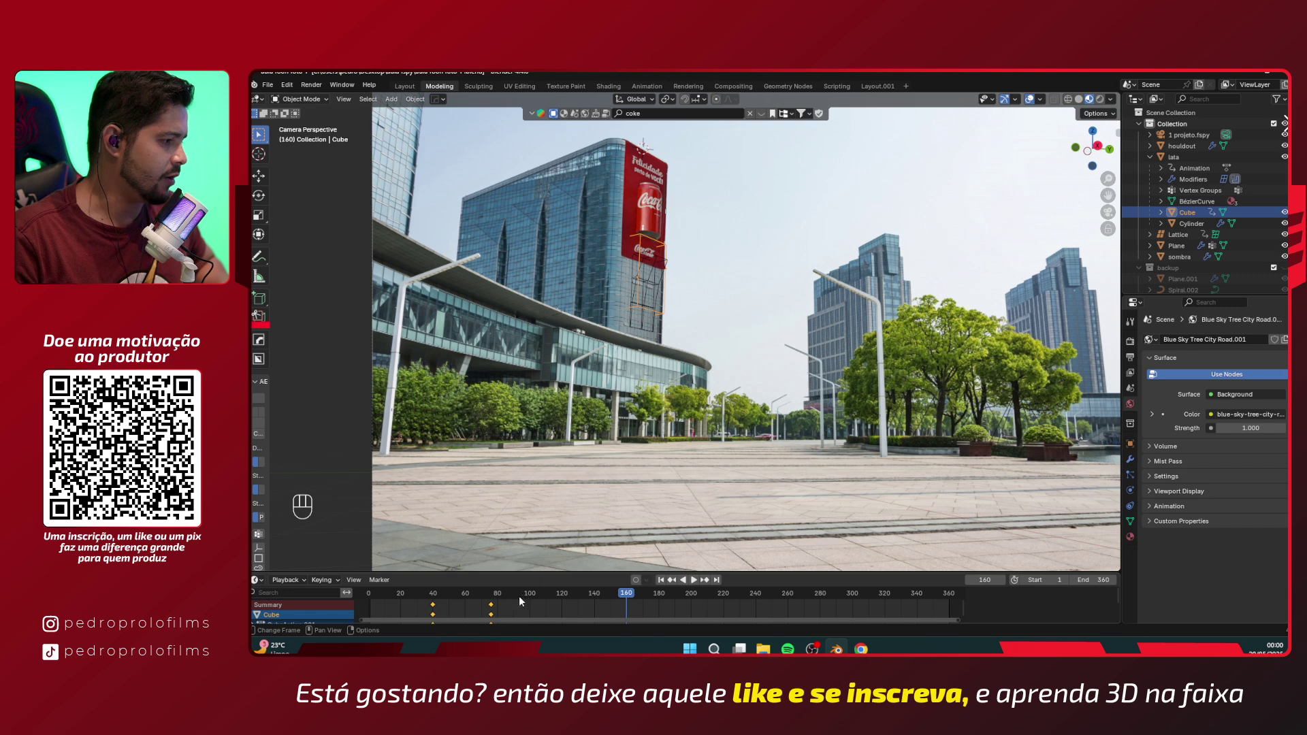
- Replay the banner unrolling from before frame 57 and select the lattice below the can
drag(446, 602, 474, 595)
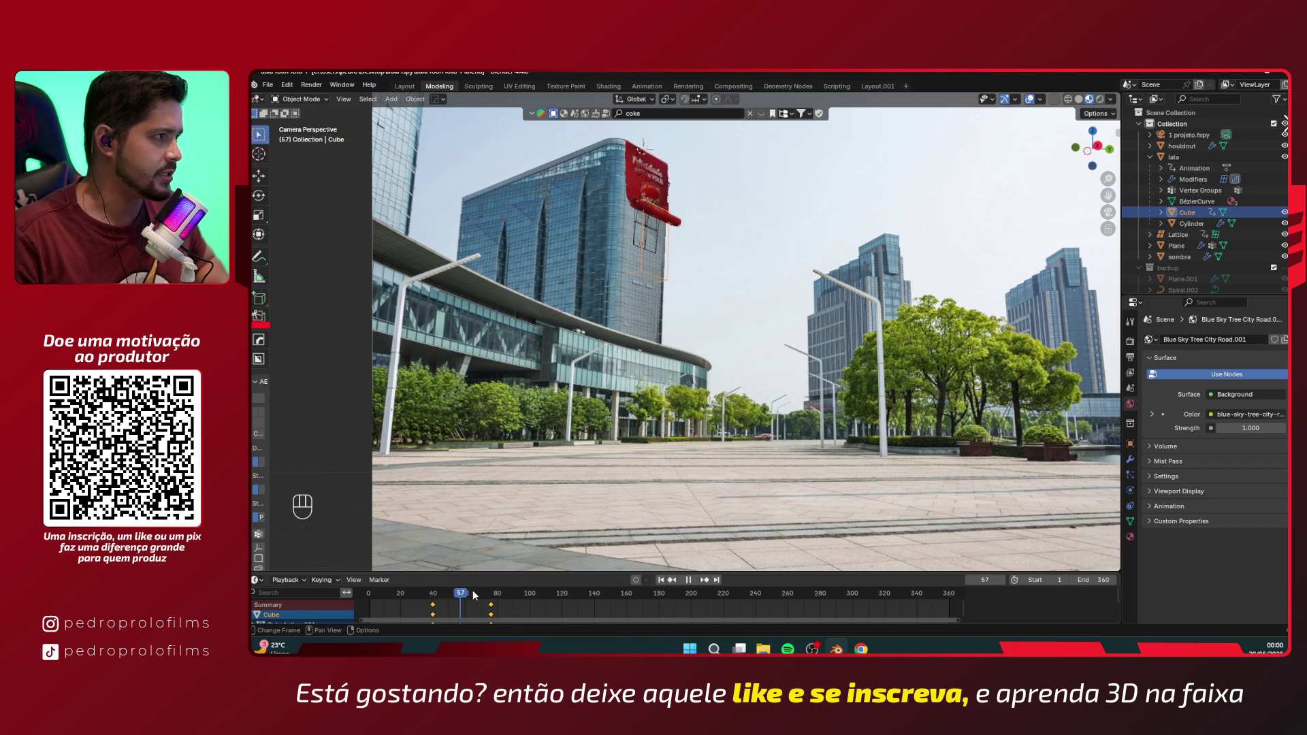
key(space)
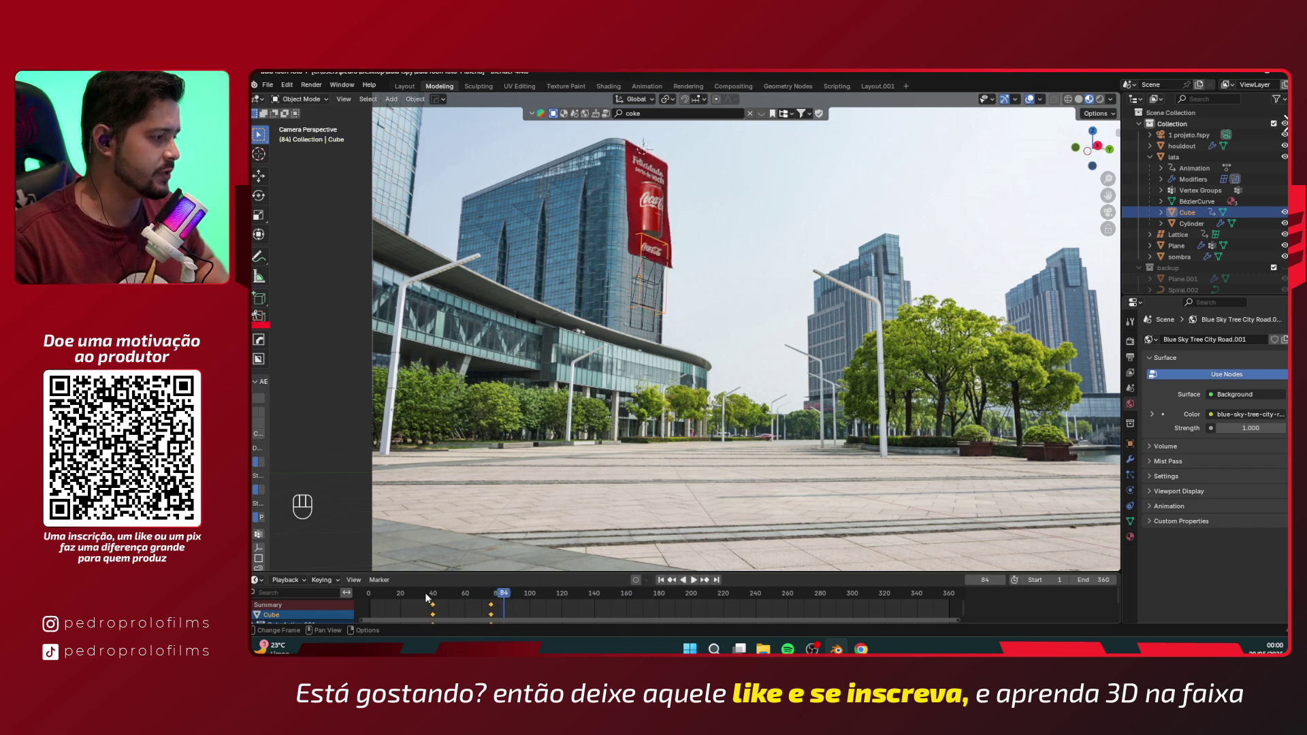
click(426, 597)
key(space)
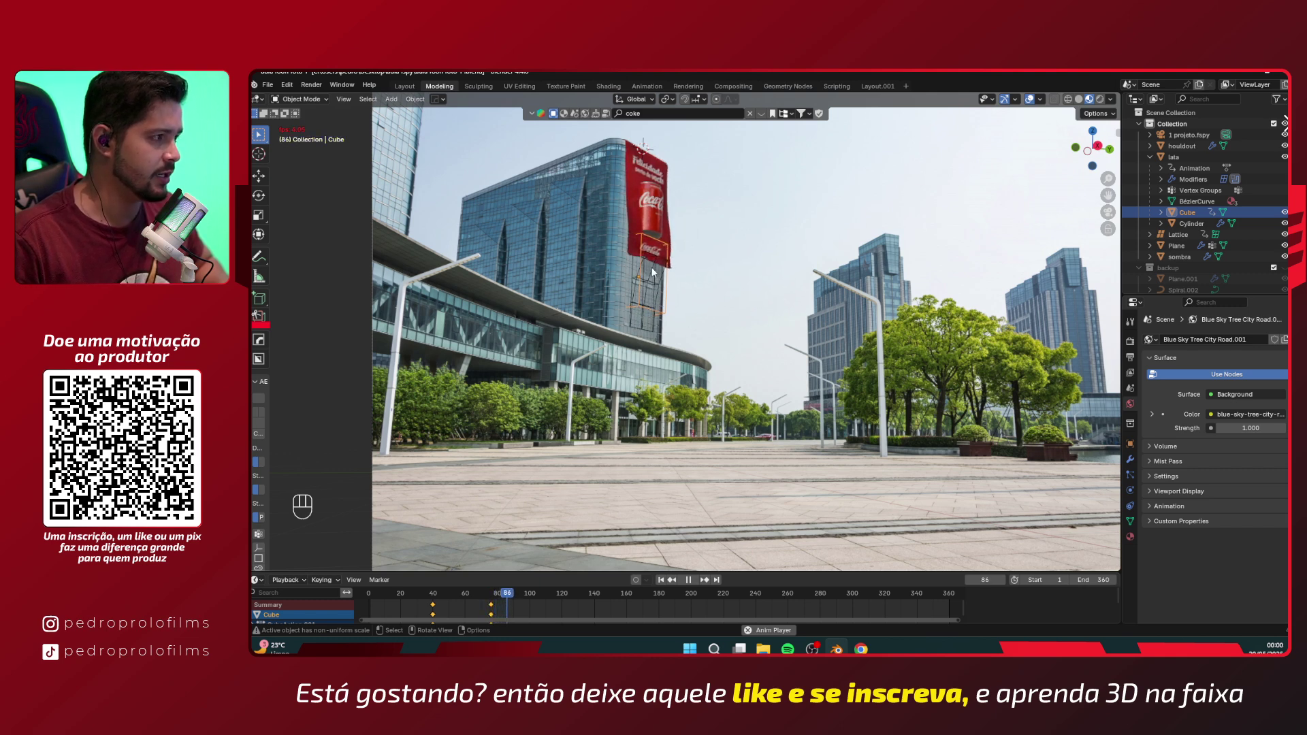
click(643, 286)
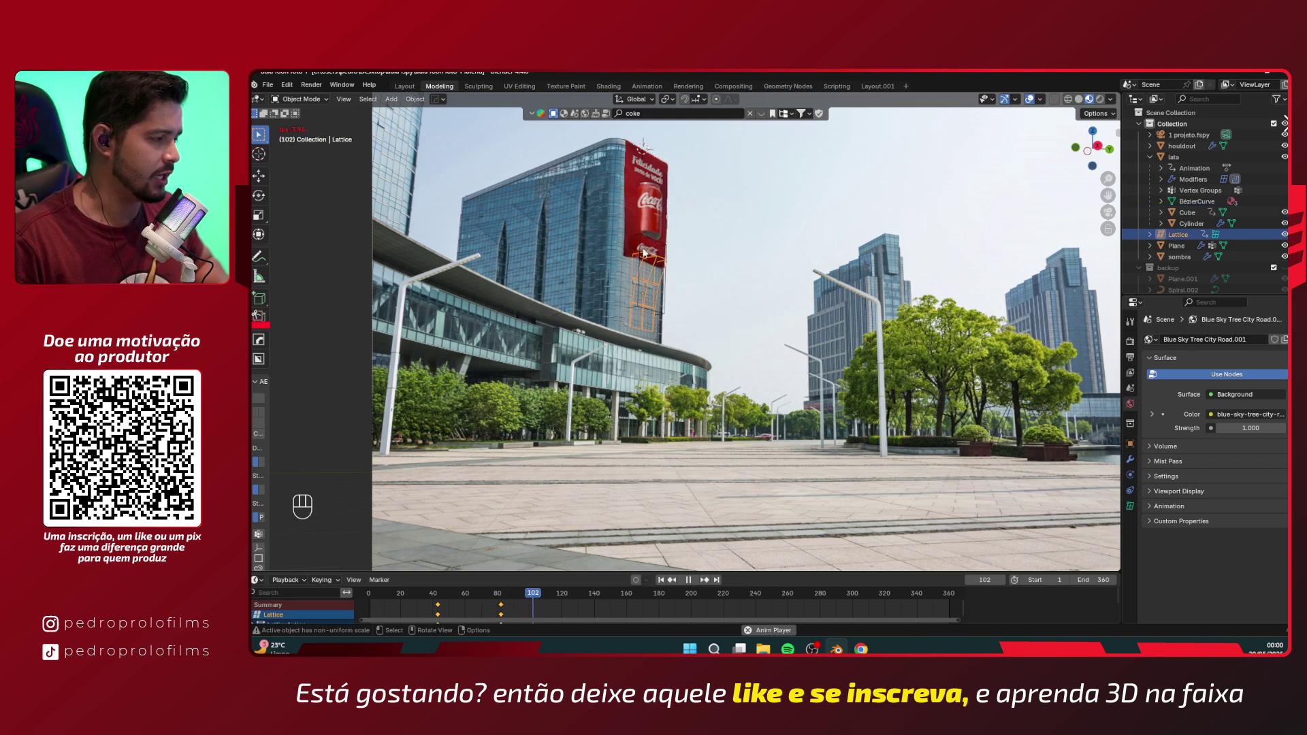
key(space)
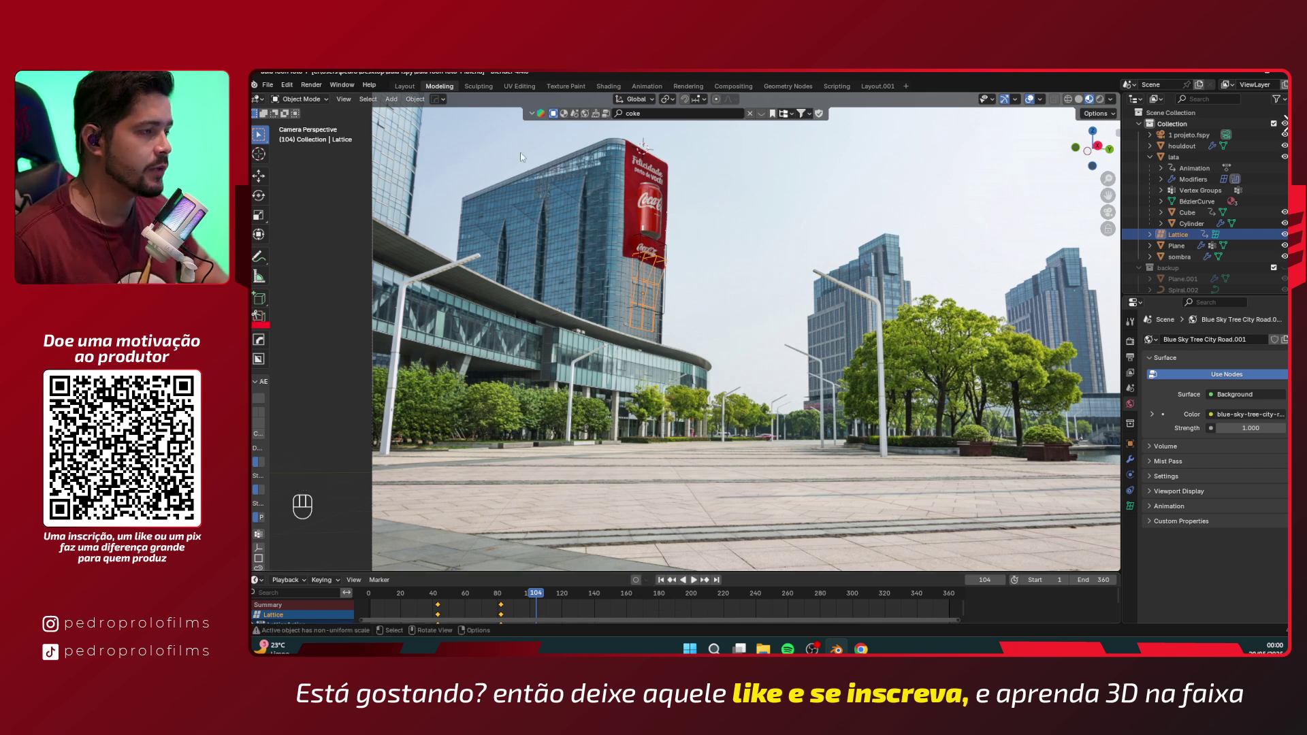
- Switch to the Layout.001 workspace and select the can in front of the building to examine it up close
click(877, 86)
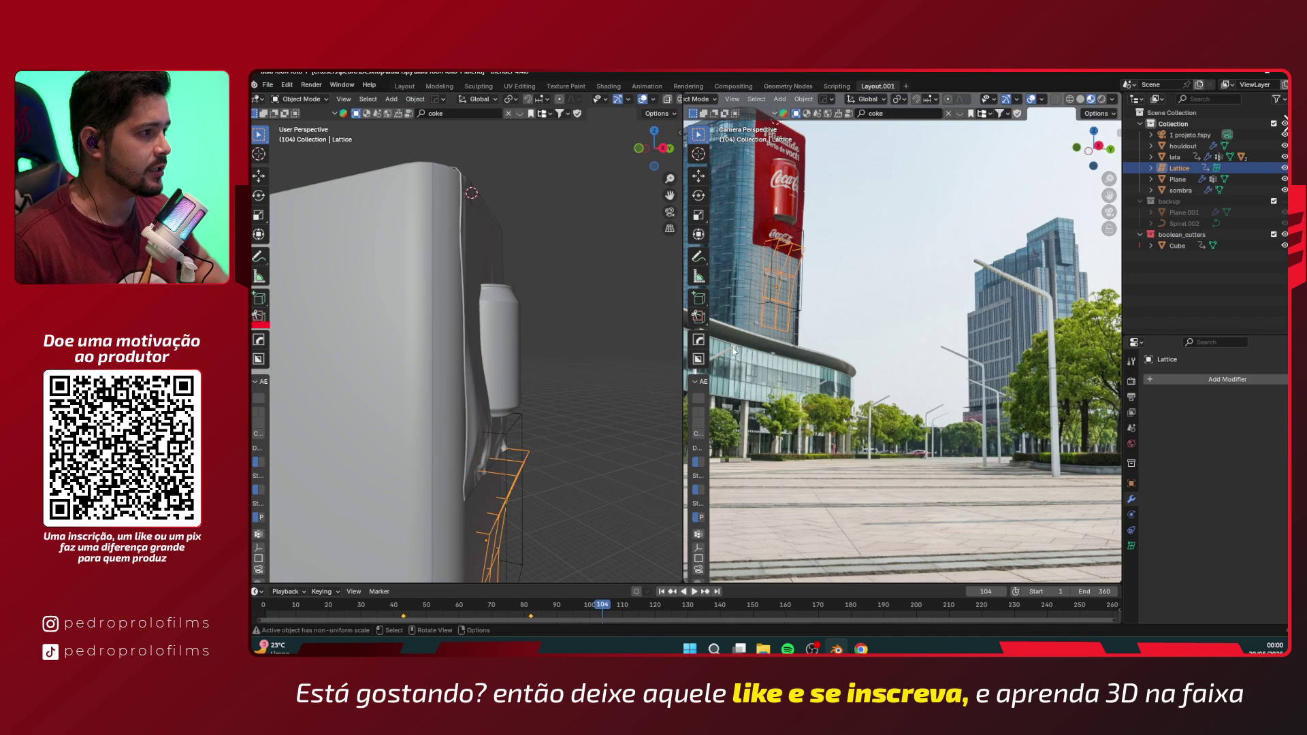
middle_drag(604, 429, 537, 304)
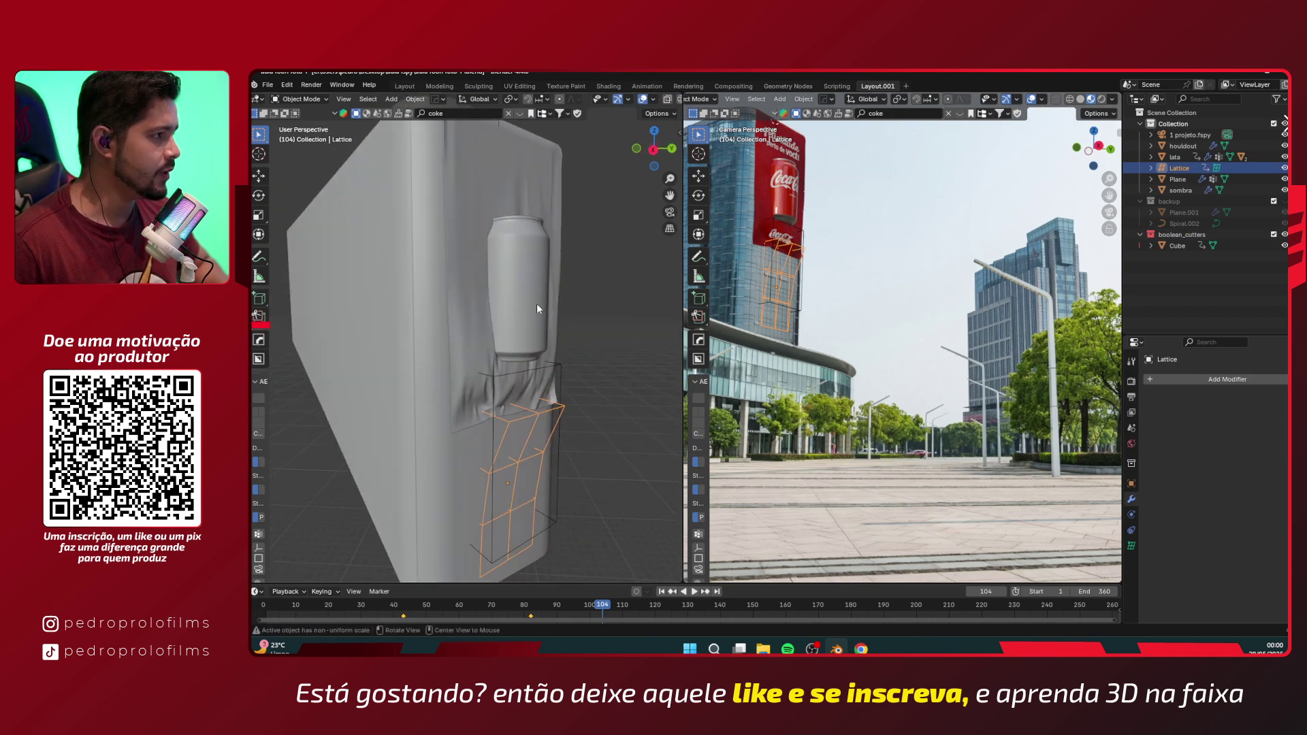
click(534, 297)
middle_drag(547, 233, 550, 296)
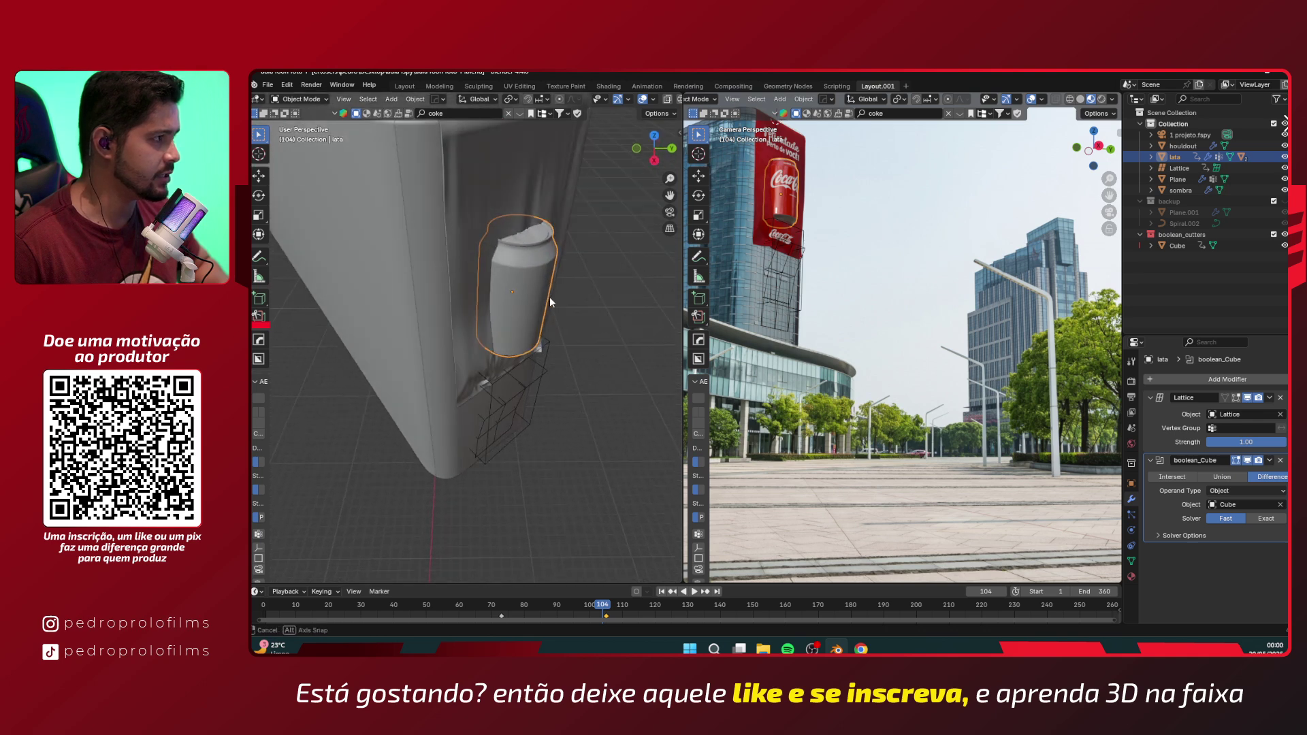
middle_drag(544, 243, 566, 218)
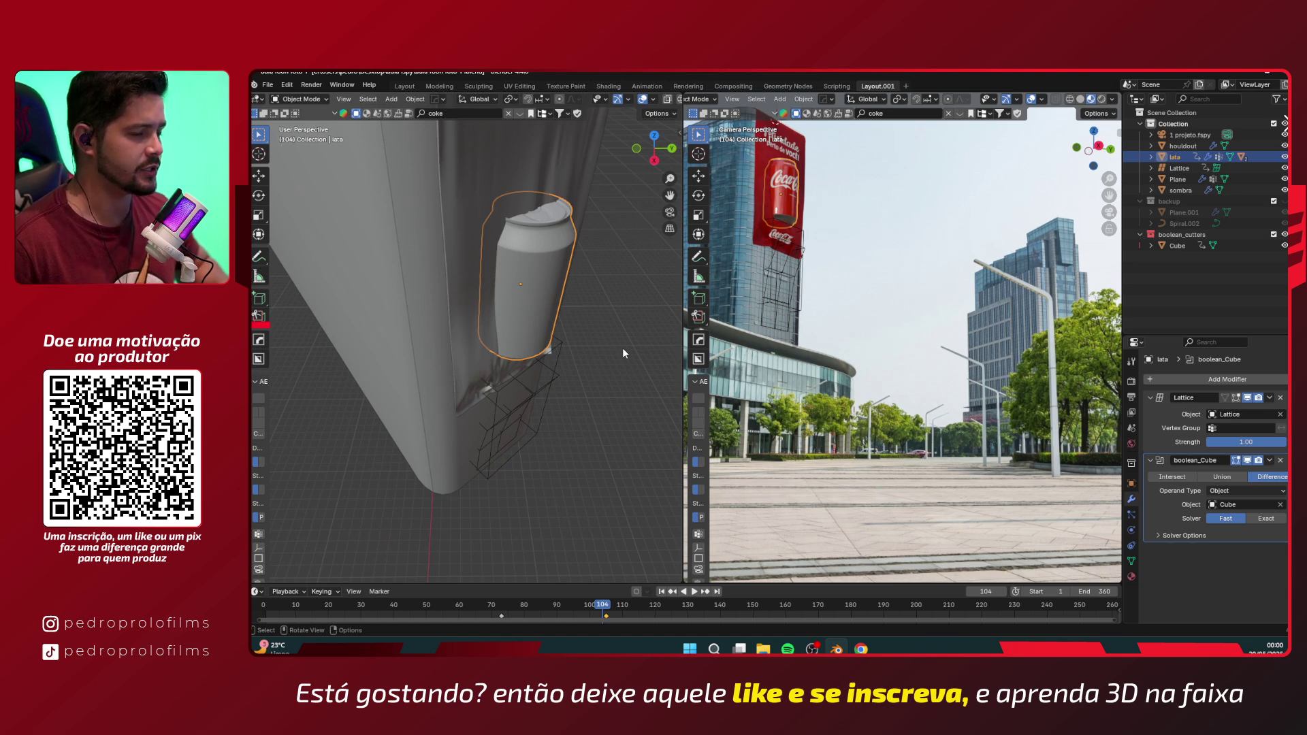
shift+middle_drag(624, 304, 490, 315)
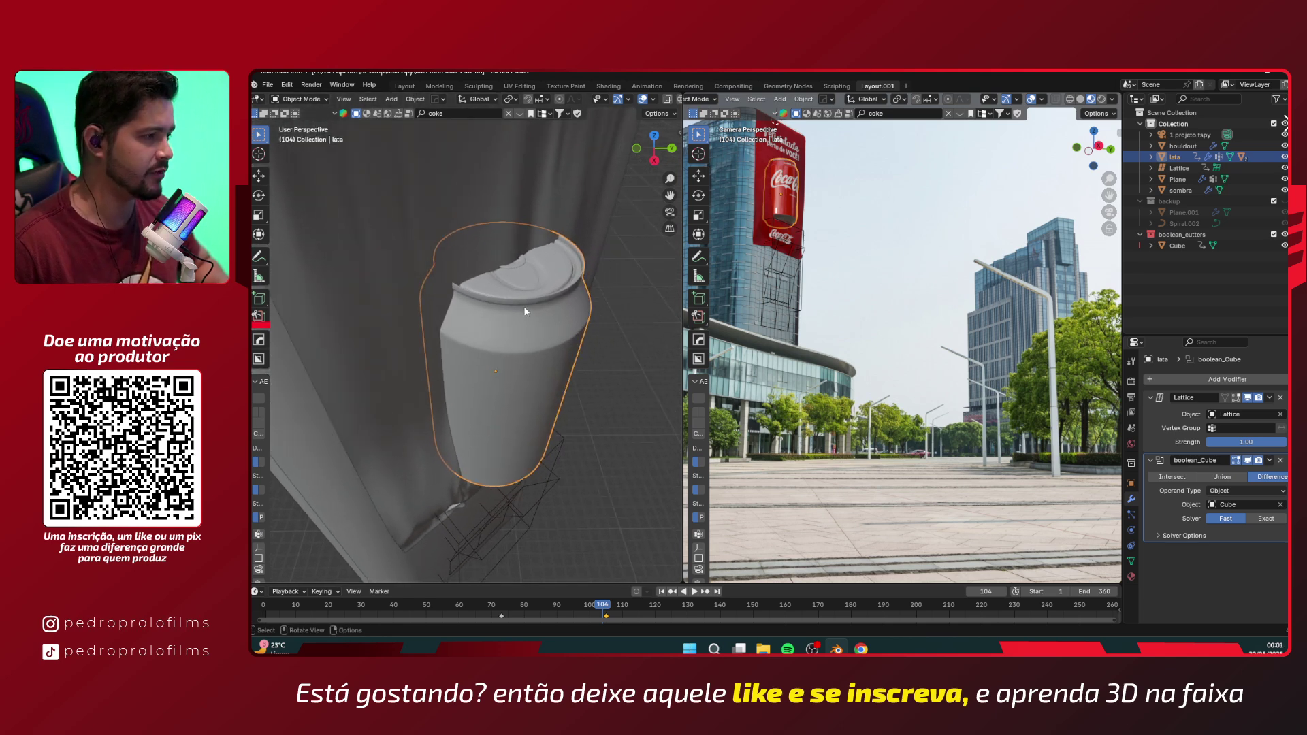
- Inspect the can's lid from above in X-ray and Edit Mode, ending back in Object Mode
middle_drag(552, 272, 494, 356)
key(alt+z)
key(Tab)
scroll(538, 361, up, 5)
scroll(492, 356, down, 2)
key(Tab)
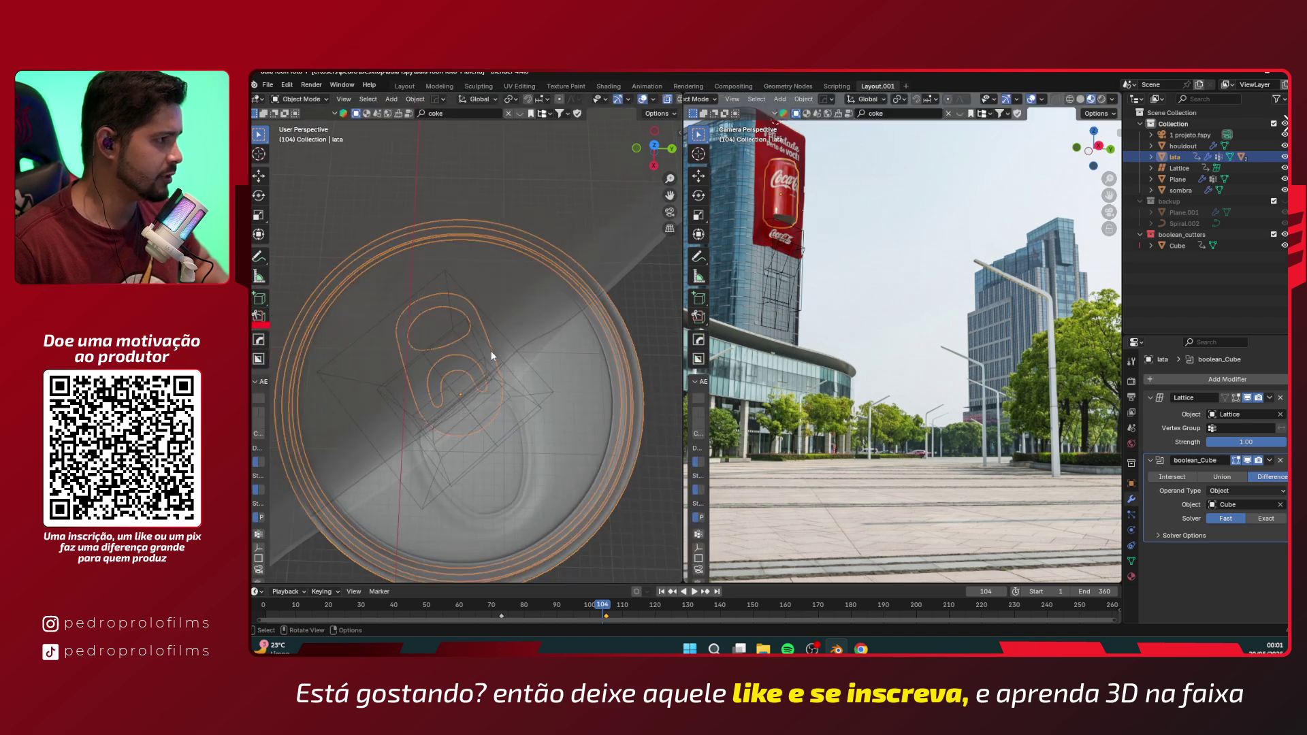
middle_drag(501, 406, 532, 363)
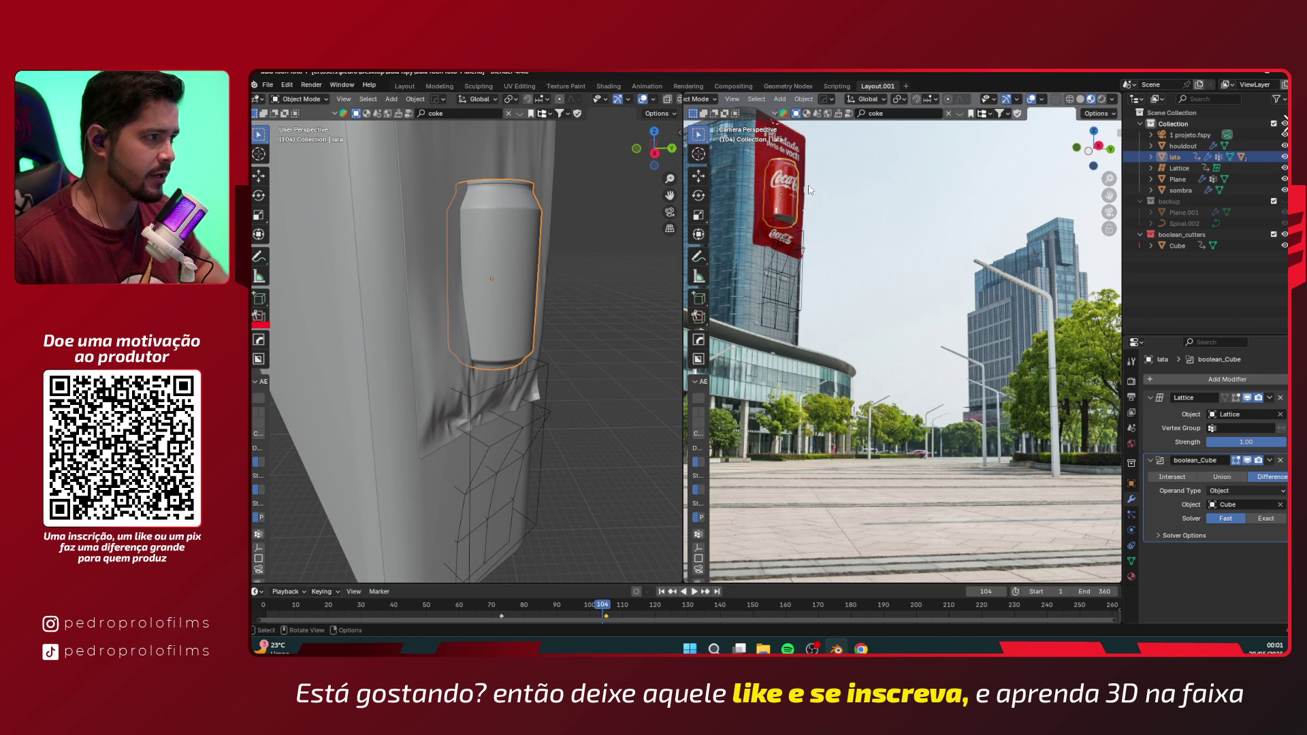
- Scrub the animation back to frame 64 and select the lattice to examine how it deforms the can
key(space)
click(584, 611)
drag(583, 611, 473, 609)
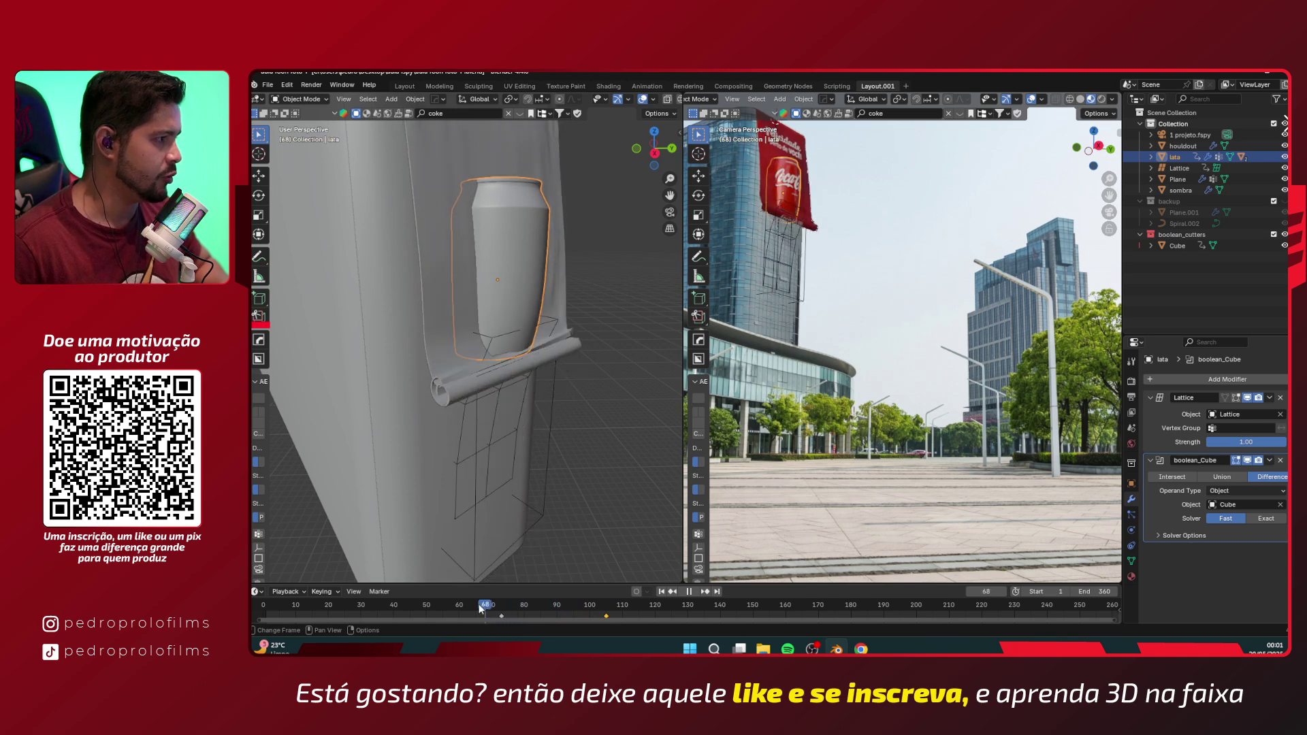
mouse_move(488, 317)
middle_down()
mouse_move(524, 275)
mouse_move(477, 338)
middle_up()
middle_drag(541, 281, 497, 277)
click(504, 278)
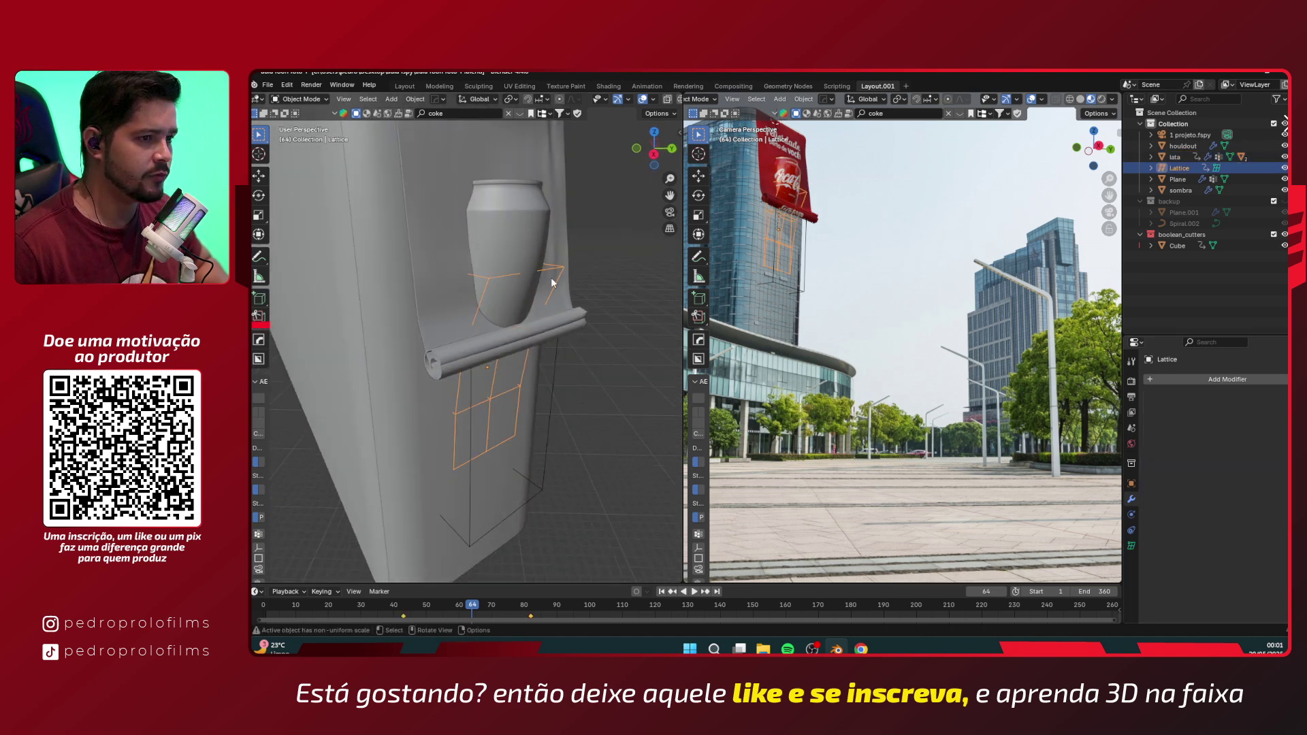
- Duplicate the can, place the copy clear of the building, and remove its Lattice and boolean_Cube modifiers
click(472, 219)
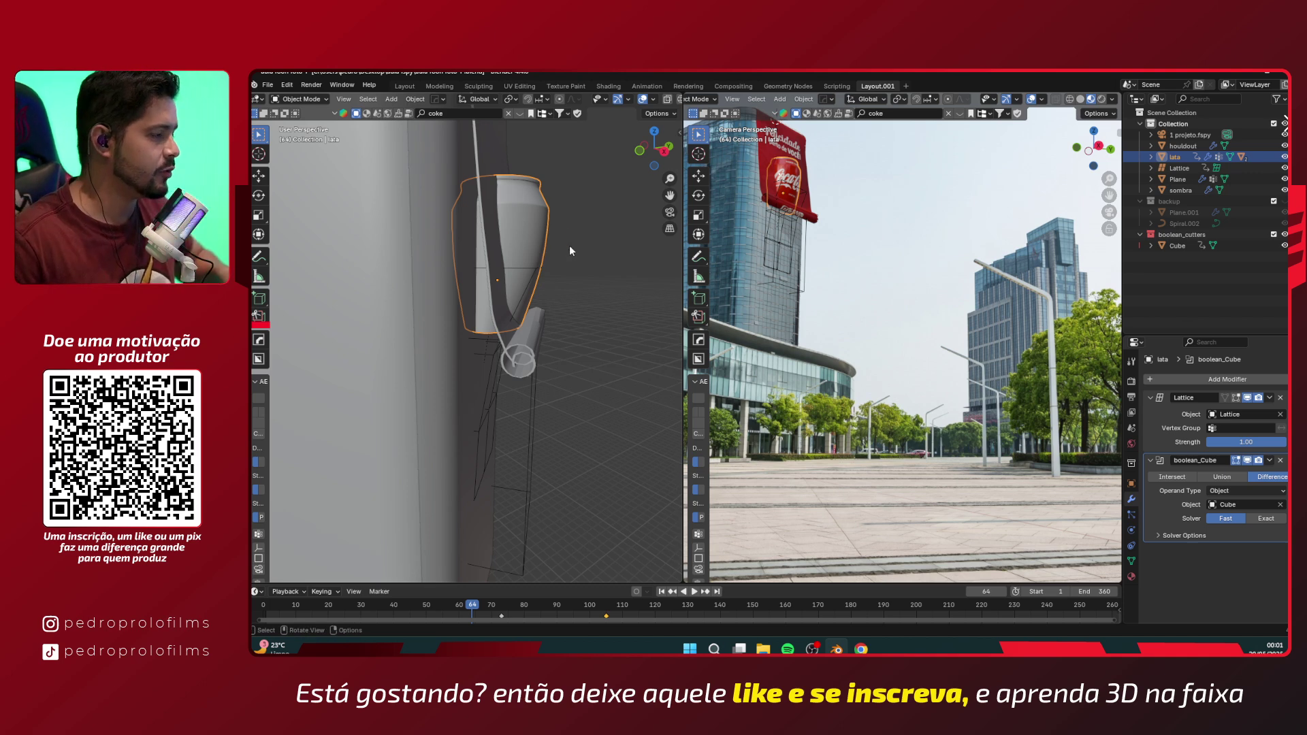
scroll(566, 234, down, 3)
middle_drag(557, 254, 496, 315)
scroll(470, 294, down, 2)
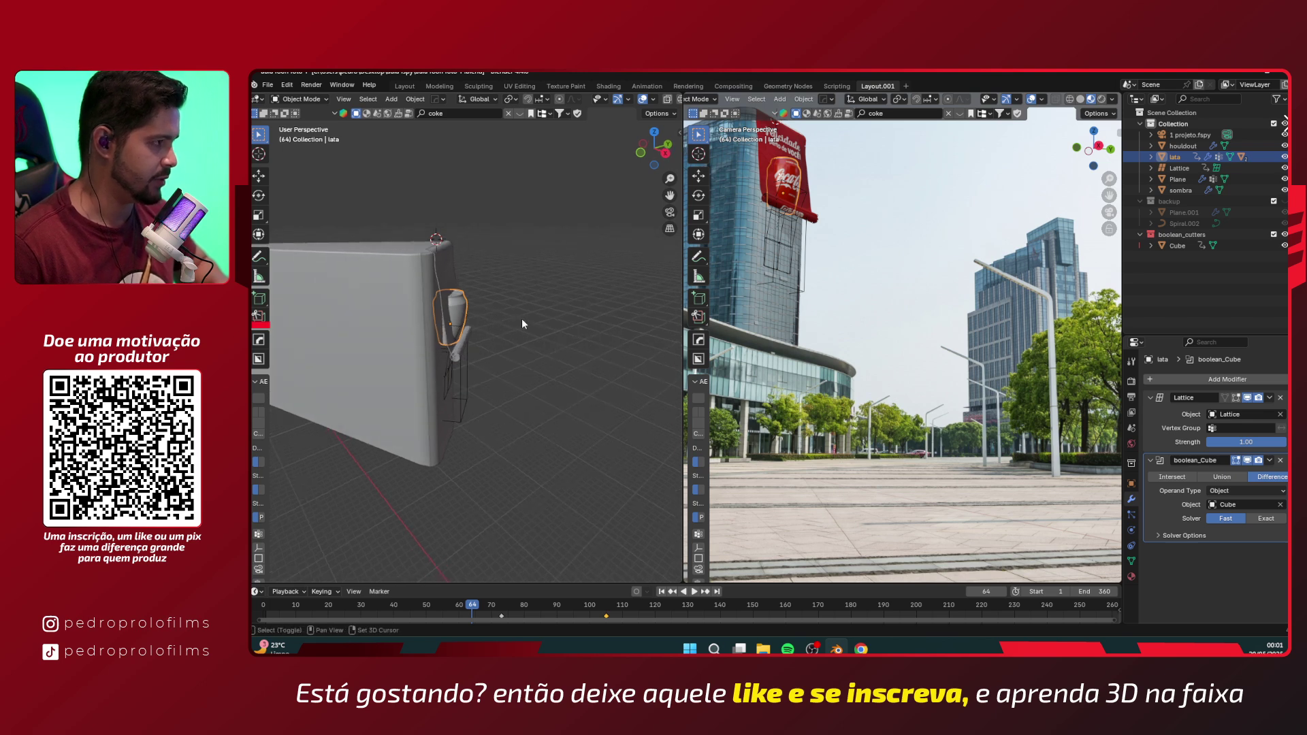
key(shift+d)
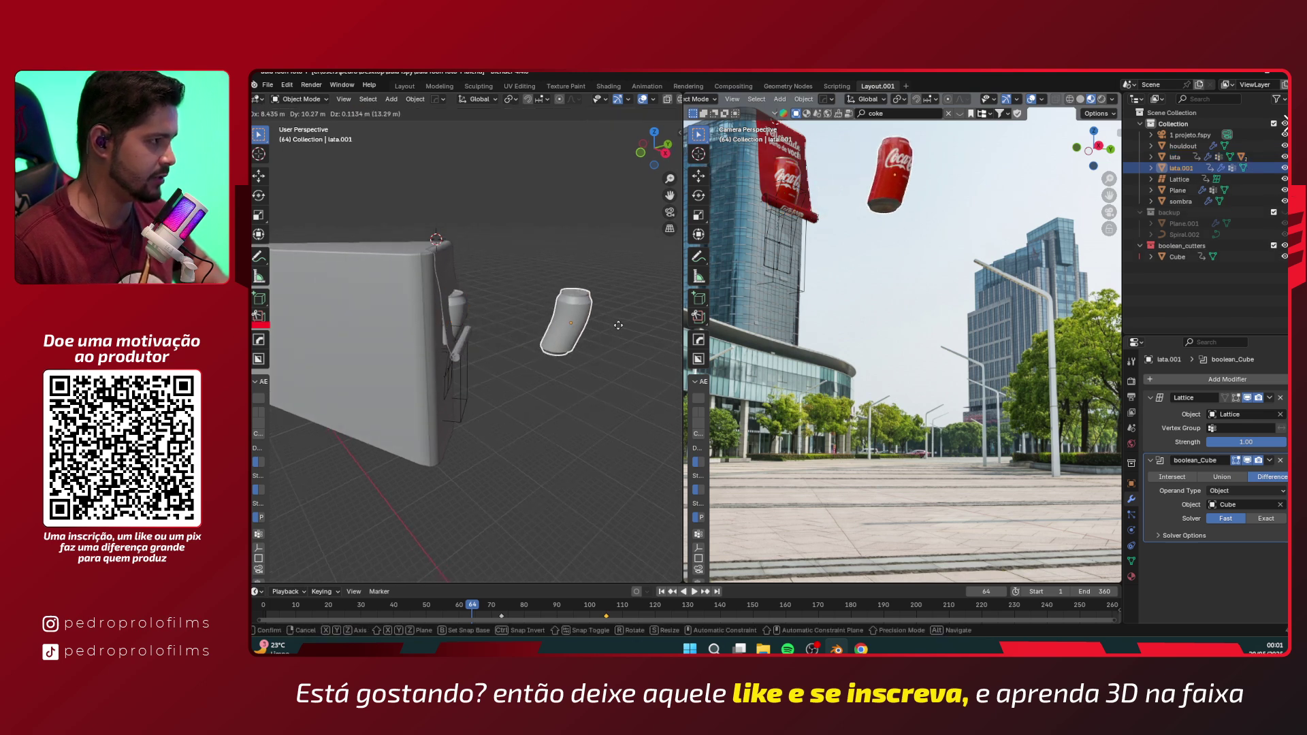
click(628, 321)
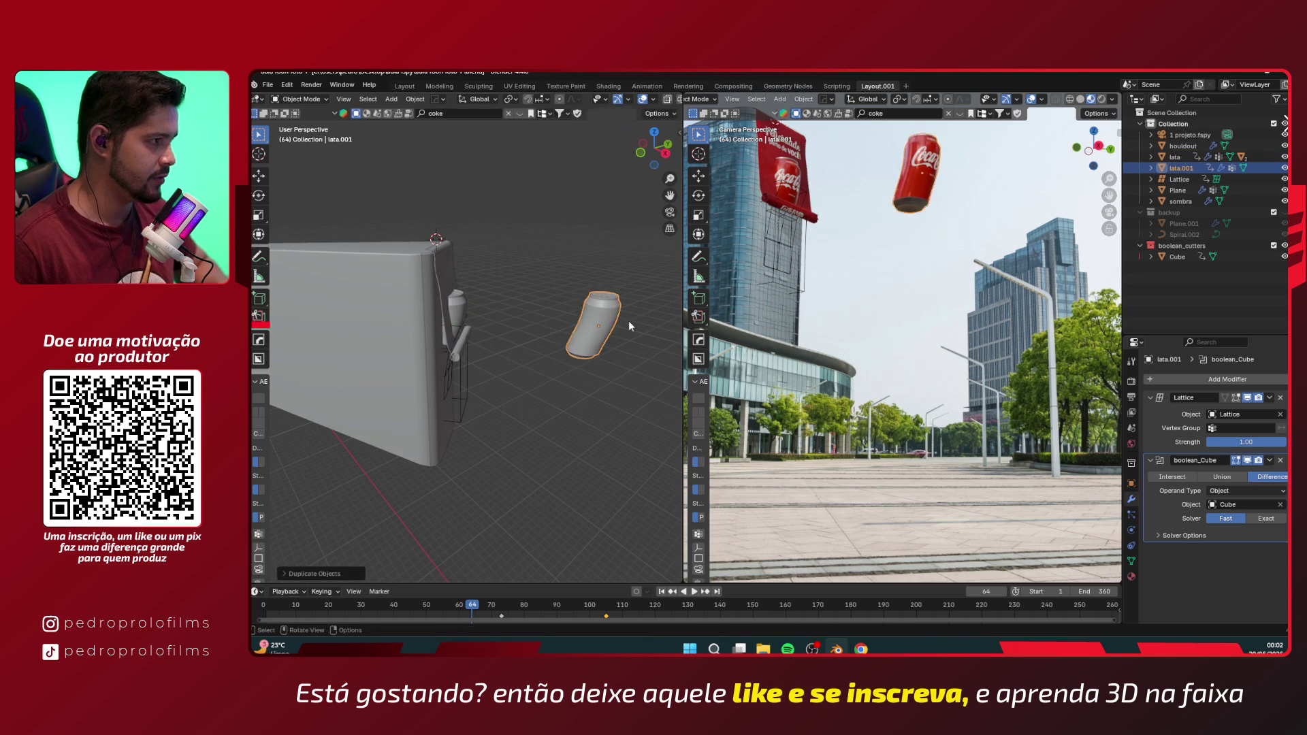
click(1280, 398)
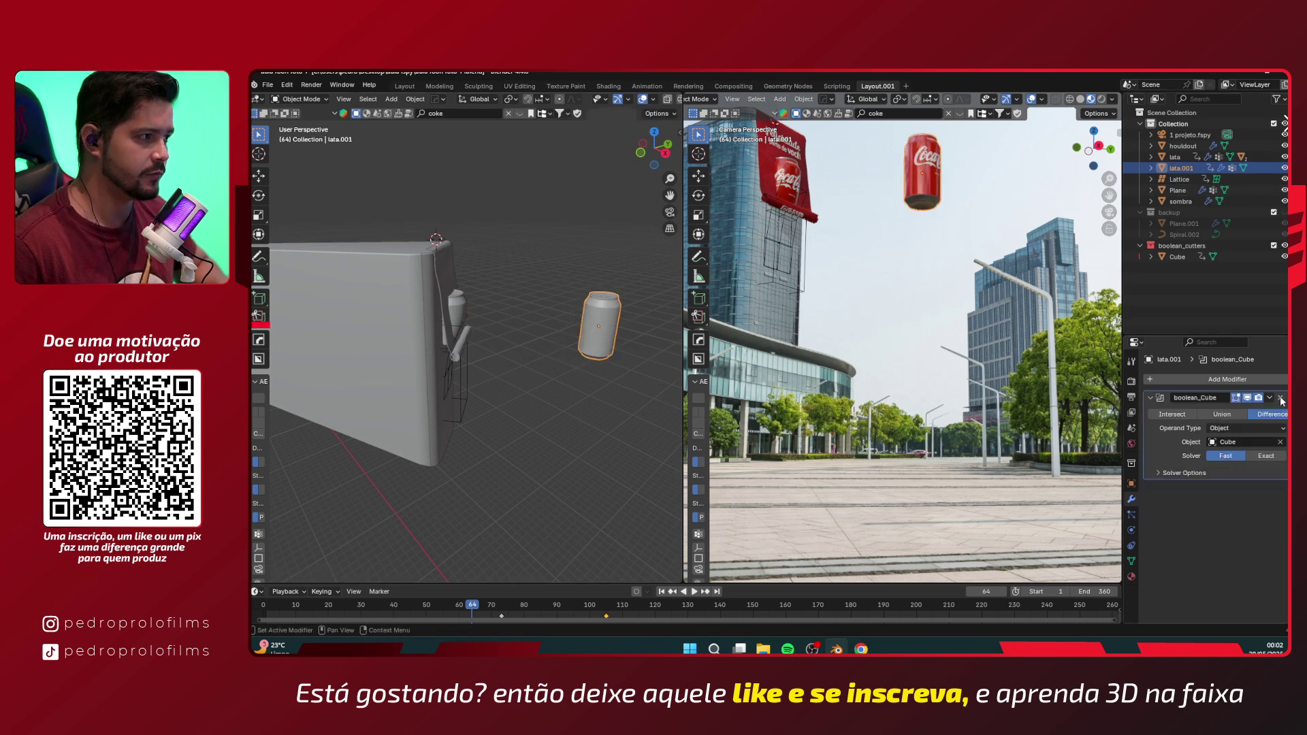
click(1280, 398)
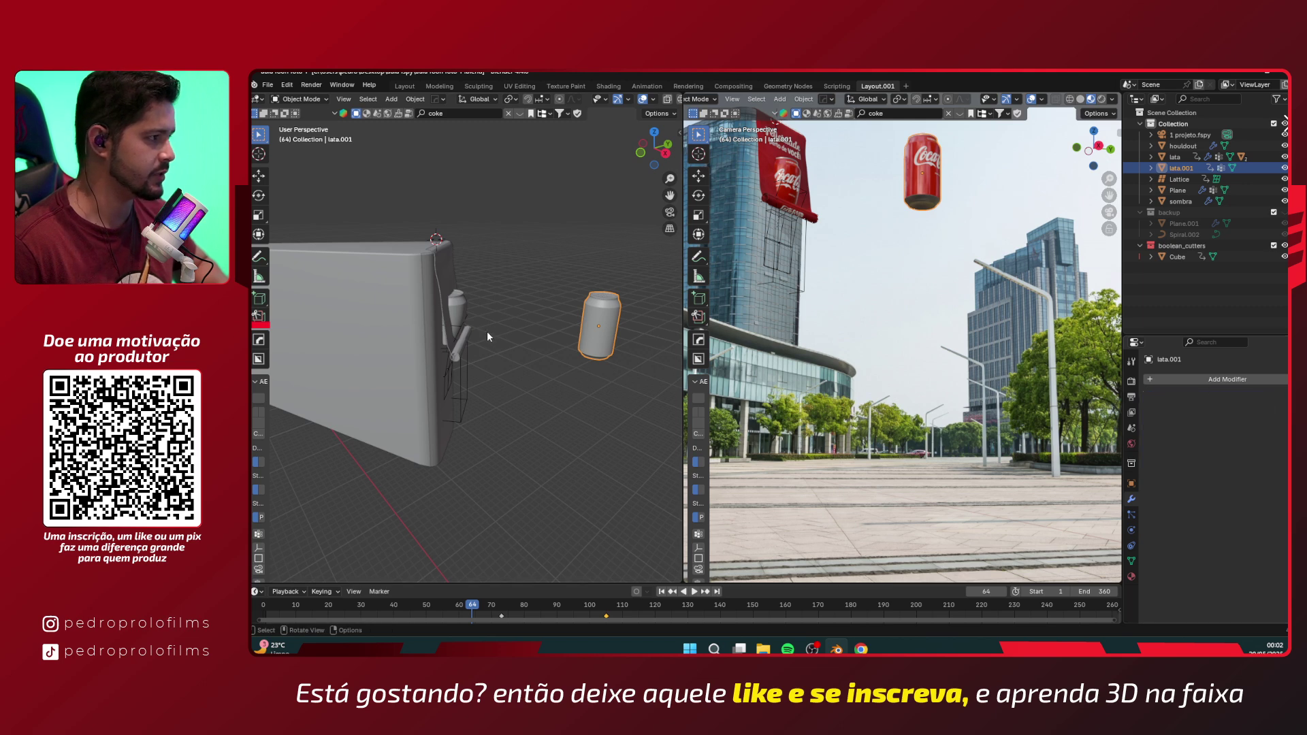
- Move the copied can to the world origin in top view and enlarge it to about 13.5 m wide and 25.6 m tall
shift+middle_drag(605, 312, 426, 277)
scroll(544, 308, down, 4)
key(KP_7)
scroll(543, 308, down, 1)
key(g)
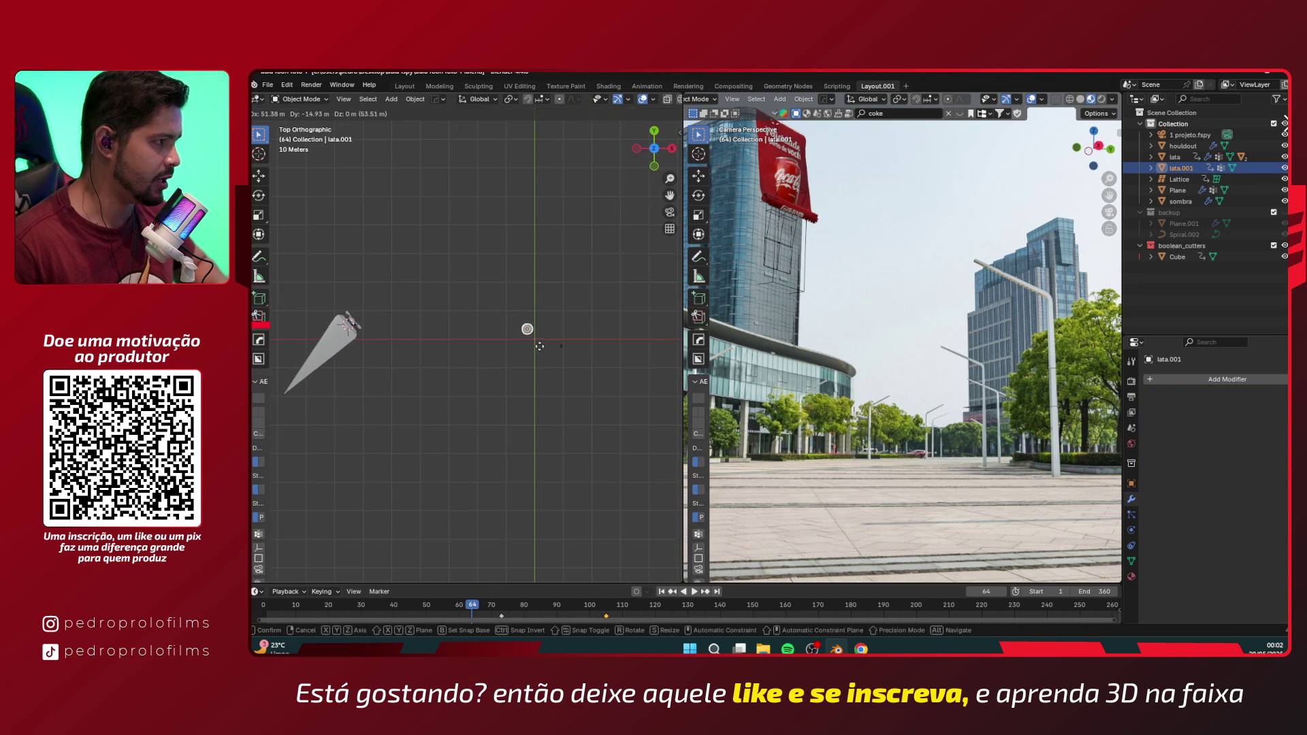
key(s)
click(589, 332)
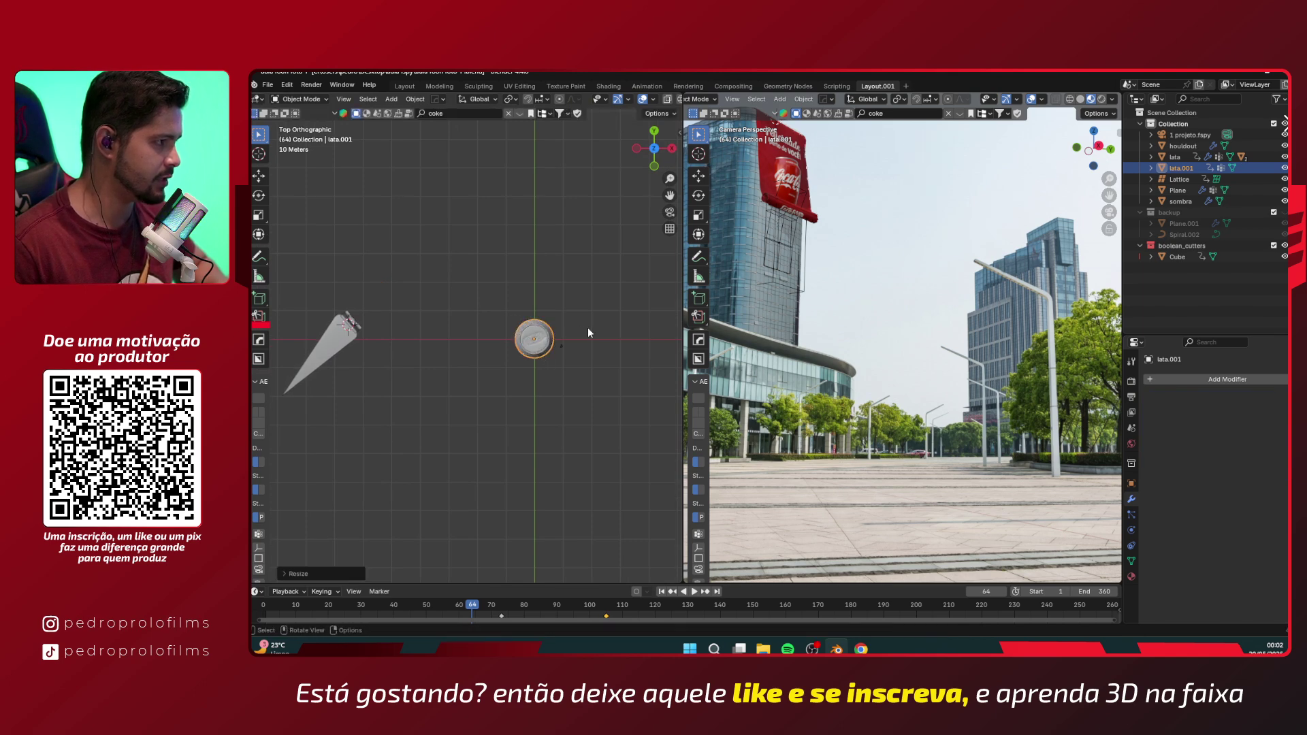
- Raise the enlarged can vertically to a Z location of about 13.3 m and deselect it
middle_drag(981, 392, 883, 403)
key(g)
key(z)
click(901, 306)
scroll(901, 306, up, 4)
click(801, 402)
- Snap the 3D cursor to the world origin
middle_drag(787, 221, 823, 444)
right_click(831, 434)
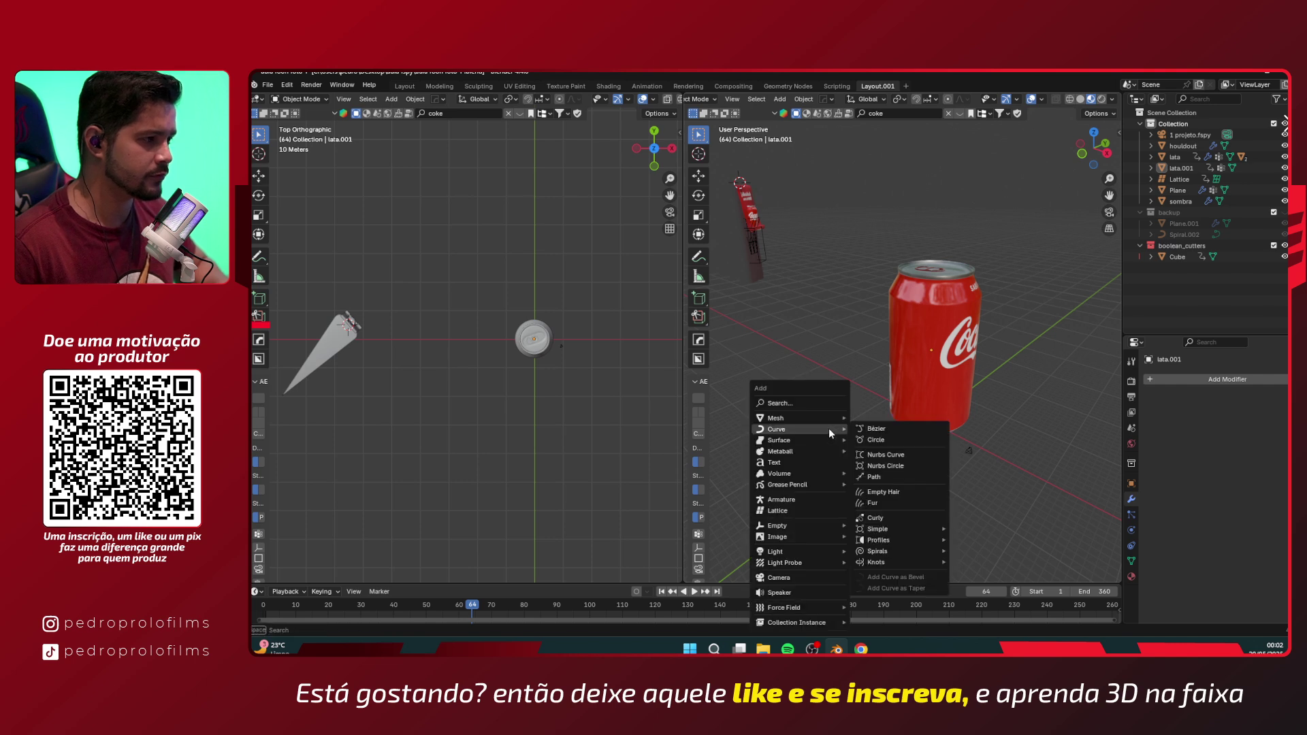
key(Escape)
right_click(836, 366)
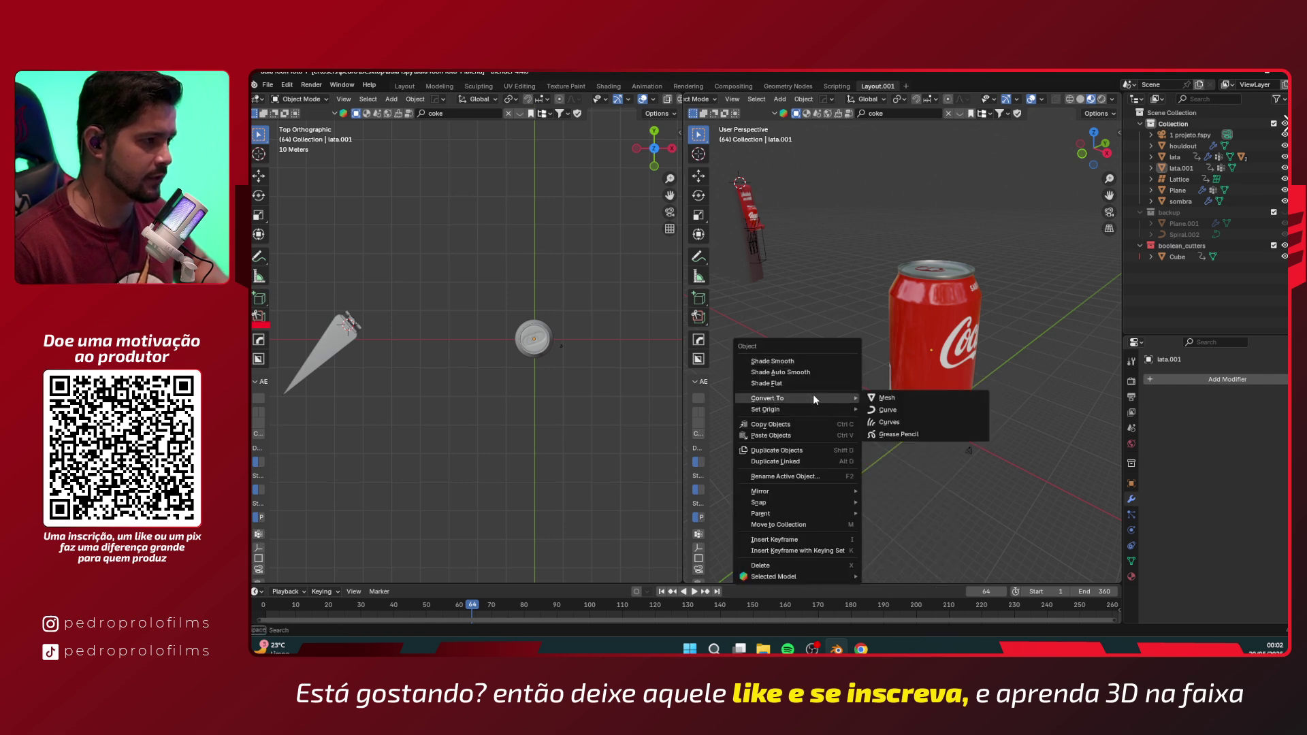
mouse_move(820, 501)
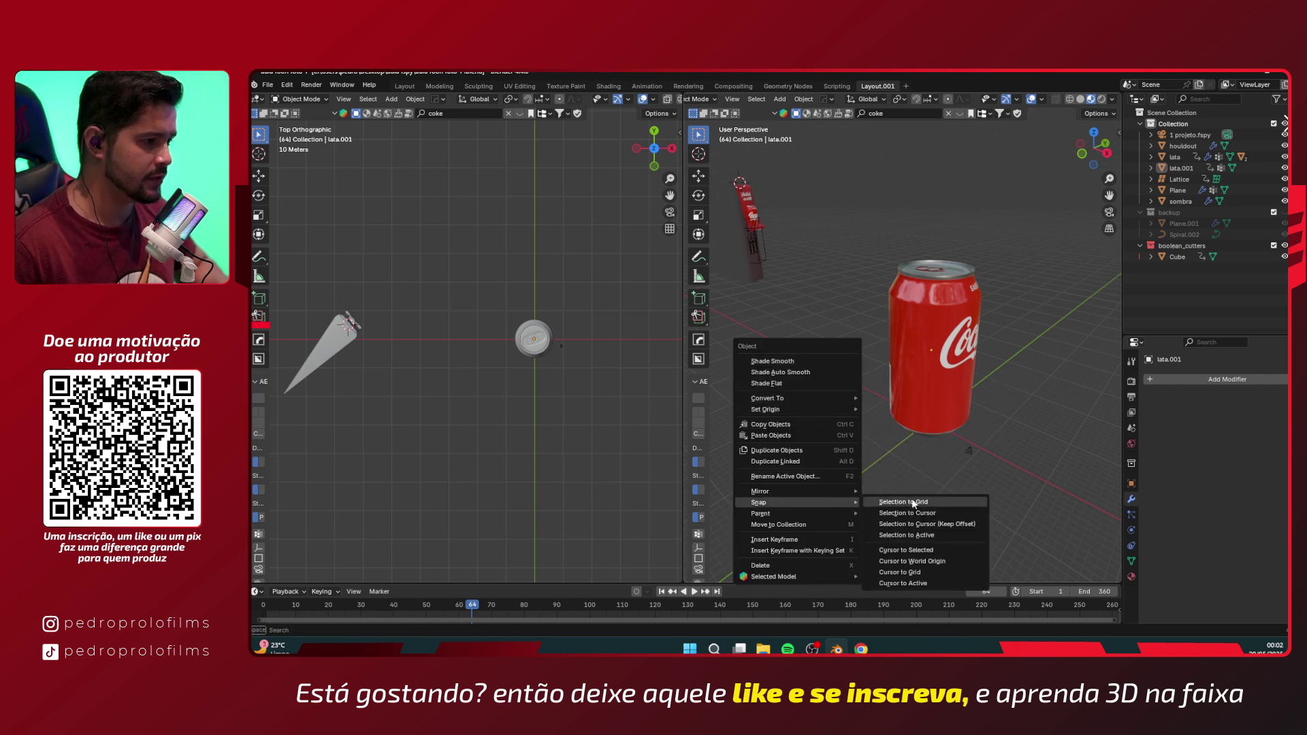
click(953, 561)
- Turn on the Screencast Keys overlay in the 3D viewport
middle_drag(890, 444, 929, 388)
key(n)
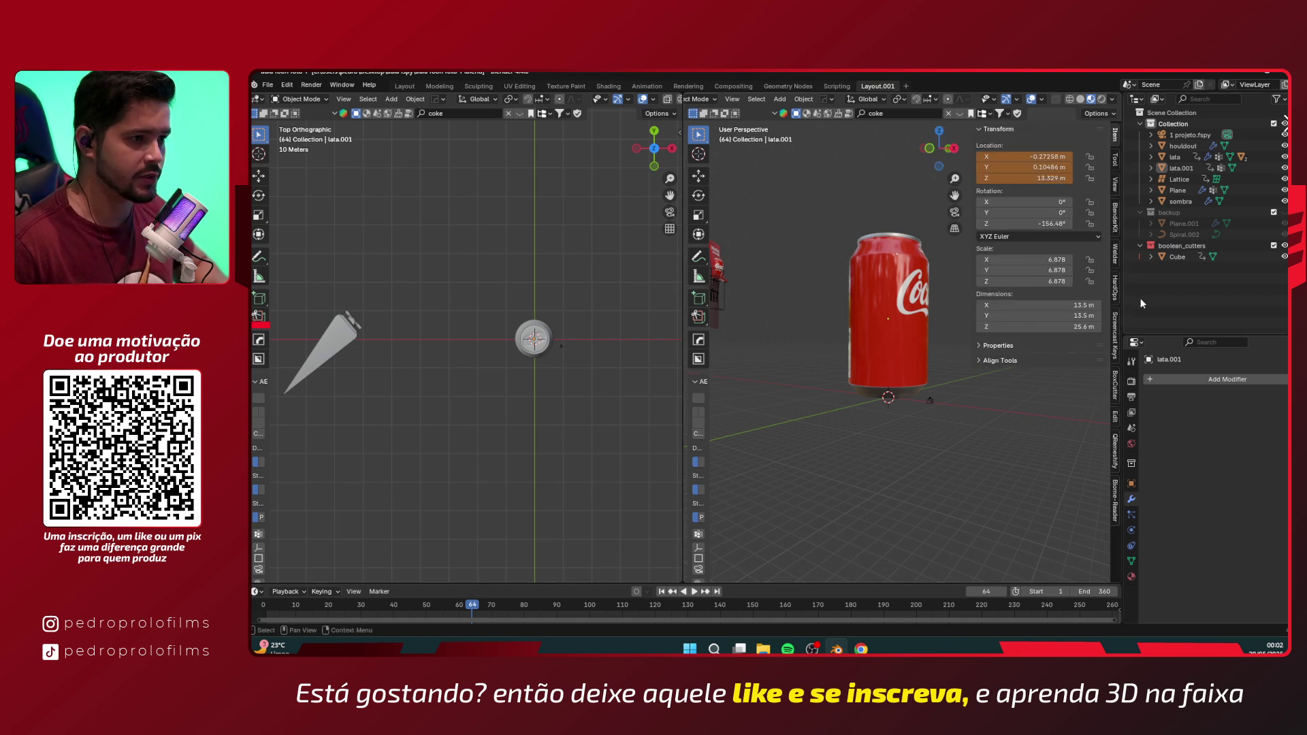
click(1116, 323)
click(981, 174)
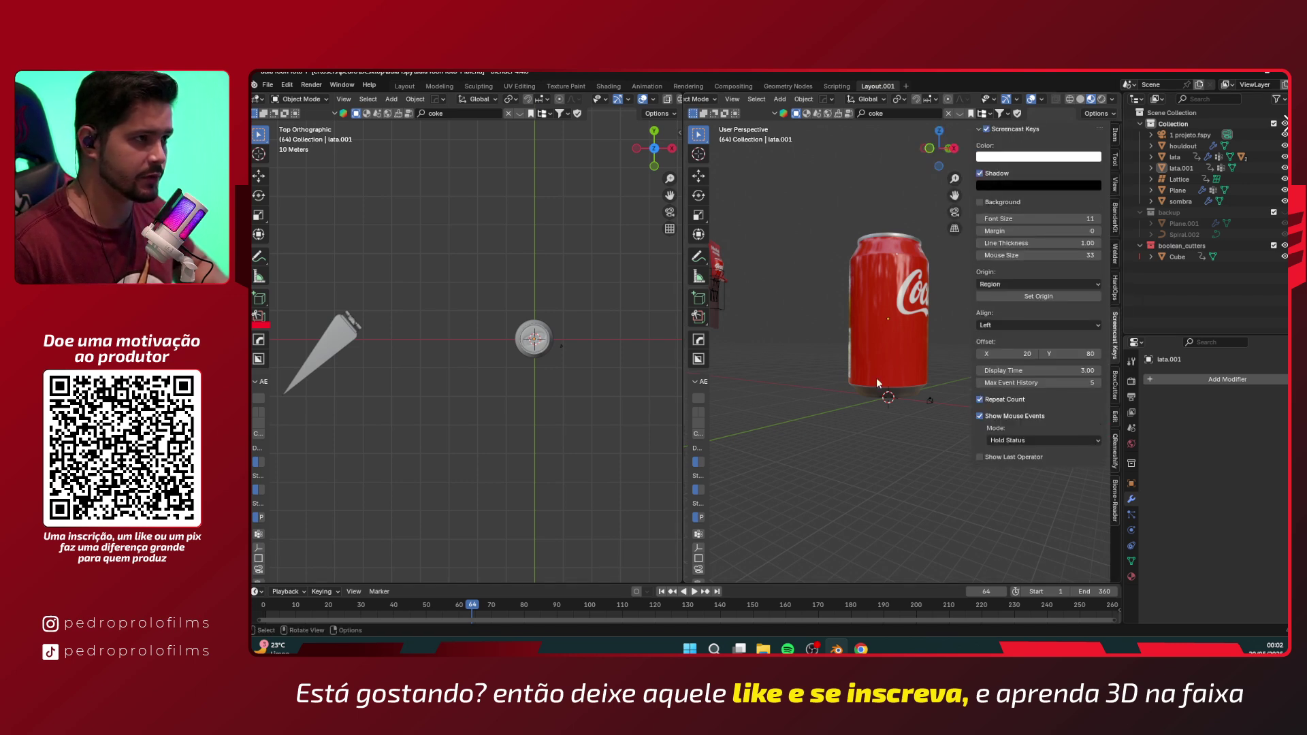
key(n)
middle_drag(851, 459, 905, 444)
key(n)
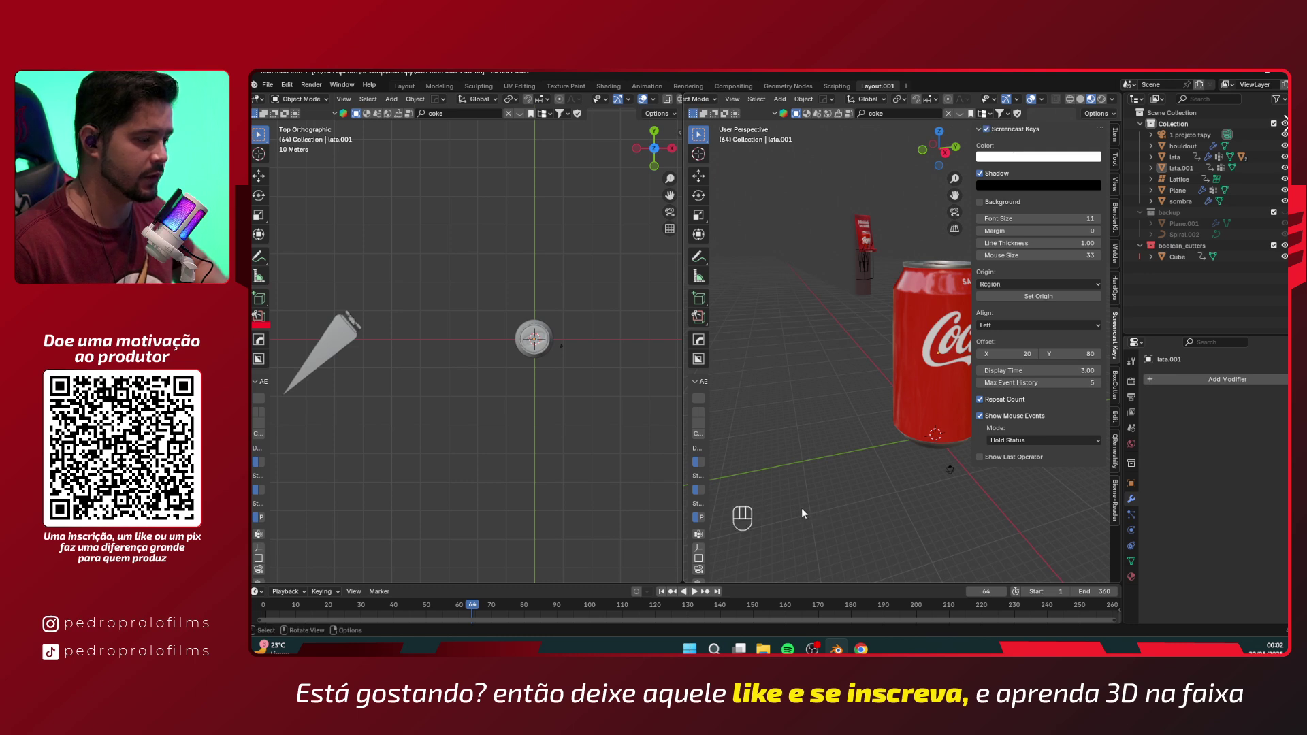
- Hide the viewport sidebar and add a lattice at the world origin beneath the enlarged can
middle_drag(802, 513, 869, 428)
key(n)
click(933, 411)
key(shift+a)
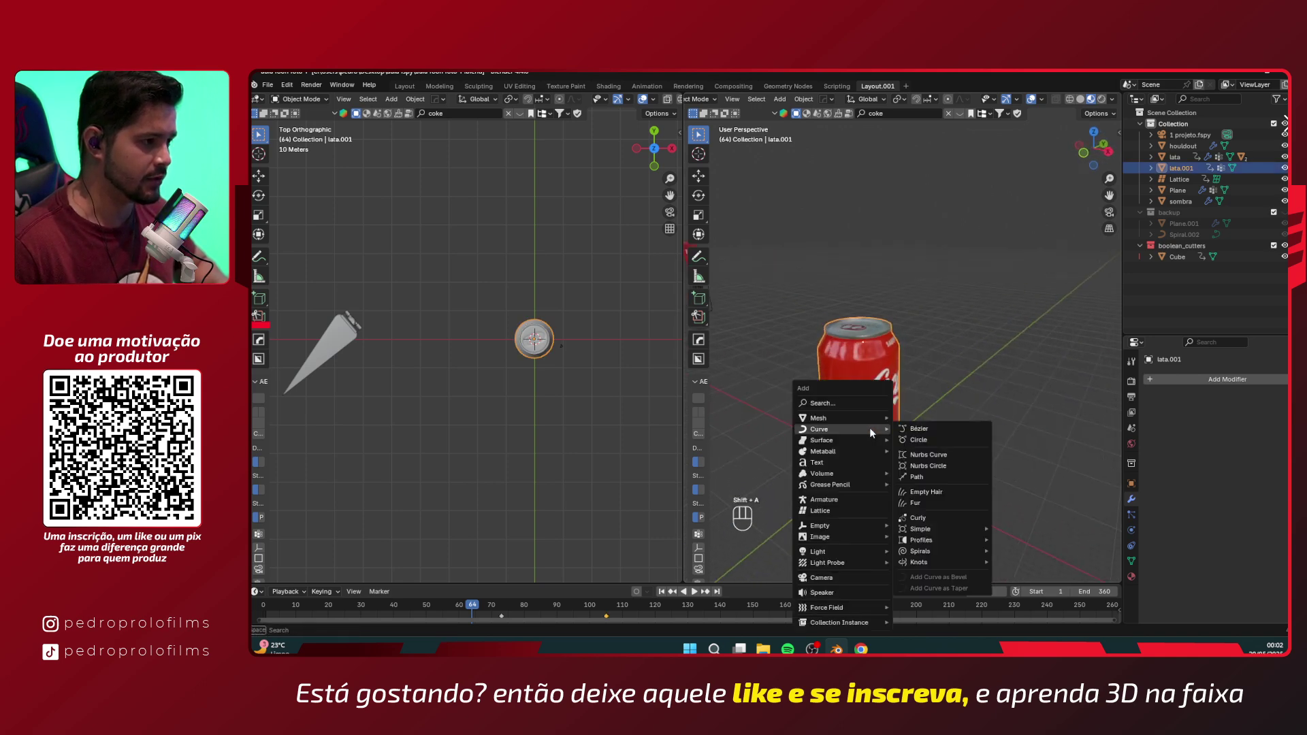
click(835, 512)
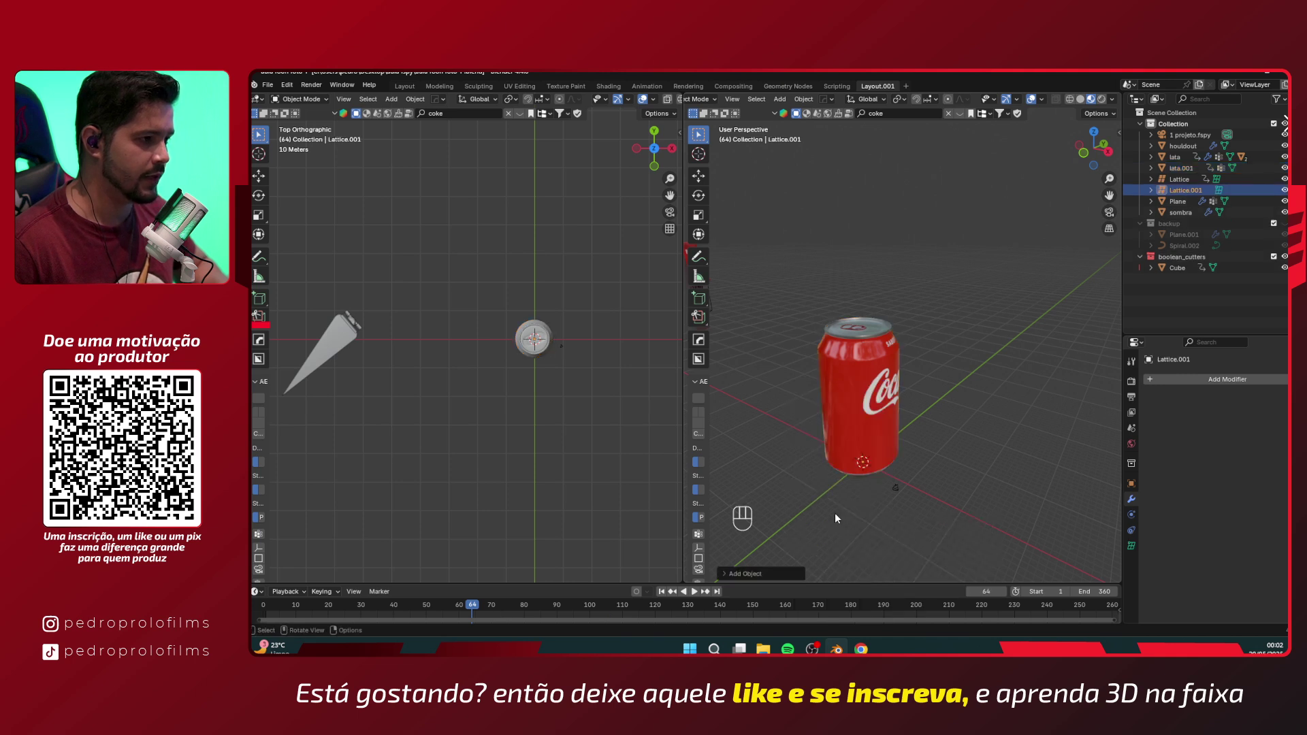
- Scale the lattice up uniformly by about 15.7, wider than the can, and stretch it along Z
middle_drag(836, 519, 857, 382)
key(s)
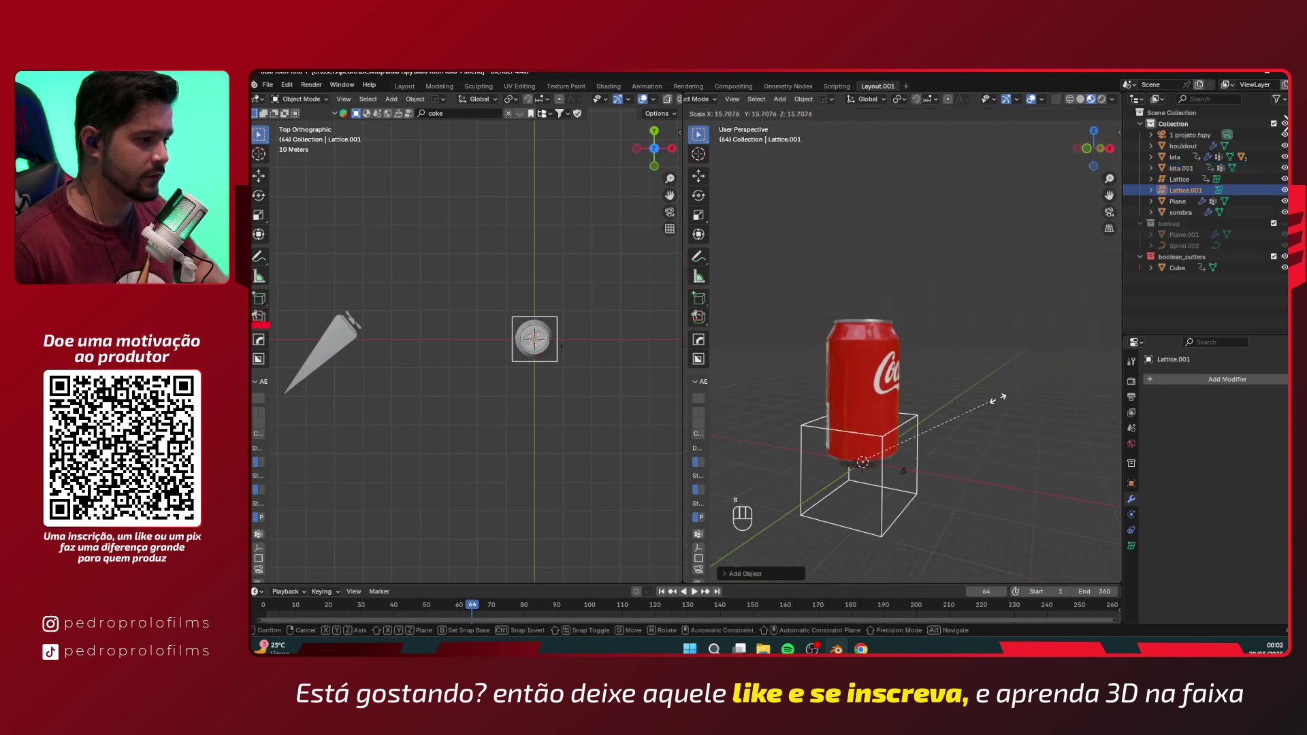
key(s)
key(z)
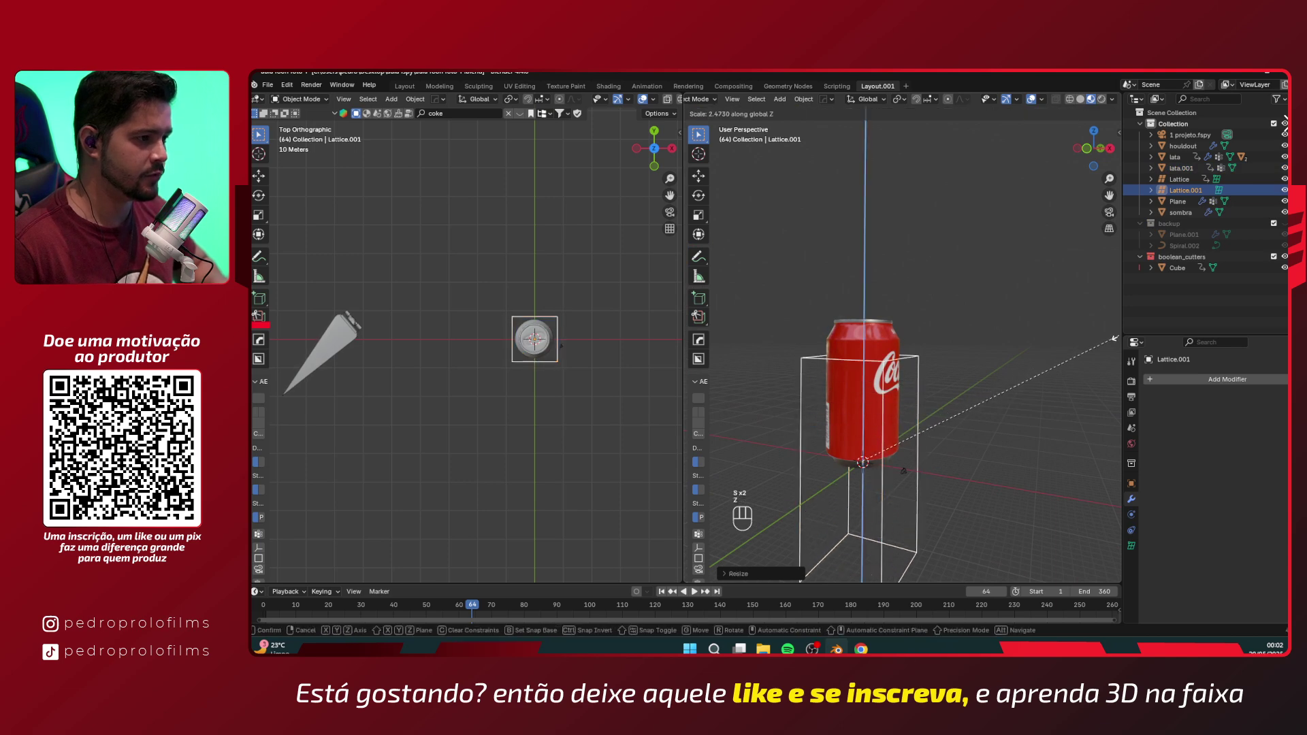
click(1045, 382)
- Raise the lattice about 13.2 m along Z and enlarge it slightly so it encloses the whole can
key(g)
key(z)
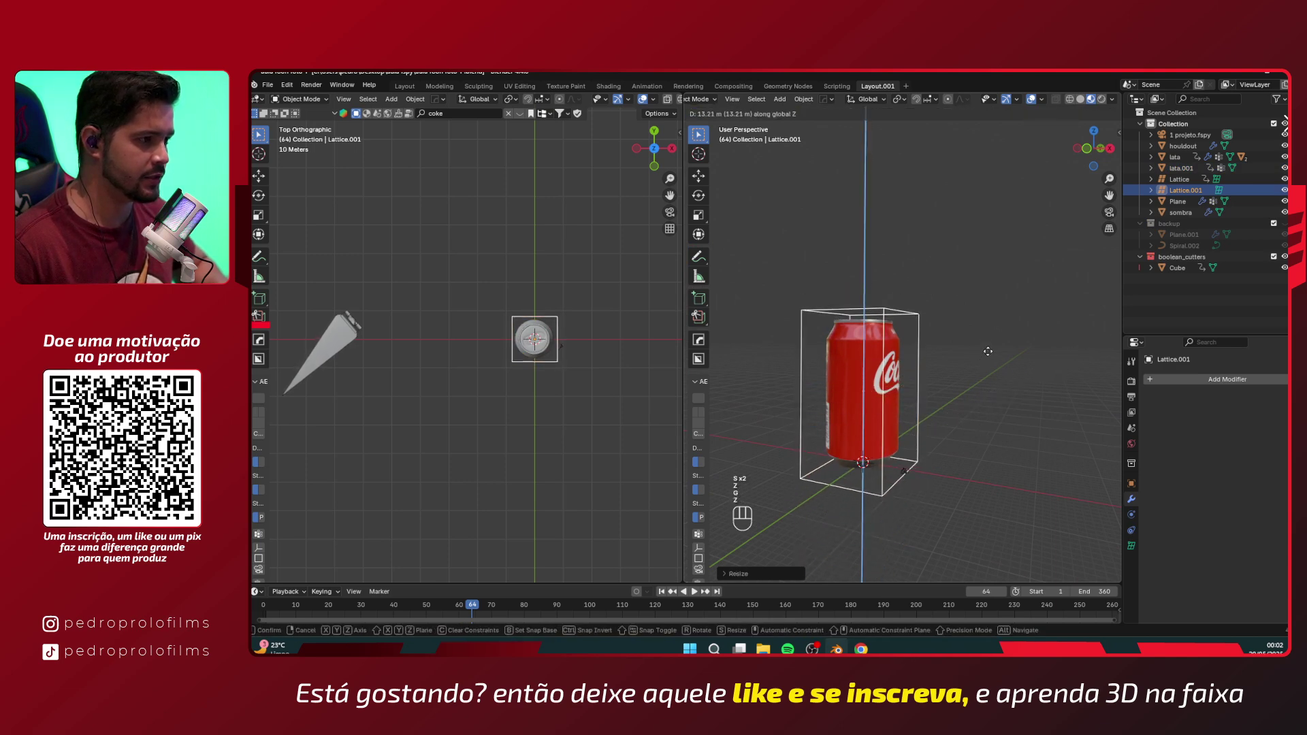
click(972, 356)
key(s)
click(978, 356)
middle_drag(978, 356, 943, 367)
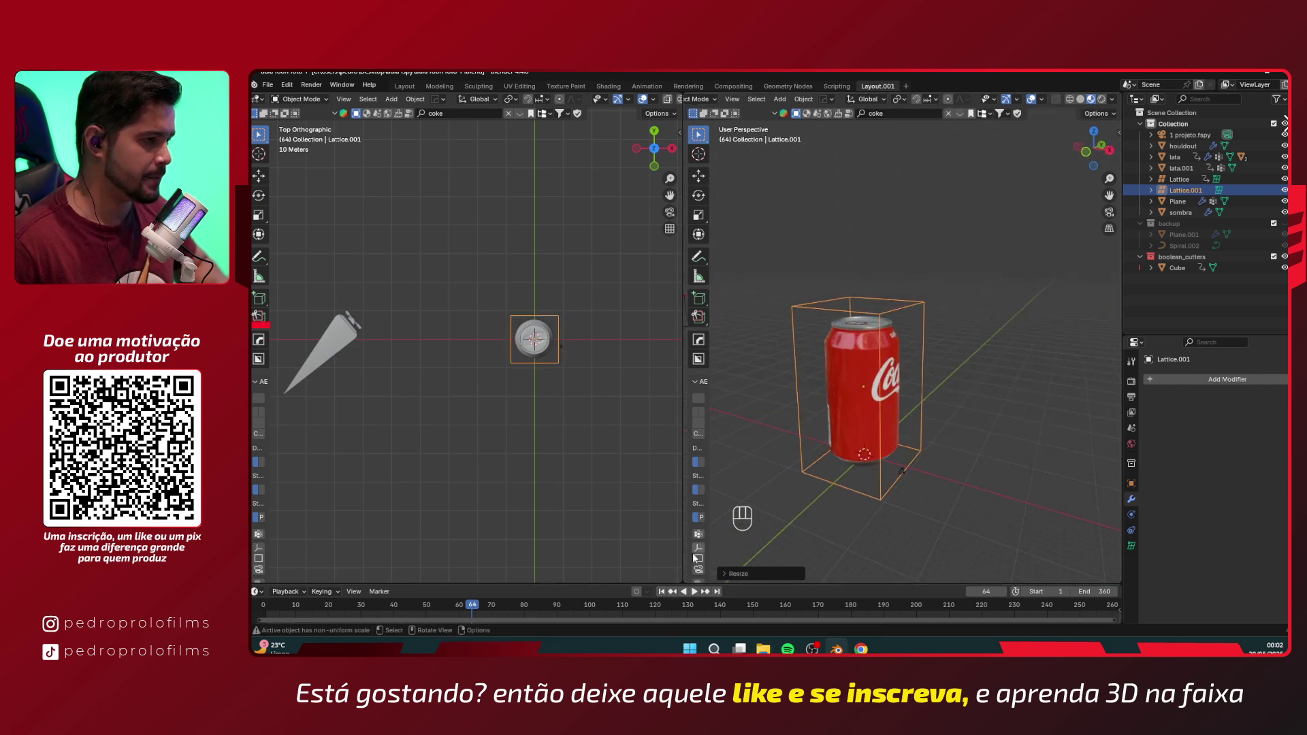
- Set the lattice resolution to 3 in U and 4 in W
click(1132, 547)
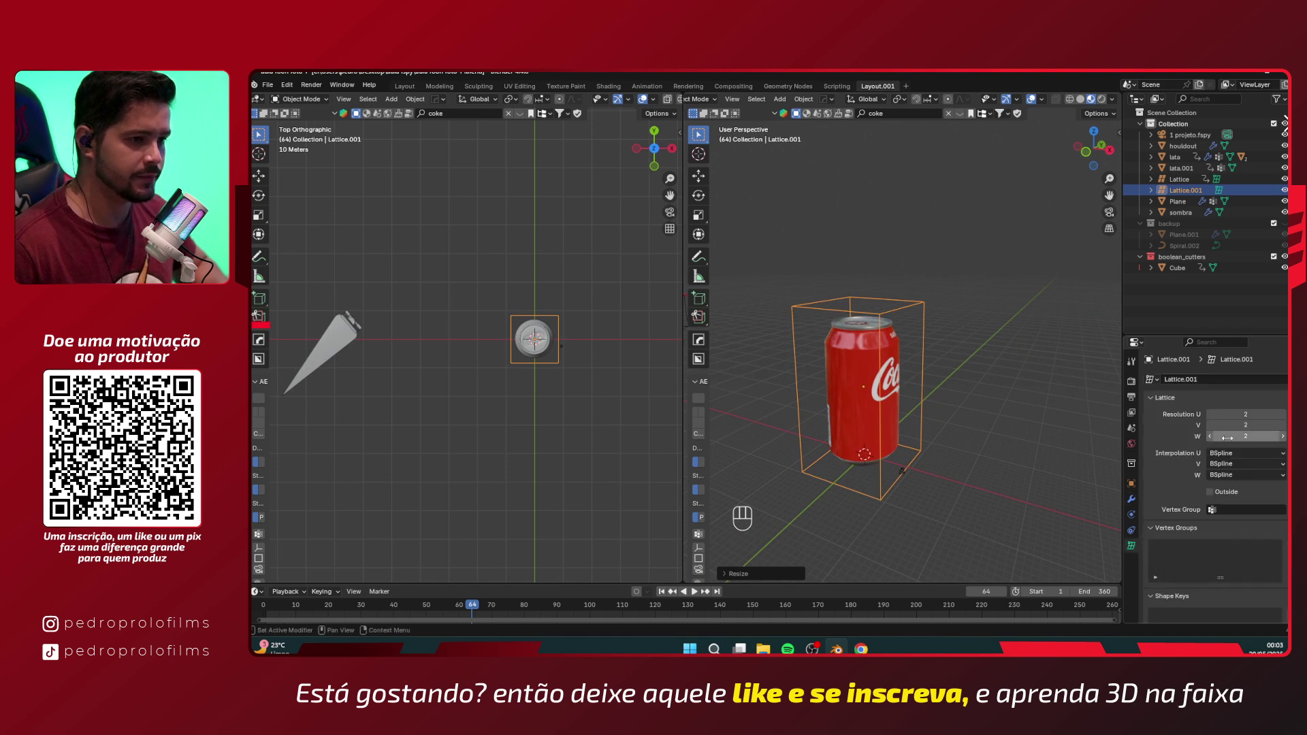
click(1280, 415)
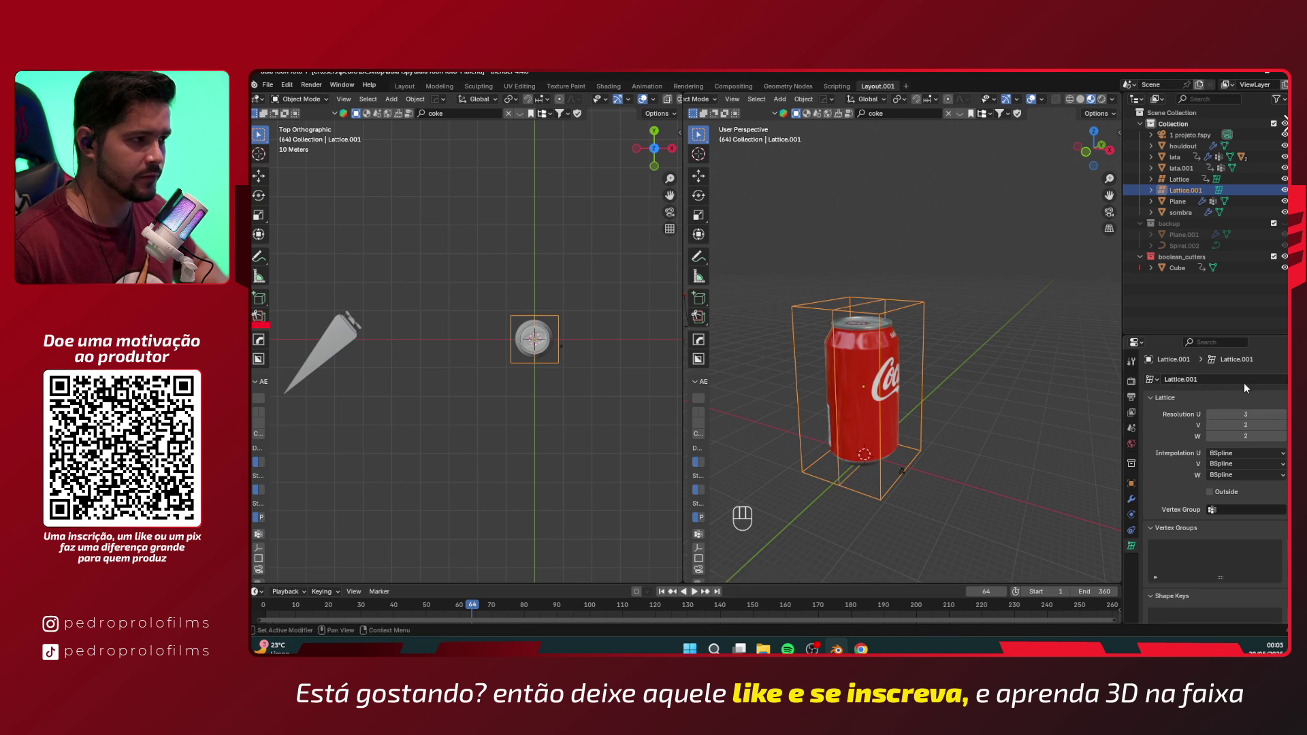
click(1283, 436)
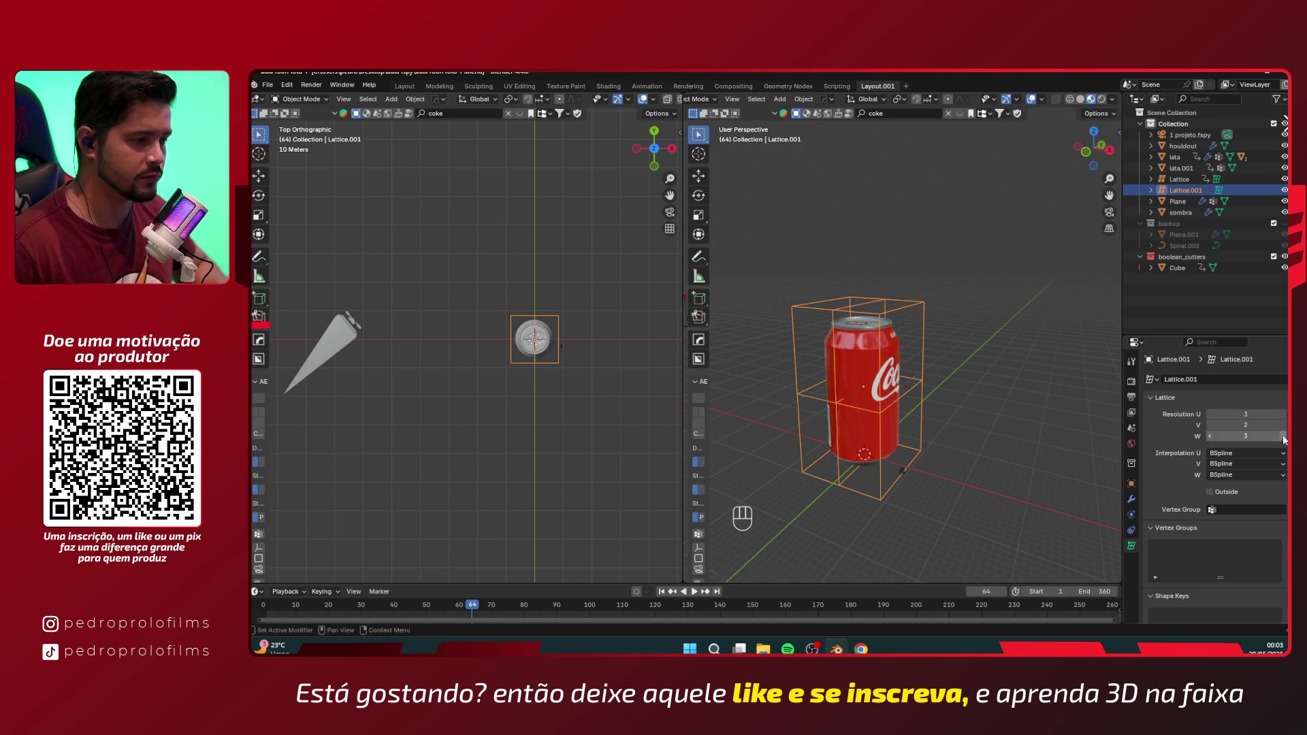
click(1283, 436)
middle_drag(843, 379, 1044, 447)
scroll(859, 455, up, 2)
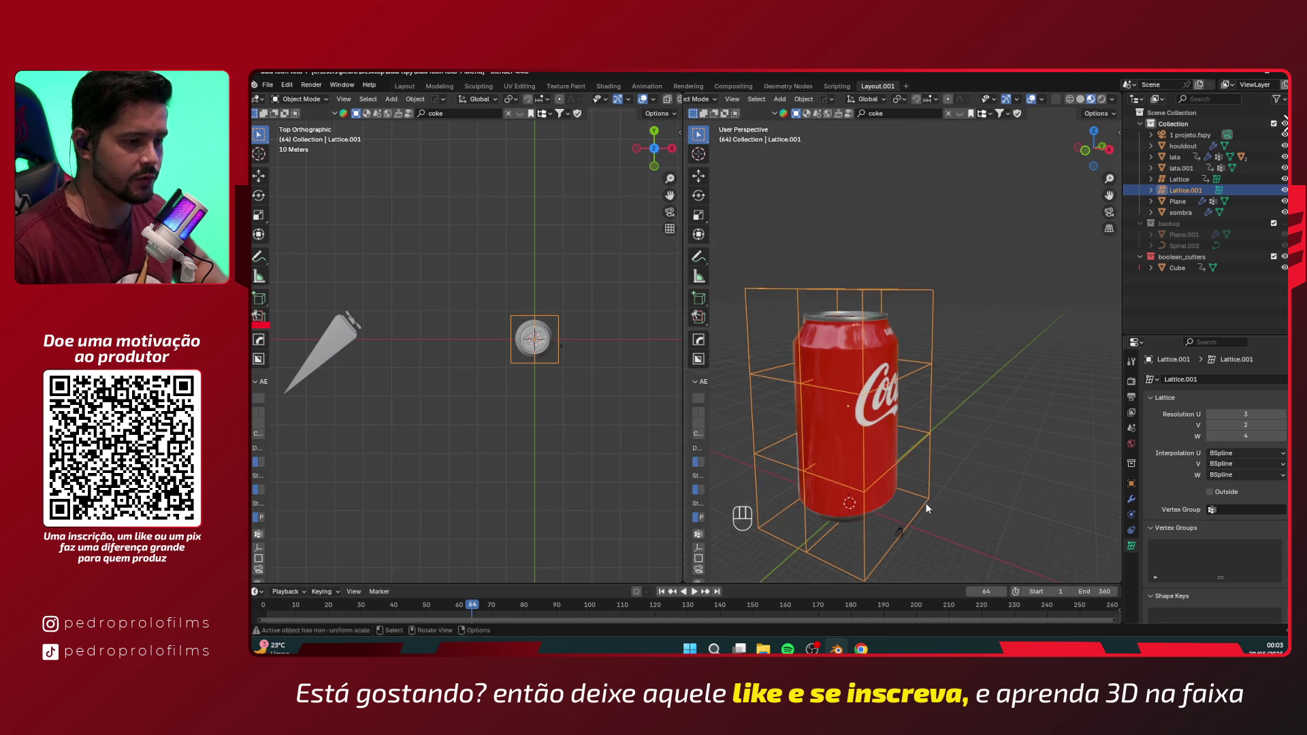
shift+middle_drag(953, 452, 867, 424)
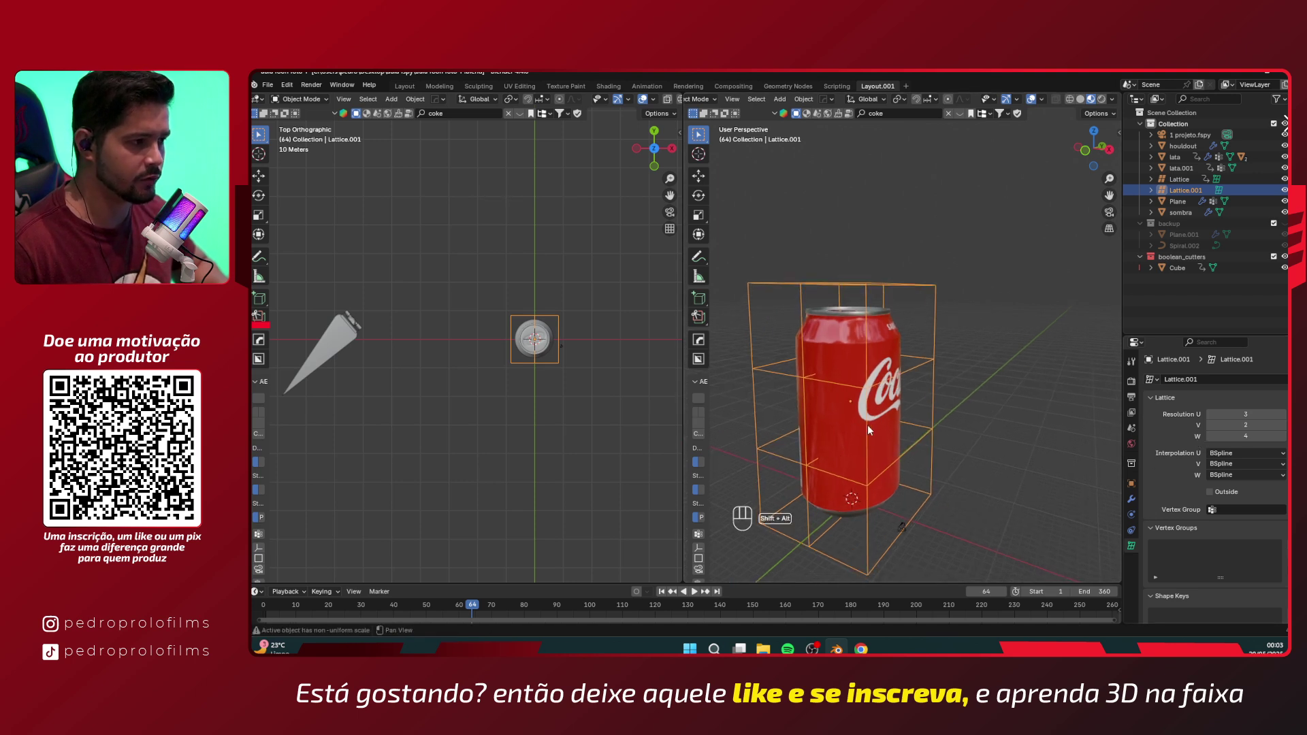
click(1251, 437)
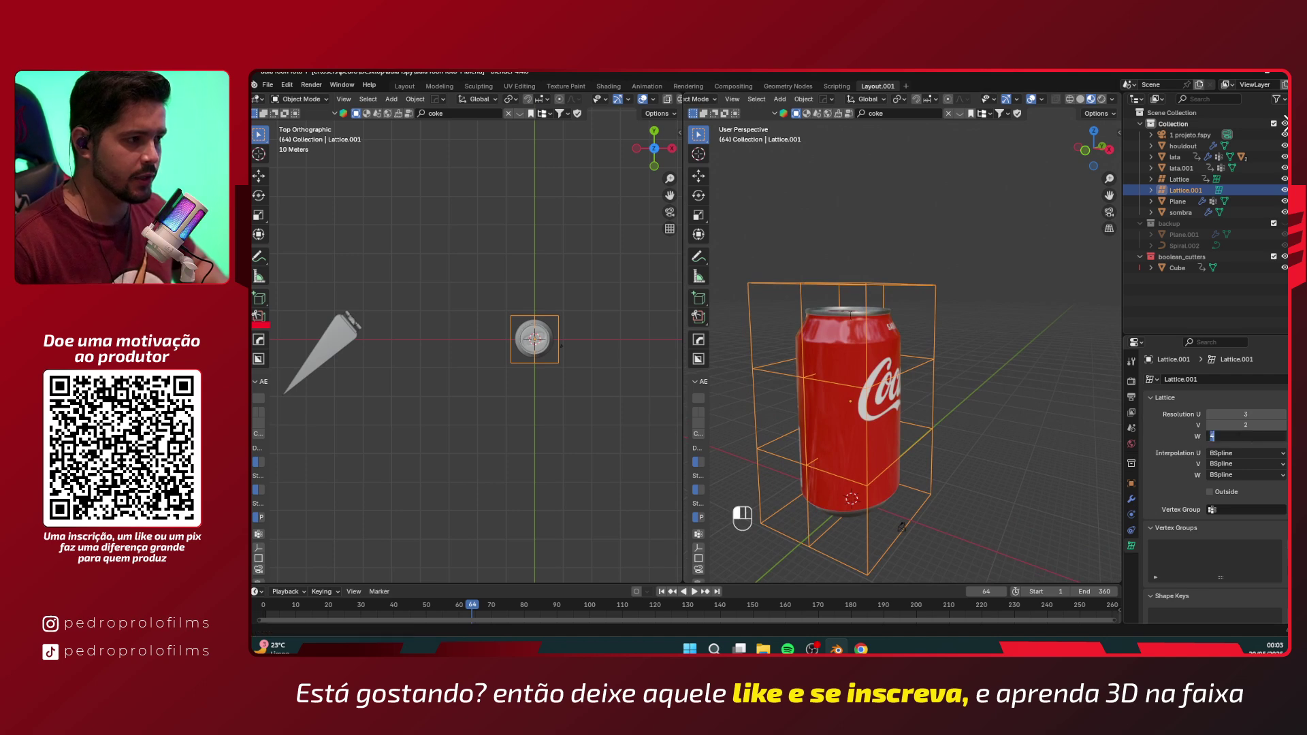
key(Return)
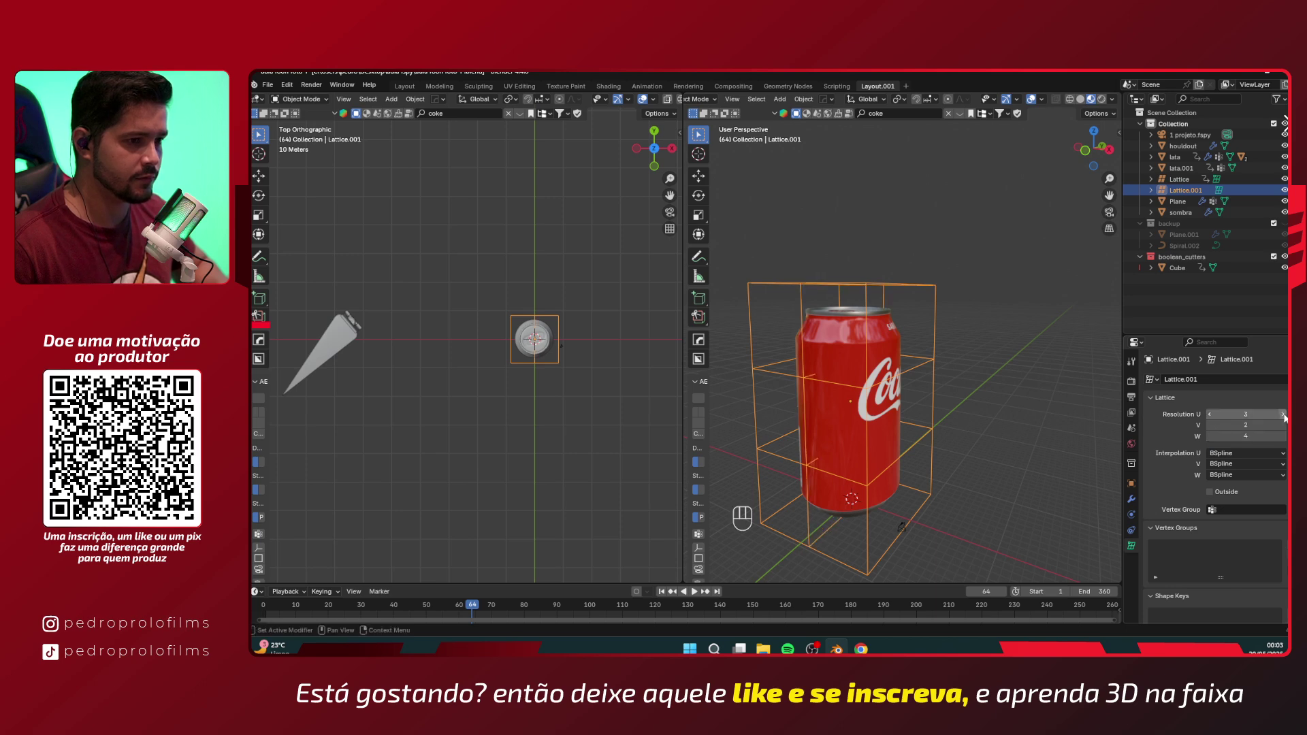
mouse_move(946, 409)
alt+middle_down()
mouse_move(879, 403)
mouse_move(928, 405)
alt+middle_up()
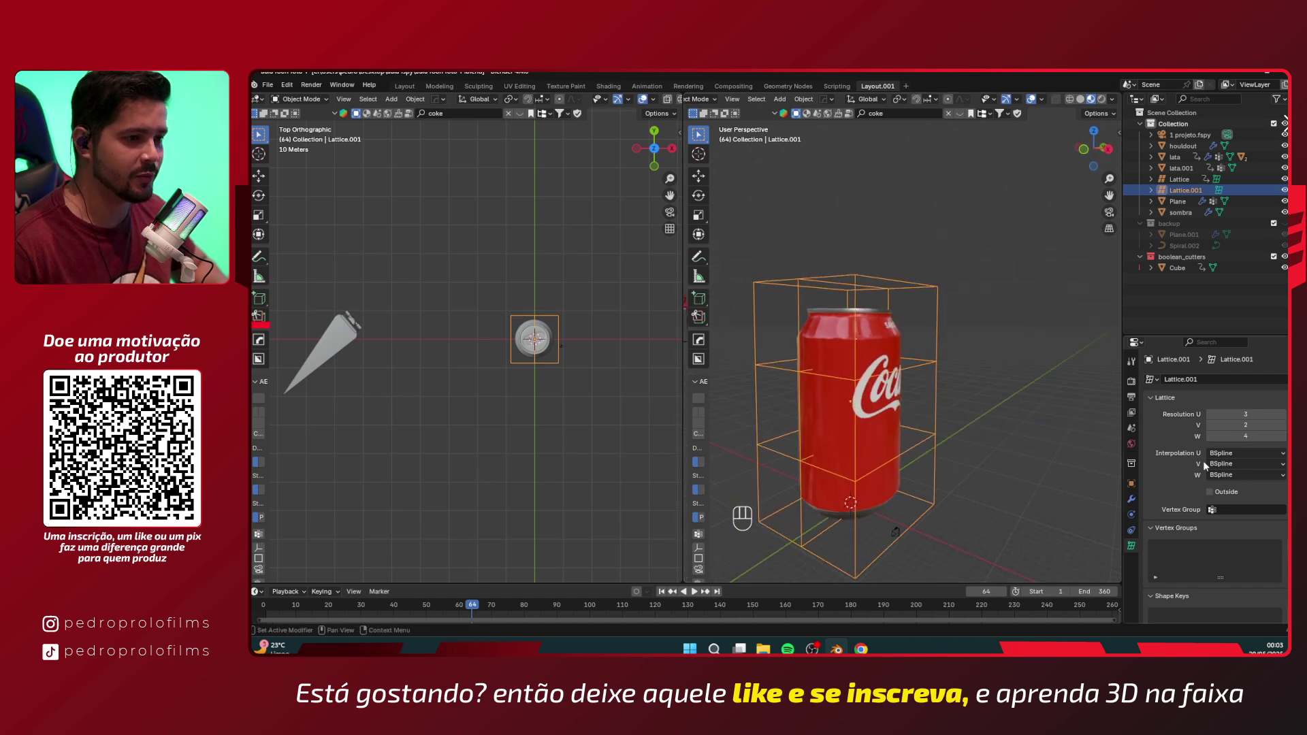
alt+middle_drag(850, 453, 867, 452)
alt+shift+middle_drag(994, 453, 1007, 447)
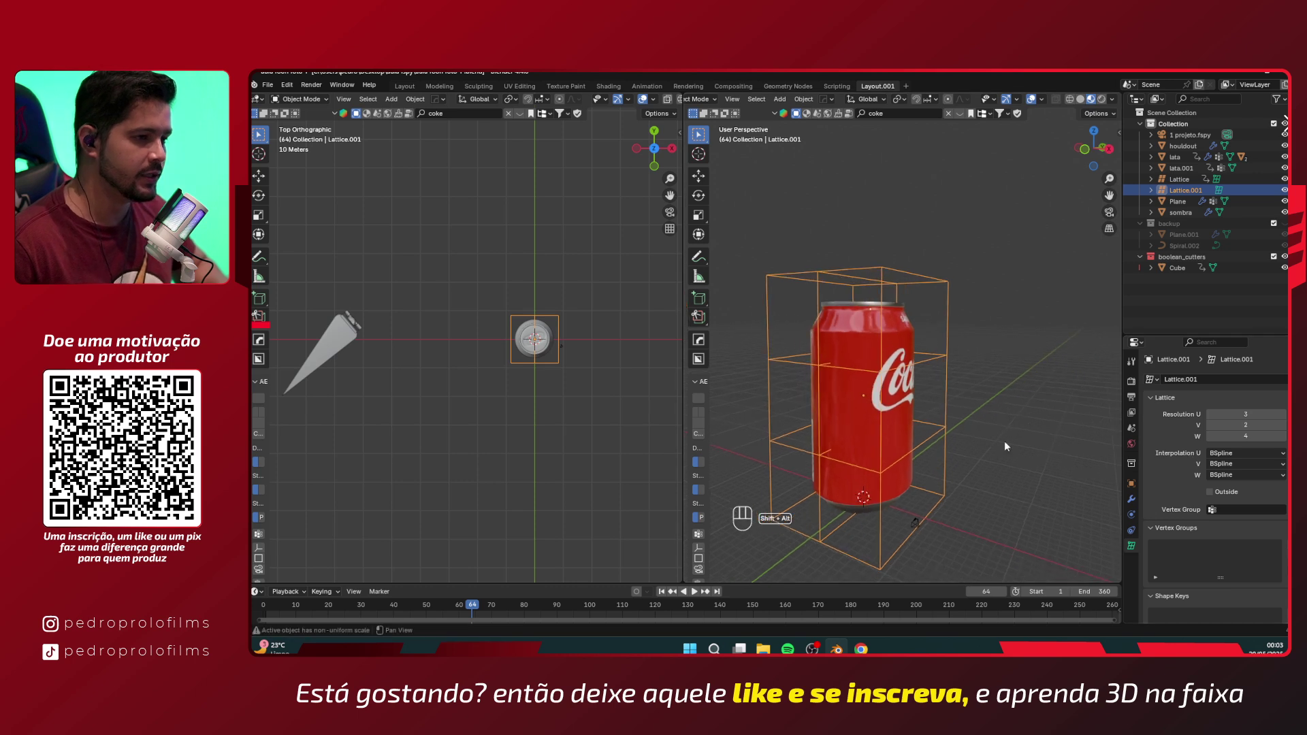
- Try lattice resolutions of 3 in W and 4 in U, restoring W to 4 and U to 3
click(1209, 436)
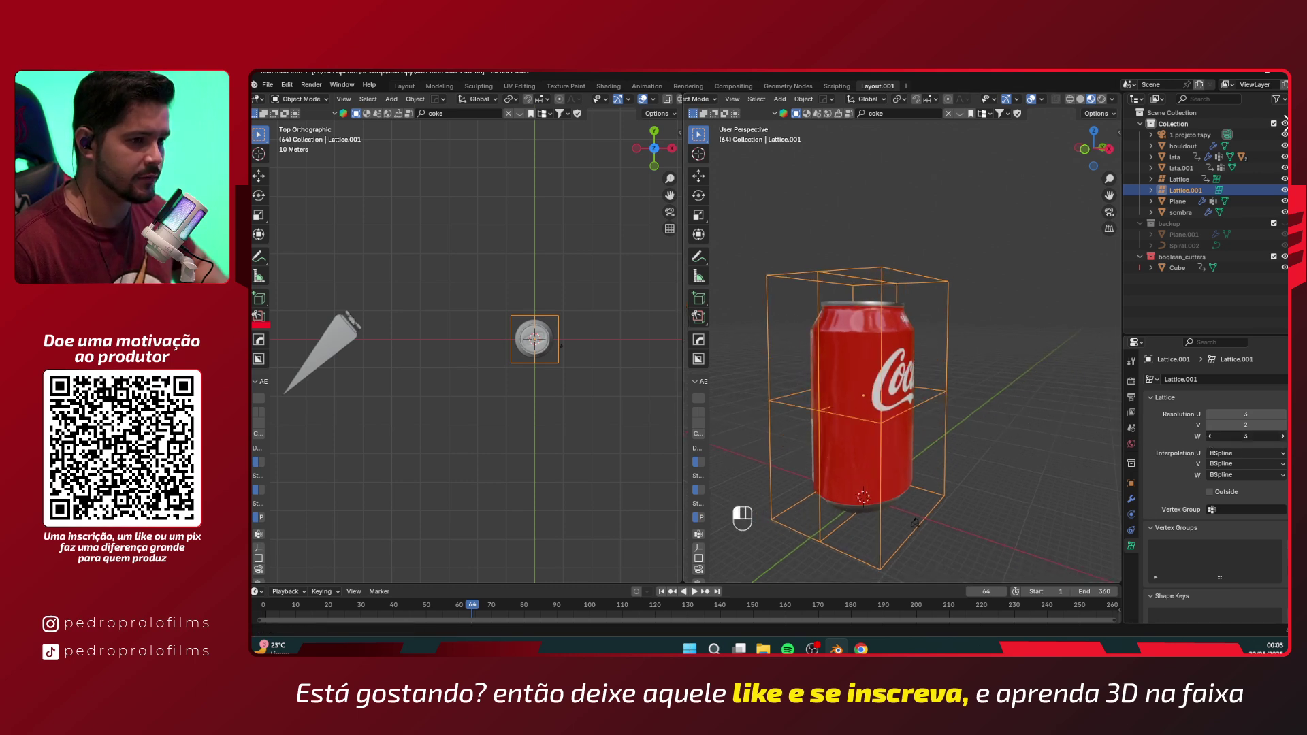
click(1283, 437)
middle_drag(921, 474, 858, 455)
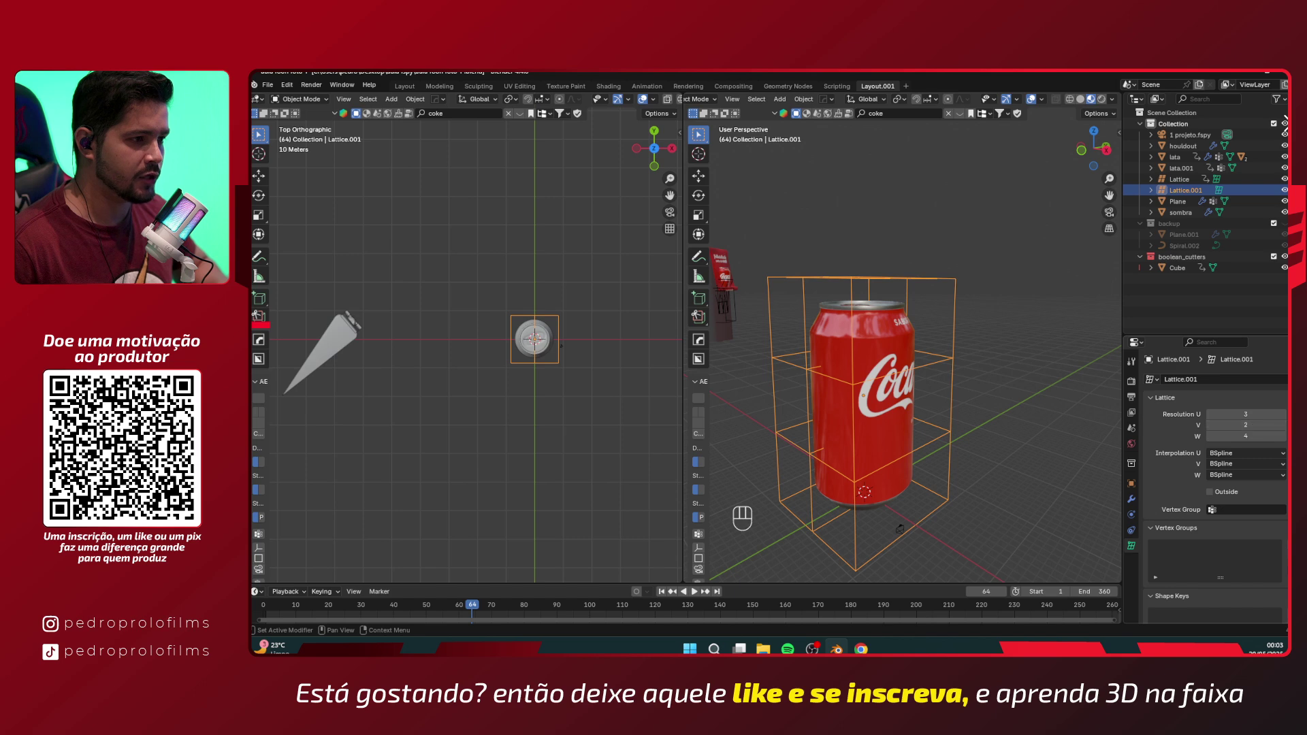
click(1210, 425)
click(1284, 427)
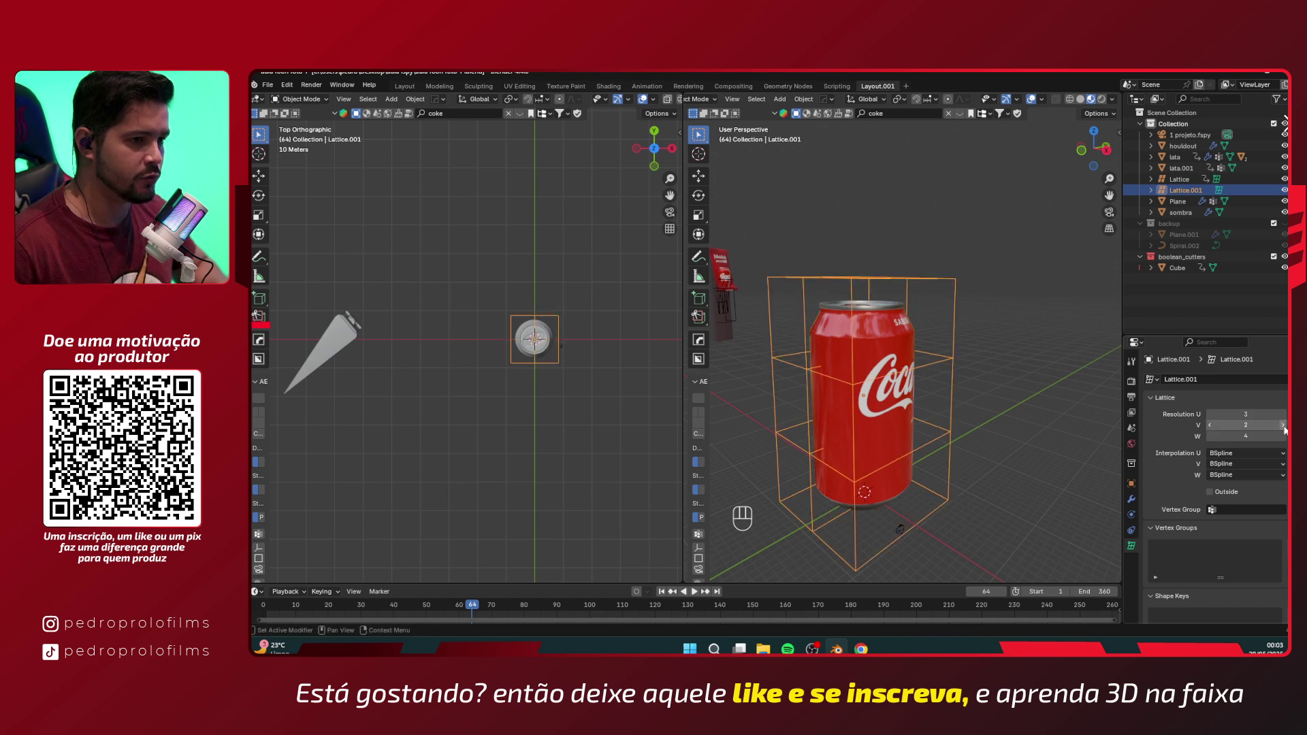
middle_drag(913, 366, 953, 419)
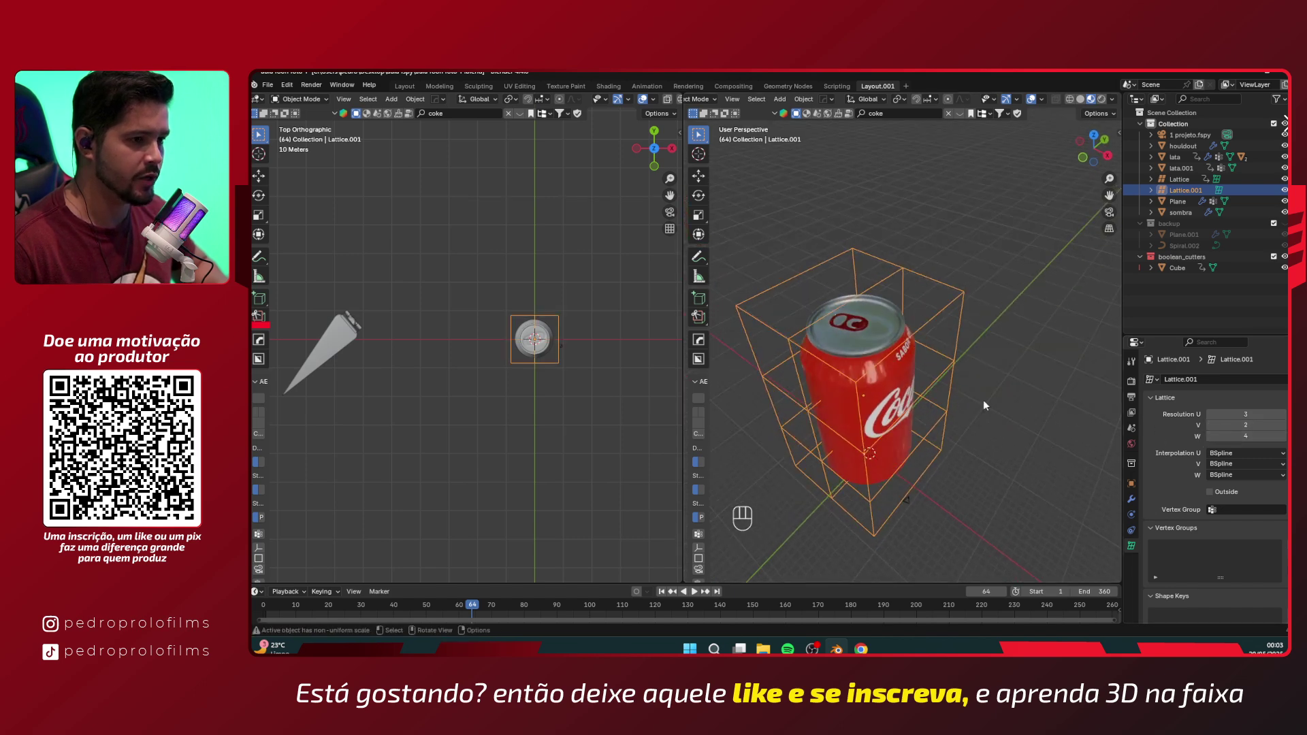
click(1284, 414)
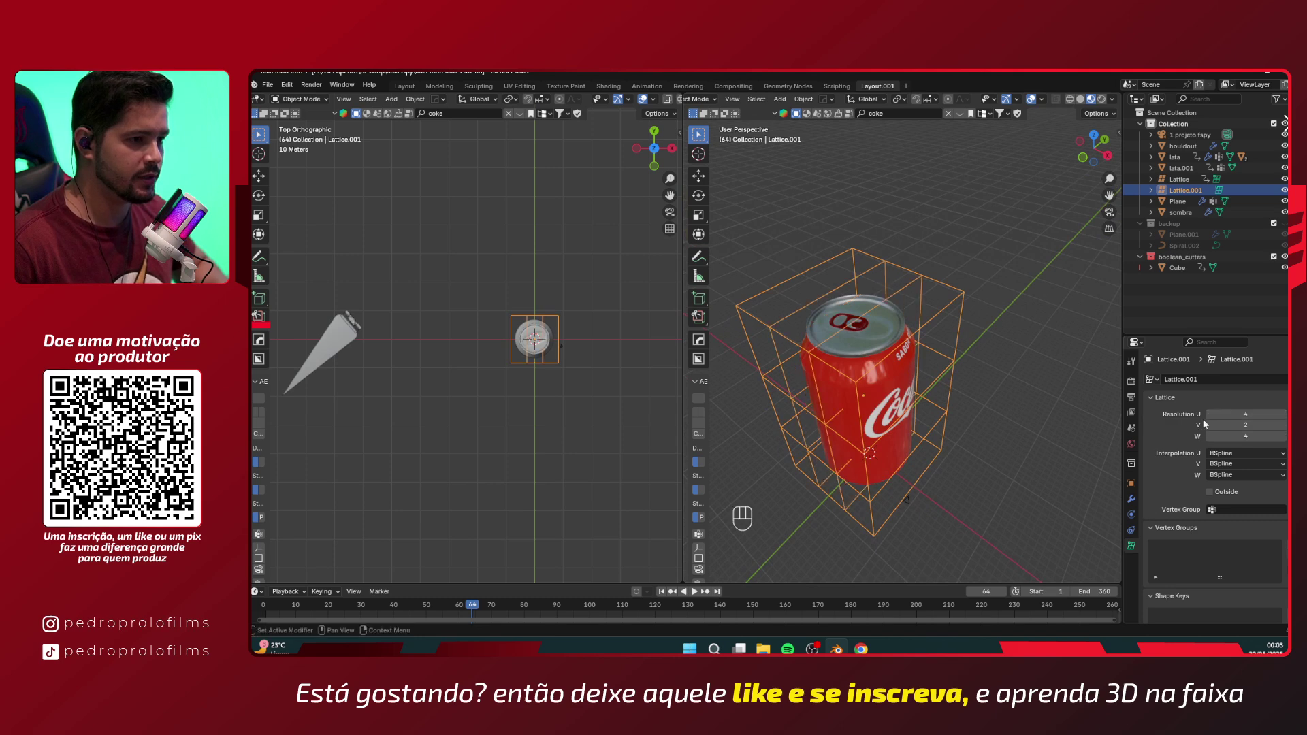
click(1210, 415)
- Enter Edit Mode on the lattice around the can and scale its lowest row of points to about 0.2 along X
alt+middle_drag(957, 429, 930, 465)
click(963, 452)
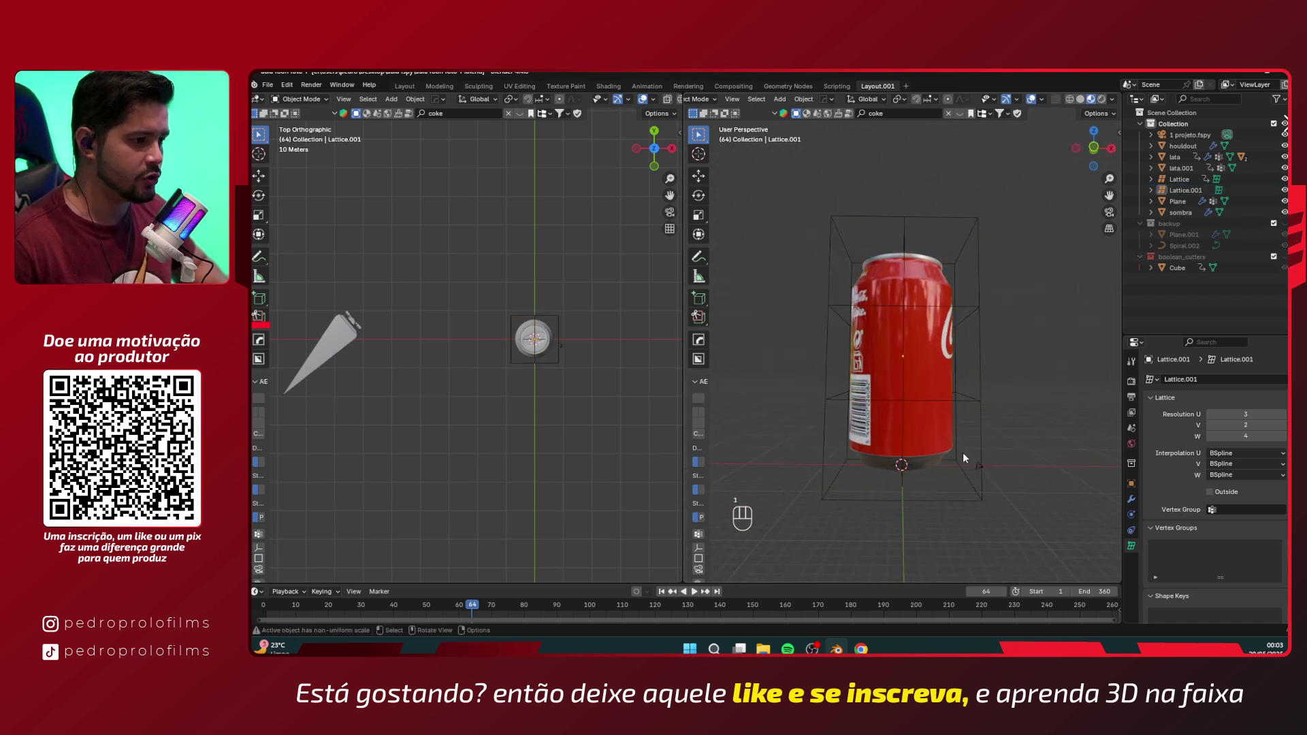
click(960, 431)
key(Tab)
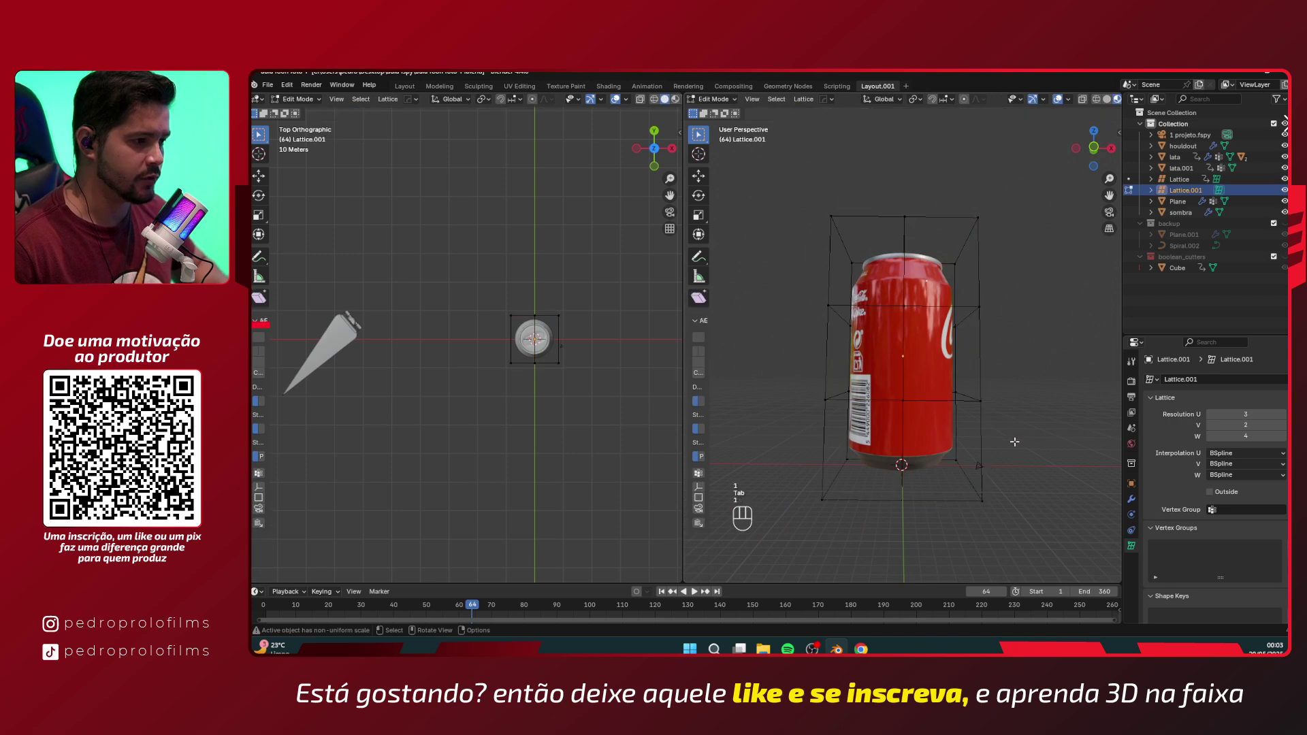
drag(1018, 438, 783, 544)
middle_drag(914, 530, 910, 513)
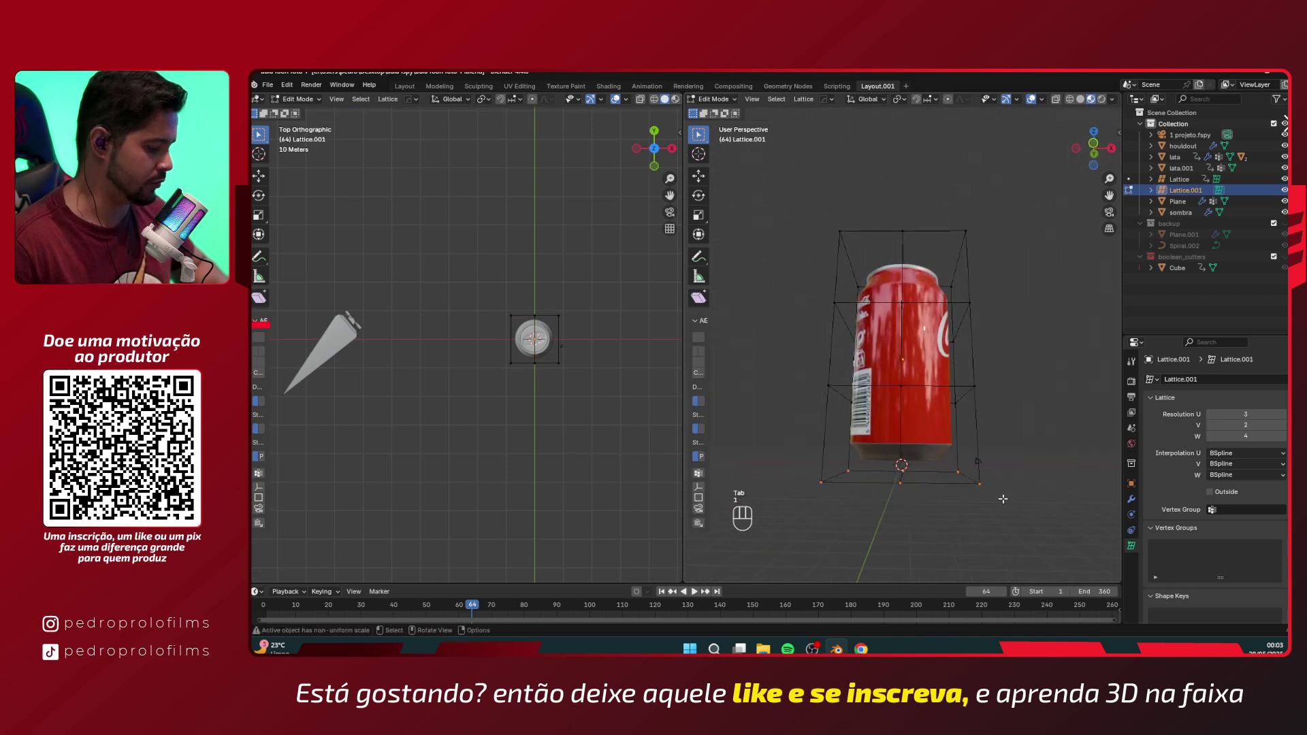
key(s)
key(x)
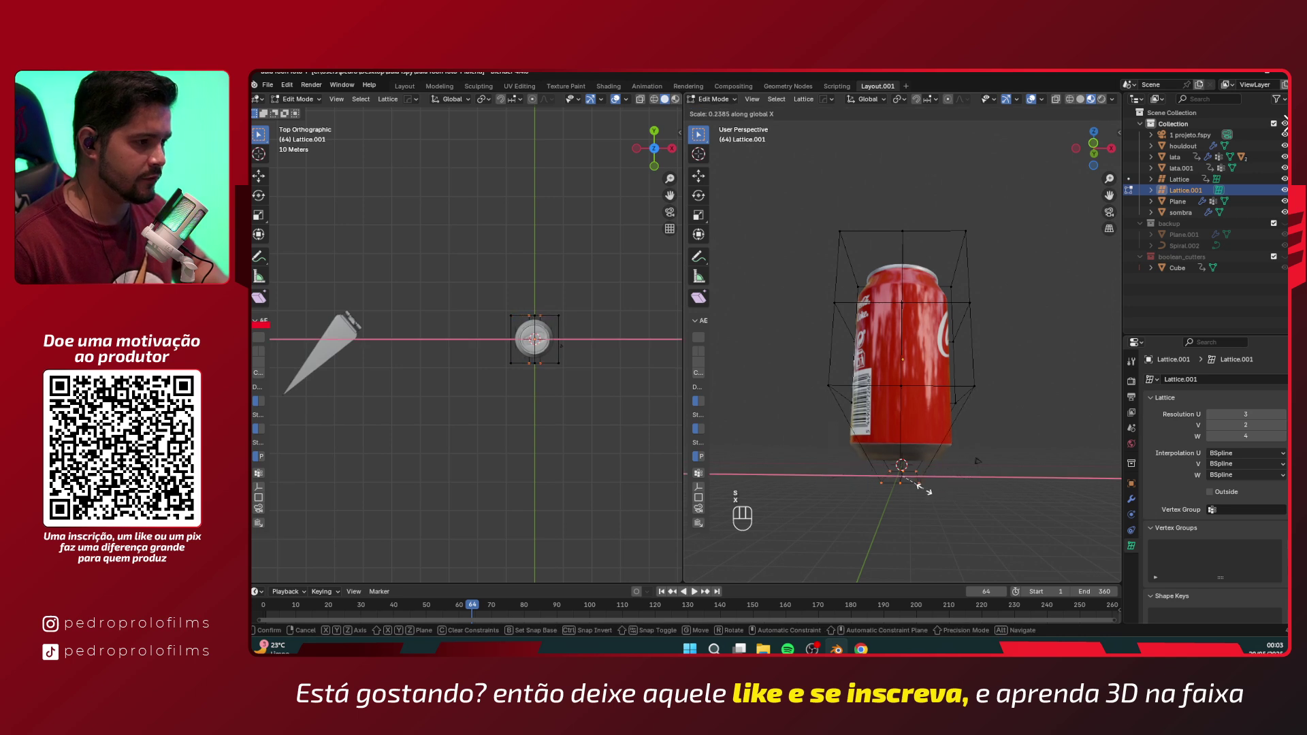
click(912, 484)
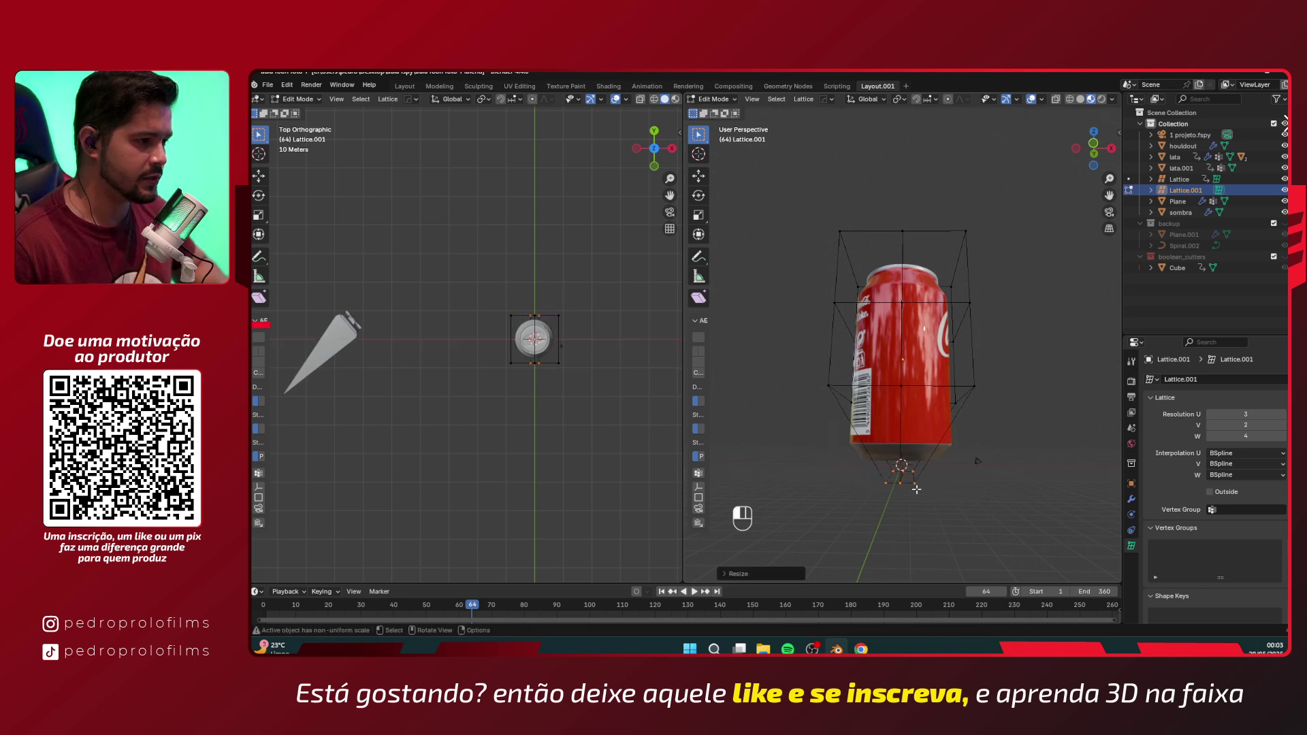
- Turn on X-ray and scale the second-lowest row of lattice points to about 0.28 along X
middle_drag(912, 485, 984, 449)
key(alt+z)
key(s)
key(x)
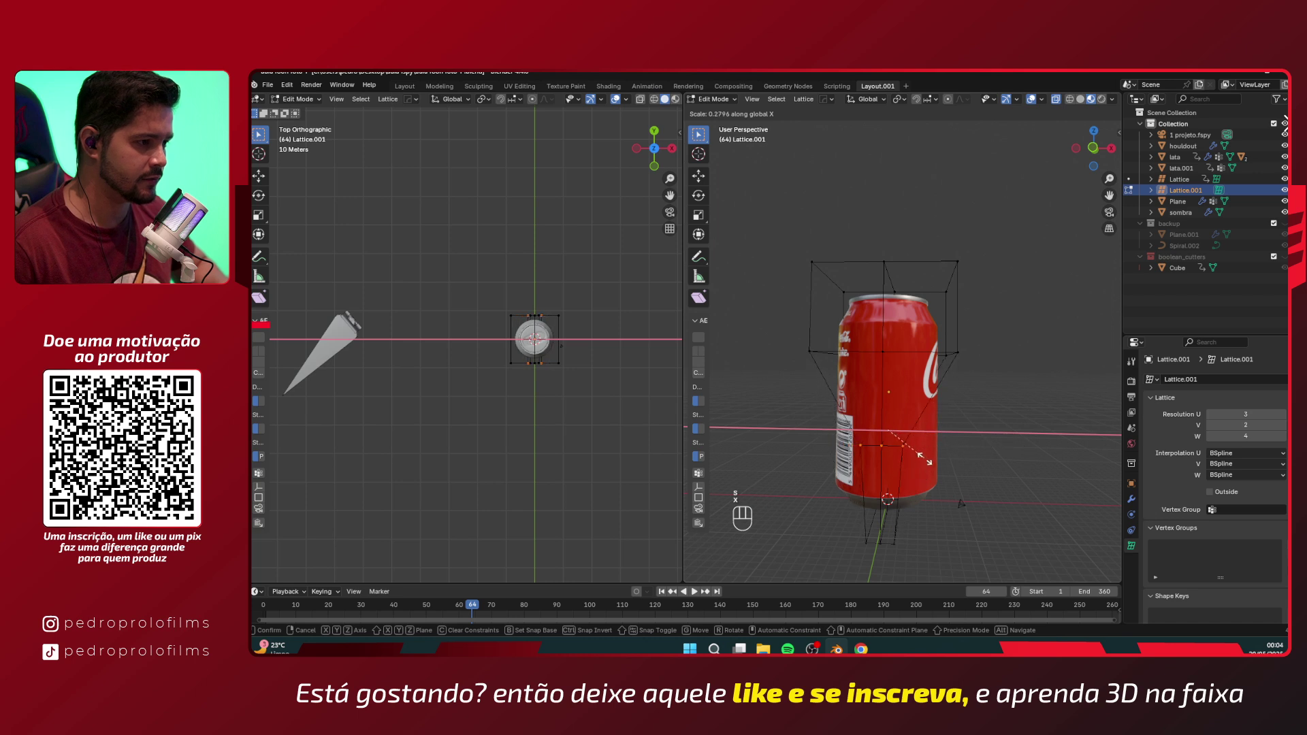
click(930, 461)
- Scale the third row of lattice points from the base to about 0.52 along X
drag(995, 337, 760, 389)
key(s)
key(x)
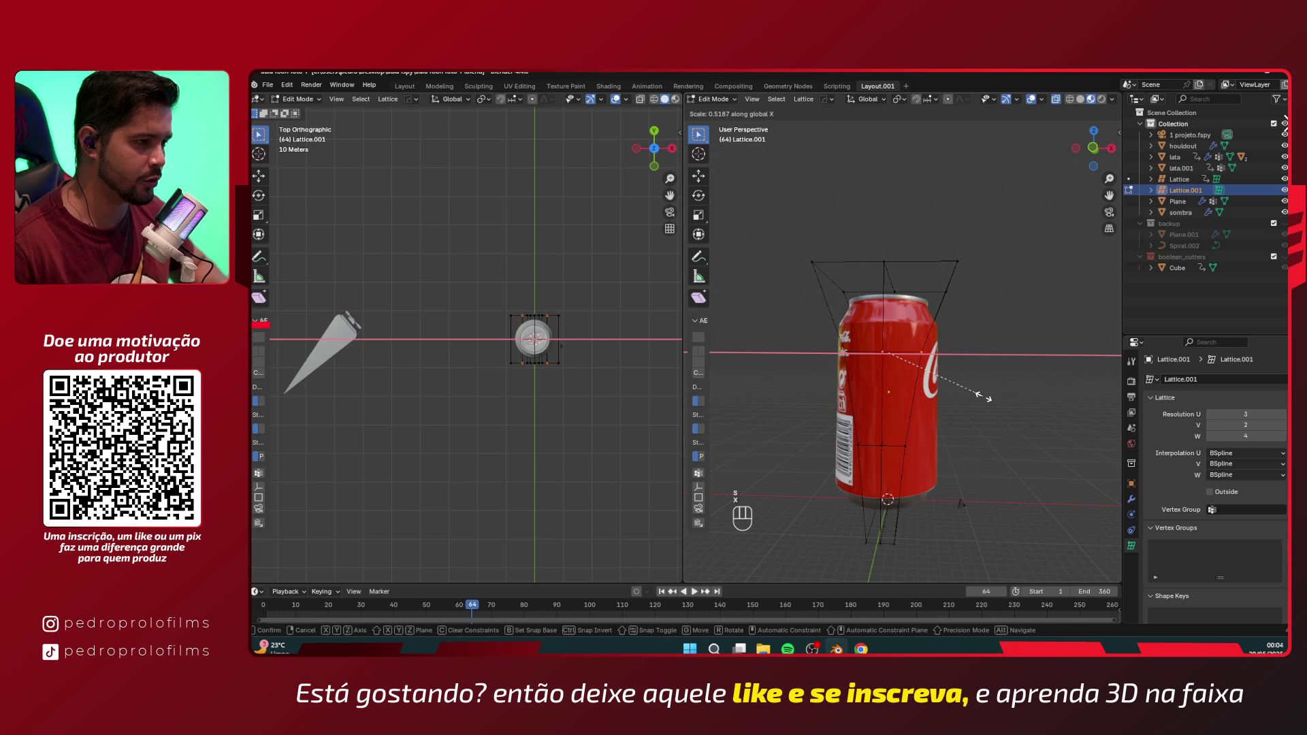
click(984, 397)
- Scale the lowest lattice points to about 0.11 along X with smooth proportional editing at size 34, and return to Object Mode
middle_drag(988, 515, 1029, 390)
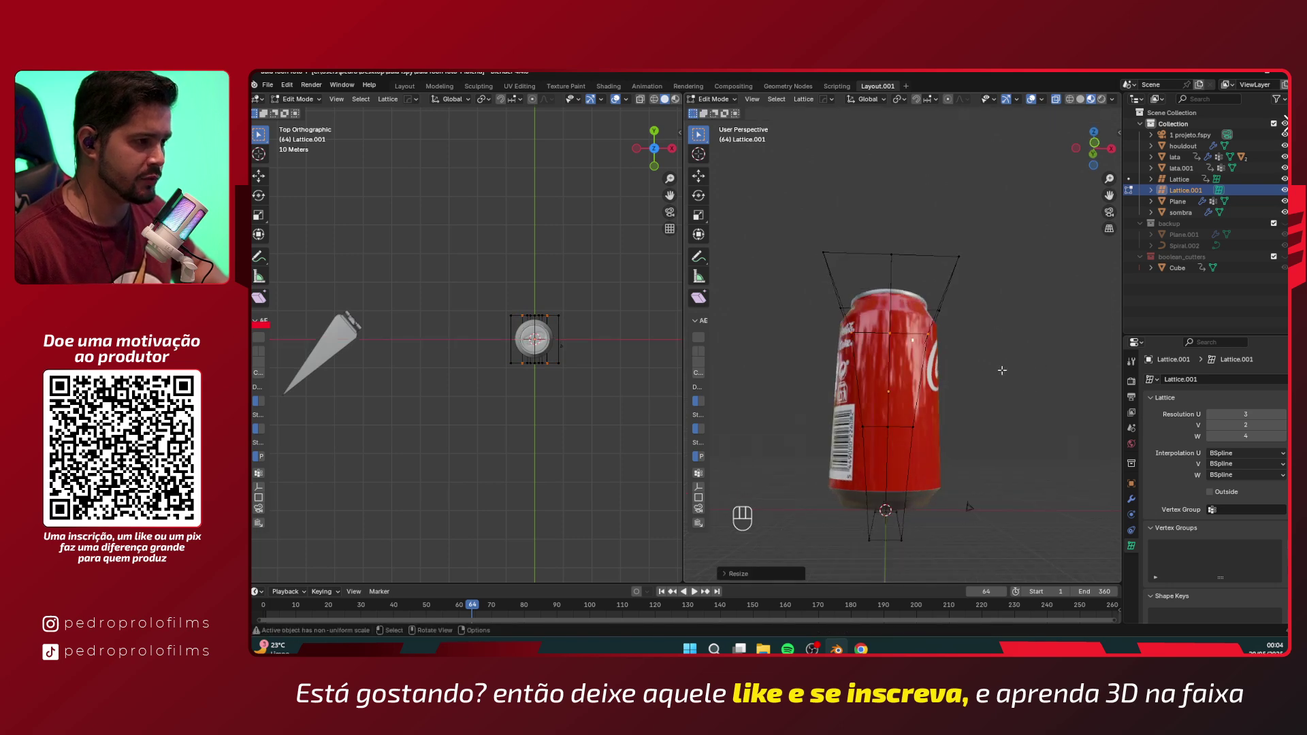
drag(985, 455, 804, 589)
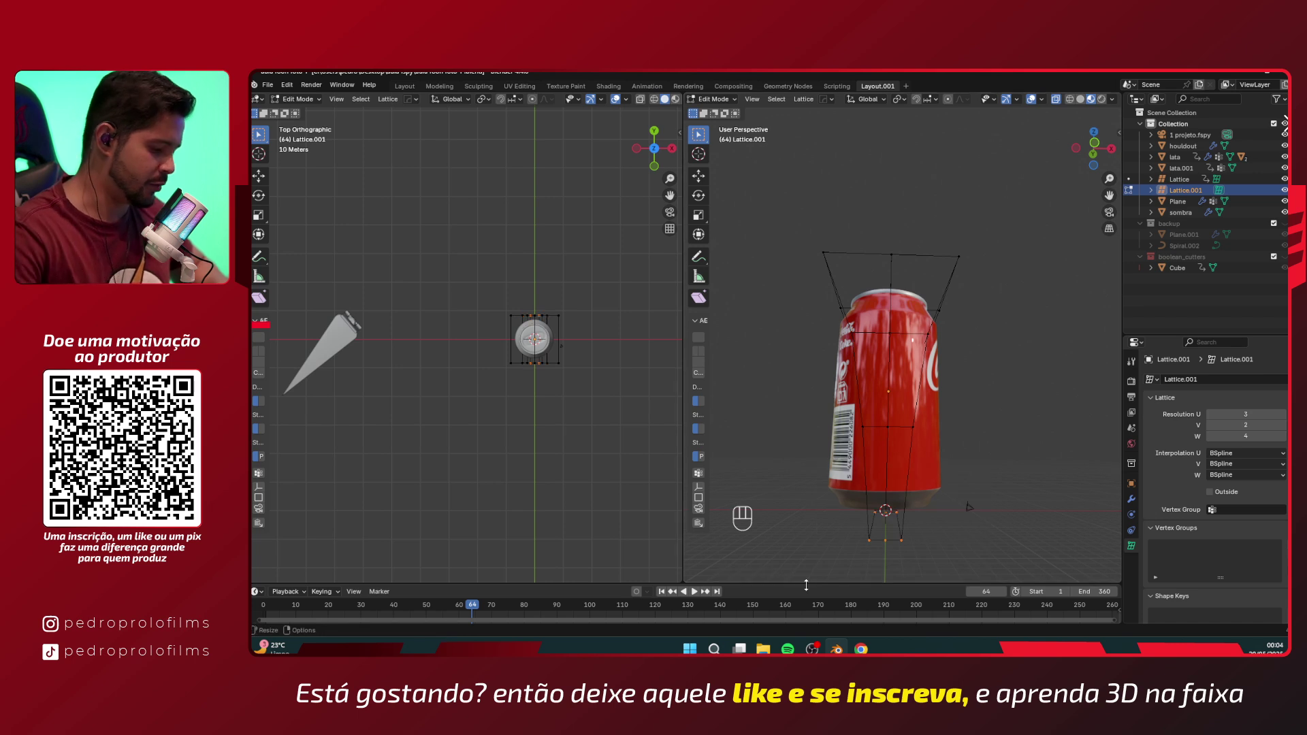
key(s)
key(x)
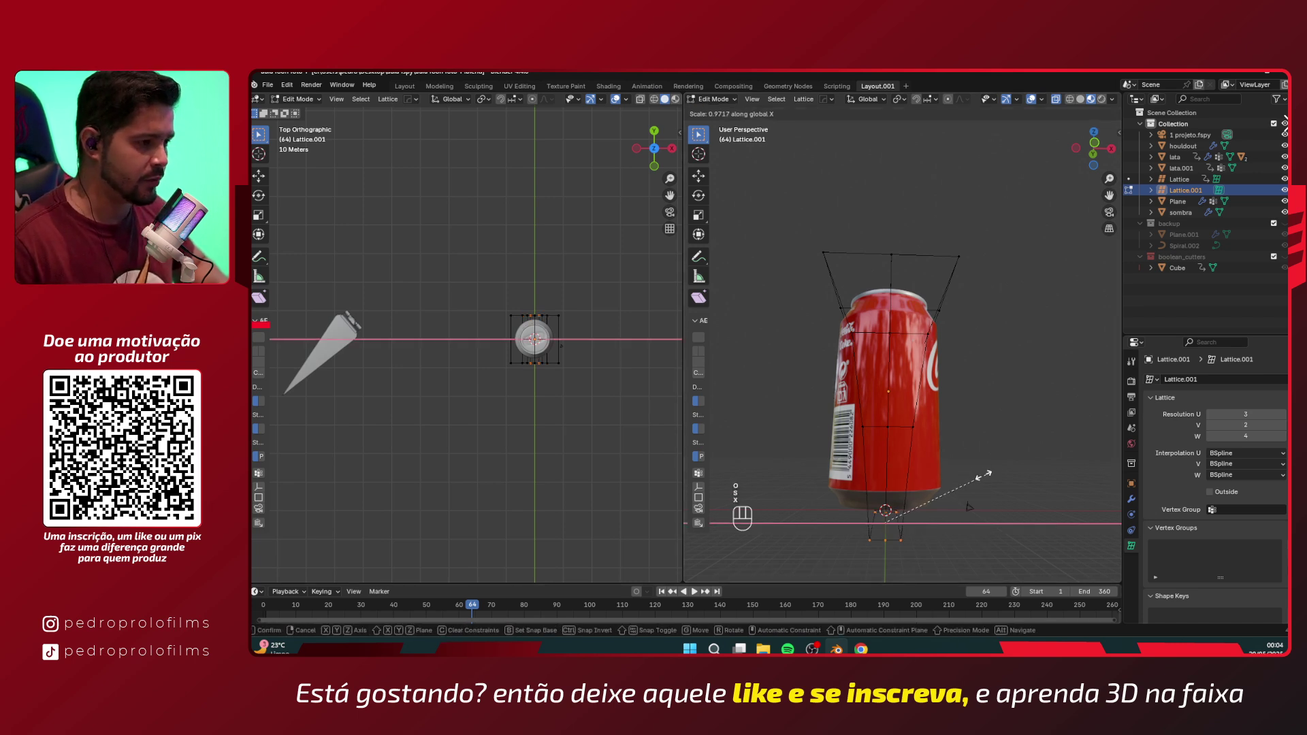
key(Escape)
key(o)
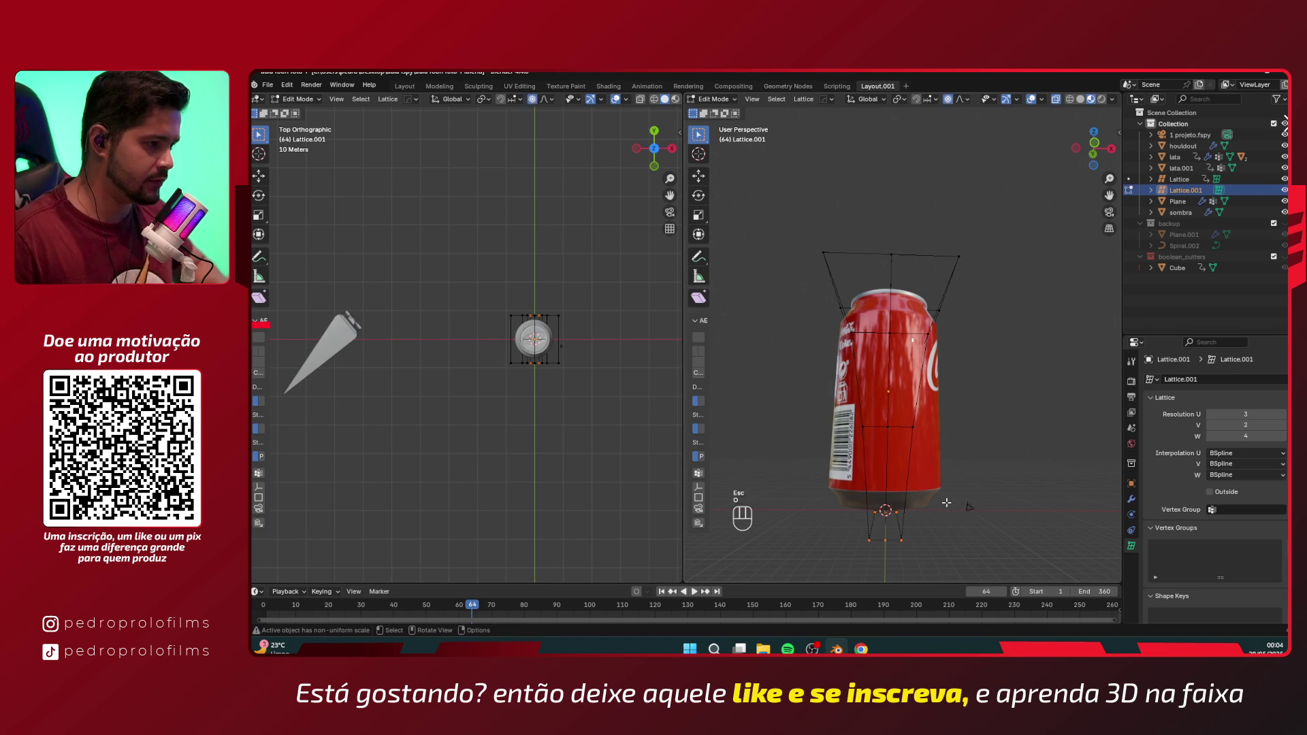
key(s)
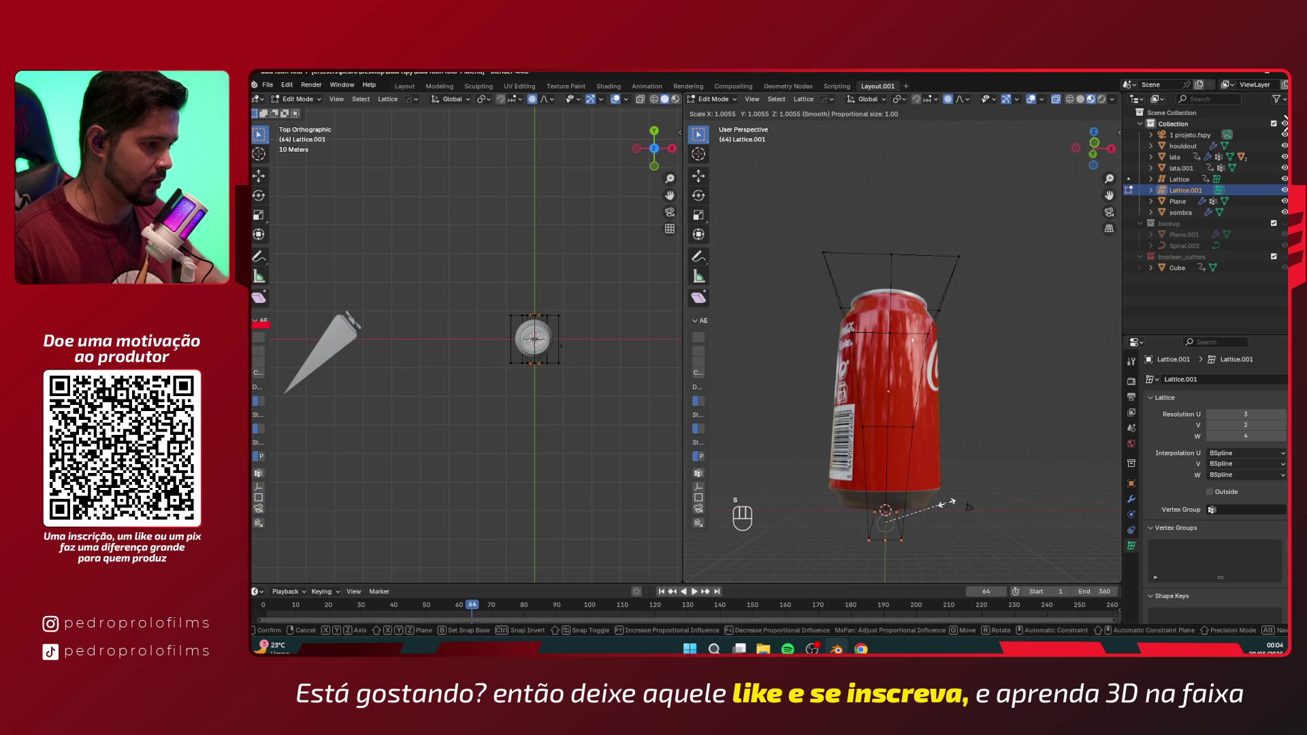
key(x)
scroll(969, 507, down, 11)
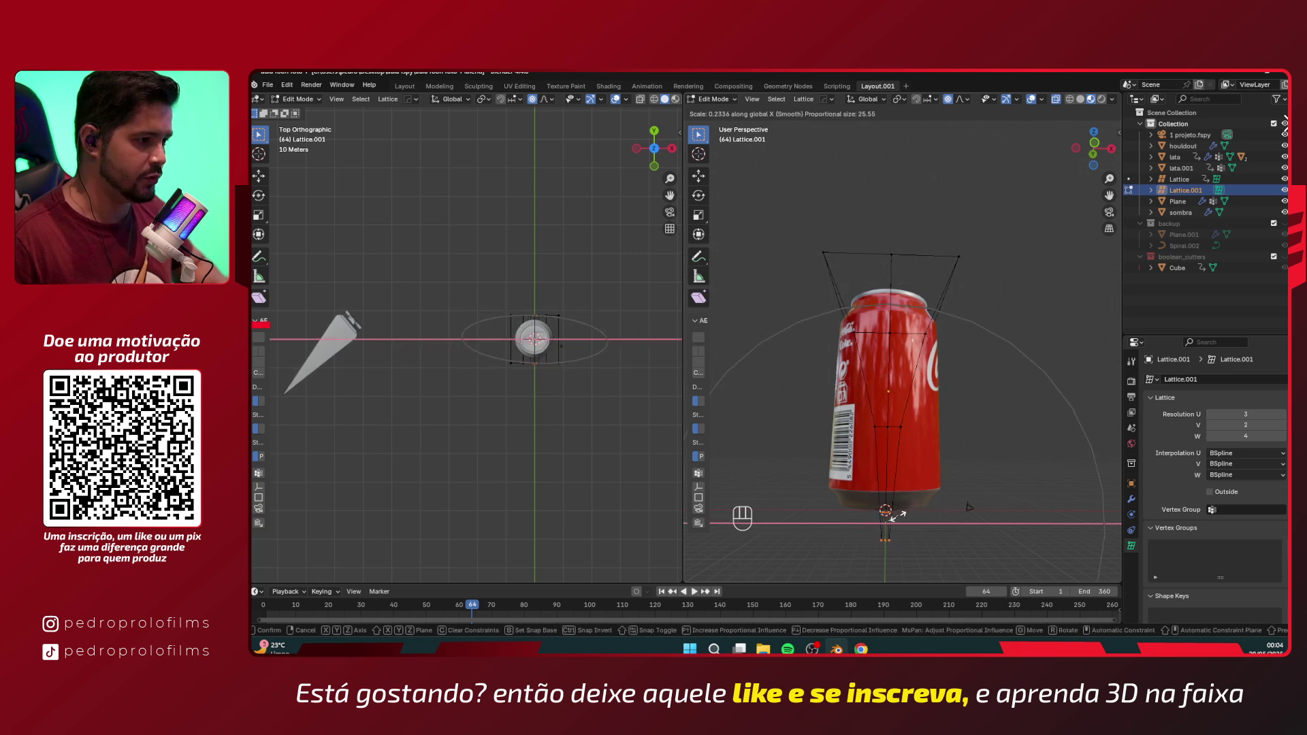
scroll(969, 507, down, 2)
scroll(969, 508, down, 1)
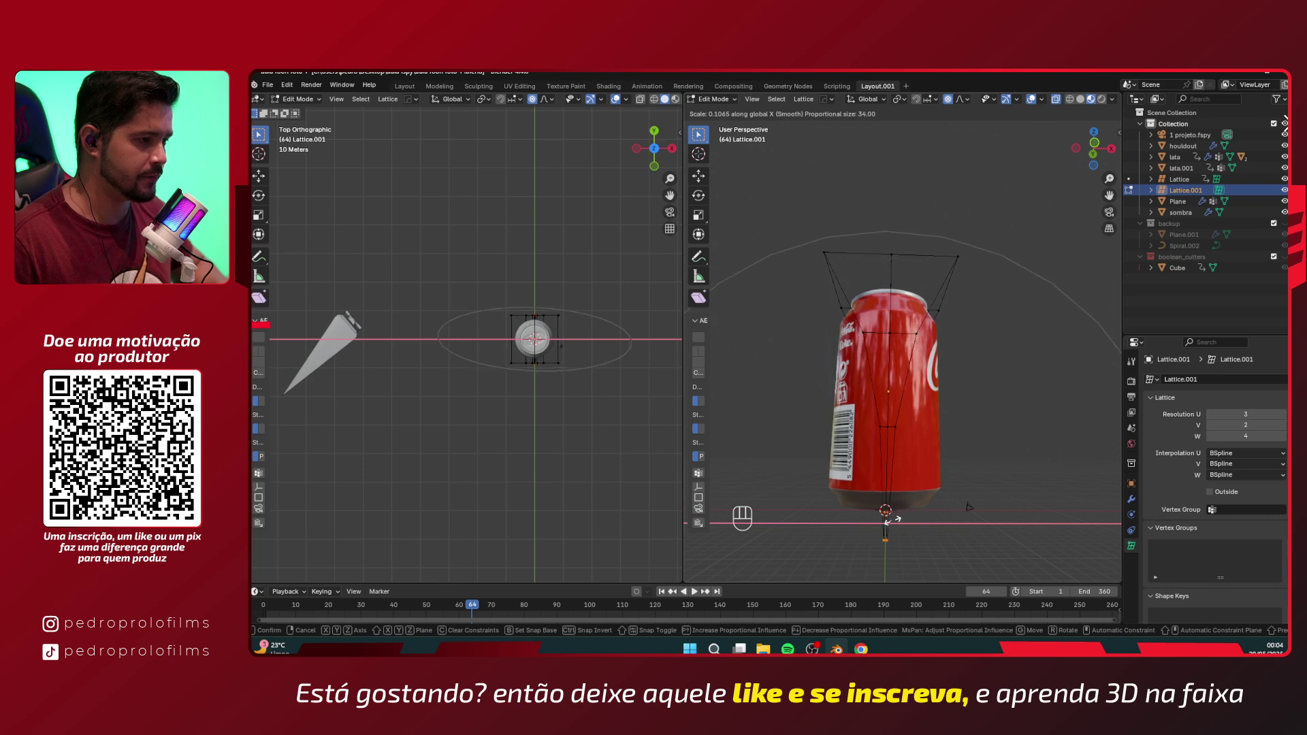
click(969, 507)
key(Tab)
middle_drag(969, 507, 883, 359)
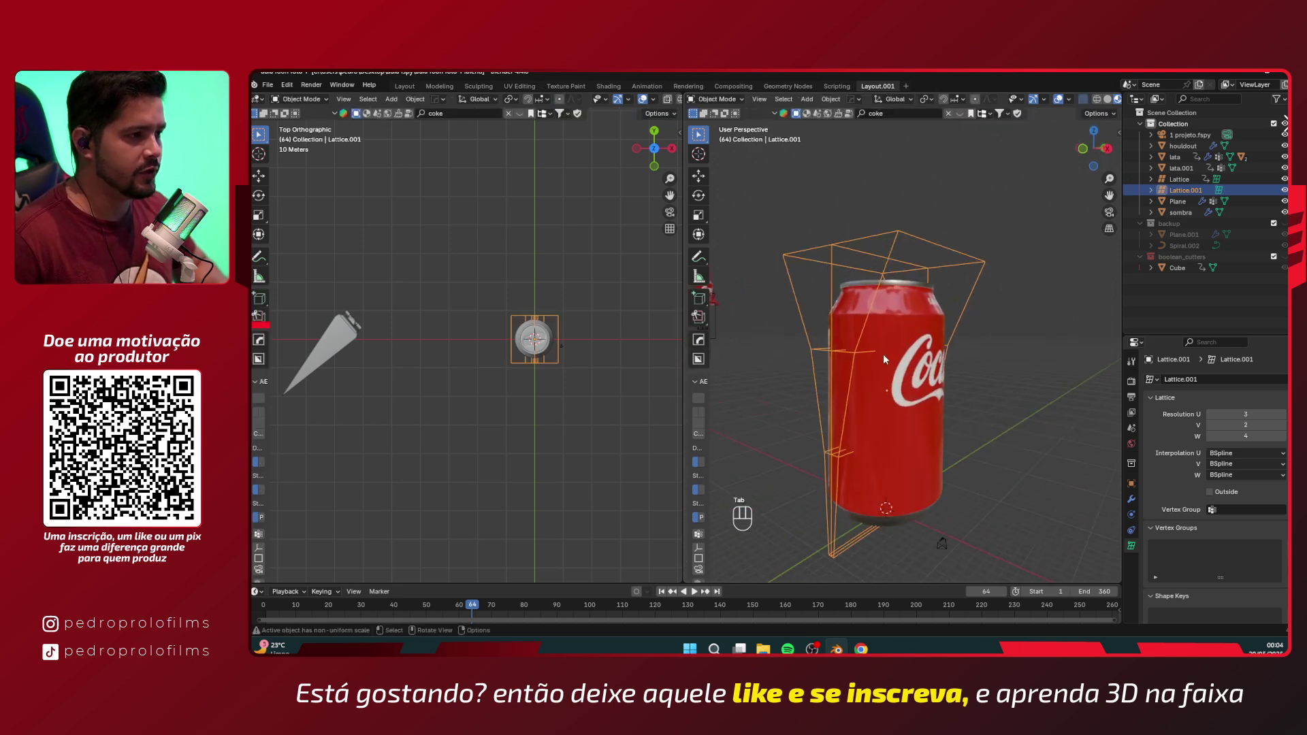
- Add a Lattice modifier to the enlarged can and set its object to Lattice.001
click(895, 338)
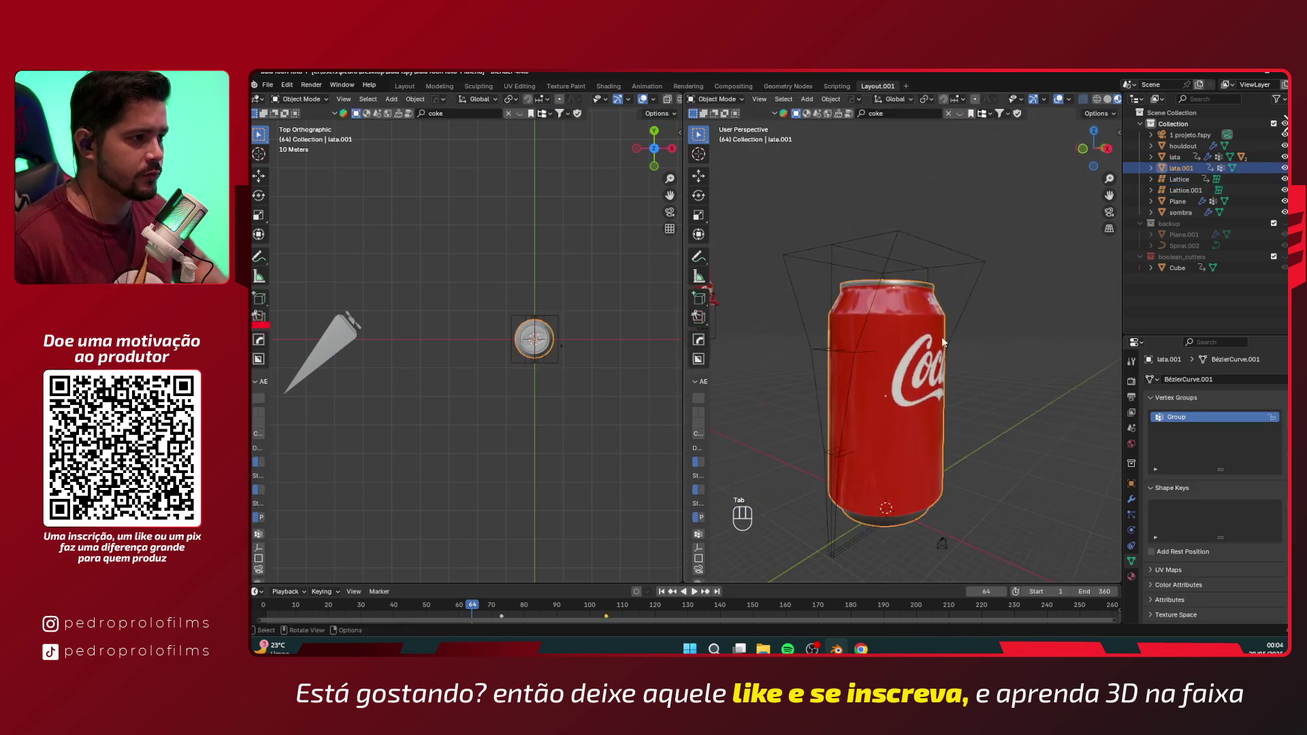
click(1131, 499)
click(1219, 380)
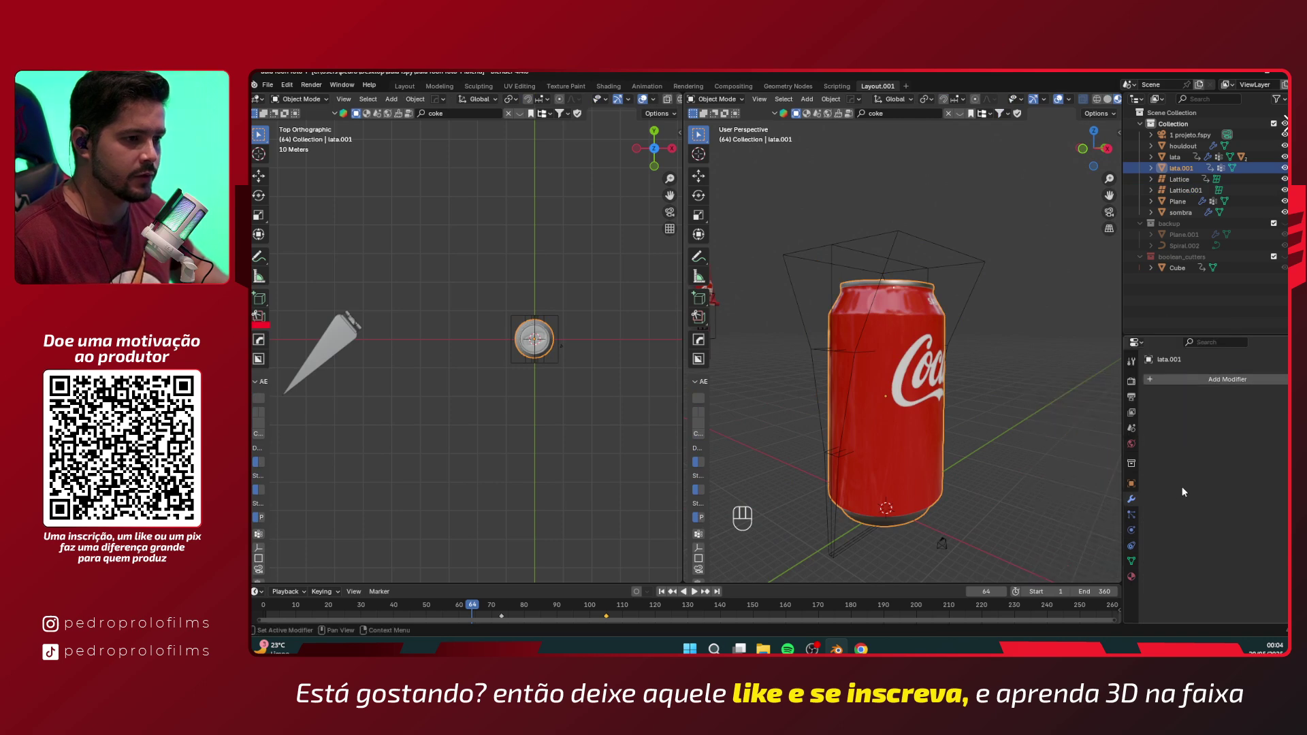
click(1227, 379)
mouse_move(1188, 393)
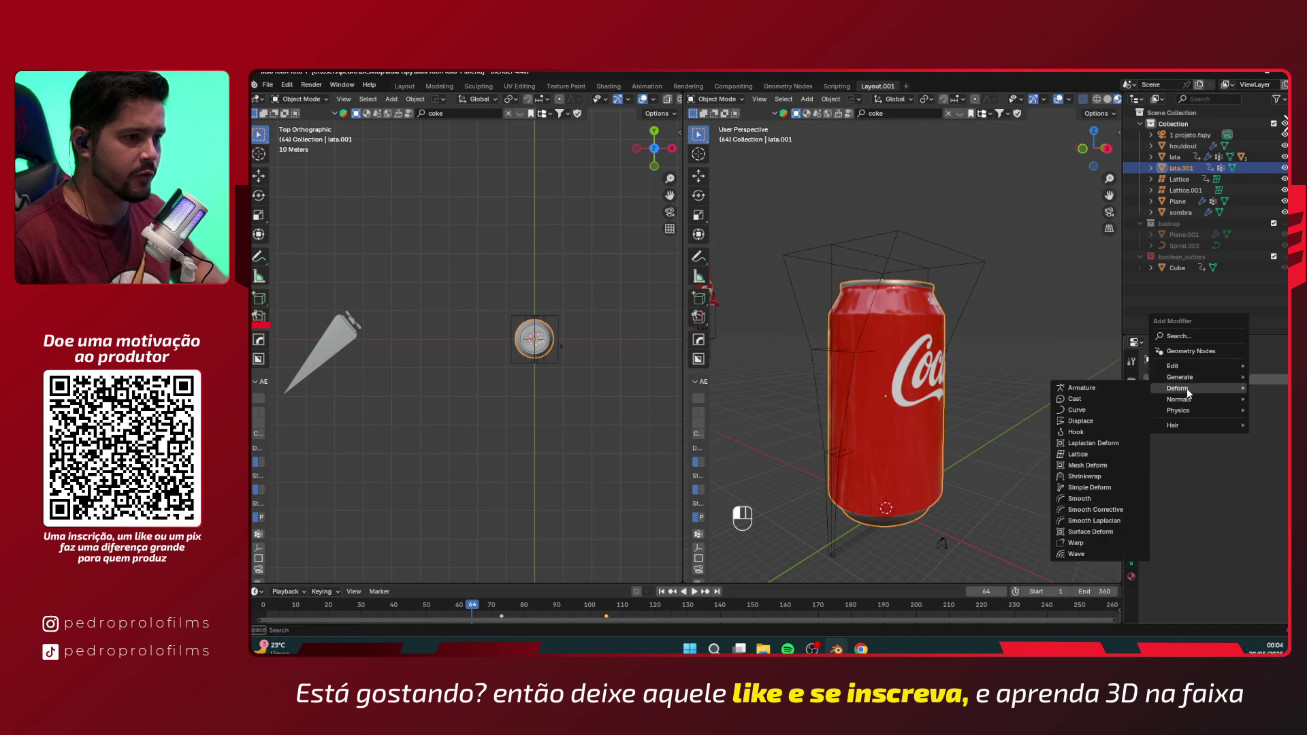
click(1087, 454)
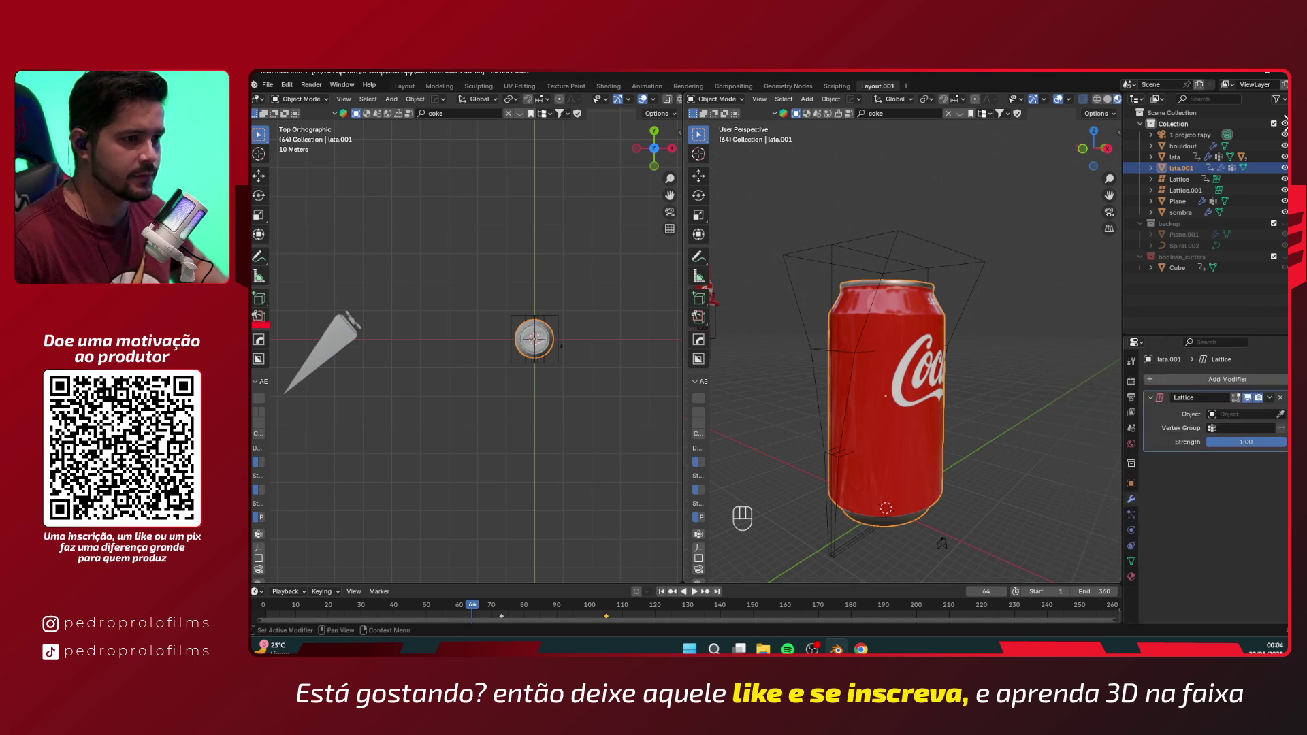
click(935, 237)
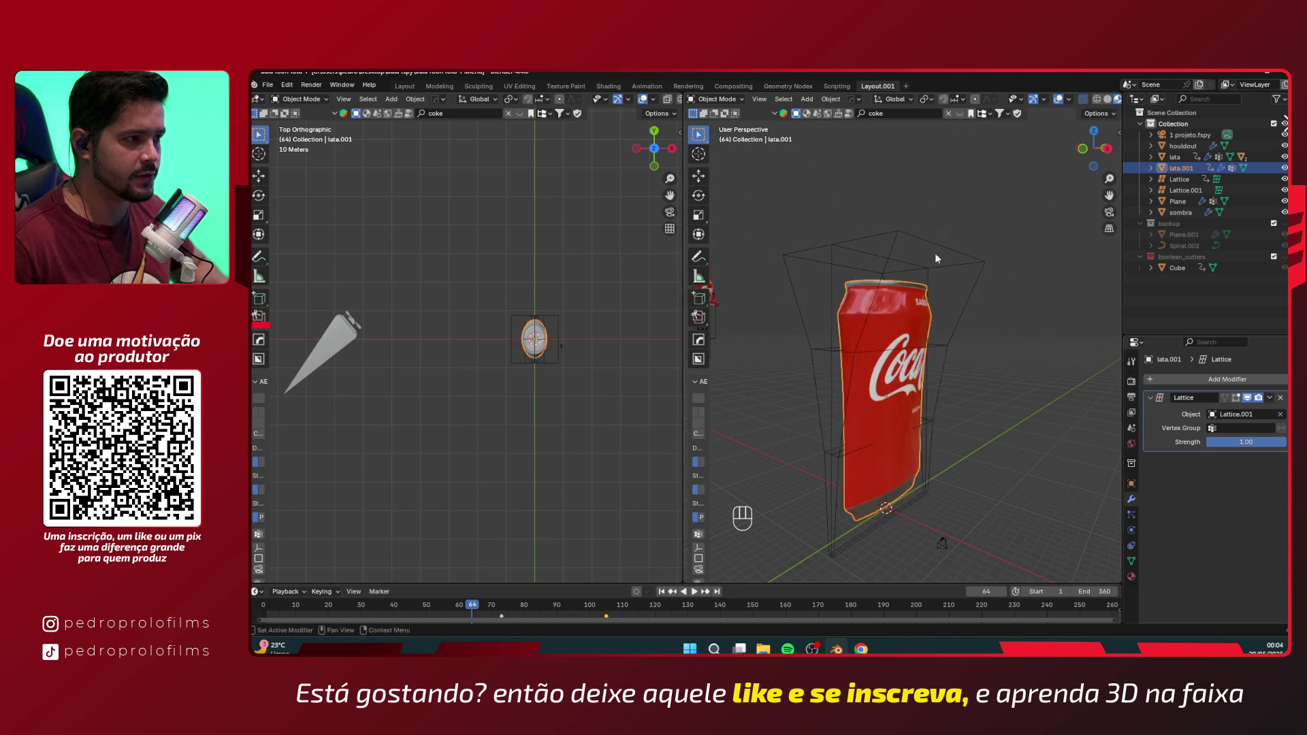
- Select the lattice and slide it down along global Z, then back up above the can to demonstrate the deformation
middle_drag(938, 357, 906, 347)
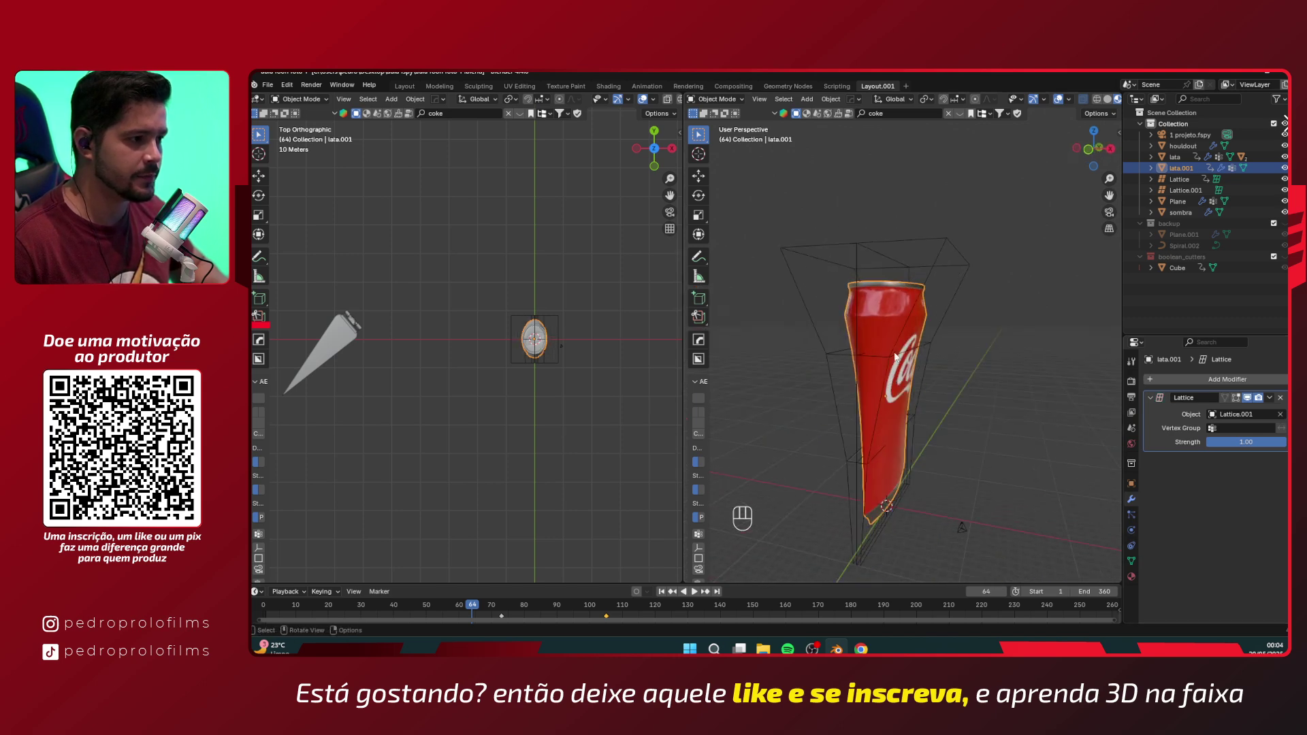
click(904, 346)
key(g)
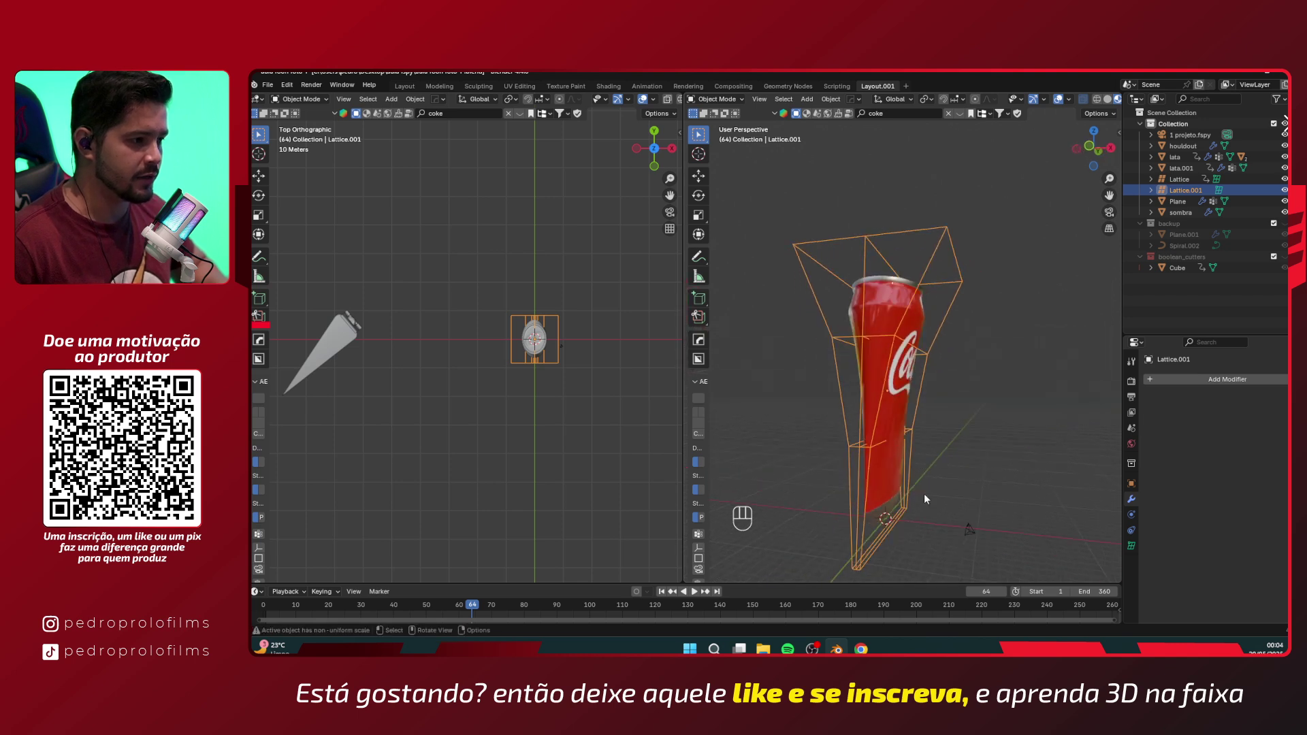
key(z)
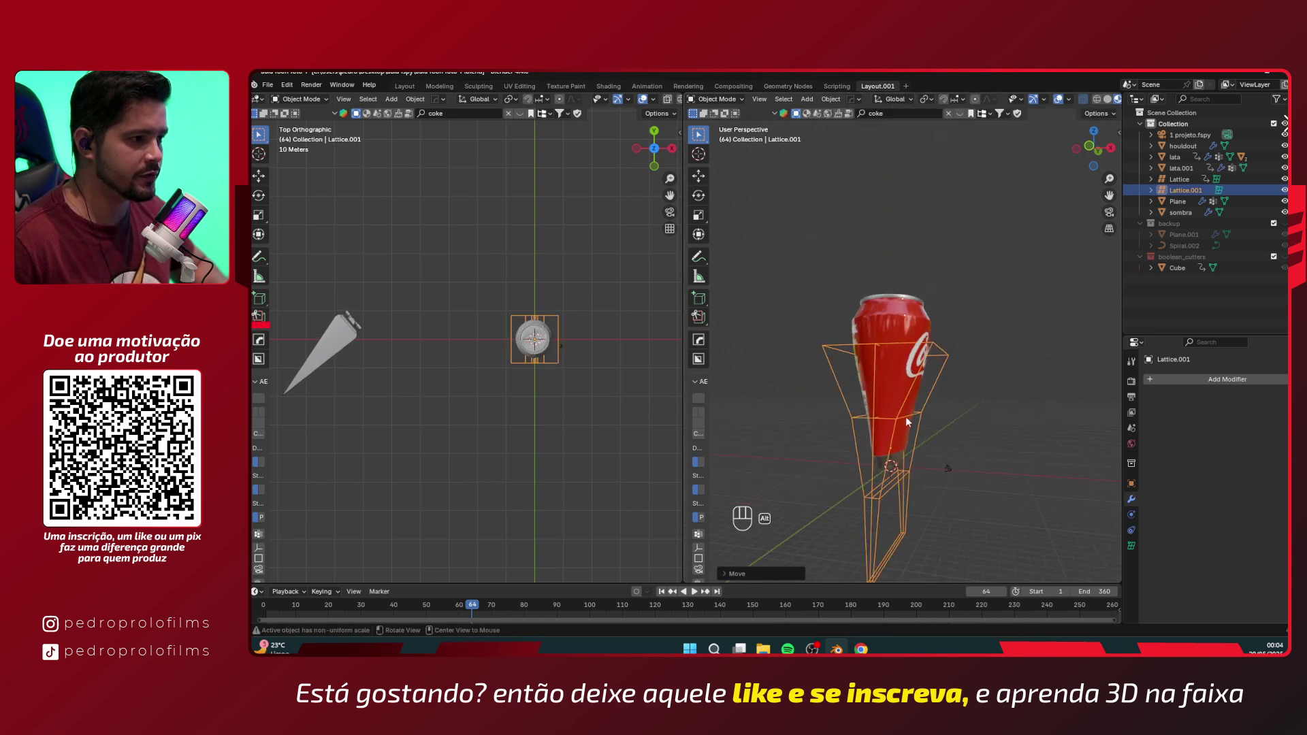
click(930, 413)
key(g)
key(z)
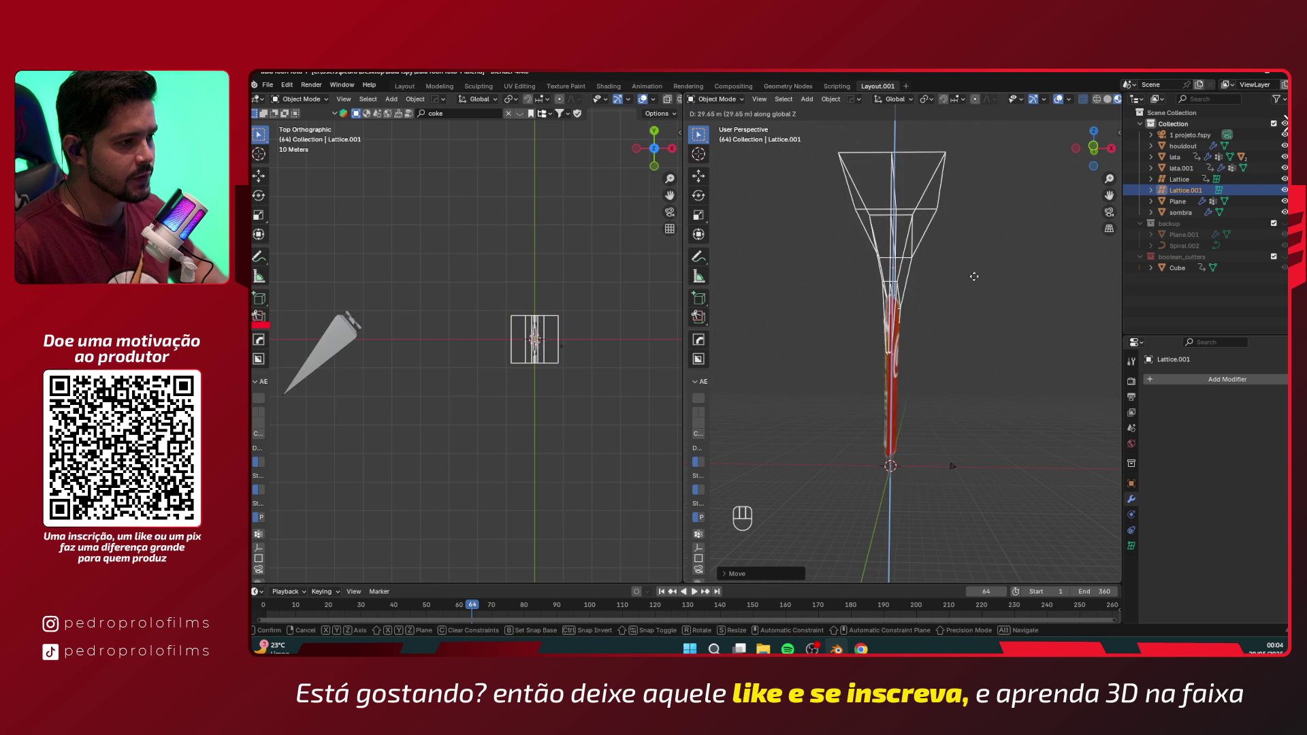
click(982, 297)
- Lower the lattice about 24 m along global Z to place its cage around the can again
key(g)
key(z)
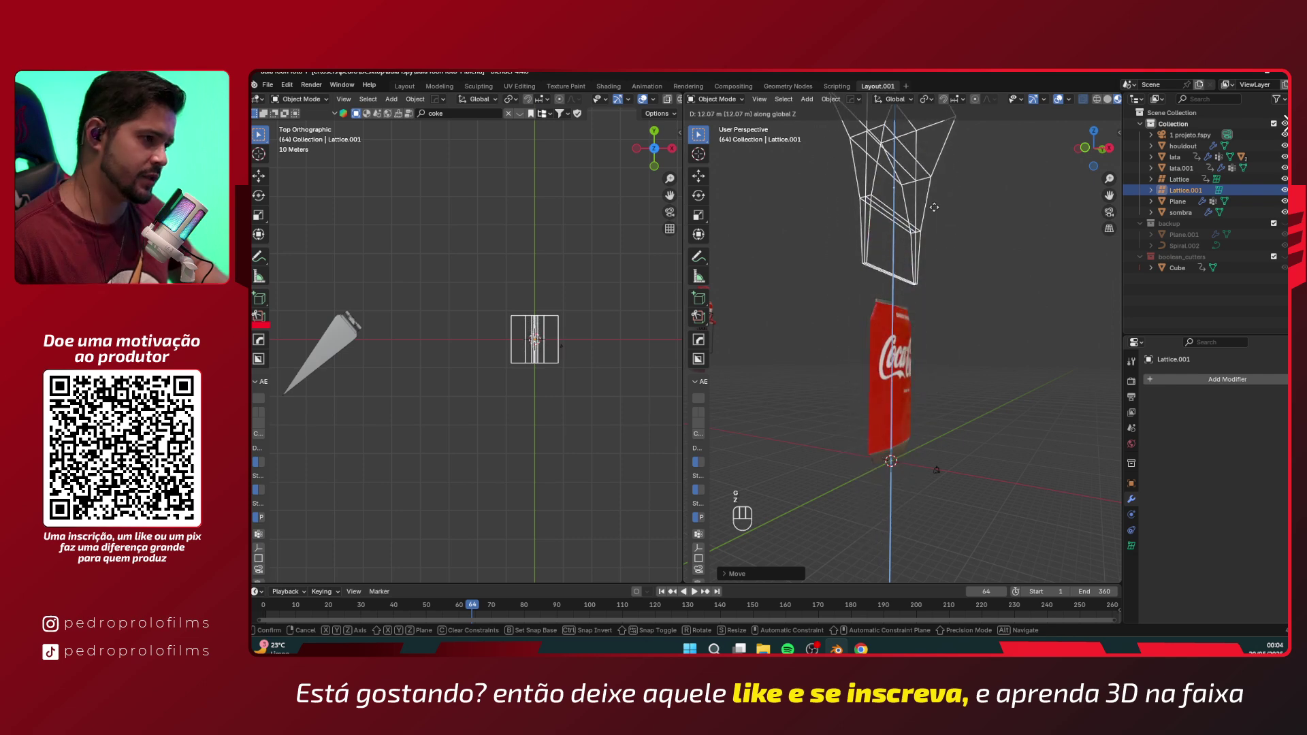
key(Escape)
key(g)
key(z)
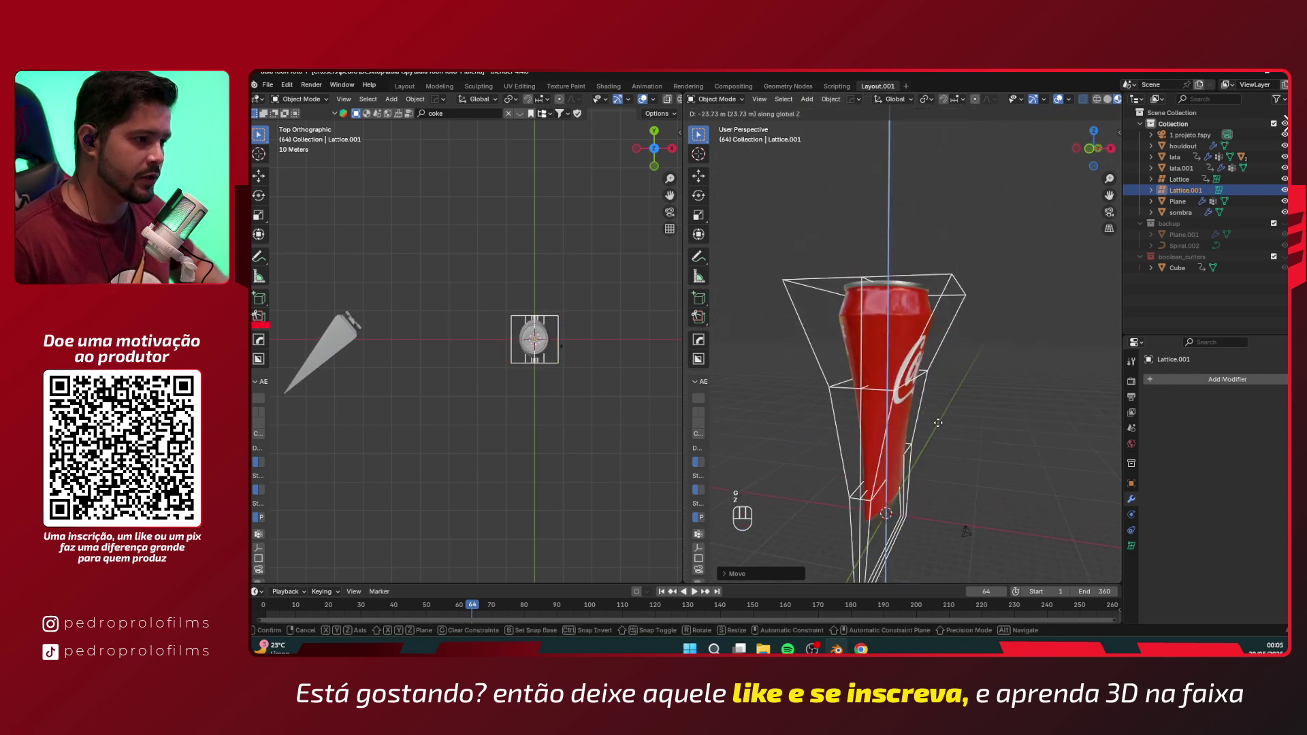
click(942, 415)
- Enter Edit Mode on the lattice, select its lowest row of points and turn off proportional editing
middle_drag(933, 370, 911, 433)
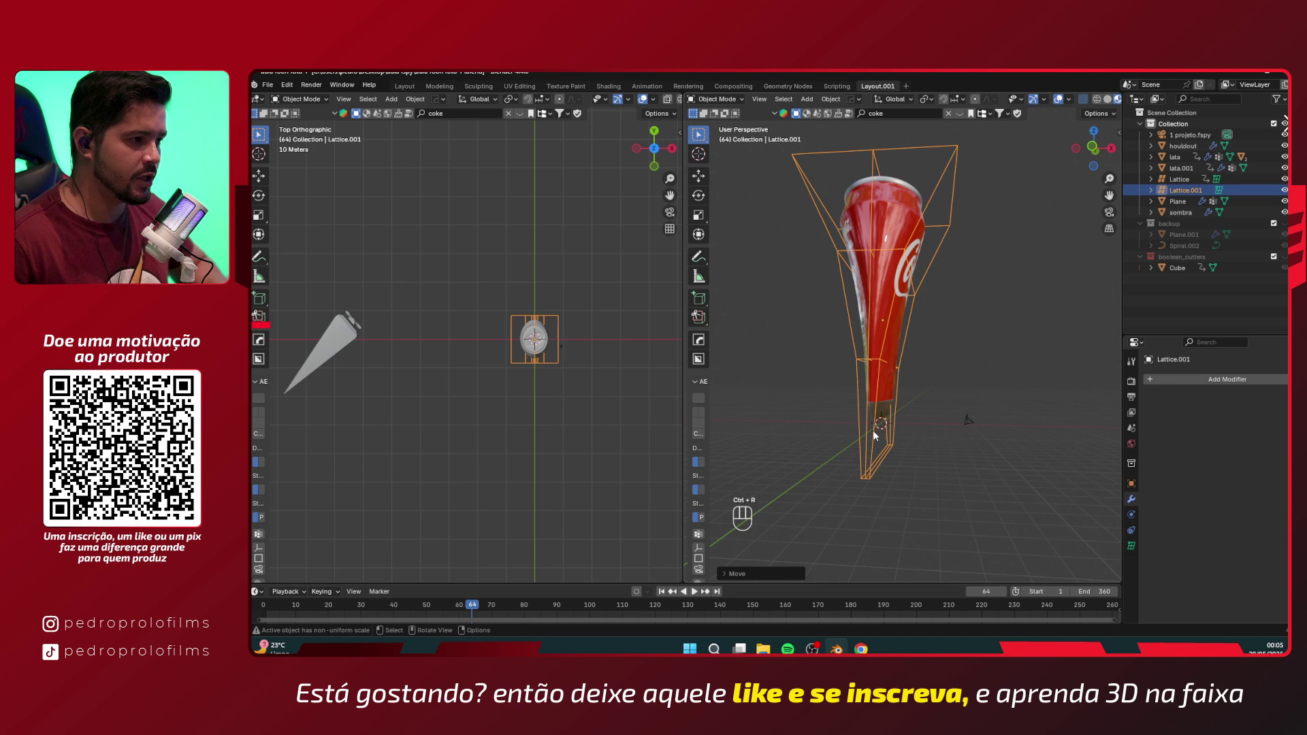
key(ctrl+KP_1)
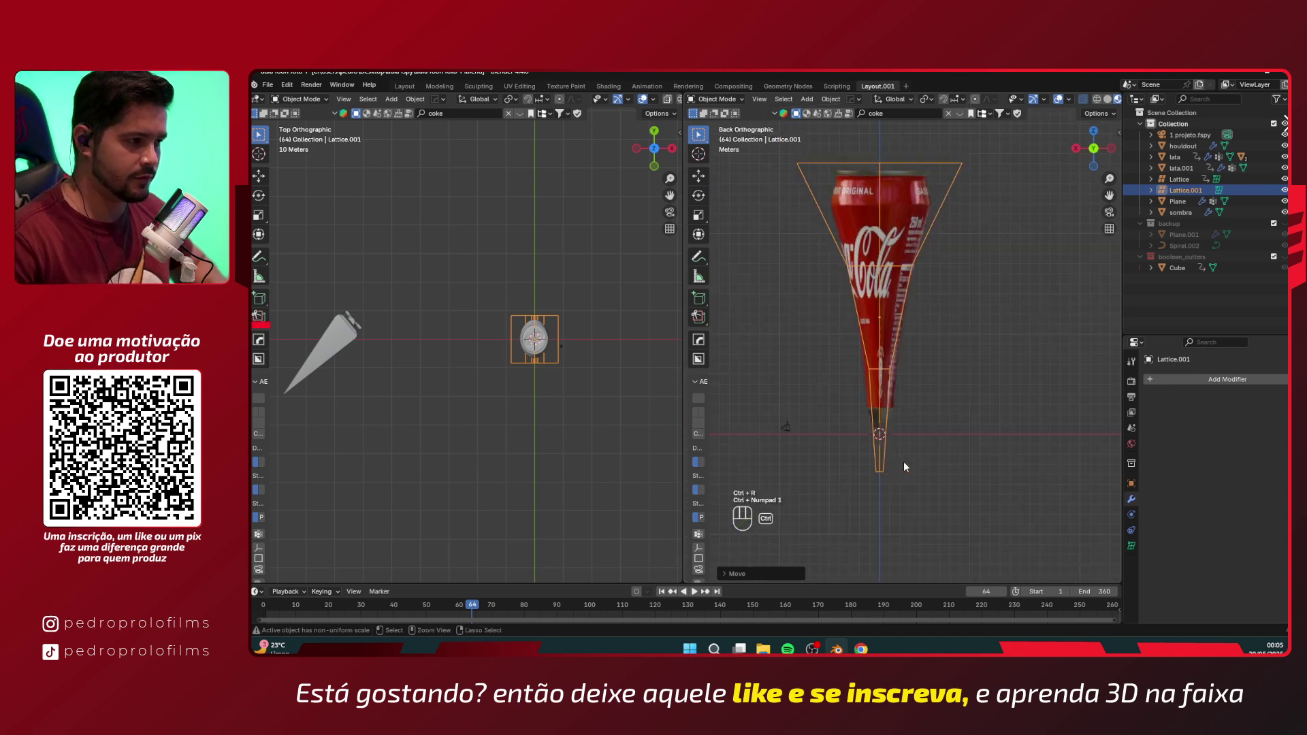
key(ctrl+KP_3)
key(ctrl+KP_3)
key(KP_1)
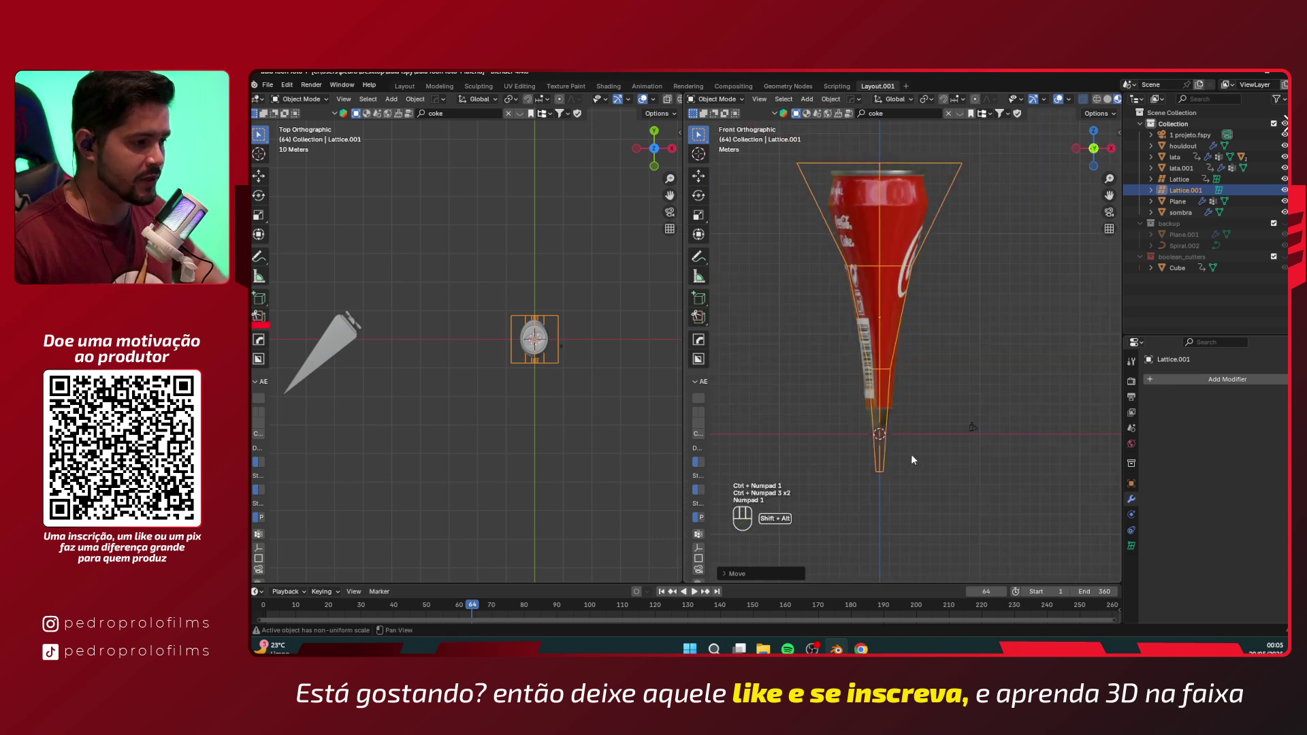
key(1)
key(alt+z)
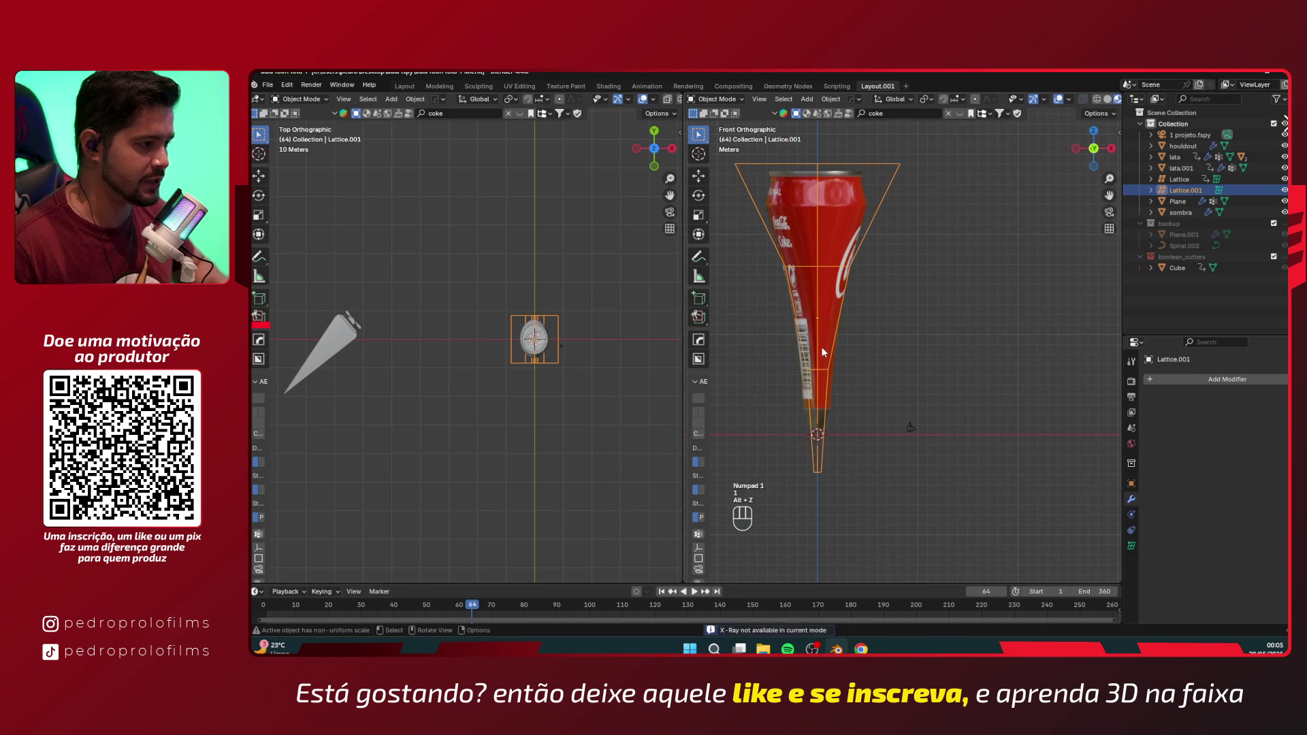
key(Tab)
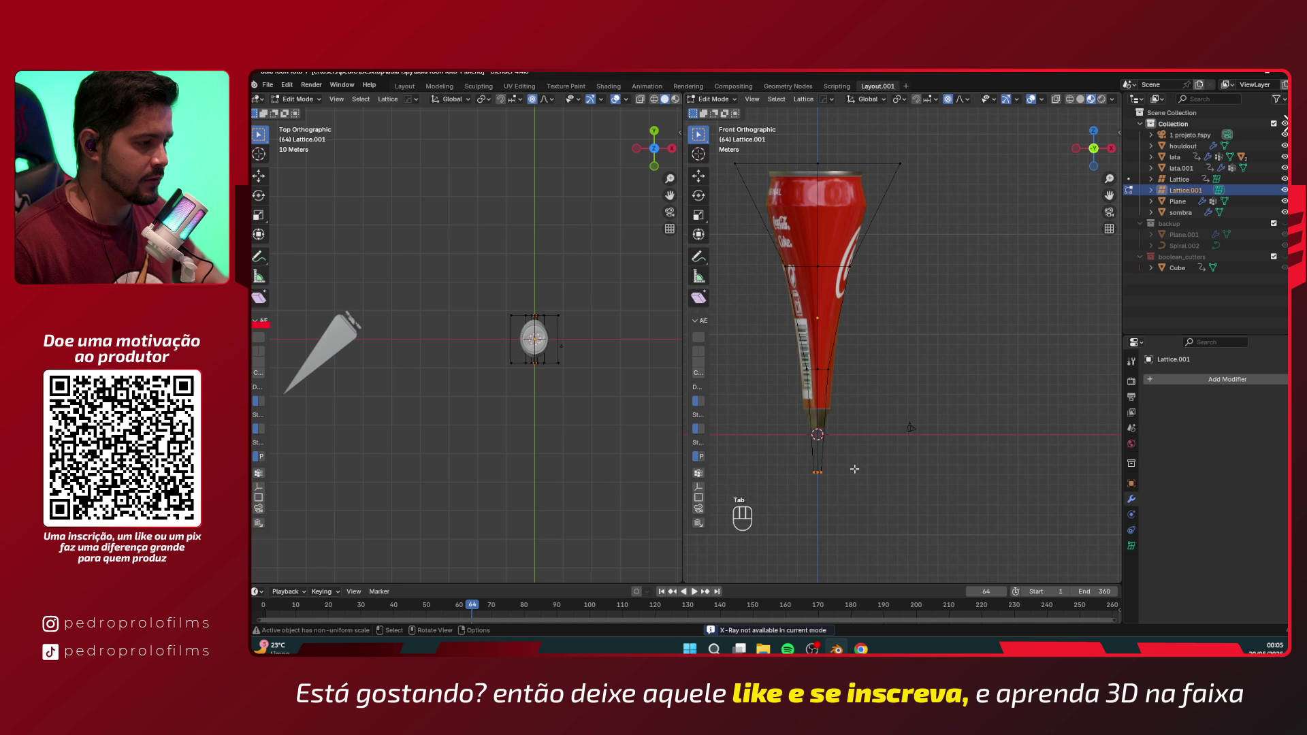
middle_drag(839, 460, 848, 429)
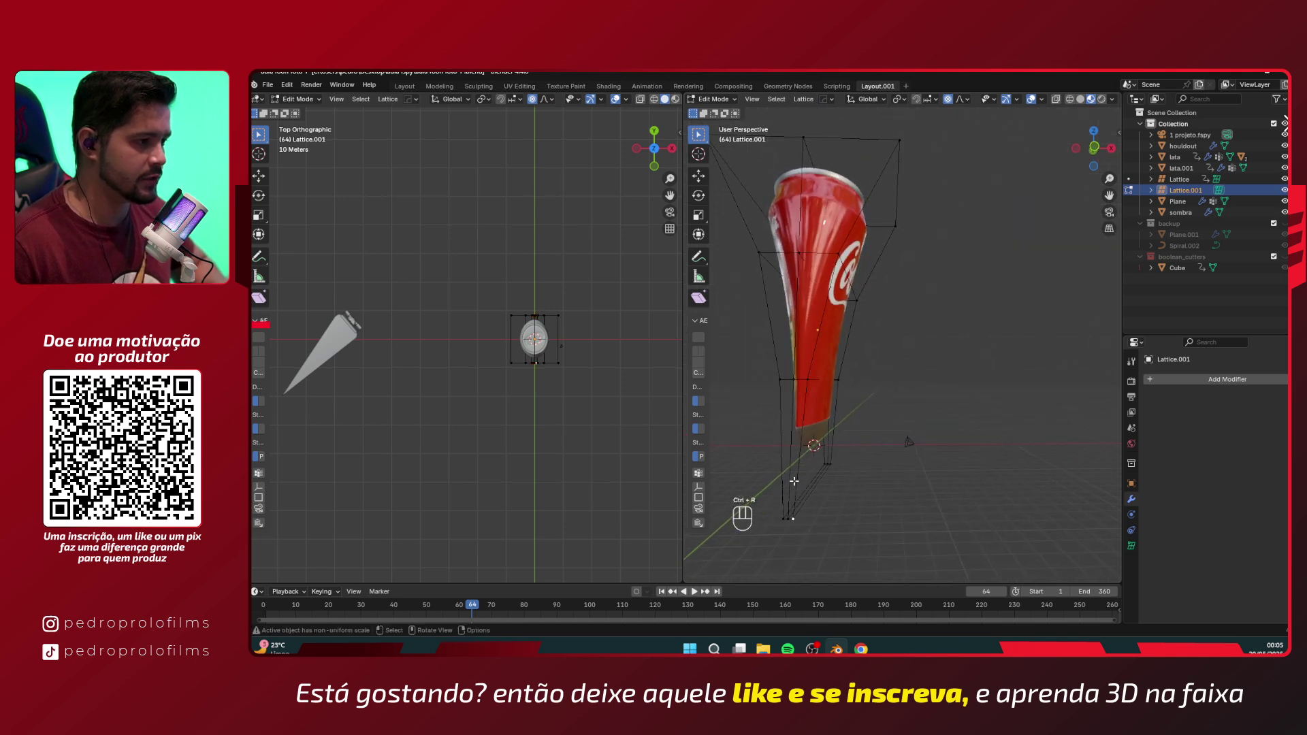
drag(855, 441, 757, 542)
key(g)
key(Escape)
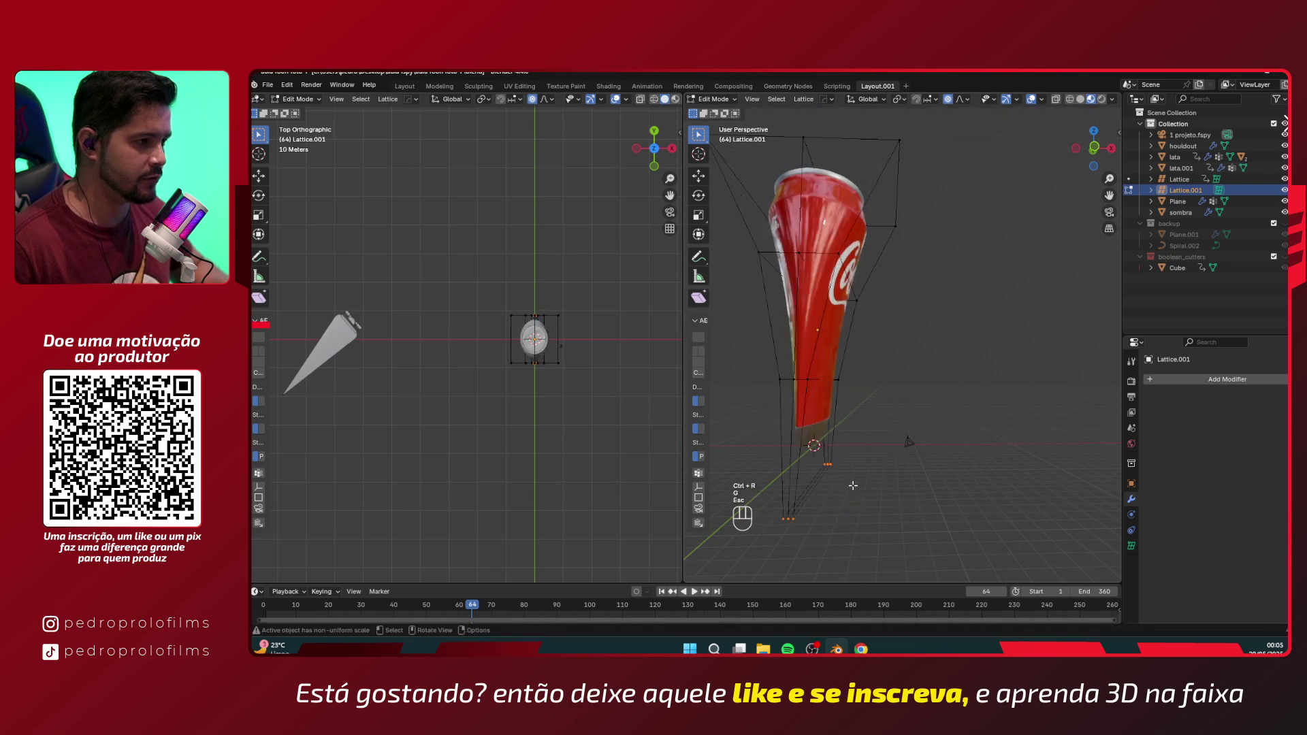
key(o)
- Try moving the lattice's lowest row of points along X, and undo the move
key(g)
key(y)
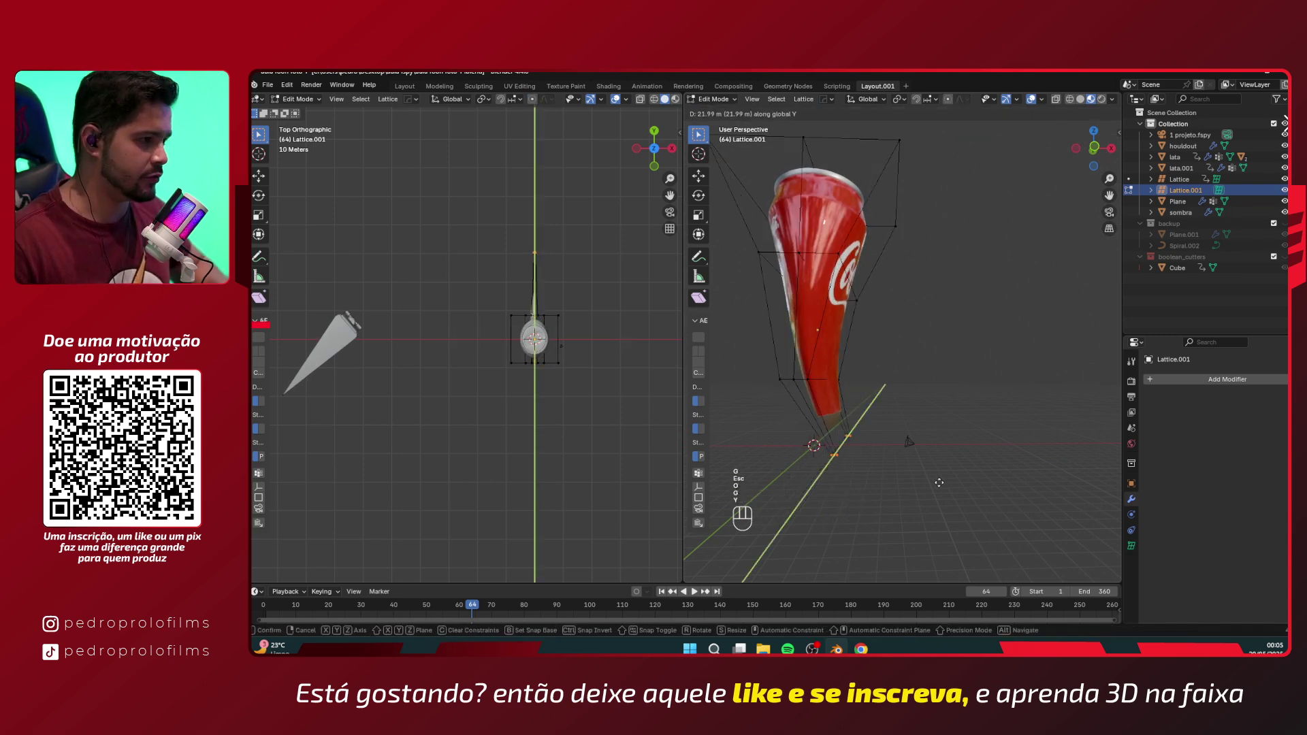
key(x)
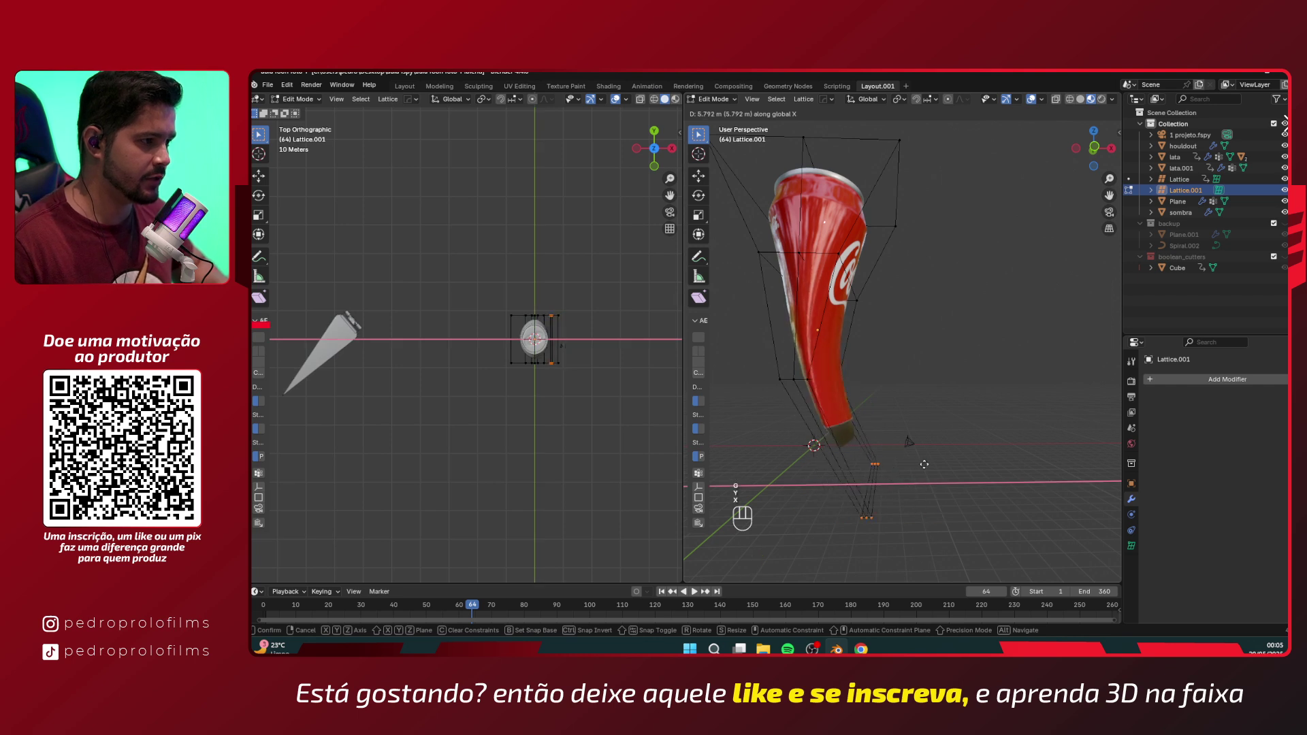
click(929, 459)
key(ctrl+z)
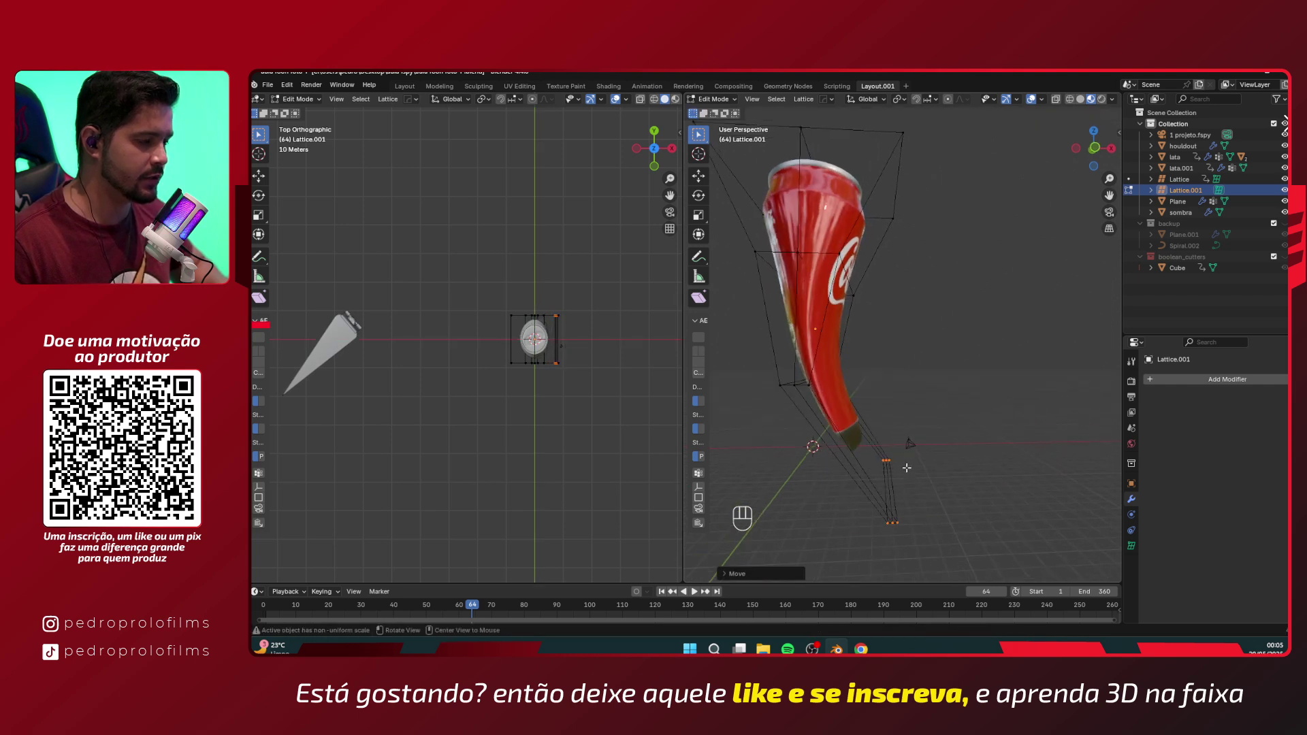
- Return to Object Mode and set the lattice's W resolution to 7
key(Tab)
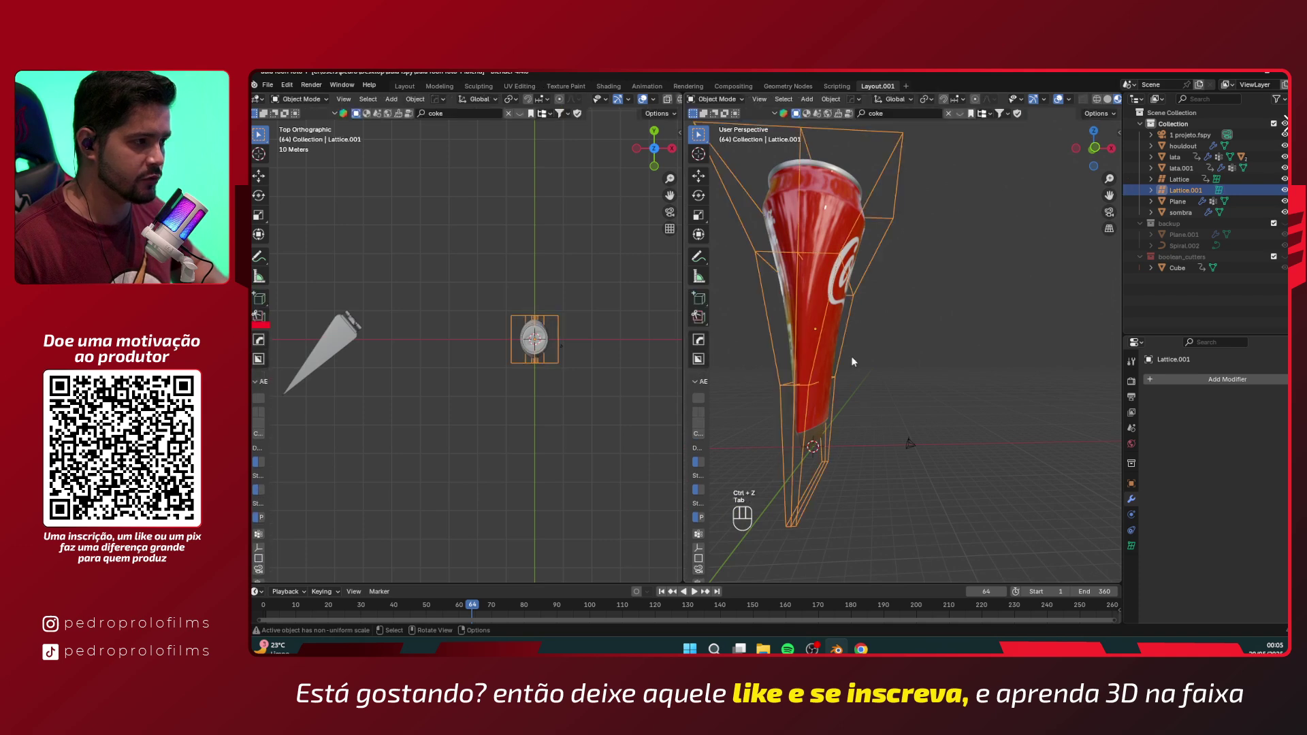
click(1132, 547)
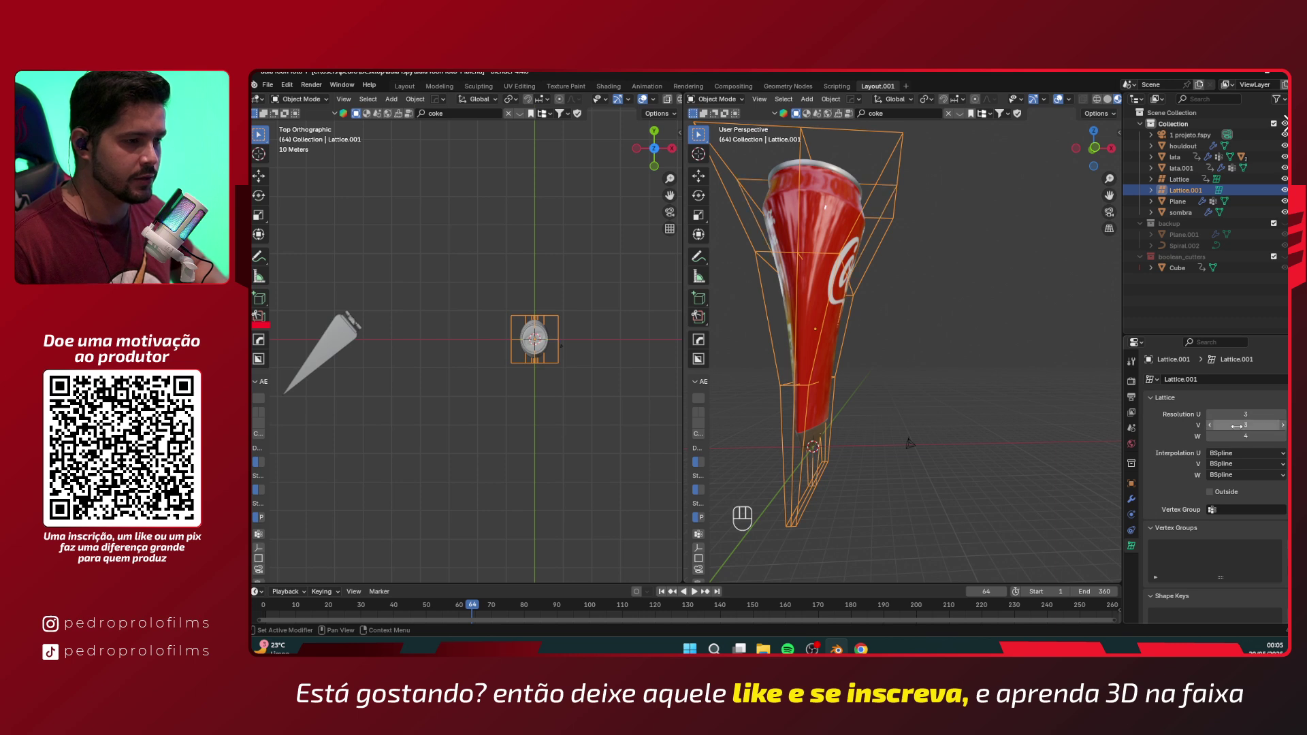
click(1211, 426)
click(1284, 414)
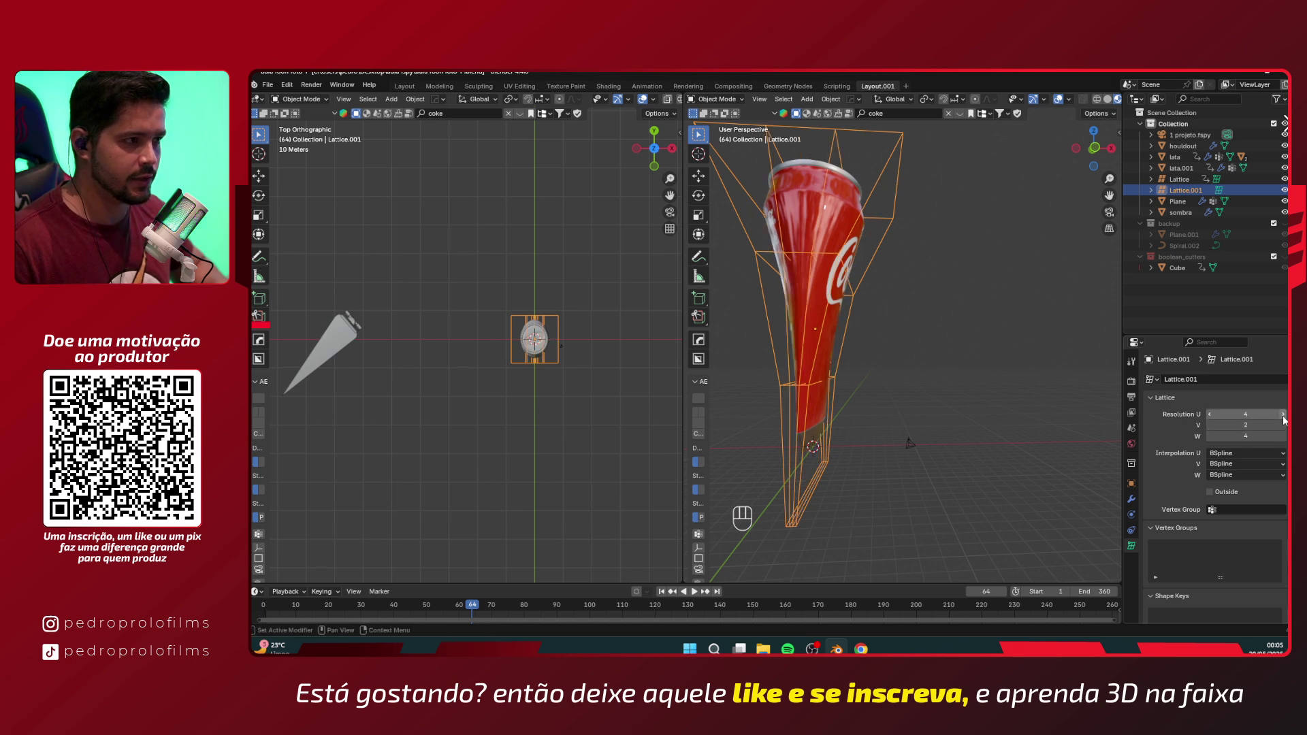
click(1211, 415)
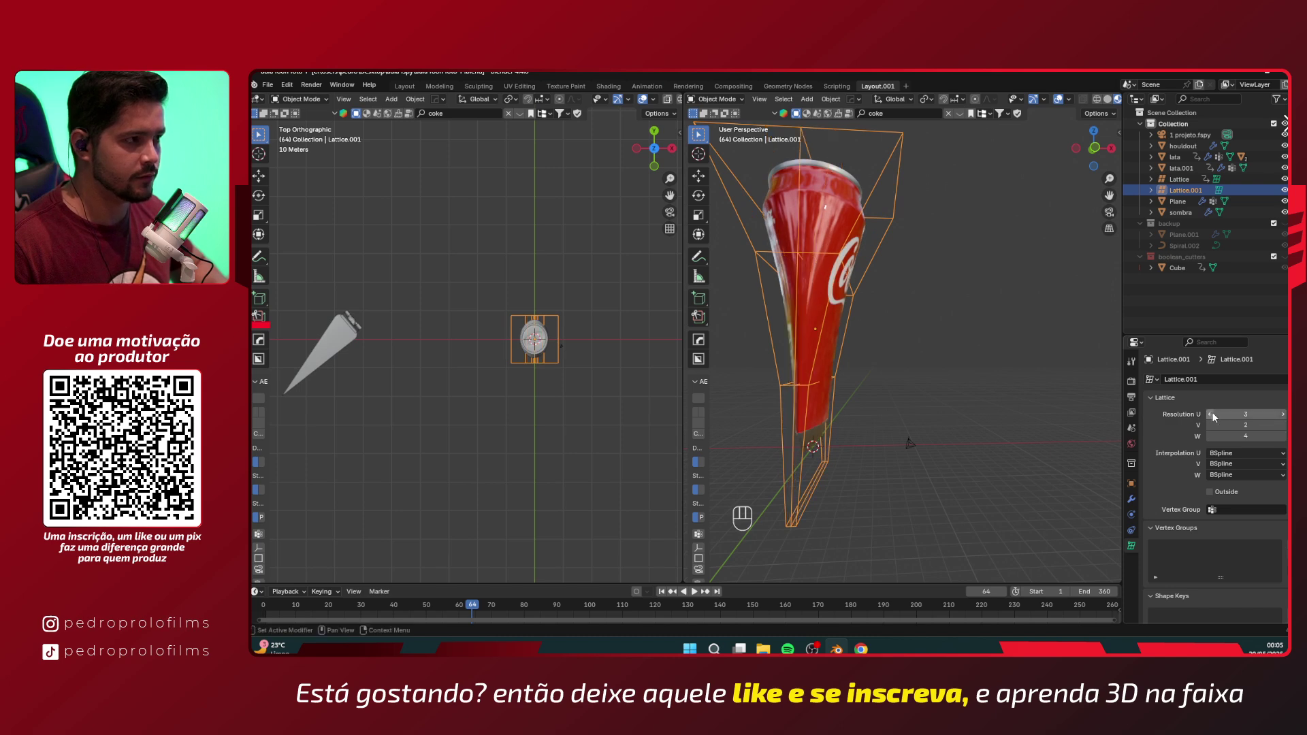
click(1284, 438)
click(1283, 437)
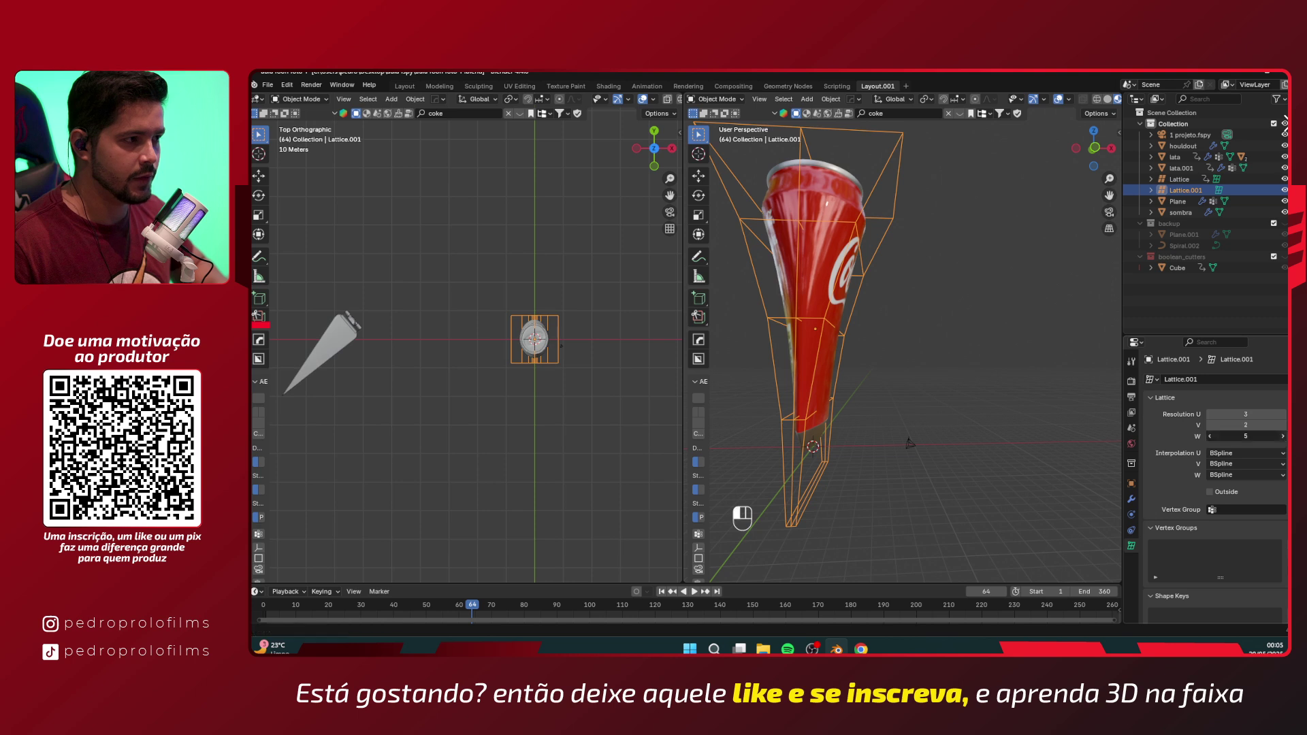
click(1283, 437)
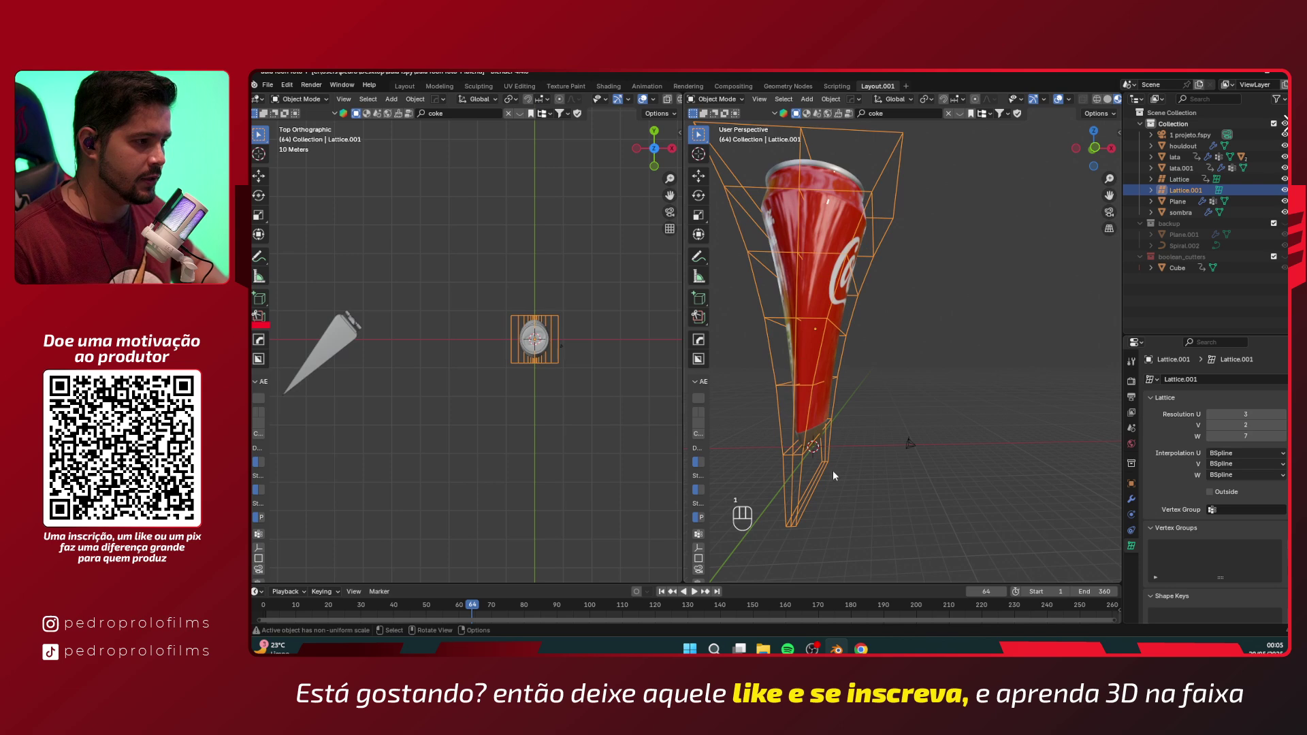
- Enter Edit Mode and move the lattice's lowest row of points sideways along X and upward along Z
key(Tab)
drag(865, 453, 804, 516)
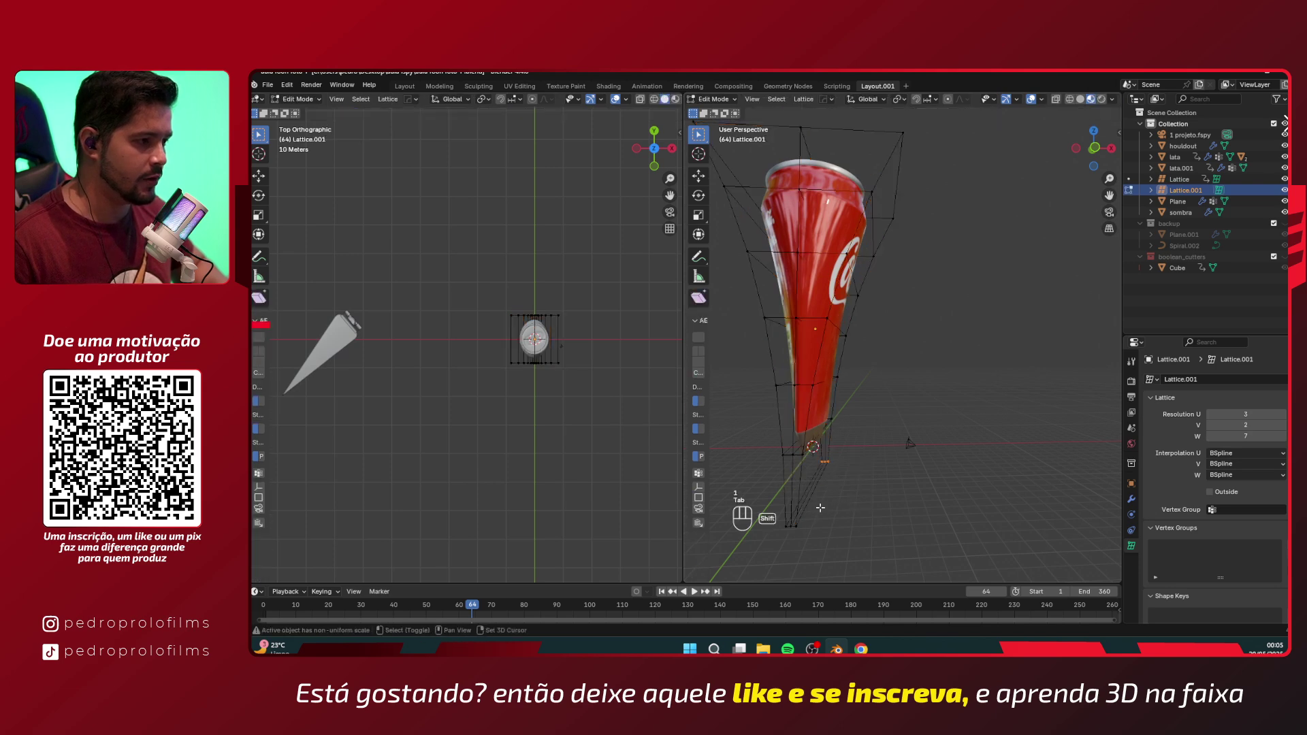
key(g)
key(y)
key(x)
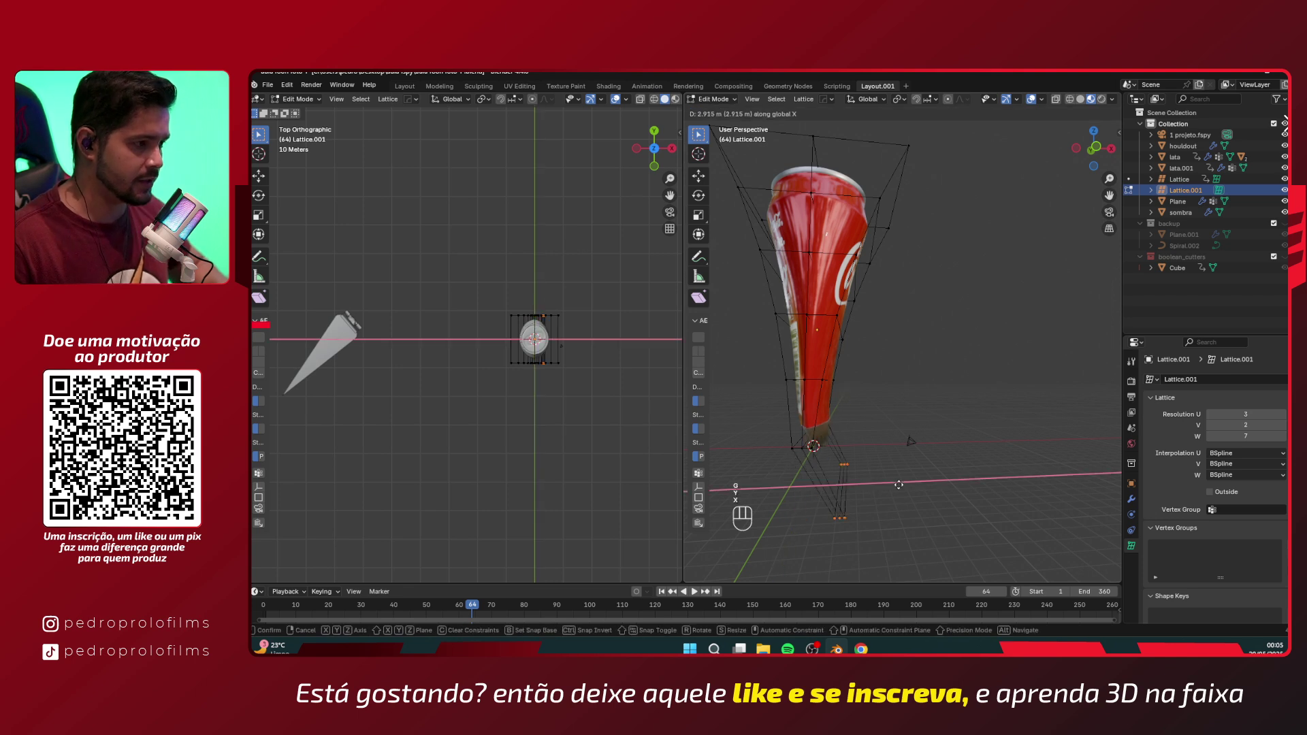
click(938, 449)
key(g)
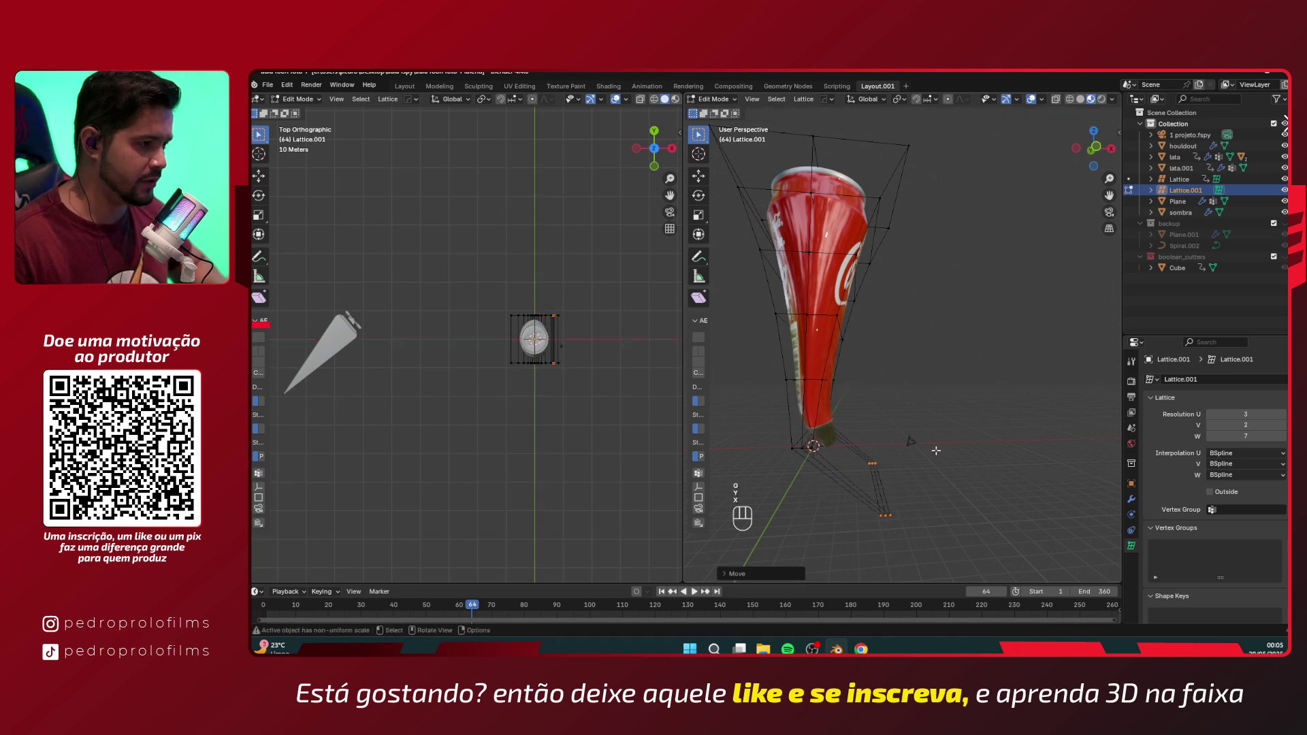
key(z)
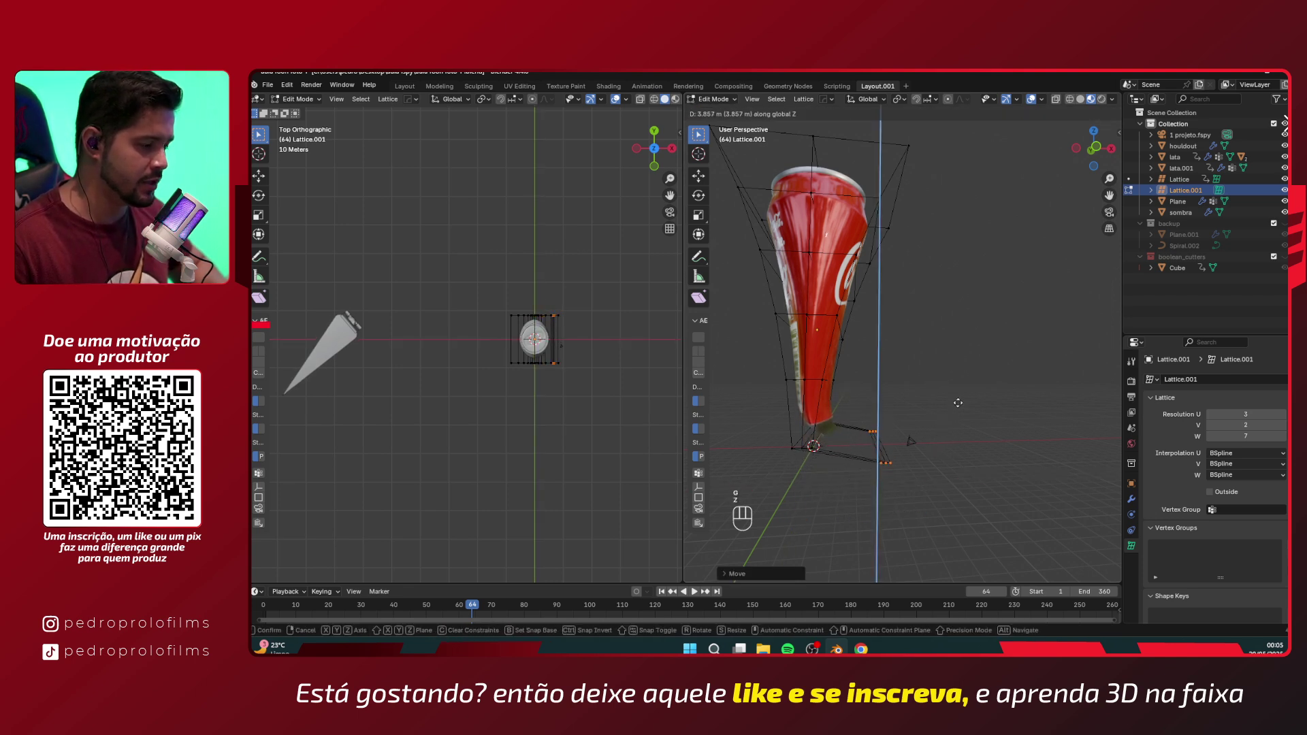
click(956, 354)
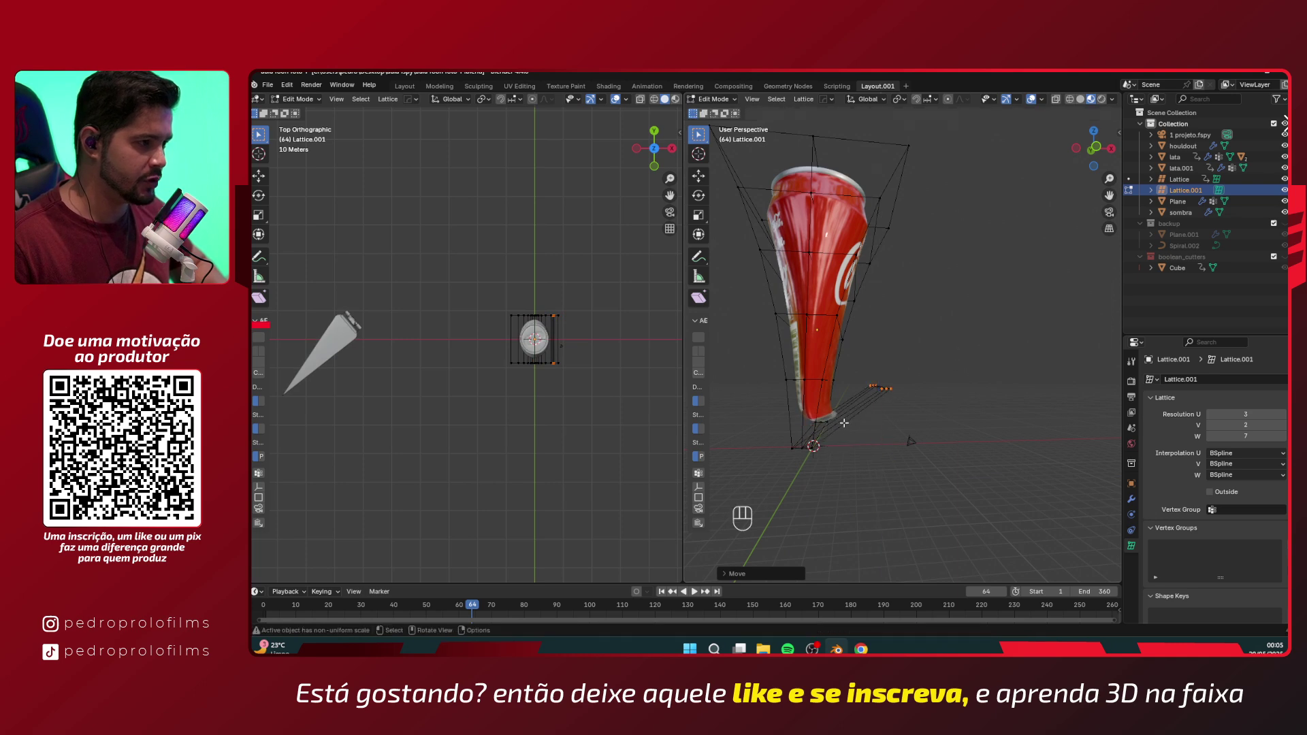
- Shift the second-lowest row of lattice points along X toward the bent tip and raise it along Z
drag(851, 414, 763, 482)
key(g)
key(y)
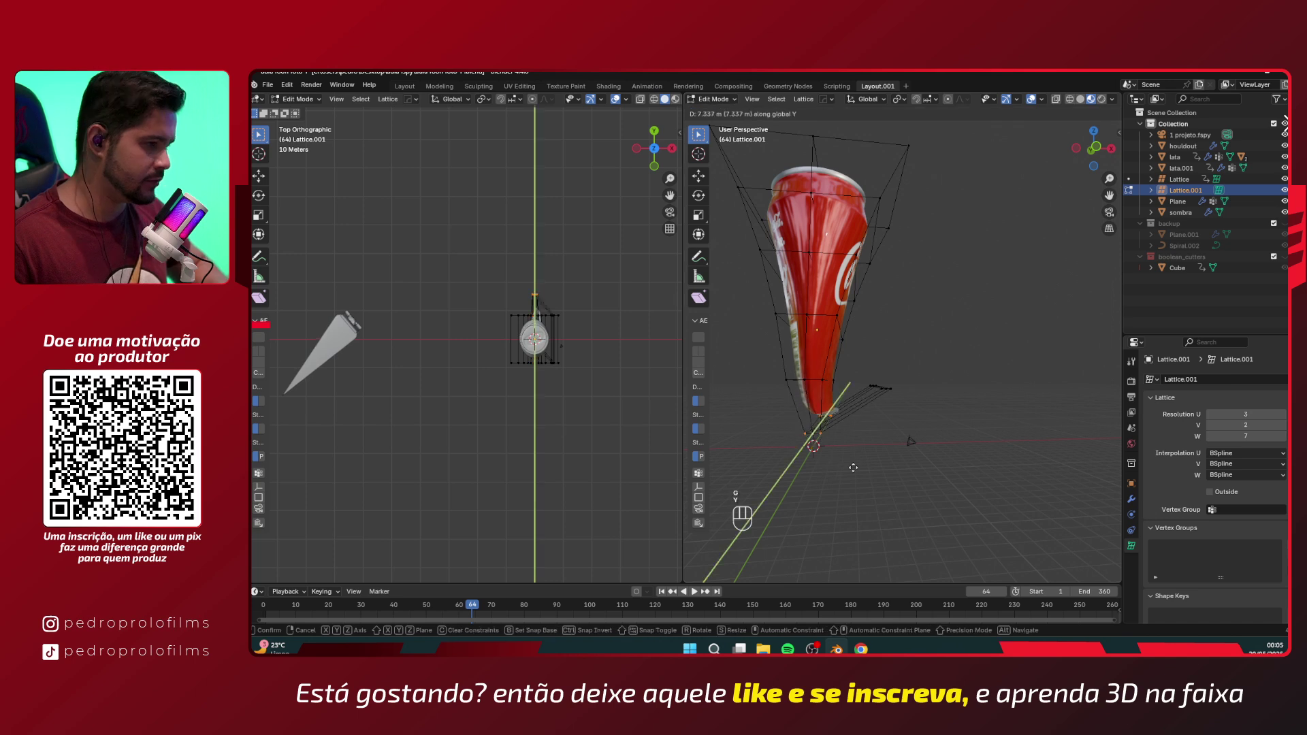
key(x)
click(859, 457)
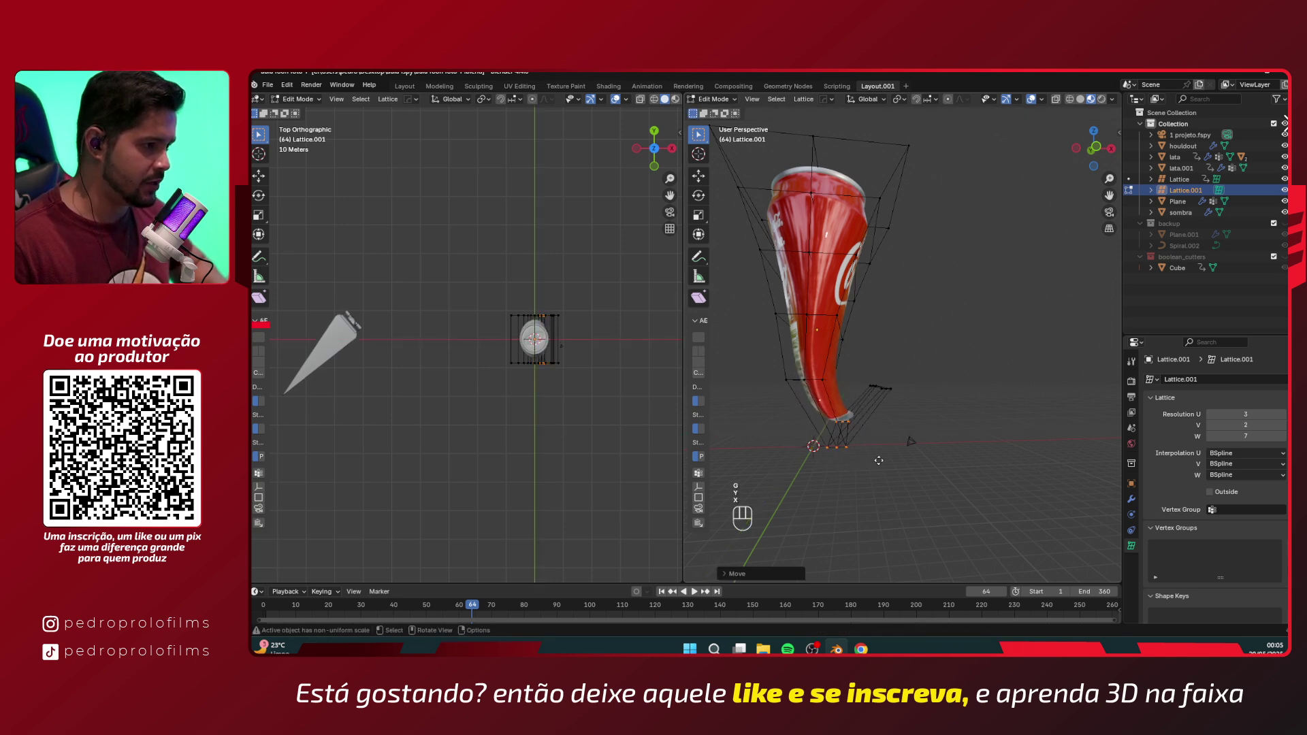
key(g)
key(z)
click(879, 435)
- Select the lattice's displaced lowest row of points again and raise it further along Z
drag(918, 372, 861, 407)
key(g)
key(z)
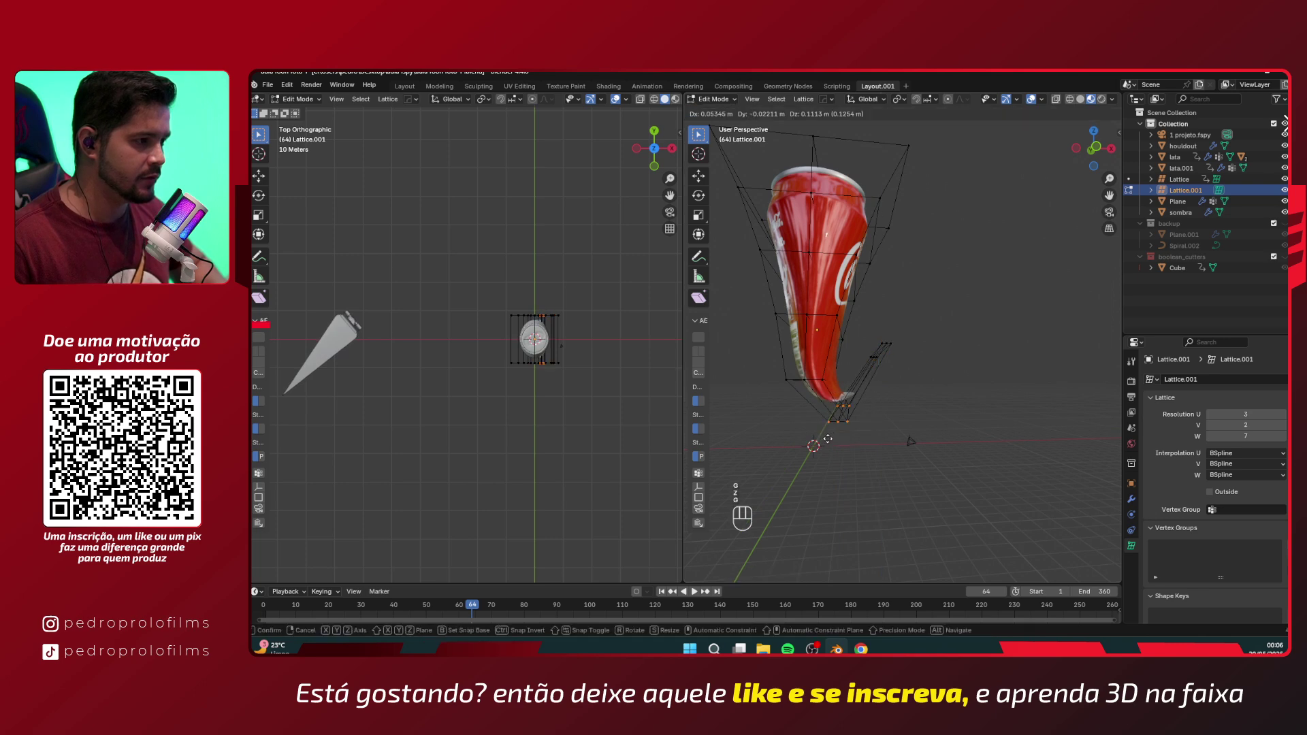
- Select the lattice's bent tip row and move it farther outward along X
click(833, 424)
drag(849, 365, 769, 400)
alt+middle_drag(790, 393, 817, 390)
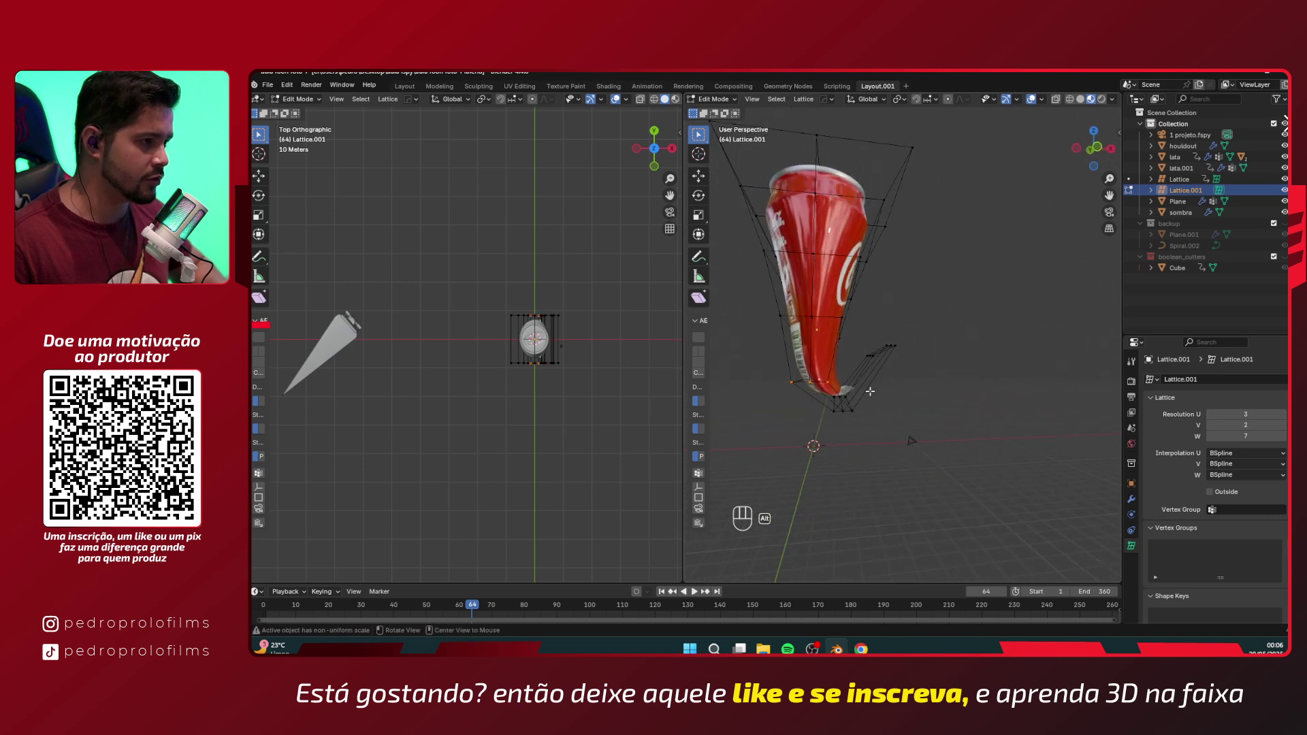
drag(936, 338, 763, 366)
key(g)
key(y)
key(x)
click(882, 384)
key(g)
click(849, 416)
- Raise the lattice row beside the bent tip along Z and shift the tip row back along X toward the can
drag(894, 379, 825, 437)
key(g)
key(z)
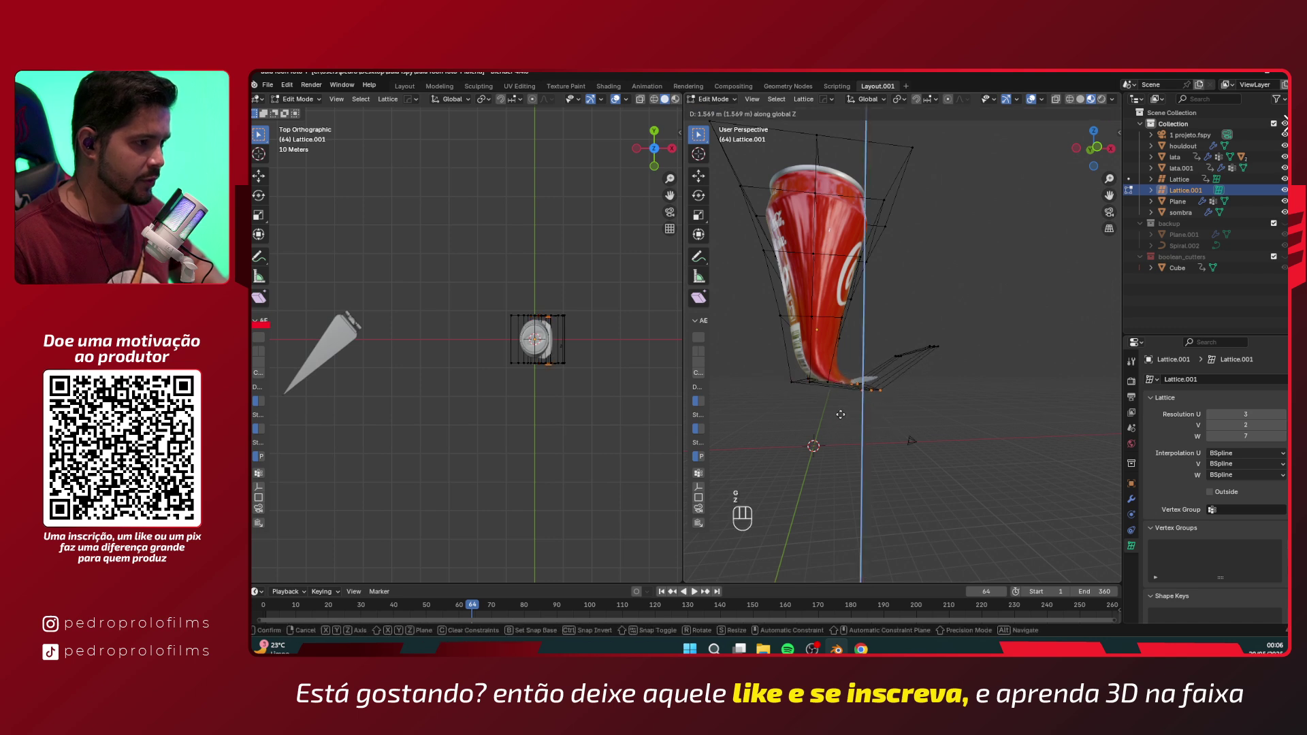
click(838, 422)
drag(953, 336, 847, 393)
key(g)
key(x)
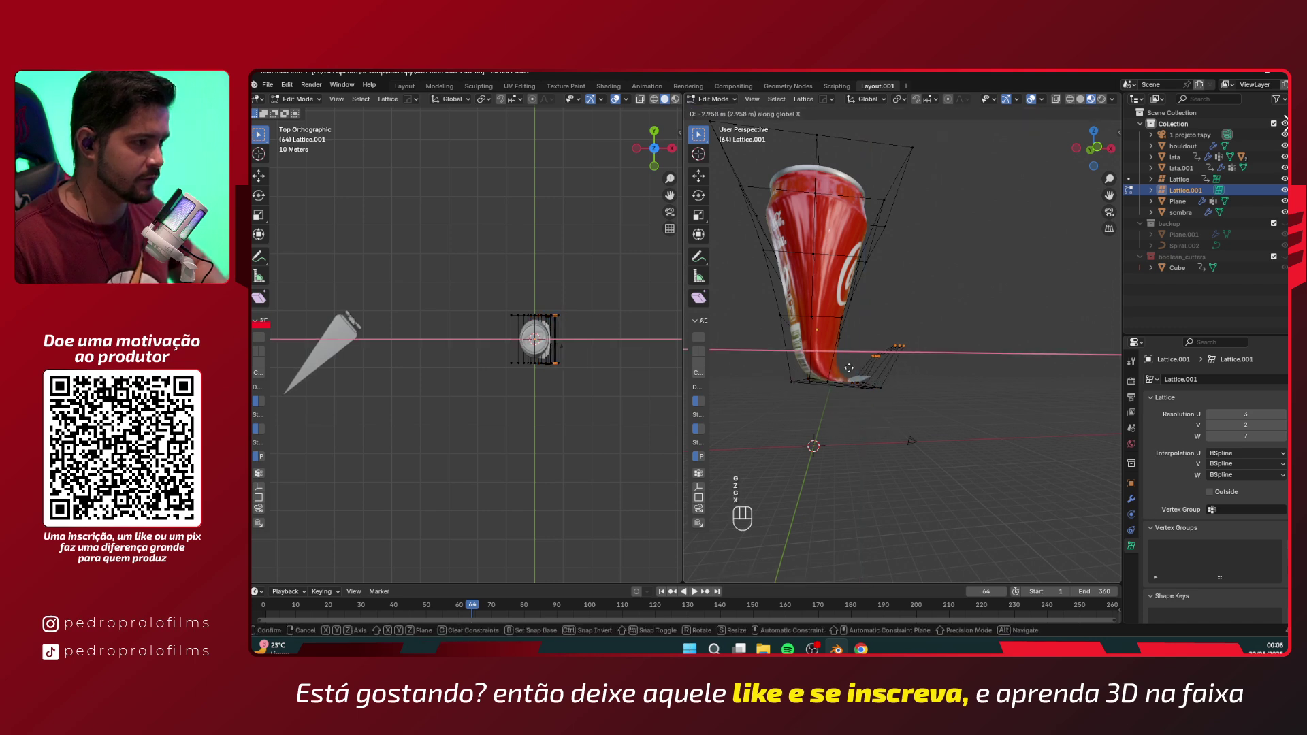
click(819, 375)
- Return to Object Mode and try sliding the bent lattice vertically along Z across the can
alt+drag(878, 336, 875, 378)
key(Tab)
key(g)
key(z)
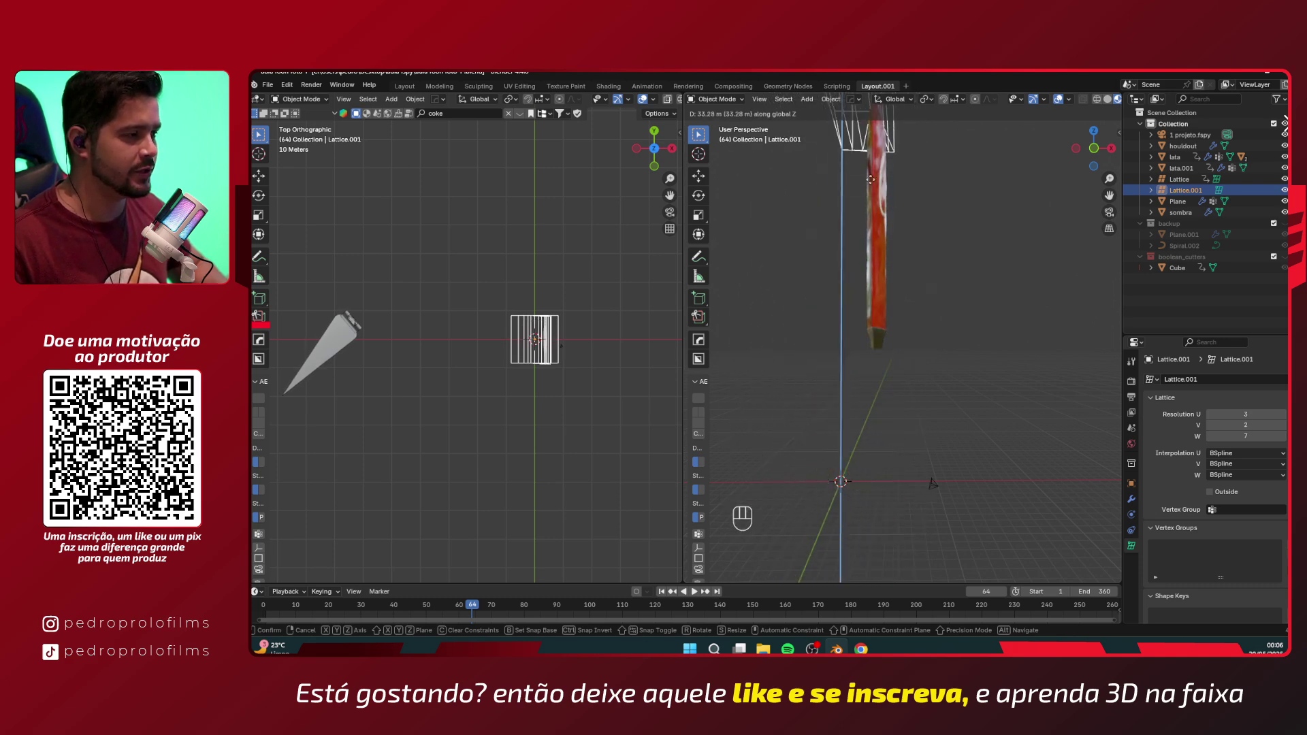
key(Escape)
- Undo the lattice point edits back to the plain tapered cage and return to Object Mode
key(ctrl+z)
key(ctrl+z)
key(ctrl+z)
key(ctrl+z)
key(ctrl+z)
key(ctrl+z)
key(ctrl+z)
key(ctrl+z)
key(ctrl+z)
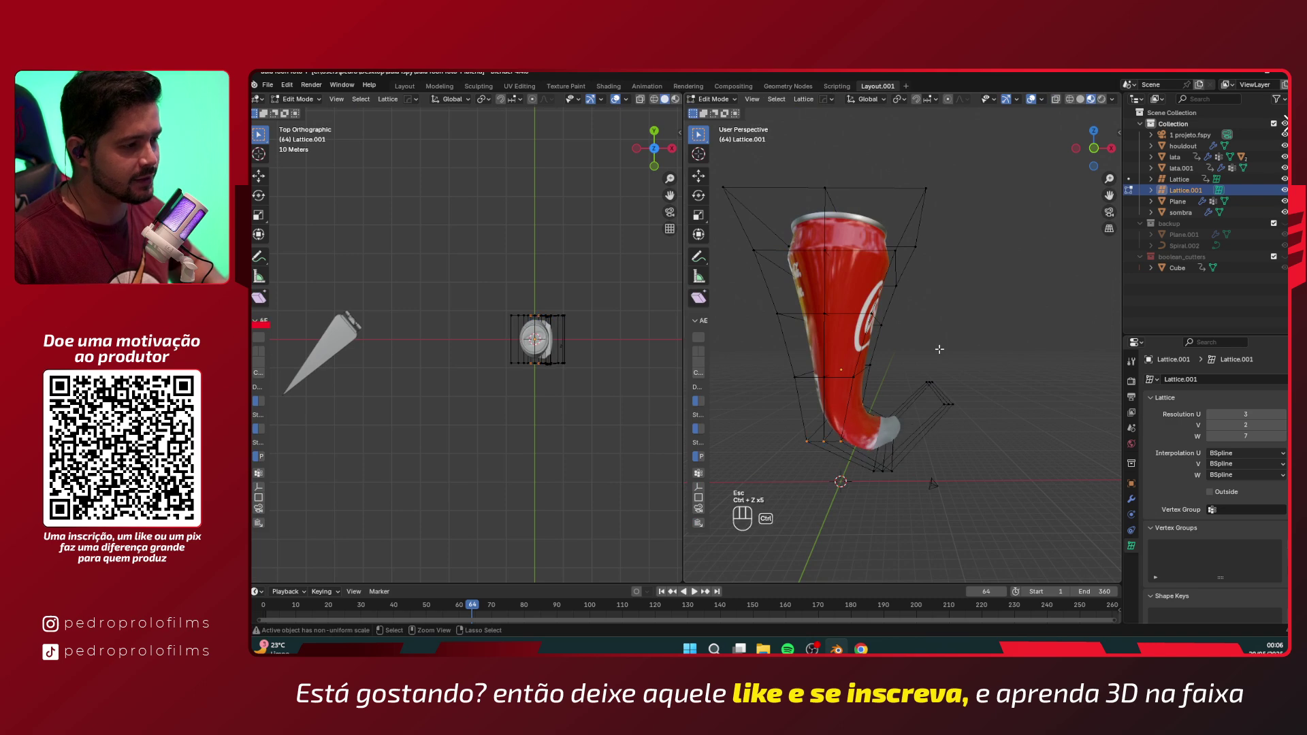
key(ctrl+z)
key(ctrl+z)
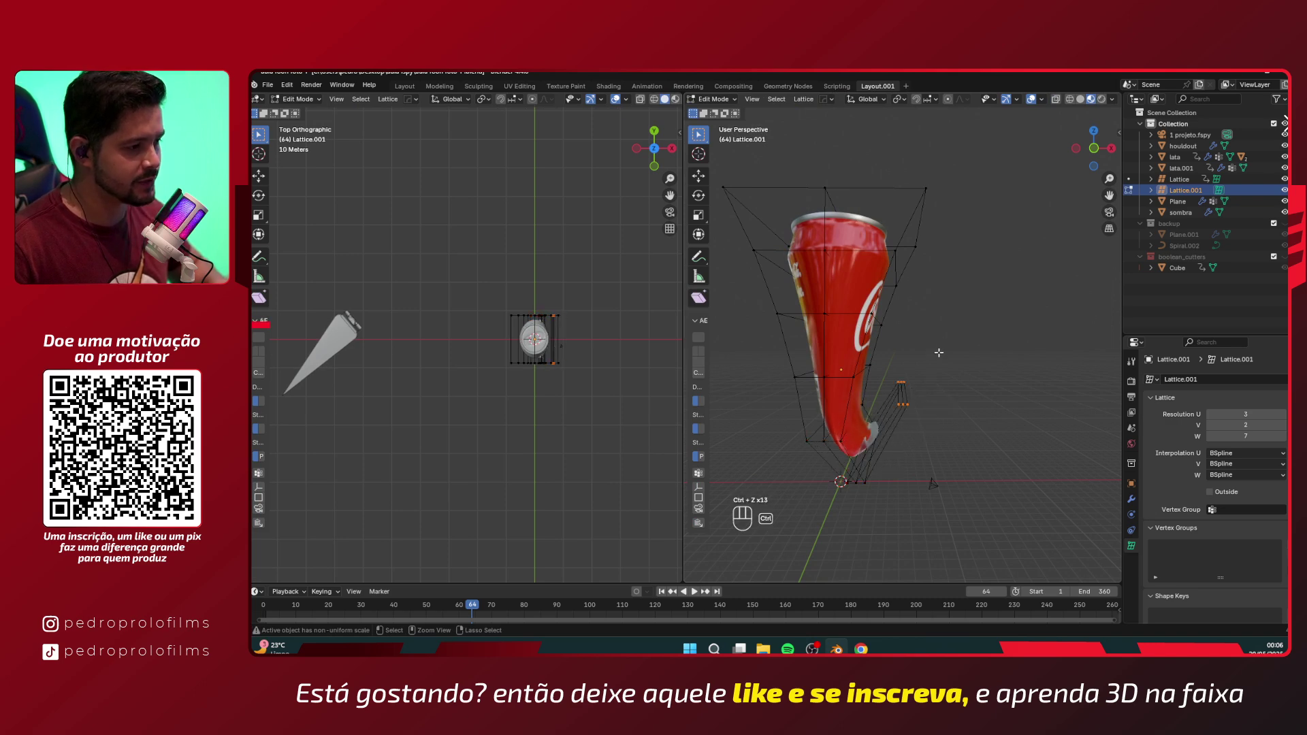
key(ctrl+z)
key(ctrl+z)
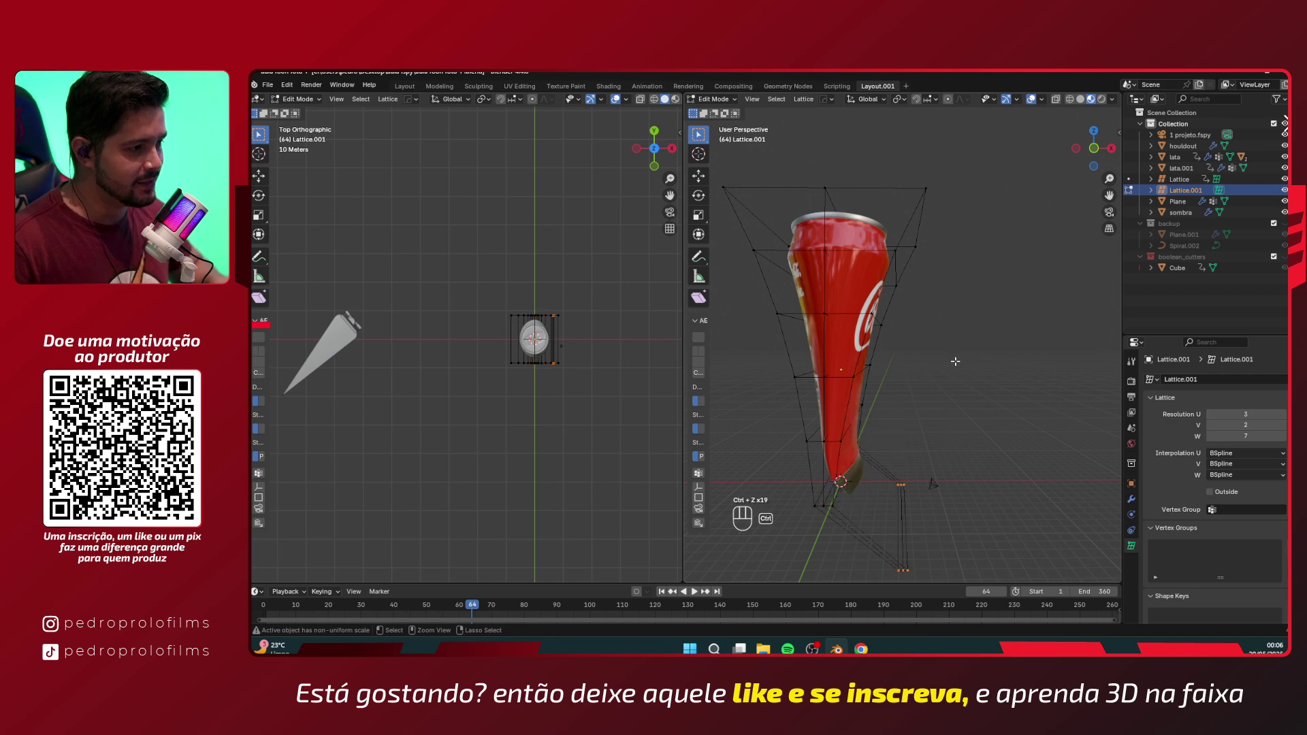
key(ctrl+z)
key(Tab)
- Try sliding the tapered lattice down along Z until it clears the can
alt+middle_drag(905, 353, 879, 366)
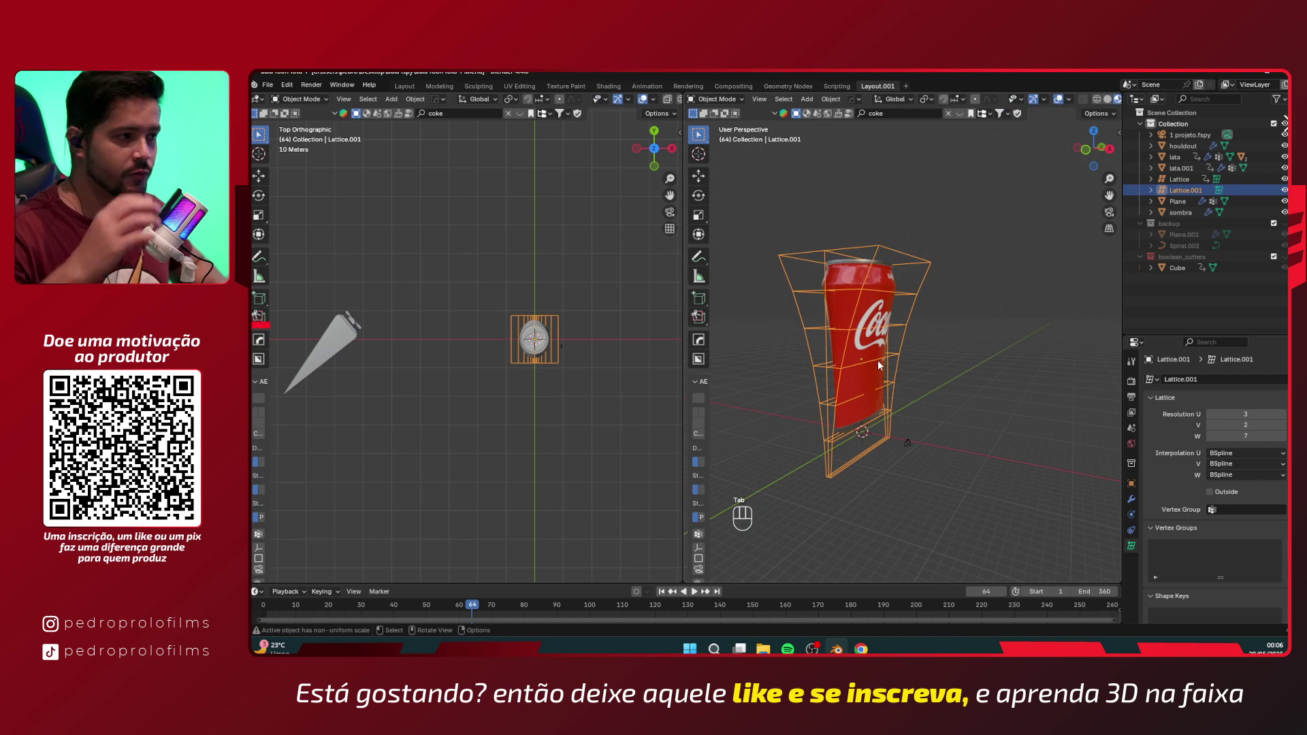
key(g)
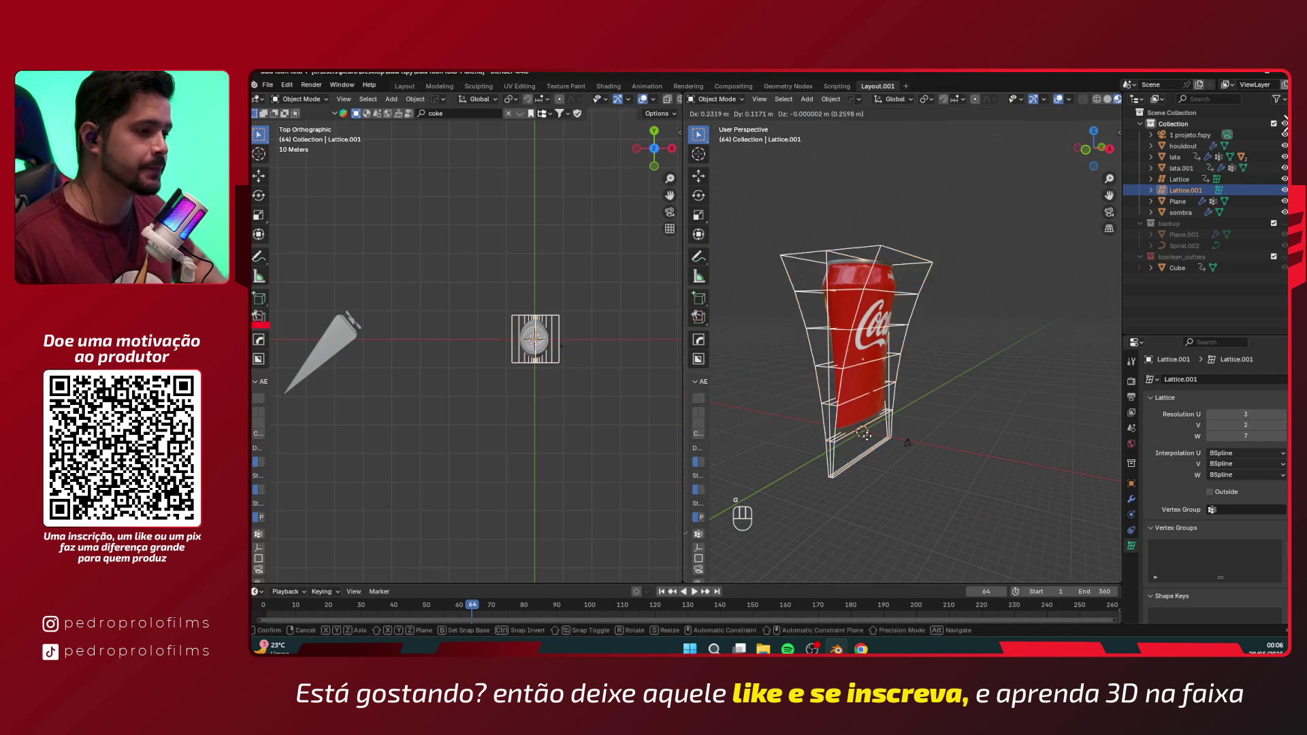
key(z)
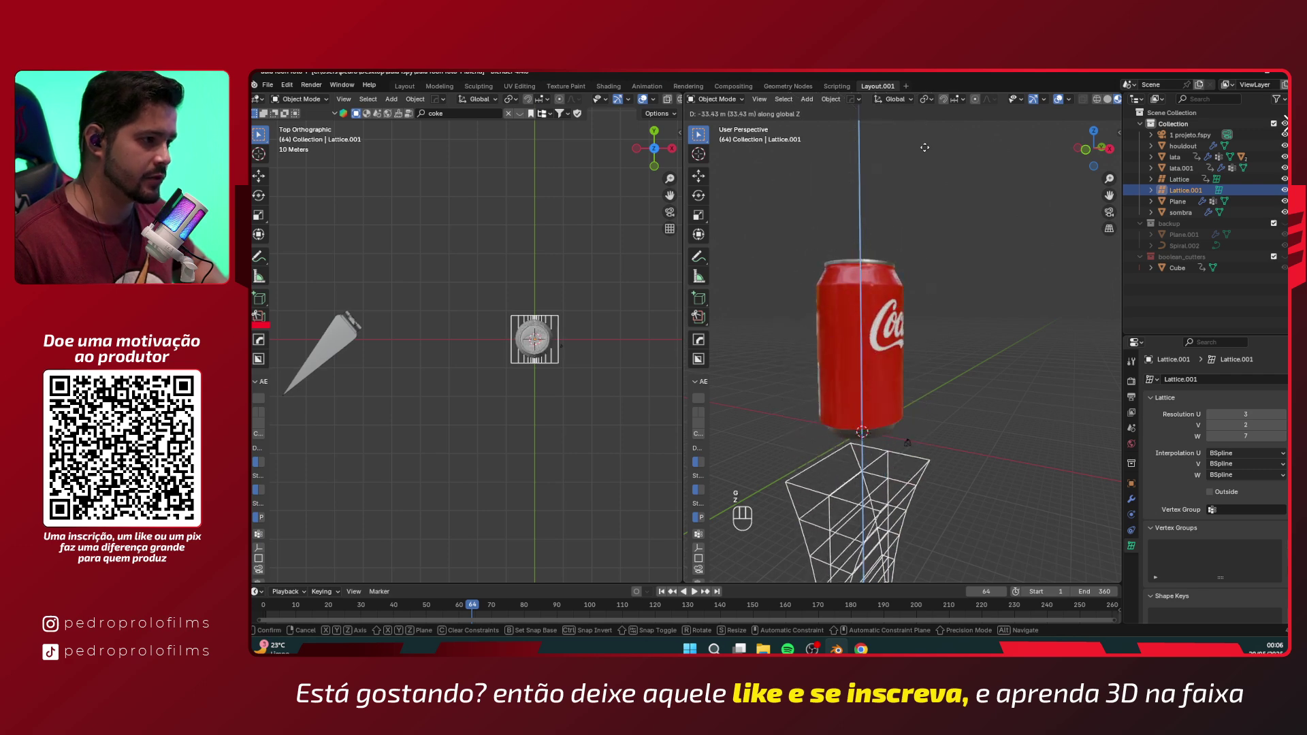
key(Escape)
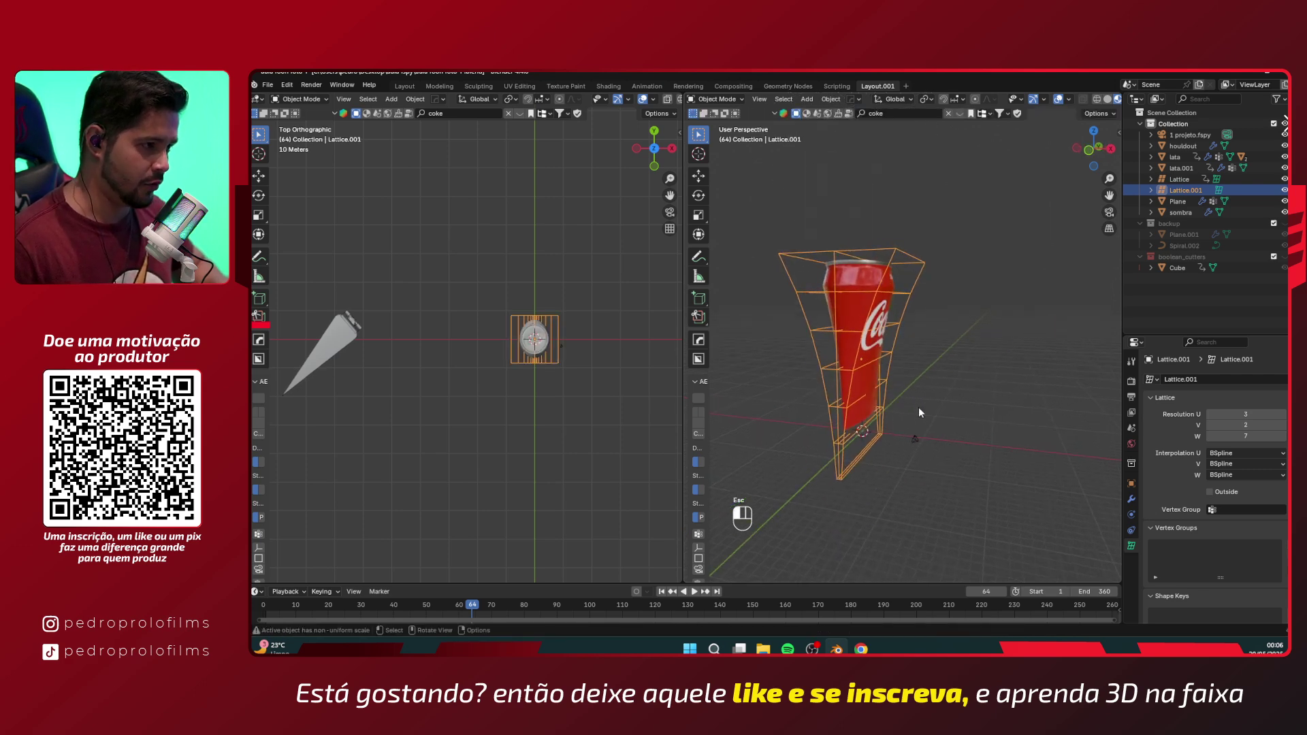
- Add a cube mesh at the base of the can and scale it up to roughly the lattice's width
click(918, 407)
key(shift+a)
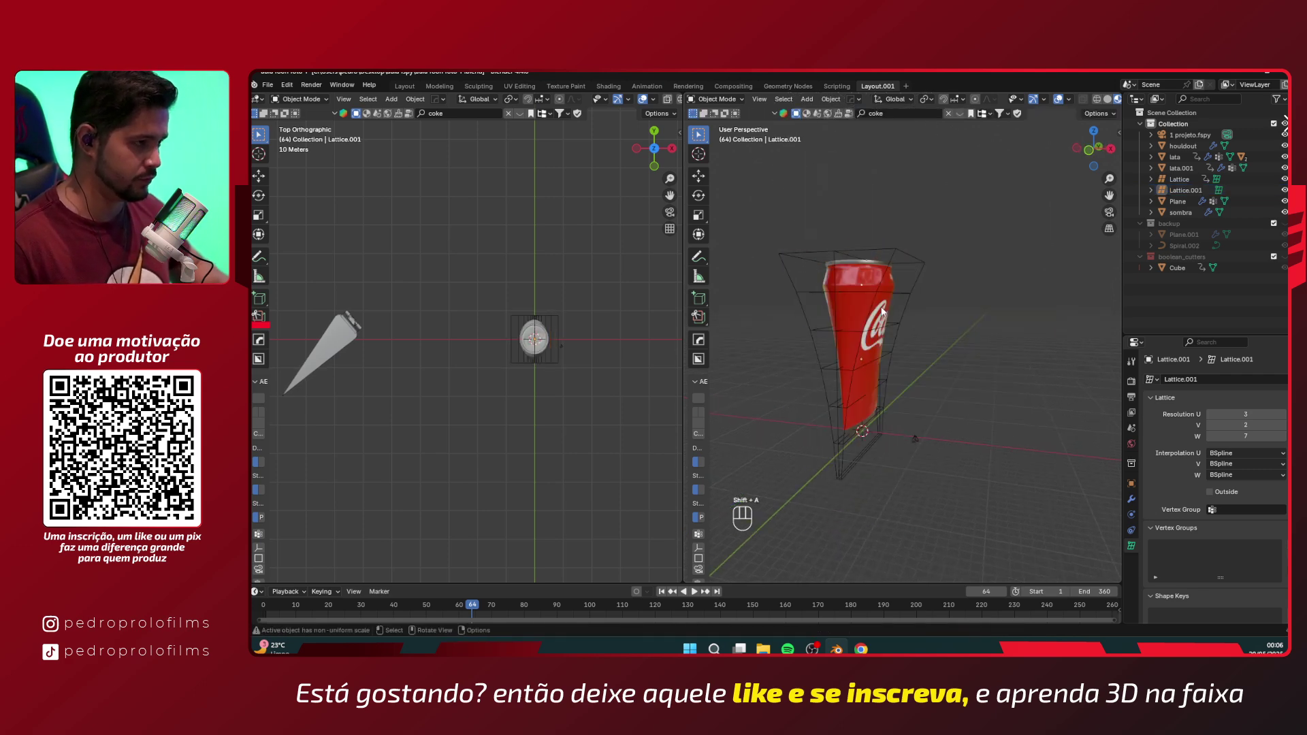
key(shift+a)
mouse_move(950, 289)
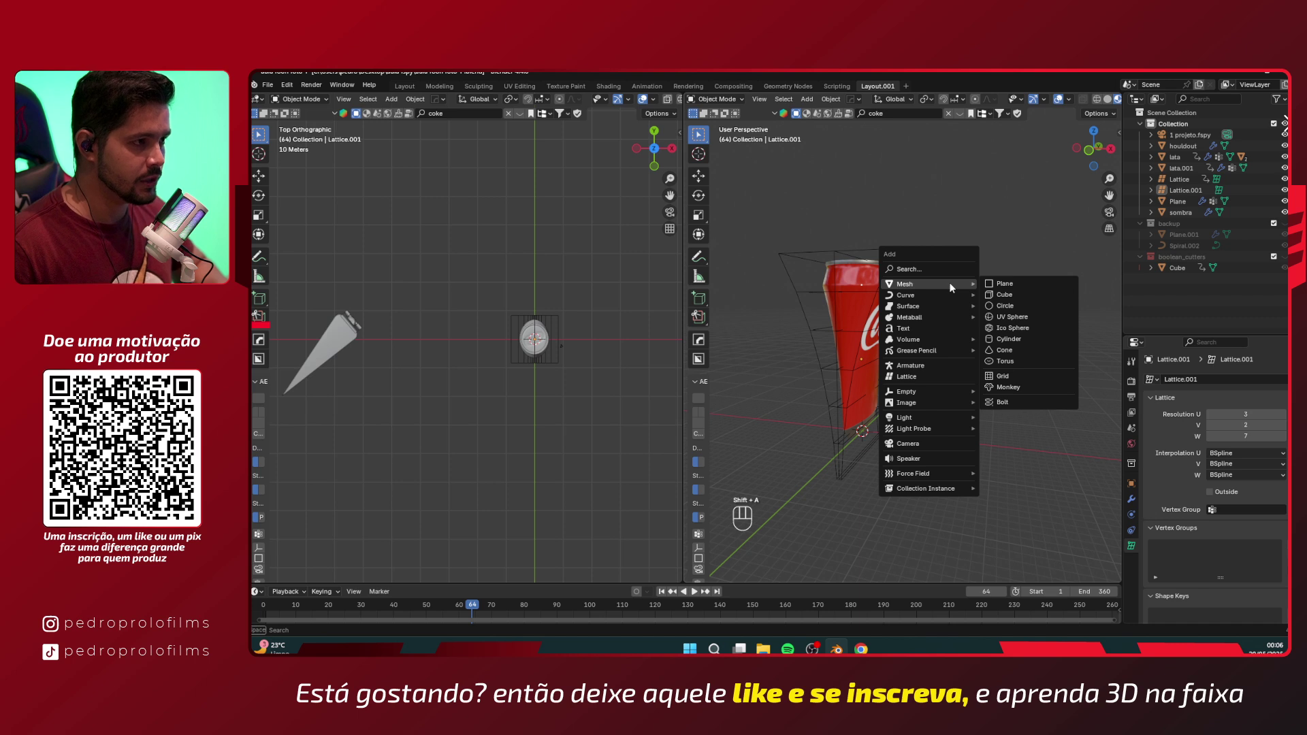
click(1011, 297)
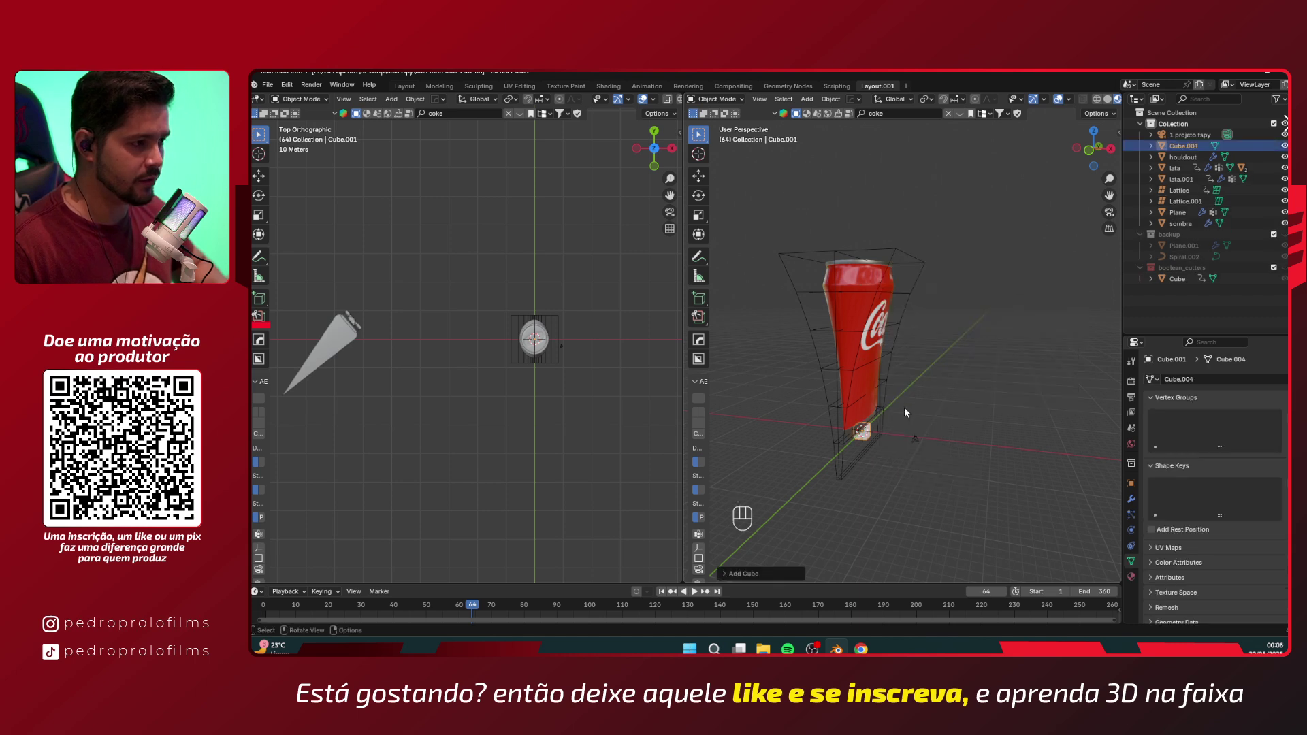
key(s)
click(991, 379)
- Stretch the cube along Z into a tall box and enlarge it slightly so it surrounds the lattice's width
middle_drag(990, 380, 851, 378)
key(s)
key(z)
click(933, 341)
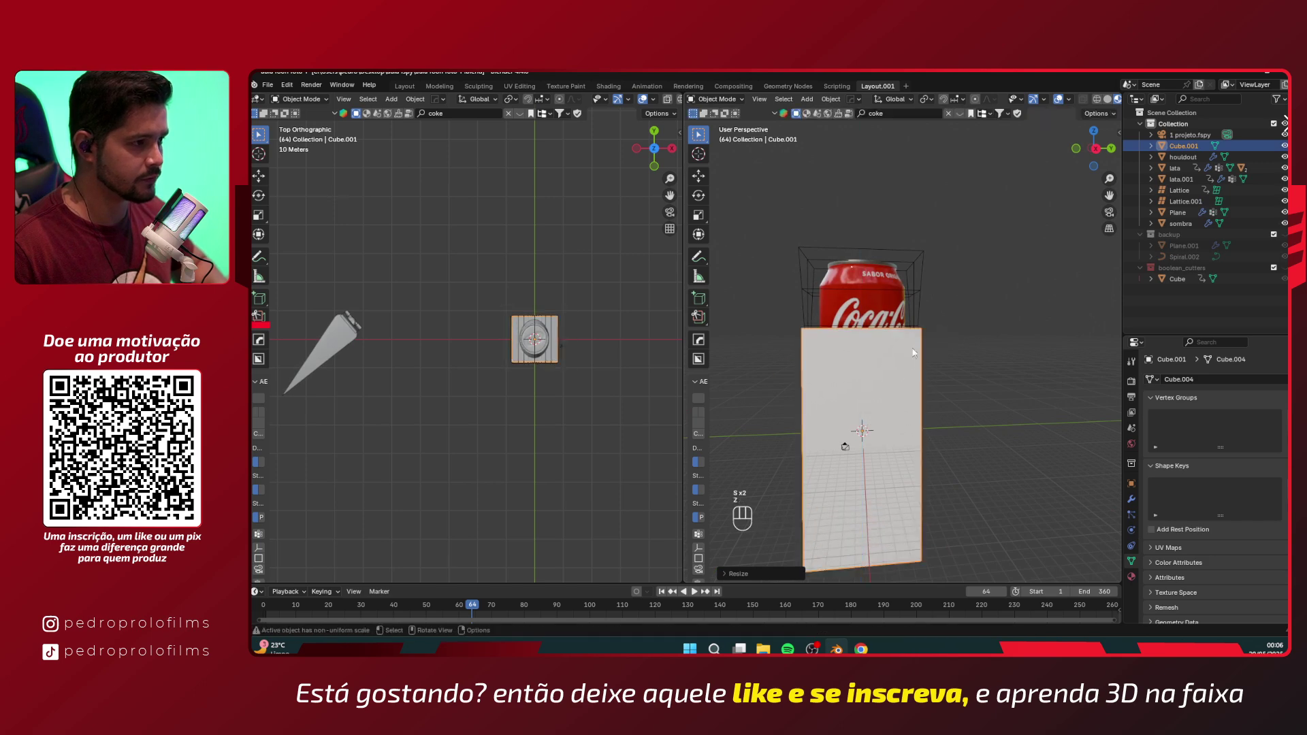
alt+drag(893, 357, 949, 381)
key(s)
click(943, 374)
key(alt+z)
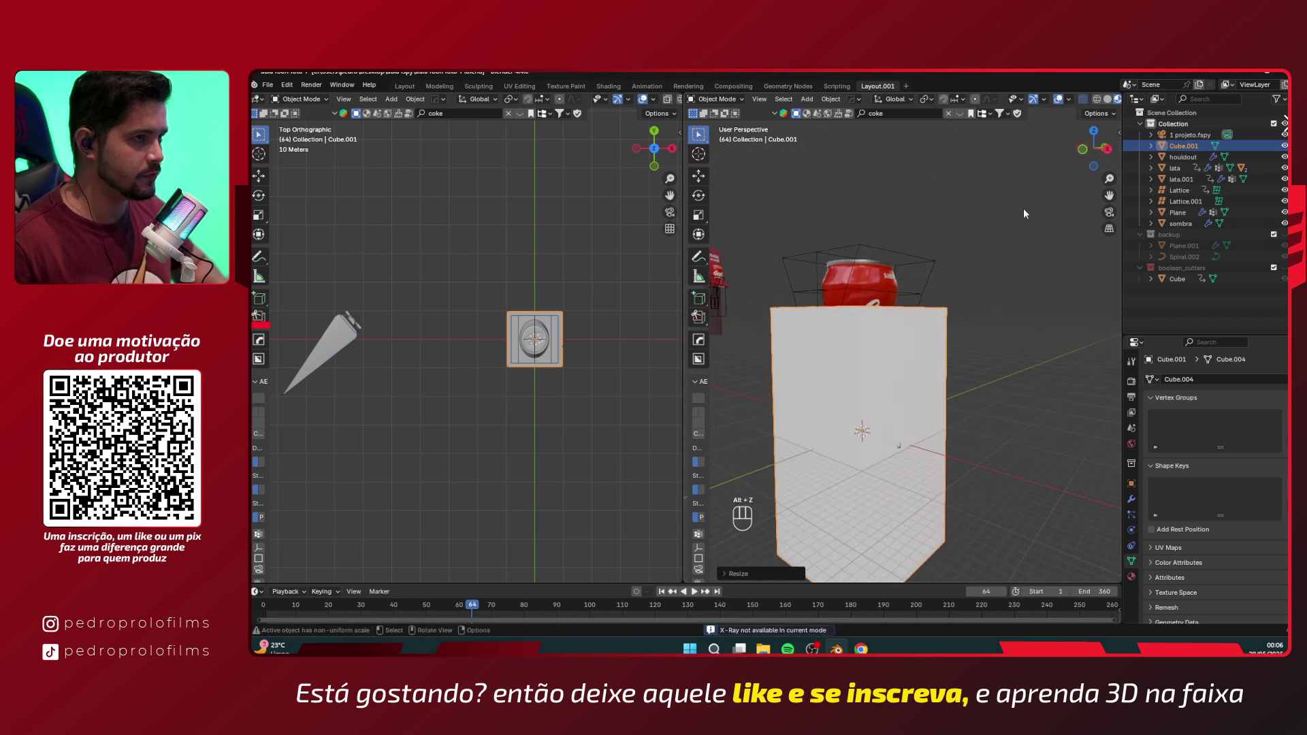
- Lower the tall box along Z so more of the can stands above its top face
key(g)
key(z)
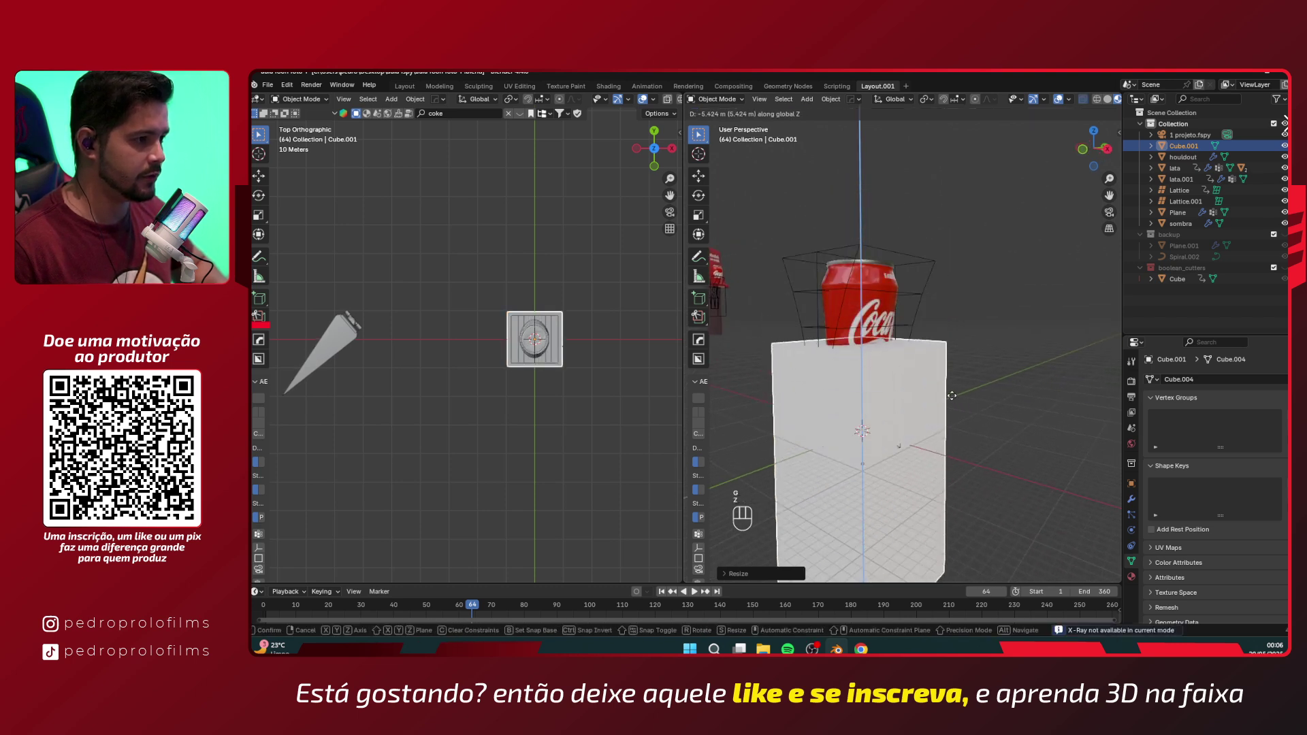
click(883, 371)
alt+drag(882, 369, 904, 228)
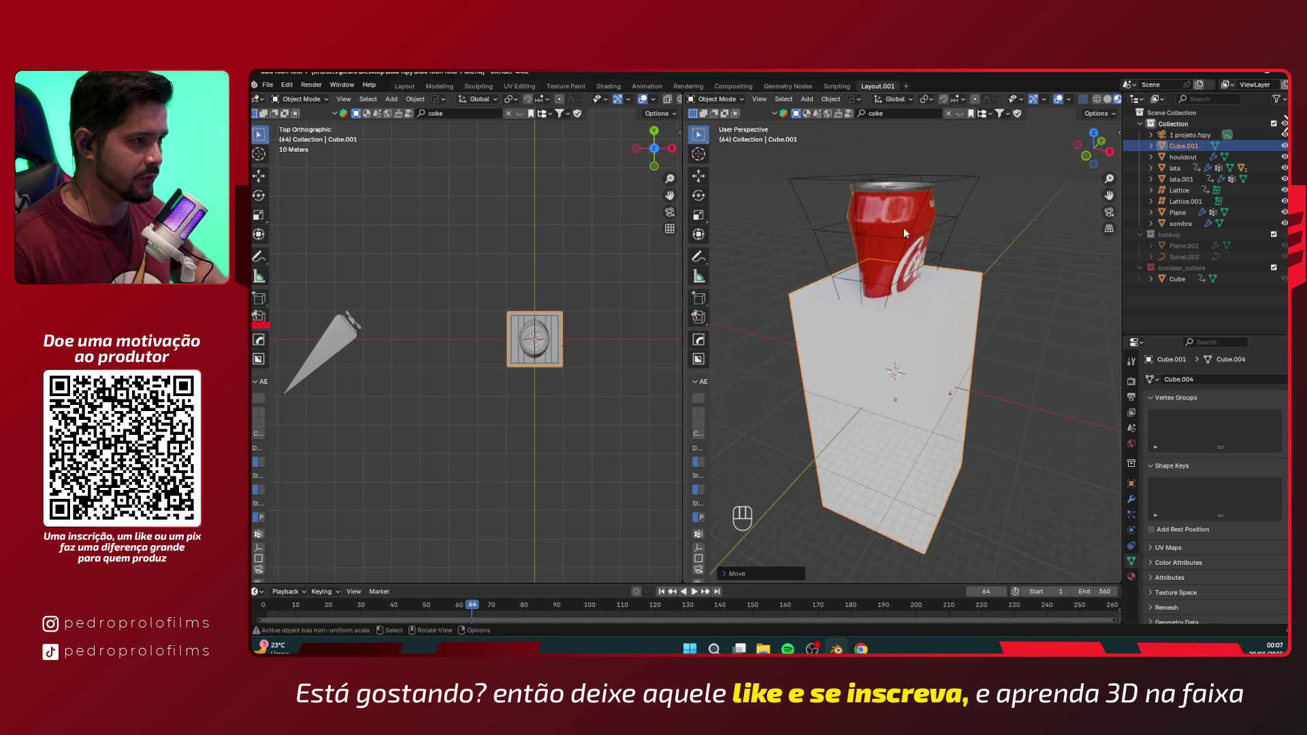
- Try a Boolean Difference that subtracts the can from the box, and undo it
click(905, 225)
shift+click(952, 306)
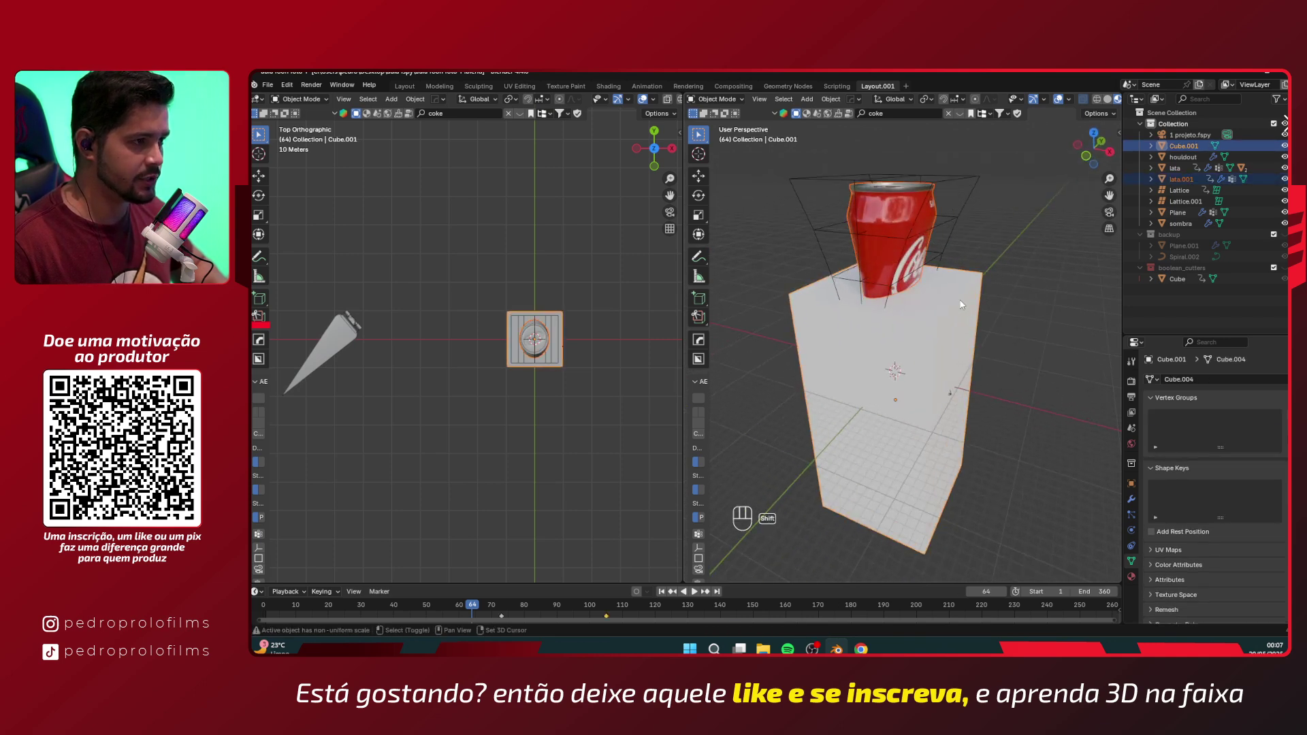
key(ctrl+KP_Subtract)
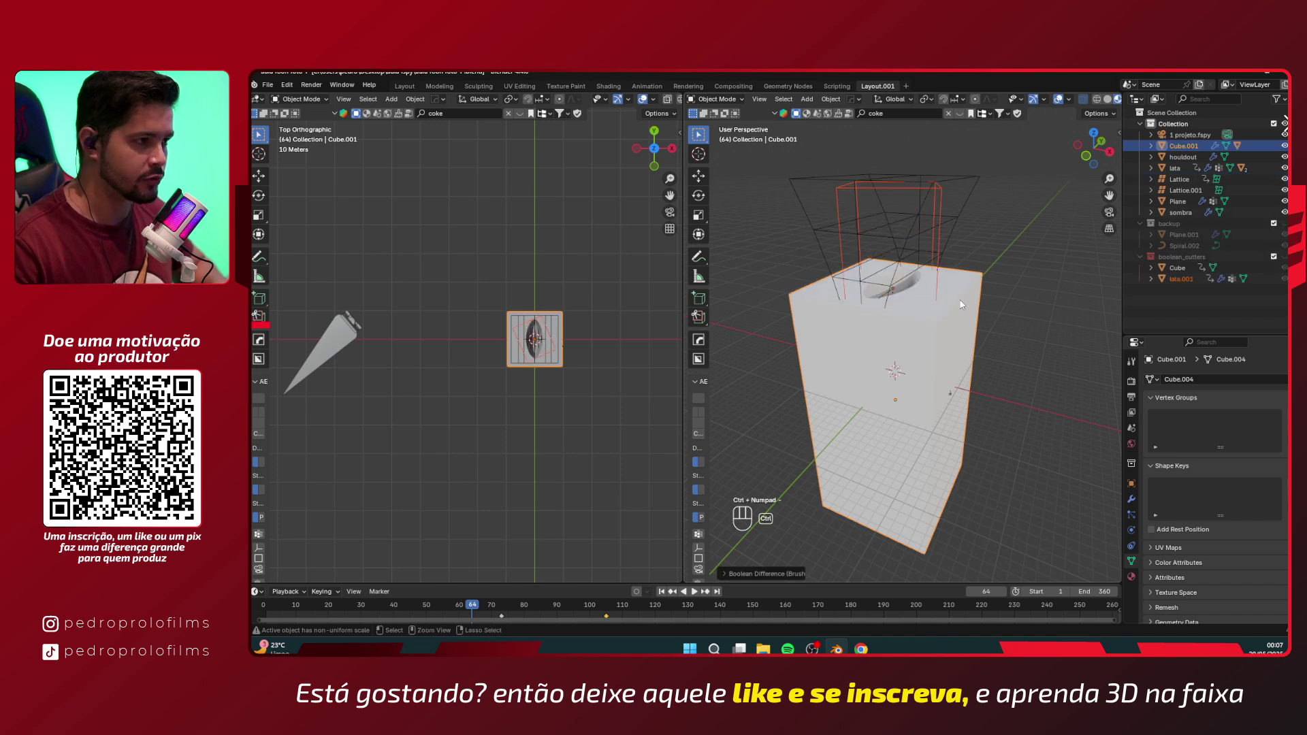
mouse_move(965, 284)
alt+mouse_down()
mouse_move(954, 307)
mouse_move(957, 259)
alt+mouse_up()
key(ctrl+z)
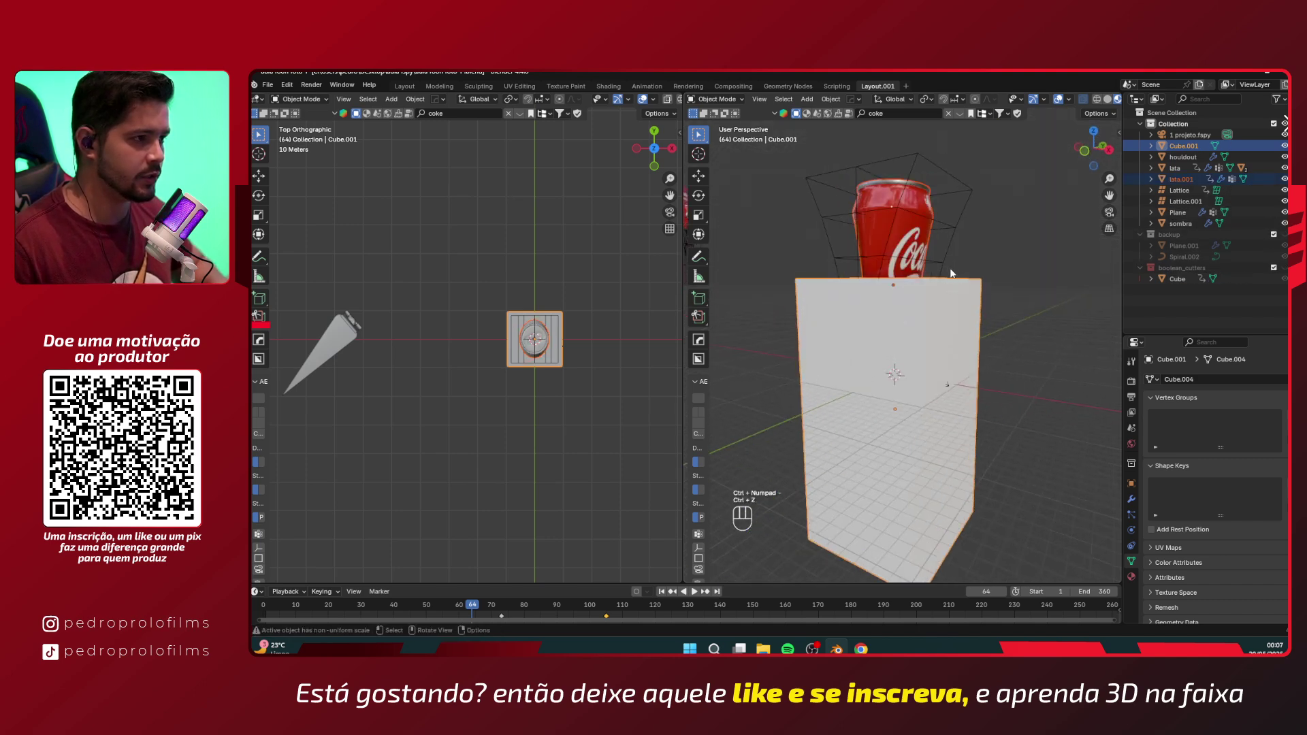
- Make the can the active object and subtract the tall box from it with a brush Boolean Difference
shift+click(908, 273)
key(ctrl+KP_Subtract)
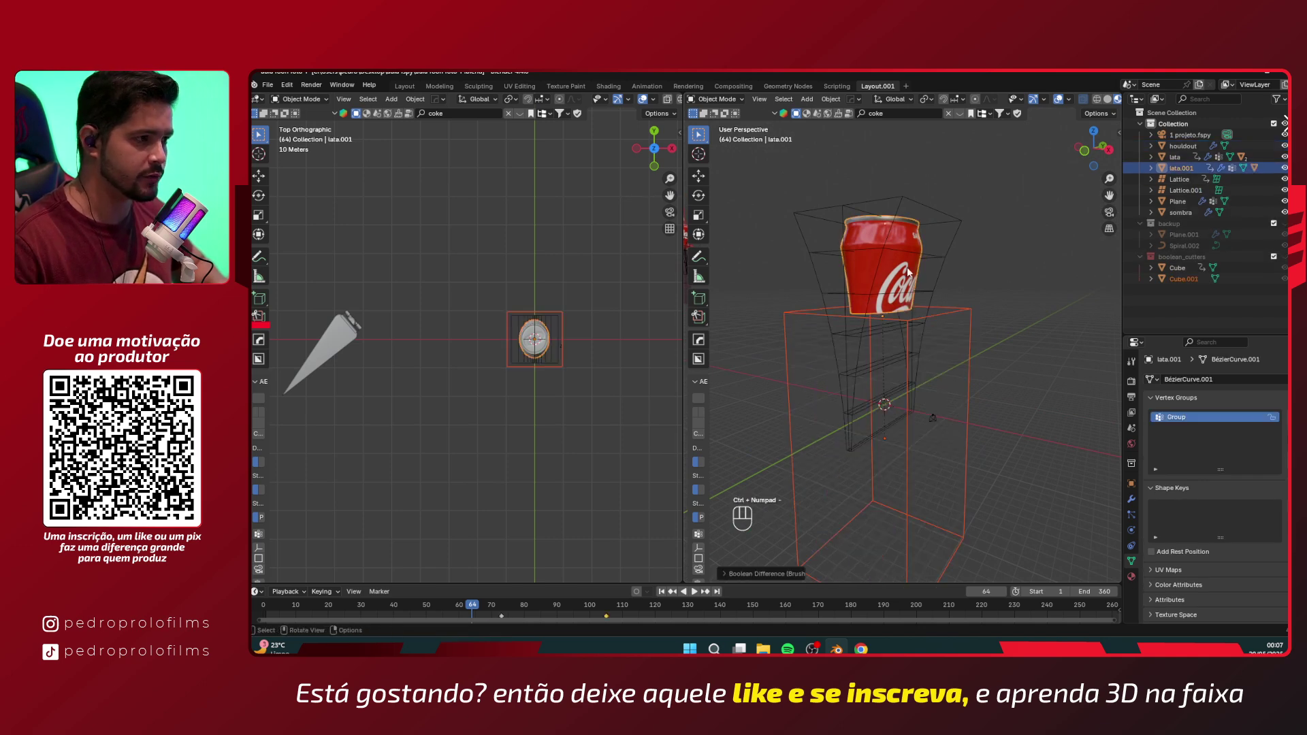
mouse_move(908, 272)
alt+mouse_down()
mouse_move(911, 362)
mouse_move(847, 369)
mouse_move(929, 370)
mouse_move(943, 351)
alt+mouse_up()
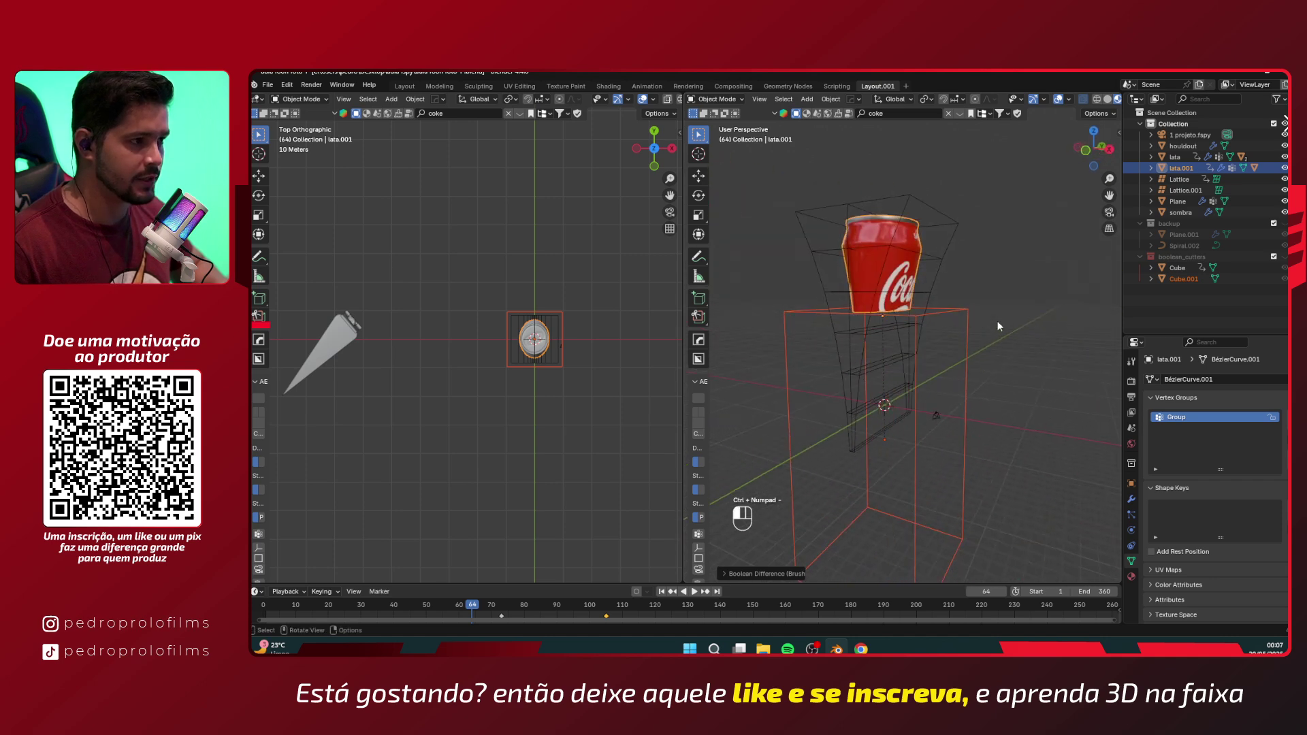
- Select the cutting box and try moving it along Z to test how it cuts the can, cancelling each move
click(966, 311)
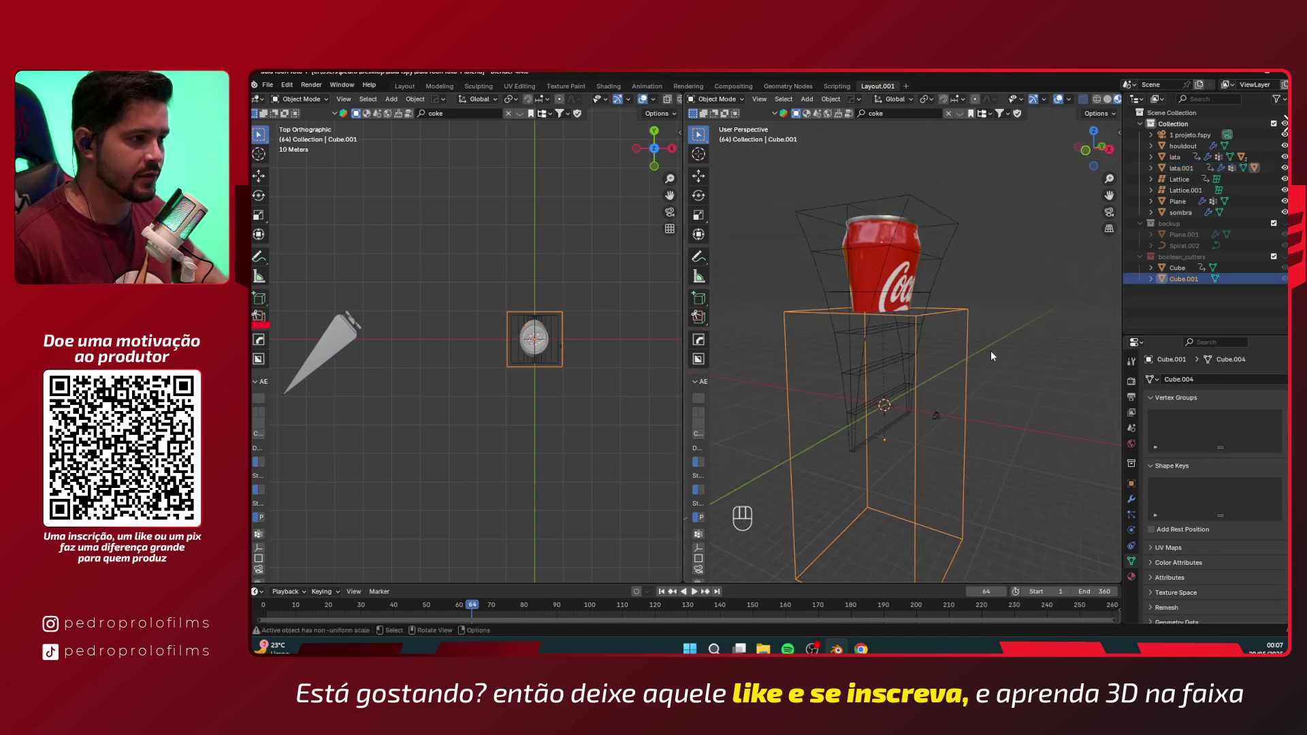
click(912, 271)
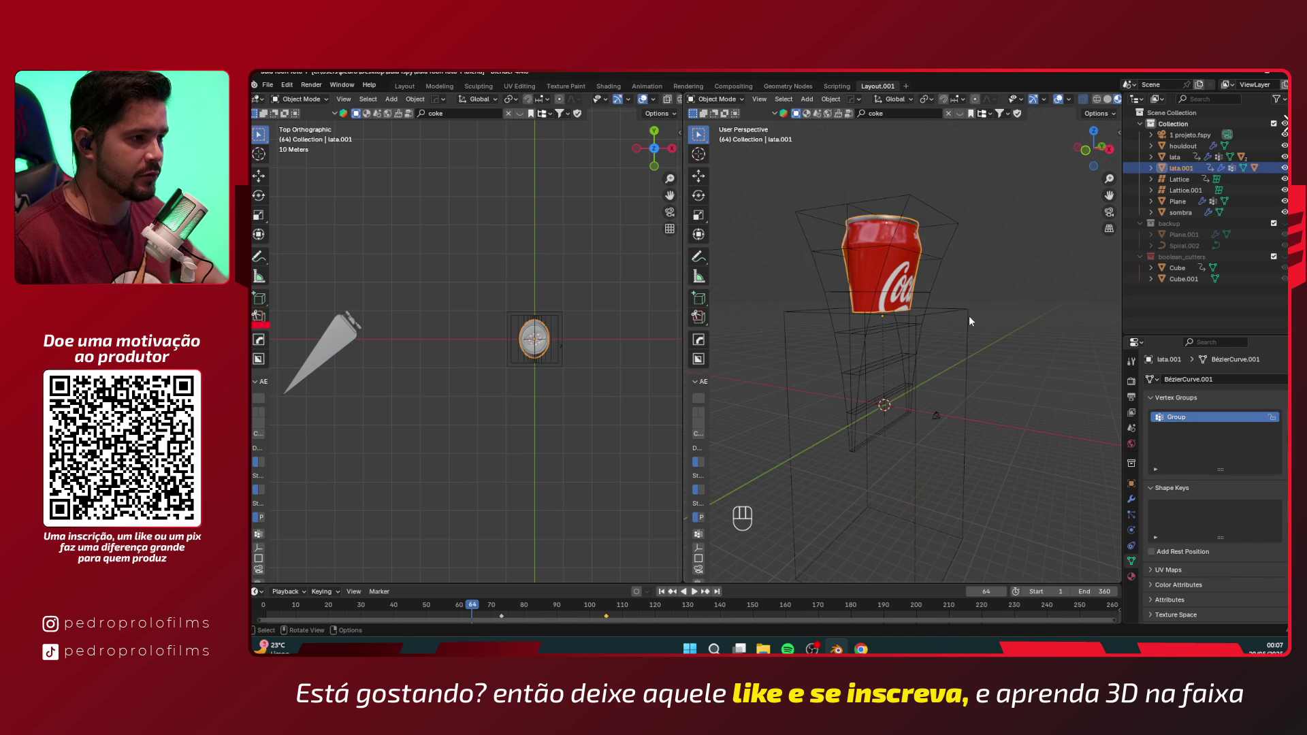
click(969, 316)
mouse_move(970, 316)
alt+mouse_down()
mouse_move(980, 328)
mouse_move(954, 334)
mouse_move(952, 304)
mouse_move(973, 284)
mouse_move(963, 300)
alt+mouse_up()
click(895, 260)
click(964, 298)
key(g)
key(z)
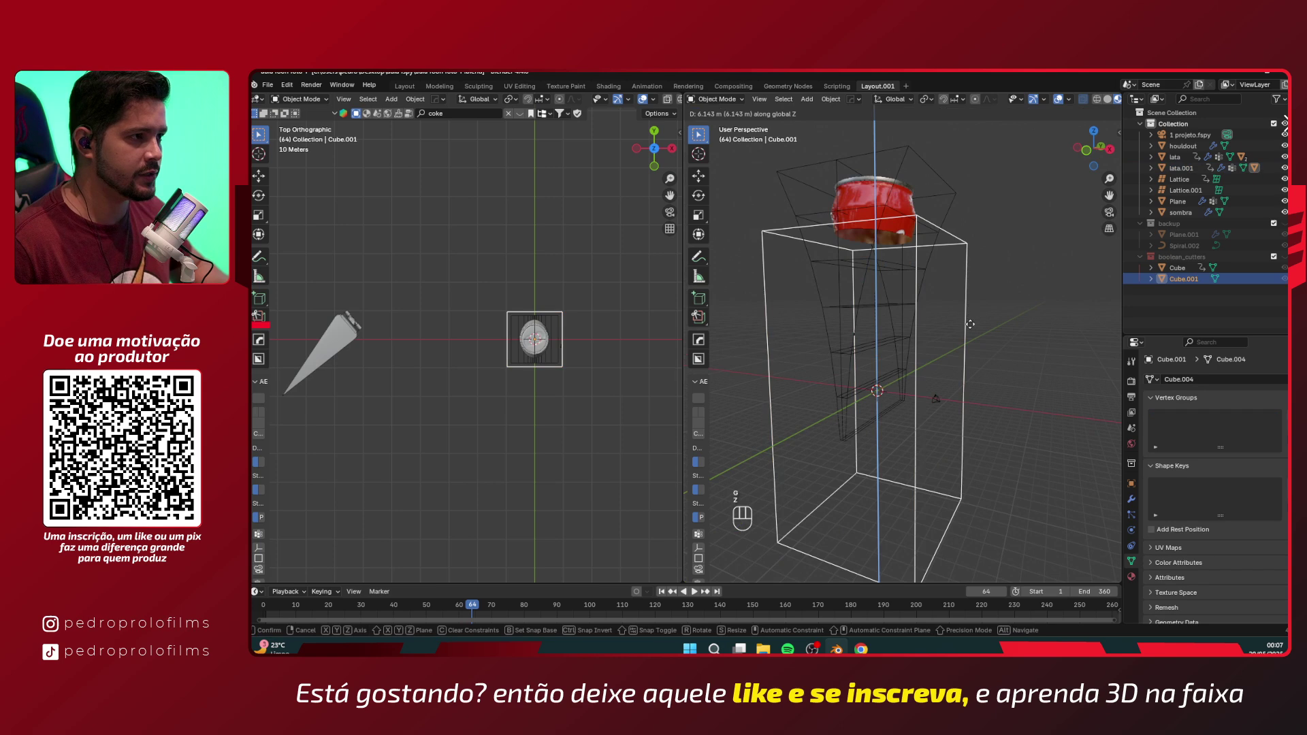
key(Escape)
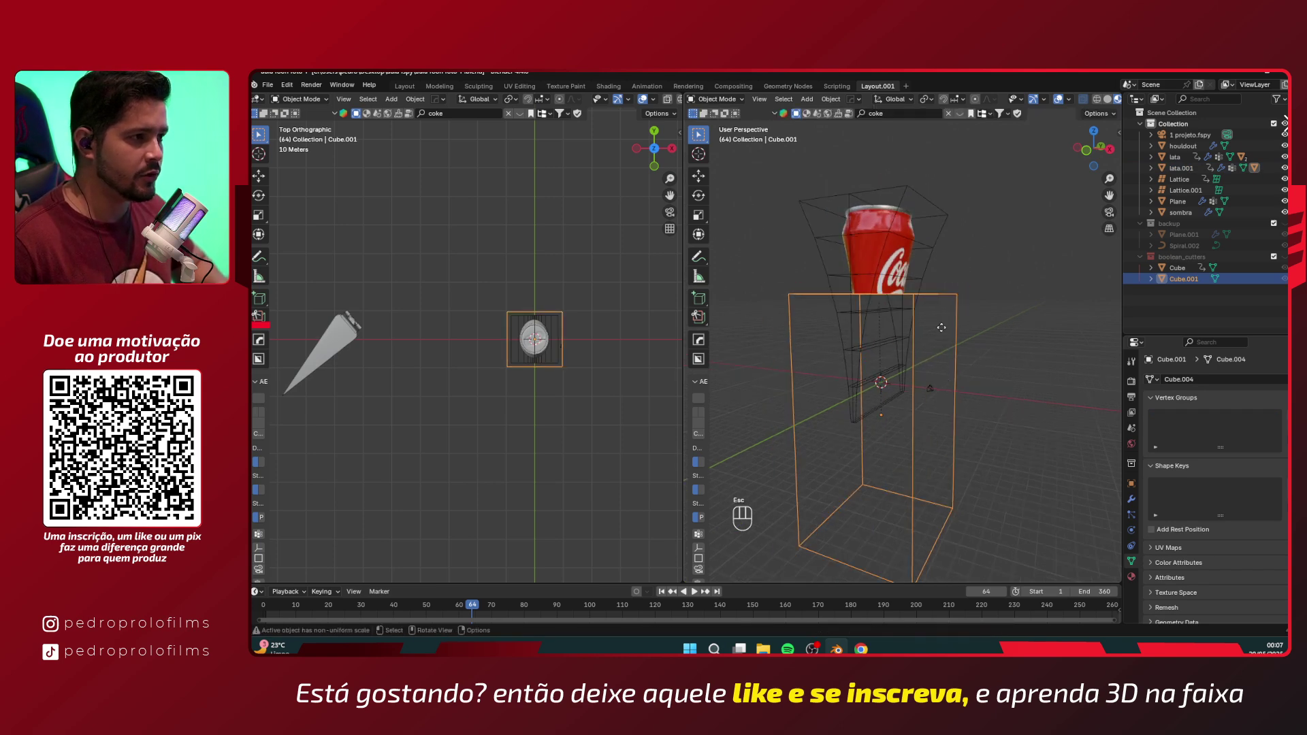
key(g)
key(z)
key(Escape)
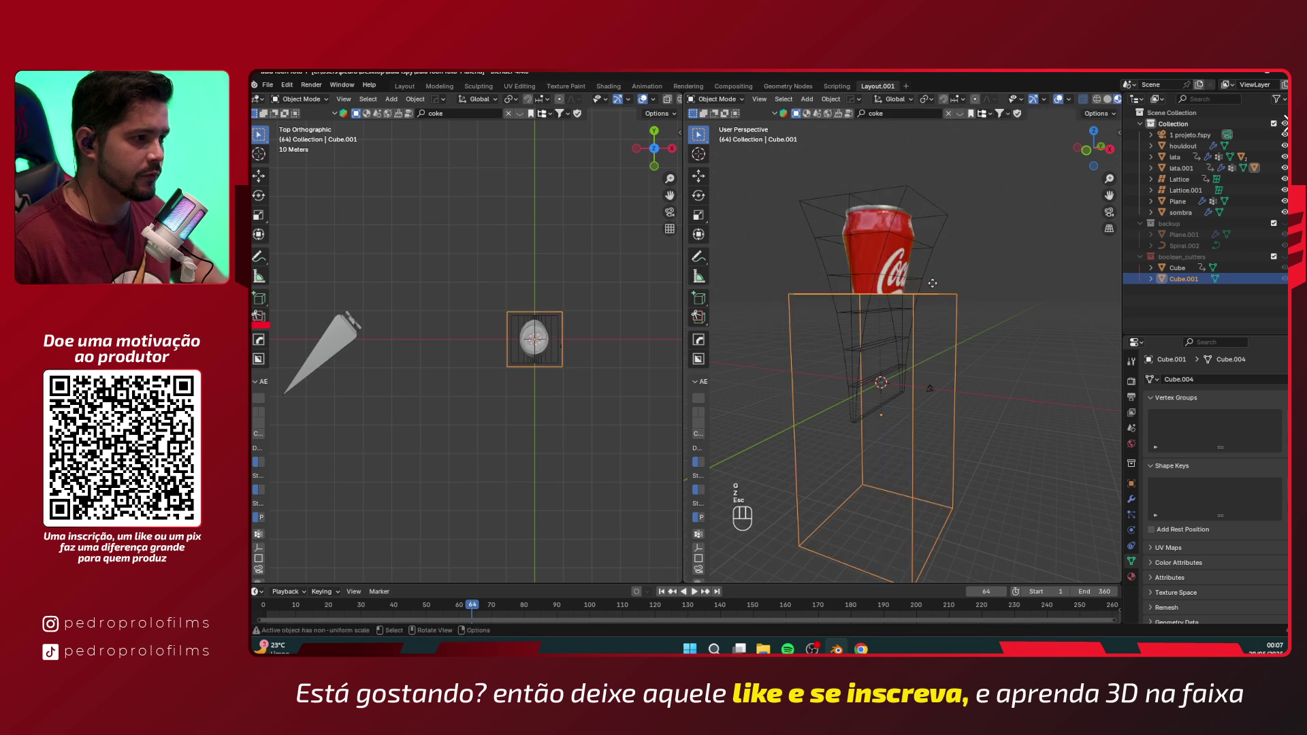
- Lower the cutting box along Z until its top sits just beneath the can
key(g)
key(z)
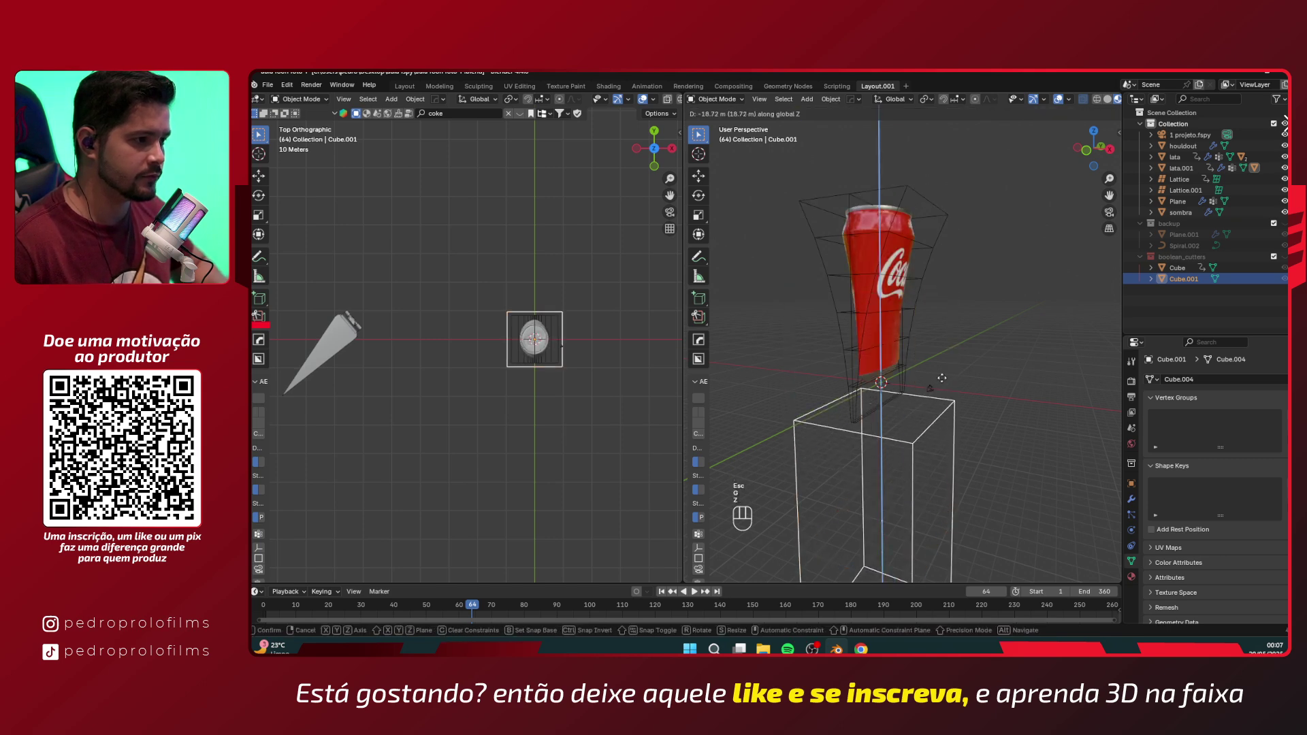
click(923, 369)
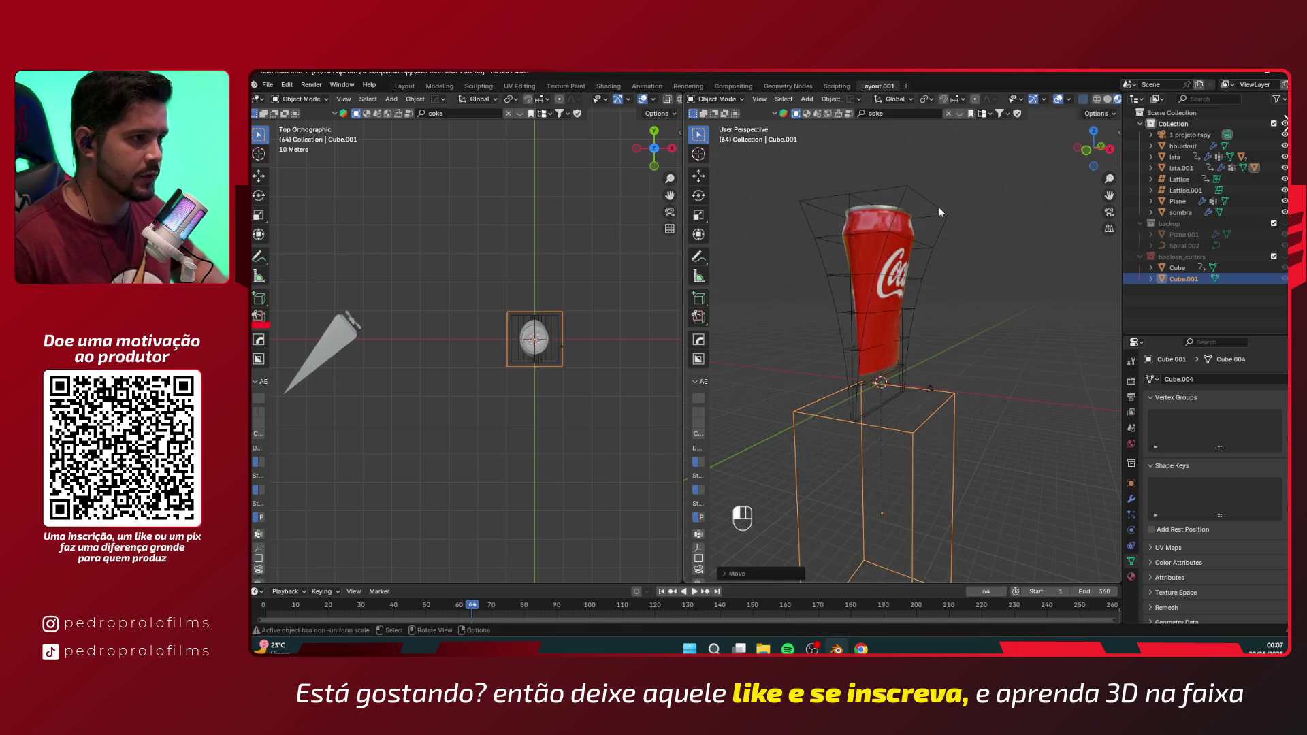
- Move the tapered lattice down along Z into the cutting box beneath the can
click(939, 207)
key(g)
key(z)
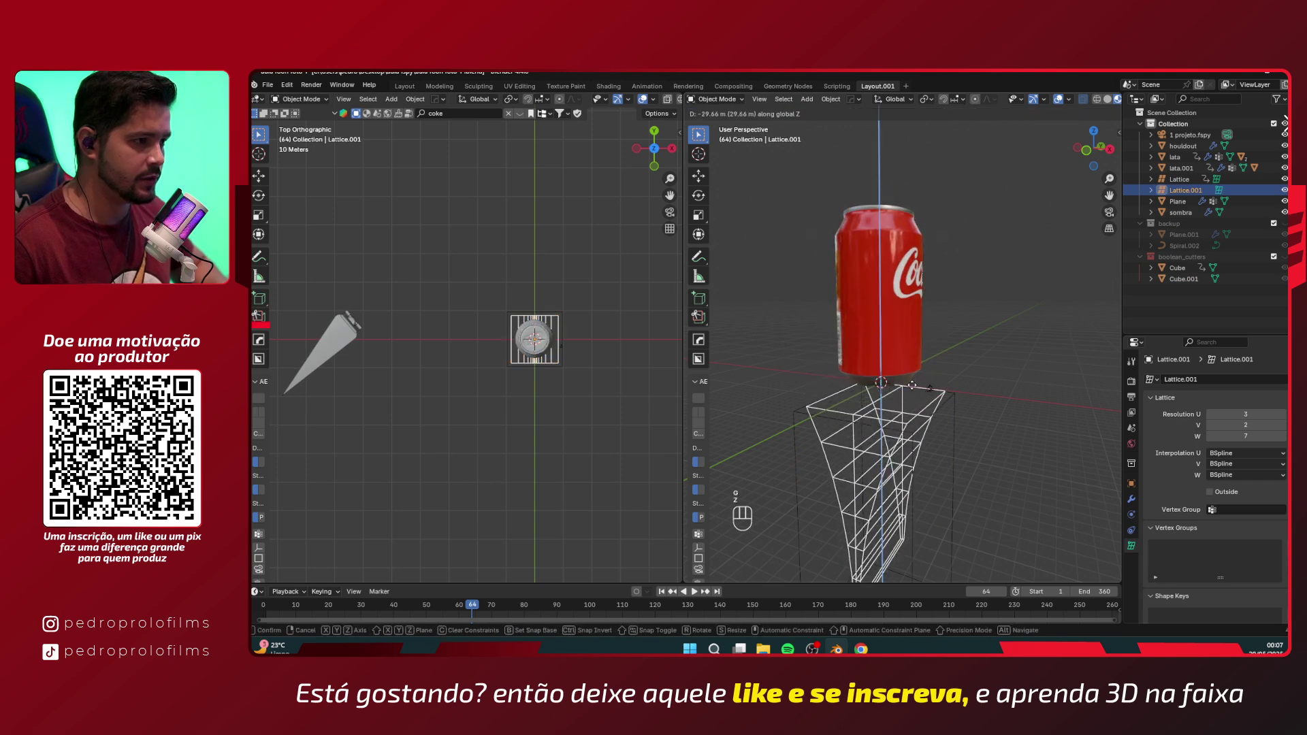
- Select the cutting box together with the lattice and parent the box to the lattice
click(953, 396)
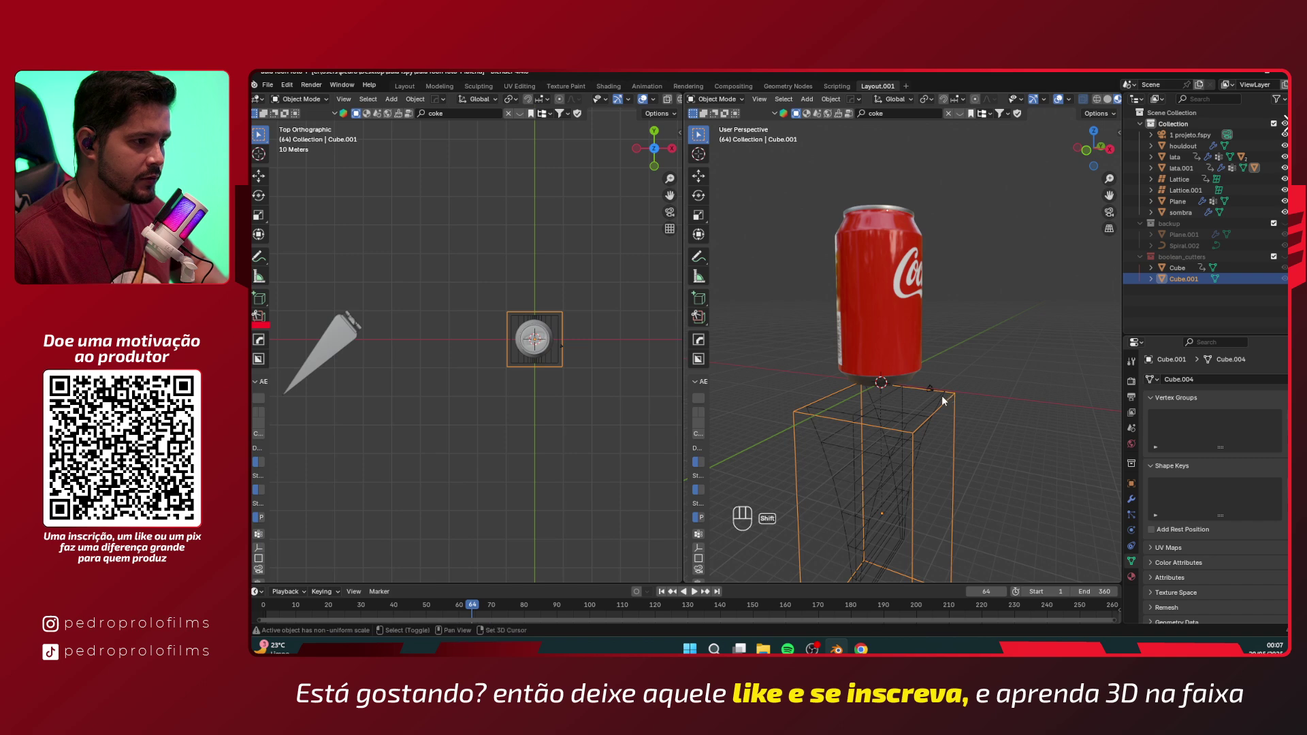
key(ctrl+p)
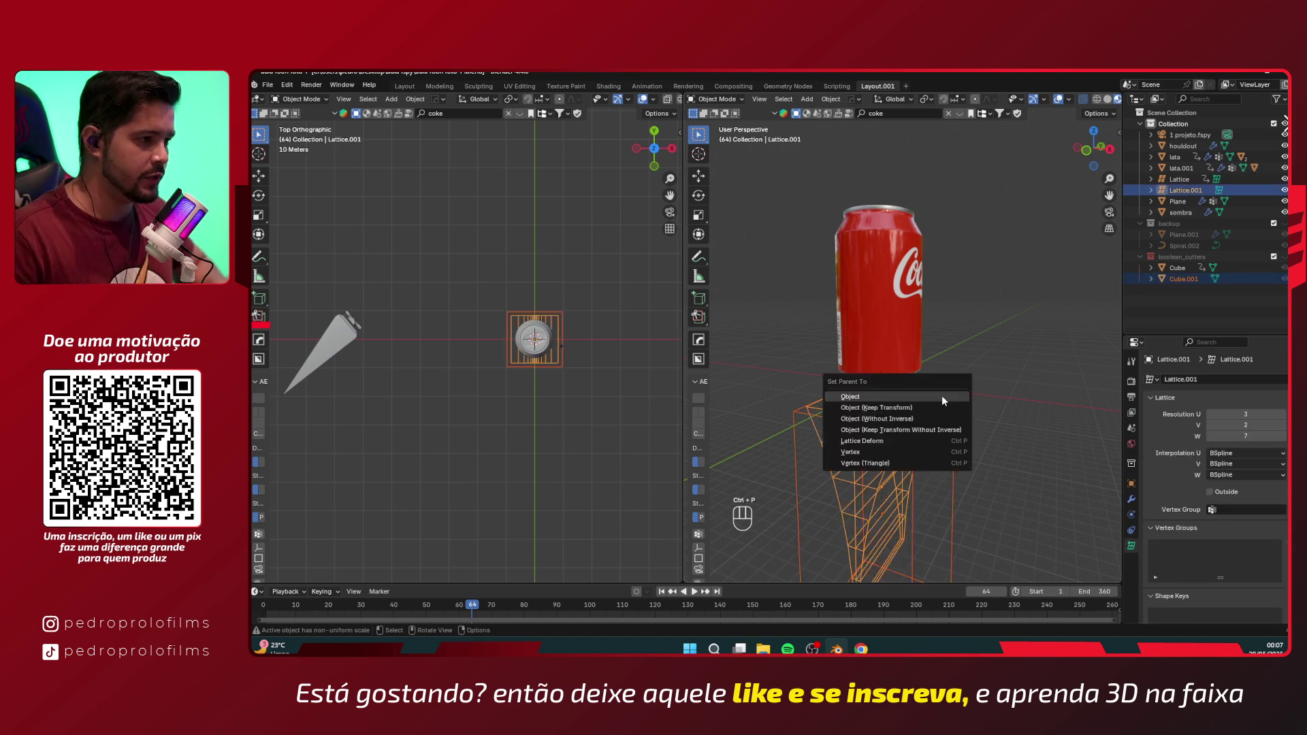
click(938, 404)
- Undo the last lattice location change and keyframe only its Z location at frame 64
middle_drag(938, 402, 851, 430)
click(951, 371)
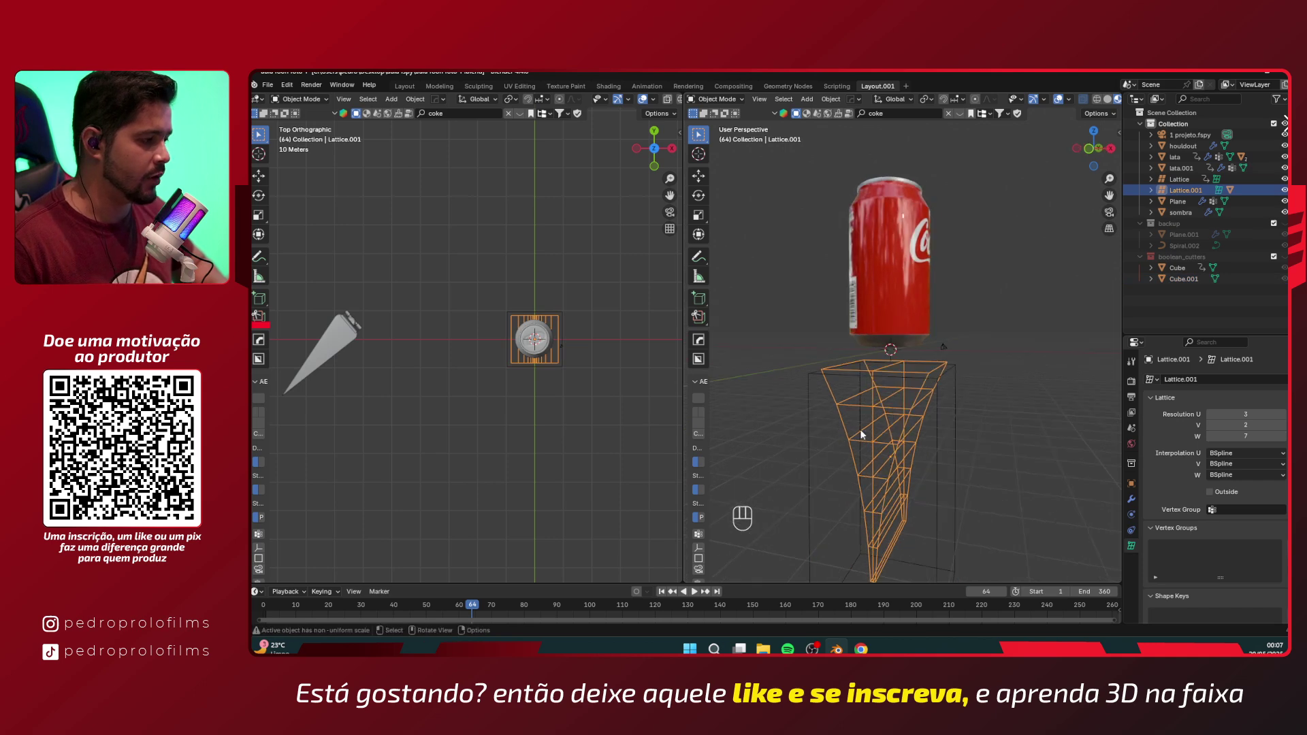
click(1131, 483)
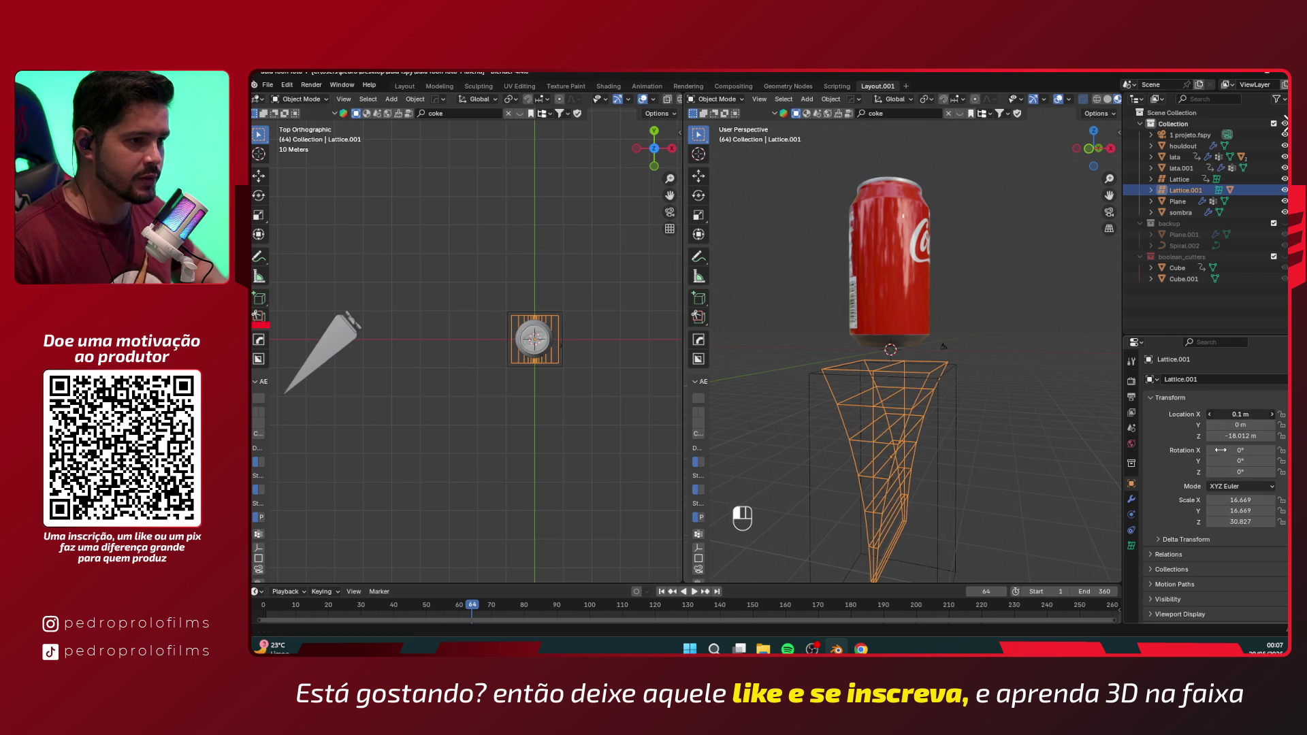
key(ctrl+z)
drag(1241, 436, 1233, 448)
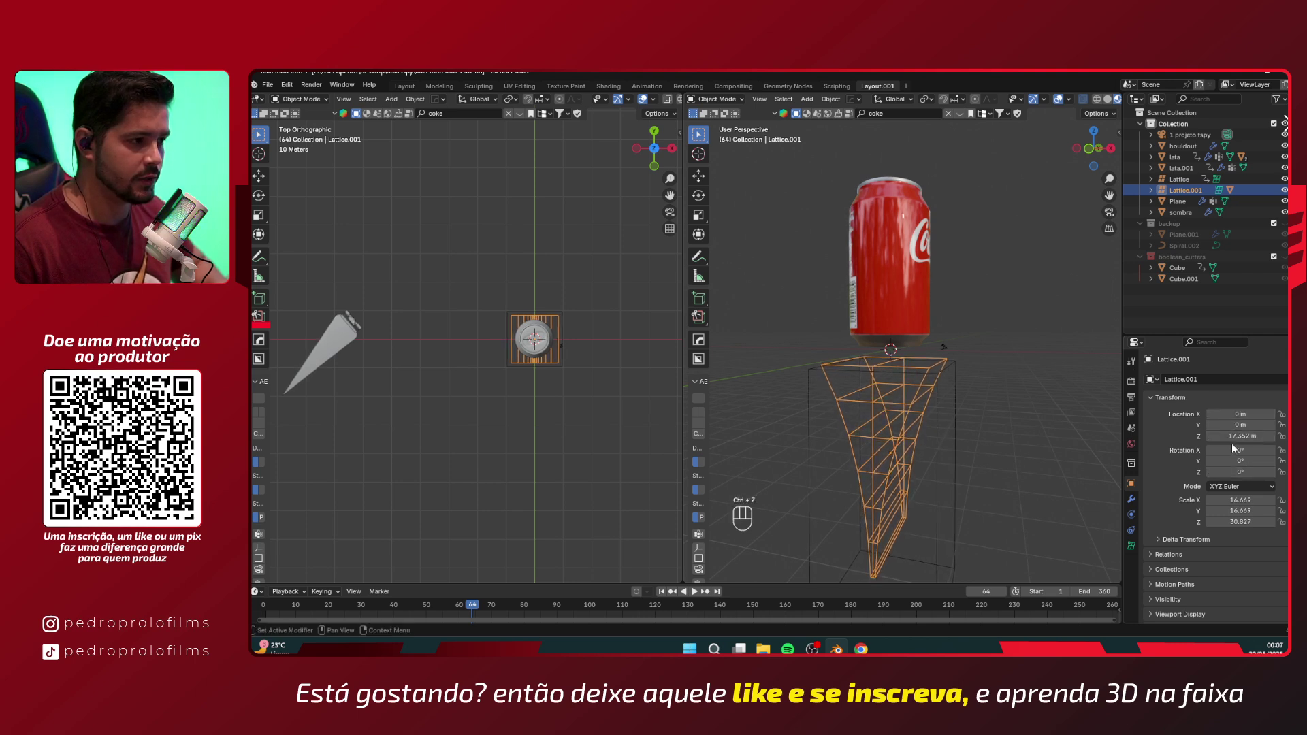
click(1288, 436)
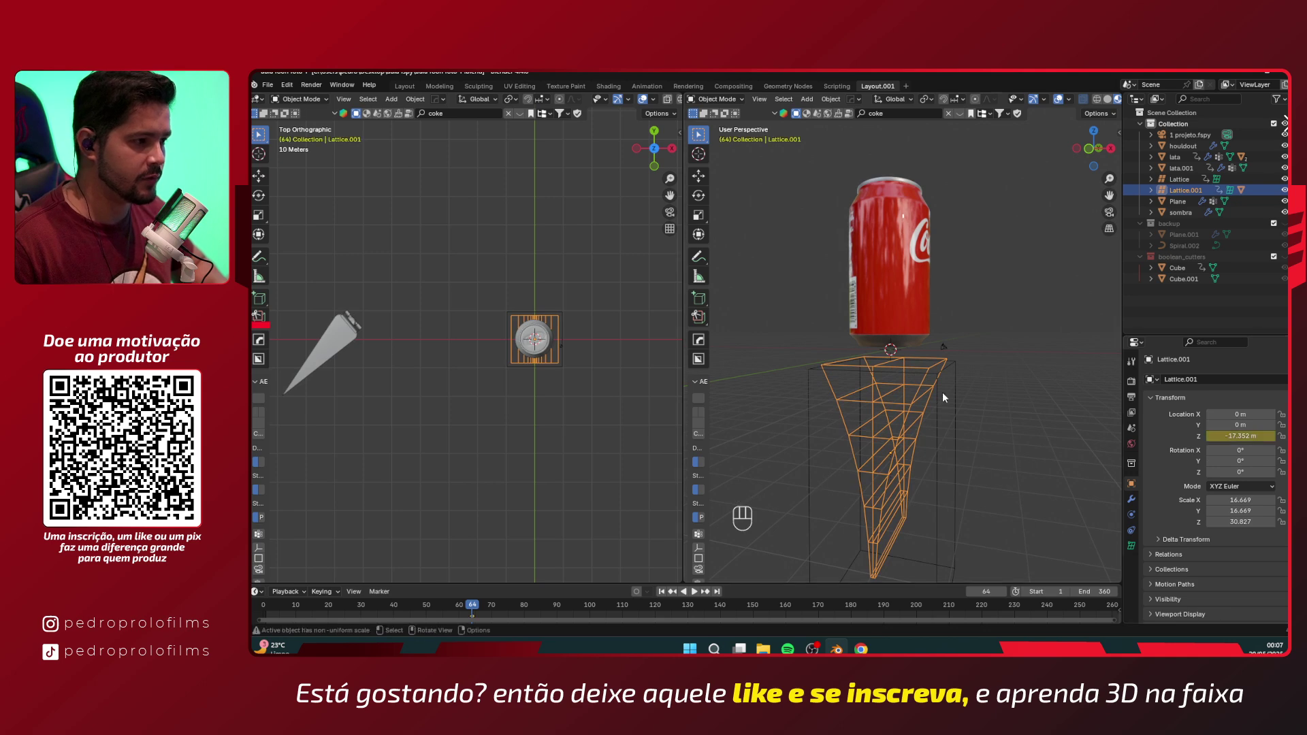
key(g)
key(z)
key(Escape)
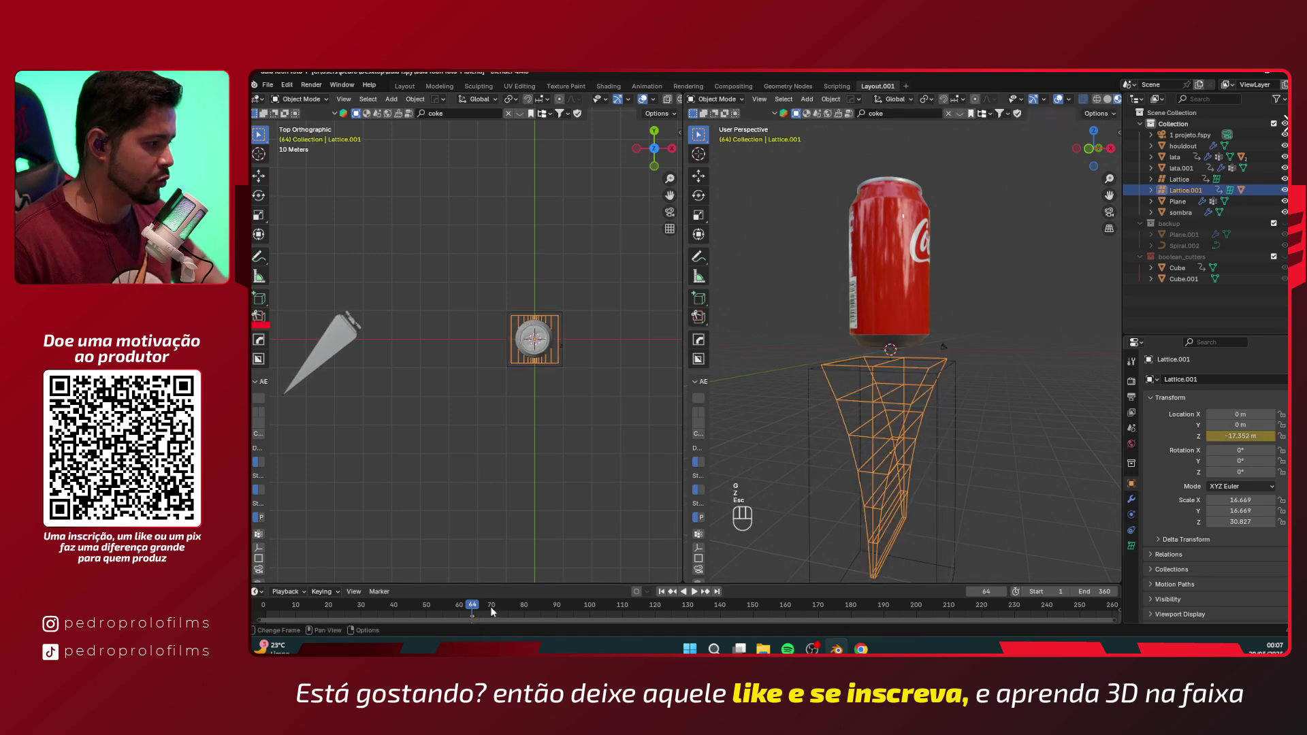
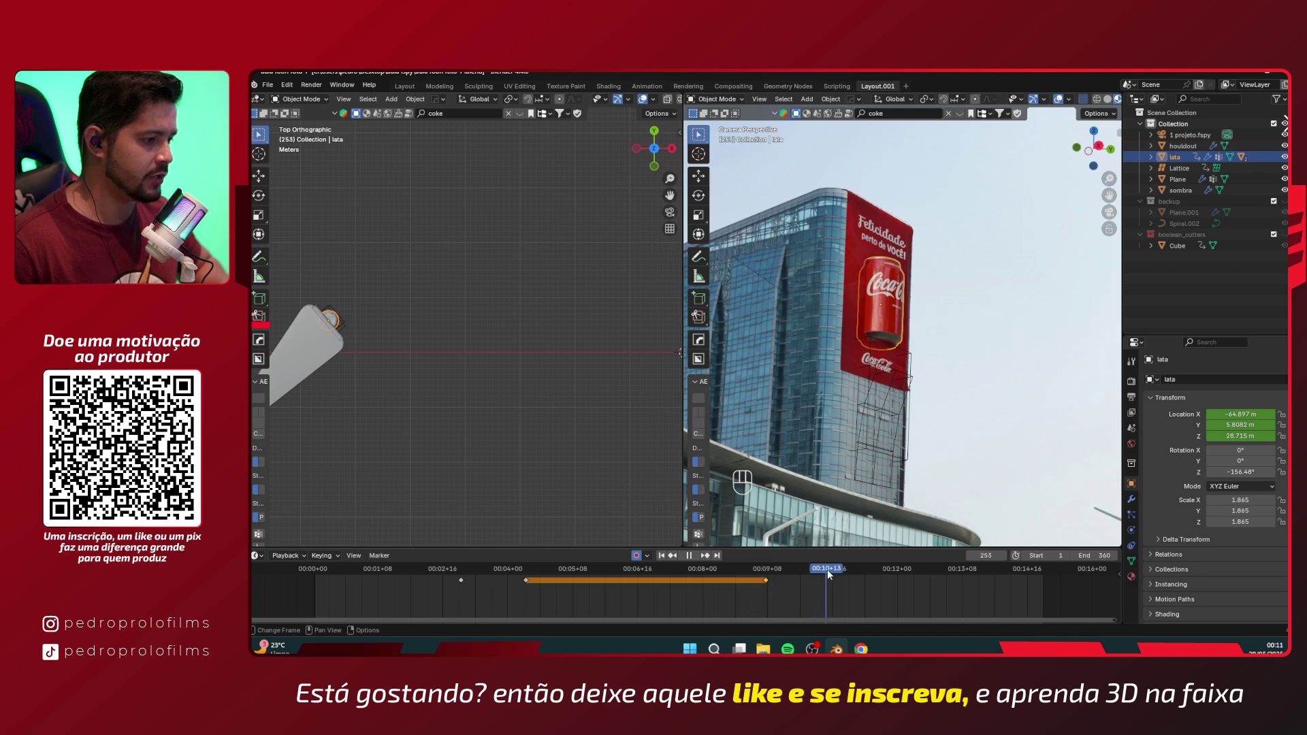
- Stop playback at frame 256 and raise the can about 24.63 m along Z, above the billboard building
key(space)
scroll(920, 318, down, 6)
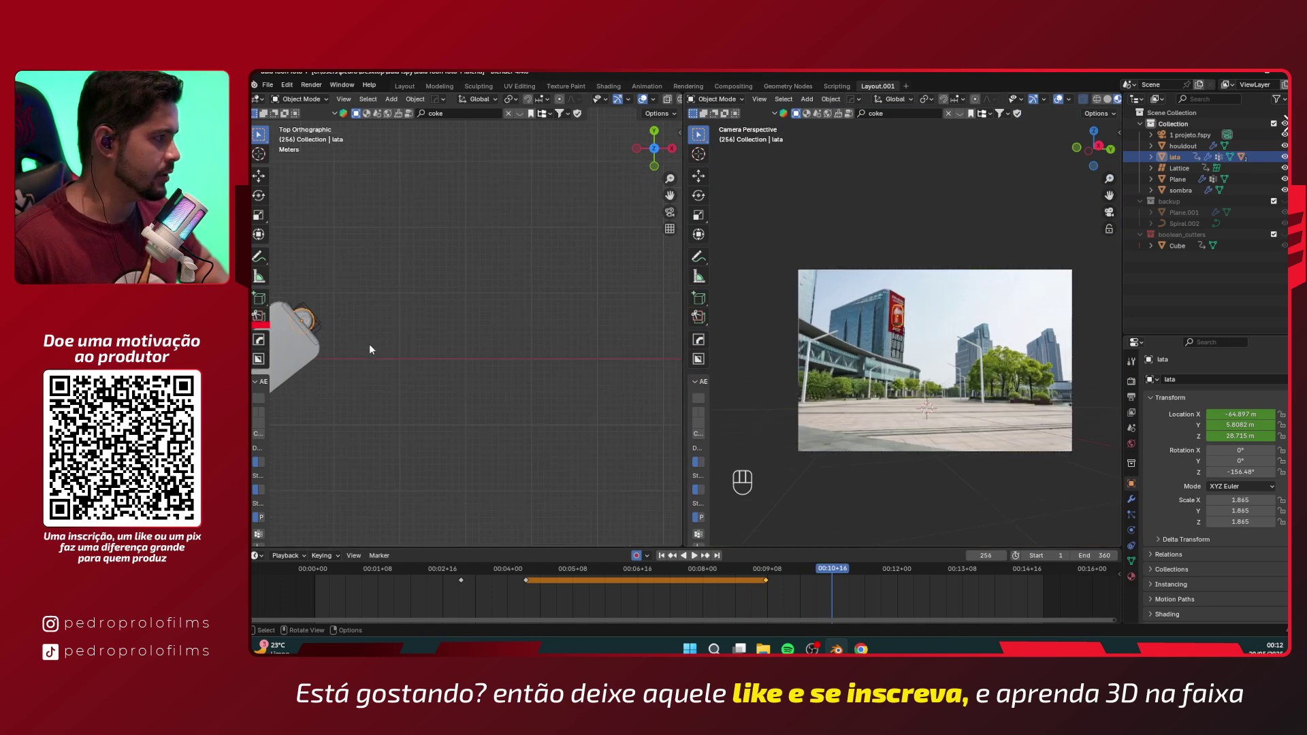
middle_drag(369, 345, 411, 316)
key(g)
key(z)
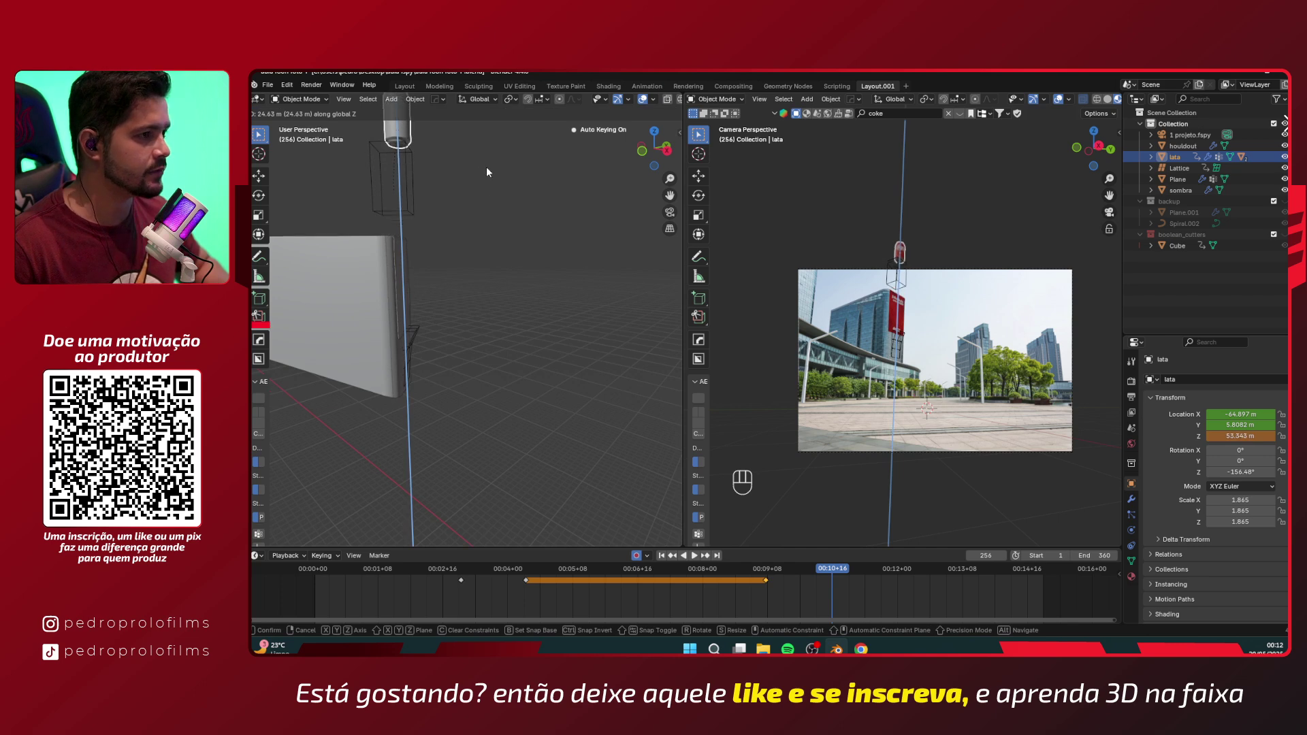
click(486, 167)
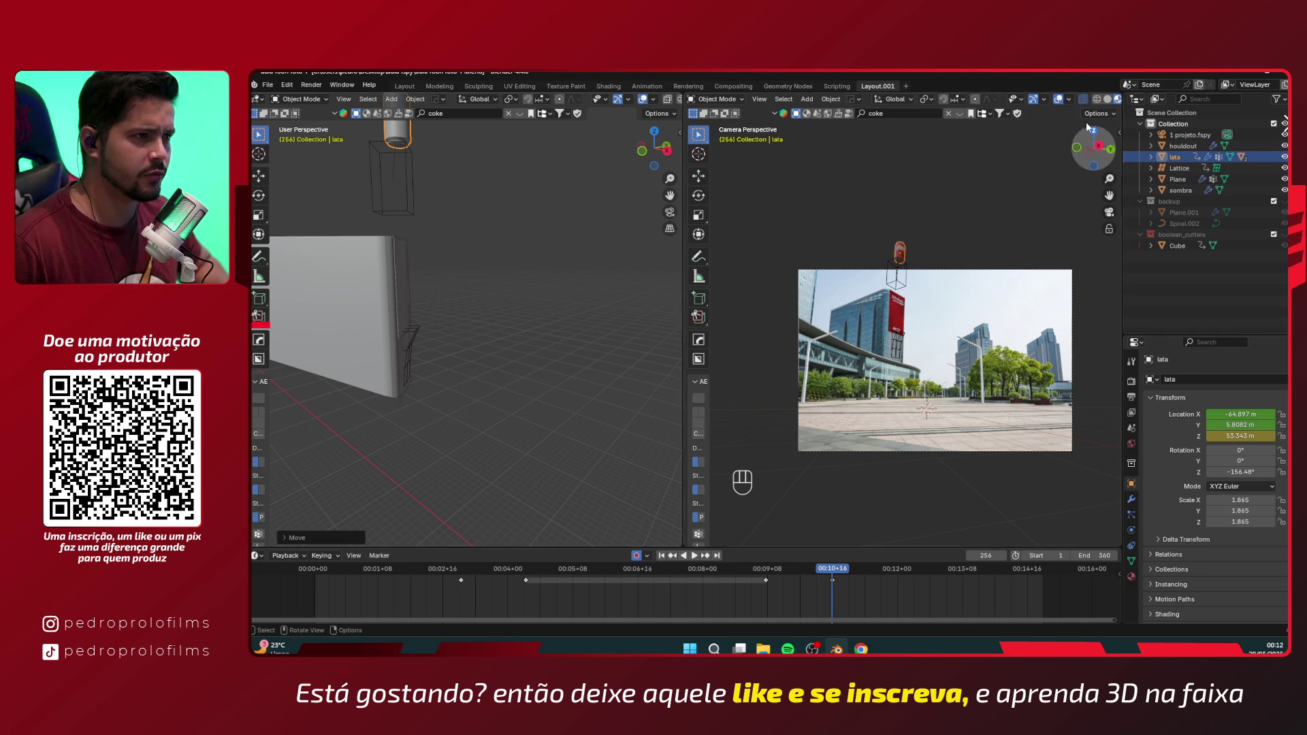
click(1059, 99)
click(1059, 100)
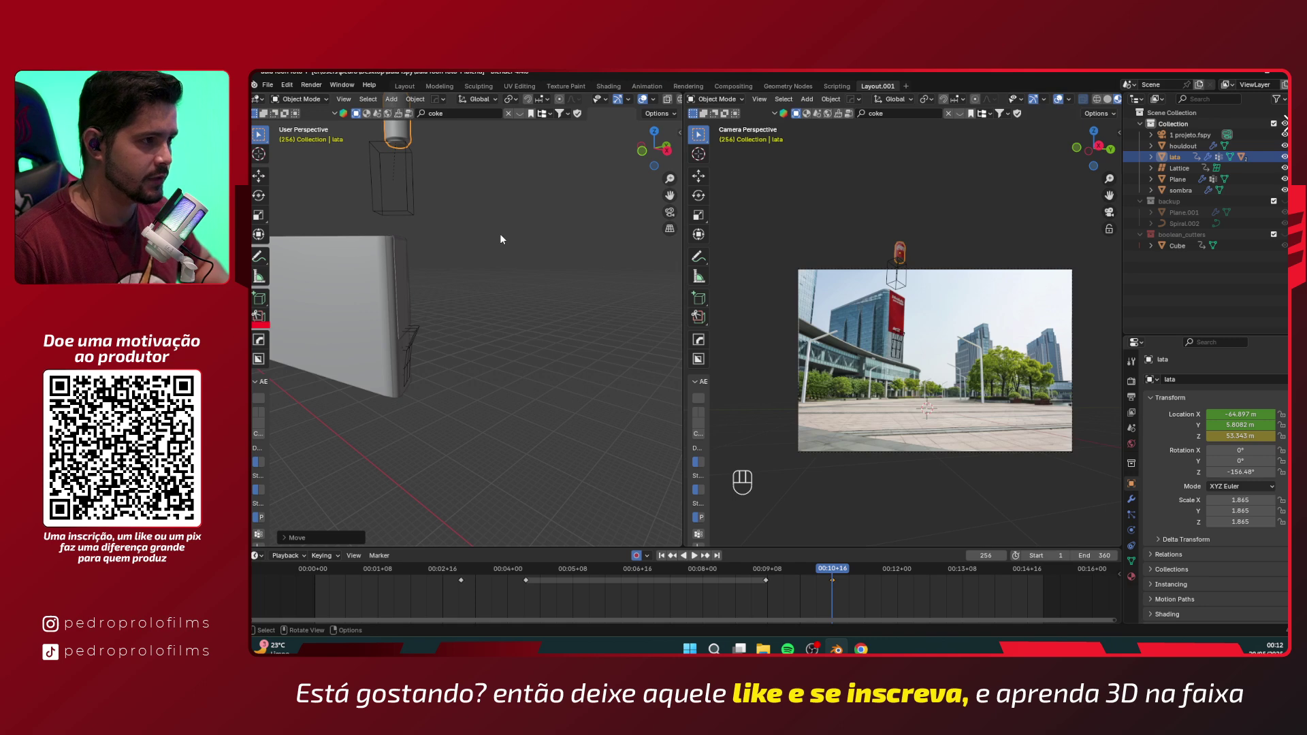
- At frame 273, move the raised can horizontally in top view to near the world origin, about X 0.32 m, Y 0.29 m
drag(766, 574, 872, 562)
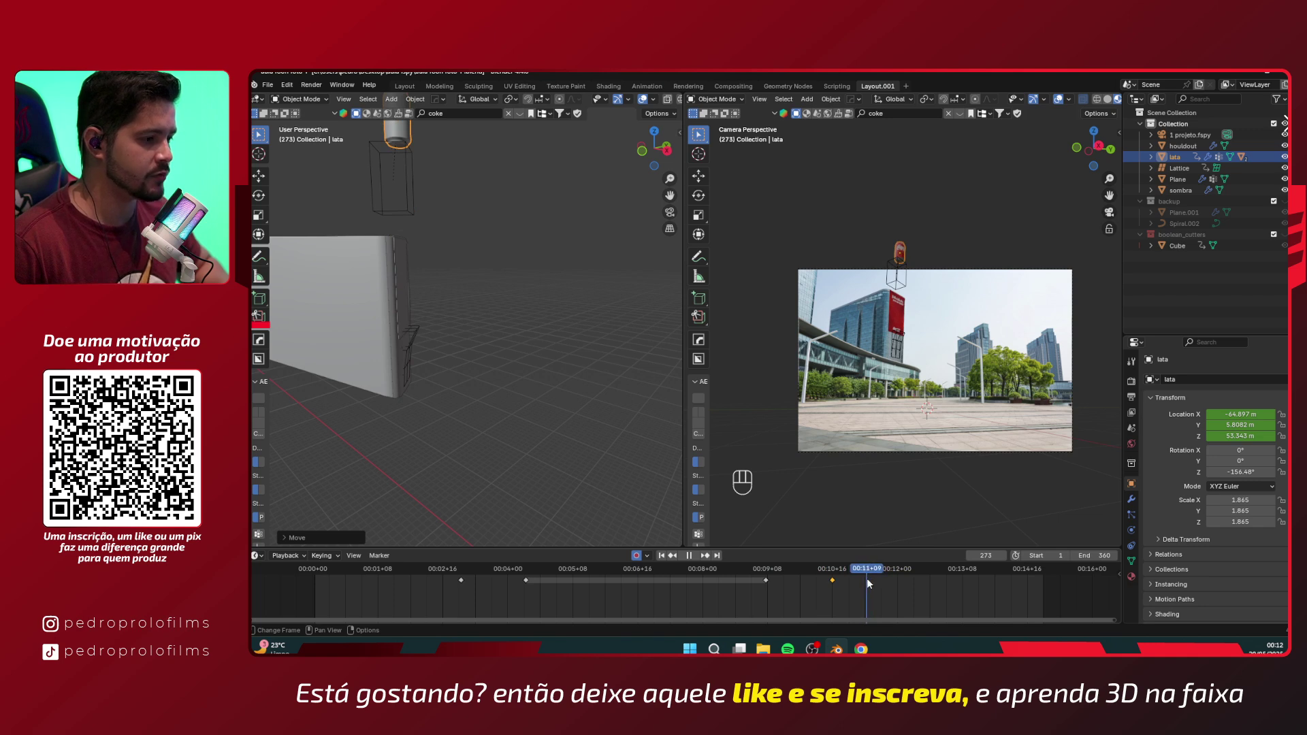
drag(867, 578, 868, 578)
scroll(533, 361, down, 4)
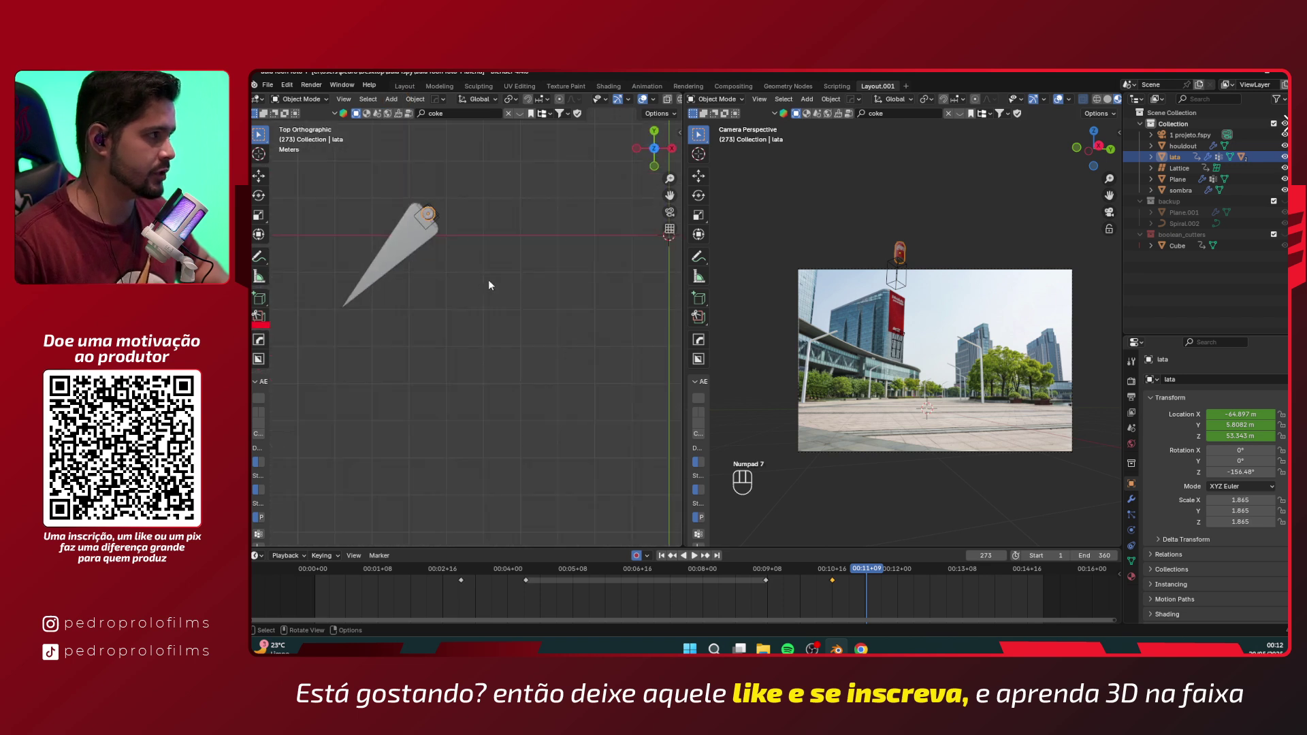
key(KP_7)
key(g)
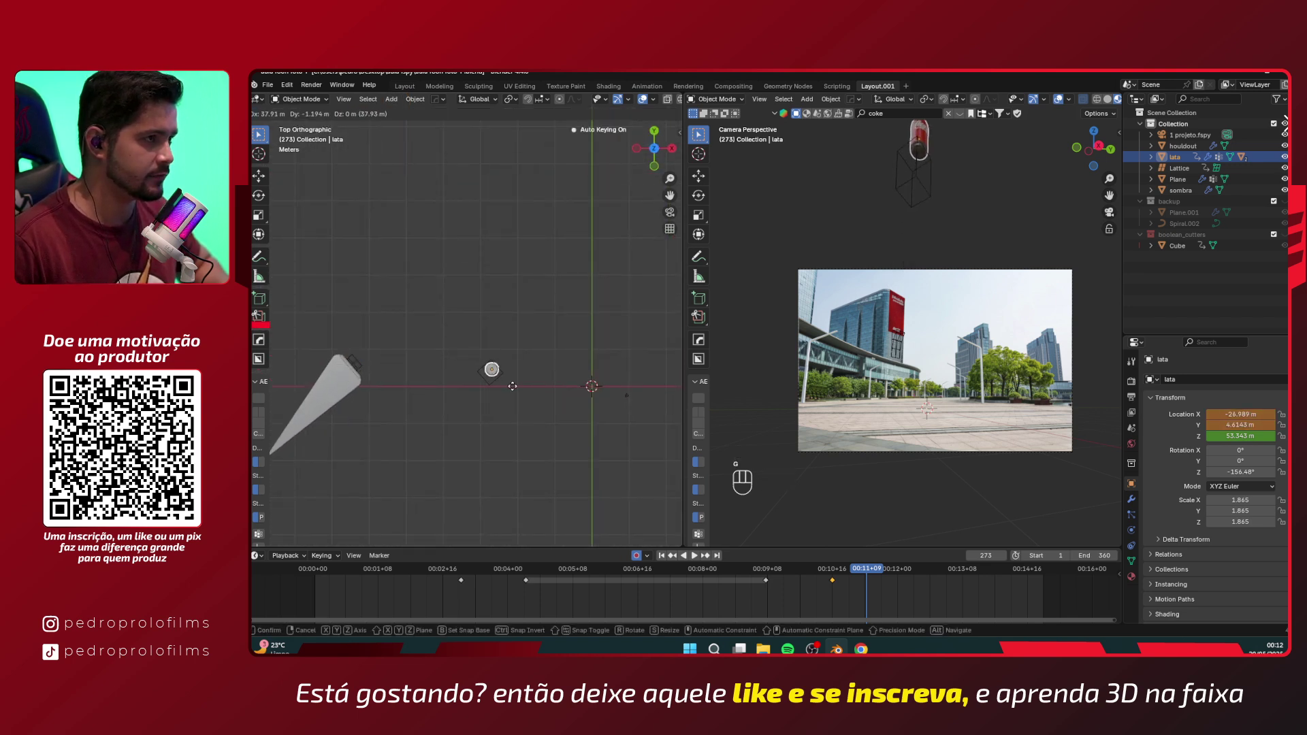
click(535, 386)
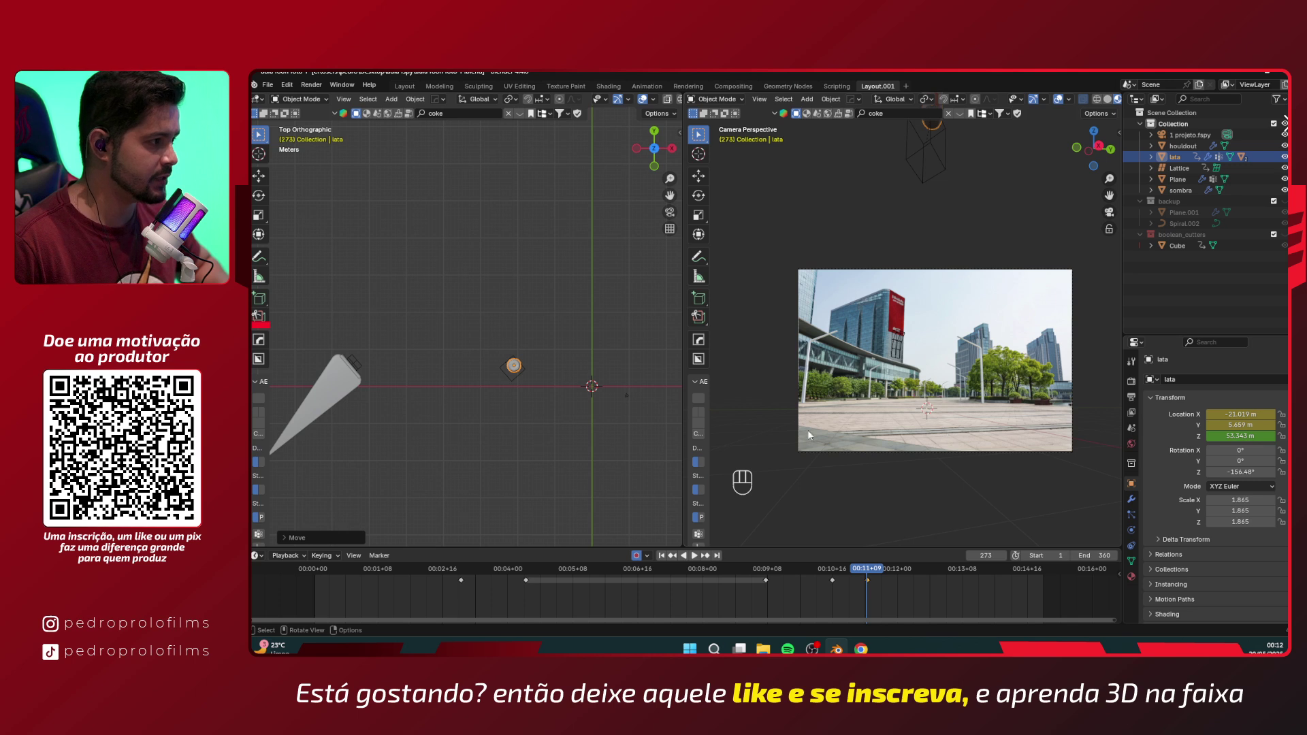
key(g)
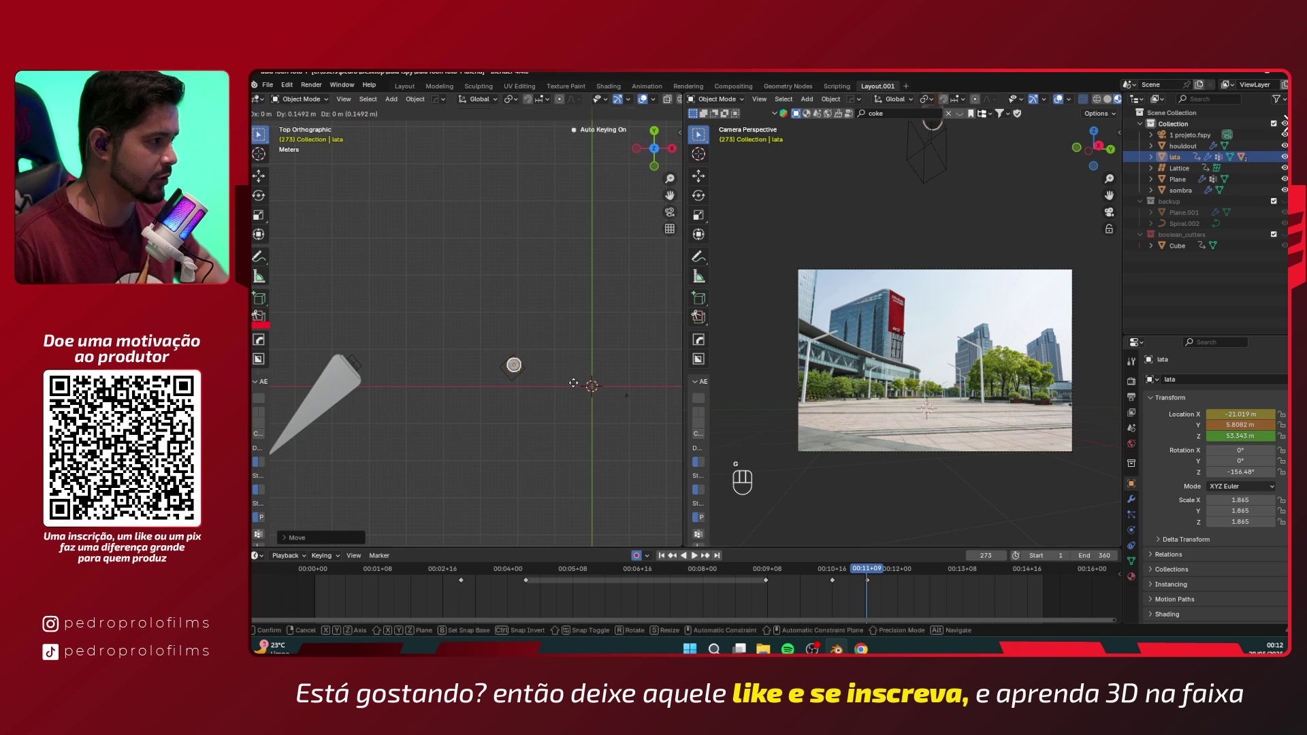
click(617, 395)
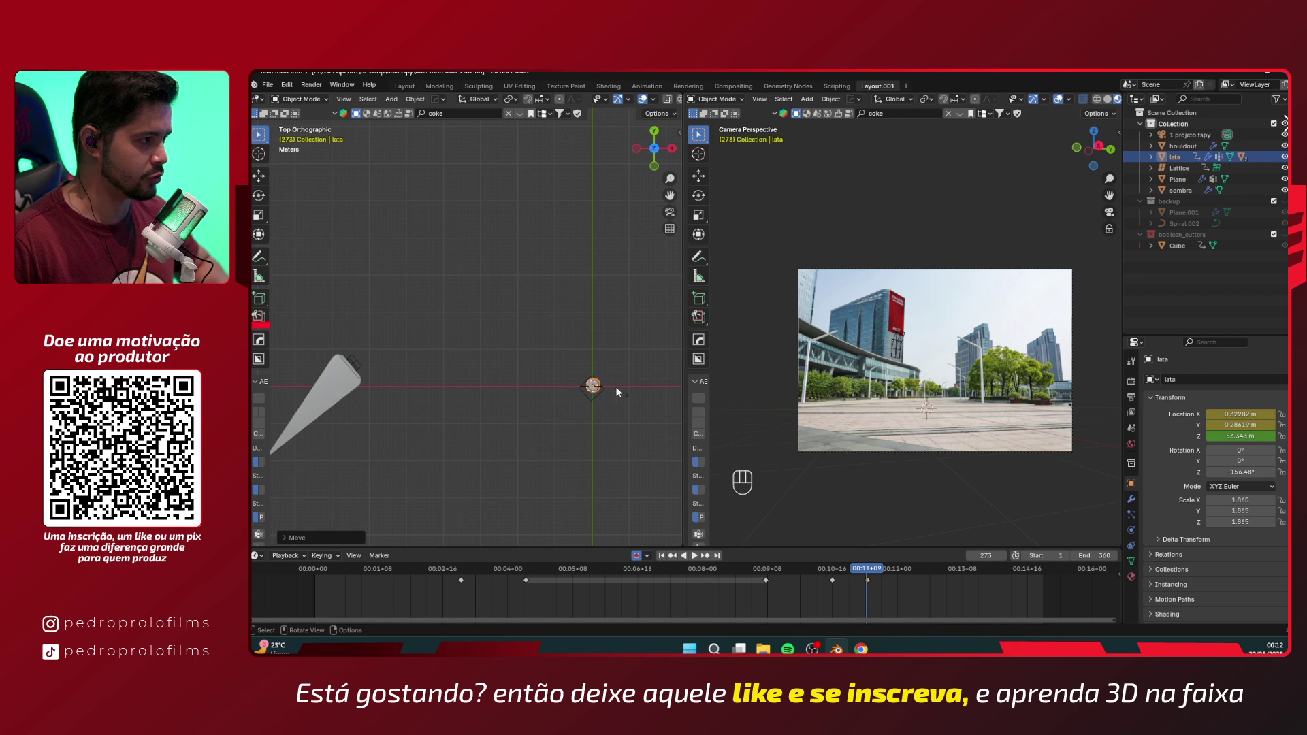
- At frame 284, lower the can along Z into the camera view over the plaza, to a Z location of about 3.35 m
scroll(960, 261, down, 4)
scroll(922, 299, up, 2)
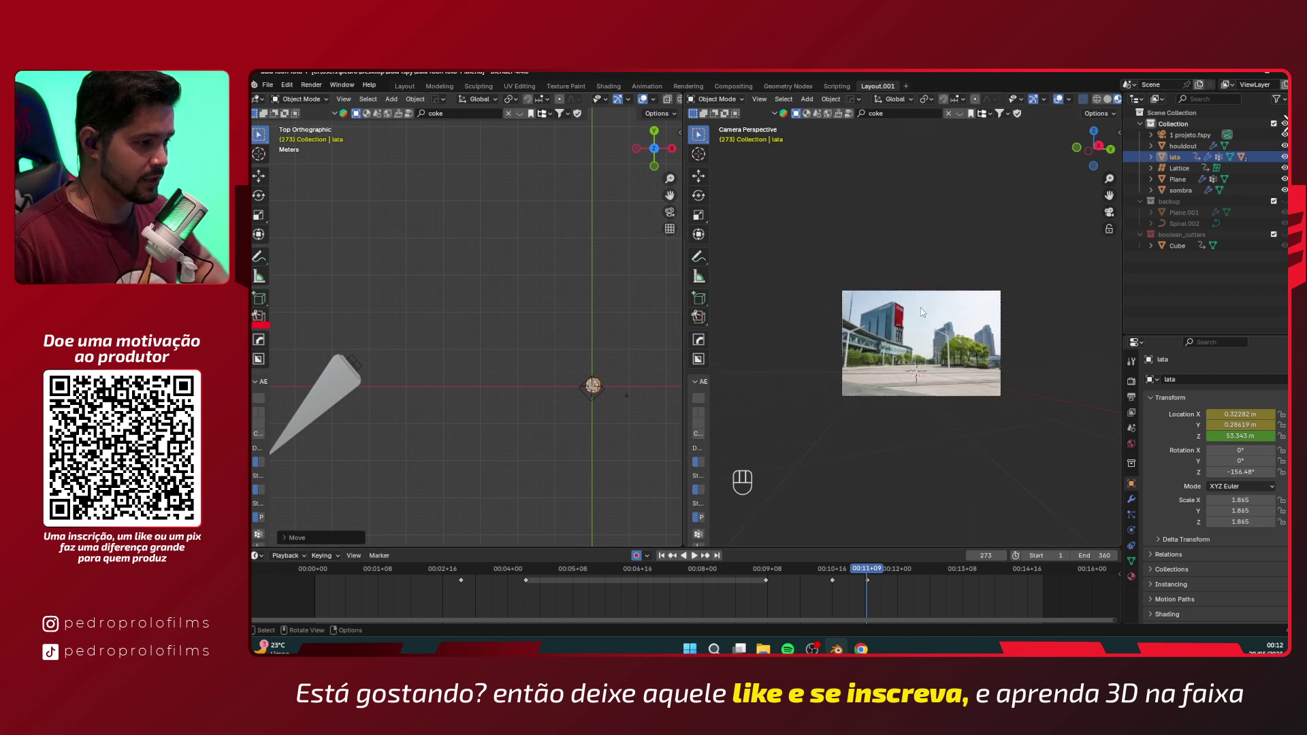
click(889, 575)
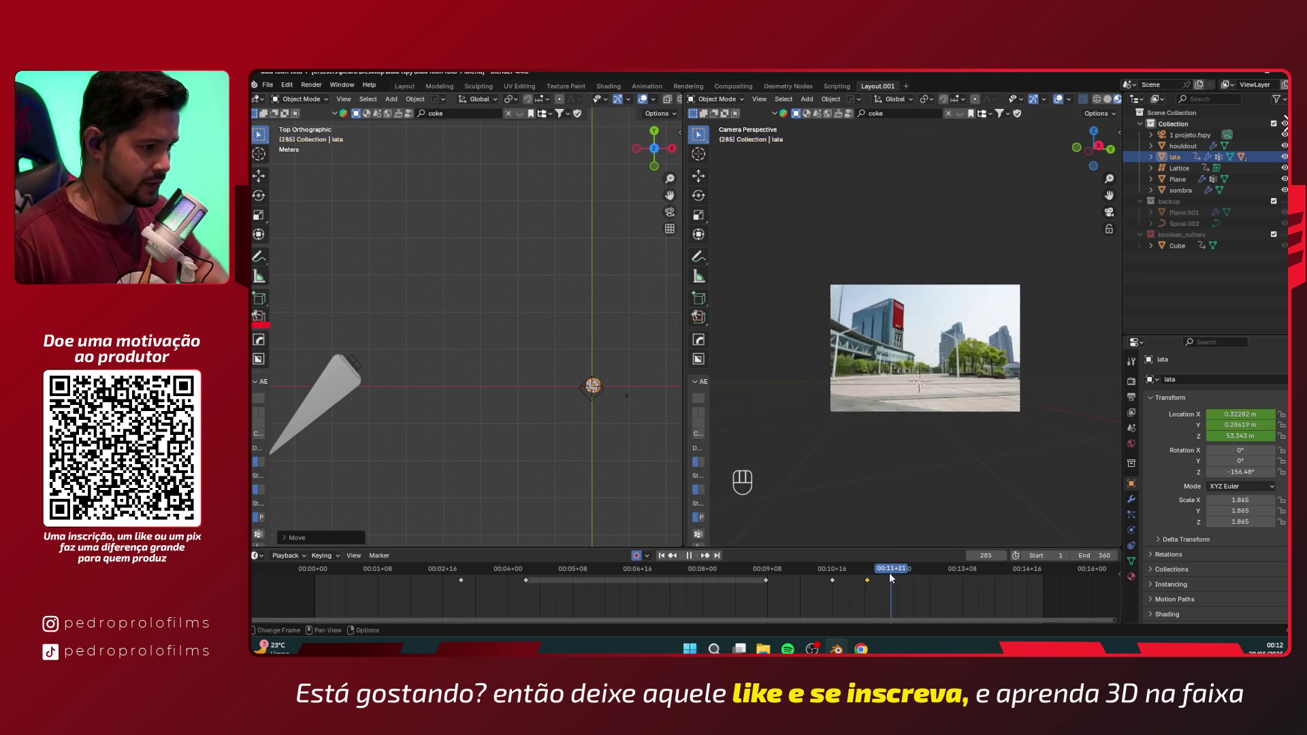
key(g)
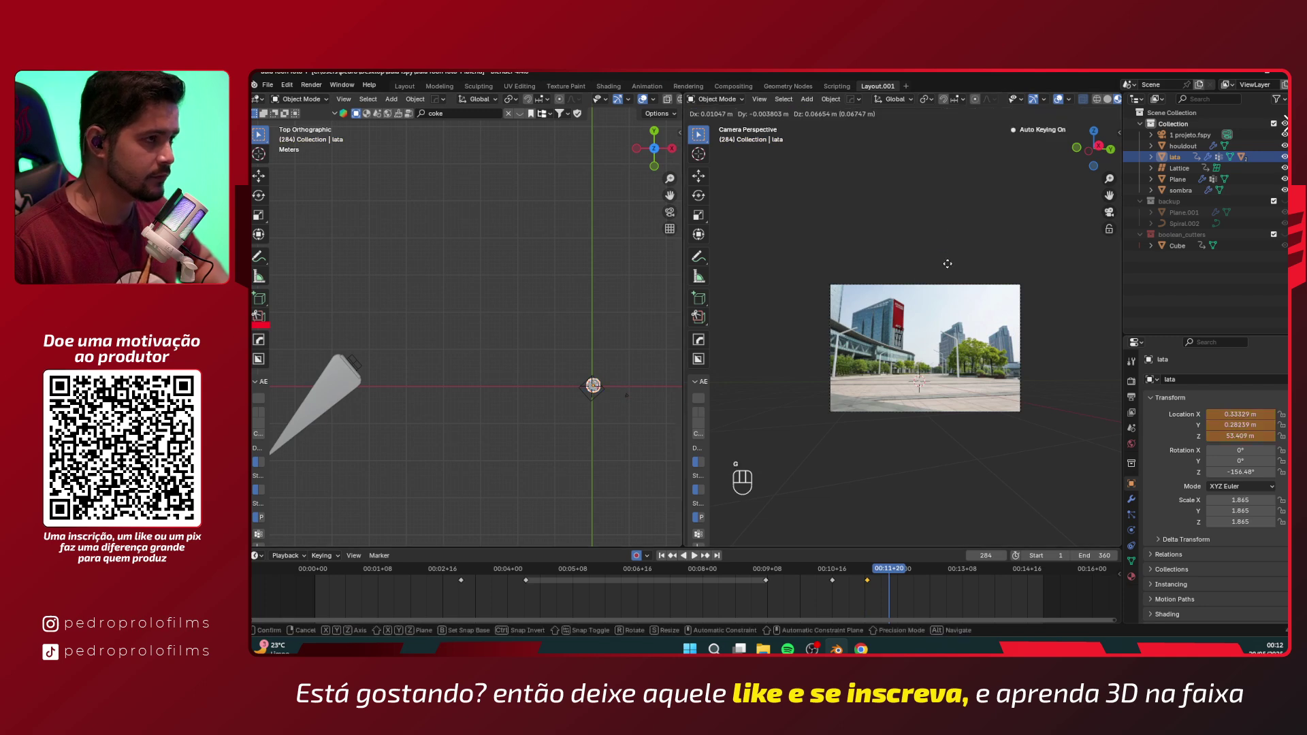
key(z)
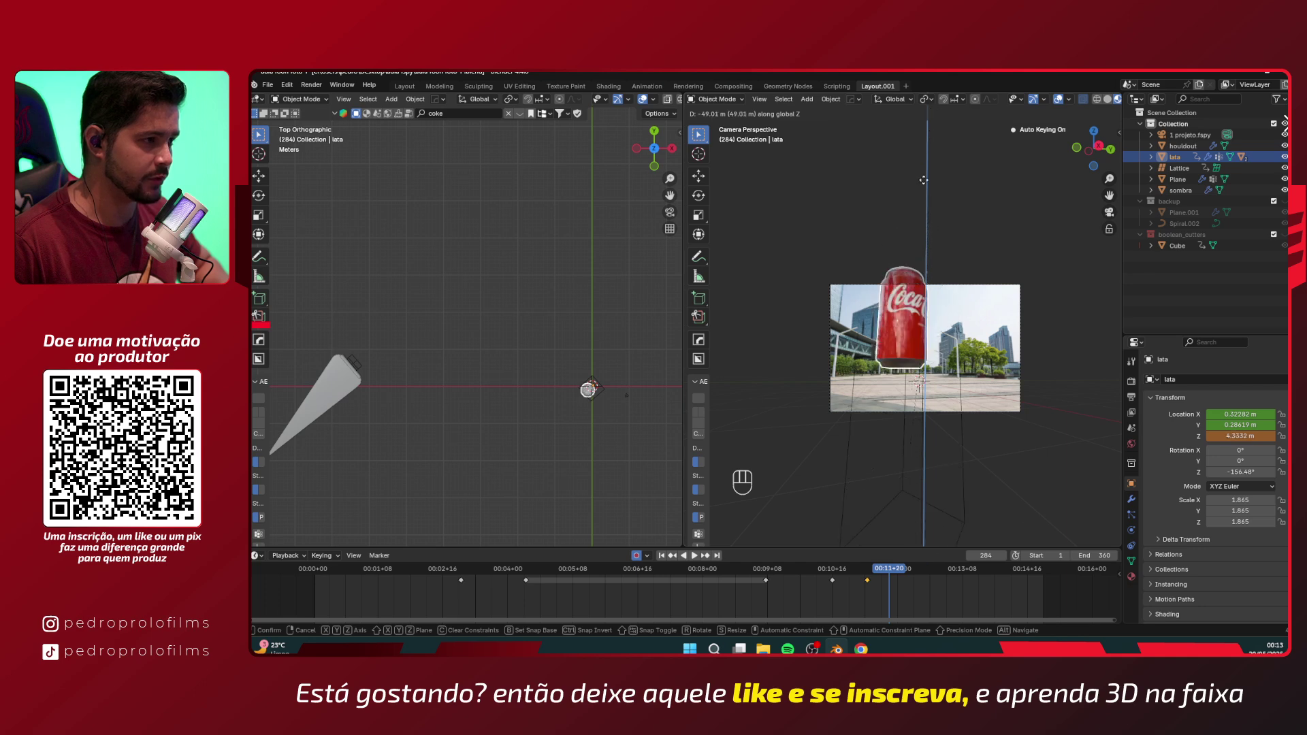
click(922, 196)
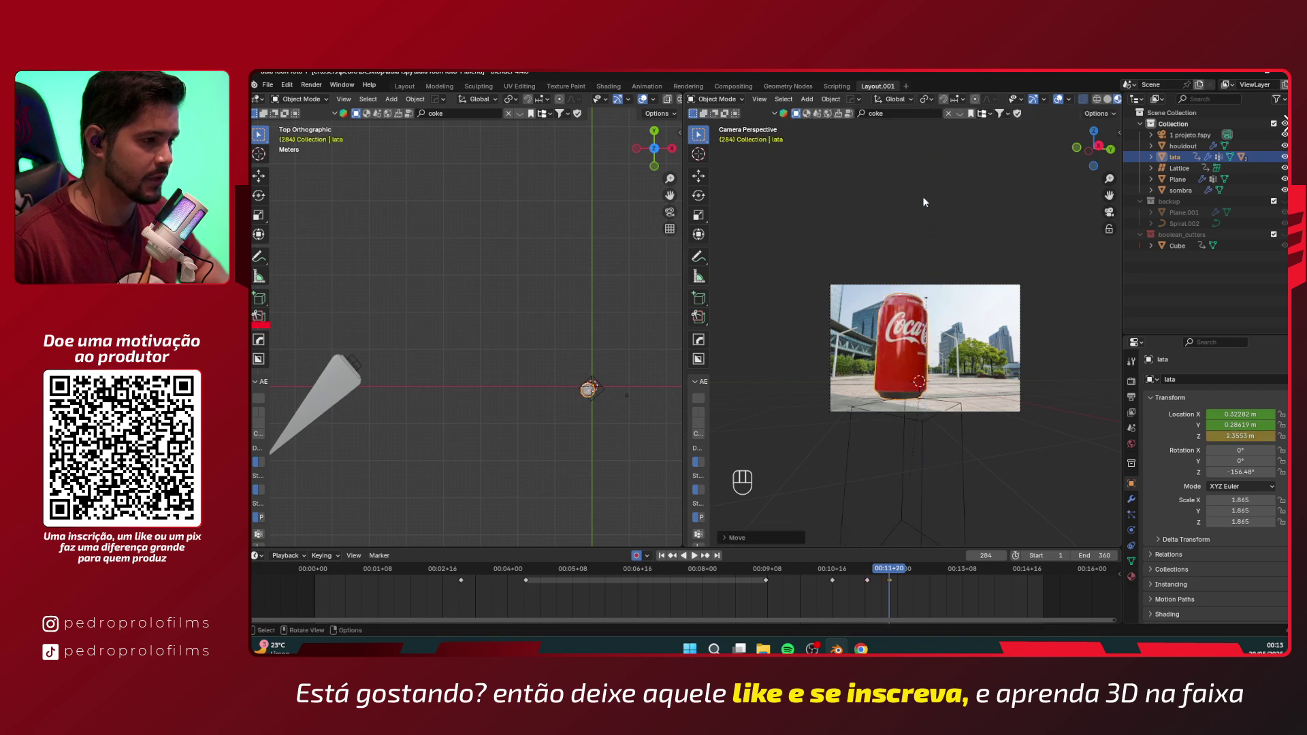
key(Home)
key(g)
key(z)
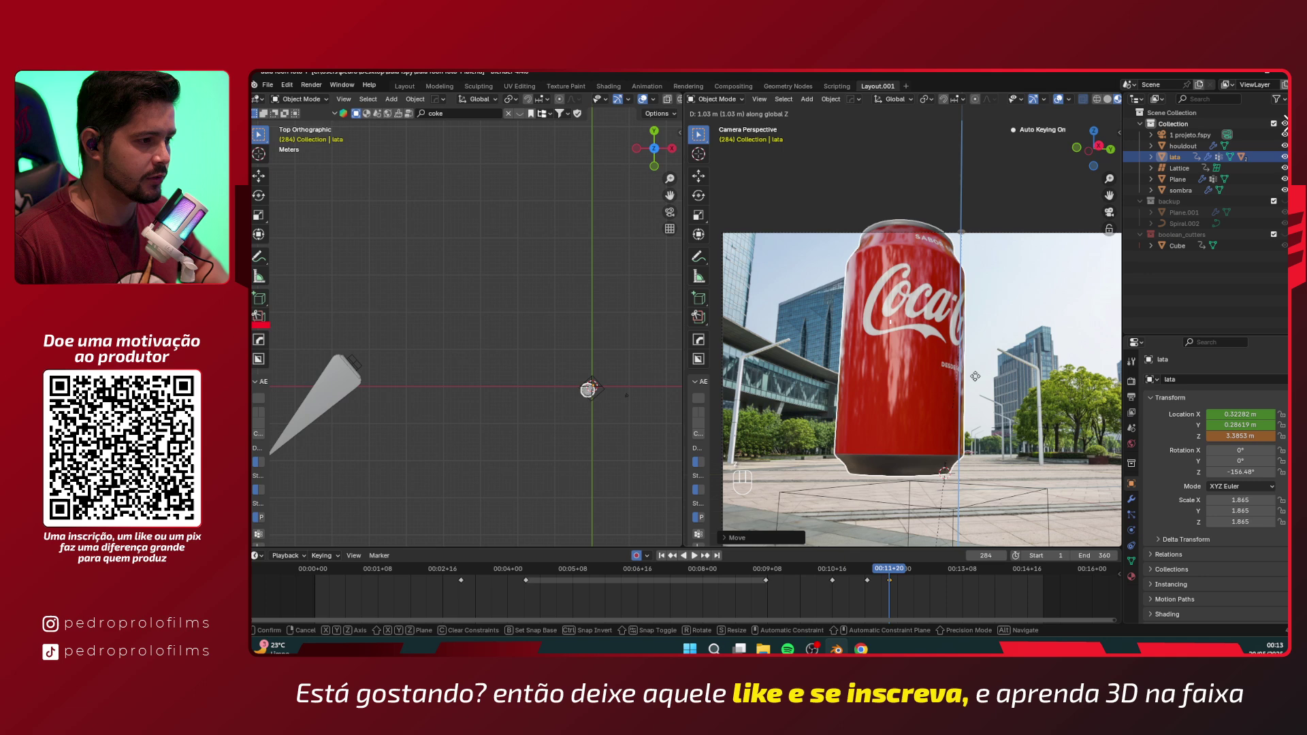
click(1017, 389)
- Delete the Cylinder object beside the can's top rim
scroll(1017, 390, up, 4)
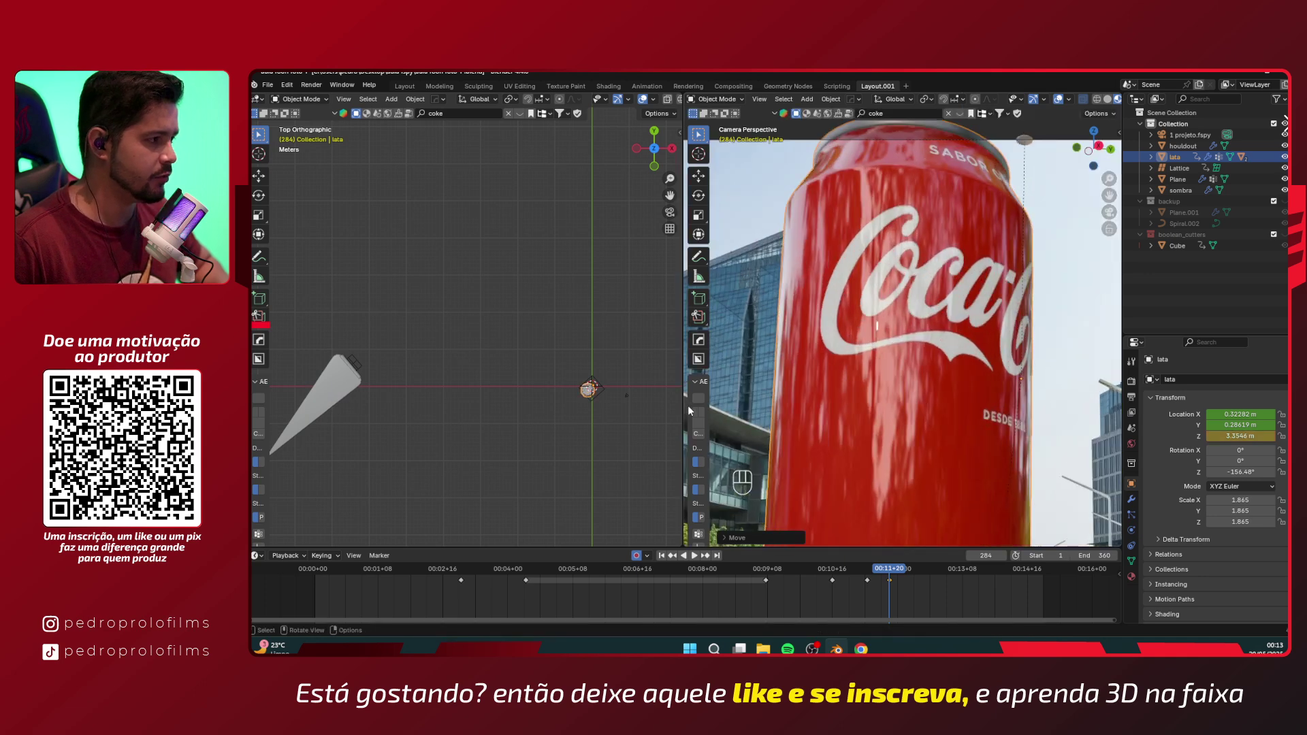
scroll(875, 390, down, 4)
shift+middle_drag(906, 389, 860, 329)
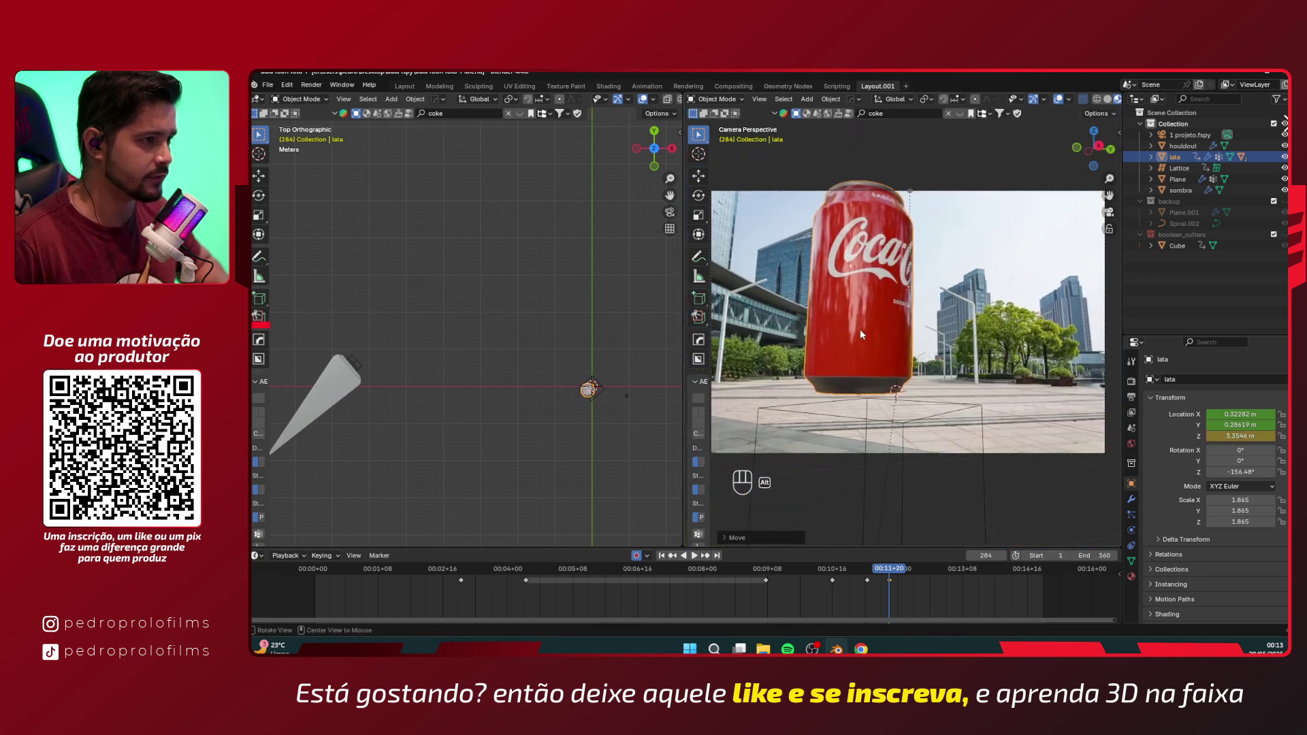
scroll(558, 406, up, 2)
scroll(559, 405, up, 1)
shift+middle_drag(670, 467, 509, 368)
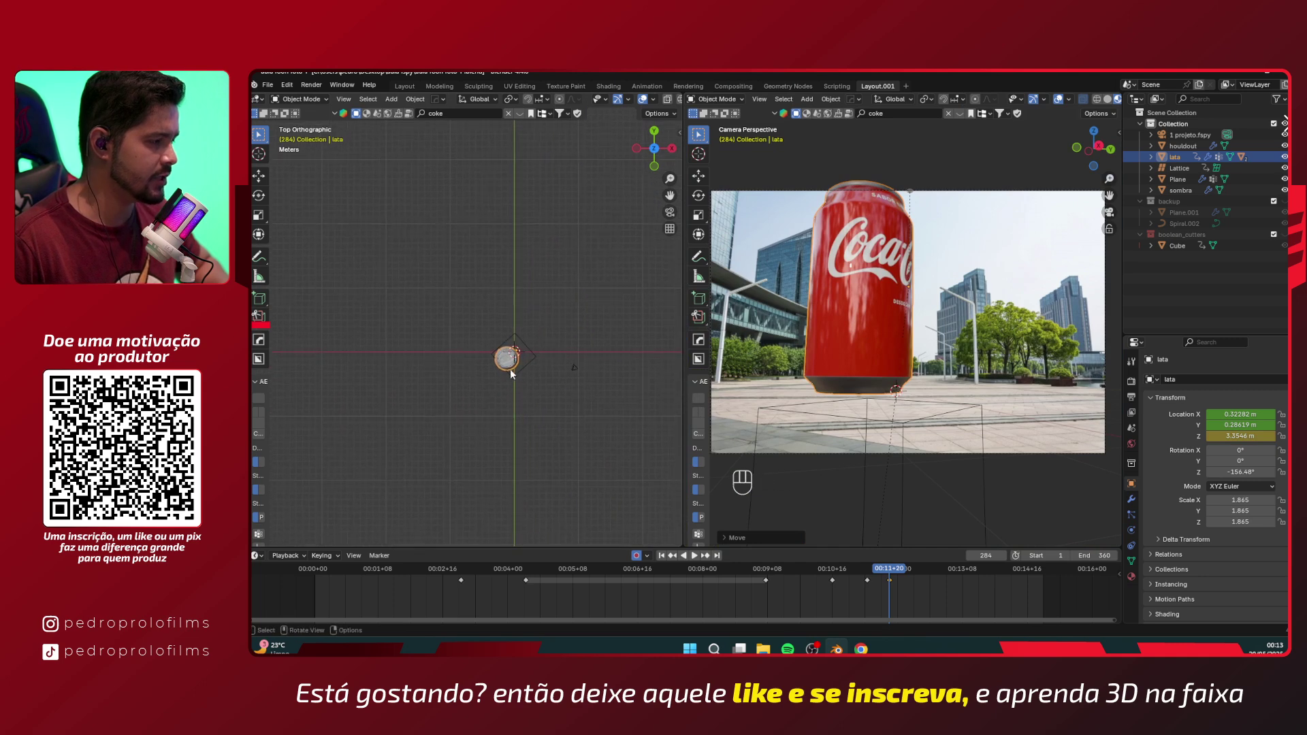
scroll(514, 360, up, 2)
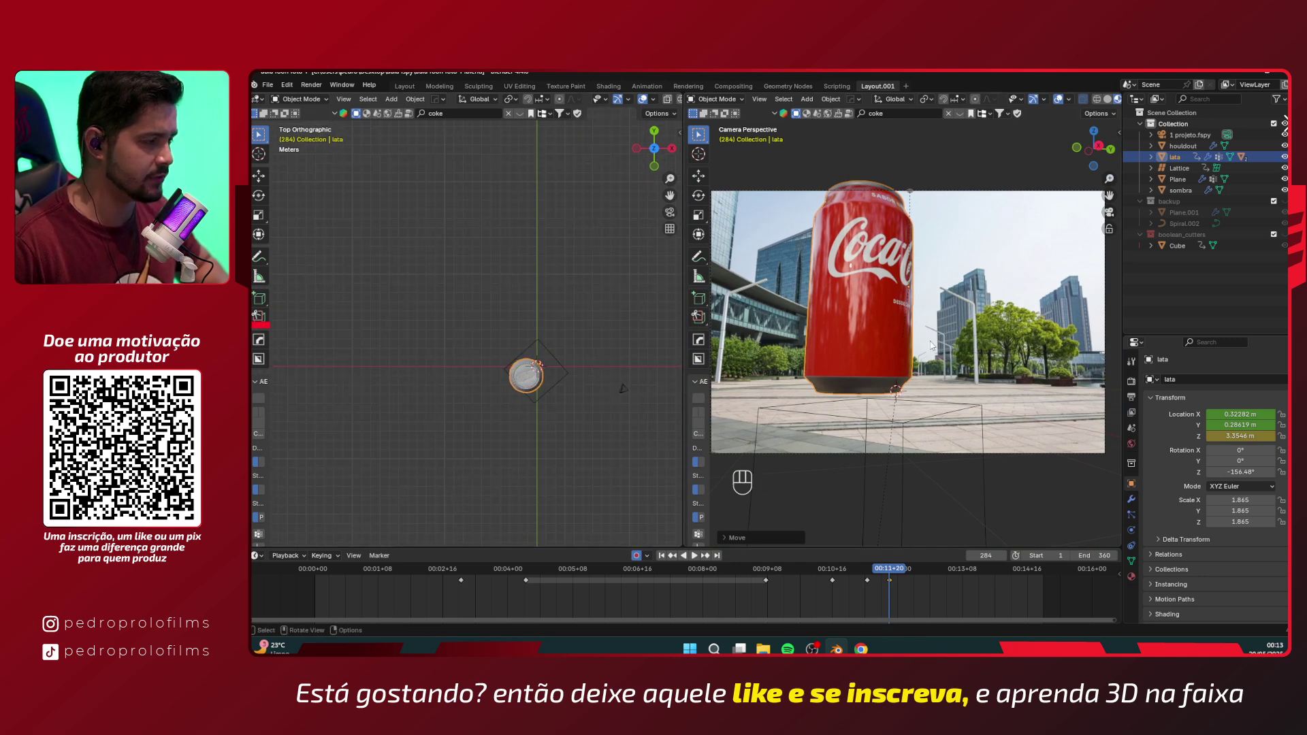
click(911, 197)
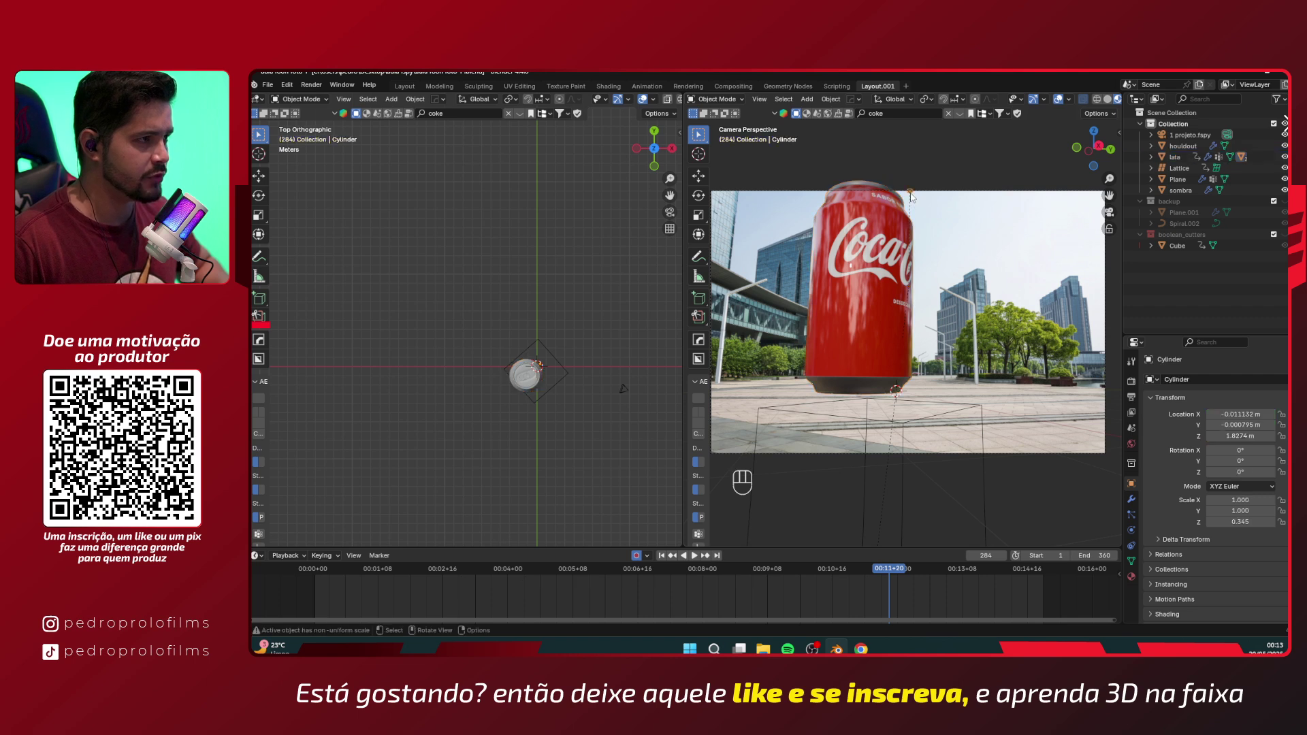
key(x)
click(996, 198)
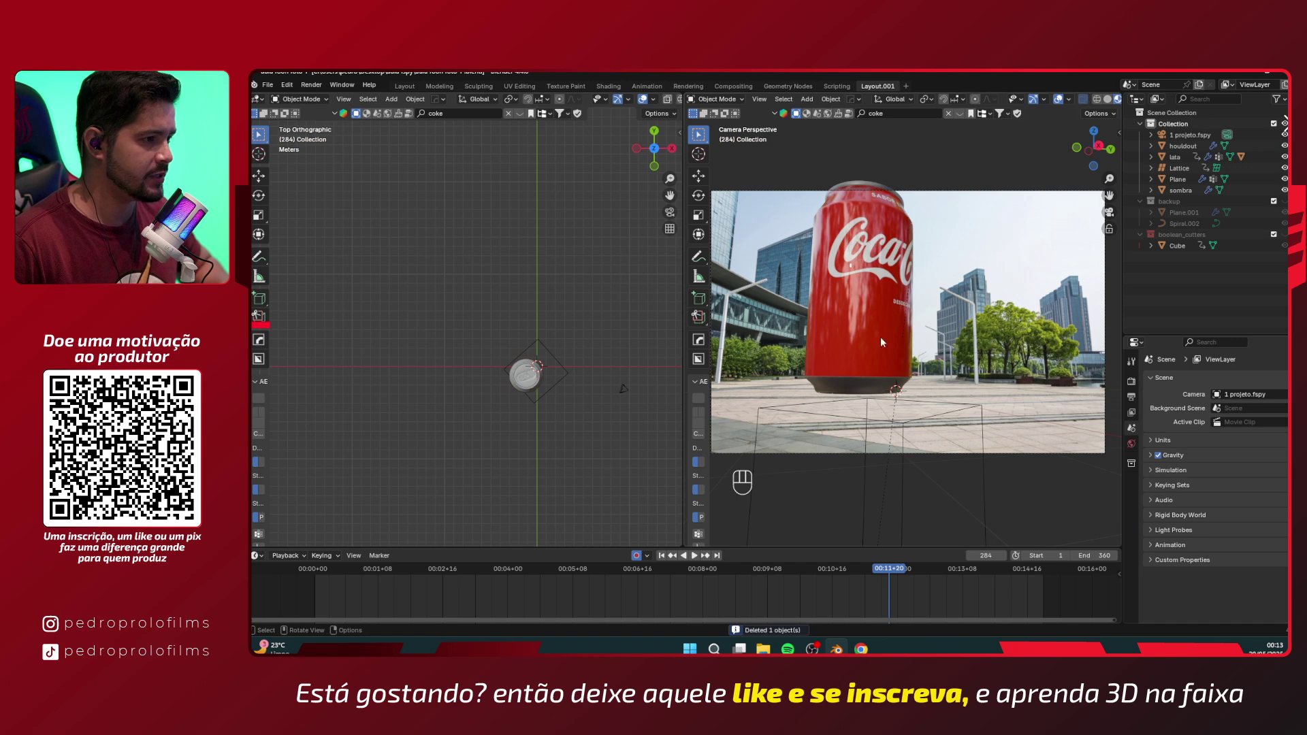
- Scale the can down to about 1.078 at frame 284 and lower it along Z to about 2.43 m
click(871, 292)
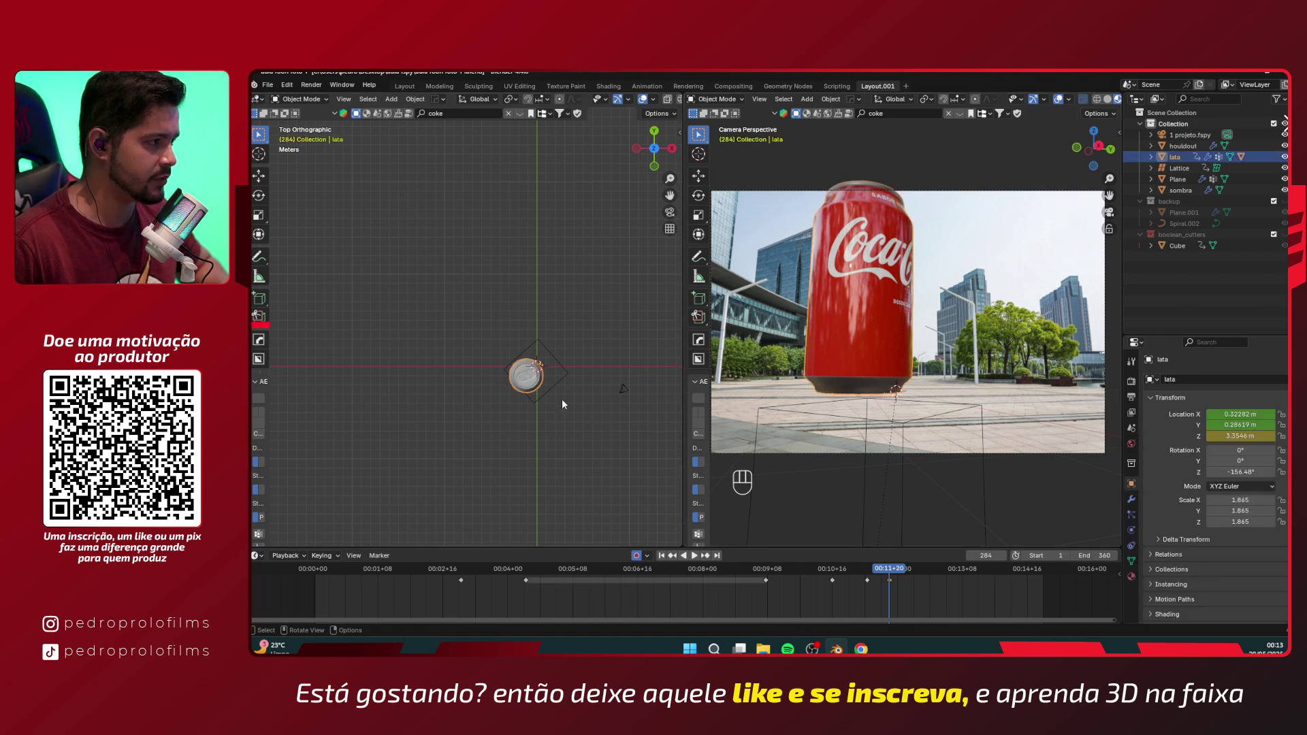
scroll(919, 449, down, 2)
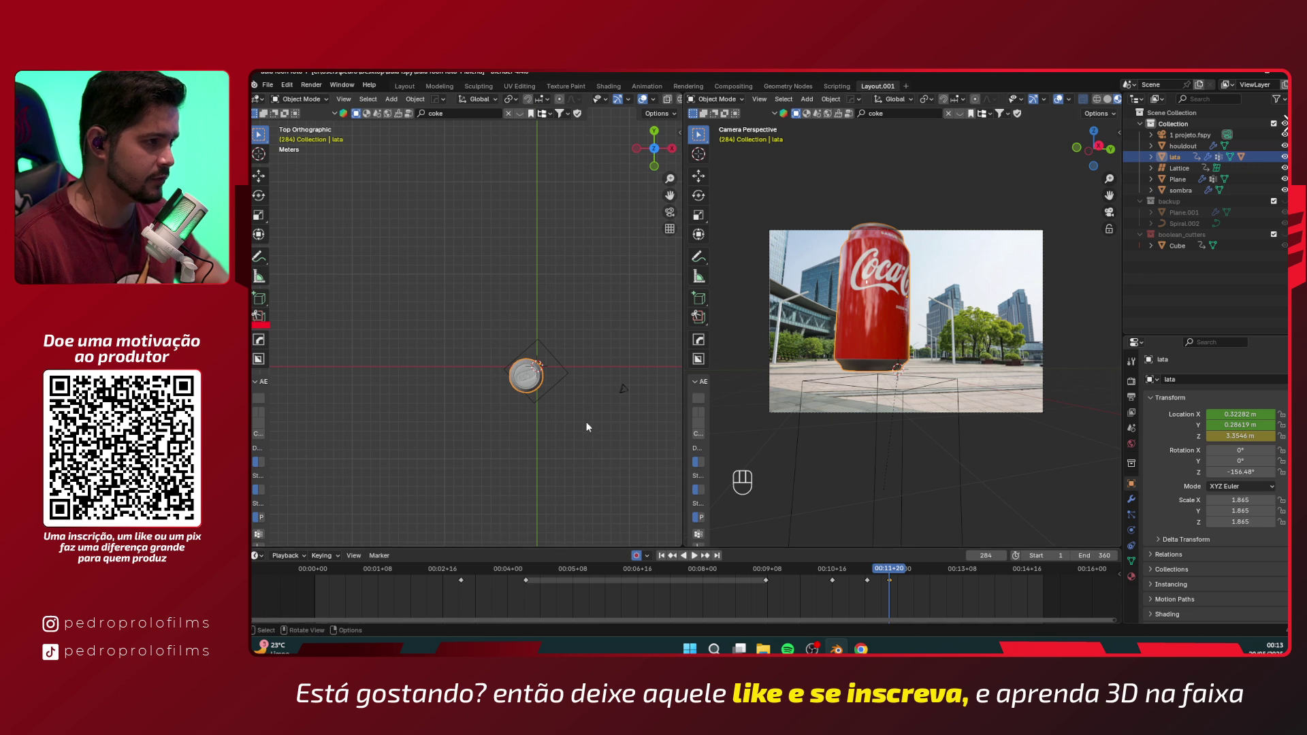
key(s)
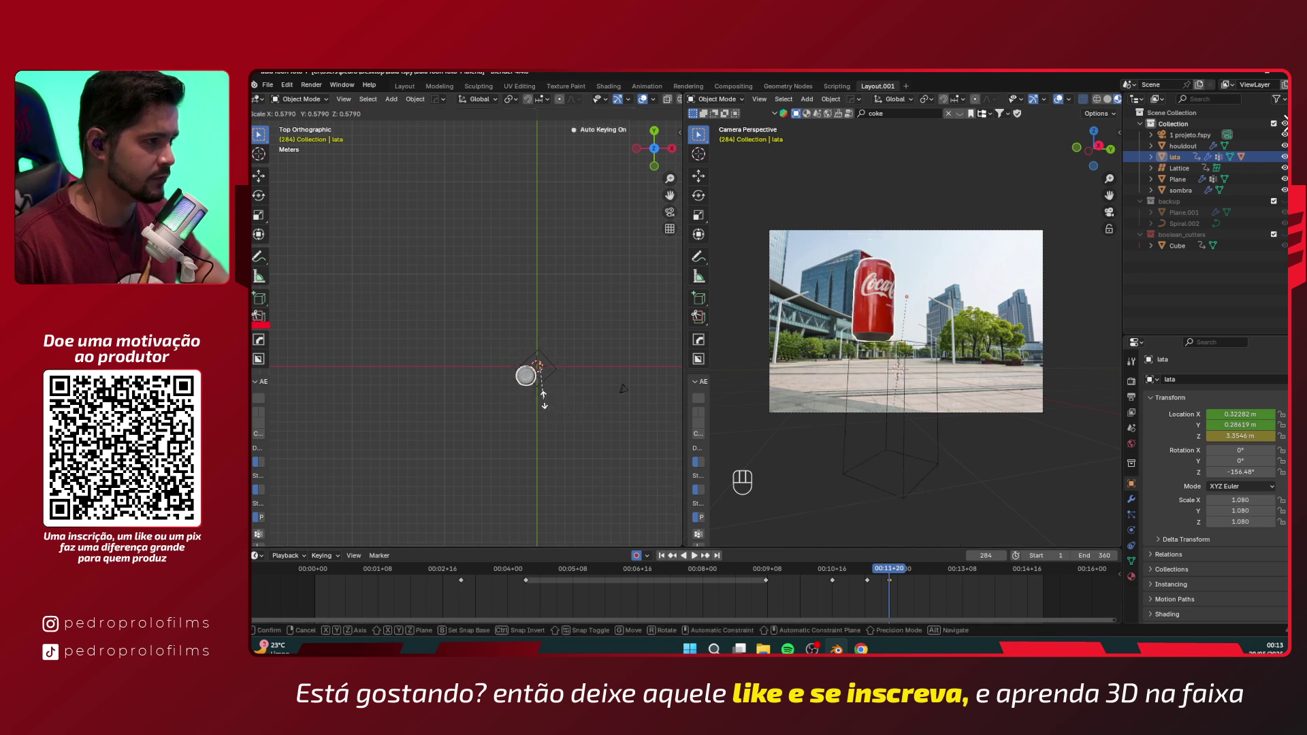
click(544, 400)
key(g)
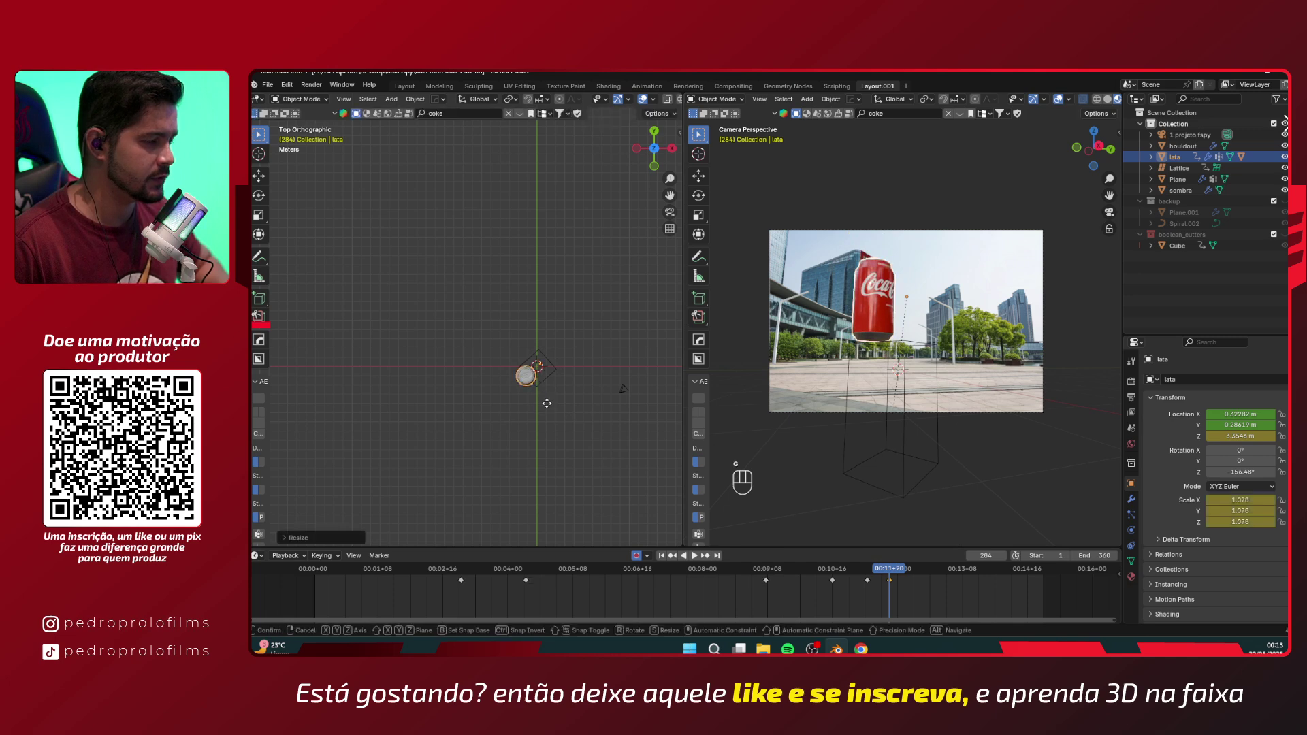
key(z)
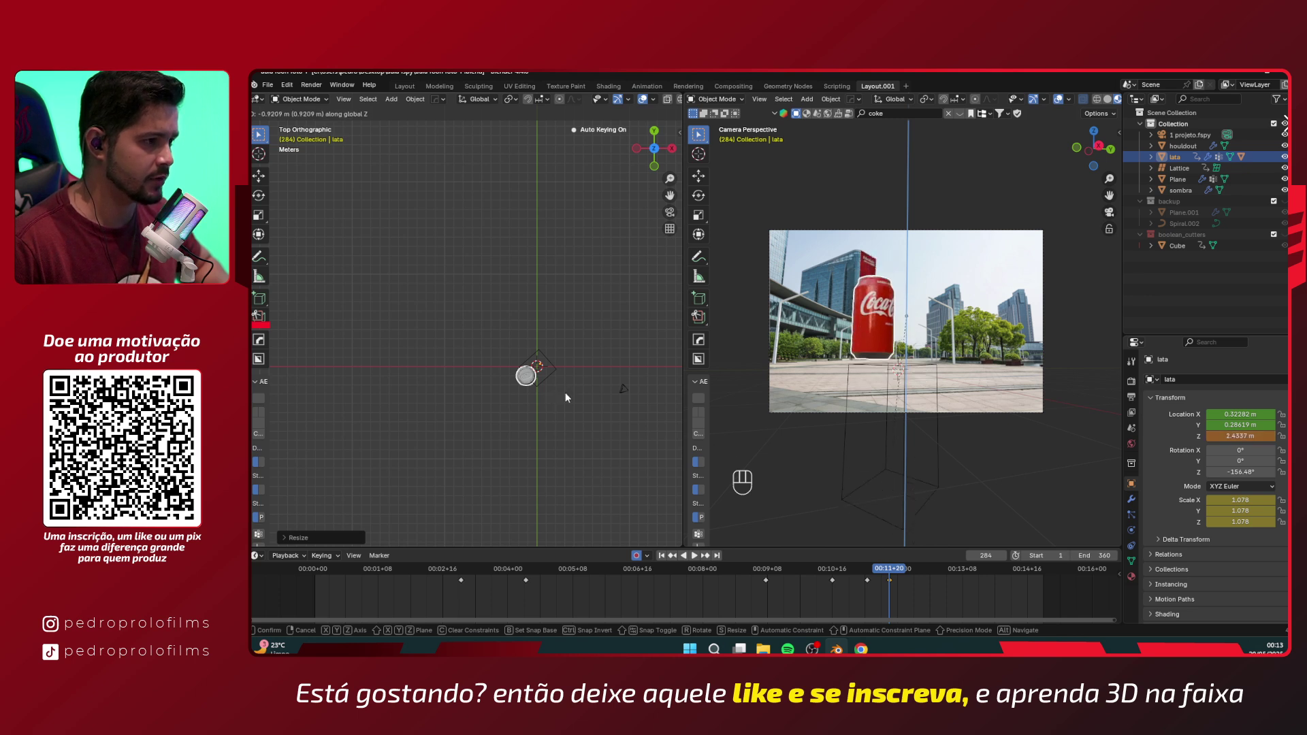
click(565, 393)
- At frame 284, lower the can along Z in front view to a Z location of about 2.02 m
middle_drag(565, 392, 557, 356)
key(KP_1)
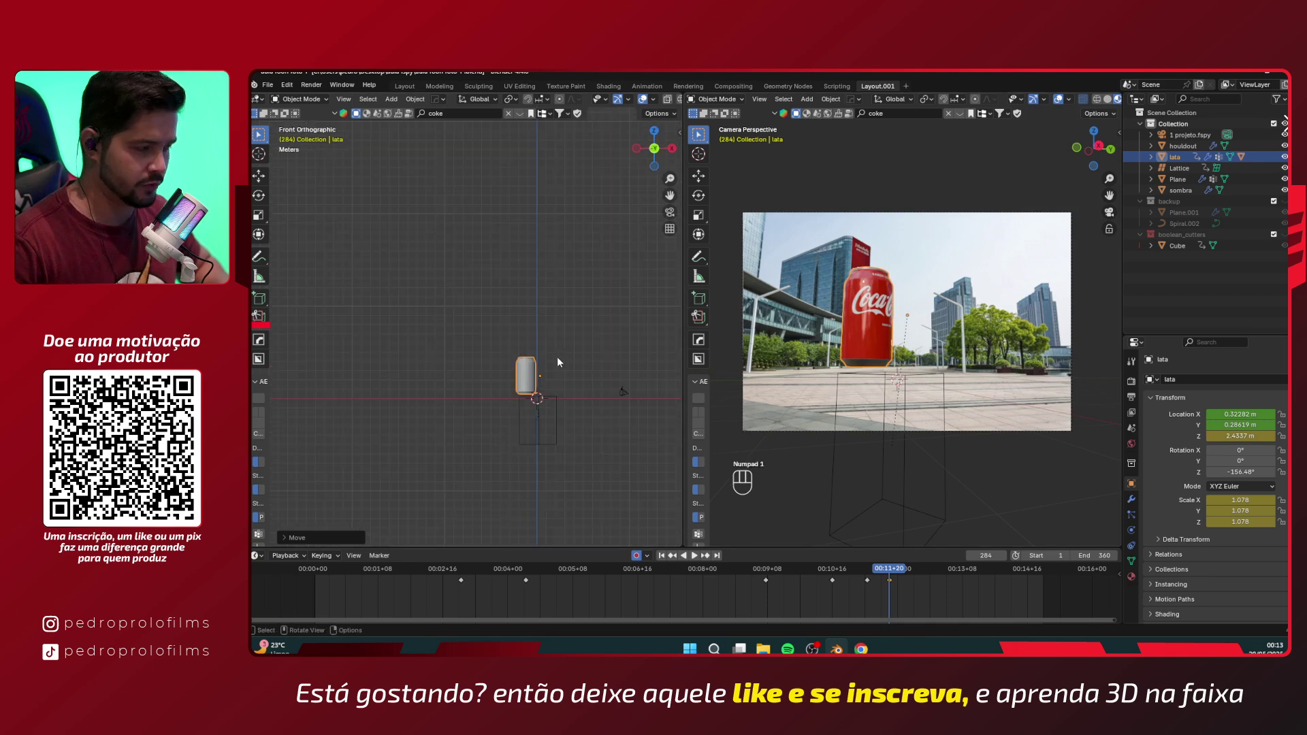
key(KP_3)
key(KP_1)
scroll(565, 457, up, 3)
shift+middle_drag(565, 457, 440, 301)
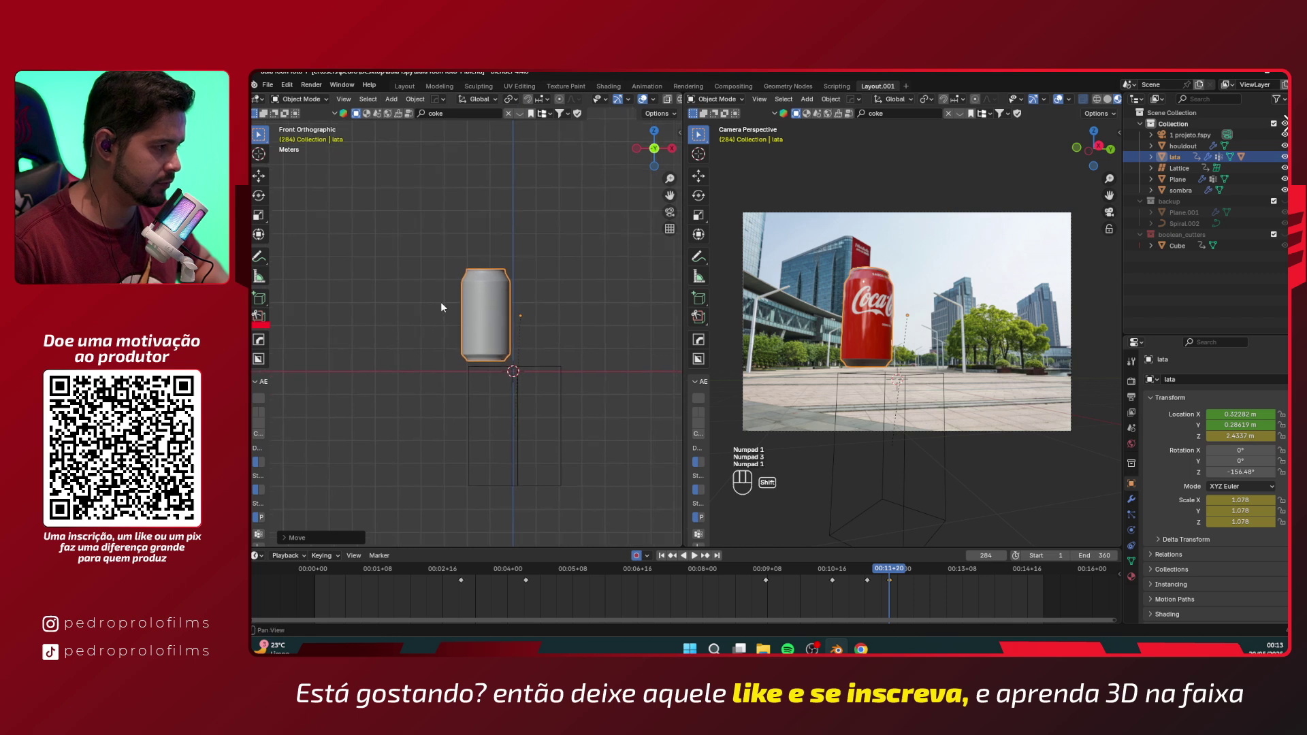
key(g)
key(z)
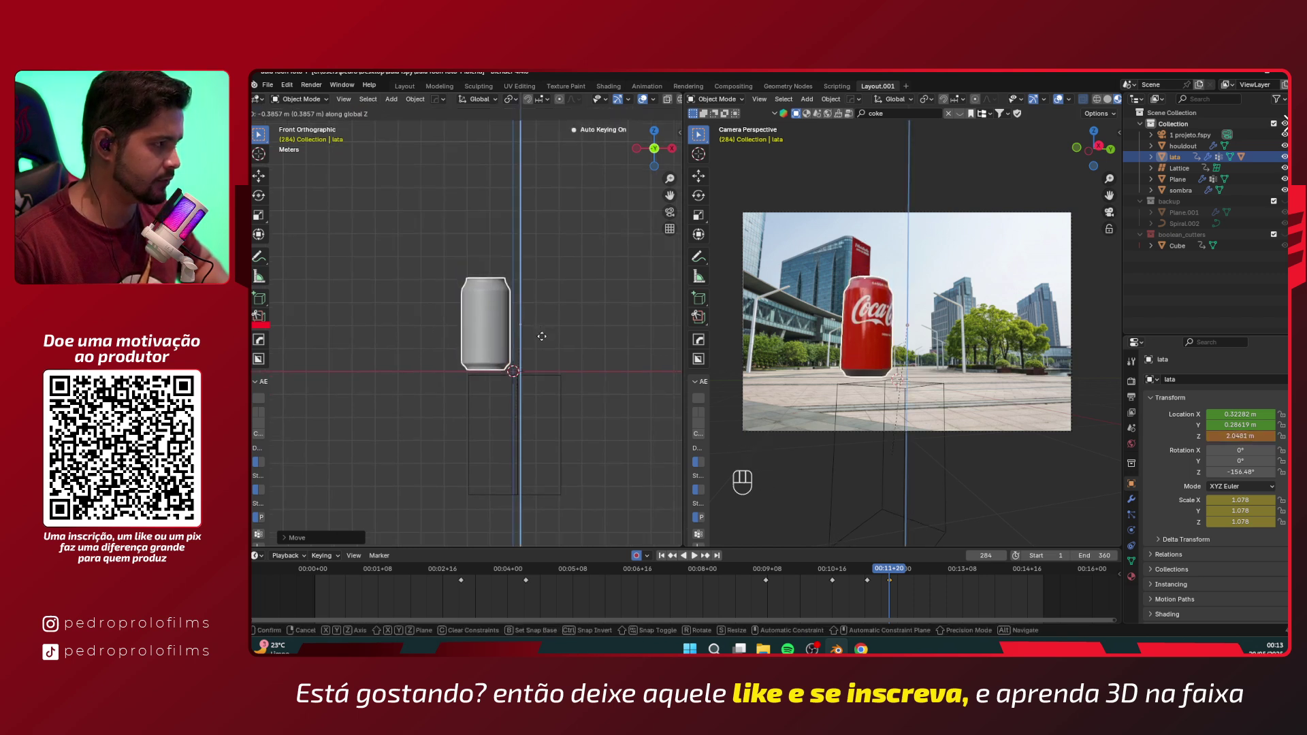
click(735, 381)
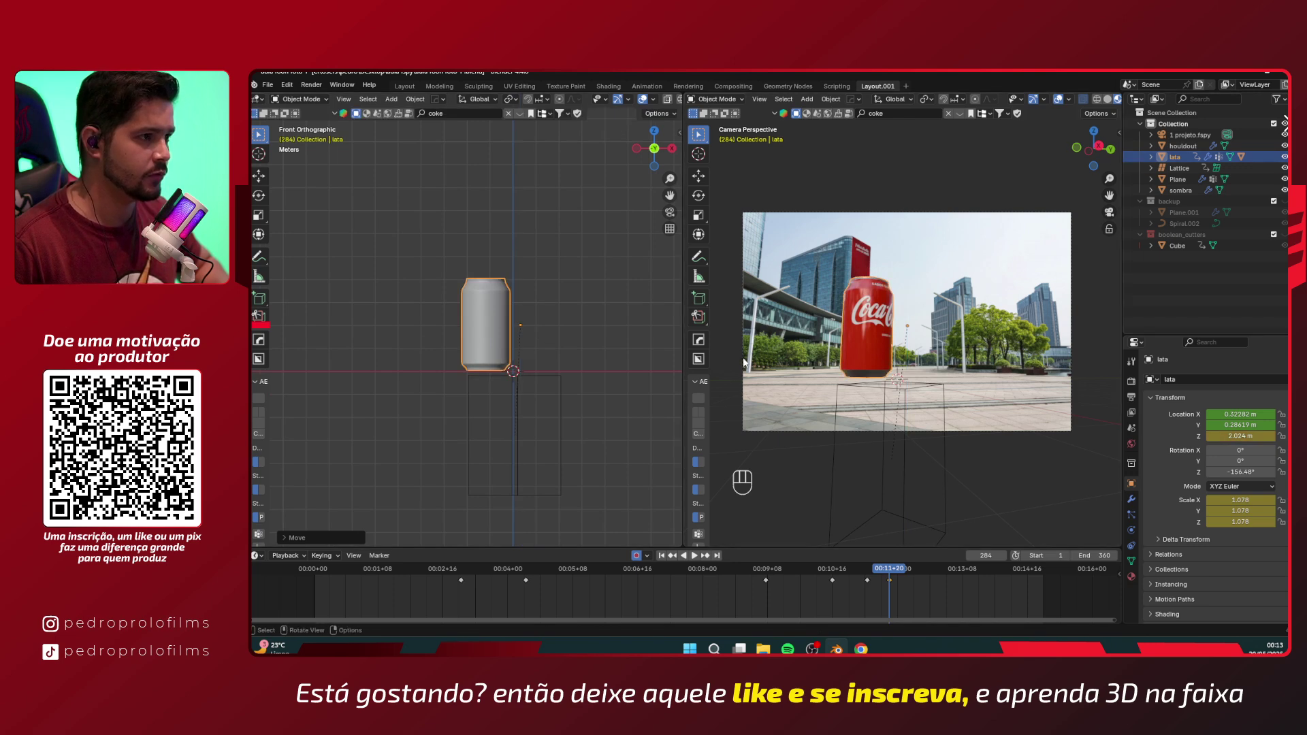
- Shift the can horizontally in top view toward the centre of the camera image, to an X location of about 0.46 m
scroll(570, 378, up, 4)
shift+middle_drag(553, 411, 509, 384)
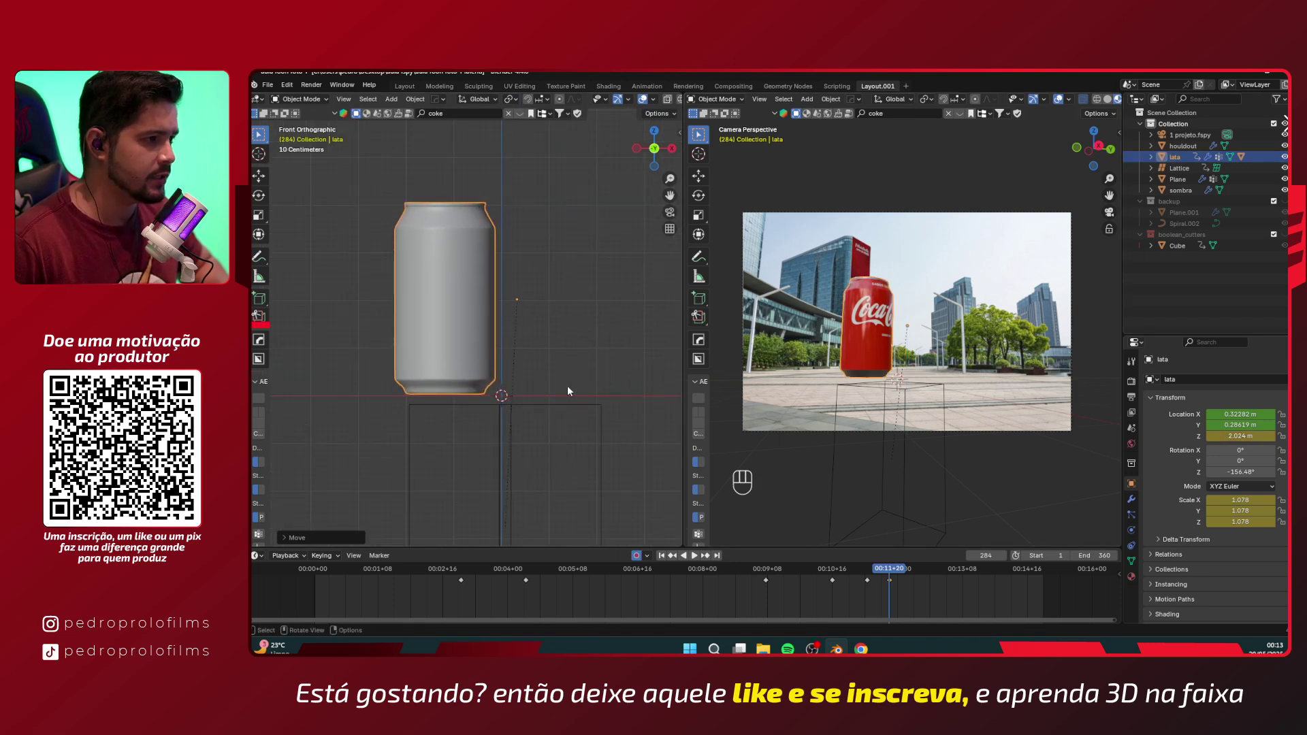
key(KP_7)
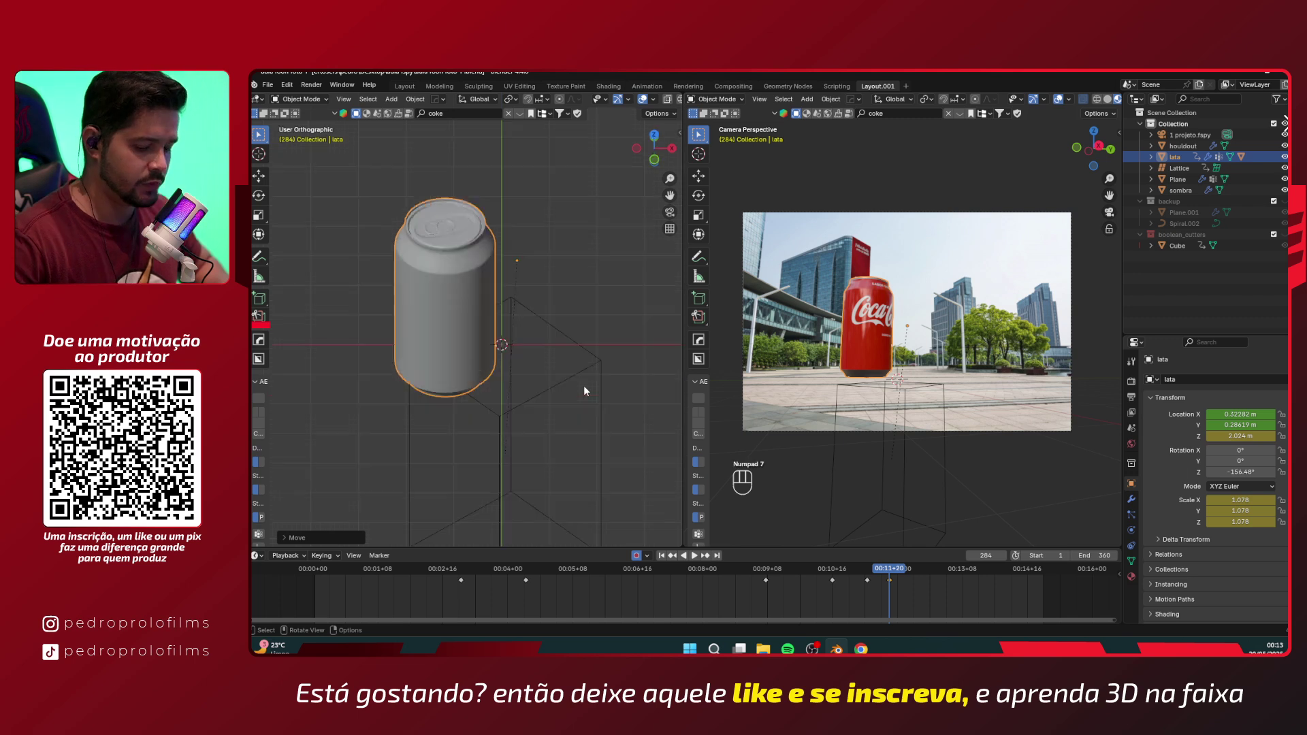
scroll(577, 396, down, 3)
shift+middle_drag(532, 332, 557, 411)
key(g)
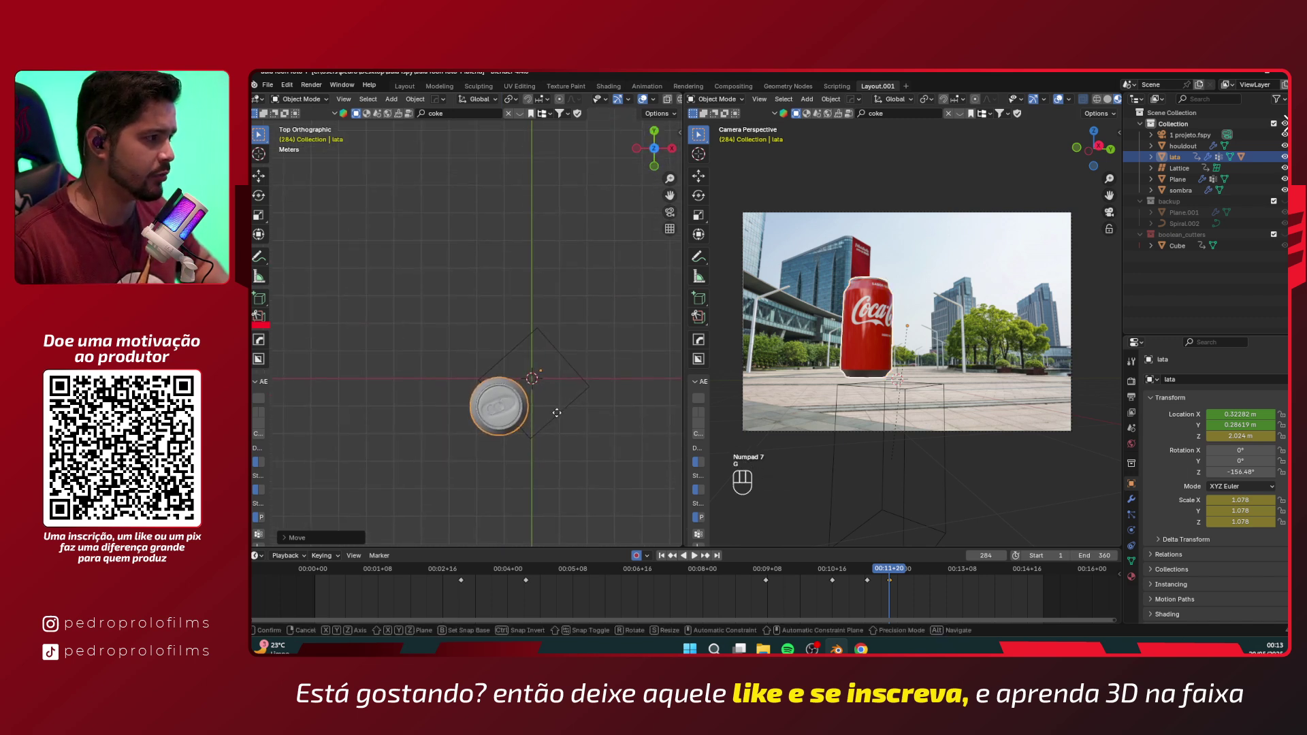
click(561, 376)
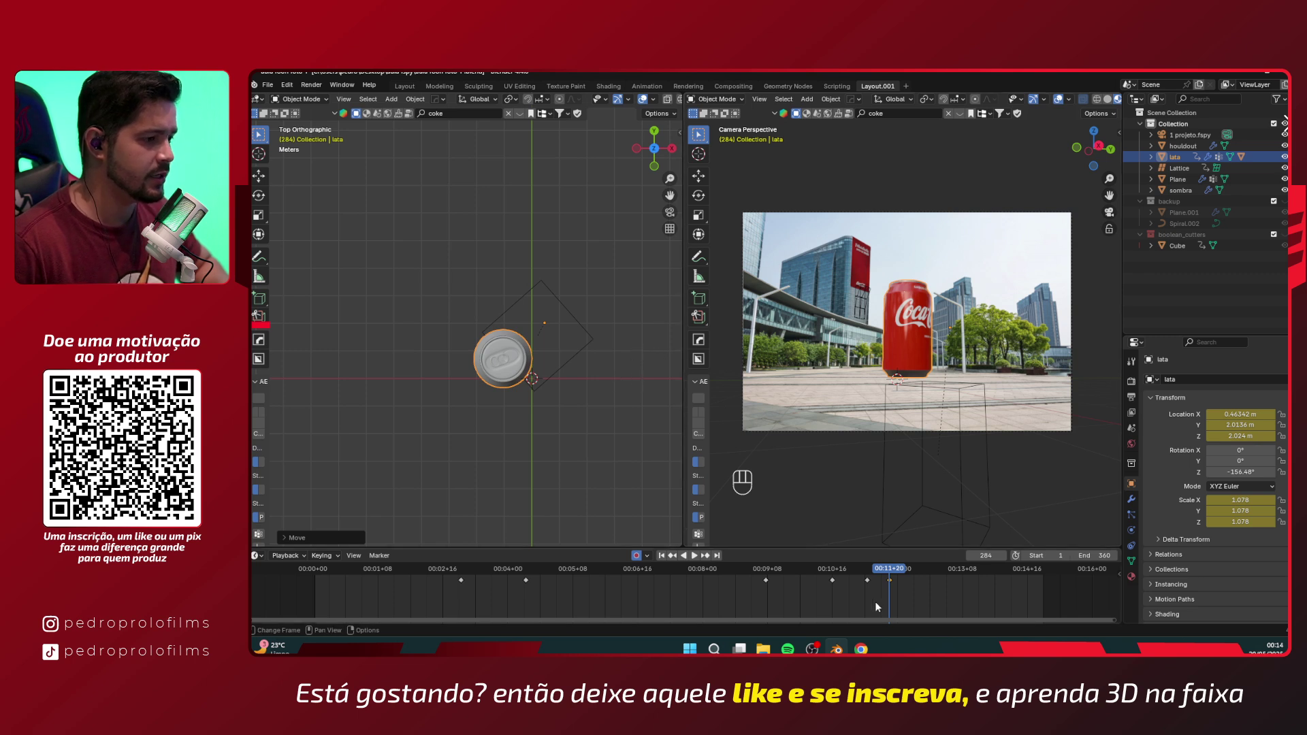
- Lower the can slightly along Z so its base meets the ground line, at a Z location of about 1.99 m
alt+drag(532, 369, 537, 334)
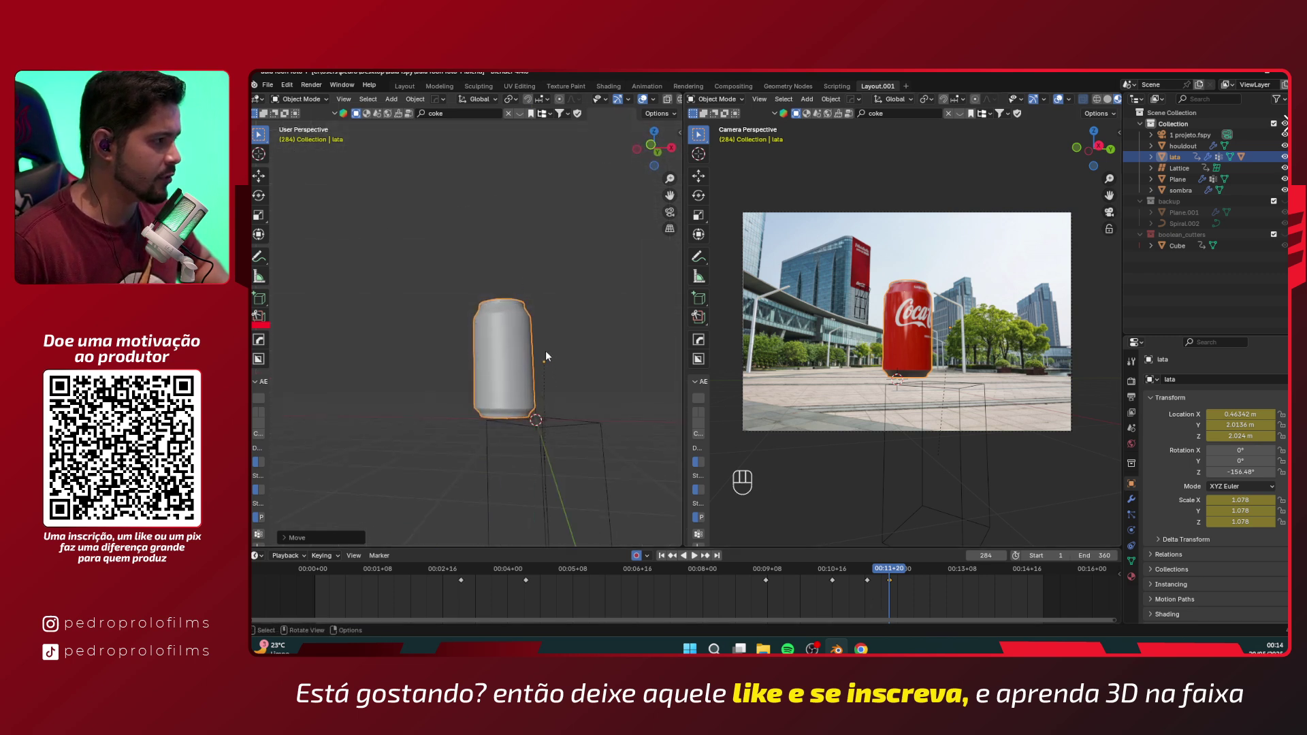
scroll(552, 408, up, 7)
alt+drag(517, 466, 523, 399)
key(KP_1)
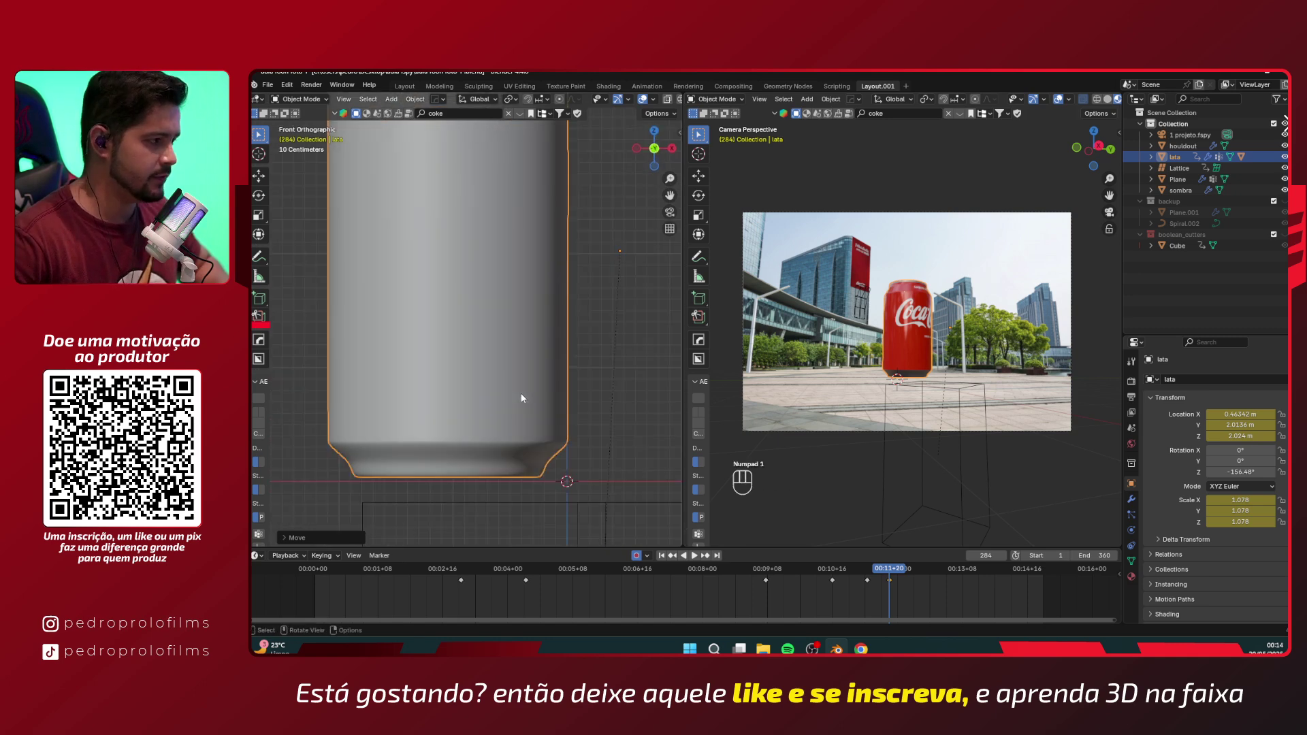
key(g)
key(z)
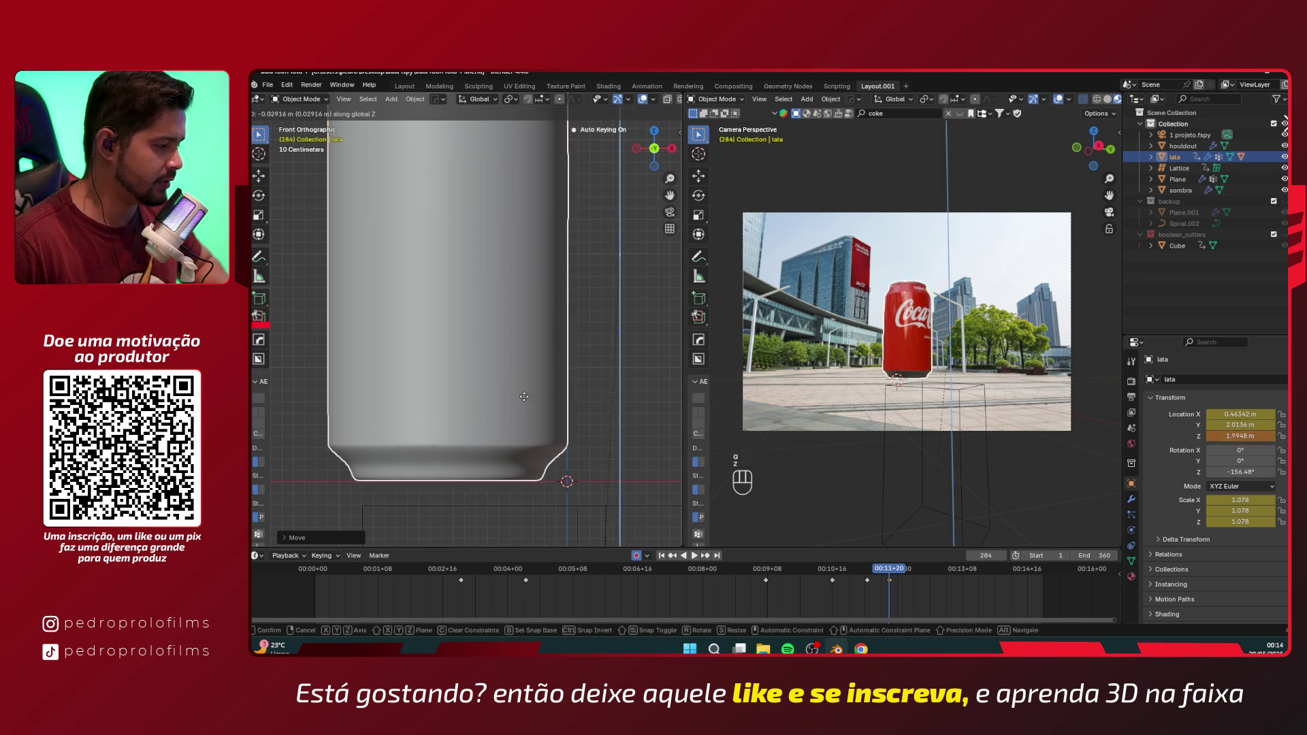
click(533, 409)
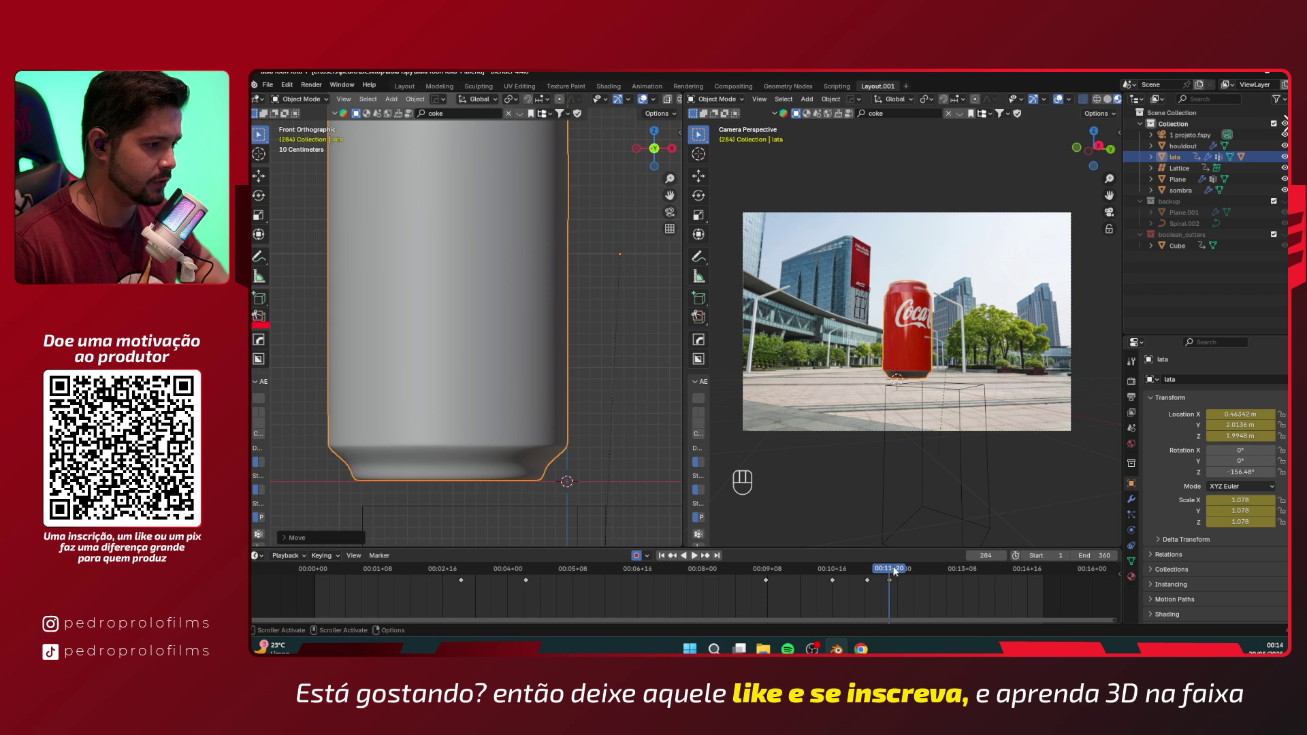
- At frame 287, raise the can along Z to about 2.18 m for a small bounce
key(space)
key(space)
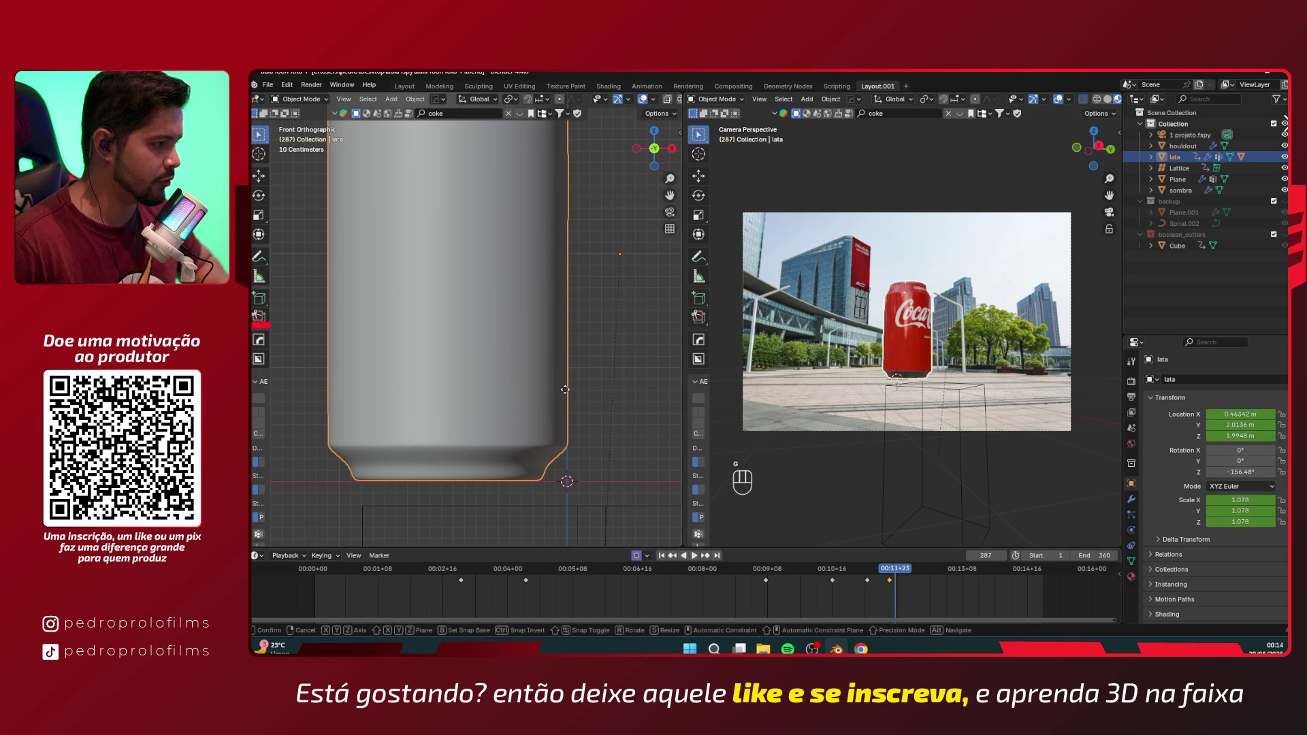
key(g)
key(z)
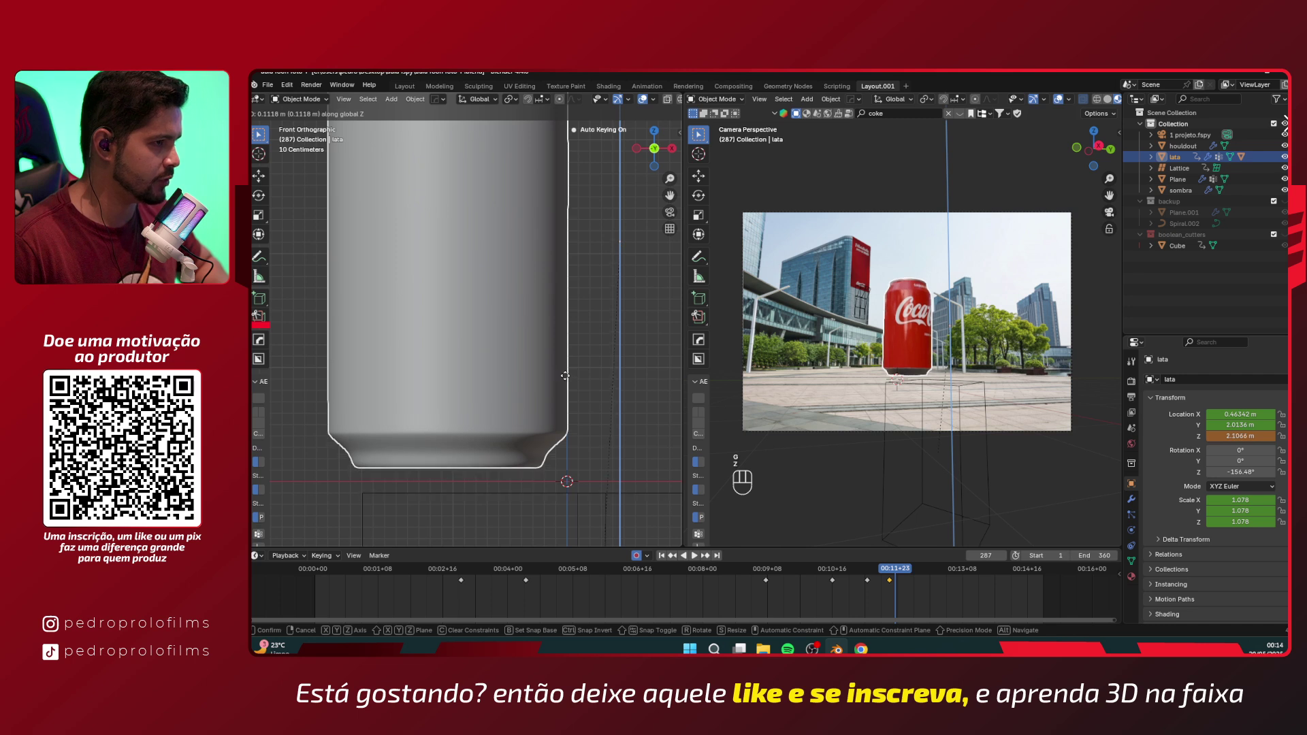
click(903, 576)
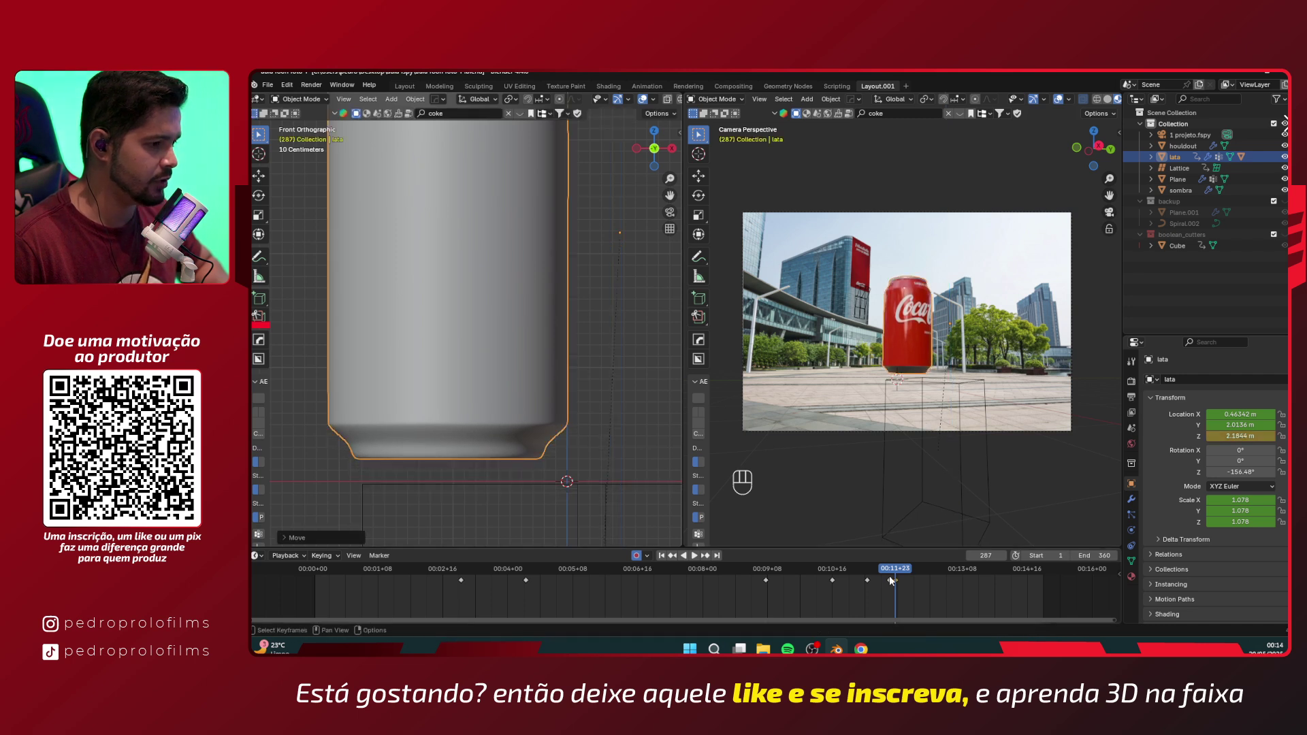
- Copy the can's landing keyframe from frame 284 and paste it at frame 290
key(ctrl+c)
key(space)
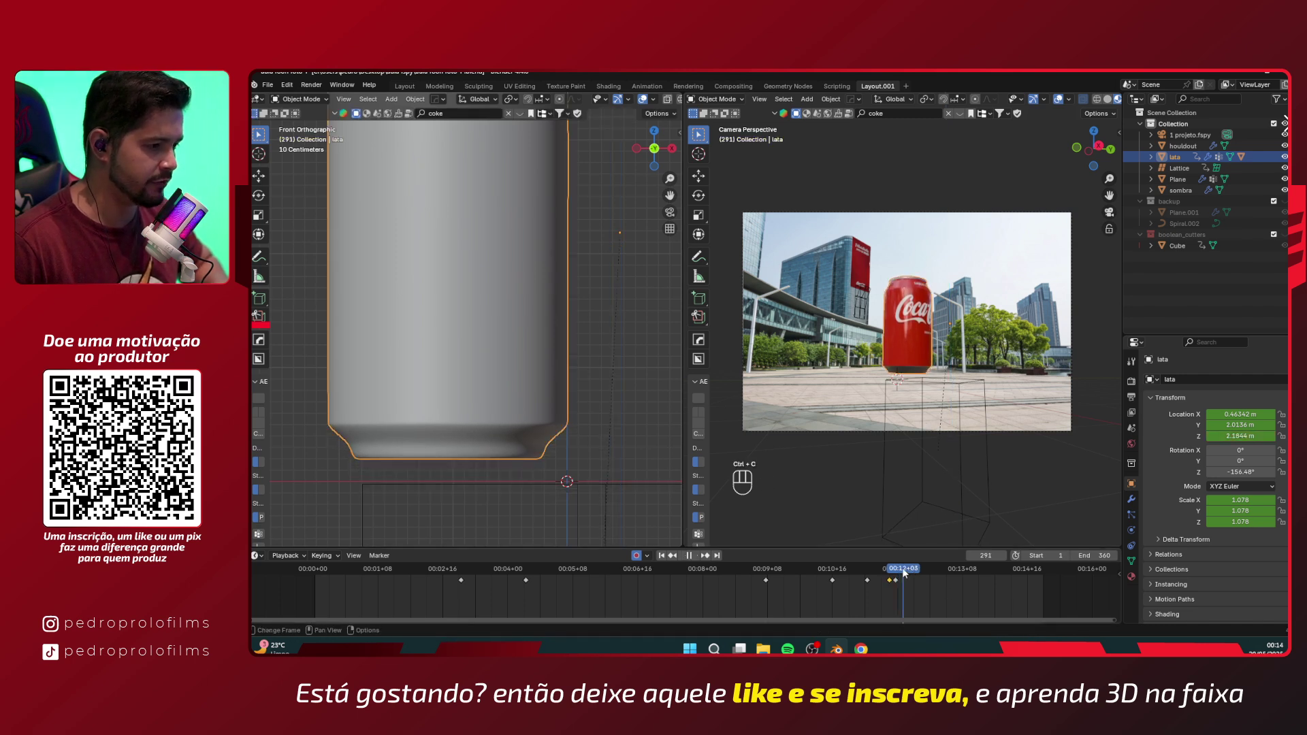
key(space)
key(ctrl+v)
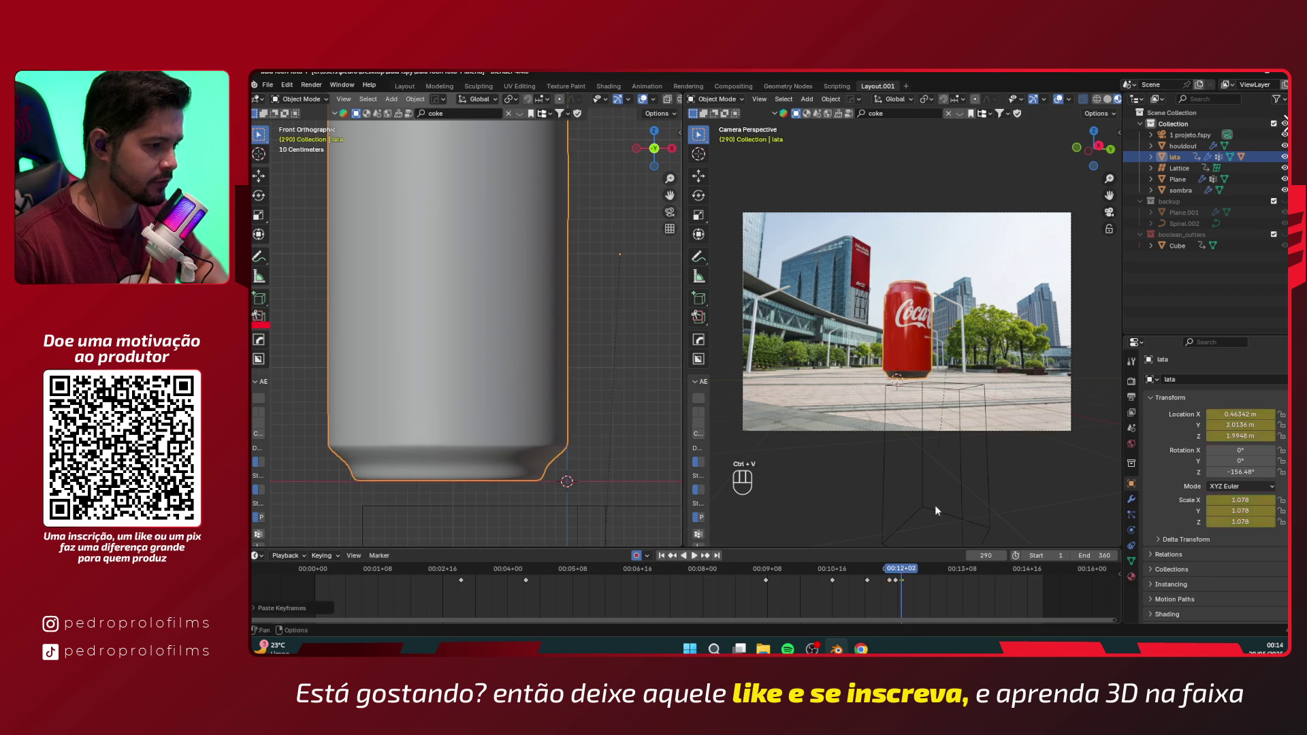
- Switch the camera viewport to solid shading and play the can's flight from frame 225 in a perspective view
click(1107, 99)
key(alt+z)
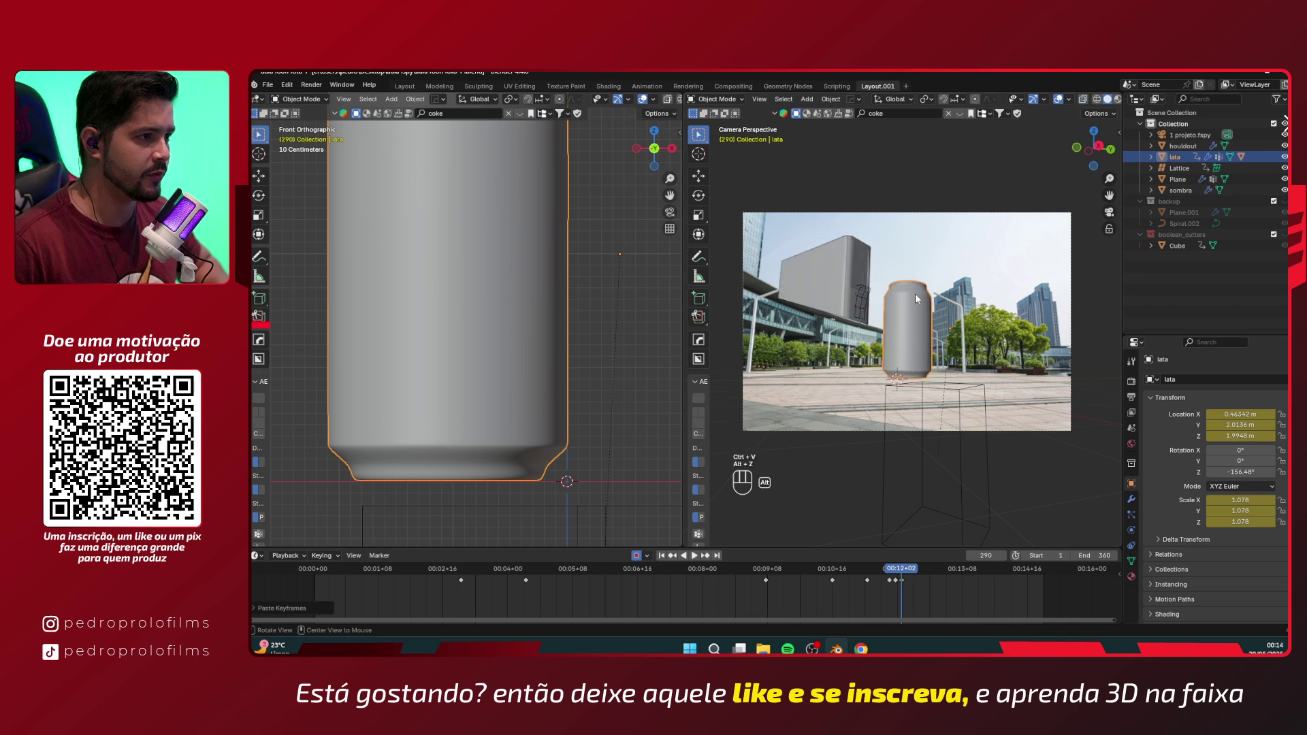
middle_drag(1060, 201, 836, 544)
click(768, 569)
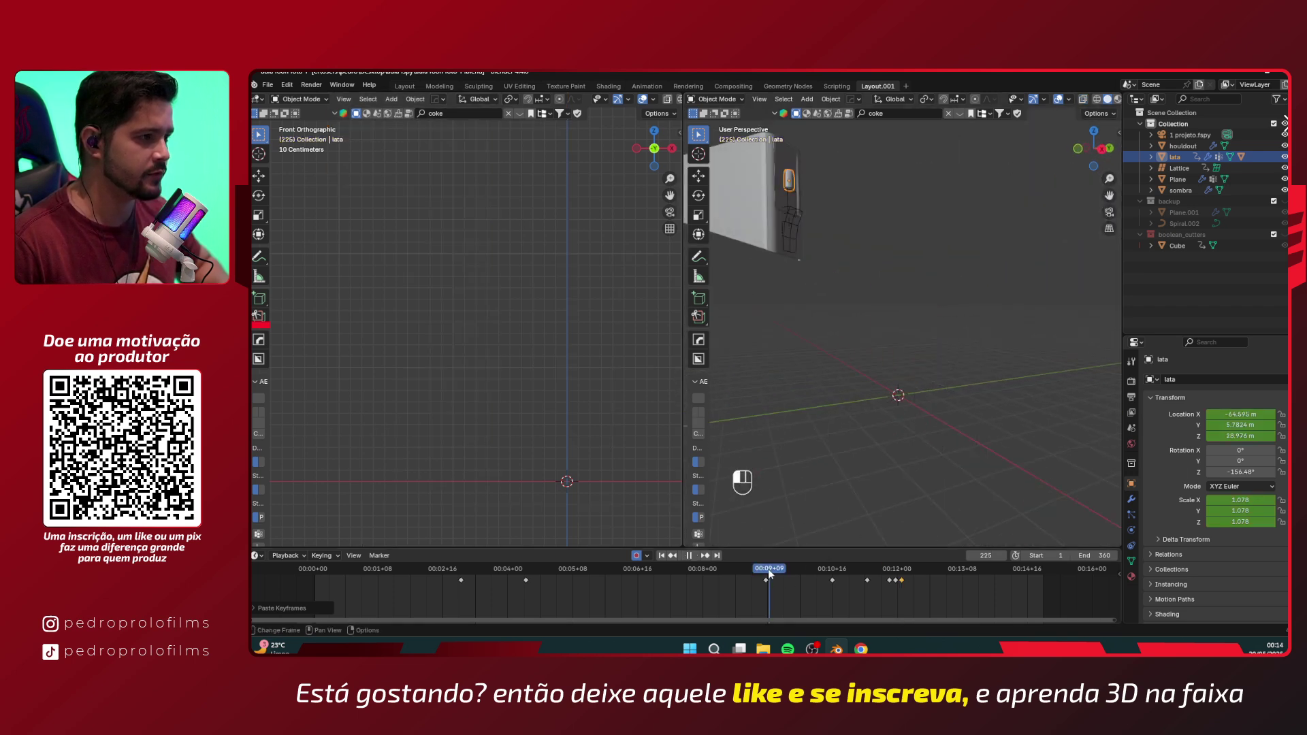
key(space)
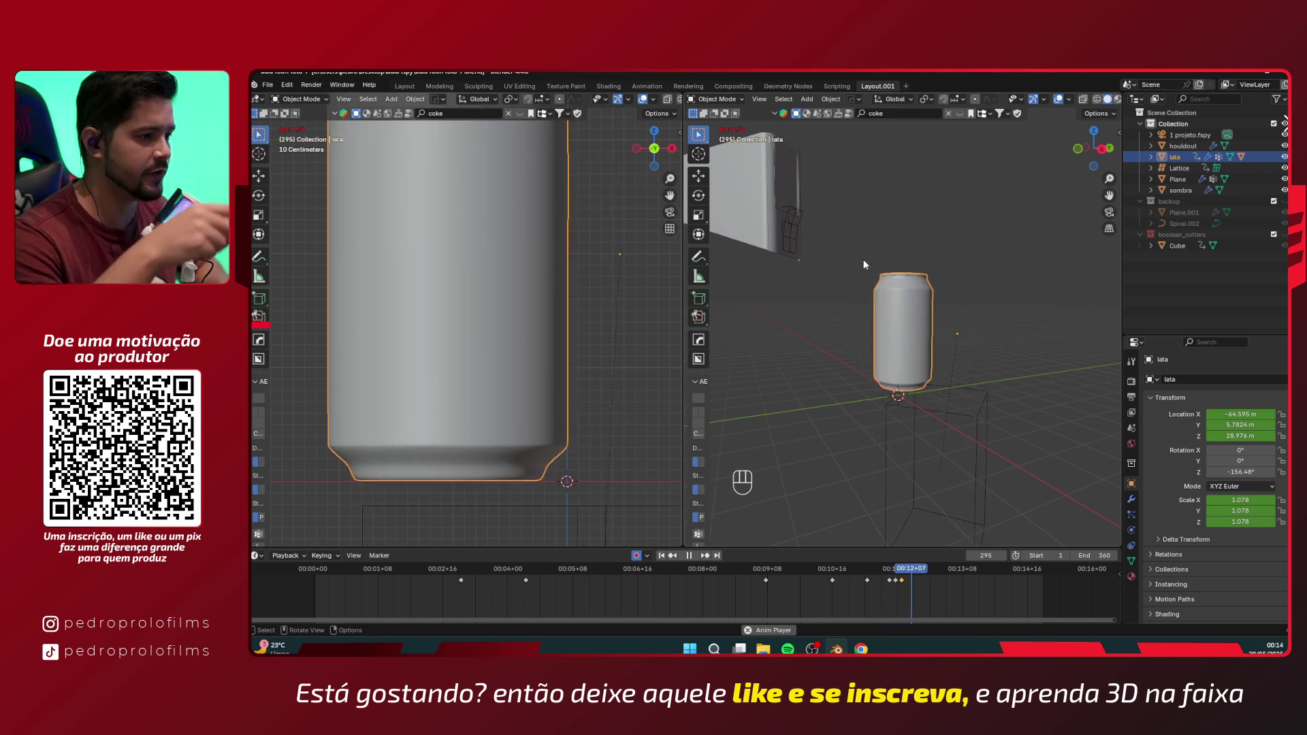
key(space)
- Replay the can's drop and bounce from about frame 271 in perspective and through the camera
click(875, 572)
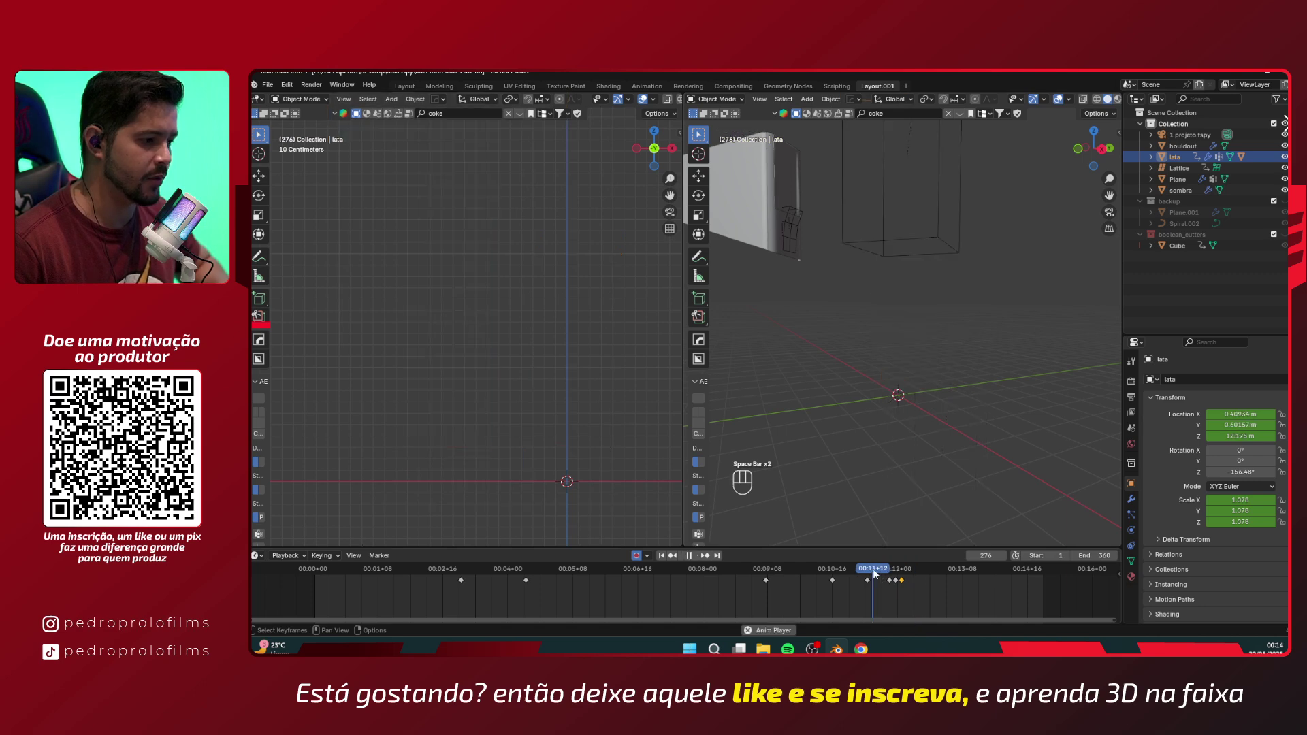
key(space)
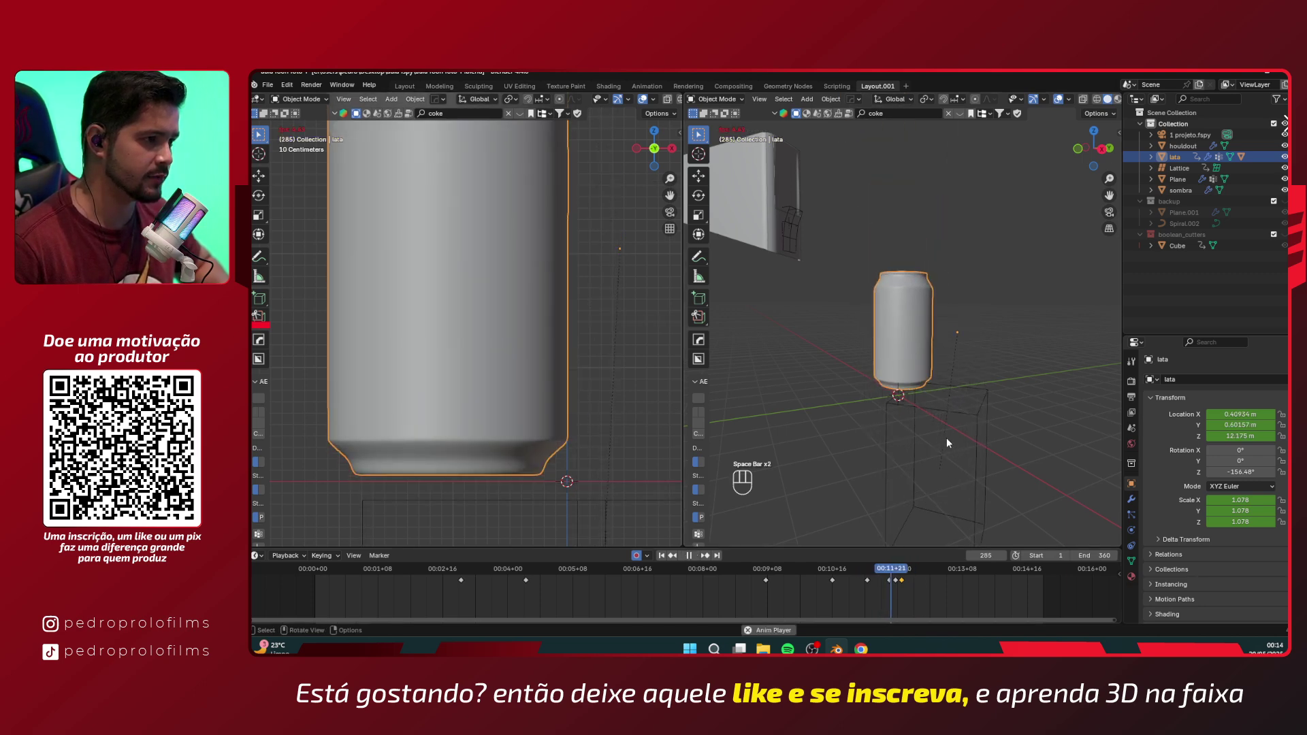
key(space)
click(870, 572)
key(space)
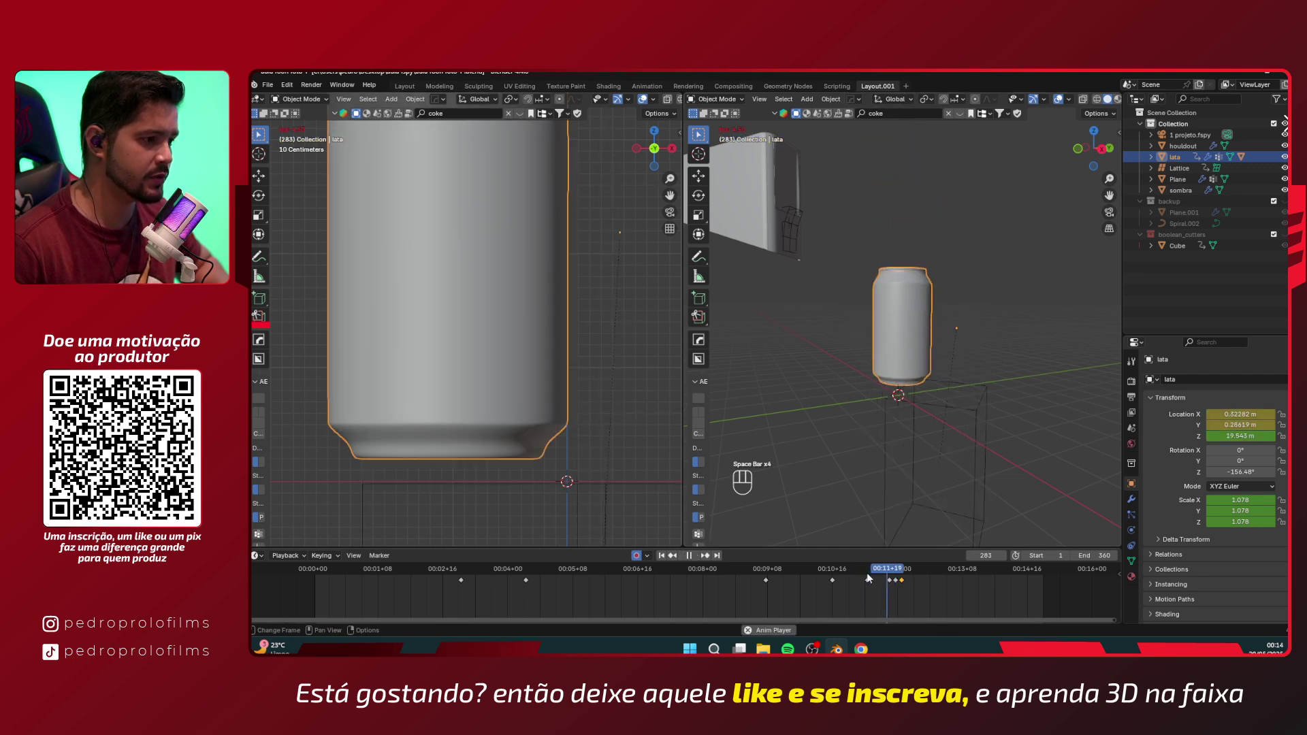
key(space)
click(863, 570)
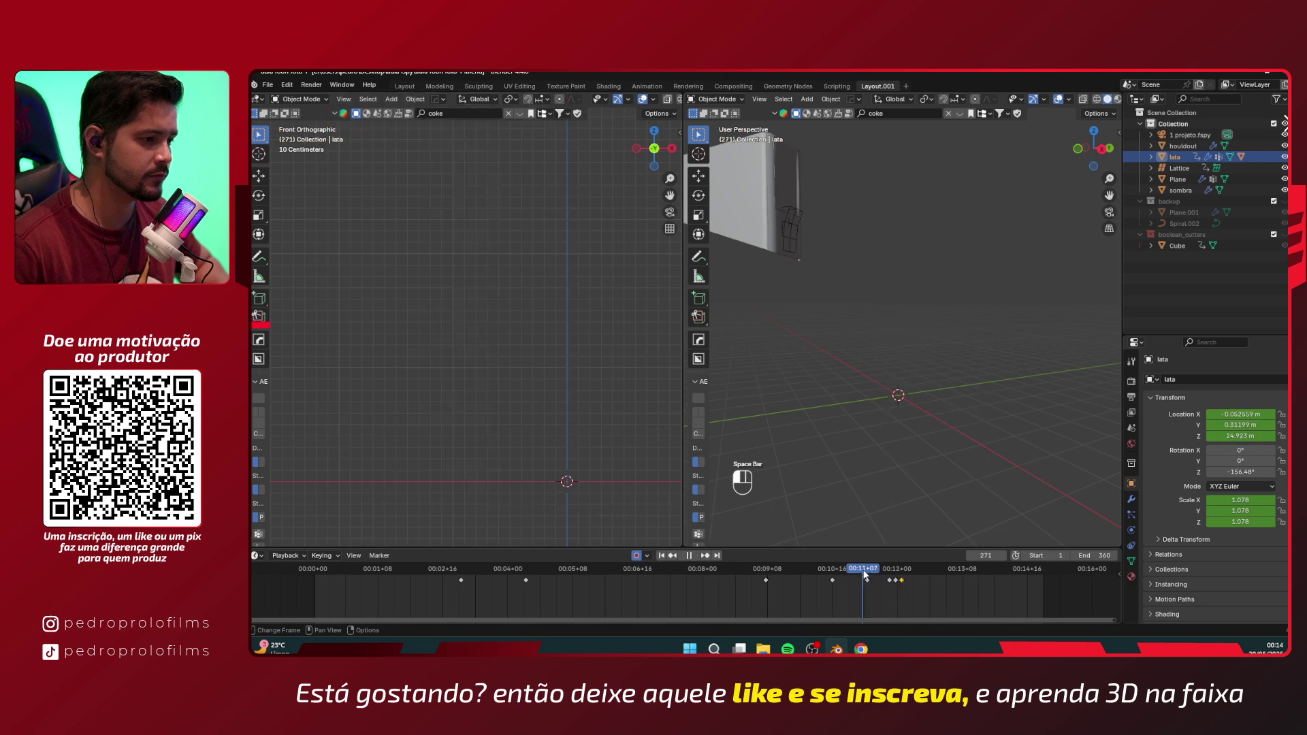
key(space)
key(space)
click(1109, 211)
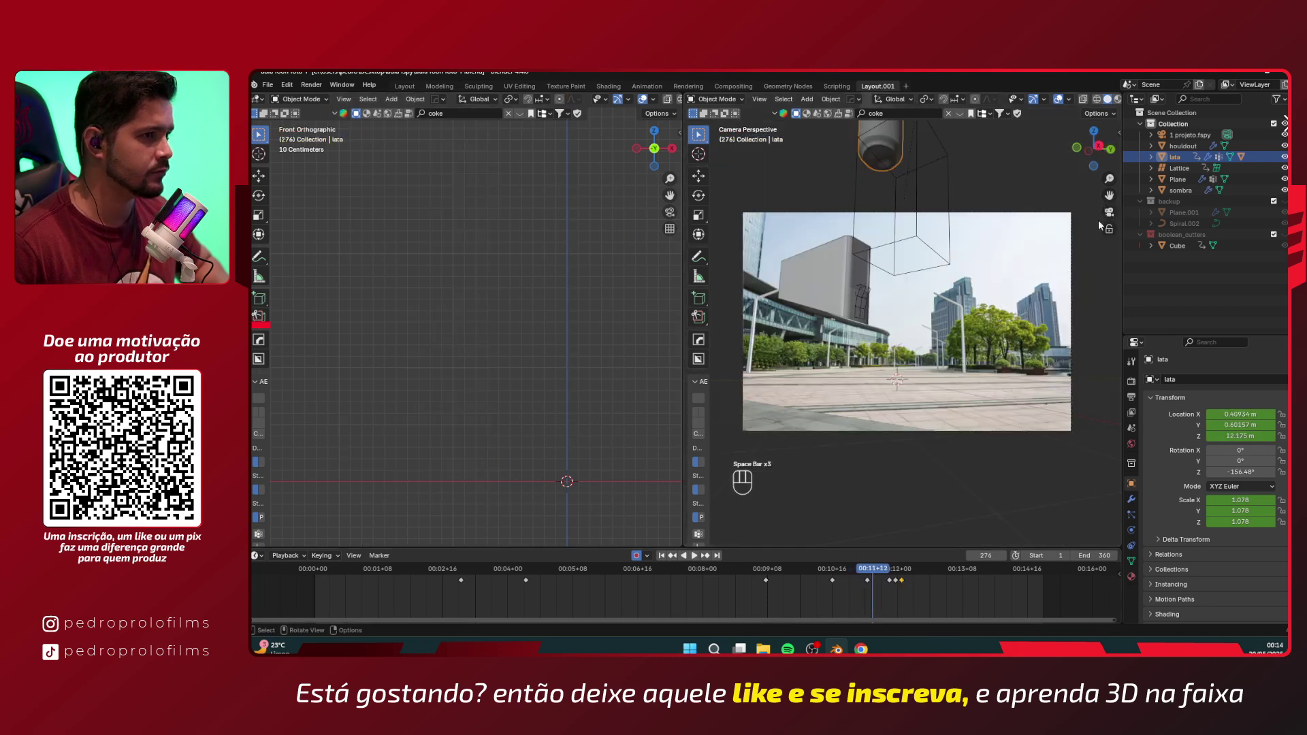
key(space)
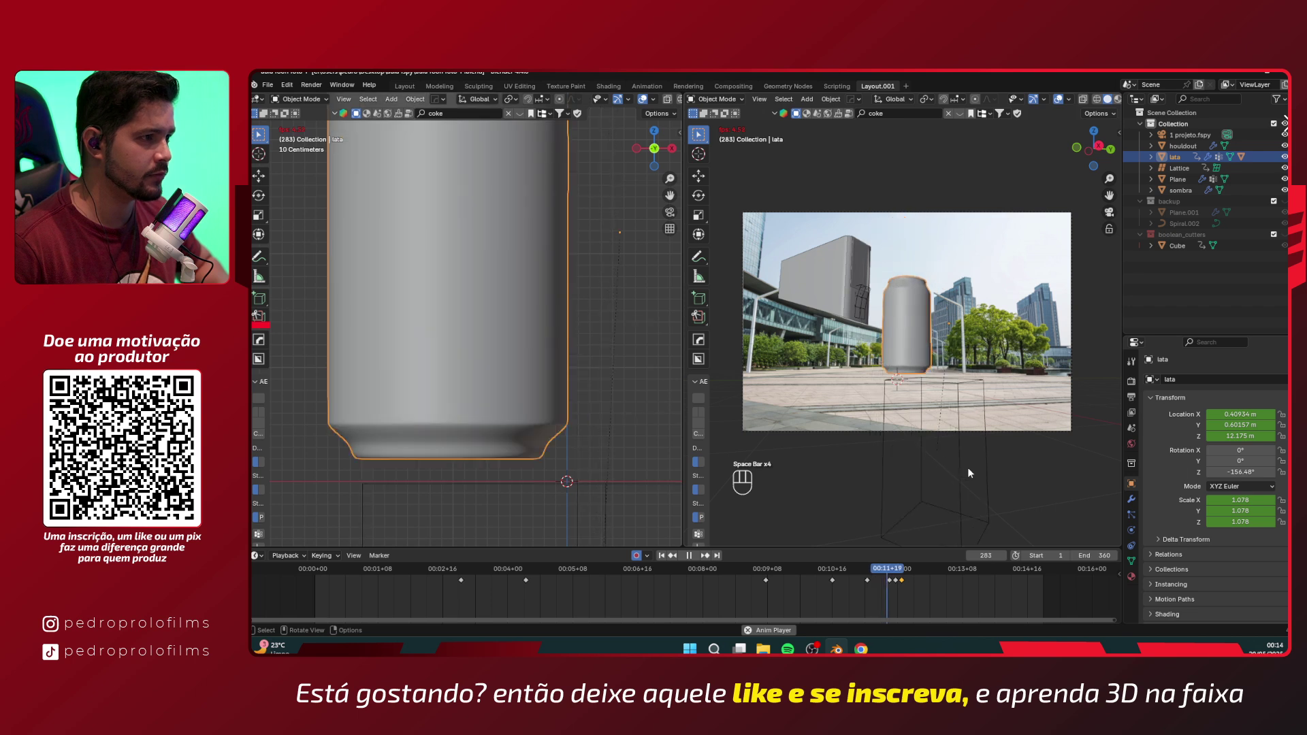
key(space)
- Delete the can's keyframe at frame 273
drag(889, 565, 868, 583)
key(x)
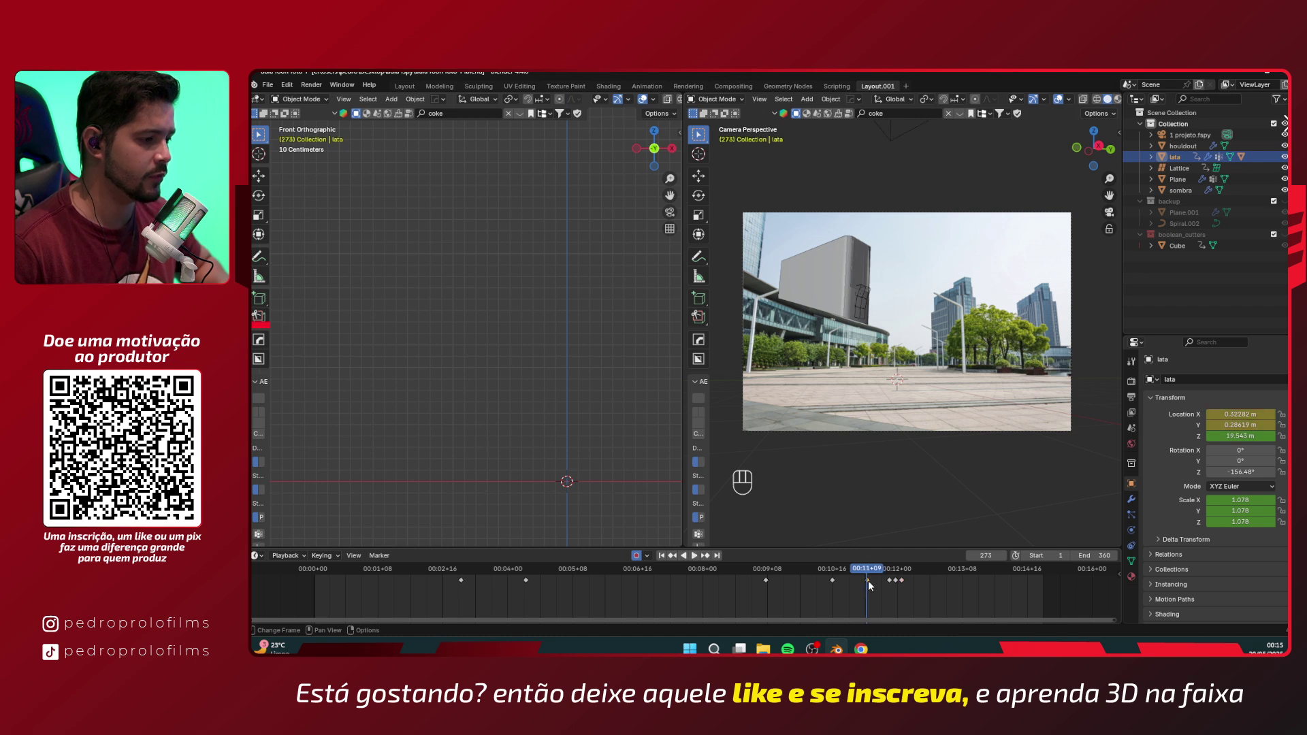
click(869, 582)
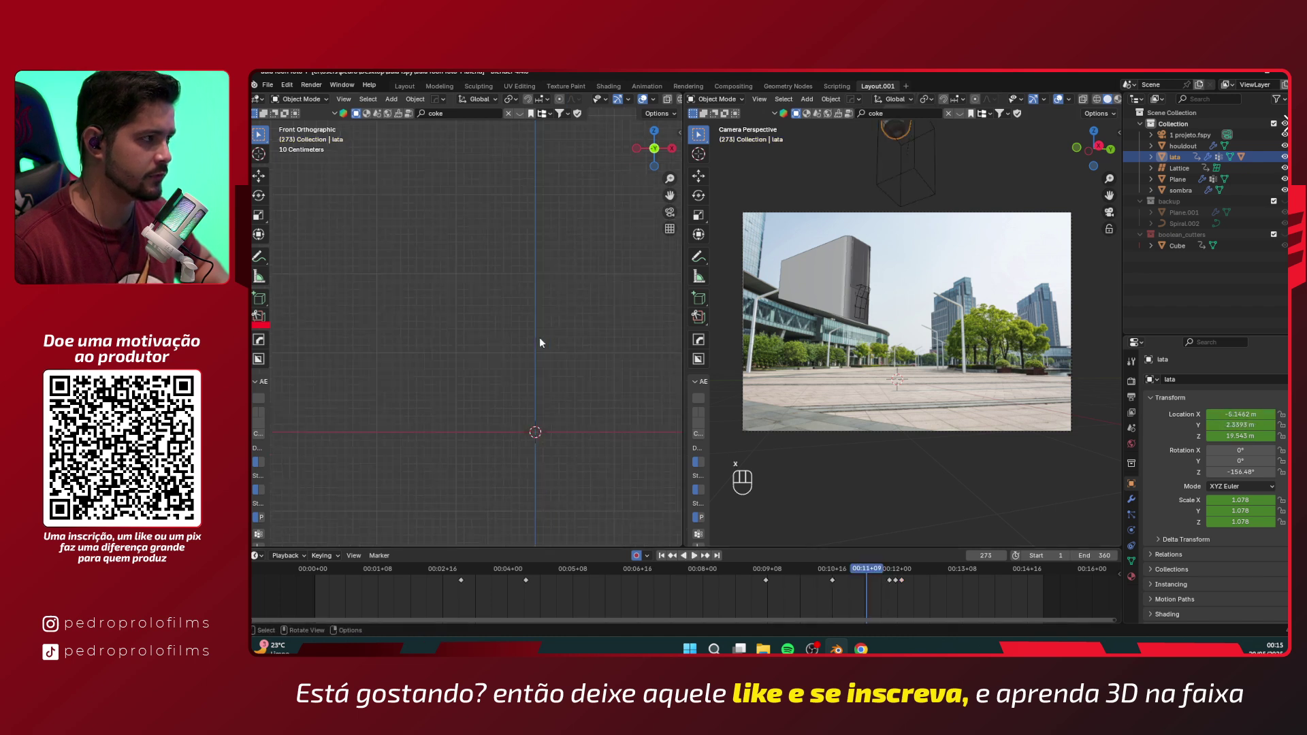
- Delete all of the can's flight and landing keyframes from about frame 224 onward, keeping the two earliest keyframes
middle_drag(539, 339, 397, 313)
alt+drag(375, 297, 393, 316)
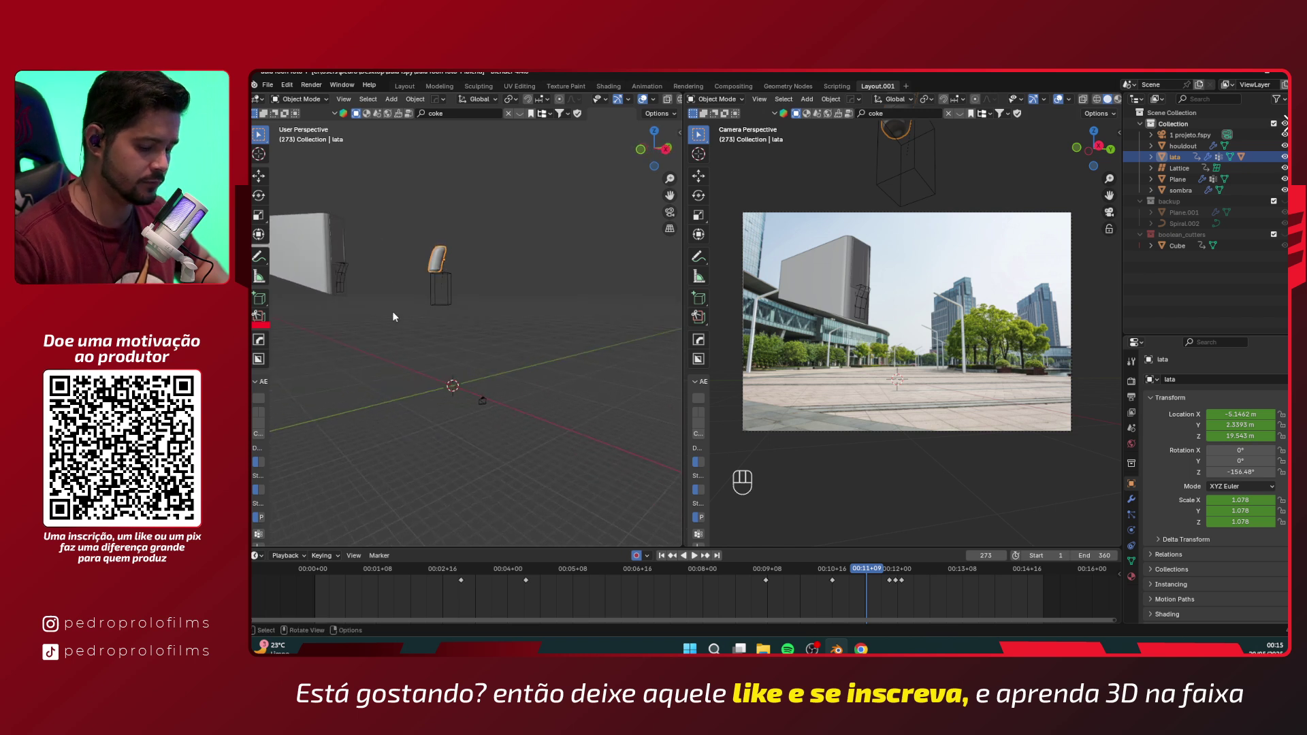
key(KP_7)
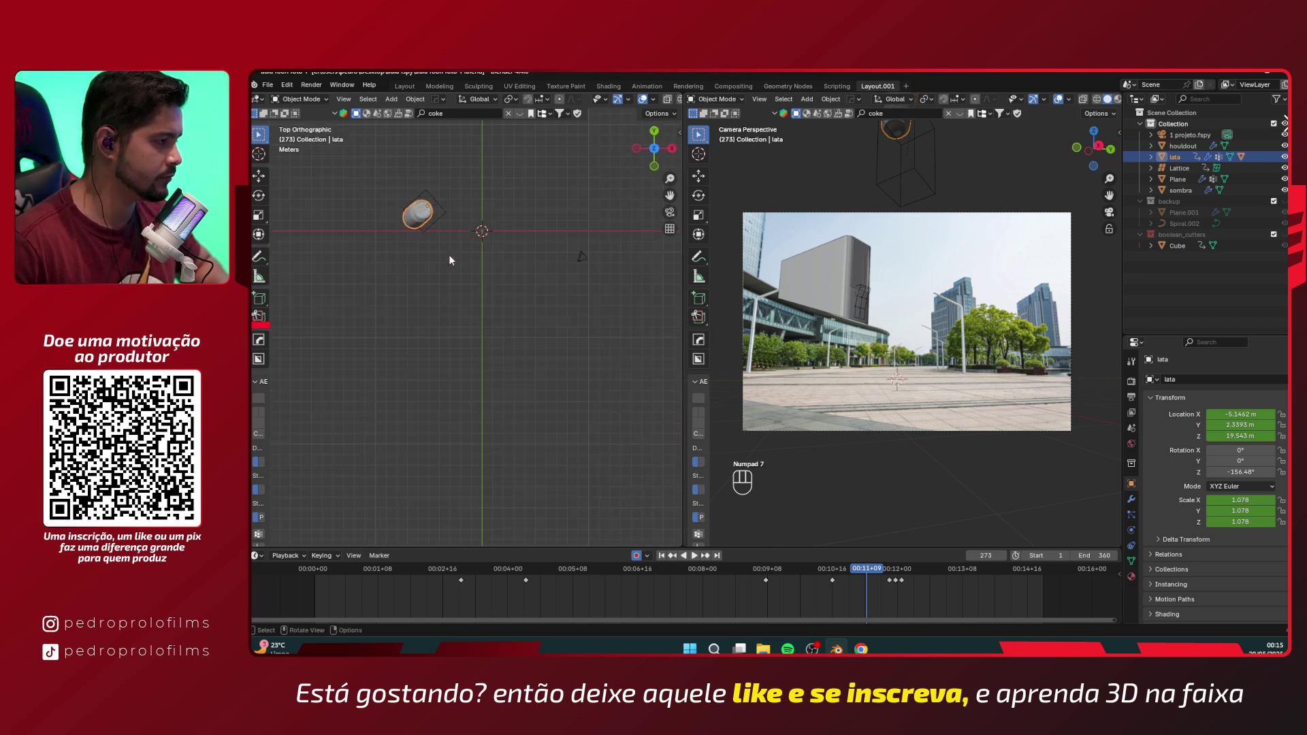
mouse_move(448, 255)
alt+mouse_down()
mouse_move(542, 350)
mouse_move(565, 410)
mouse_move(481, 273)
mouse_move(456, 278)
alt+mouse_up()
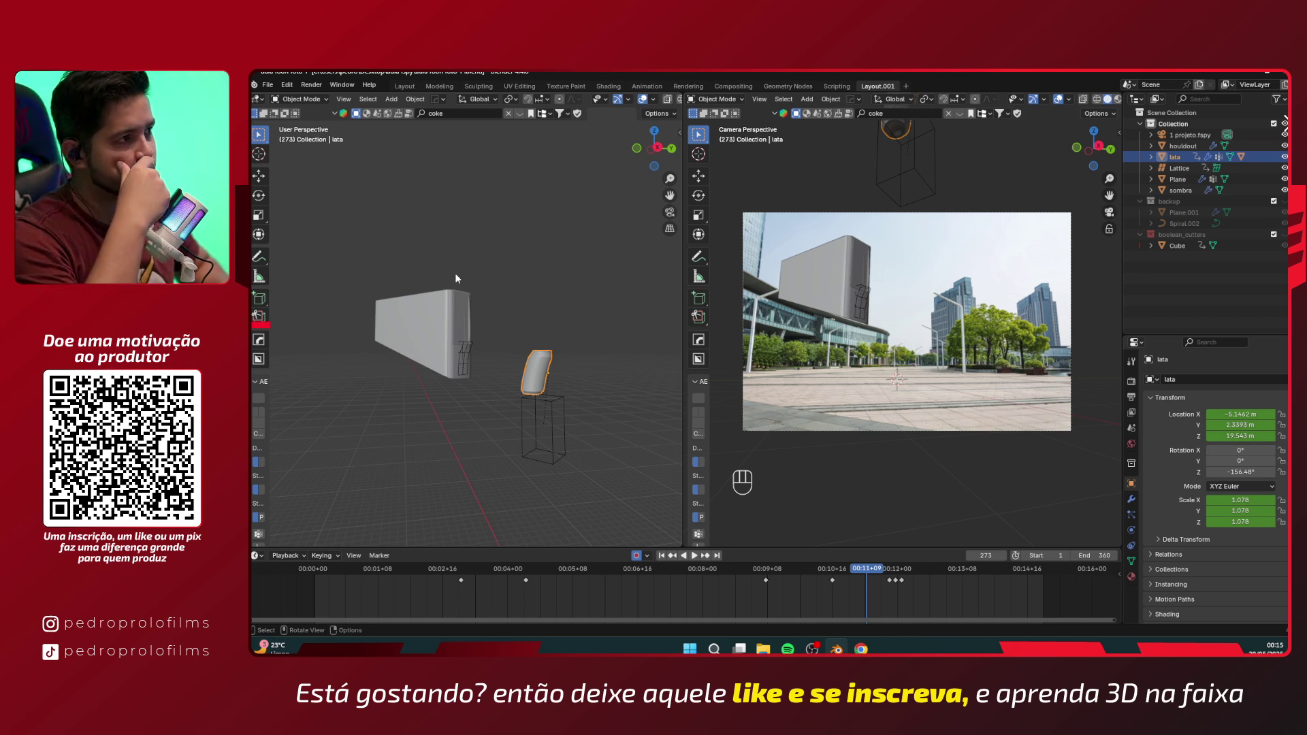
alt+drag(508, 353, 553, 399)
drag(936, 597, 756, 578)
key(x)
click(755, 578)
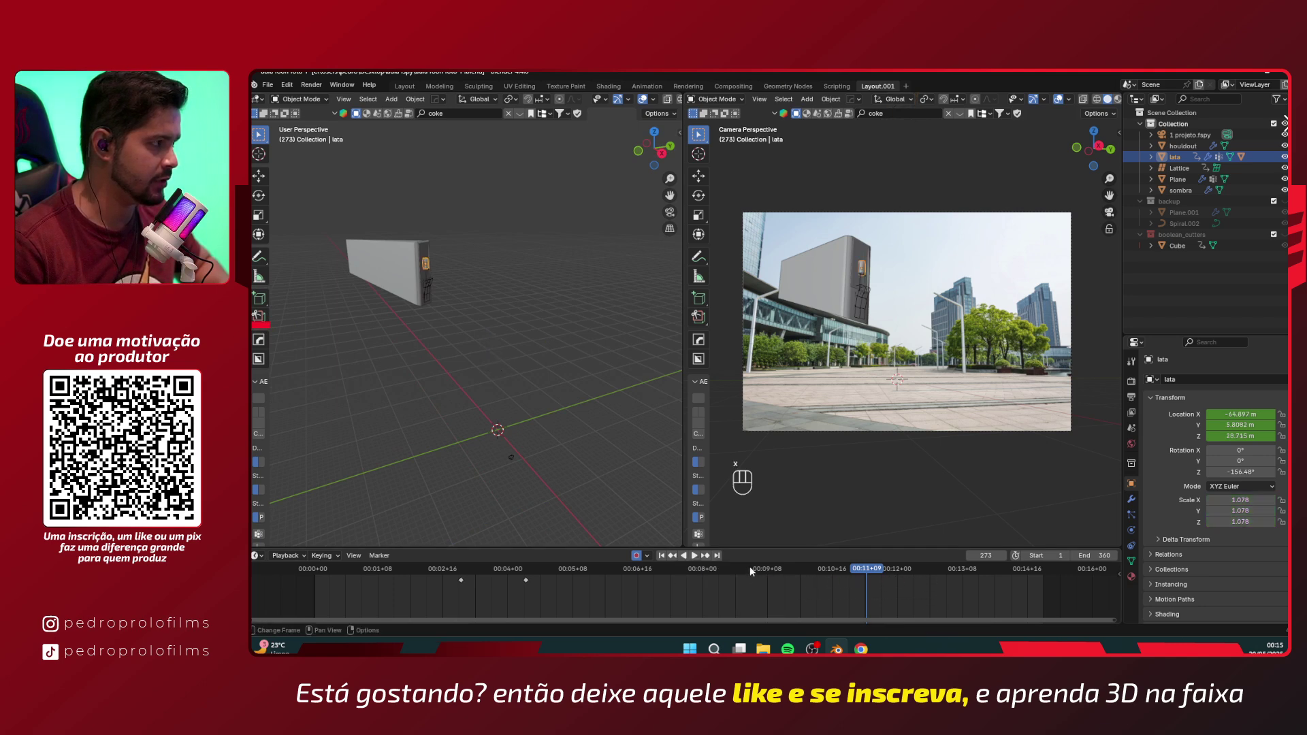
- Return to frame 1 and scrub through the billboard unrolling and the can's emergence up to about frame 132
click(662, 556)
scroll(412, 224, up, 5)
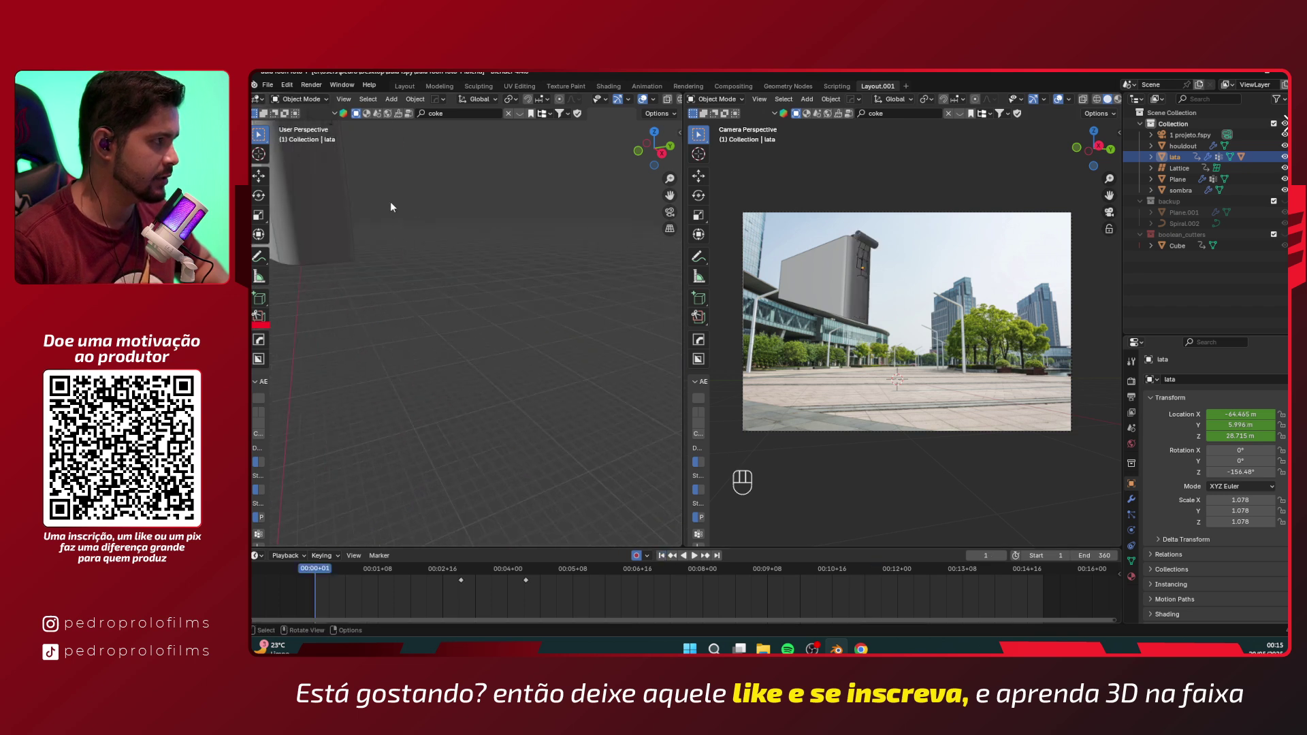
shift+middle_drag(390, 202, 390, 545)
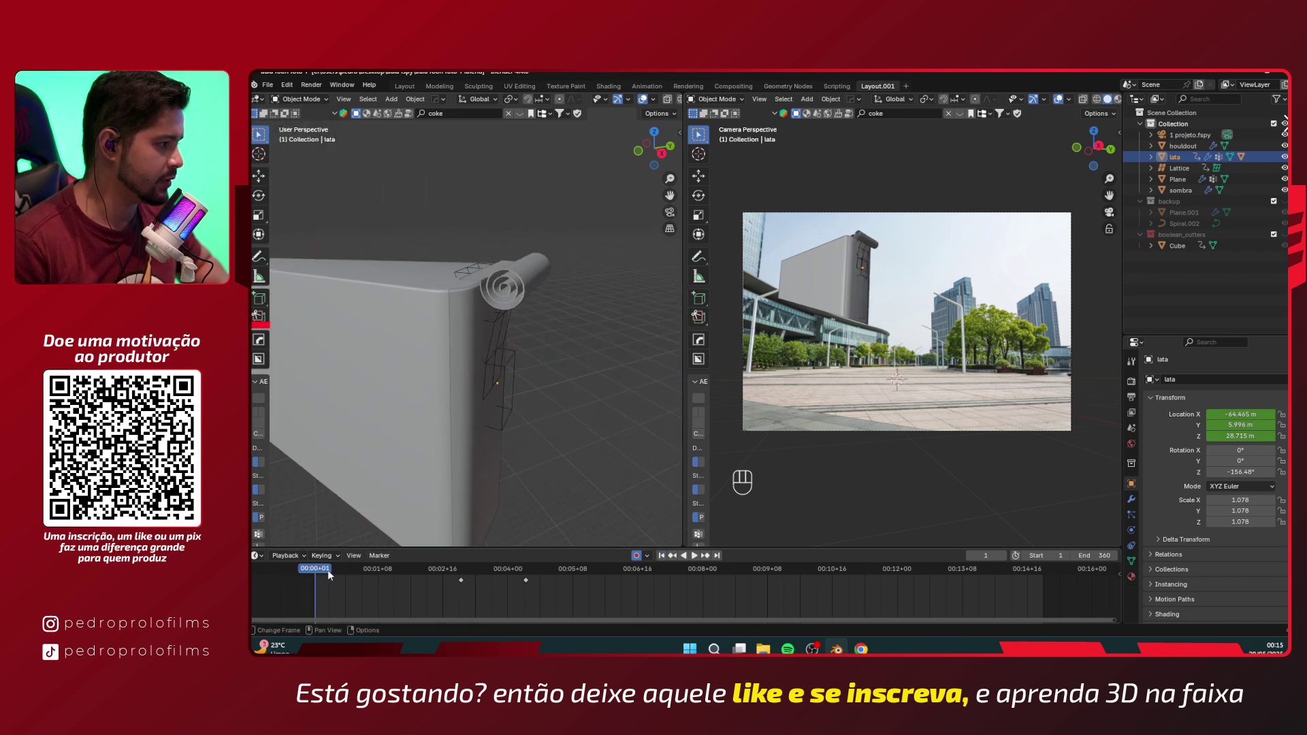
drag(329, 575, 578, 578)
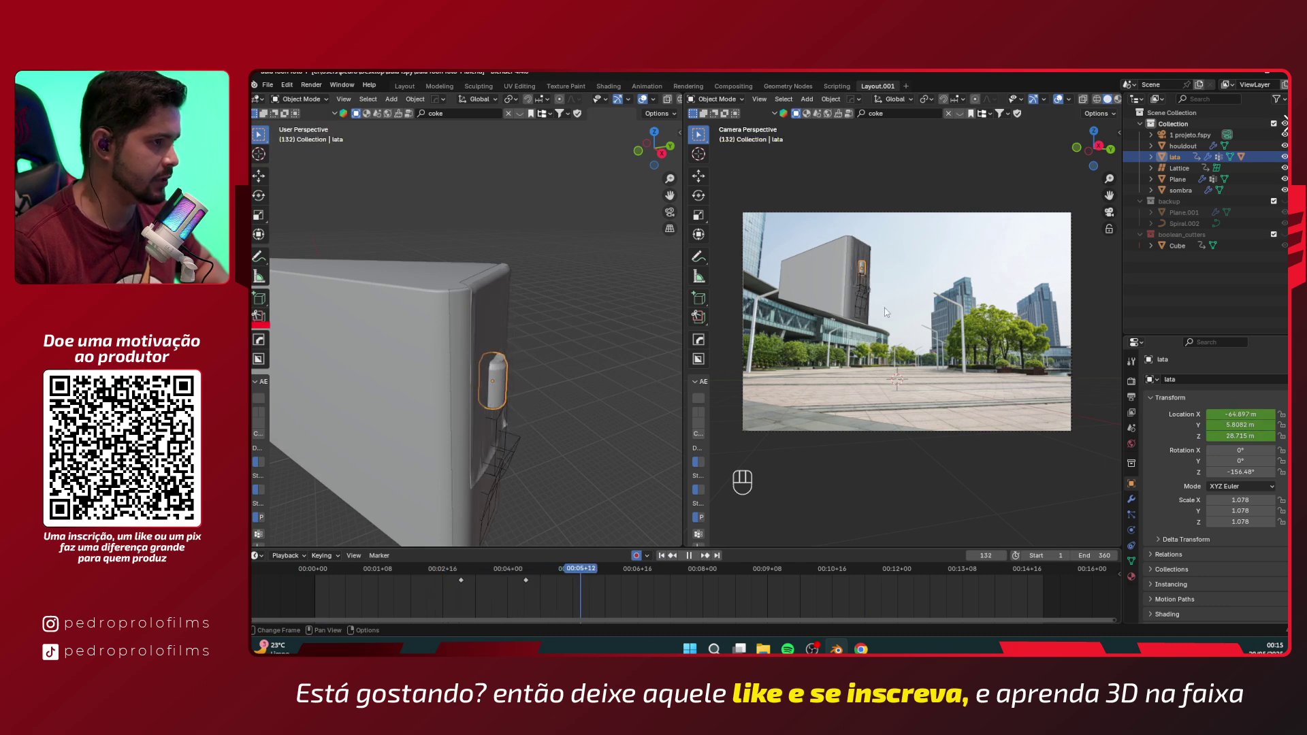
- Scale the can up uniformly to 1.855 at frame 132, judging its size against the billboard through the camera
click(1109, 213)
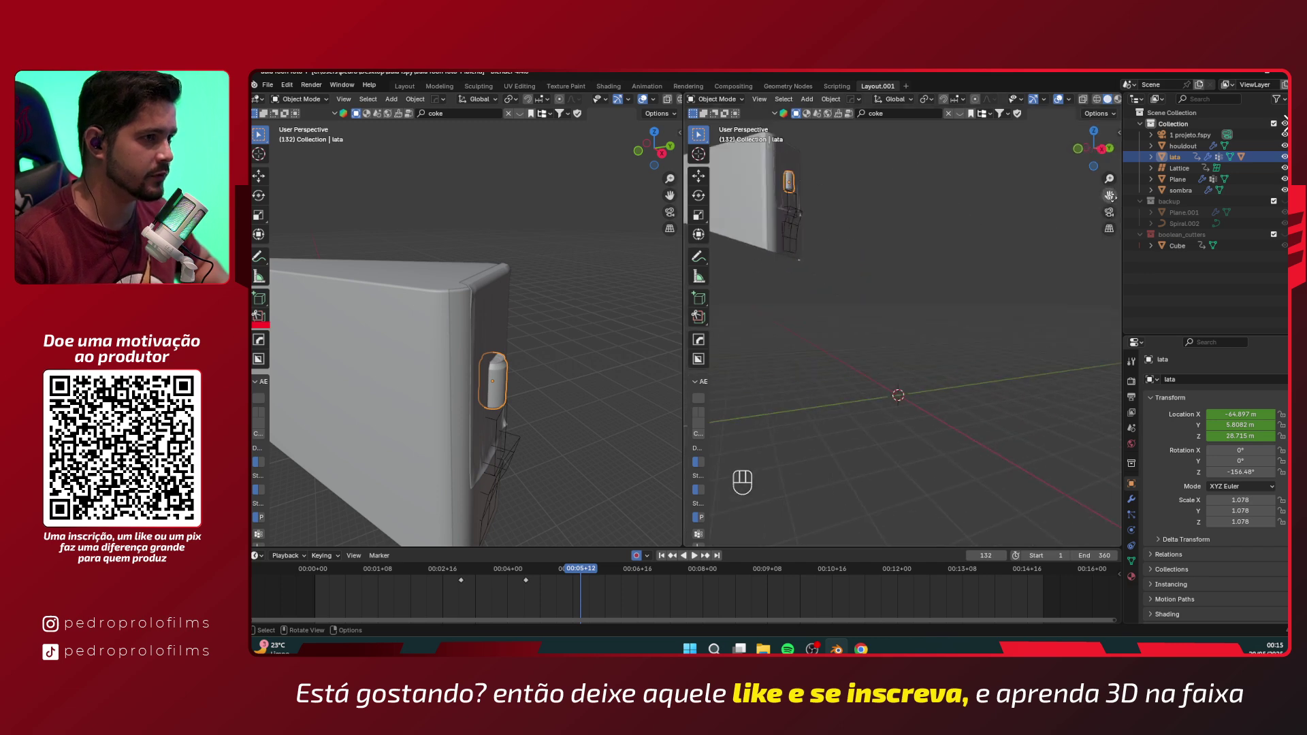
click(1109, 212)
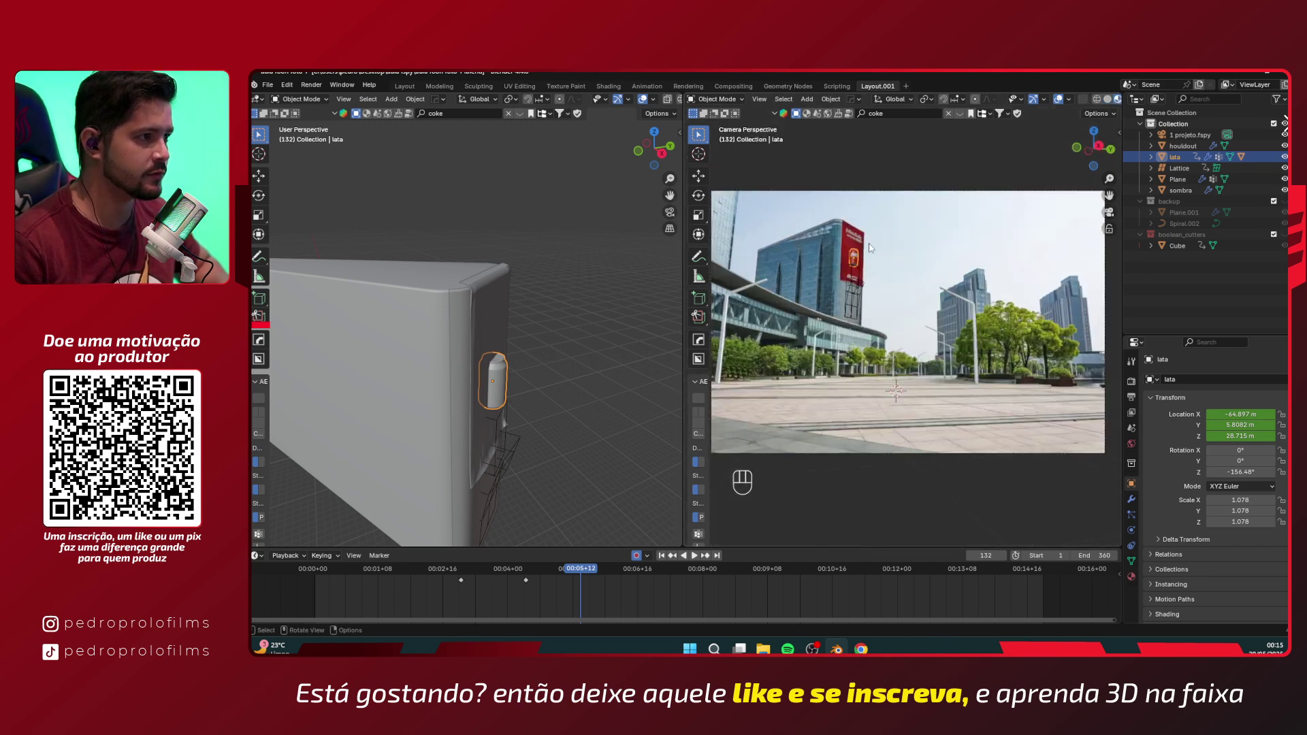
scroll(869, 248, up, 3)
key(s)
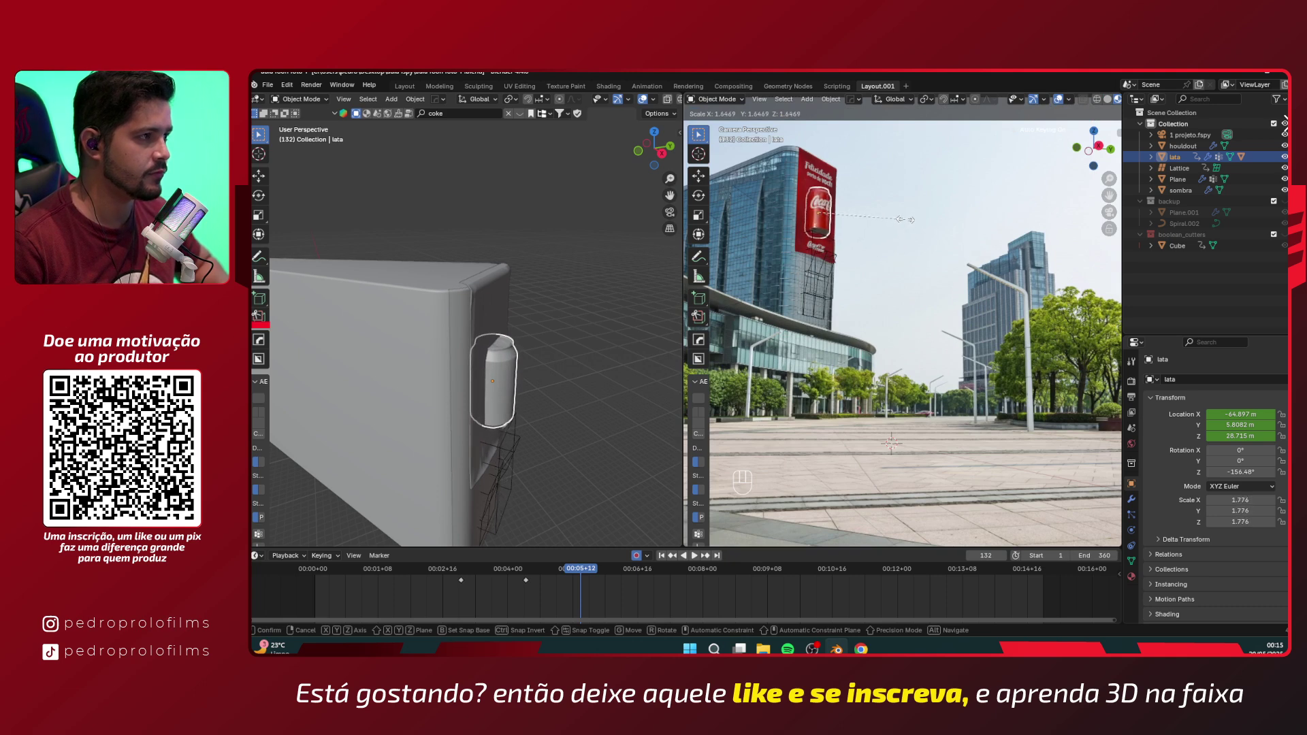
click(906, 220)
key(s)
click(824, 559)
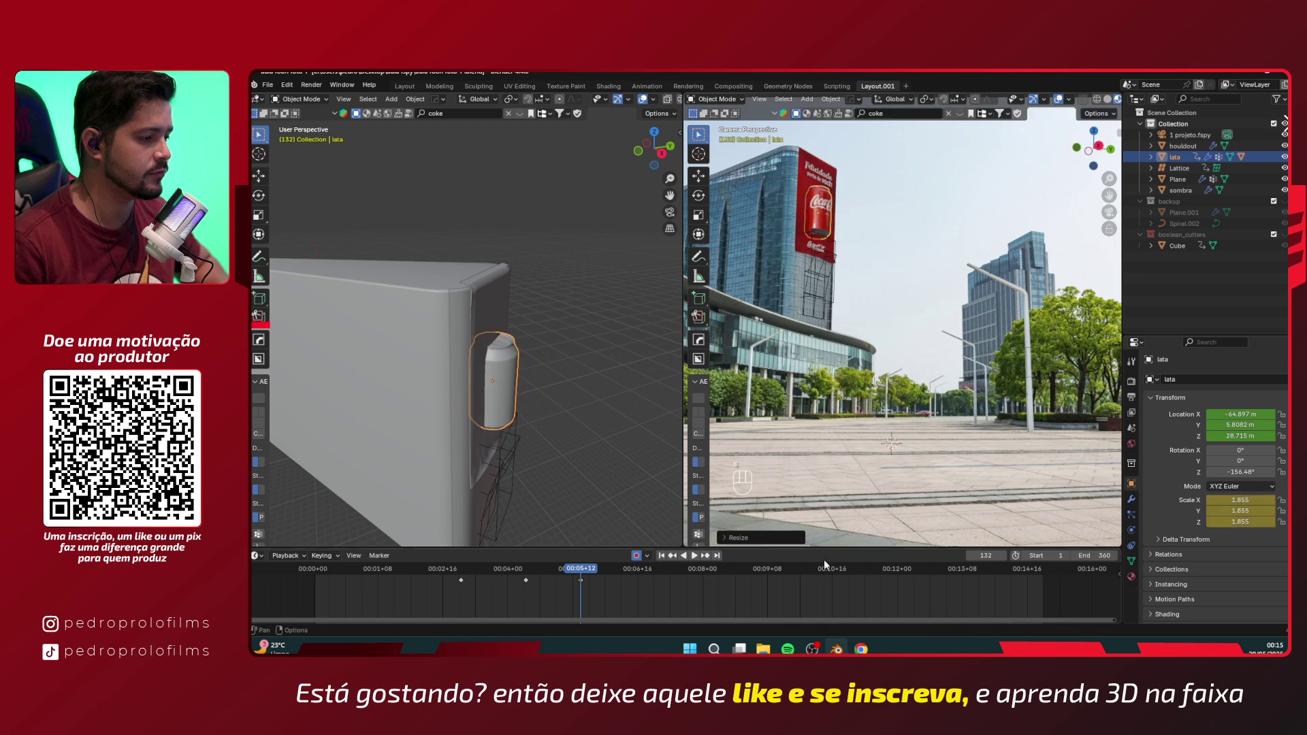
- Delete the can's scale keyframe at frame 132 and turn off automatic keyframing
drag(590, 596, 568, 578)
key(x)
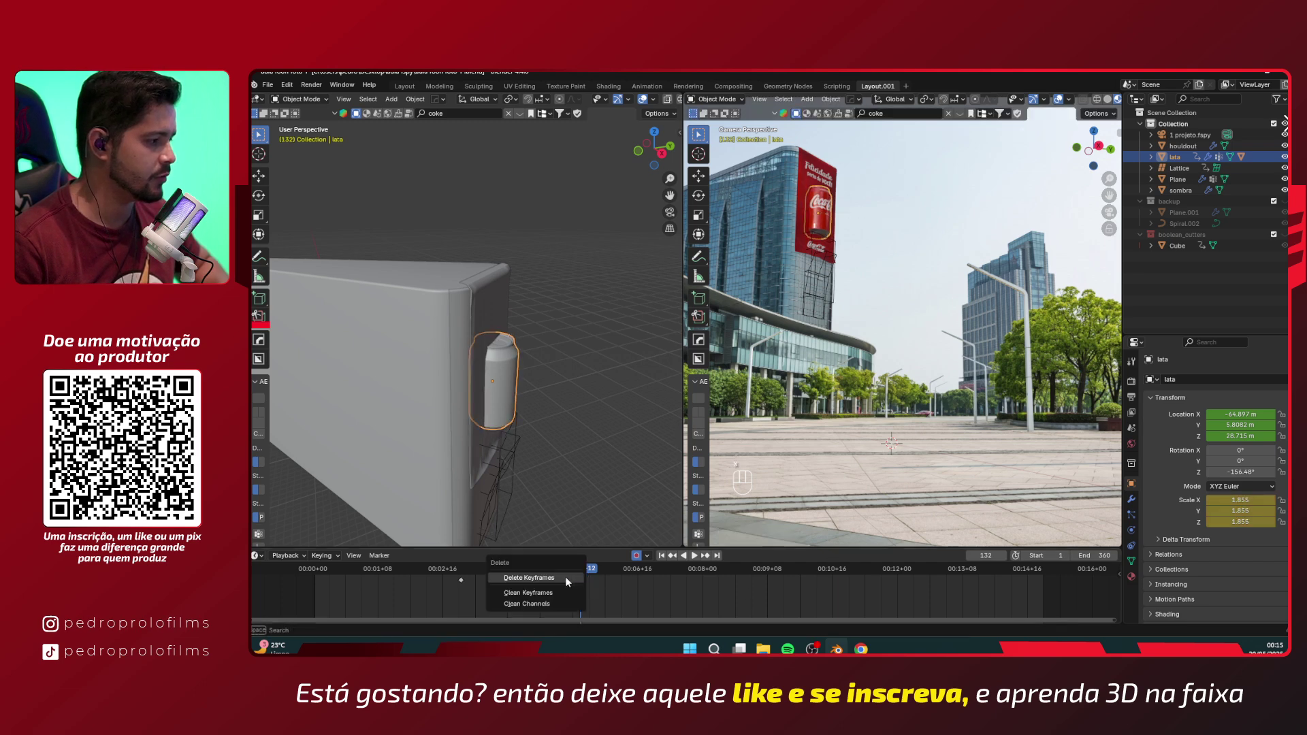
click(568, 577)
click(636, 557)
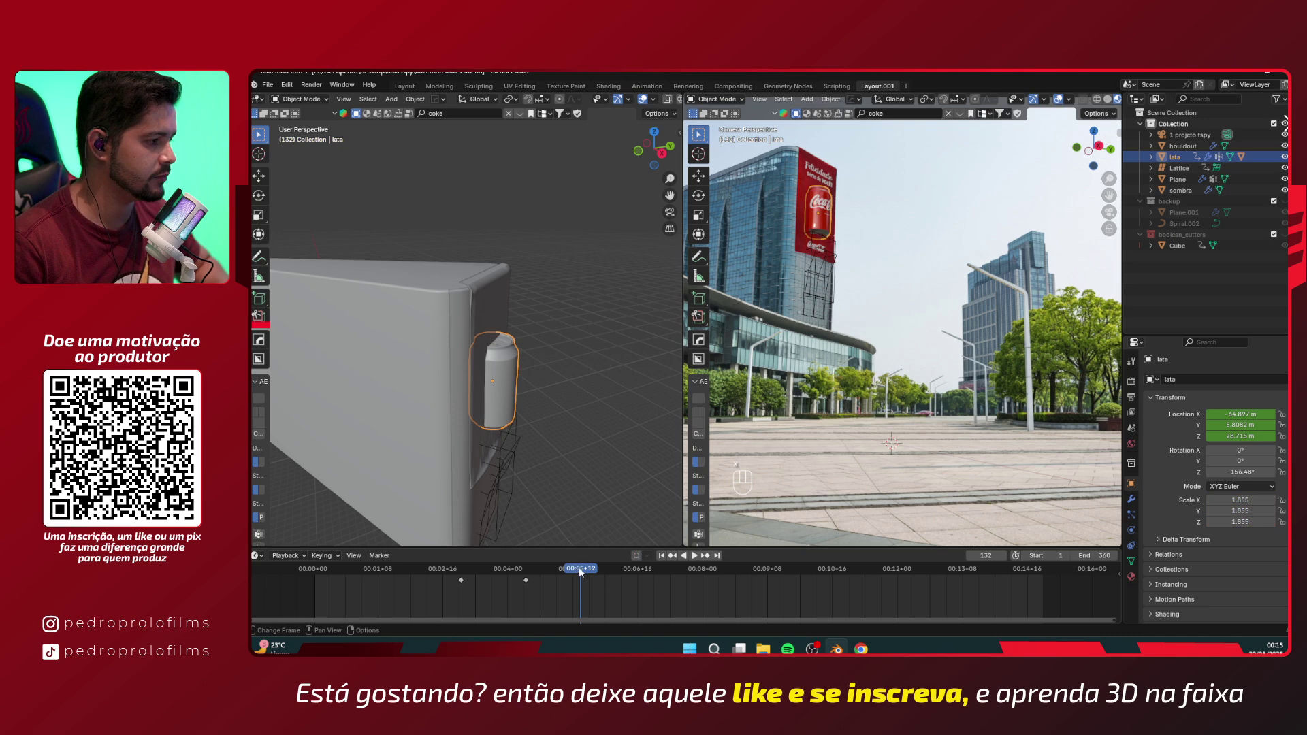
- Select the Cube, the Lattice and the lata can together, enable auto keying and keyframe their position at frame 192
mouse_move(581, 572)
mouse_down()
mouse_move(386, 579)
mouse_move(570, 572)
mouse_up()
key(space)
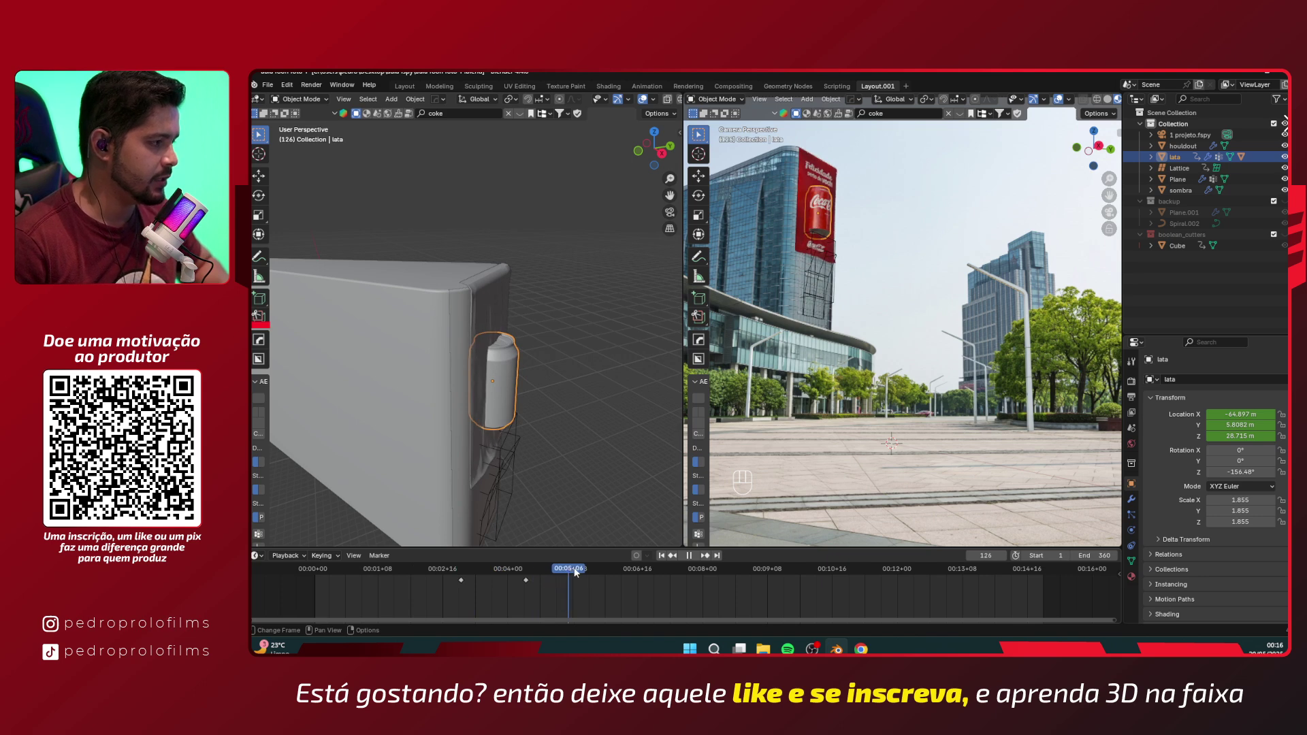
click(505, 449)
shift+click(504, 444)
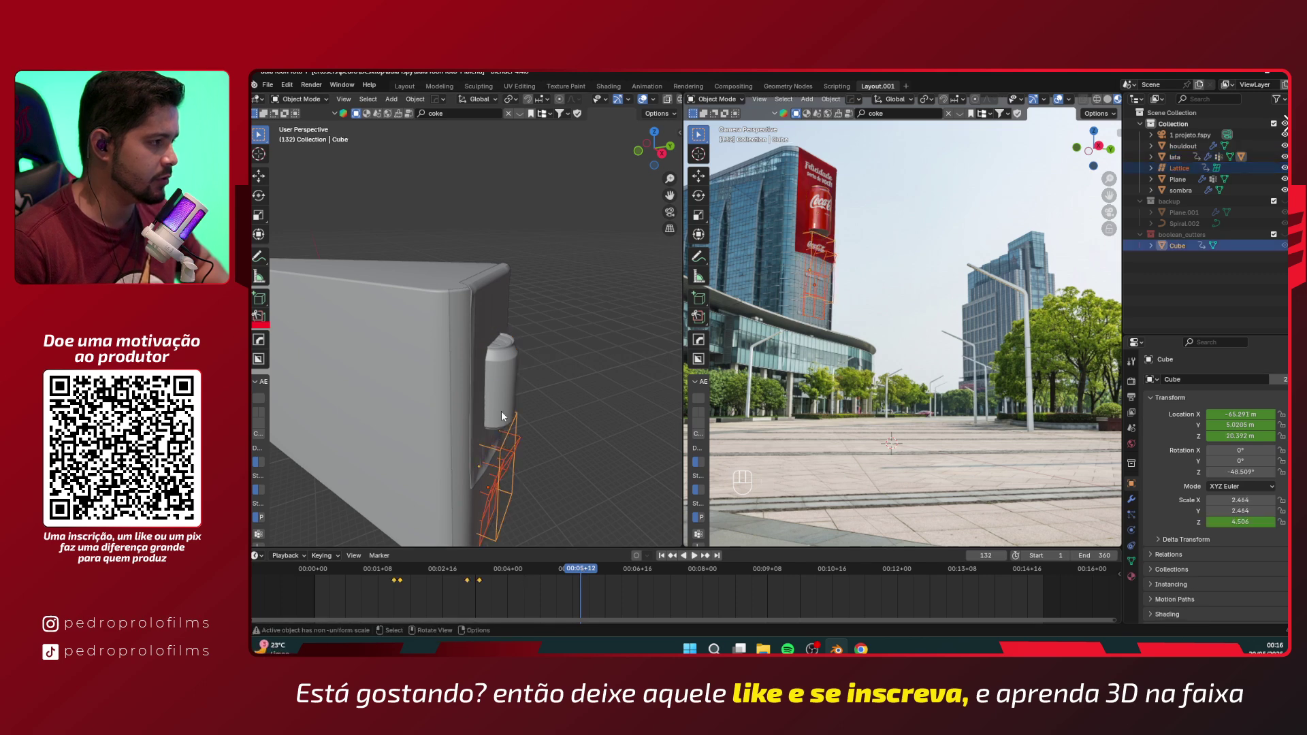
shift+click(507, 419)
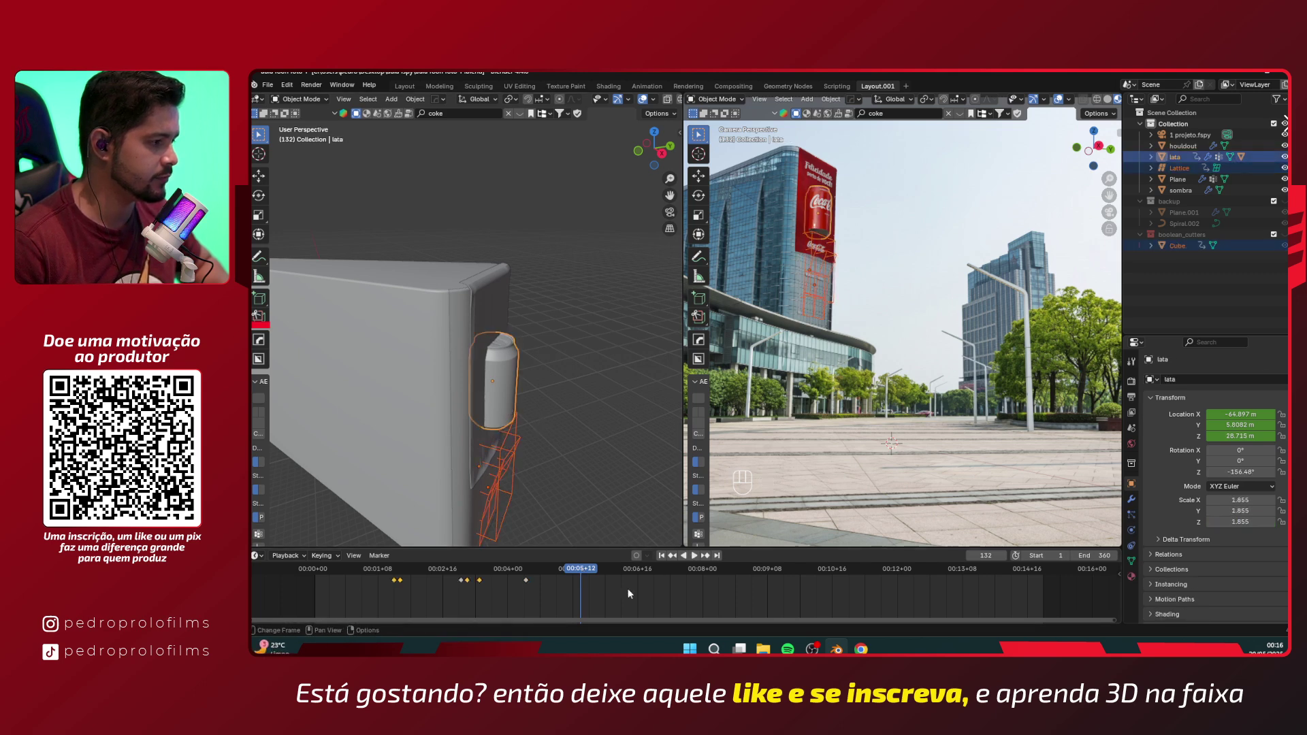
key(space)
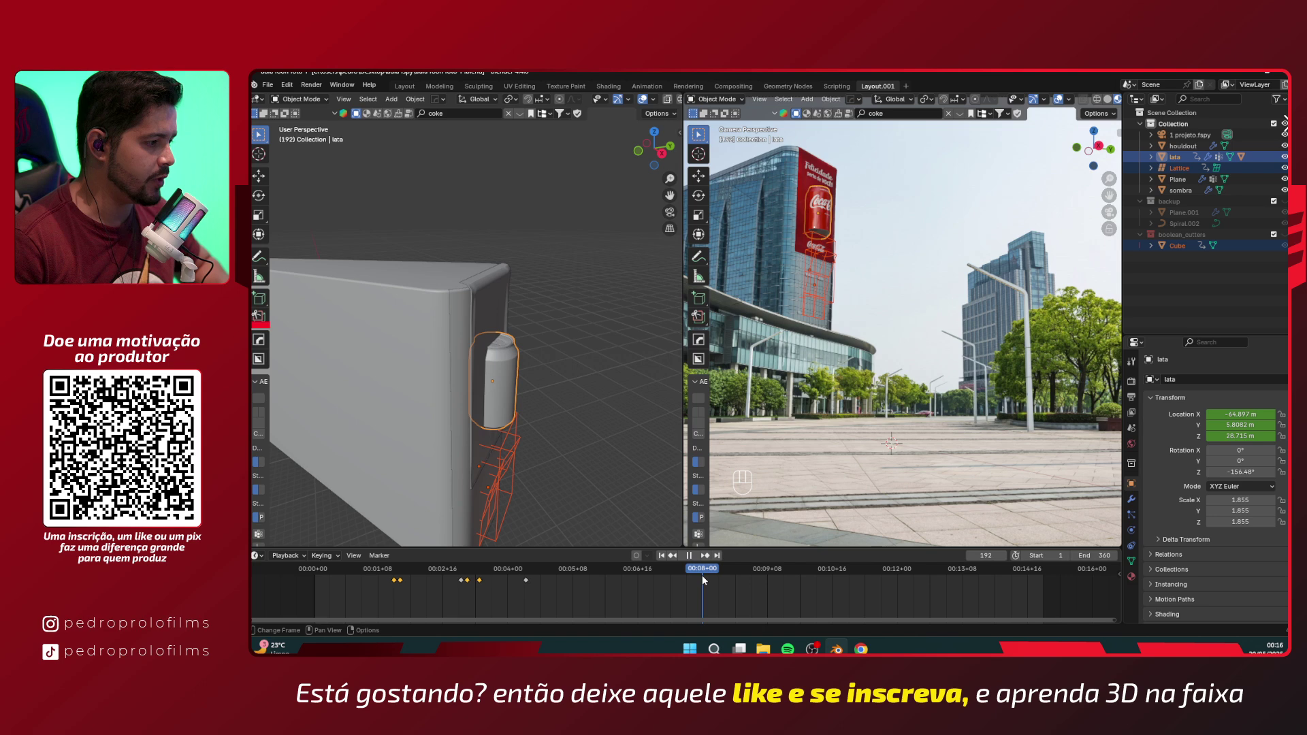
key(space)
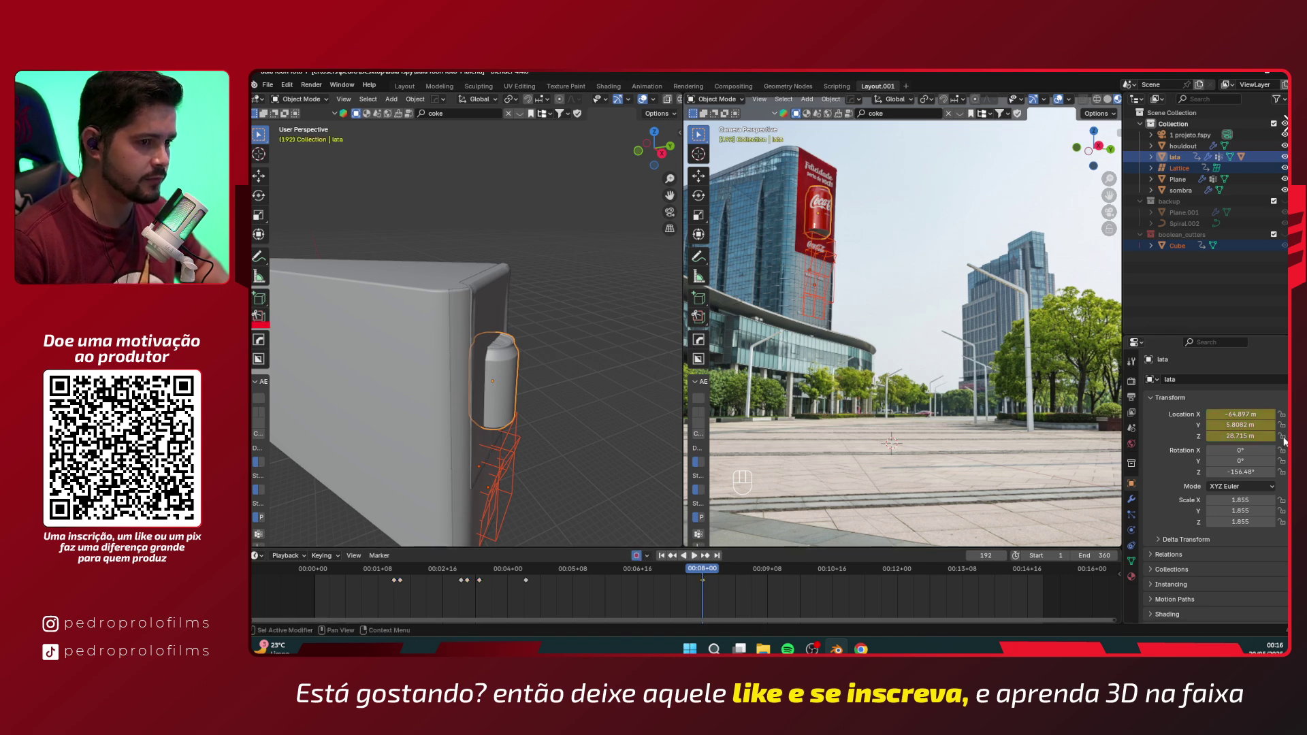
- At frame 208, move the selected can, lattice and cube straight up along Z by about 37 m, above the camera frame
click(734, 572)
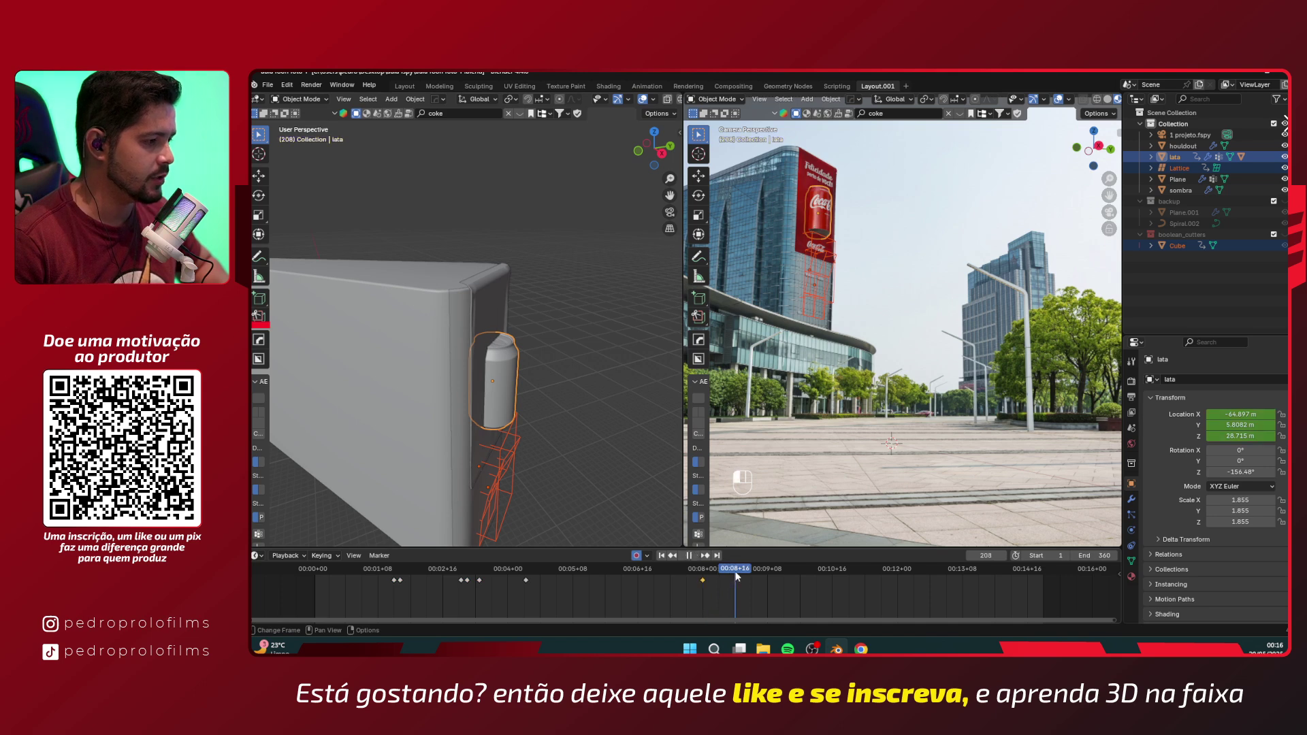
scroll(856, 306, down, 3)
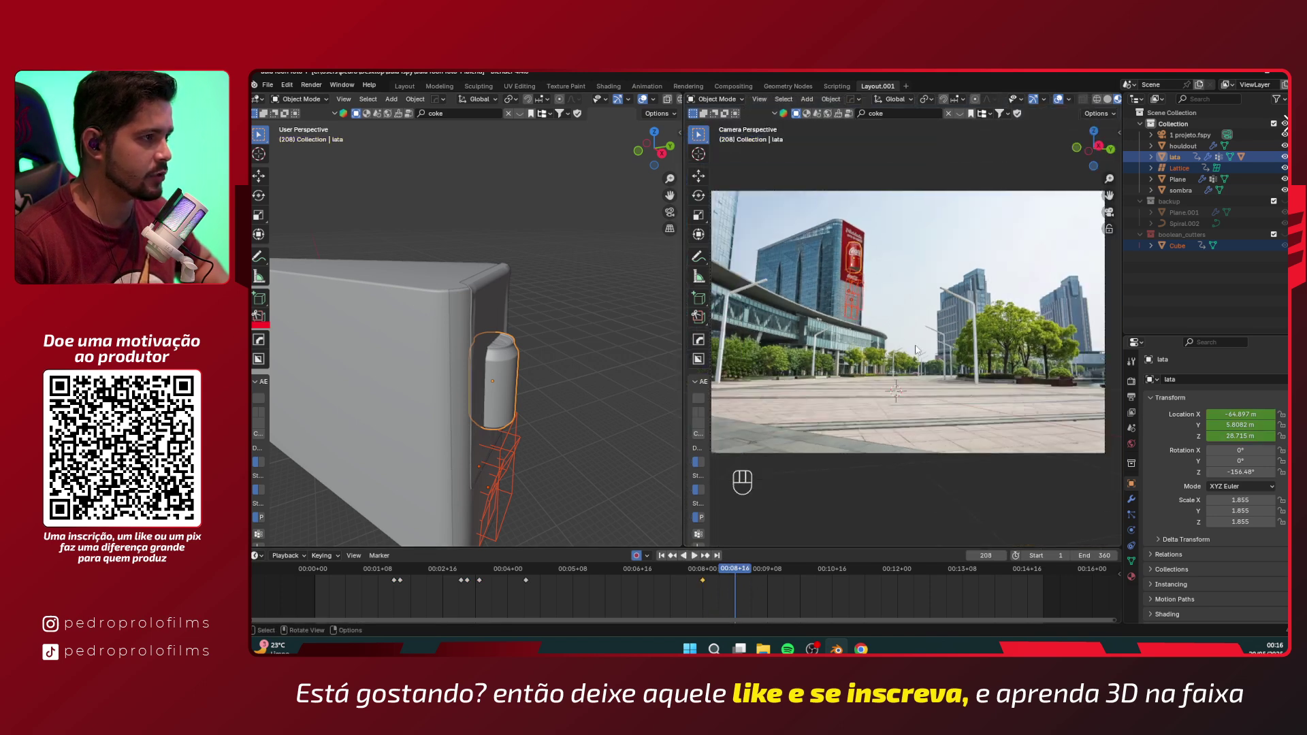
key(g)
key(z)
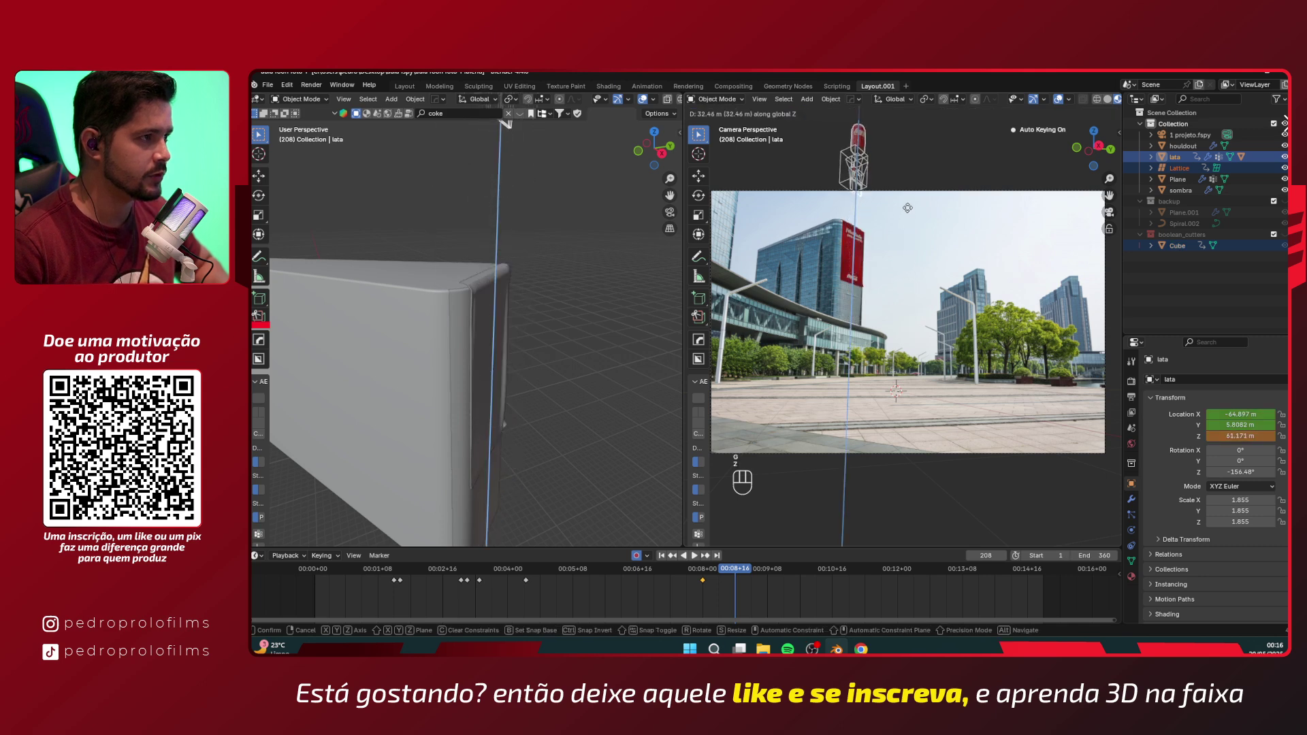
click(865, 240)
- Select only the lata can and duplicate it in place
scroll(863, 243, down, 2)
scroll(562, 316, down, 5)
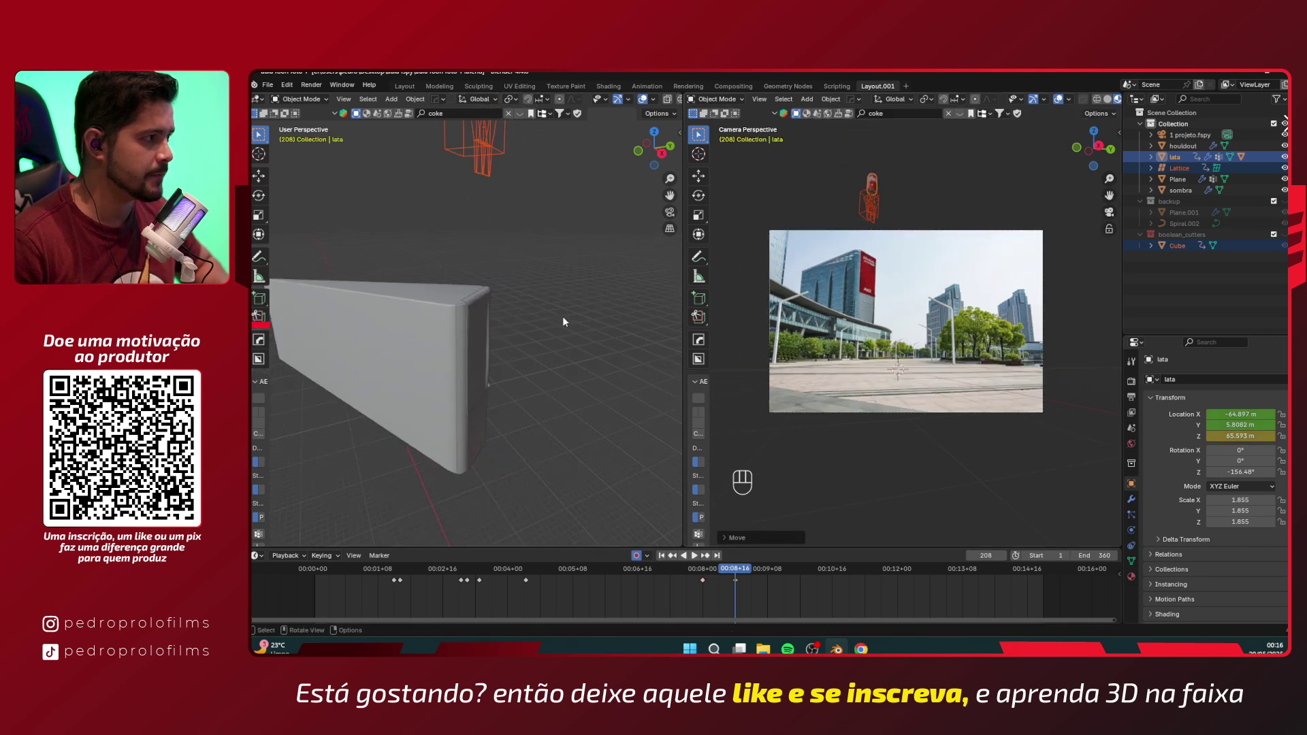
click(548, 285)
click(469, 195)
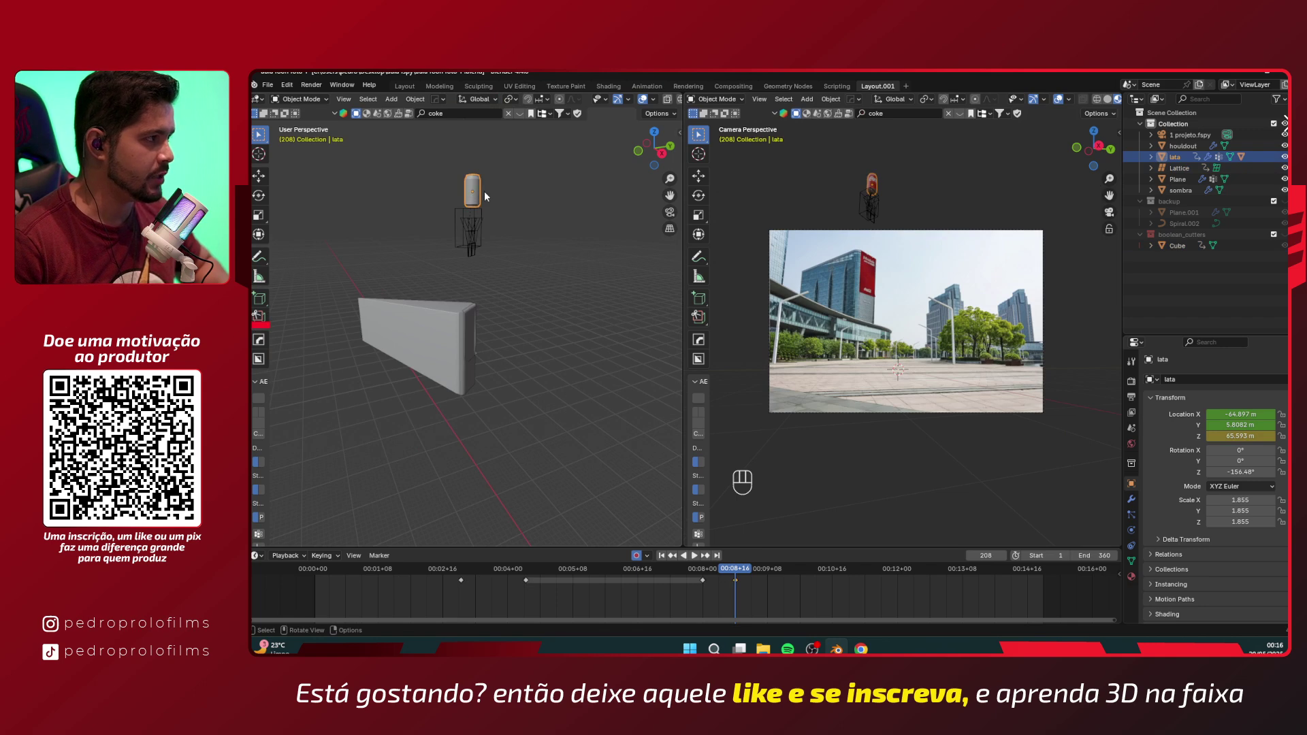
key(shift+d)
key(Escape)
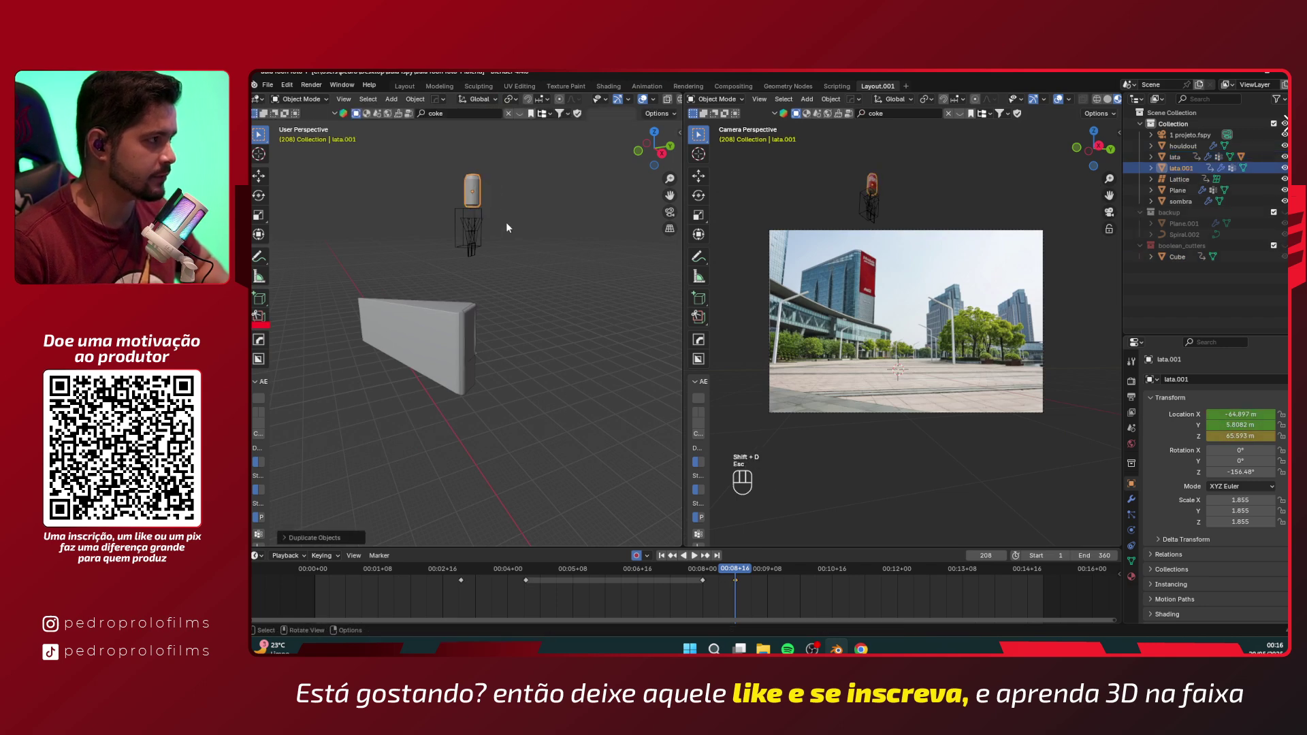
- From the top view, move the duplicated can near the world origin, to about X -8.07 m and Y 3.72 m
key(KP_7)
shift+middle_drag(512, 218, 518, 252)
key(g)
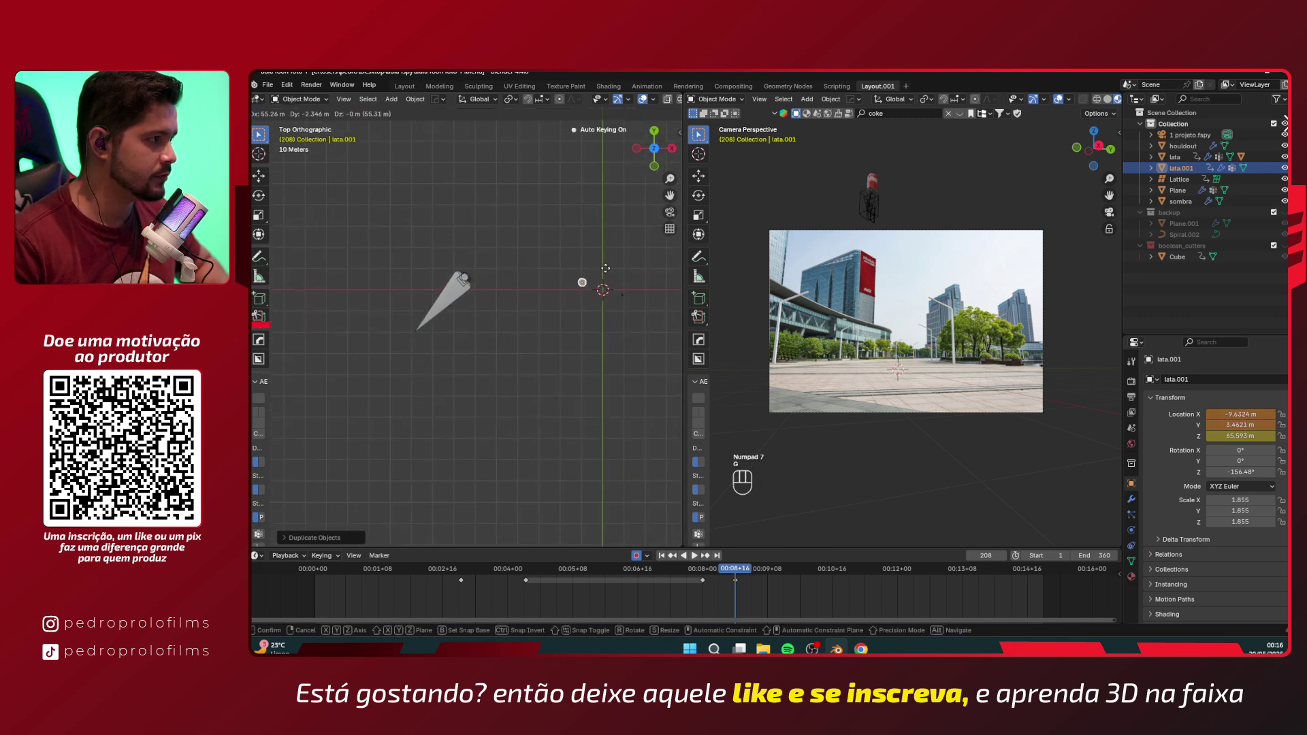
click(609, 268)
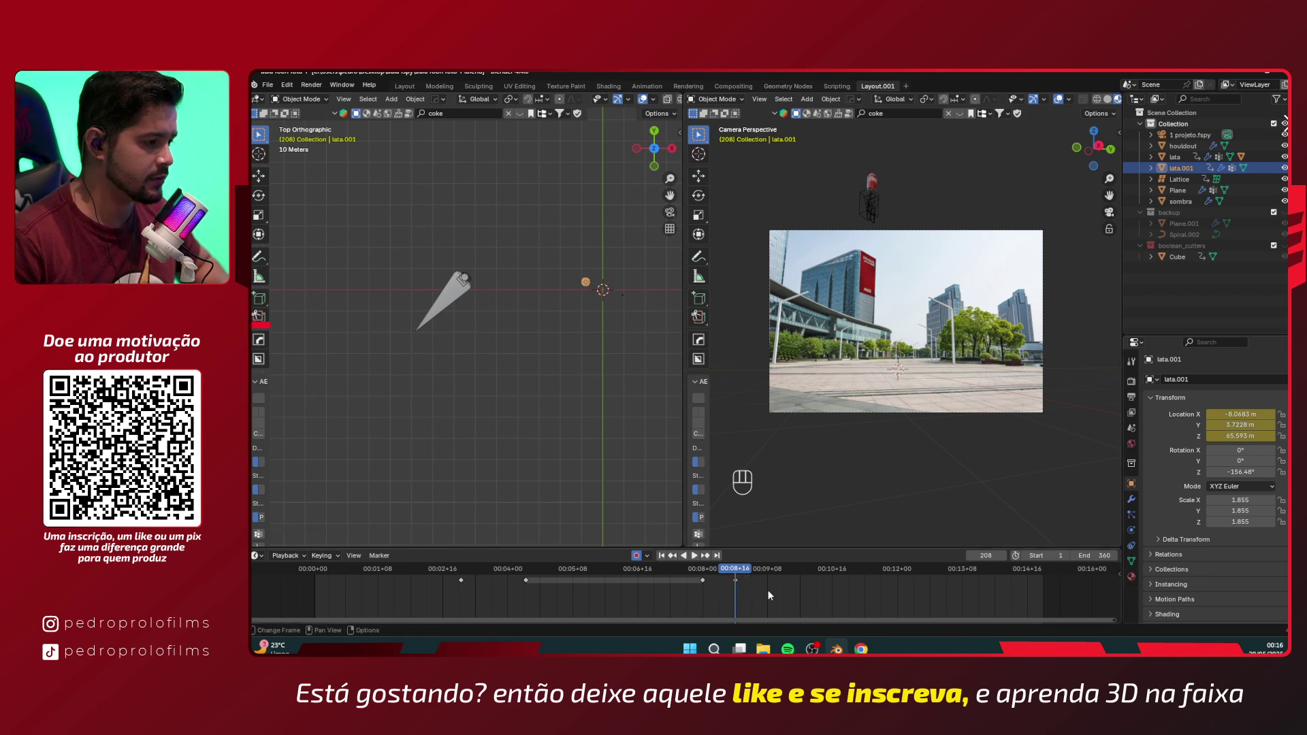
- Turn off auto keying and delete all keyframes of the duplicated can
click(636, 556)
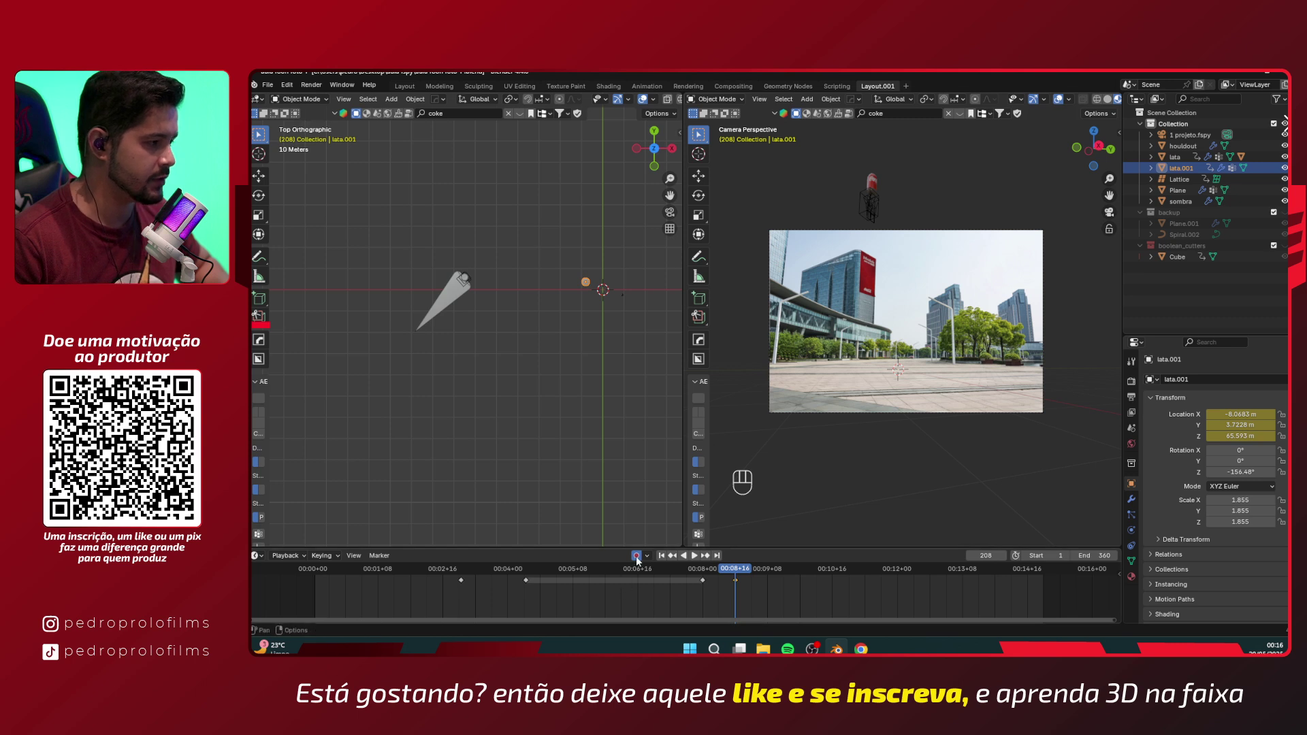
drag(773, 608, 454, 580)
key(x)
click(455, 582)
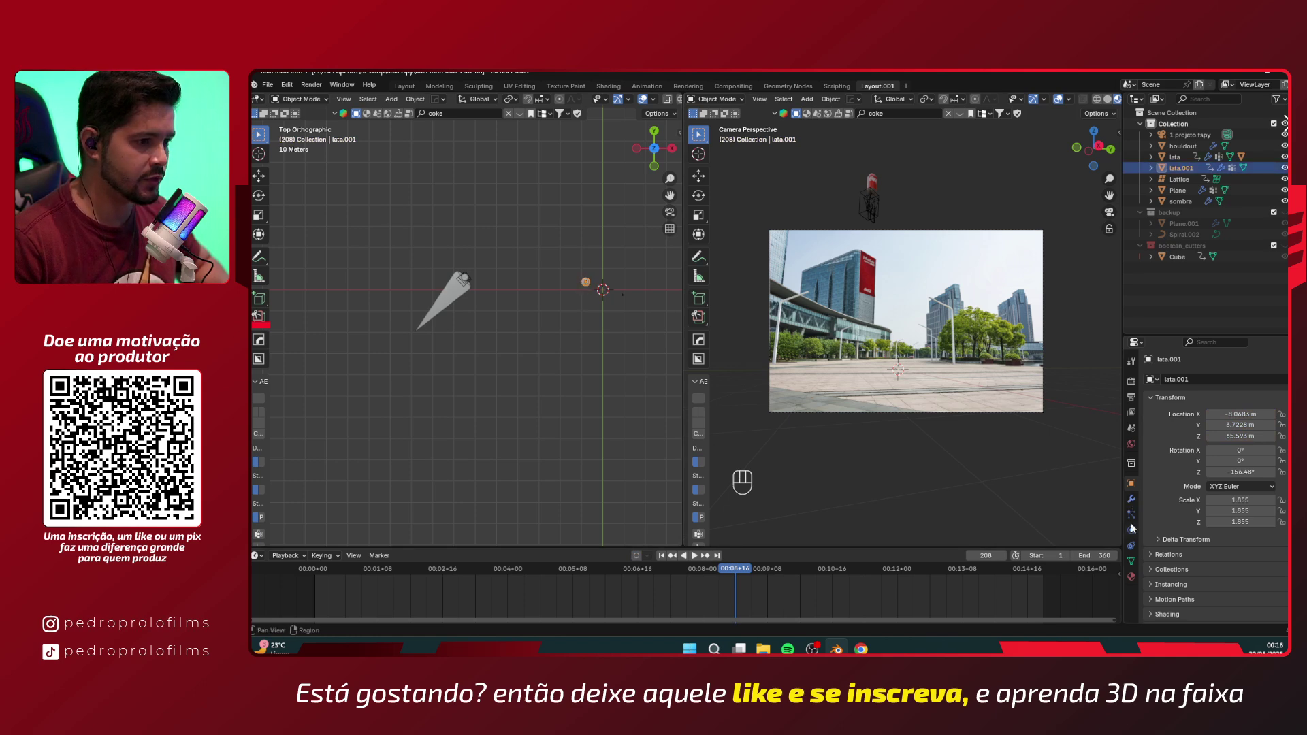
- Remove the boolean_Cube modifier from the duplicated can
click(1130, 501)
click(1280, 398)
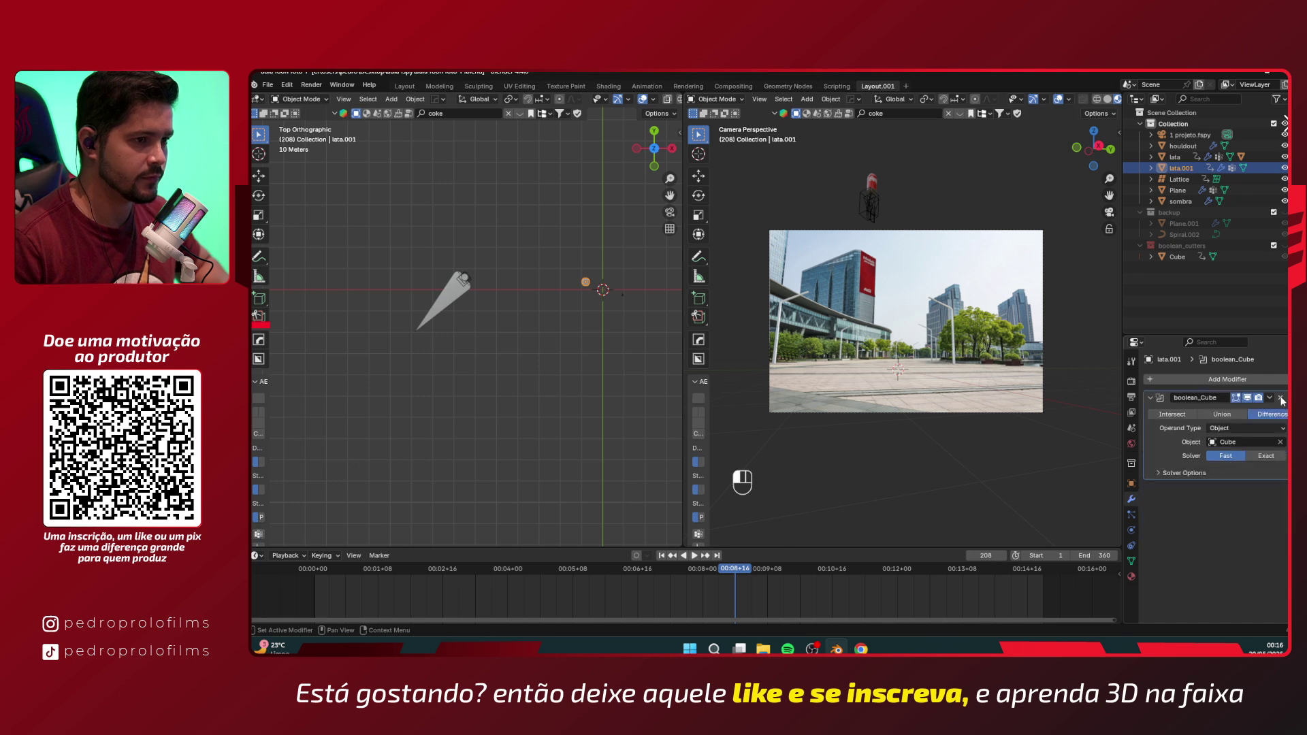
click(1281, 398)
- At frame 255, lower the duplicated can along Z by about 62 m from the front view to ground level
scroll(588, 296, up, 3)
shift+middle_drag(550, 289, 476, 361)
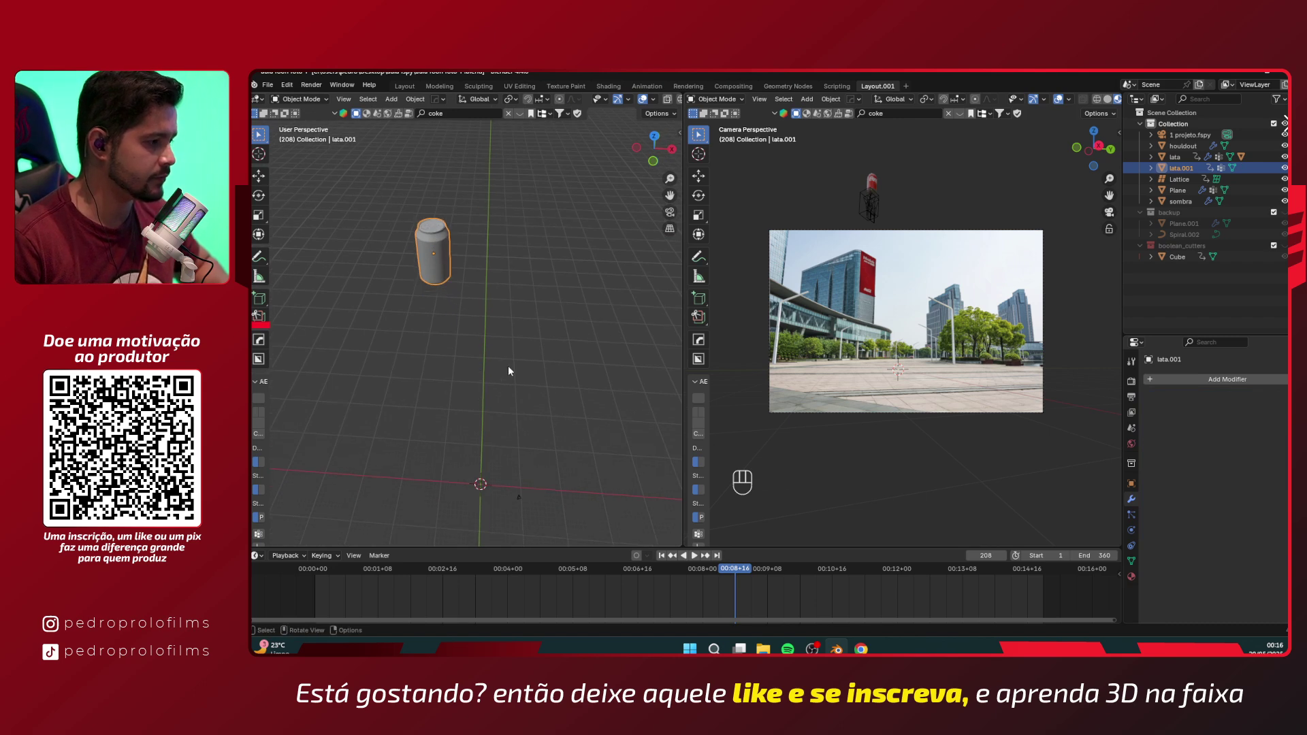
key(KP_1)
scroll(531, 366, down, 5)
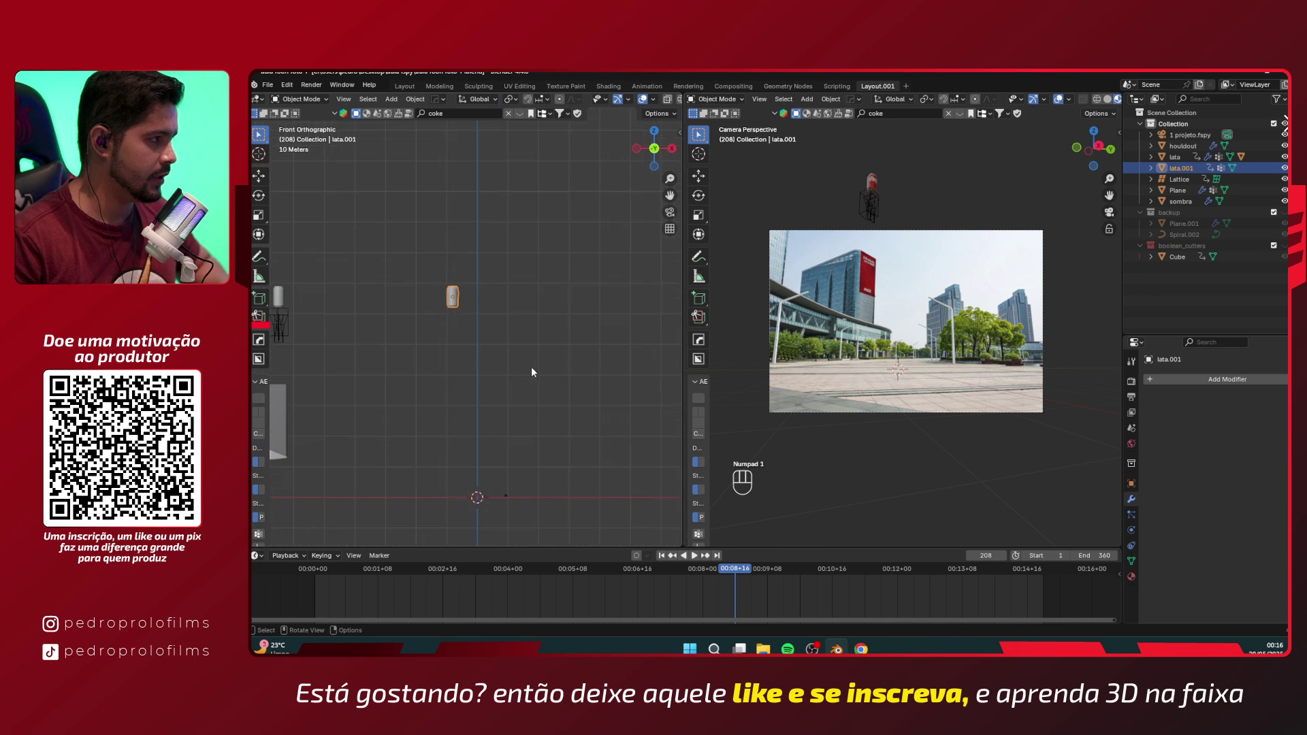
scroll(531, 371, down, 2)
drag(762, 571, 823, 579)
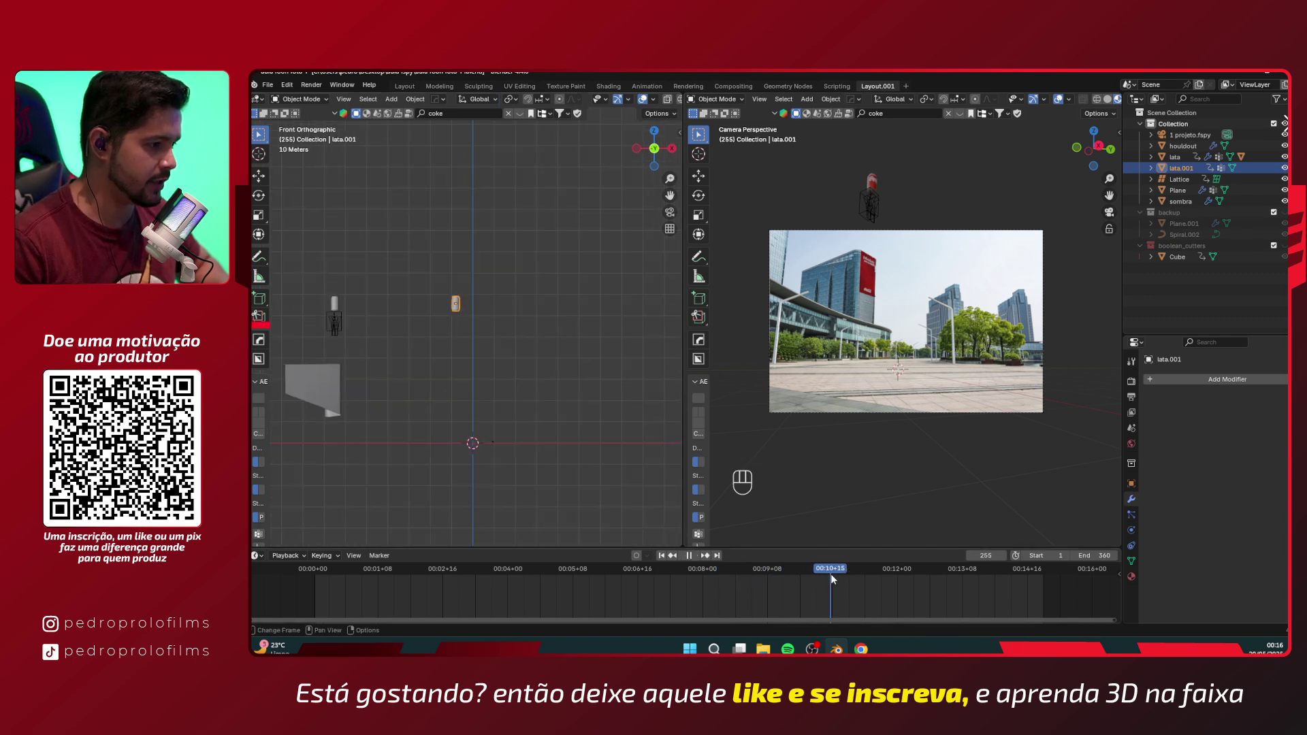
key(g)
key(z)
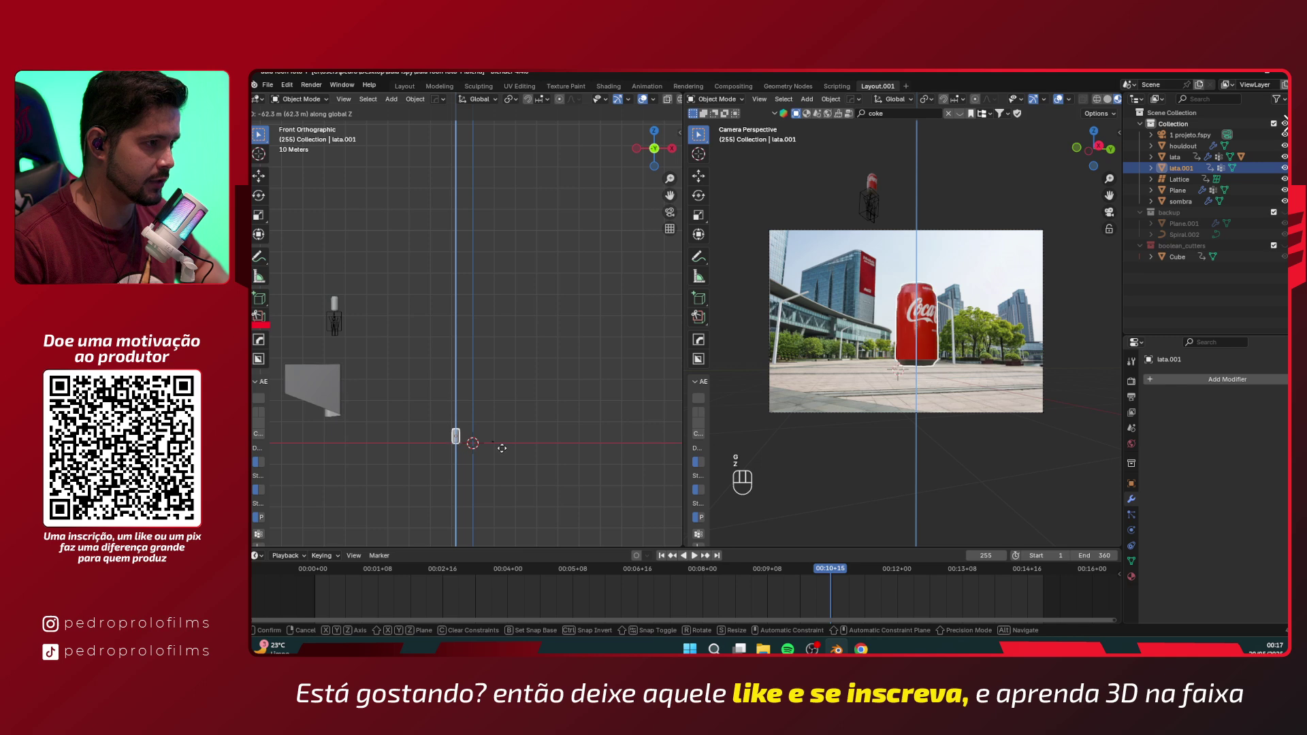
click(501, 448)
- Rotate the duplicated can about Z by about -58° so its Coca-Cola logo faces the camera
scroll(933, 352, up, 5)
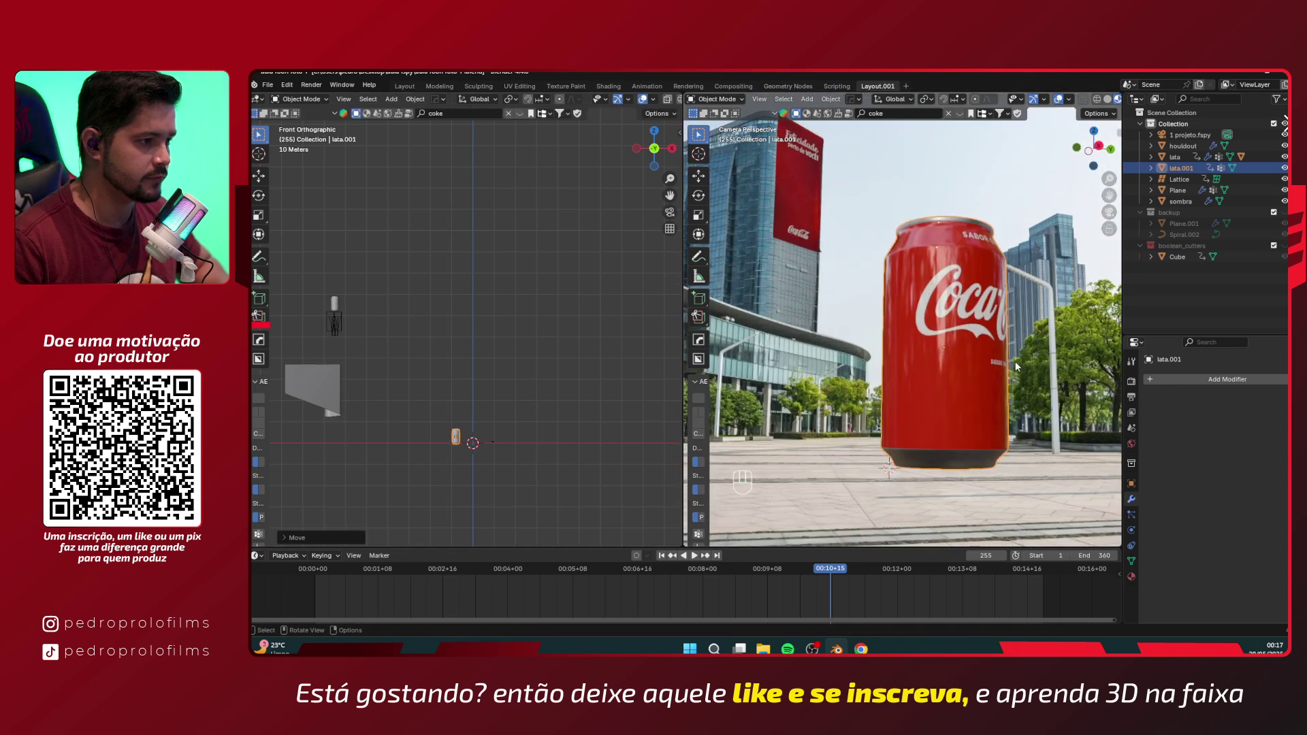
key(r)
key(z)
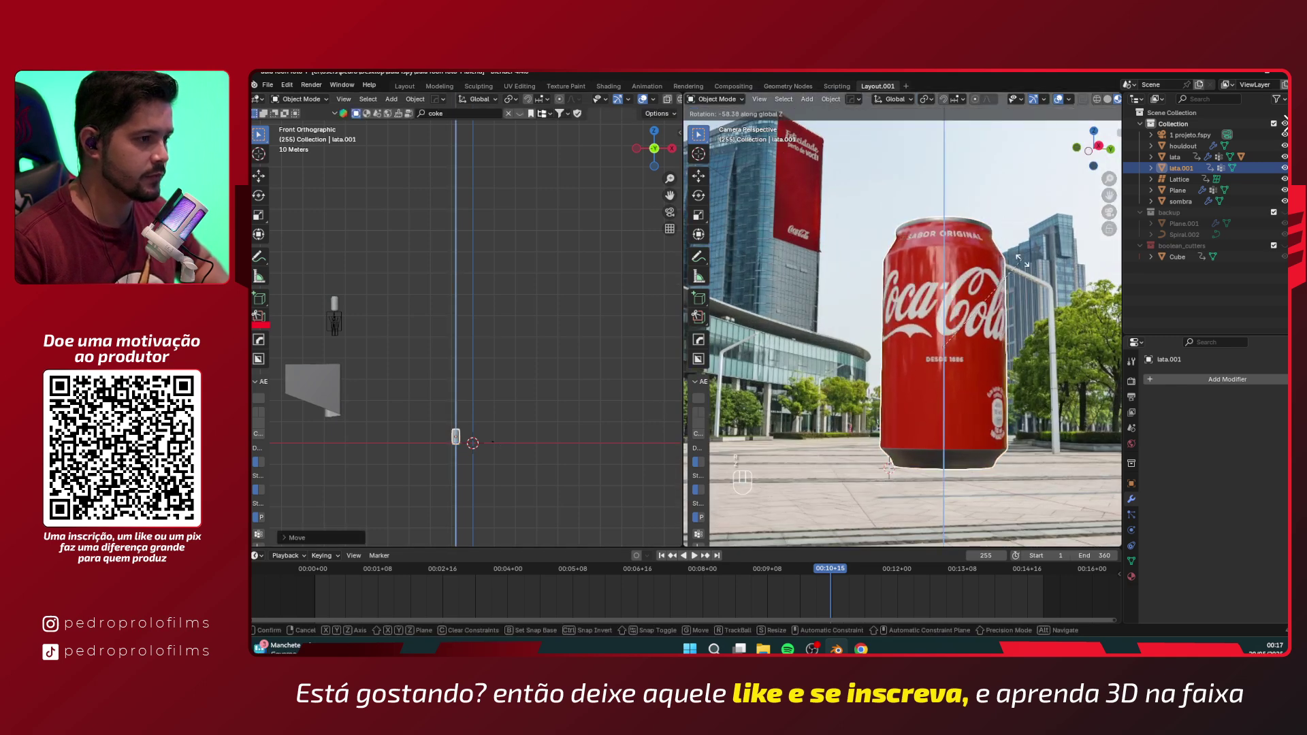
click(1026, 260)
- Raise the duplicated can along Z by about 0.42 m so its base rests on the ground line
shift+middle_drag(982, 337, 921, 307)
scroll(456, 443, up, 3)
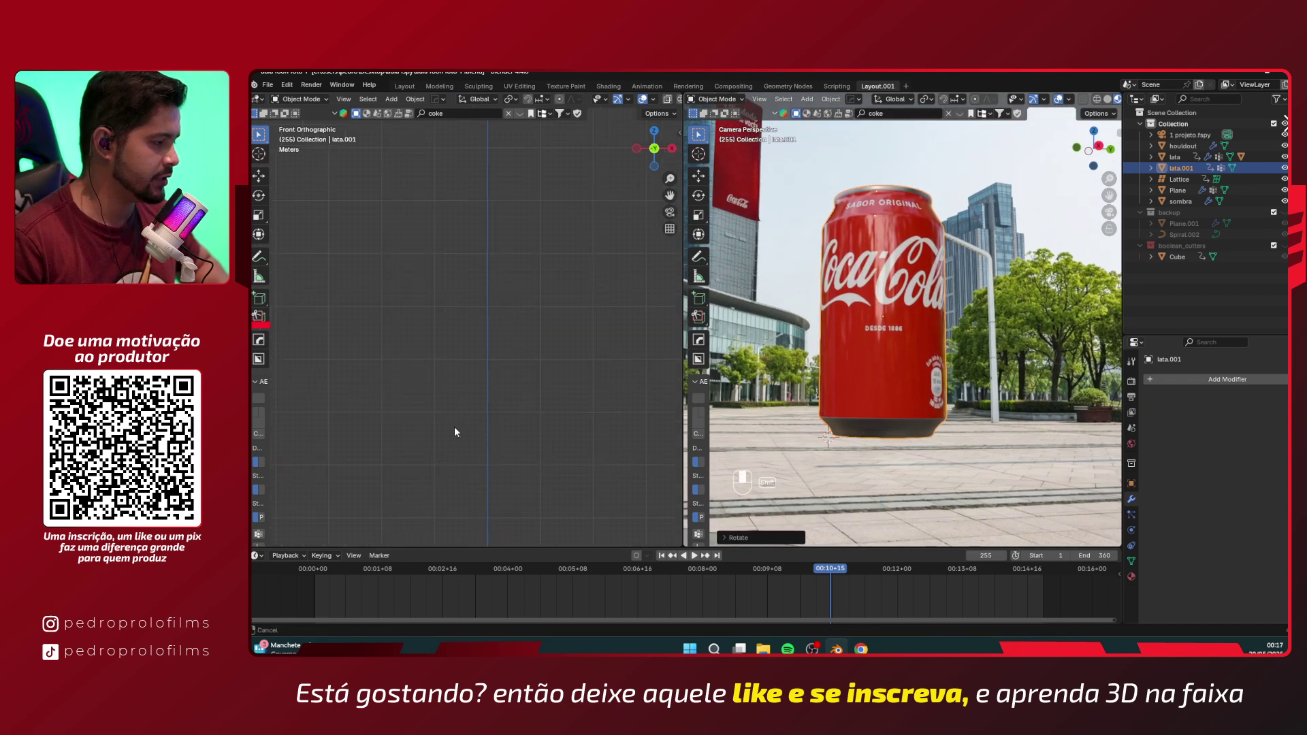
scroll(455, 429, up, 1)
shift+middle_drag(484, 398, 473, 305)
scroll(493, 279, up, 4)
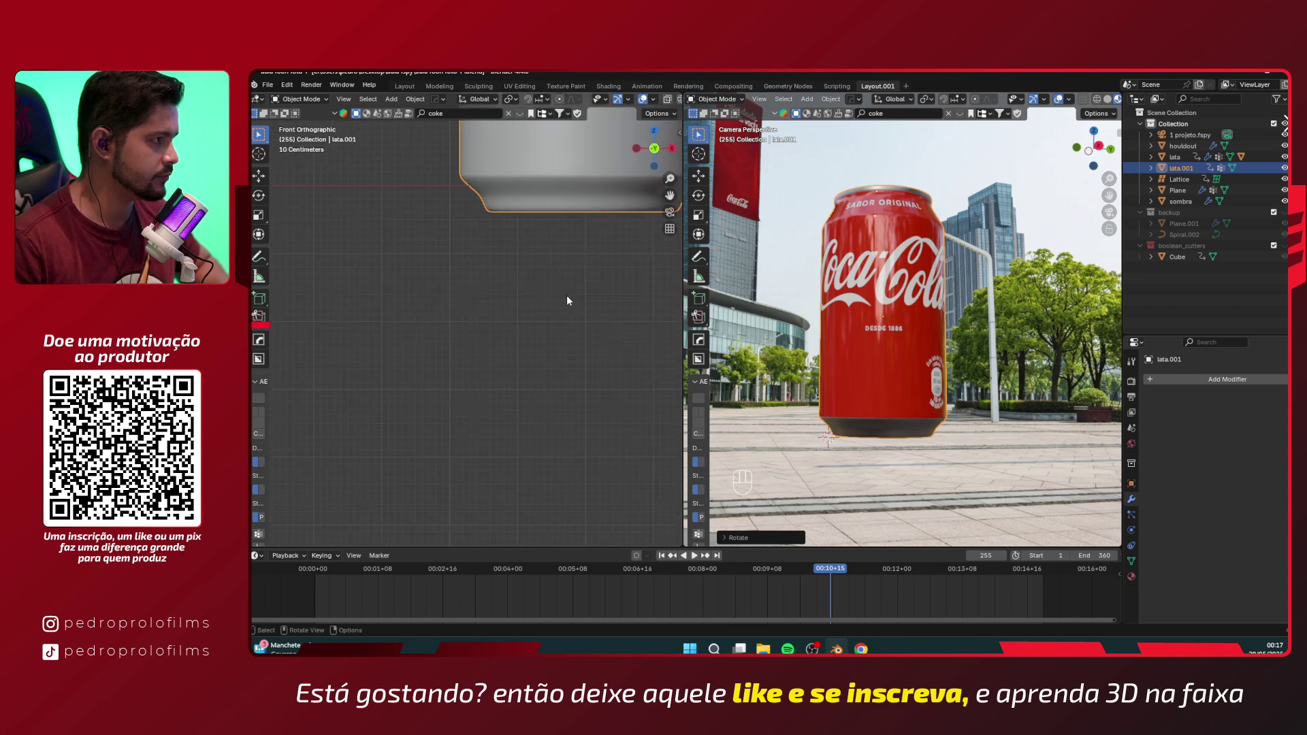
key(g)
key(z)
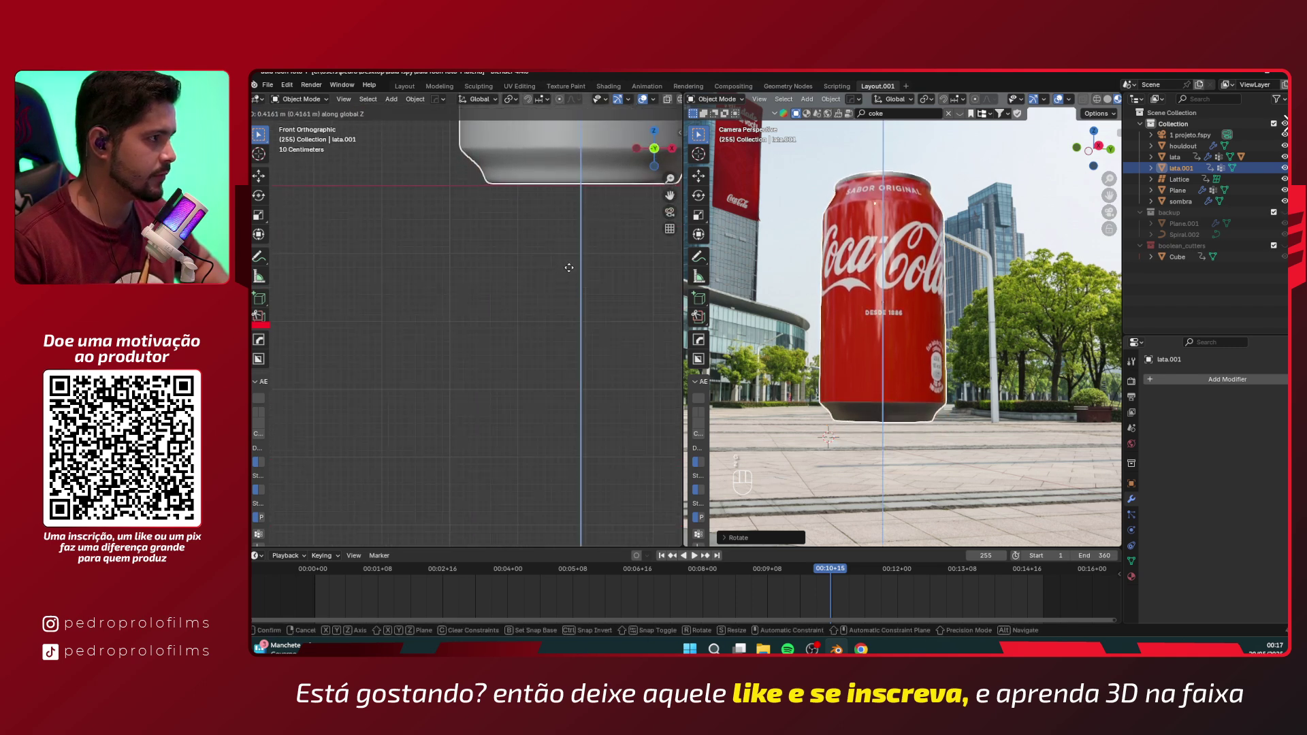
click(569, 268)
- Scale the duplicated can down by a factor of about 0.77 and lower it about 0.8 m back onto the ground
scroll(522, 323, down, 3)
scroll(574, 354, down, 3)
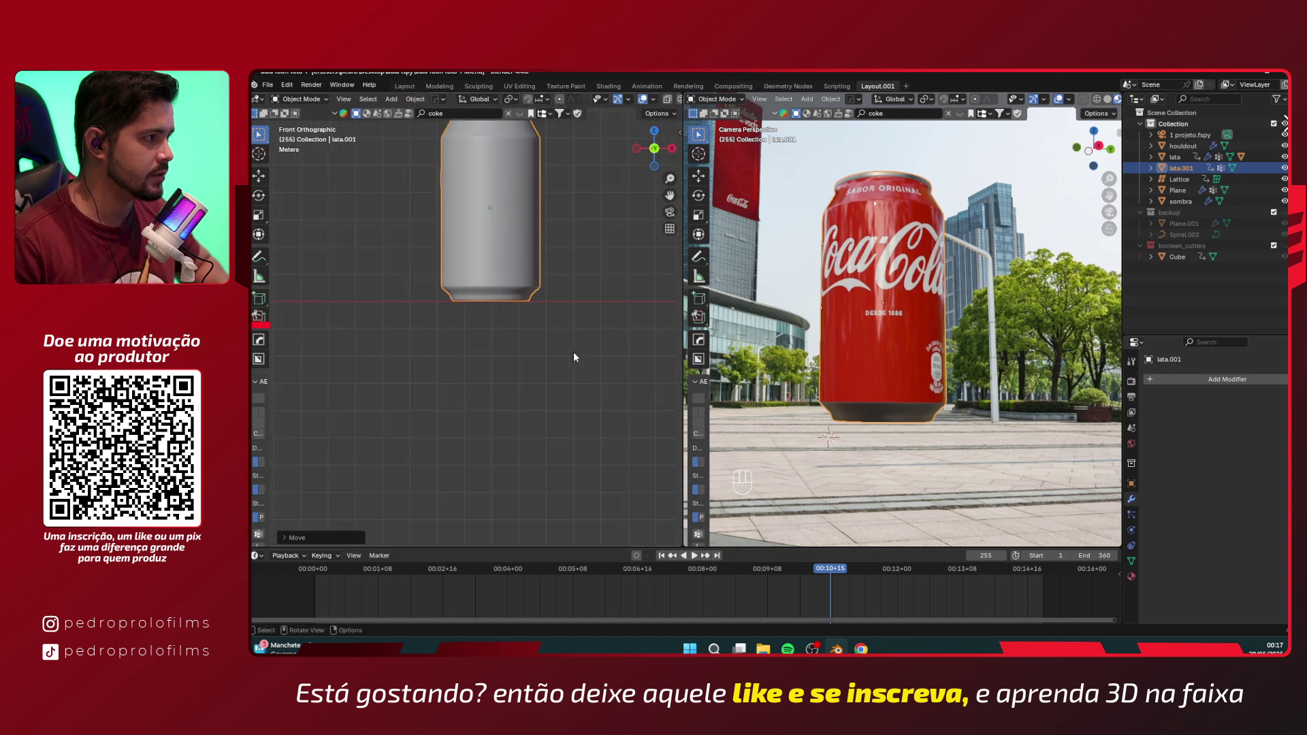
scroll(573, 354, down, 5)
key(s)
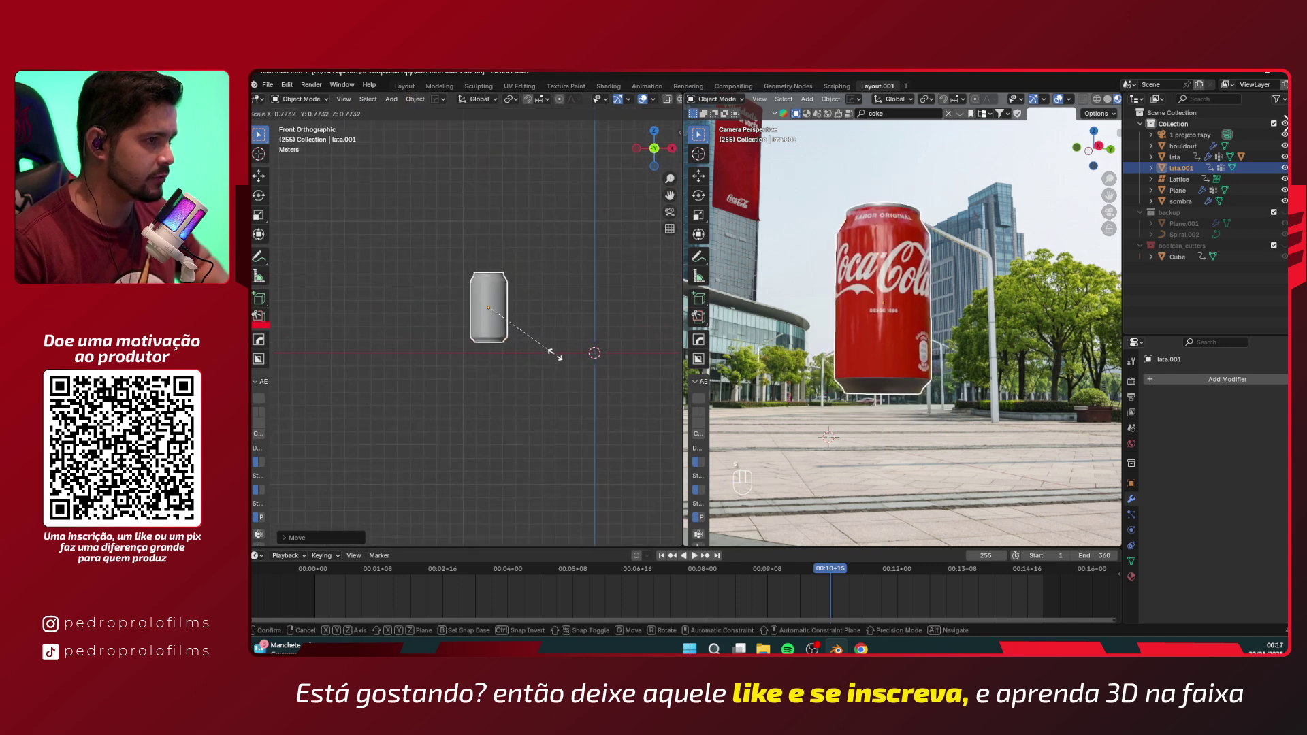
click(552, 353)
key(g)
key(z)
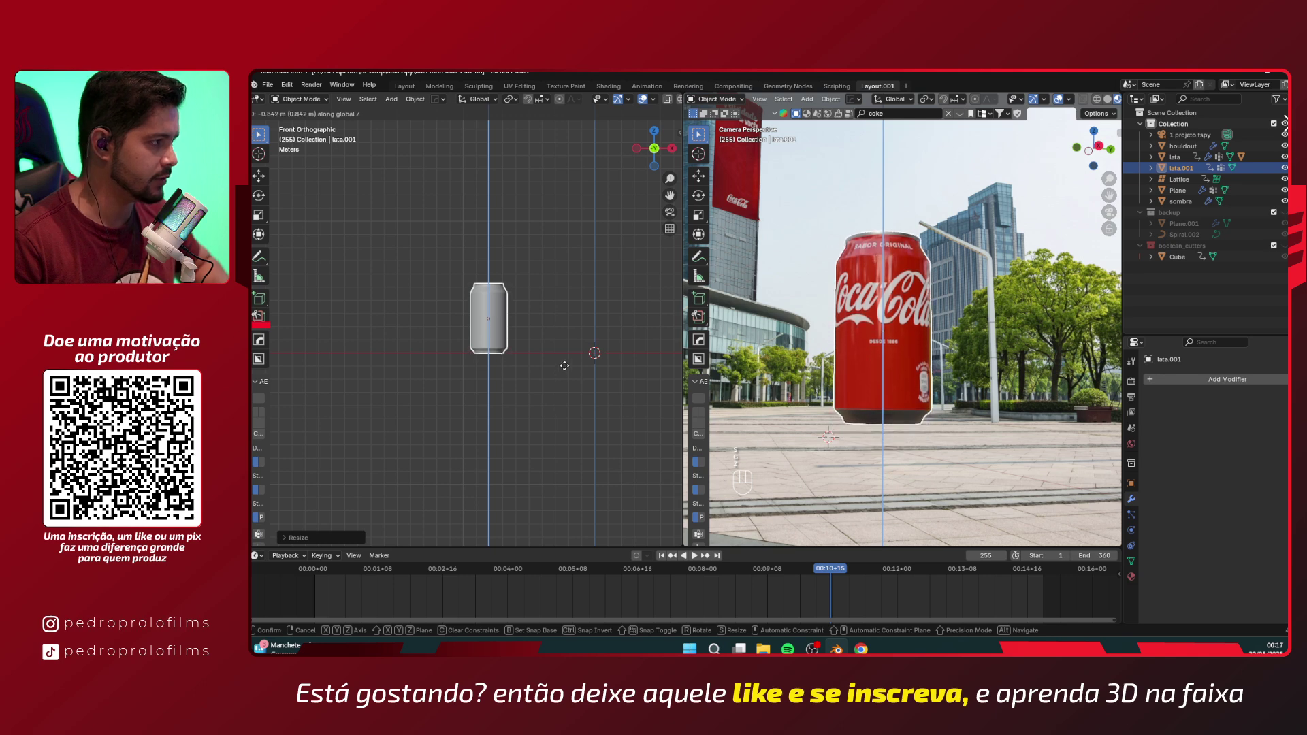
click(566, 363)
- Enable auto keying and insert location and rotation keyframes for the duplicated can at frame 255
scroll(885, 341, down, 2)
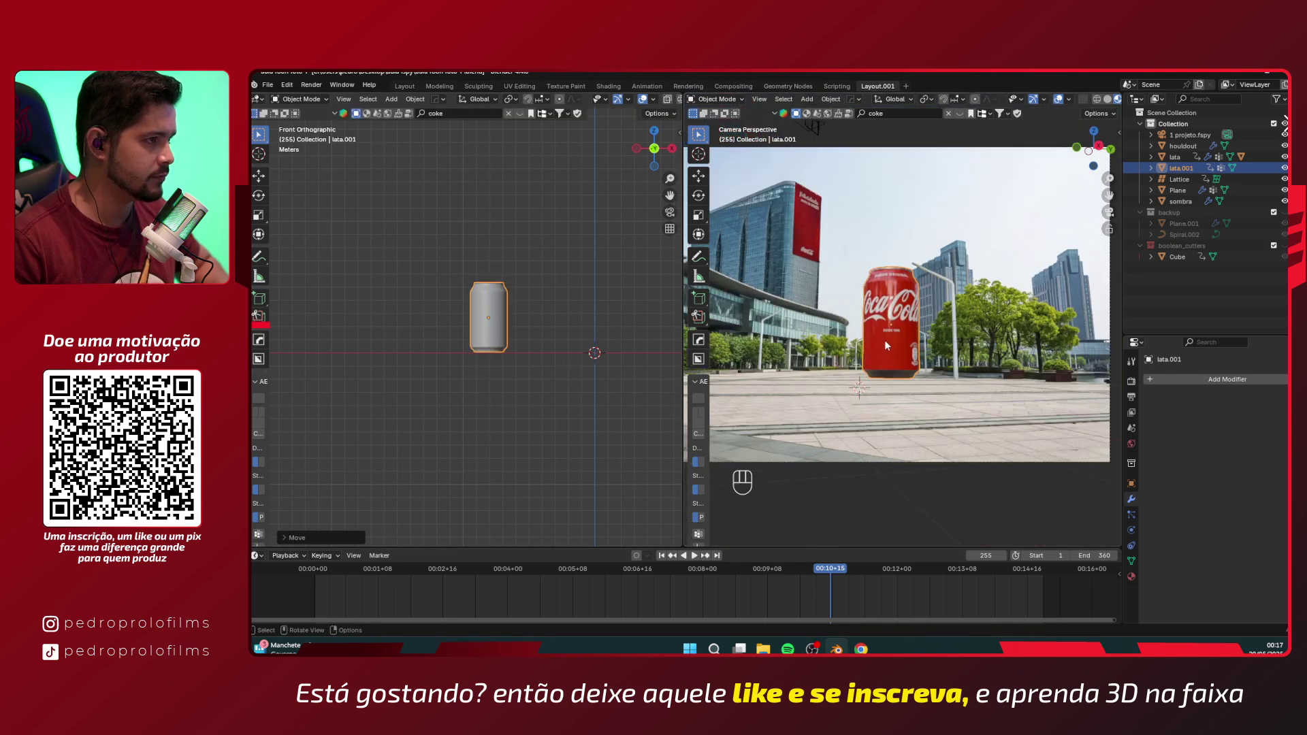
scroll(884, 340, up, 3)
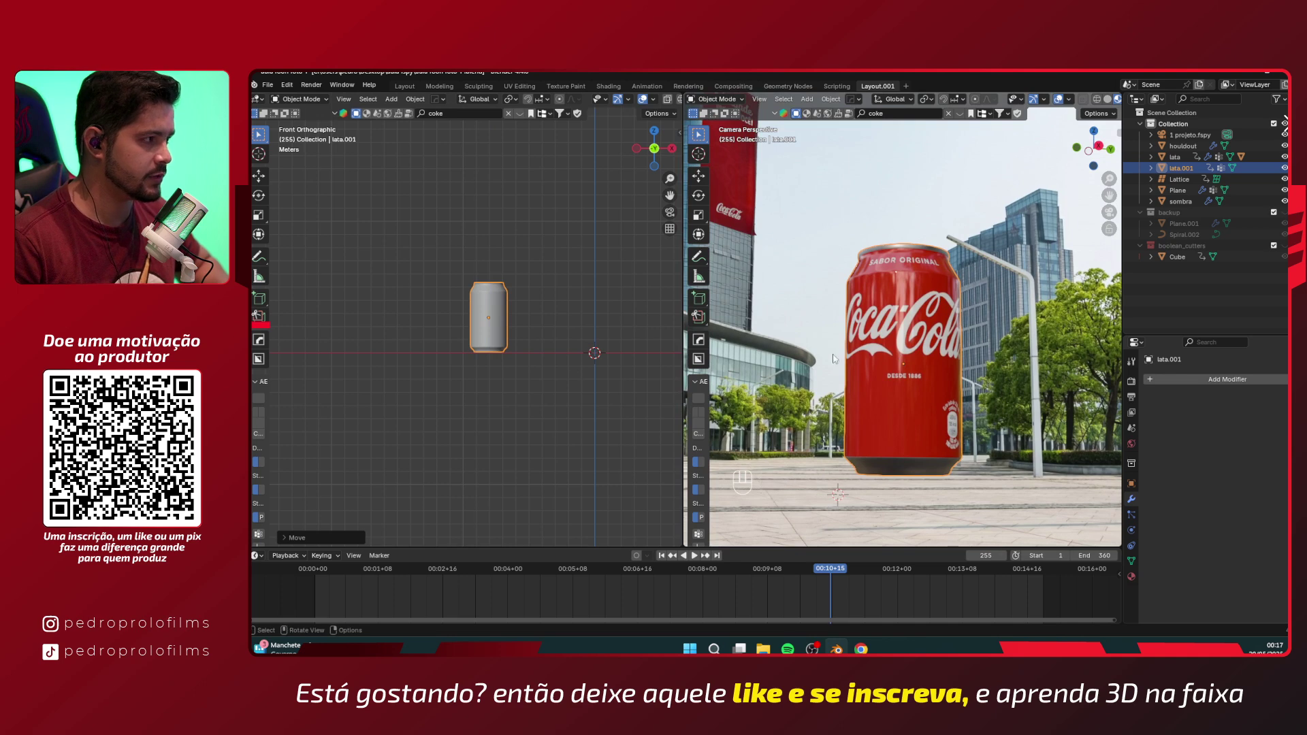
click(637, 556)
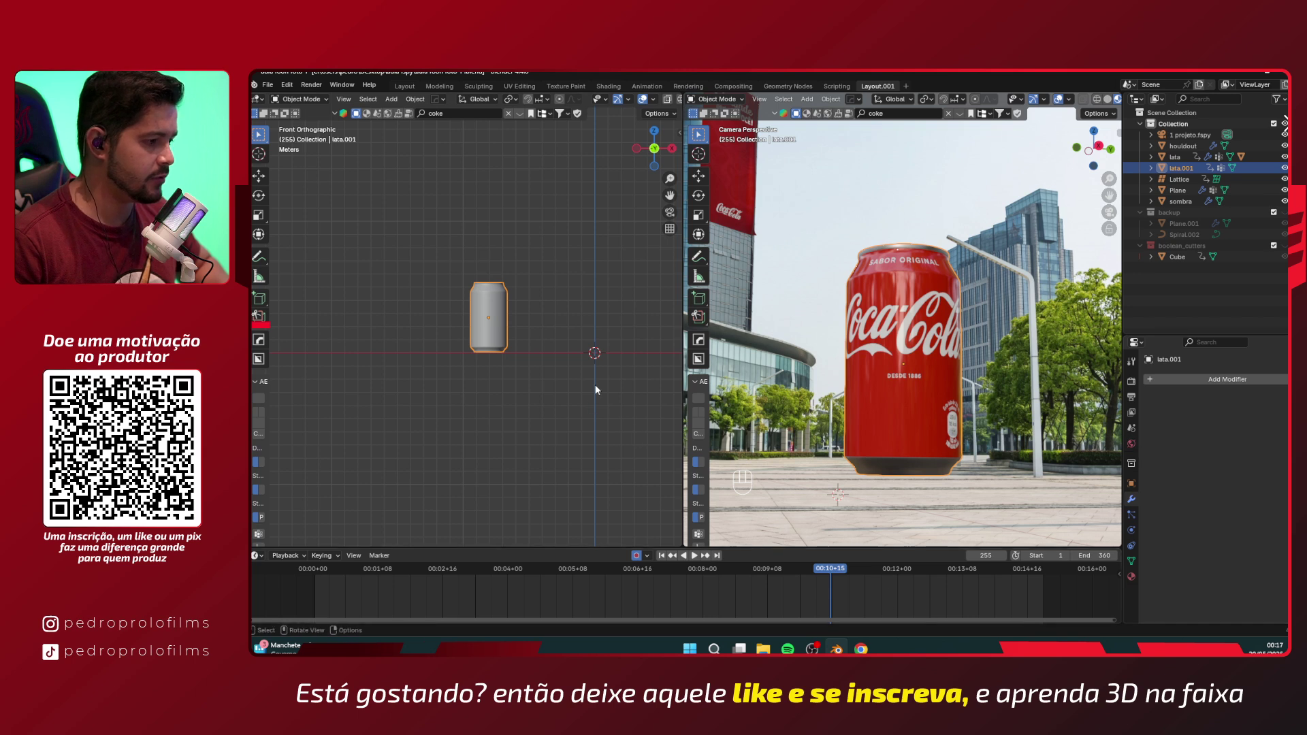
click(1132, 483)
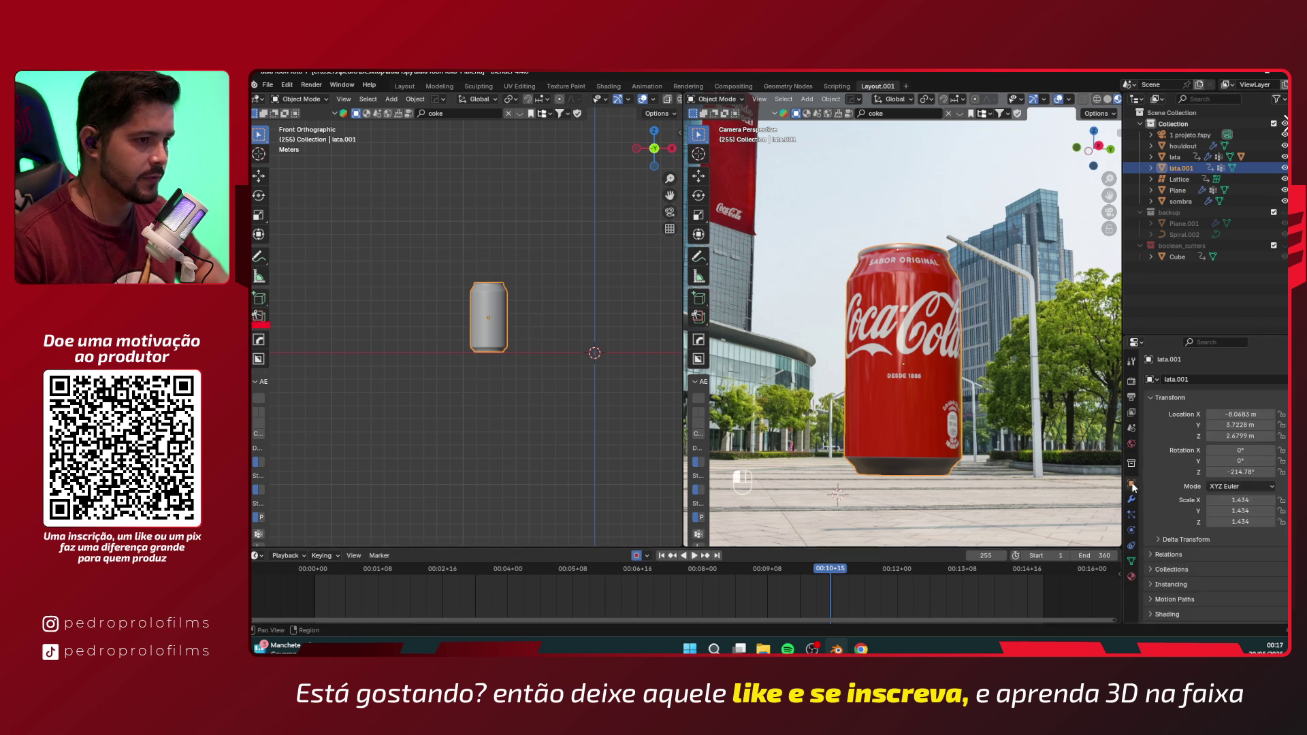
key(i)
key(i)
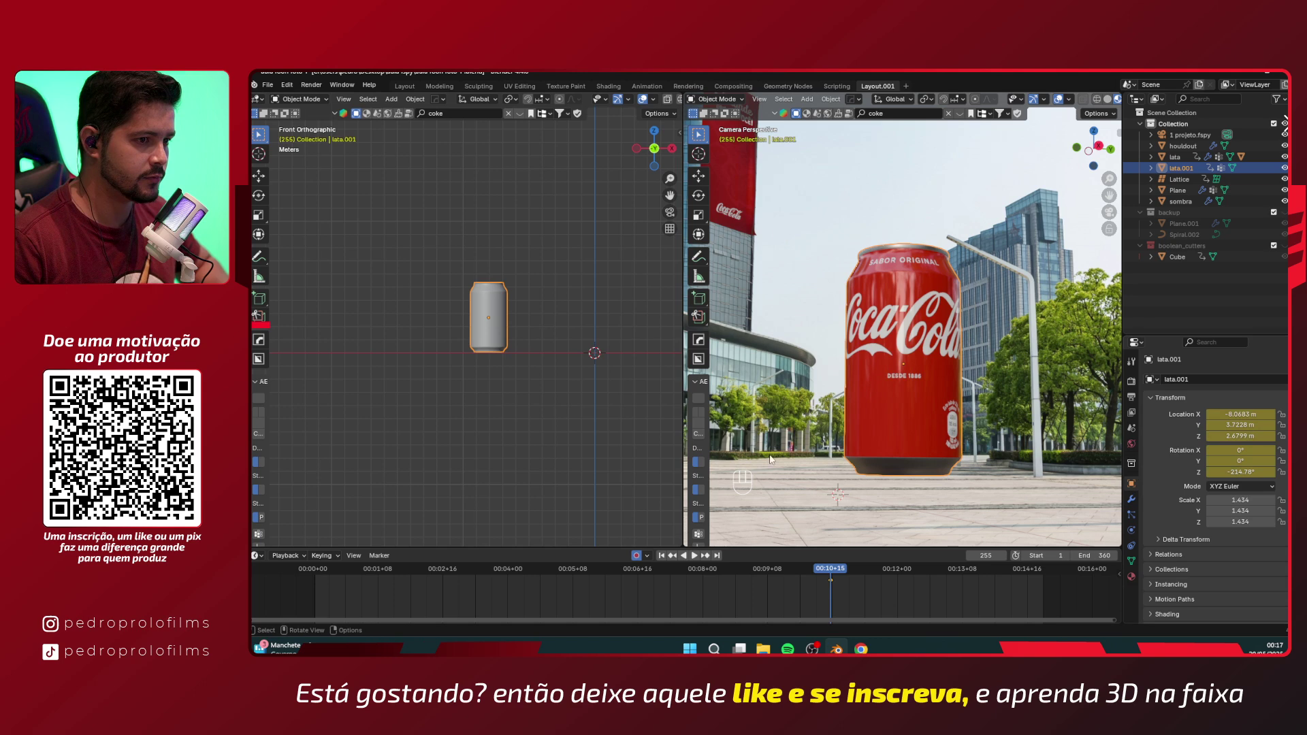
scroll(946, 352, up, 1)
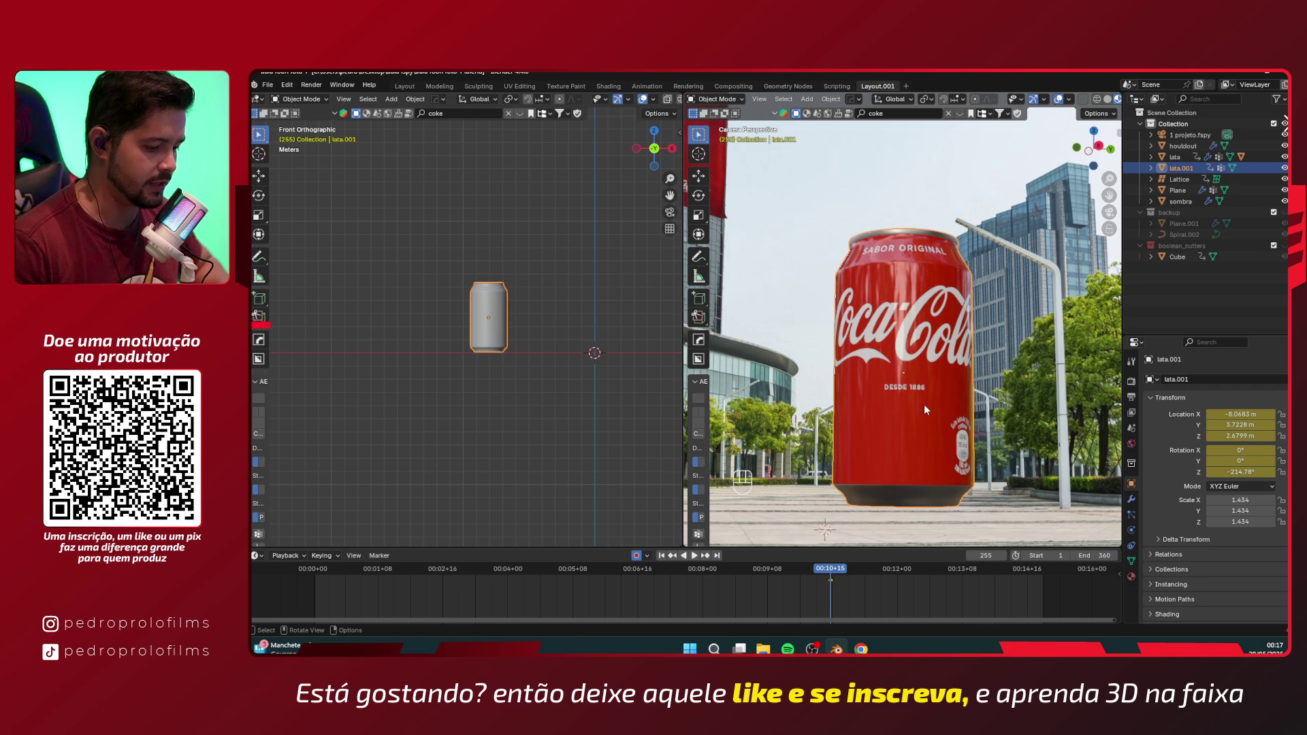
shift+middle_drag(924, 404, 906, 360)
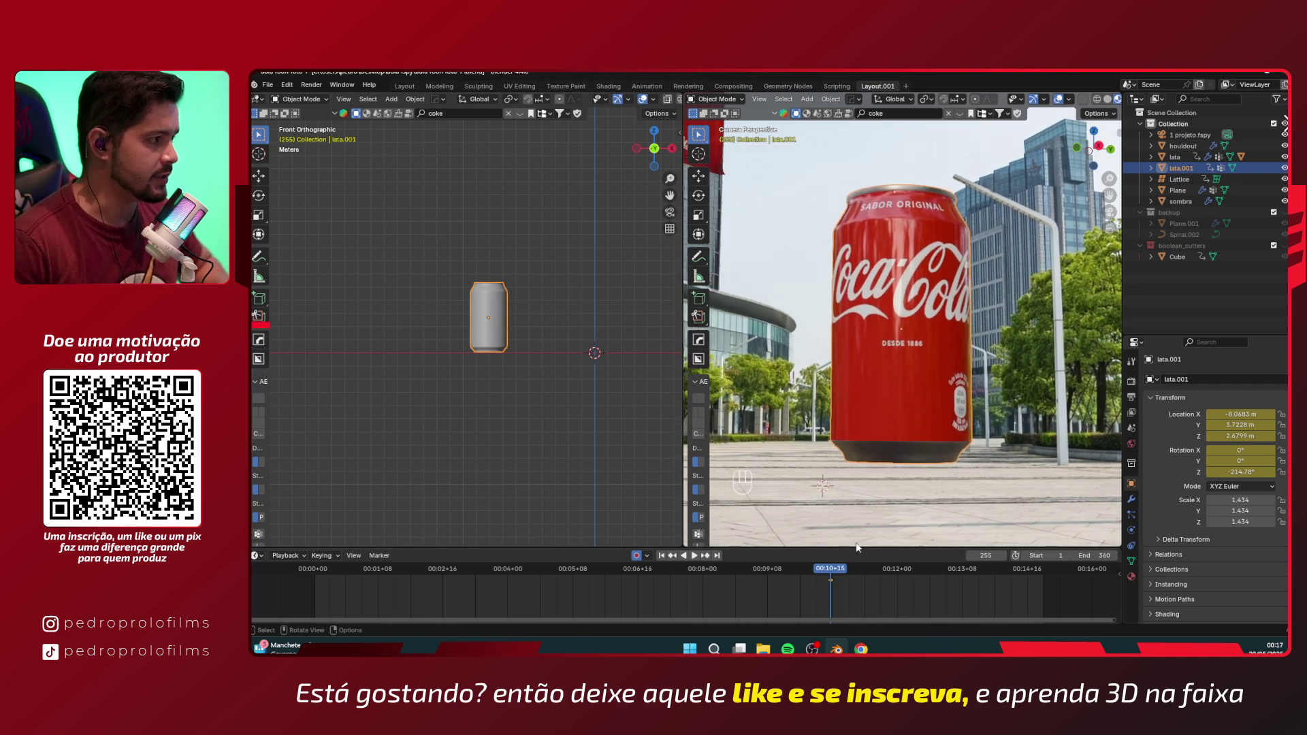
- At frame 252, raise the duplicated can about 0.14 m along Z to key the top of a small bounce
scroll(840, 583, up, 1)
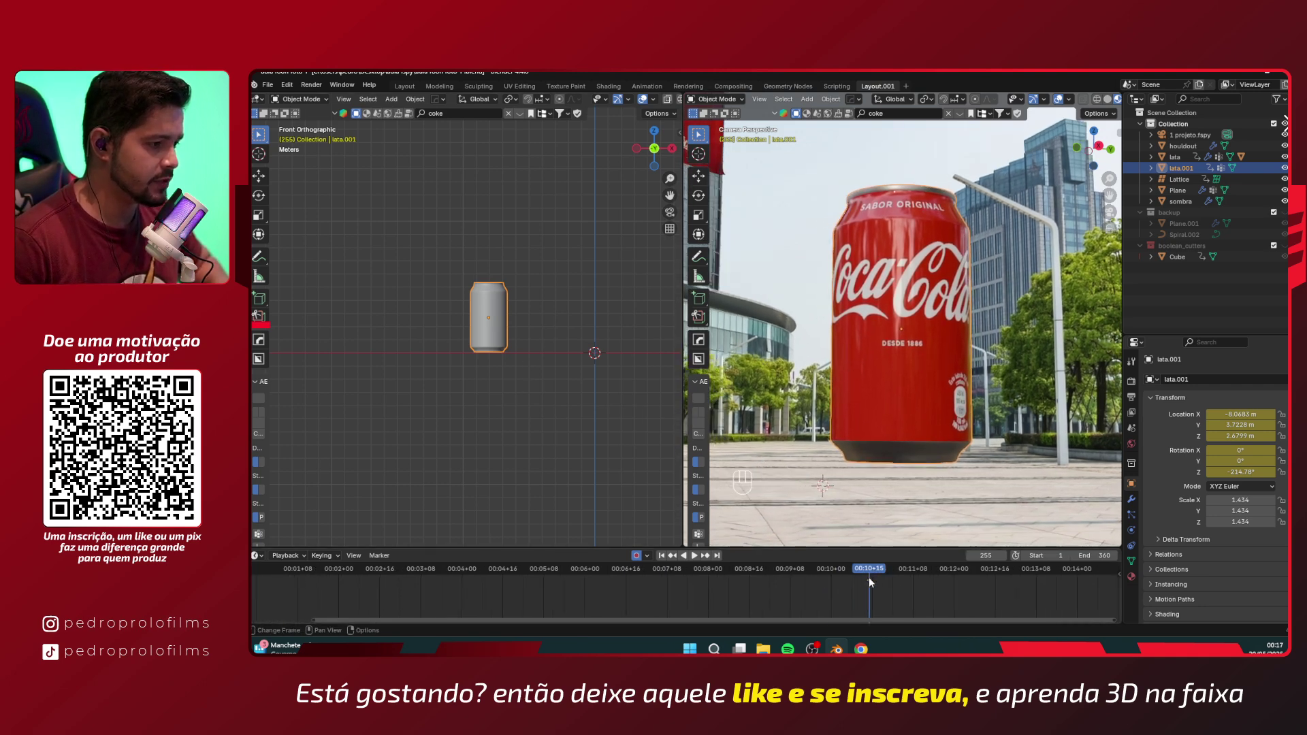
key(space)
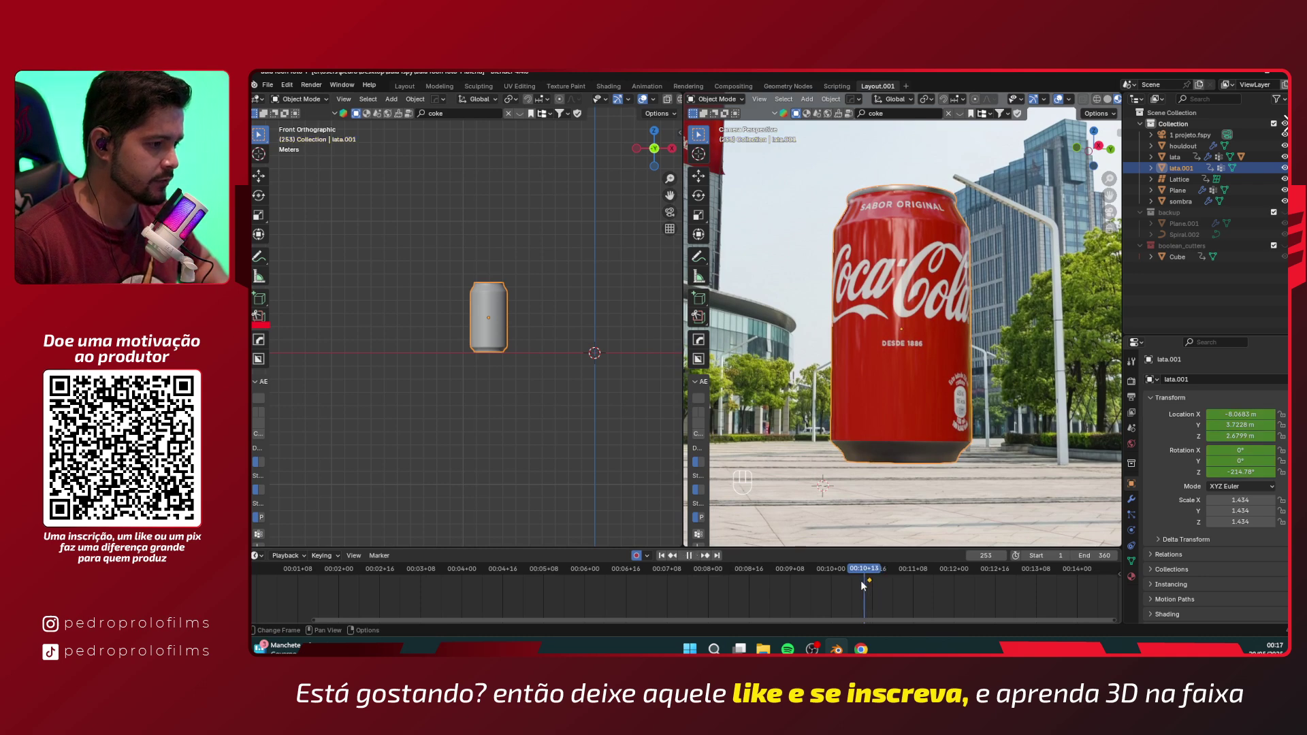
key(Escape)
key(g)
key(z)
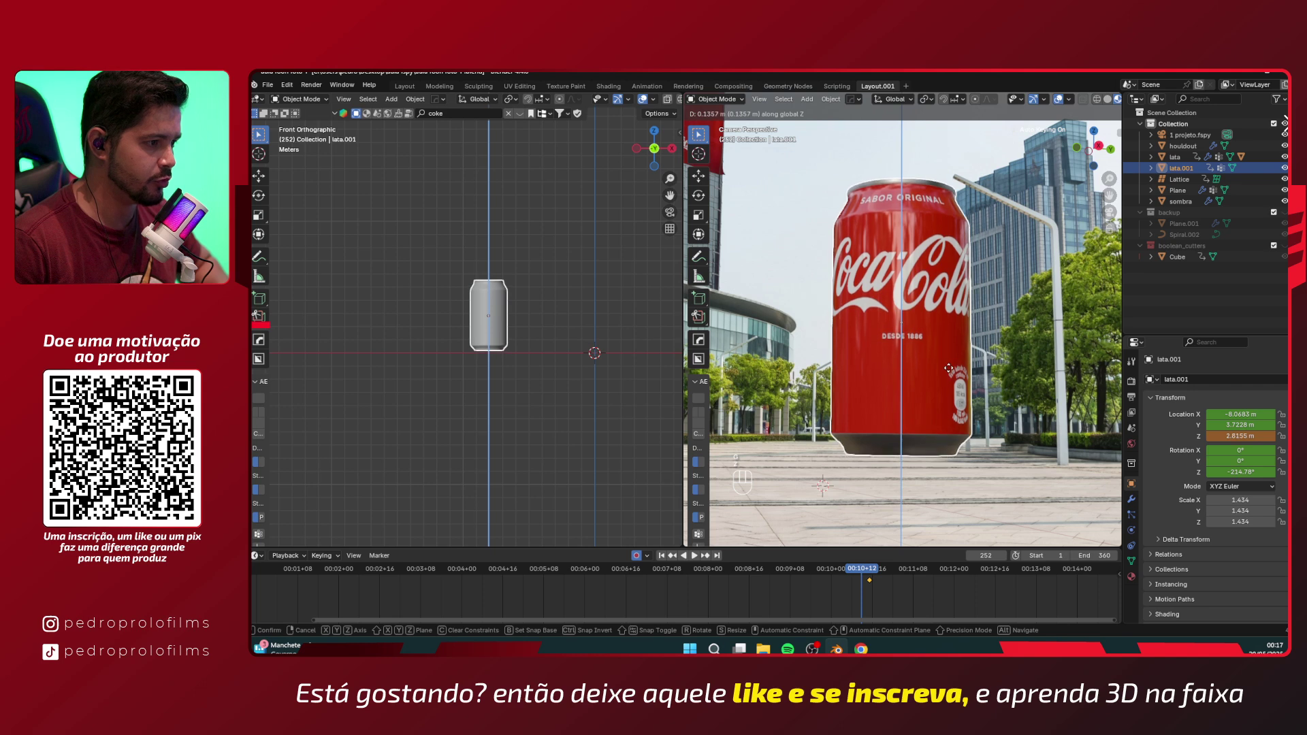
click(949, 368)
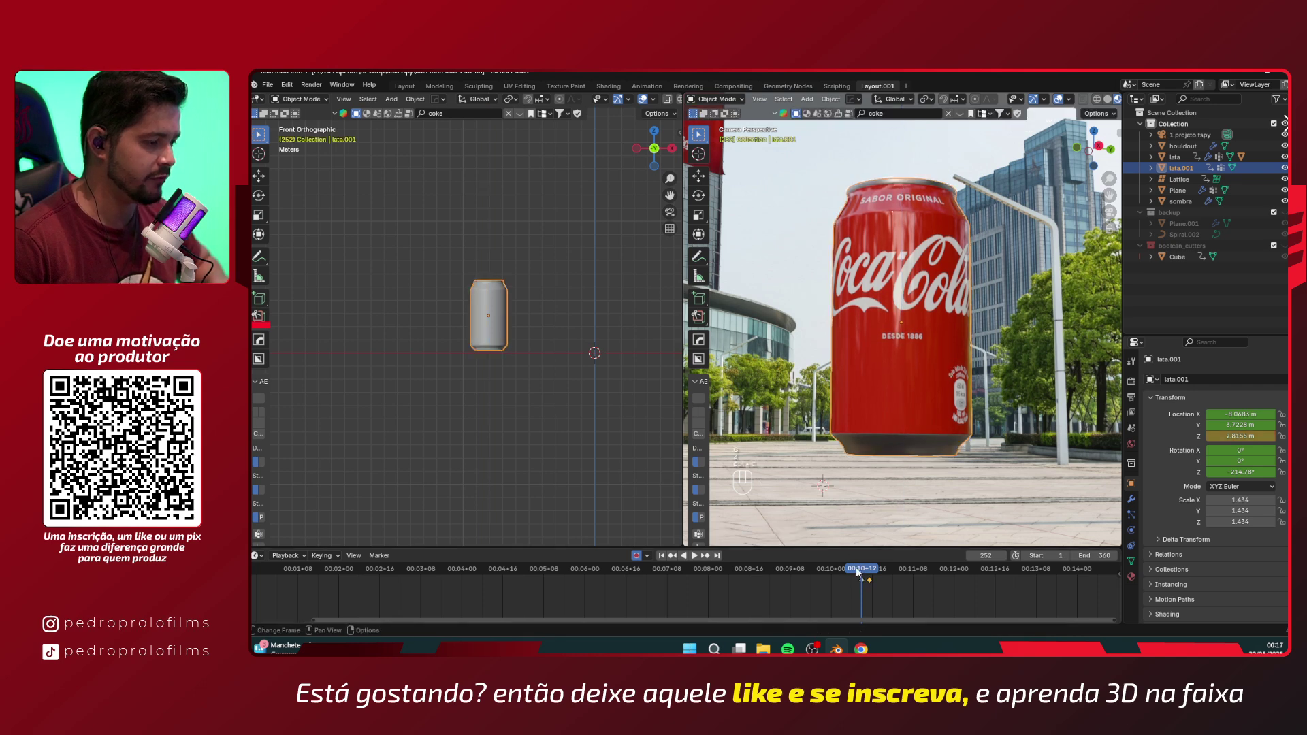
- Paste the duplicated can's on-ground keyframes at frame 249, just before the small bounce
click(857, 572)
key(space)
key(space)
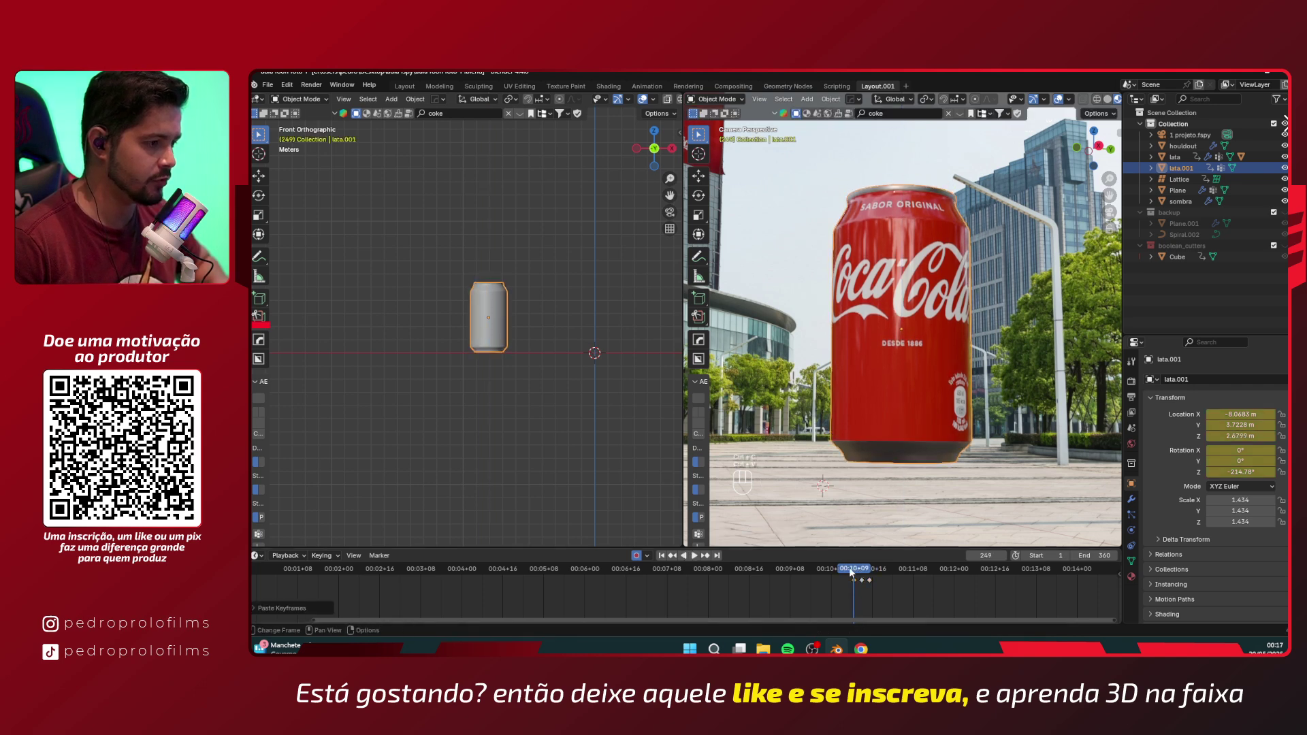
key(ctrl+v)
key(space)
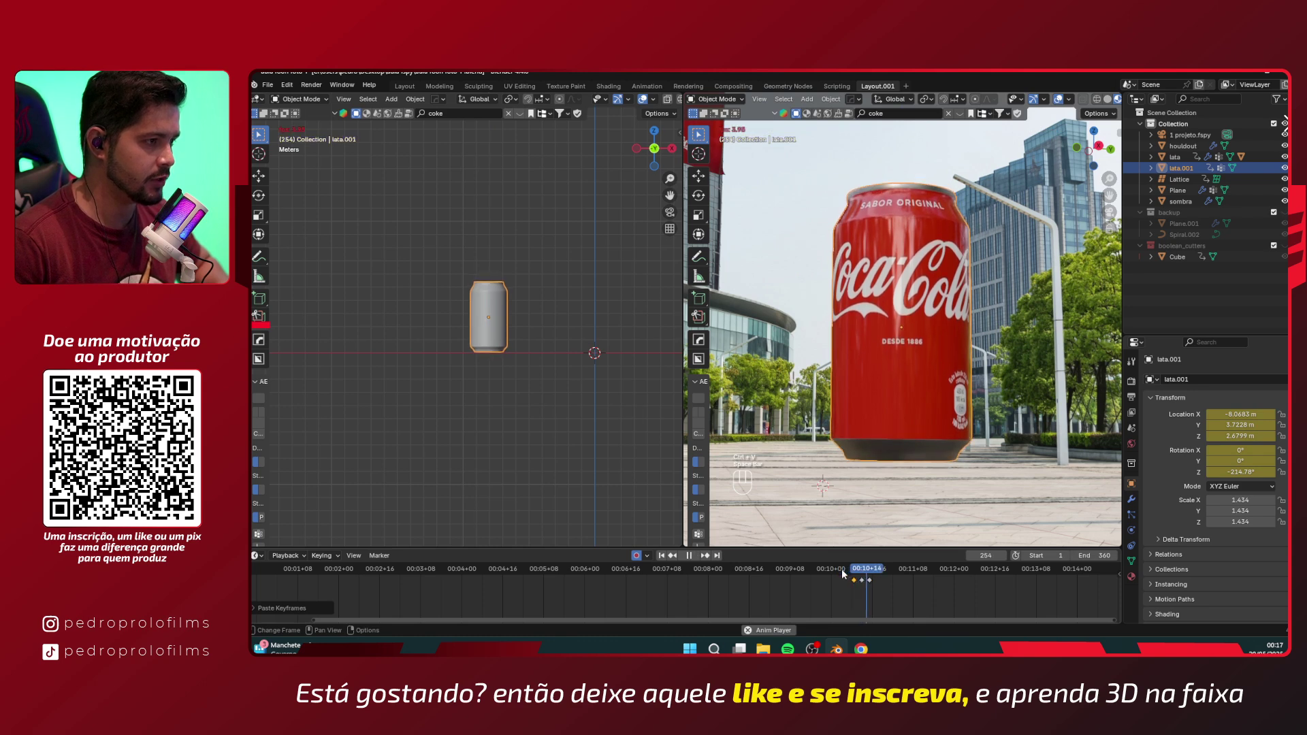
- Switch the camera viewport to solid shading and play back the can's small bounce
click(844, 572)
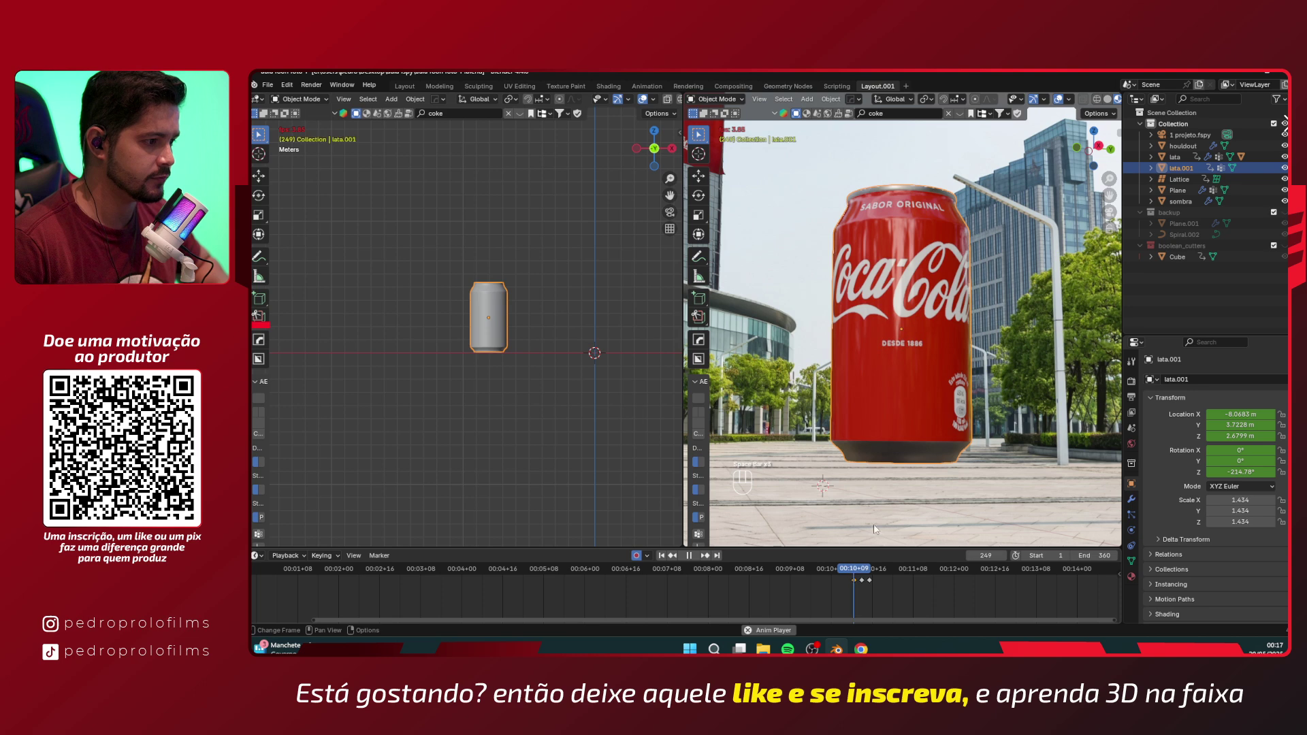
key(space)
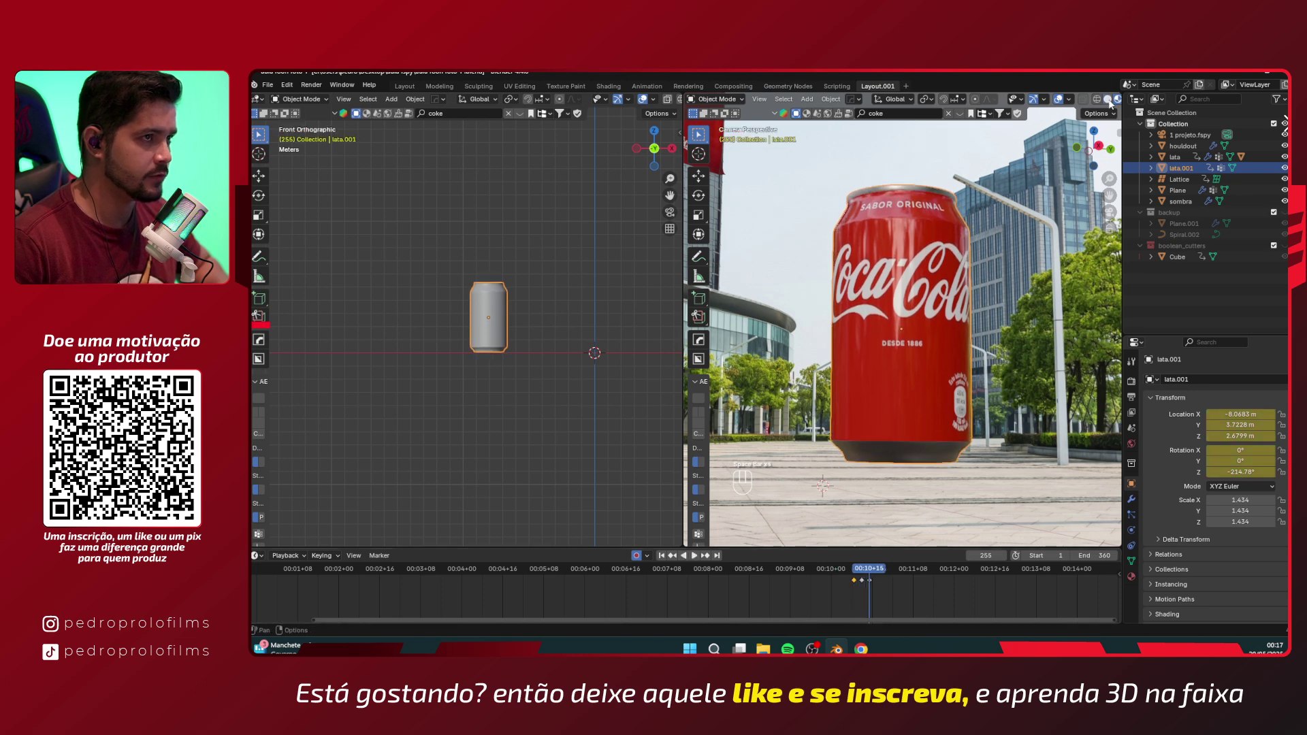
click(1108, 99)
click(851, 572)
key(space)
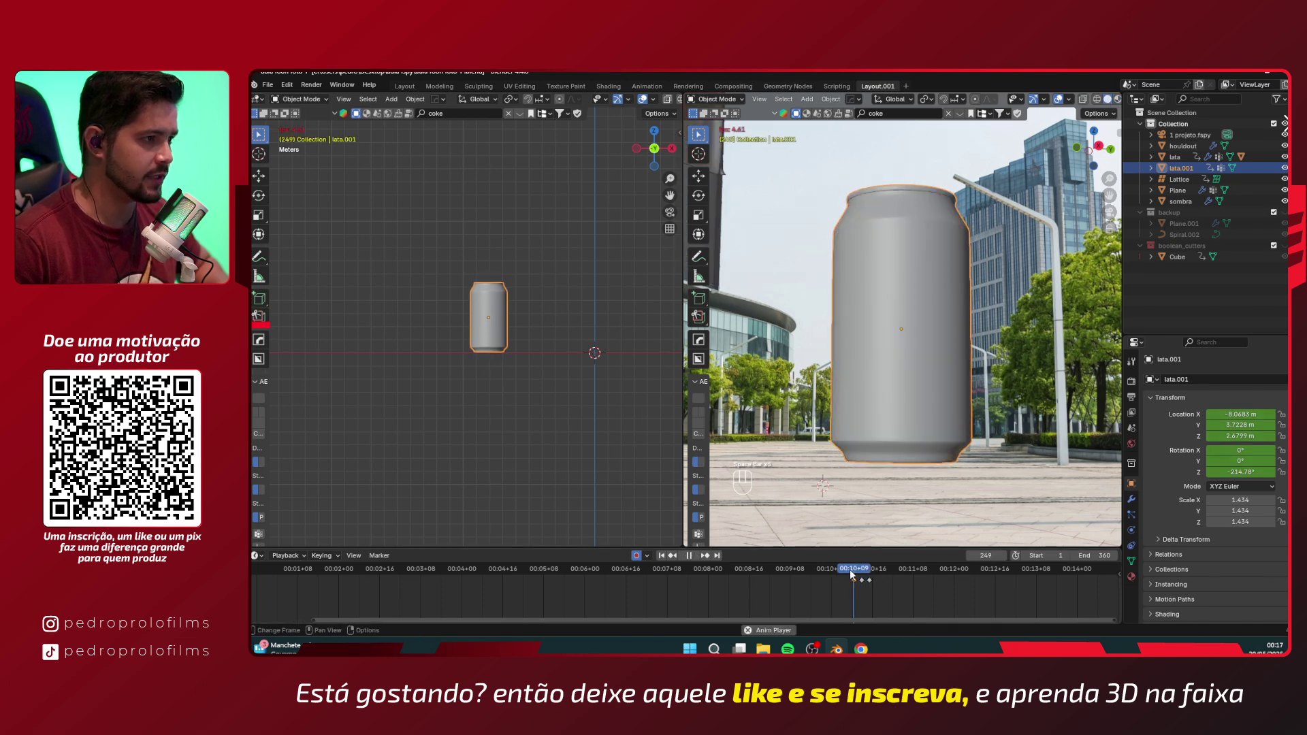
key(space)
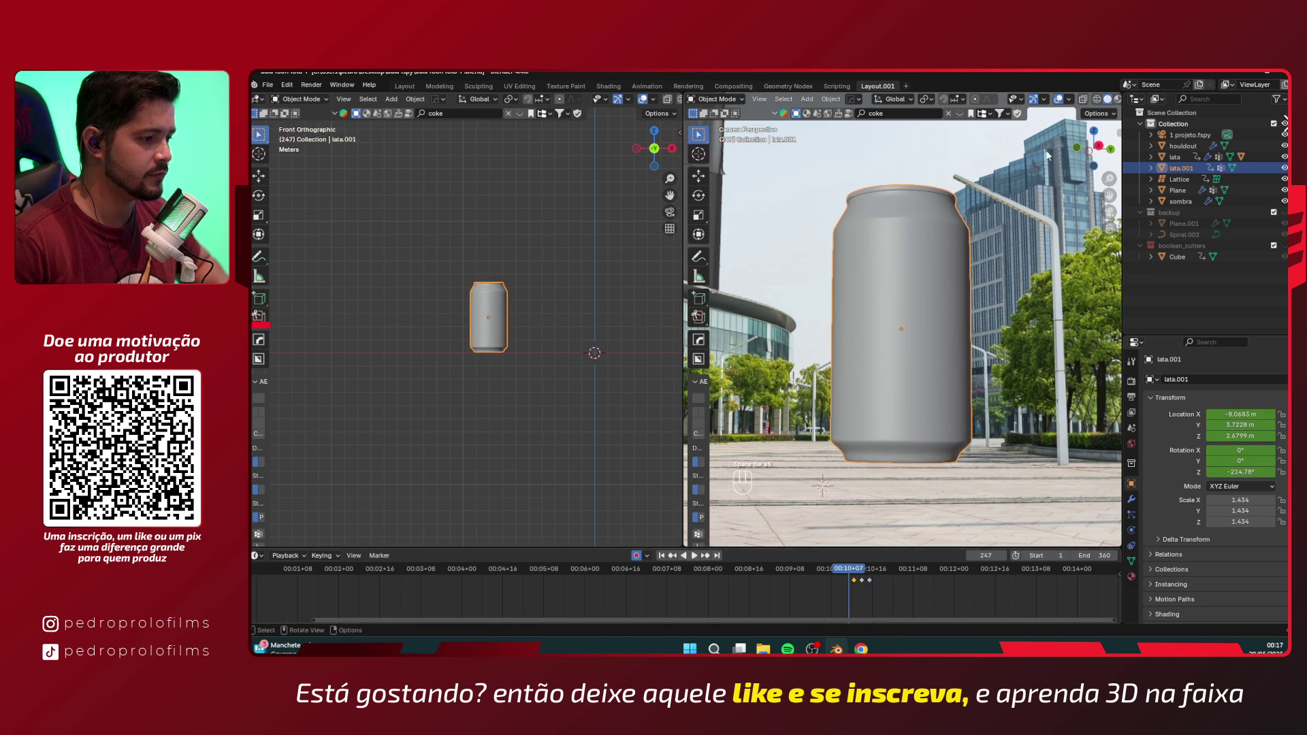
- At frame 240, raise the duplicated can about 13.9 m along Z, above the camera frame, to key the start of its fall
scroll(919, 366, up, 2)
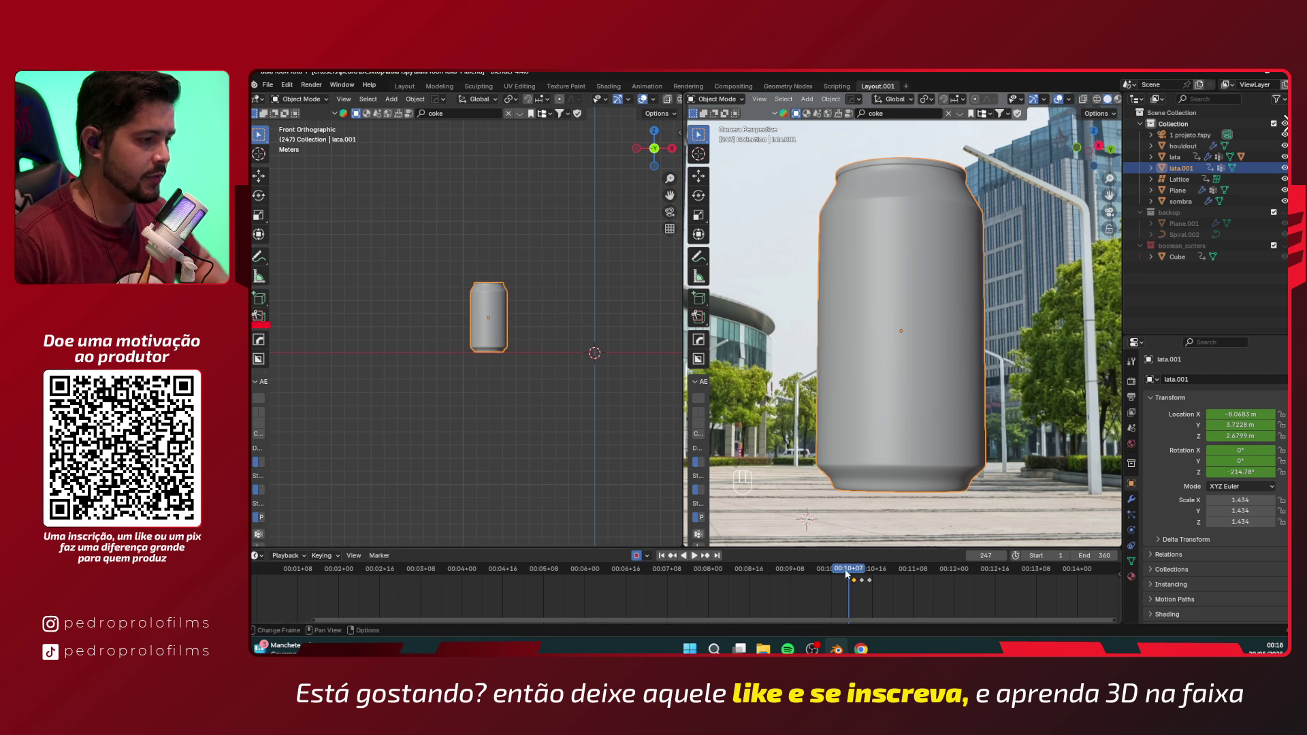
key(space)
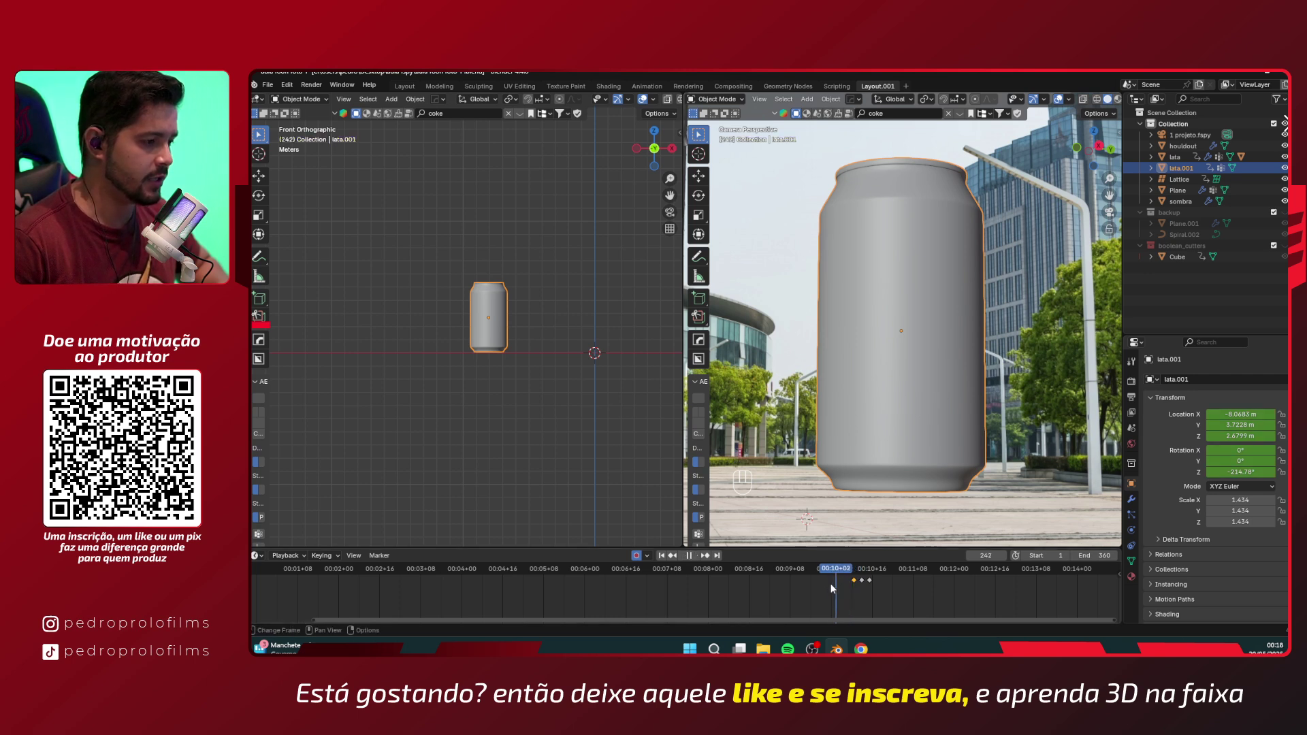
key(space)
scroll(885, 360, down, 6)
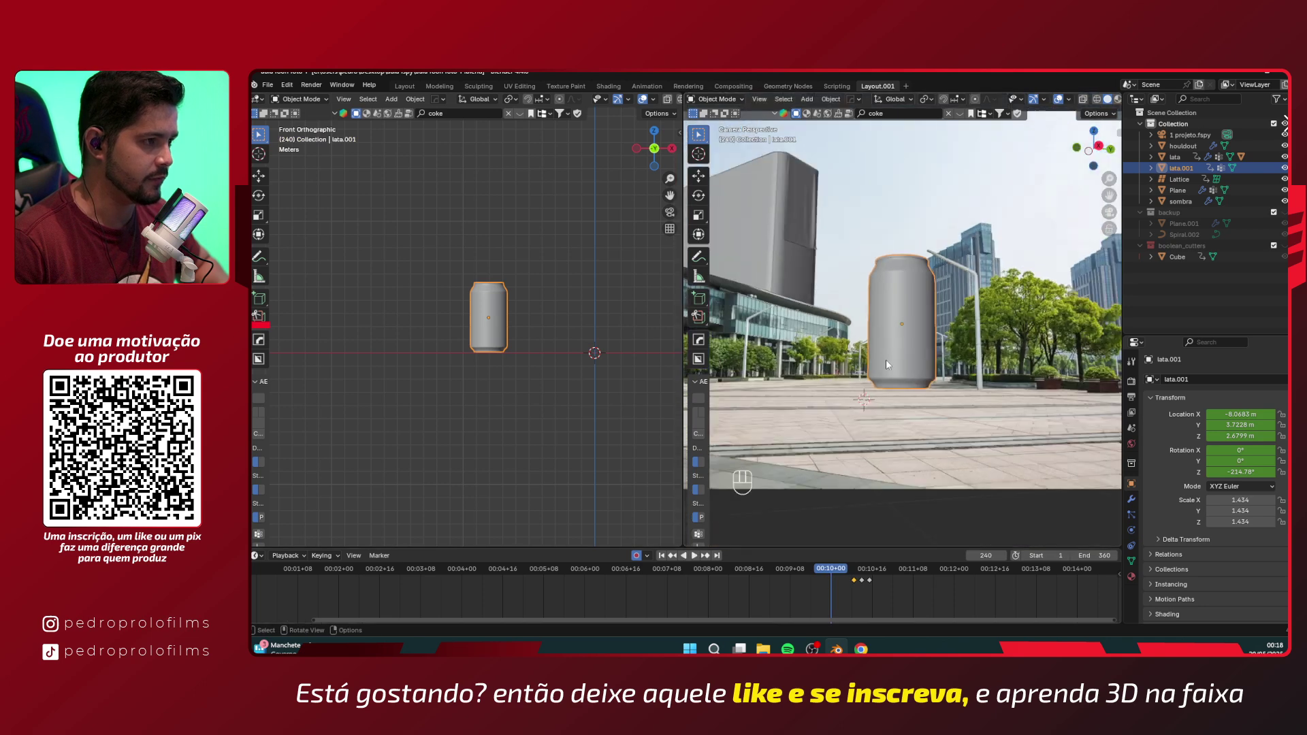
key(g)
key(z)
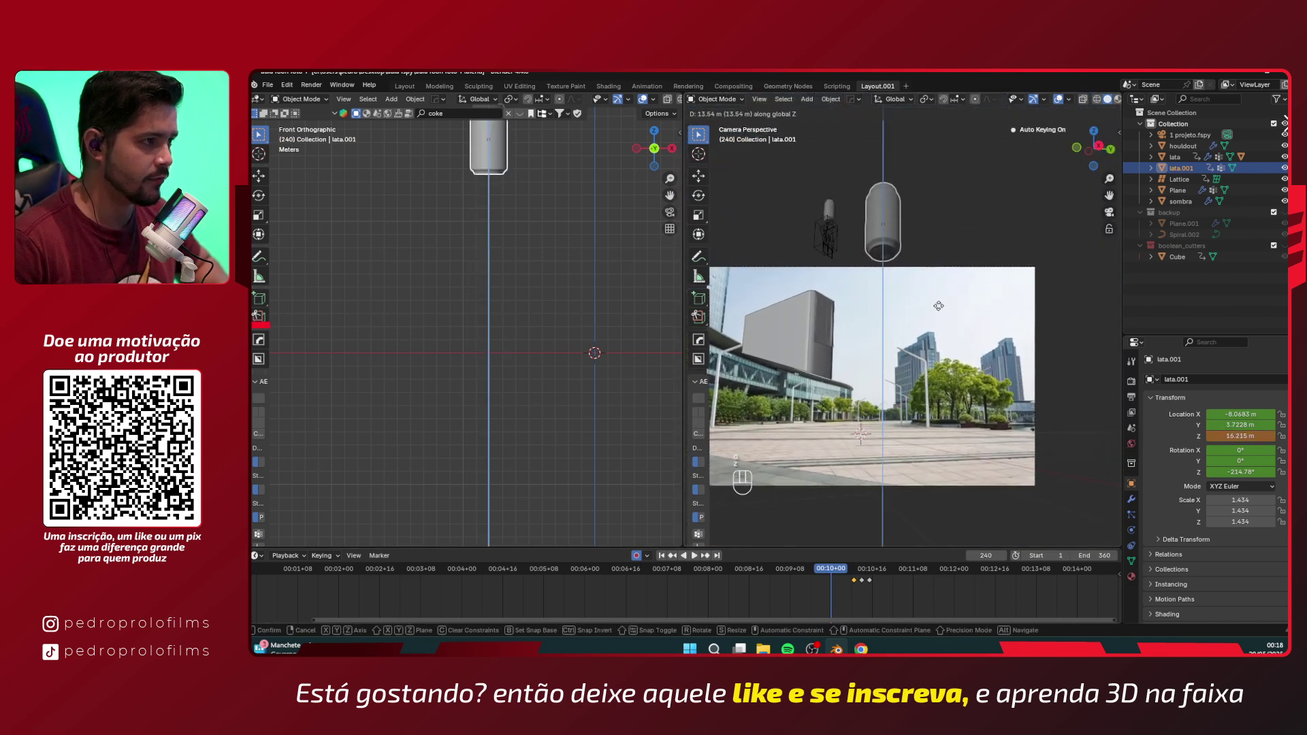
click(940, 305)
- Play back and scrub through the duplicated can's fall and landing
drag(848, 585, 594, 599)
key(space)
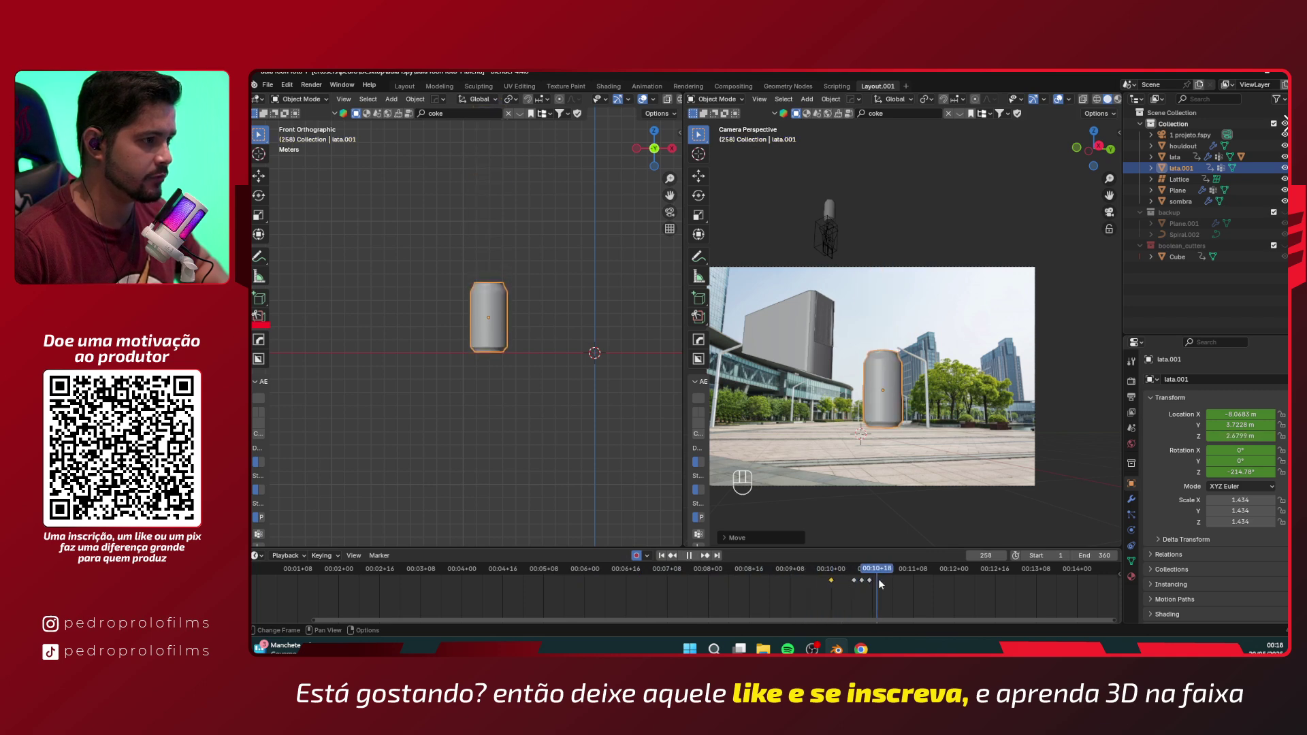
click(744, 589)
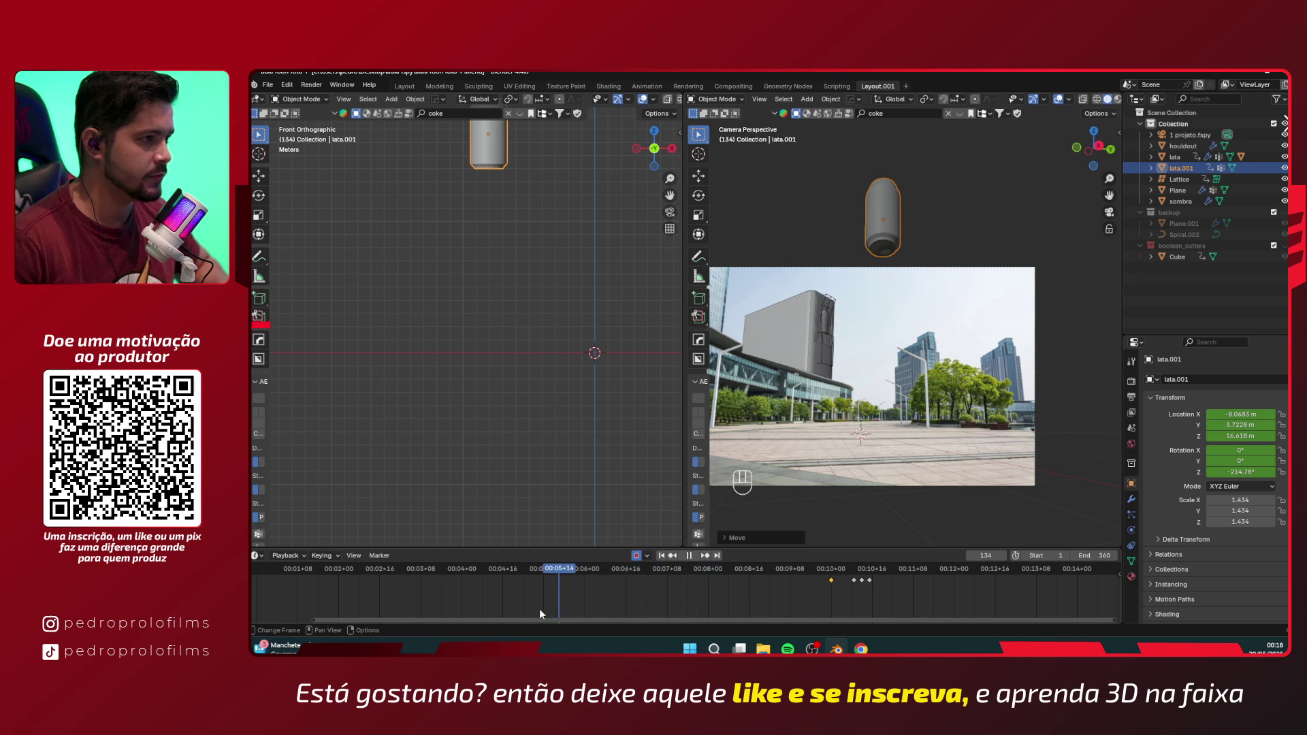
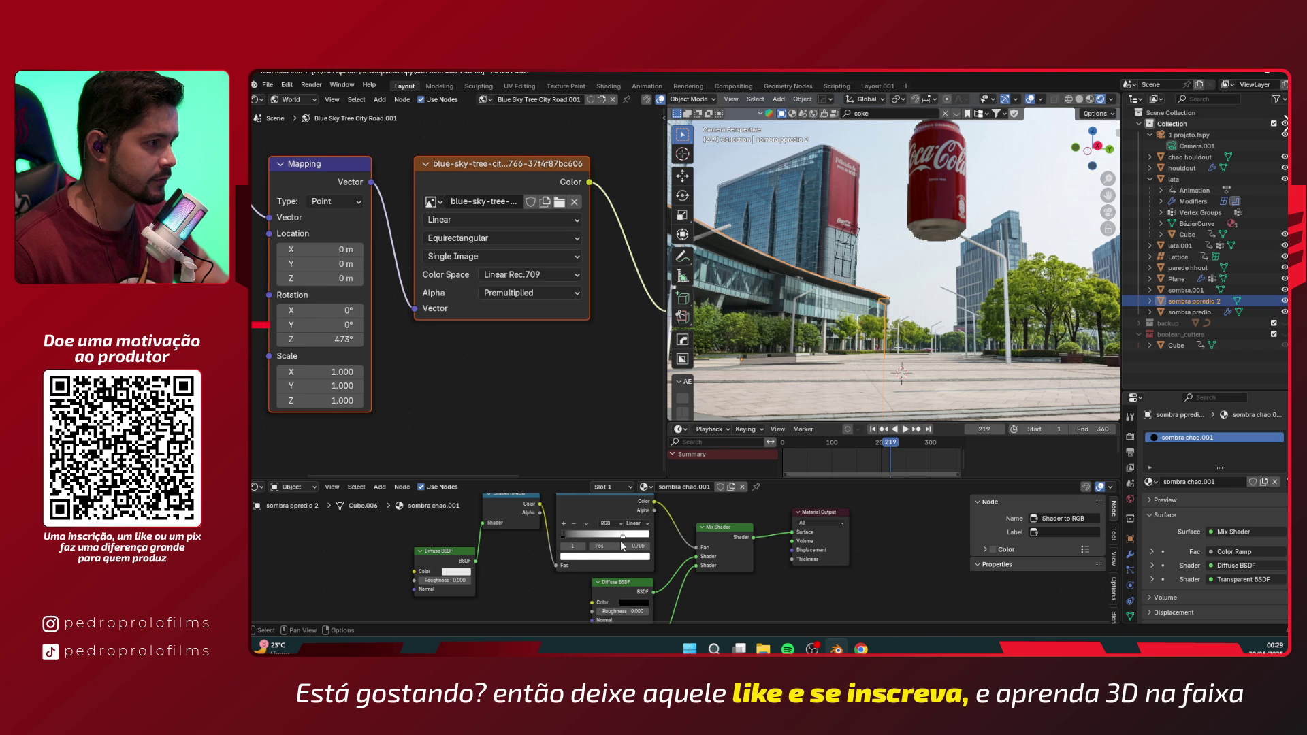
- Shift the white Color Ramp stop of the sombra chao.001 shadow material slightly toward the dark end
drag(631, 537, 624, 537)
scroll(860, 320, up, 2)
- Enter mesh editing on the parede hhoul holdout wall and raise its bottom vertices about 3.9 m along Z
click(861, 320)
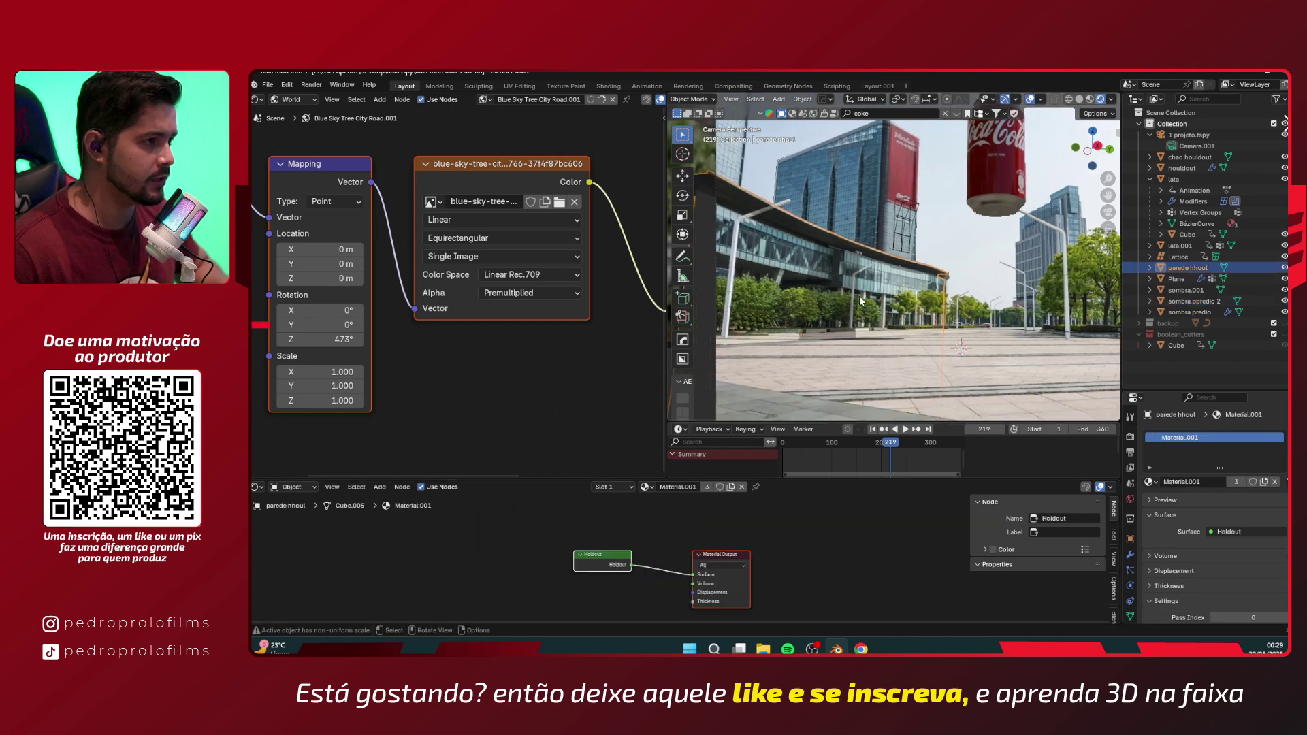
key(Tab)
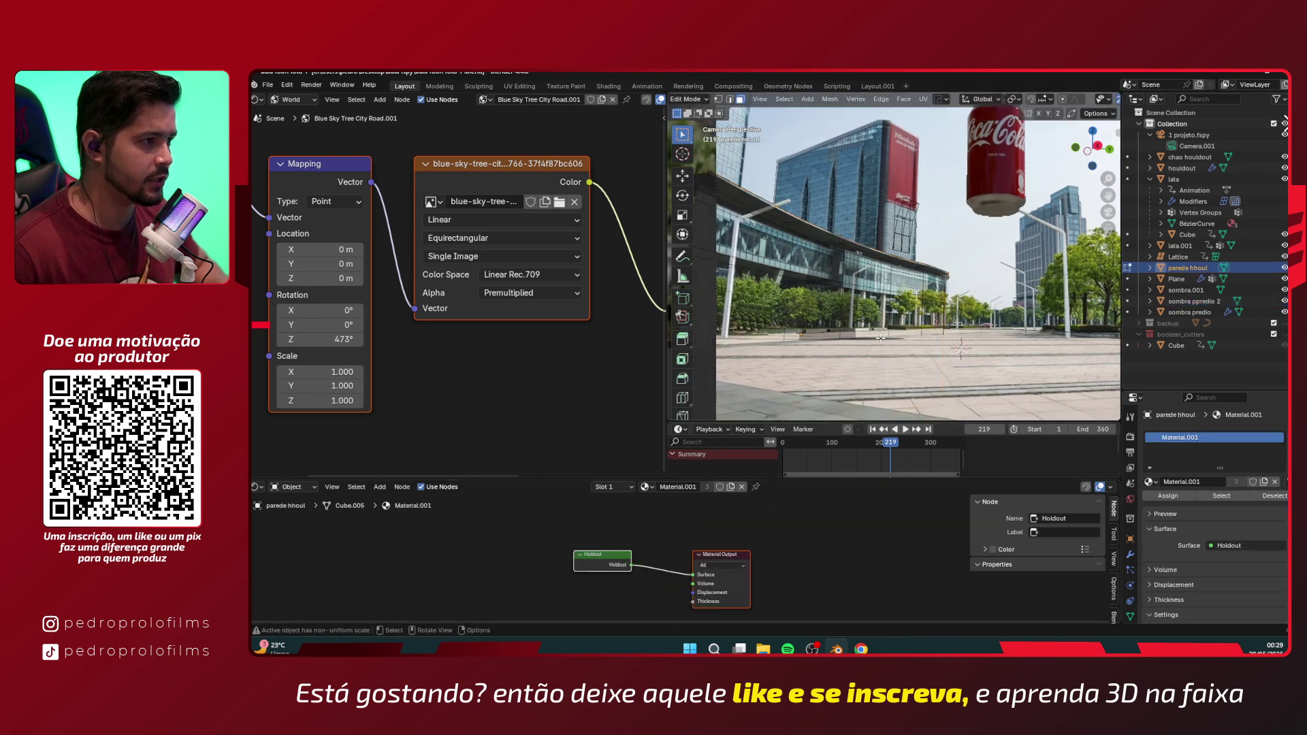
scroll(899, 361, down, 1)
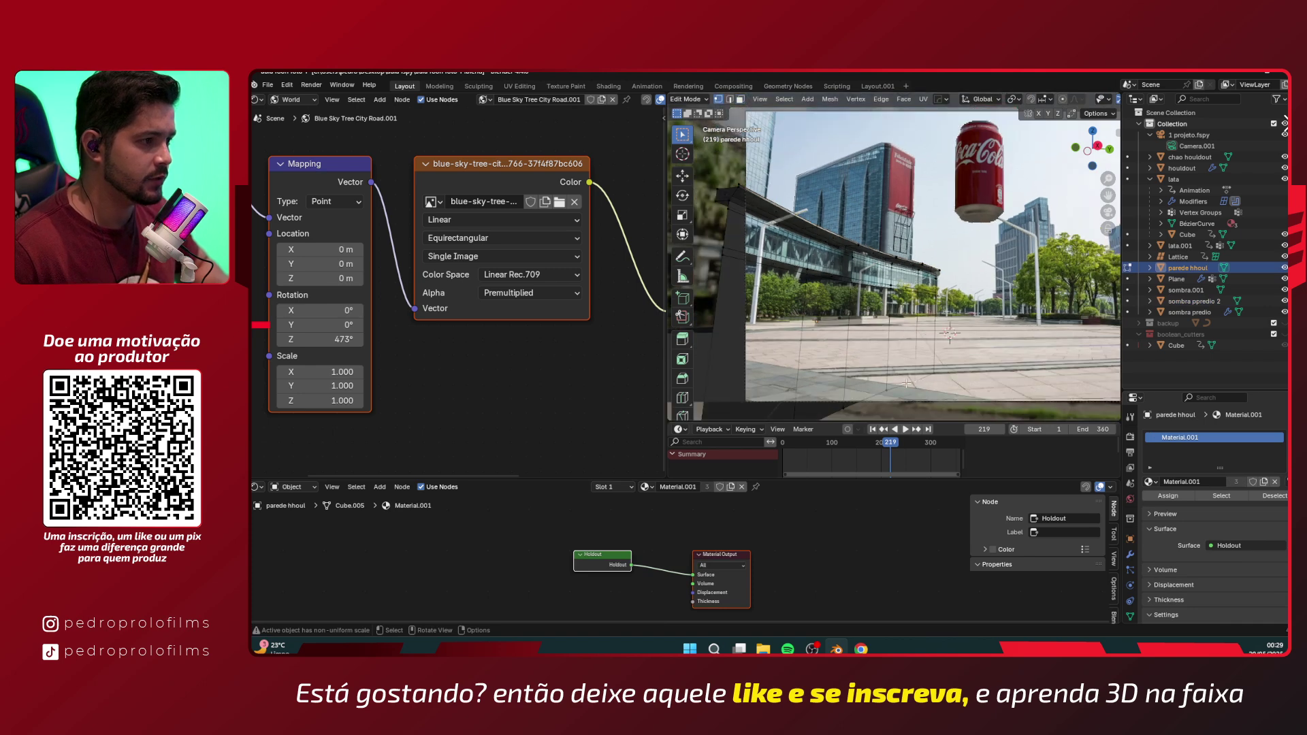
key(g)
key(z)
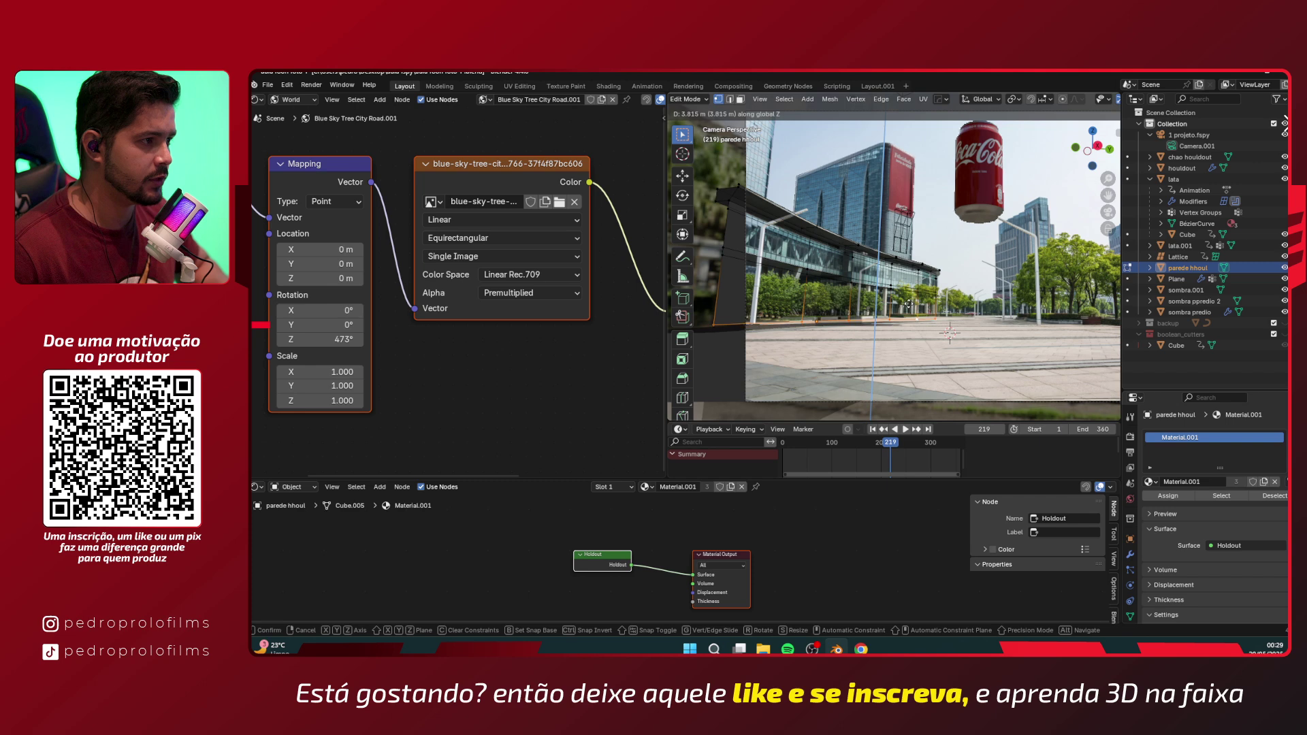
click(910, 300)
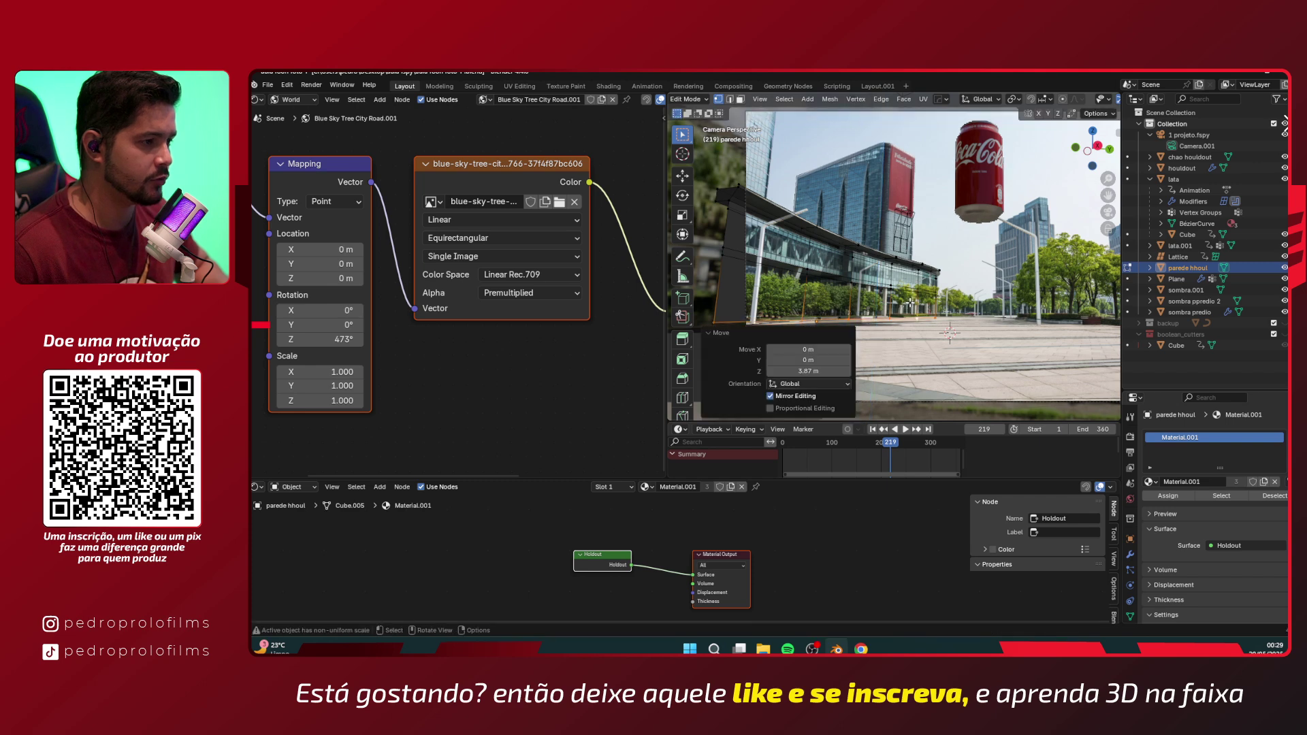
- In the front orthographic view, lower the wall's bottom vertices about 0.26 m along Z onto the ground line
key(KP_1)
shift+middle_drag(857, 186, 886, 266)
scroll(886, 266, up, 1)
key(g)
key(z)
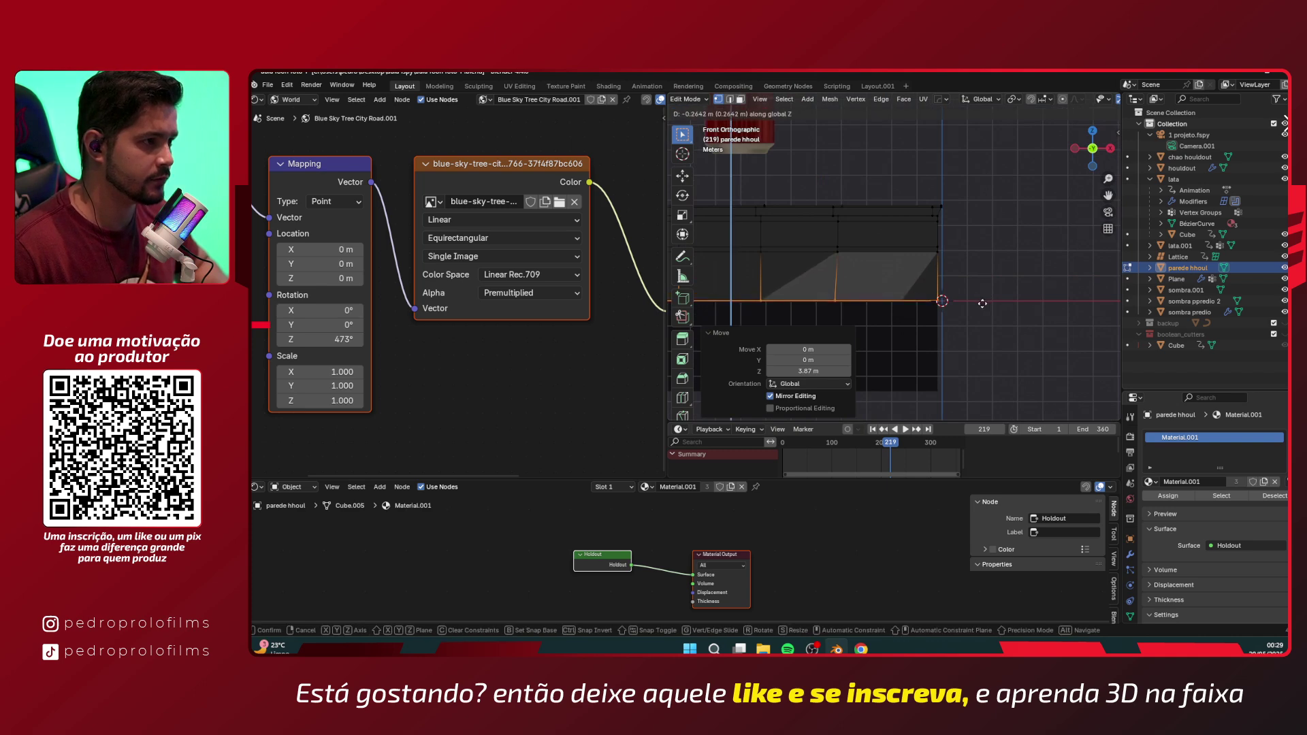
click(983, 303)
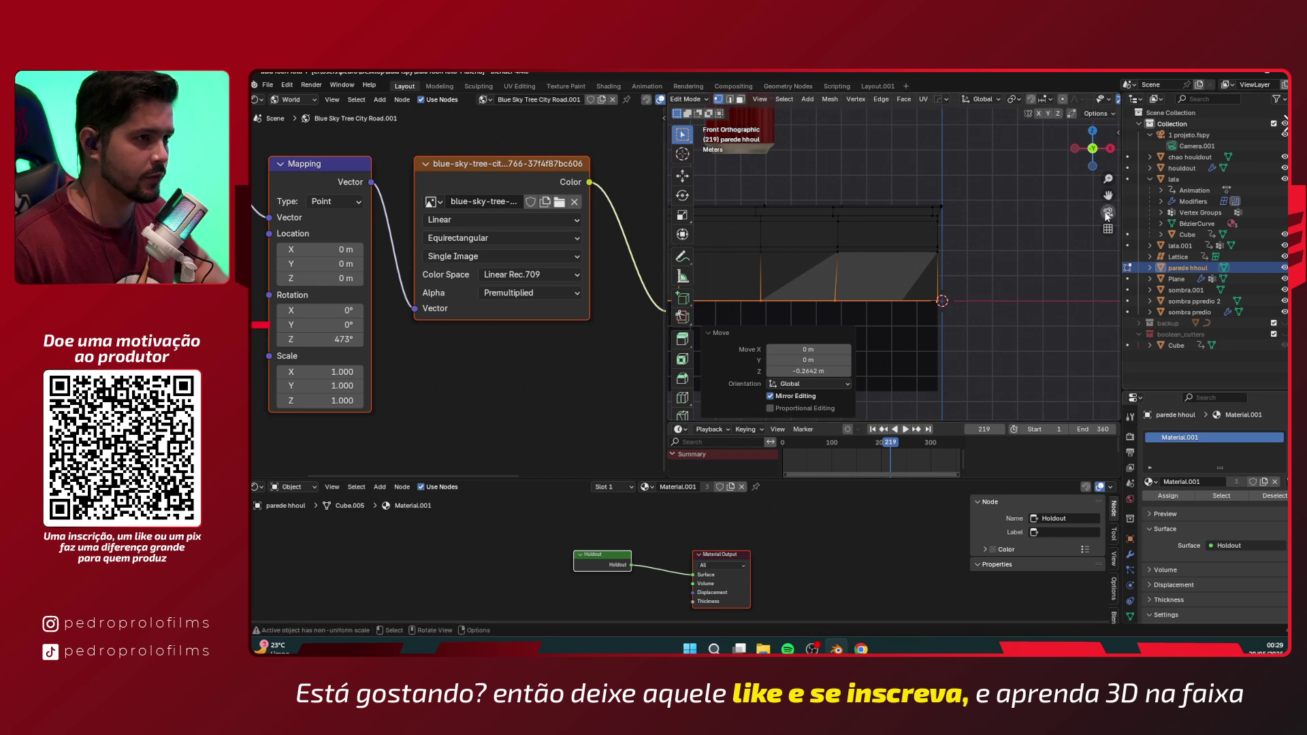
- In the camera view, adjust the holdout wall's far bottom vertices along Z to the building's base, raising the second by about 0.3 m
key(KP_0)
scroll(947, 312, up, 2)
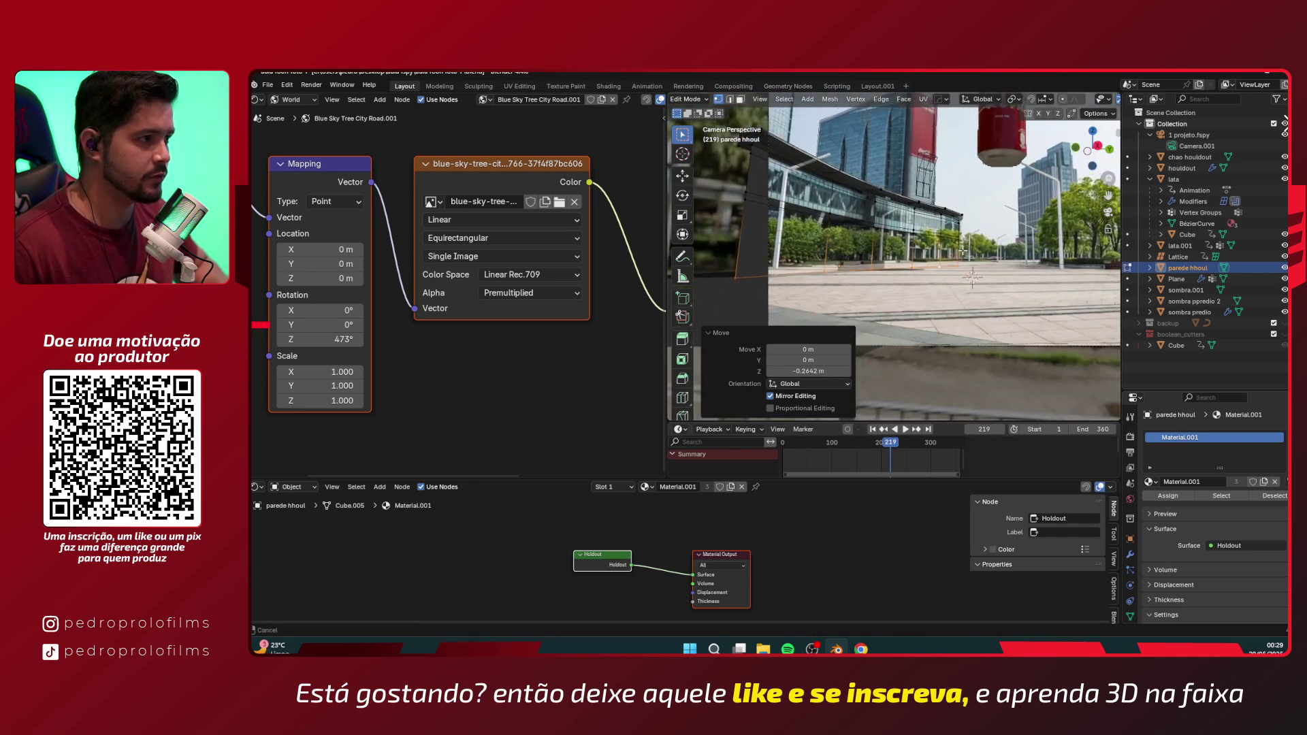
scroll(1000, 299, up, 3)
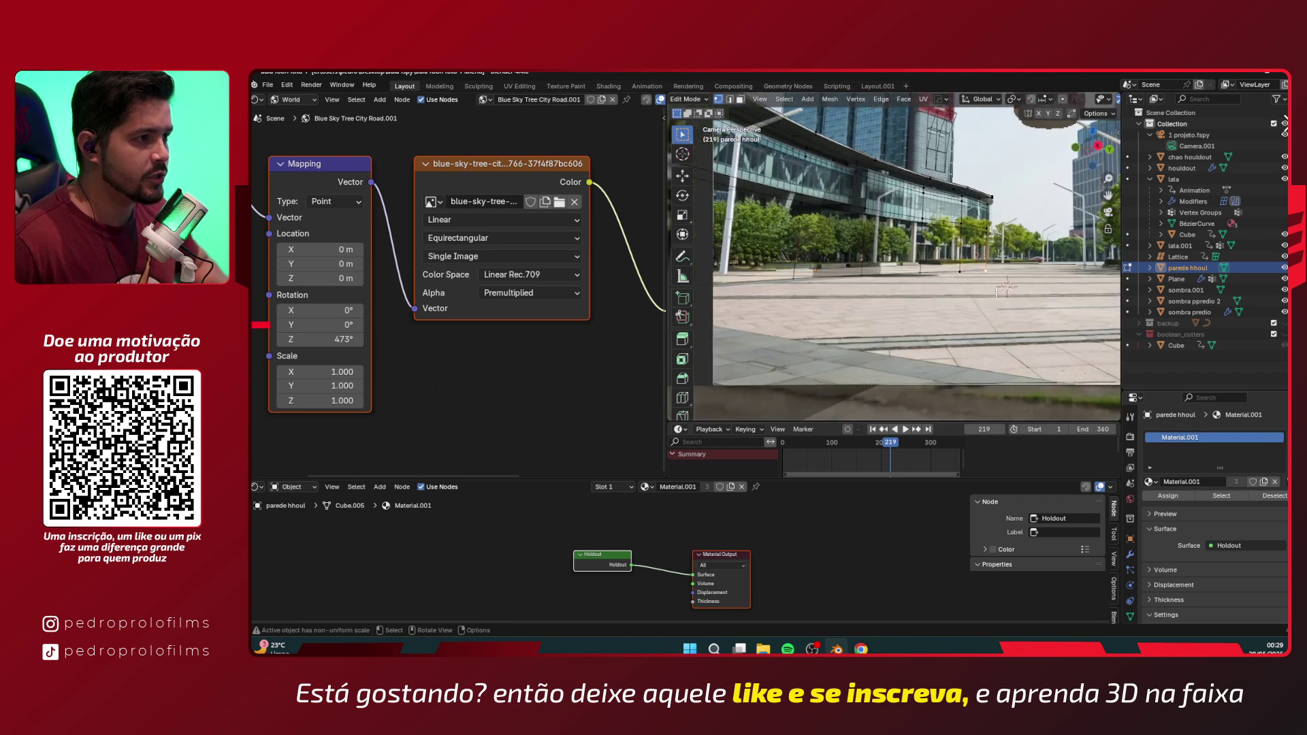
key(g)
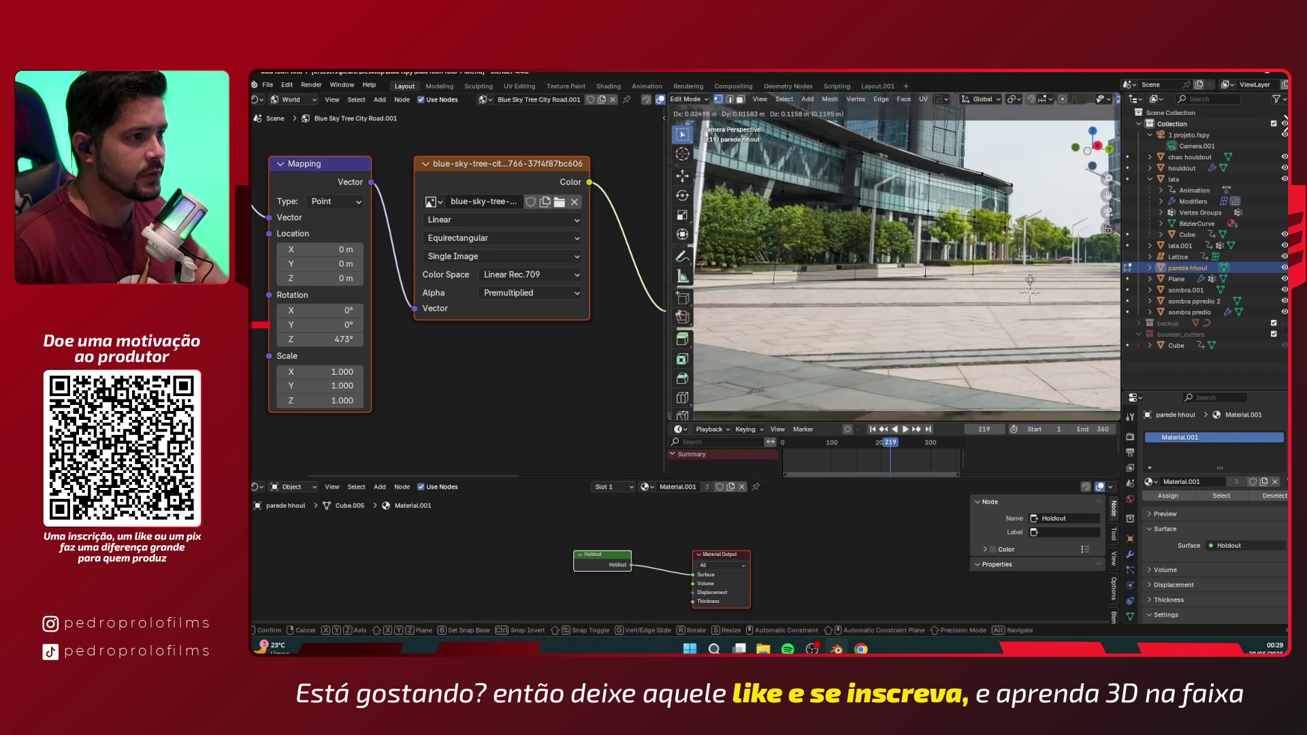
key(z)
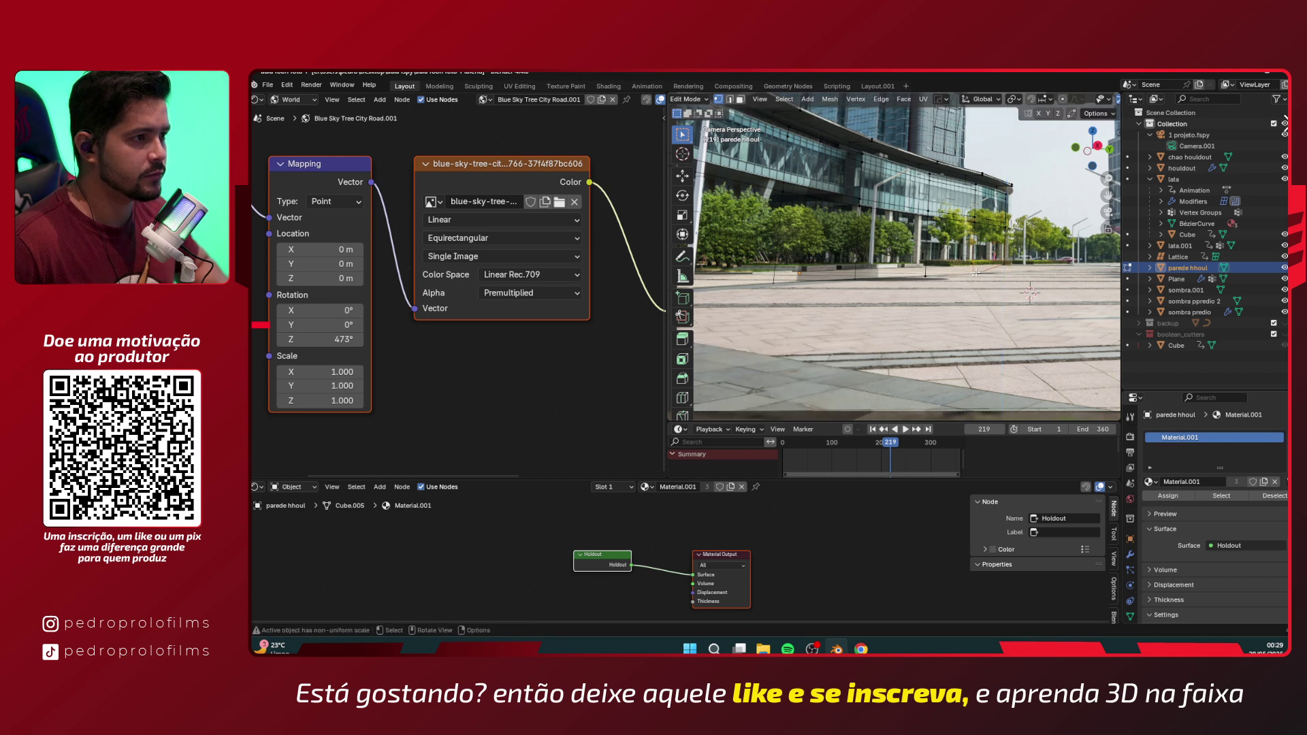
click(978, 262)
click(928, 275)
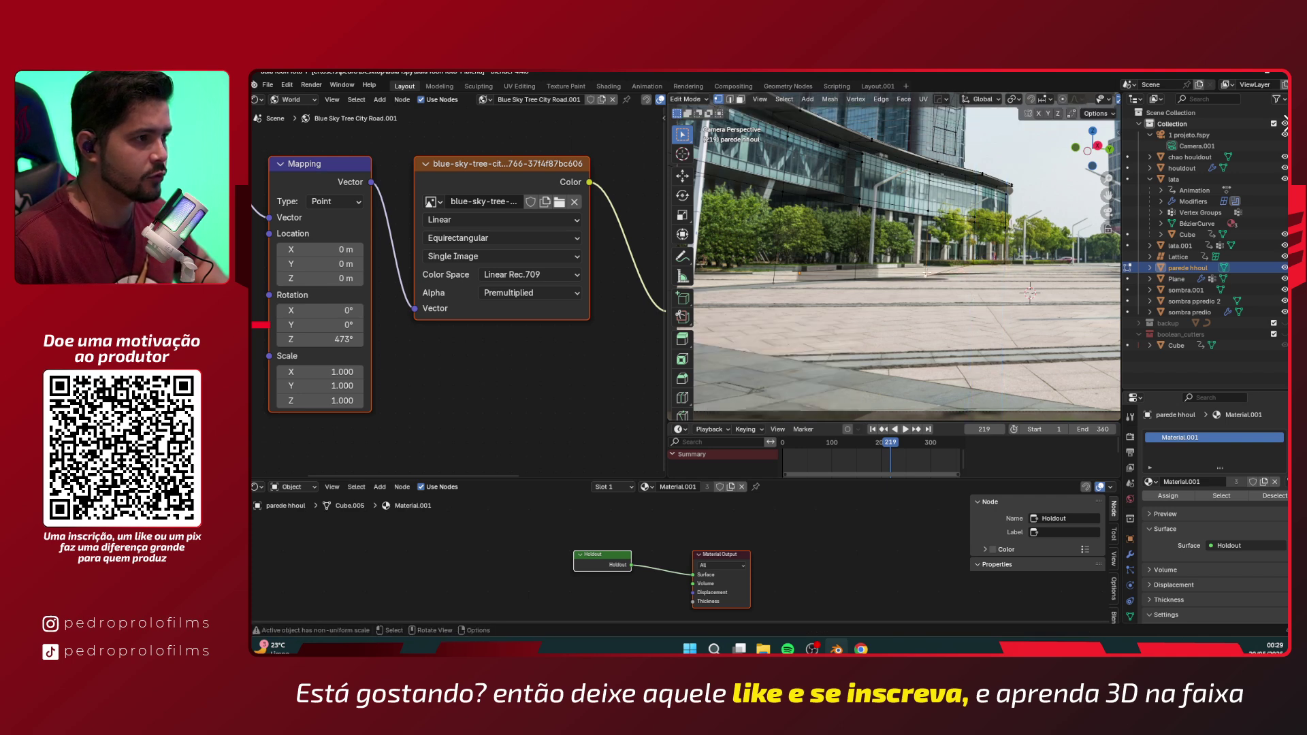
key(g)
key(z)
click(927, 262)
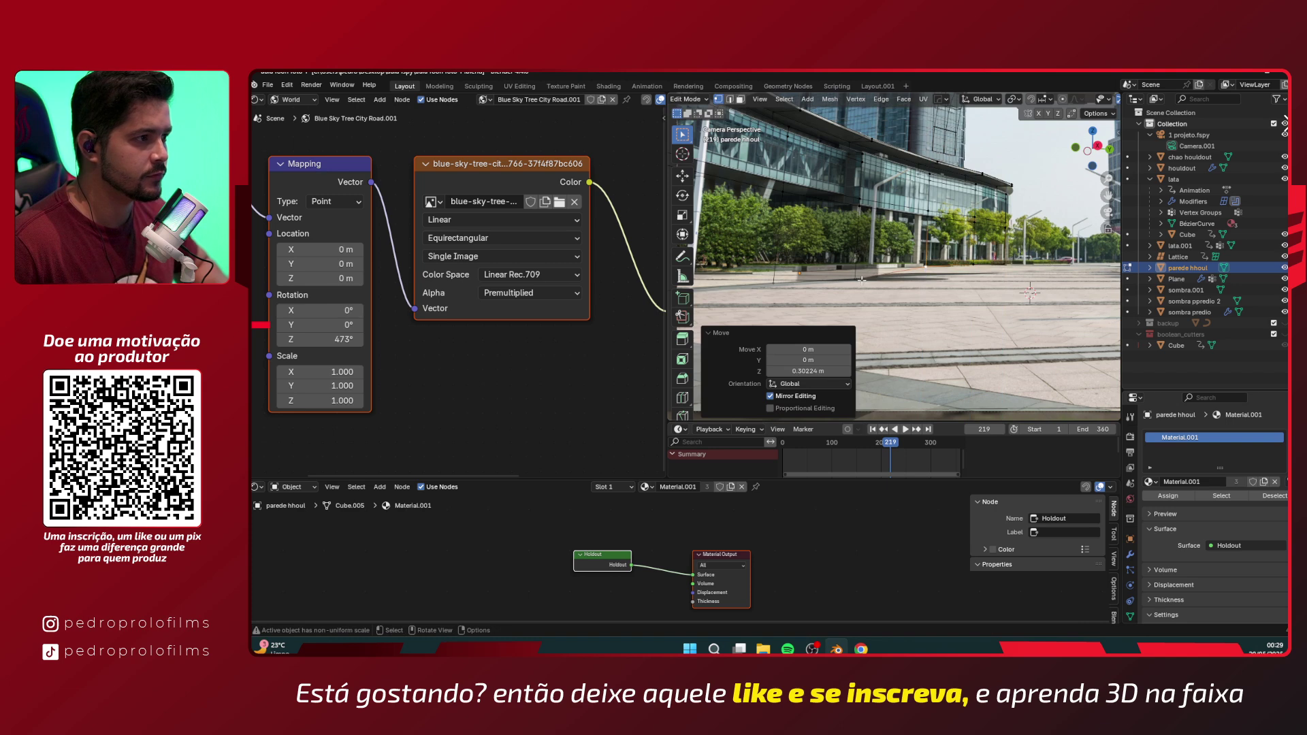
- Raise the wall's next two bottom vertices toward the camera along Z by about 0.26 m and 0.2 m
click(860, 277)
key(g)
key(z)
click(861, 272)
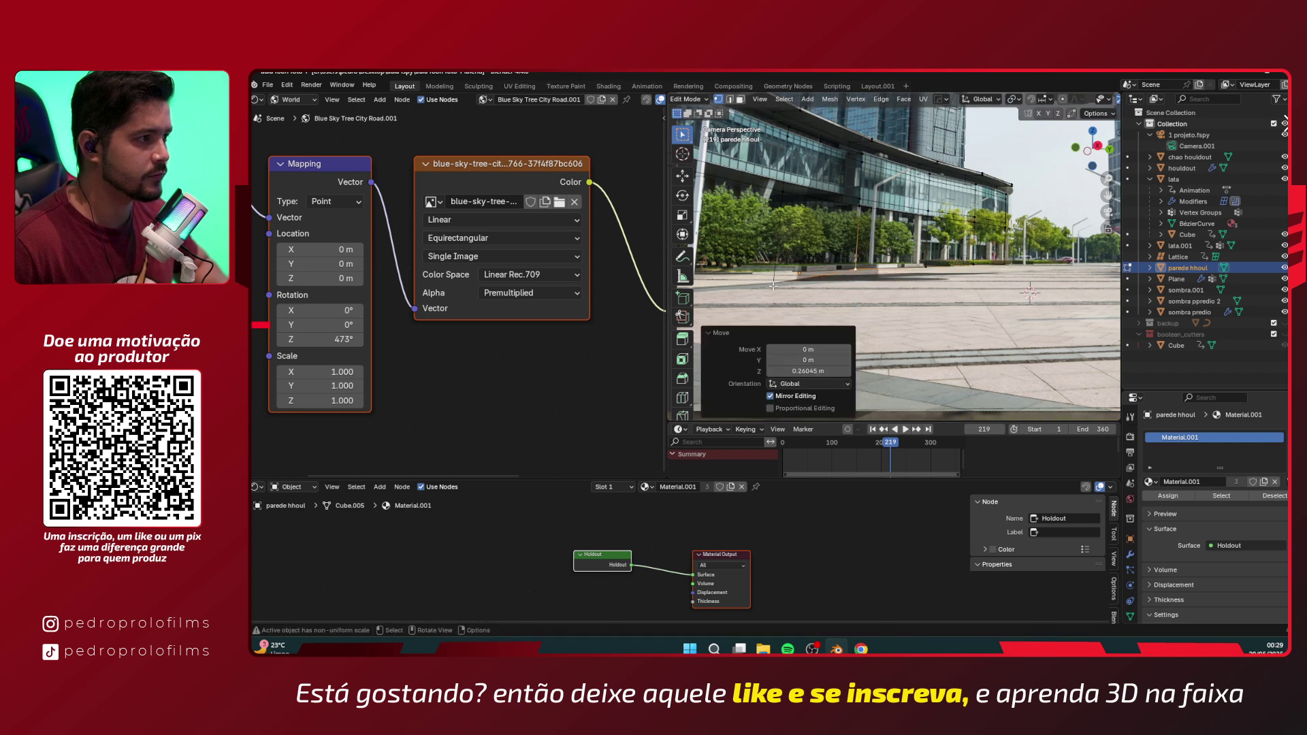
key(g)
key(z)
click(804, 289)
scroll(837, 275, up, 2)
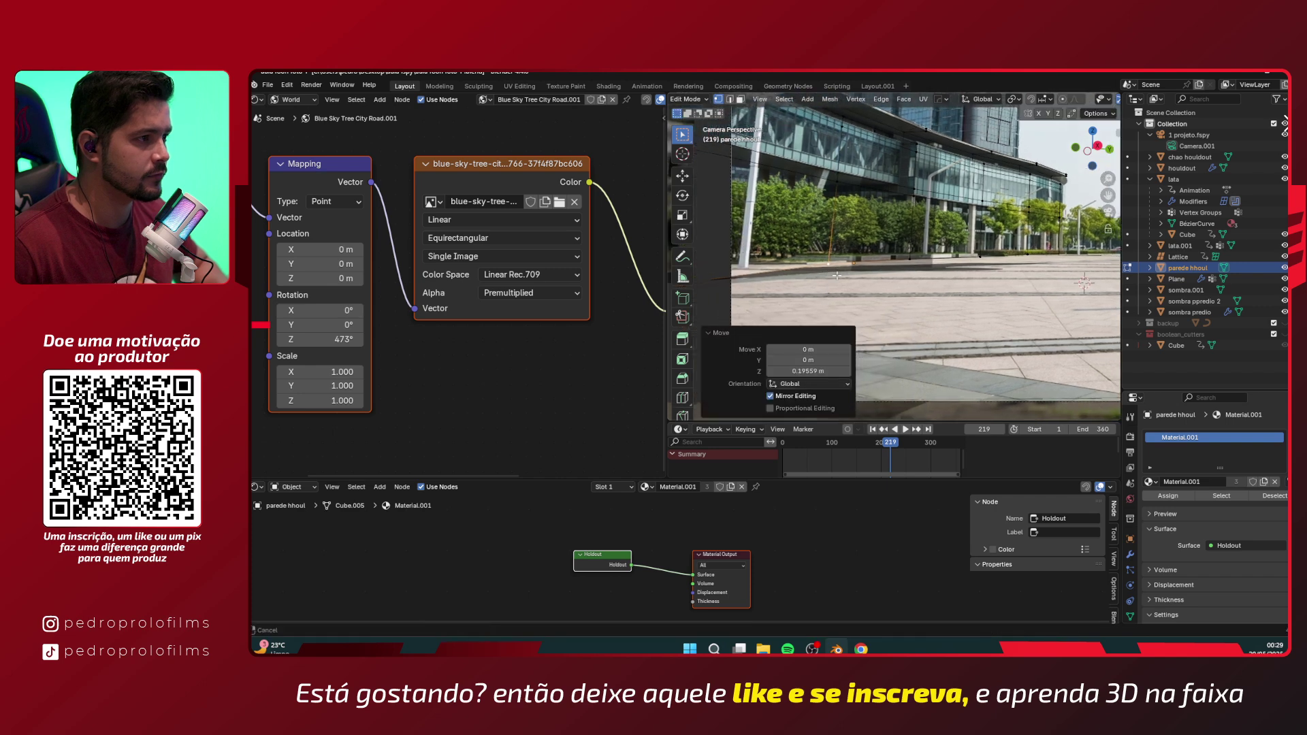
- Raise the wall's bottom corner vertex outside the photo's edge about 0.19 m along Z
shift+middle_drag(837, 275, 864, 275)
scroll(743, 283, down, 1)
click(738, 283)
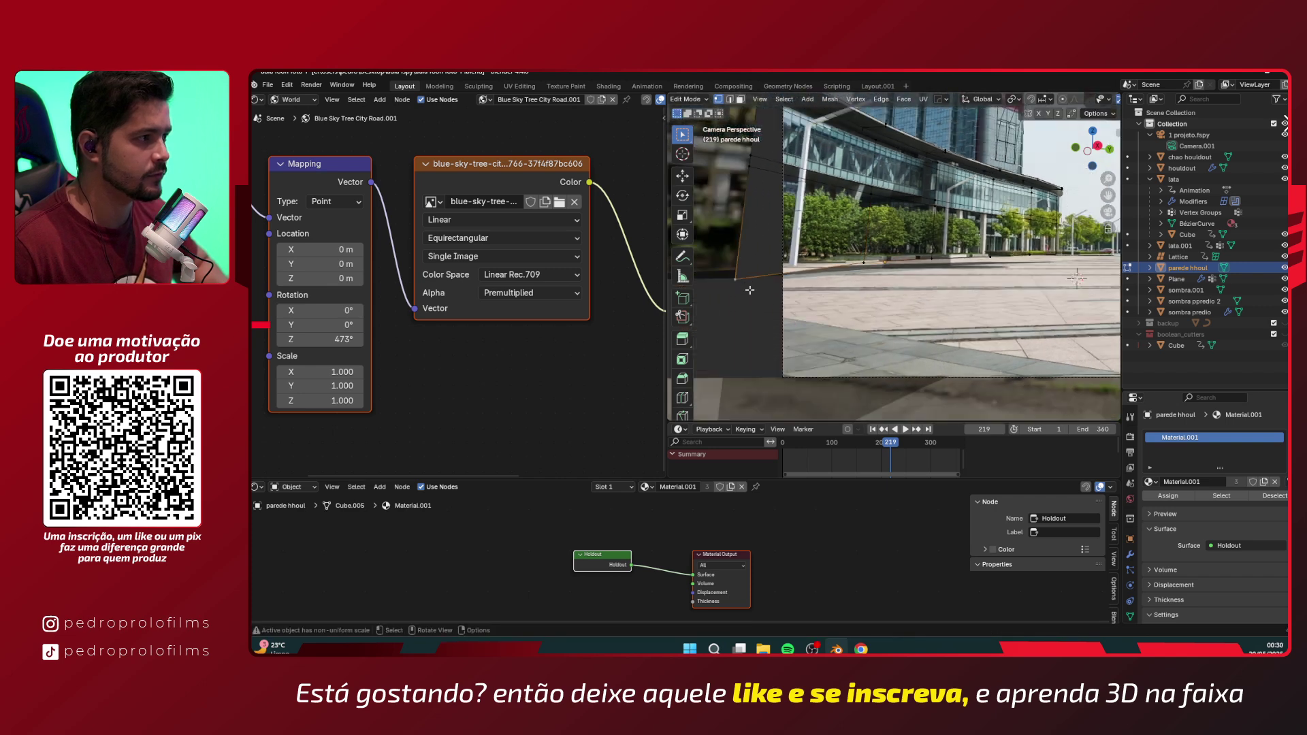
key(g)
key(z)
click(754, 280)
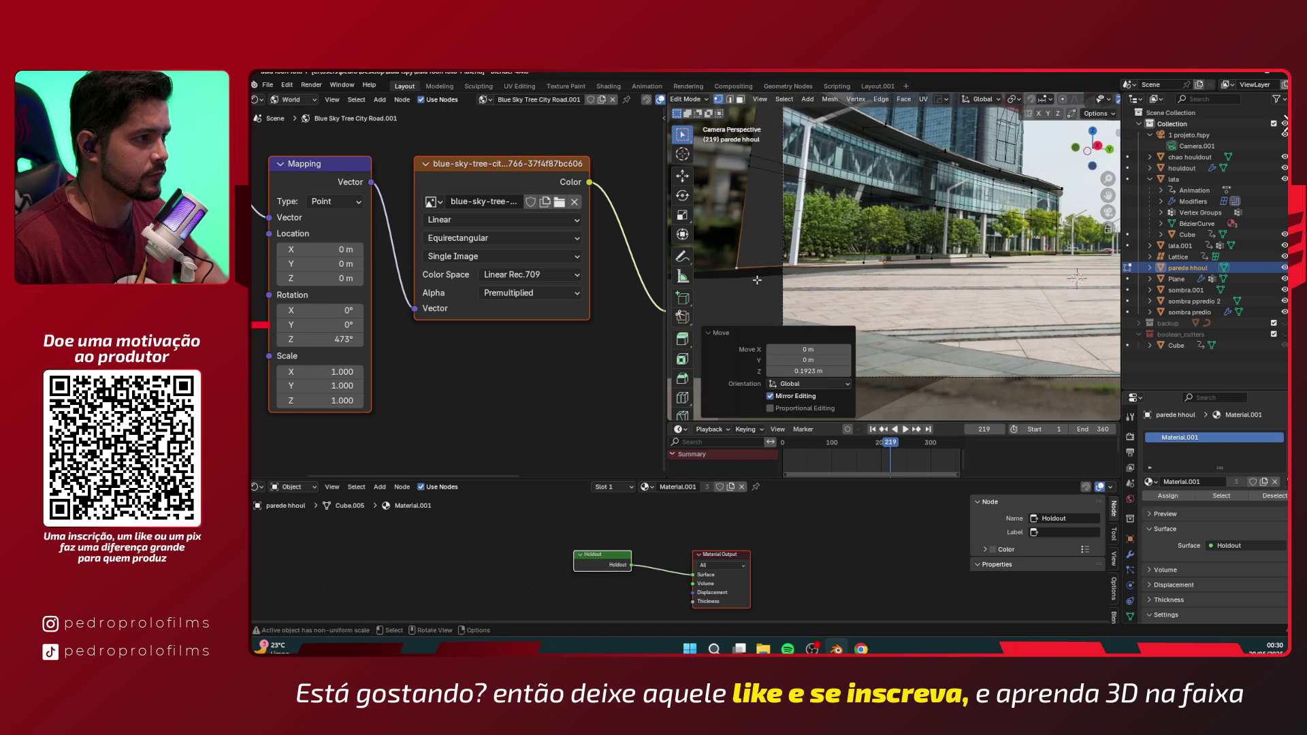
shift+middle_drag(885, 272, 809, 278)
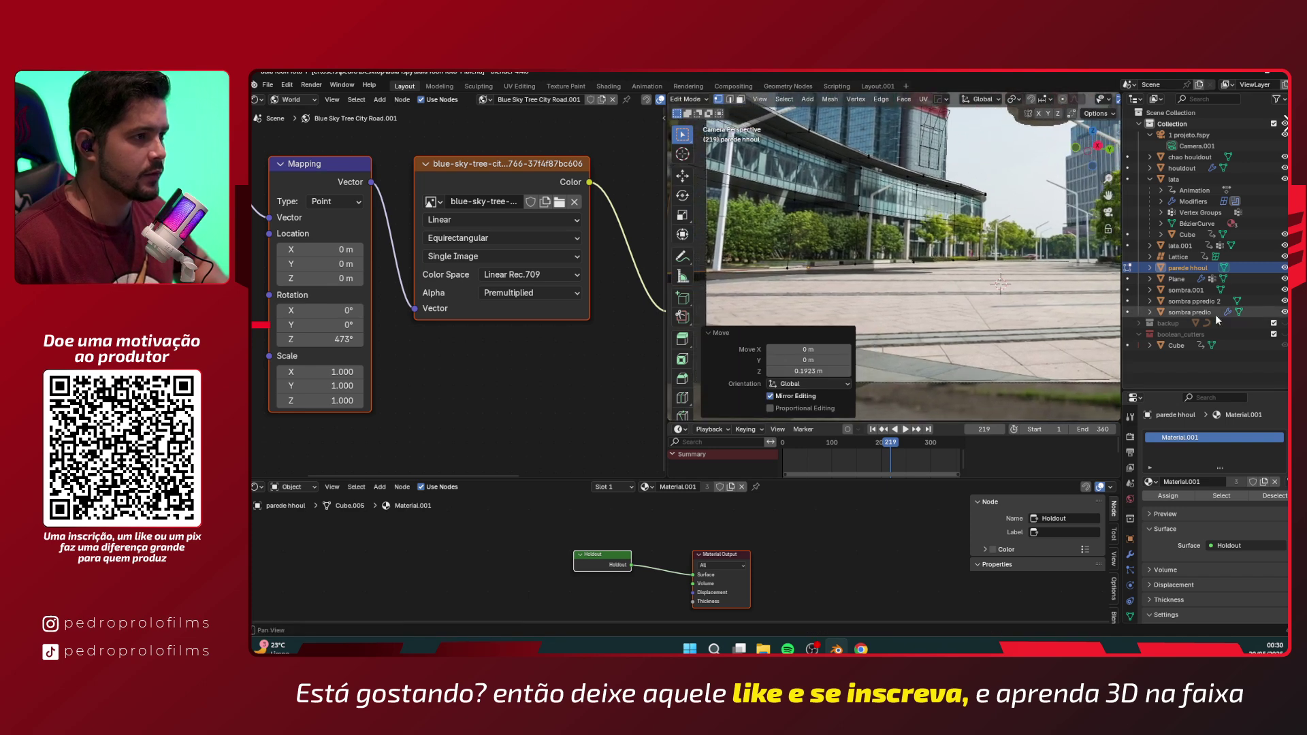
- Look through the shadow and holdout objects in the scene list and leave mesh editing of the parede hhoul wall
click(1189, 292)
click(1188, 270)
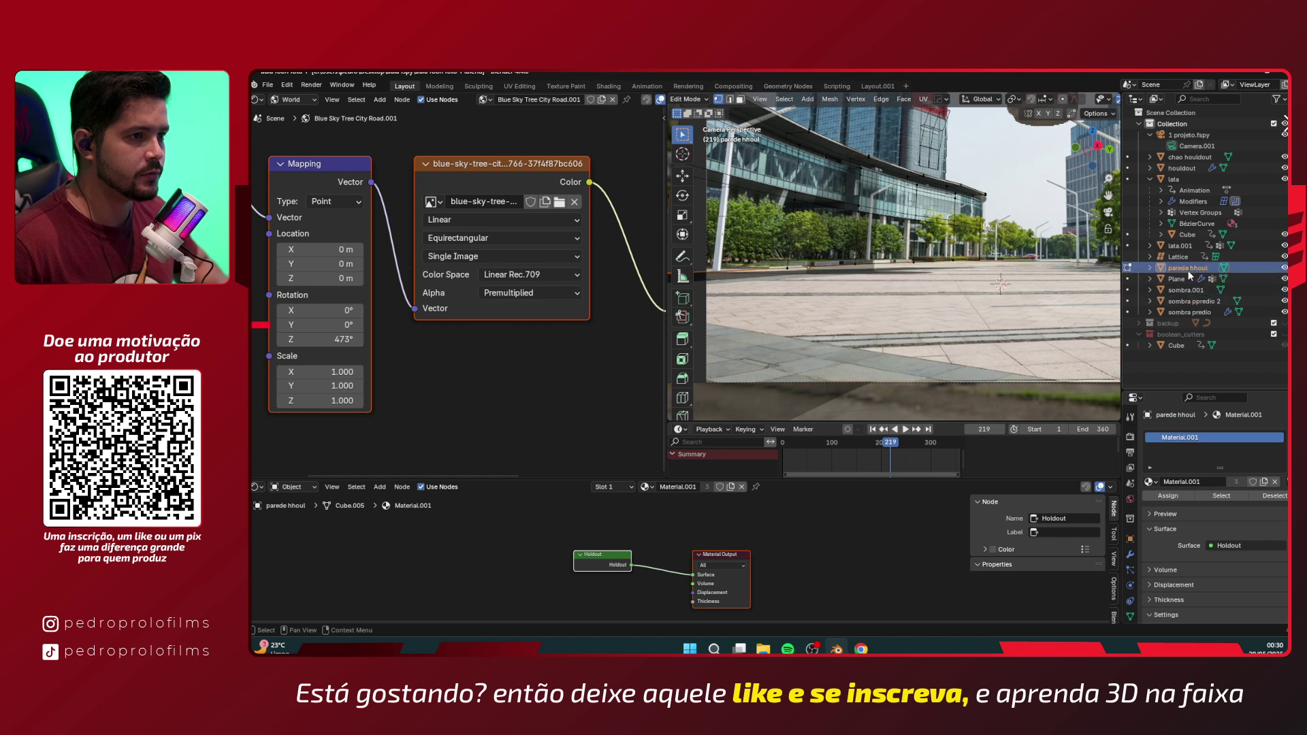
click(1191, 159)
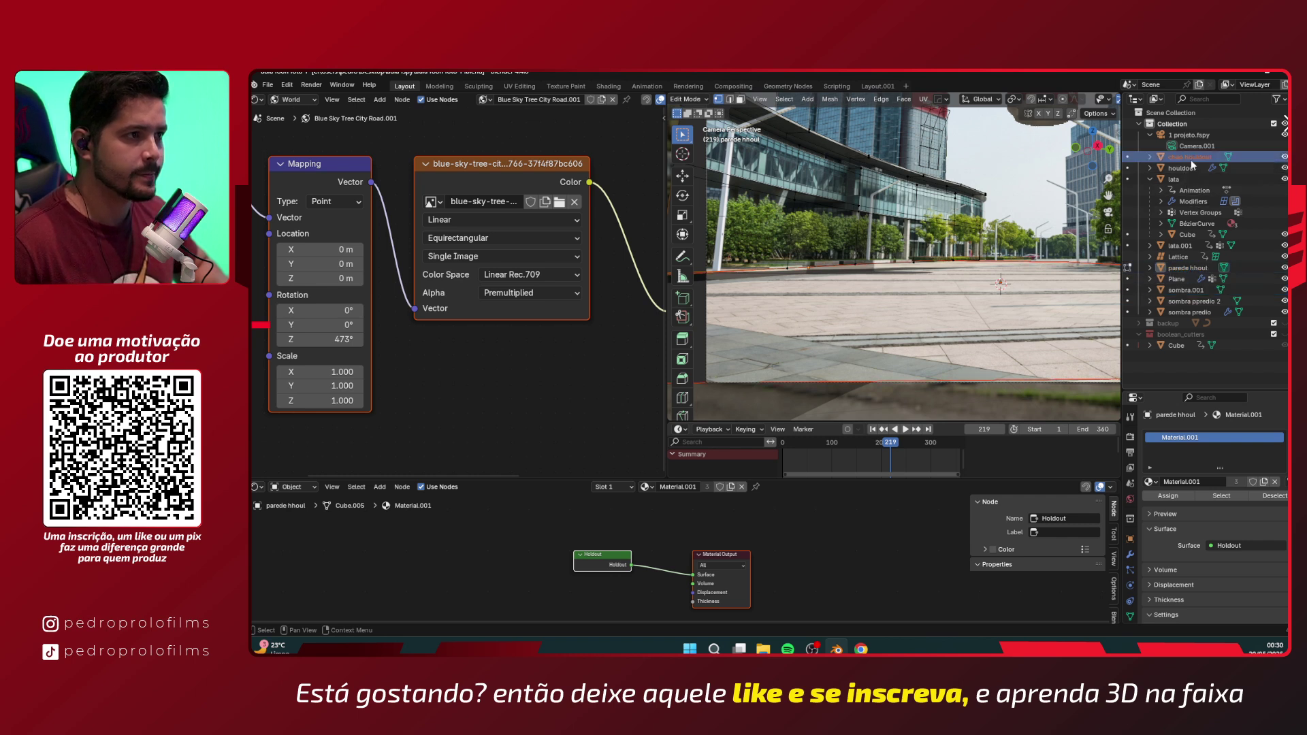
click(1186, 290)
click(1186, 302)
click(1186, 311)
click(1185, 280)
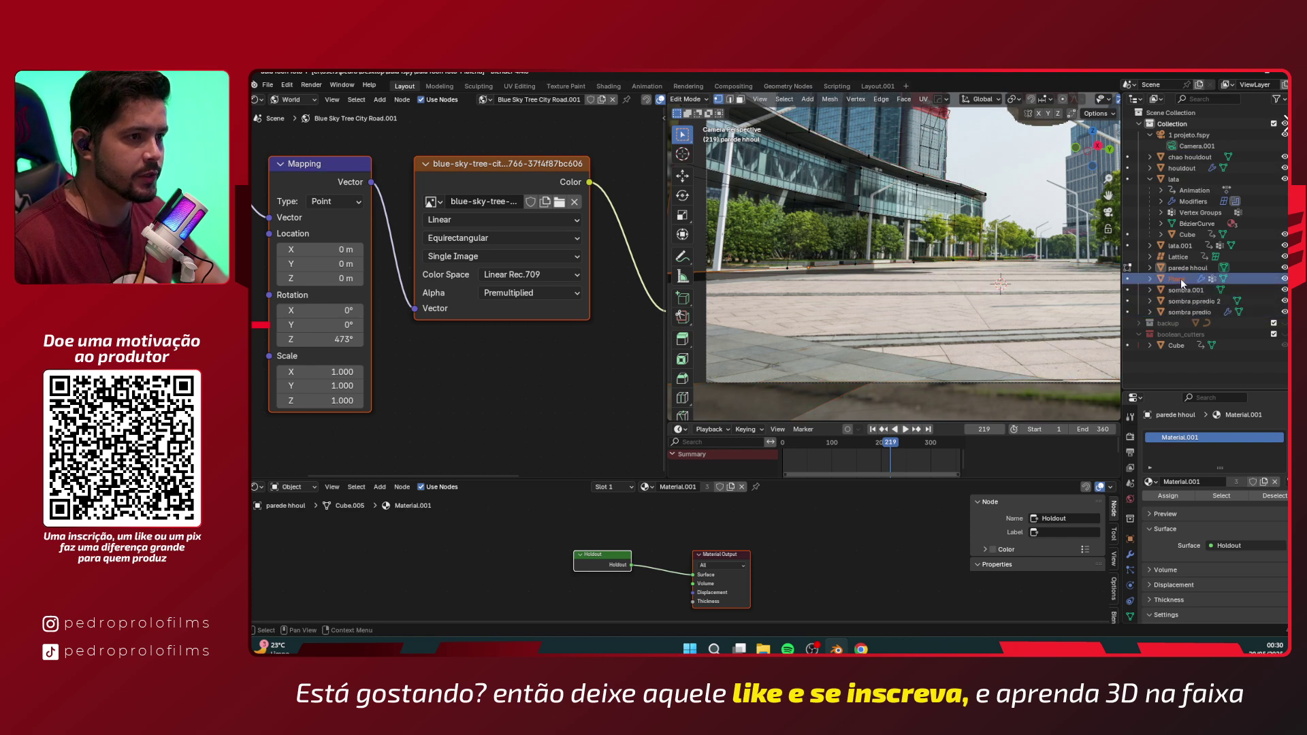
click(1183, 270)
key(Tab)
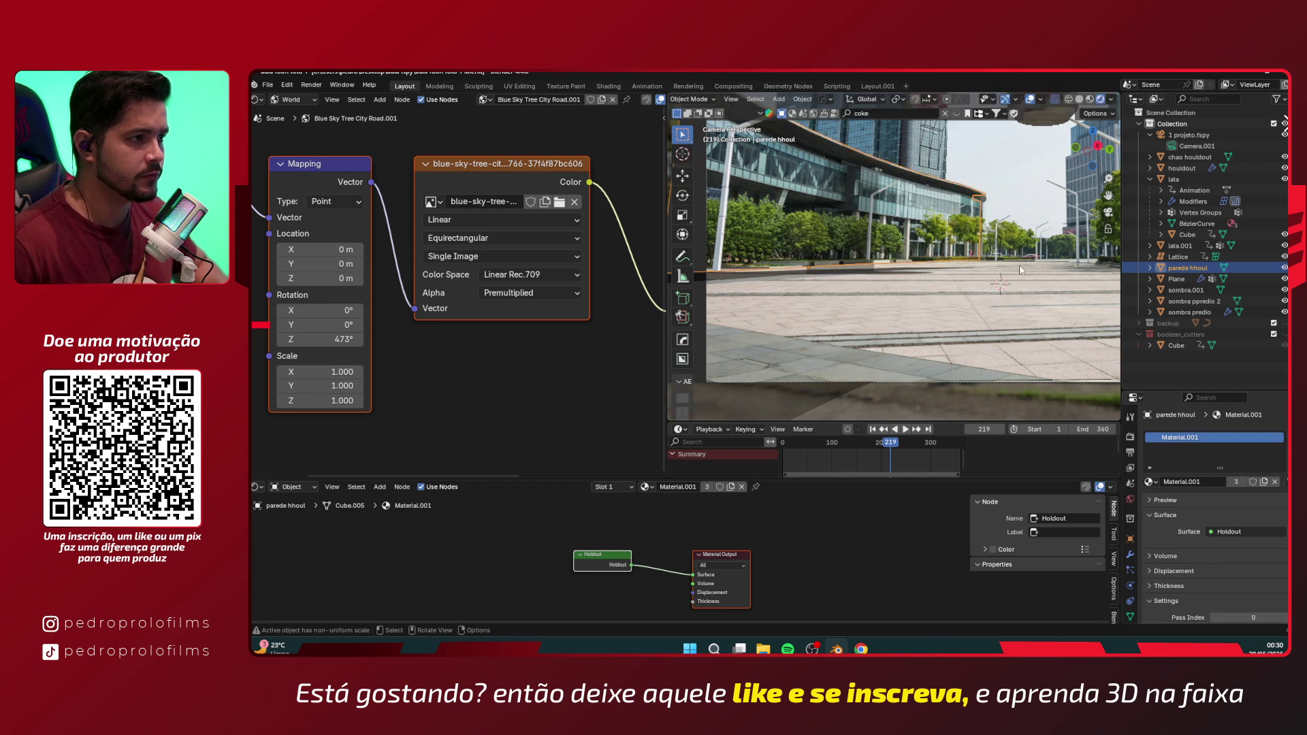
key(Tab)
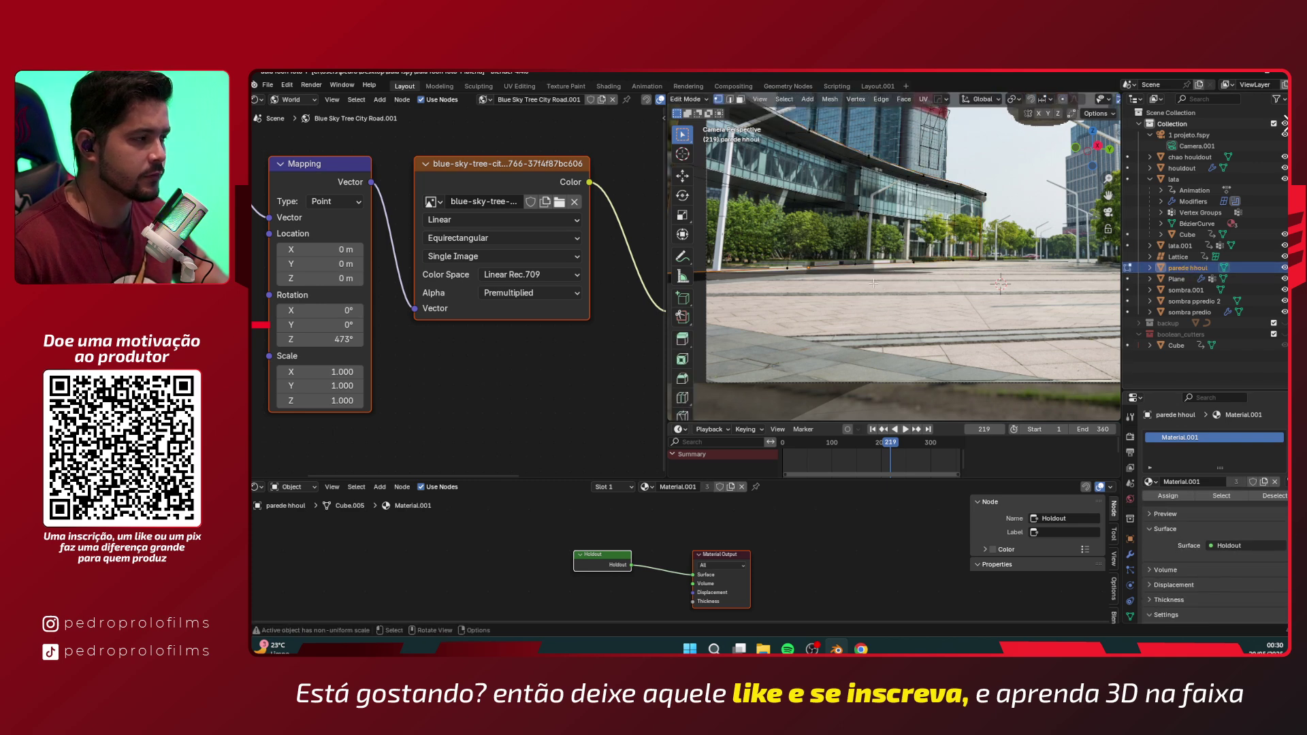
key(Tab)
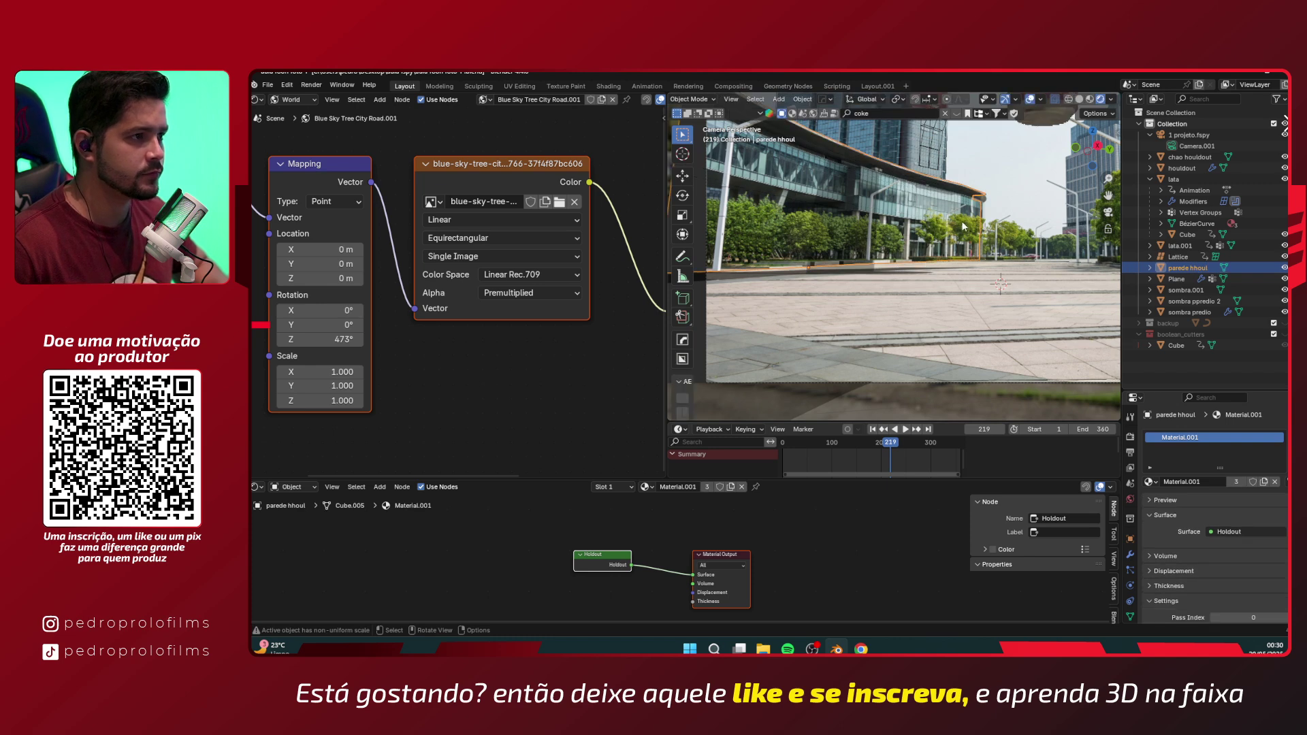
- In sombra ppredio 2, raise the bottom vertices along Z to the building's base by about 3.87 m, plus a 0.08 m correction
click(1198, 300)
key(Tab)
scroll(940, 338, down, 2)
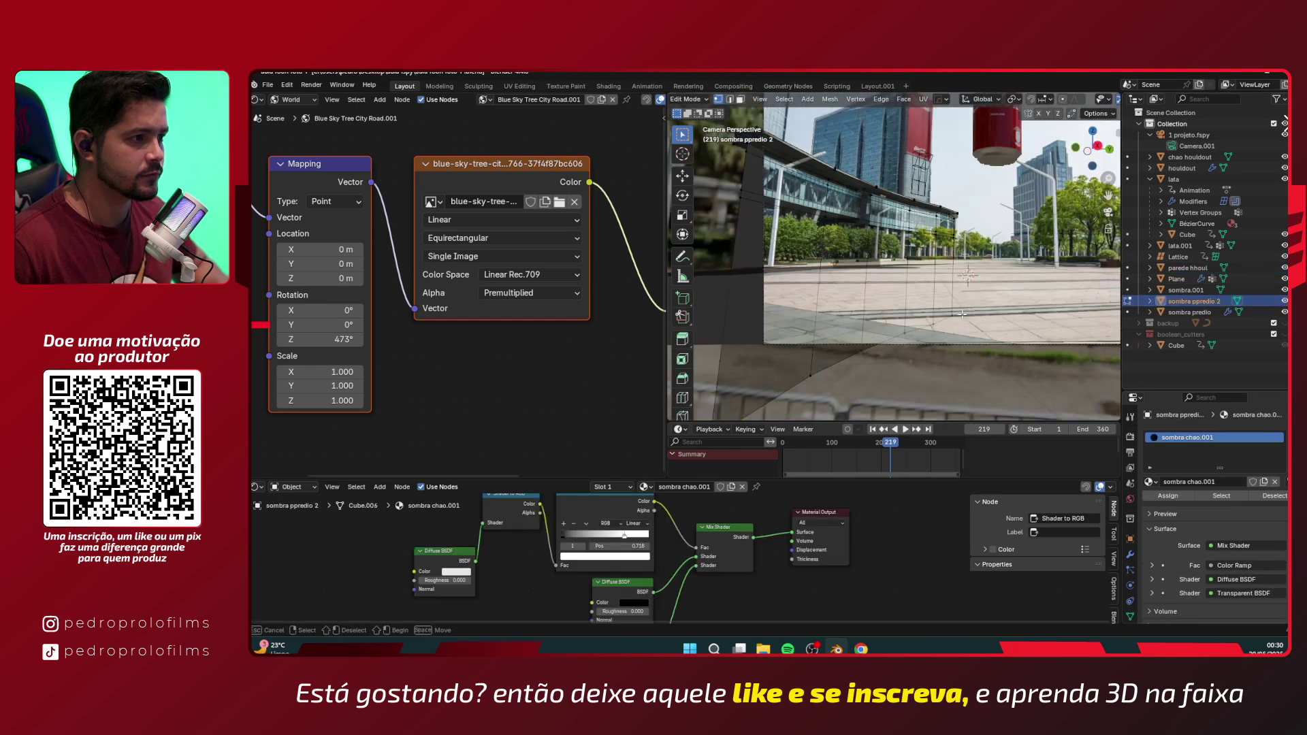
shift+middle_drag(923, 319, 953, 282)
key(a)
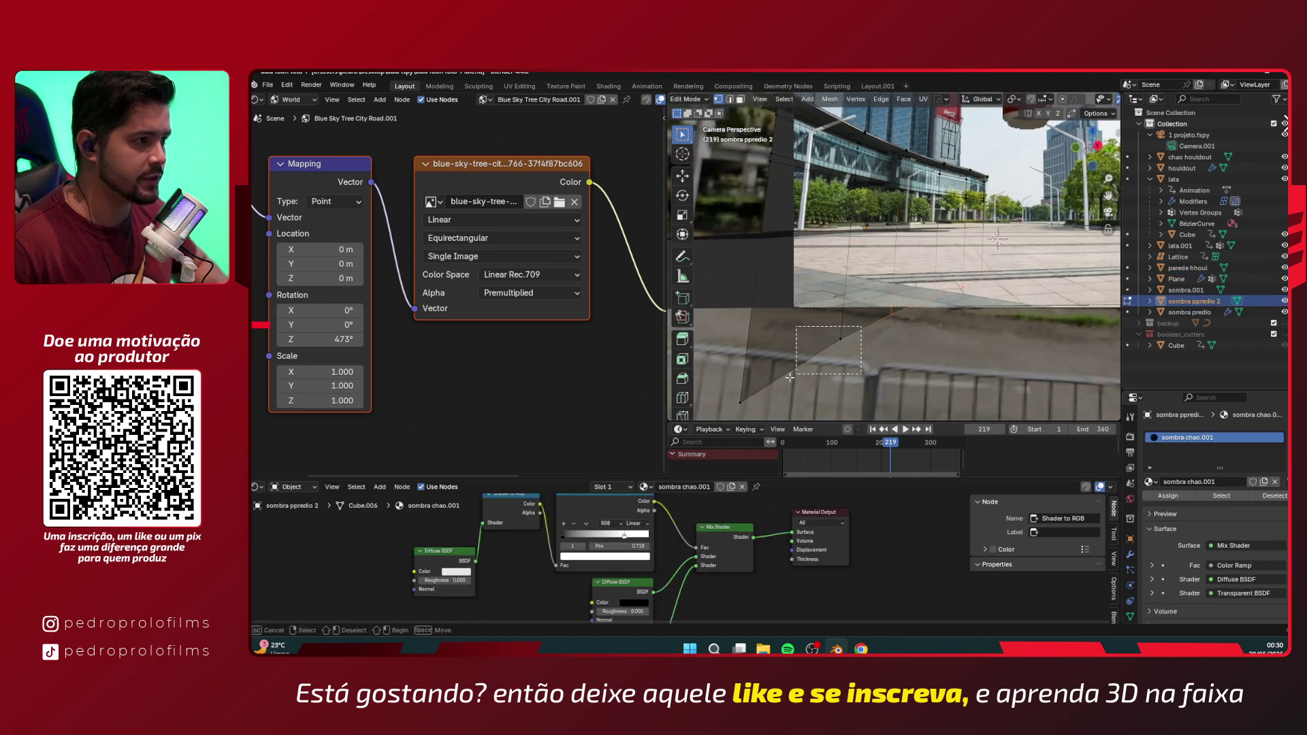
key(g)
key(z)
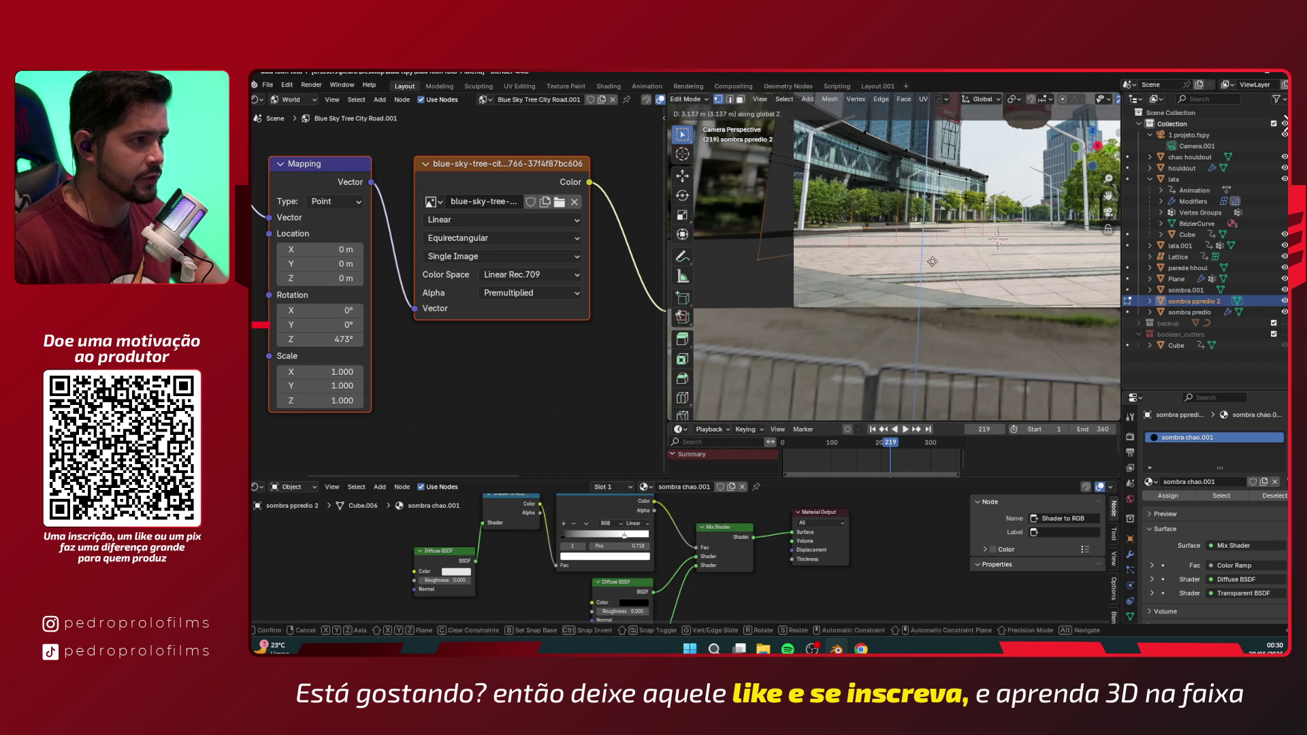
click(938, 246)
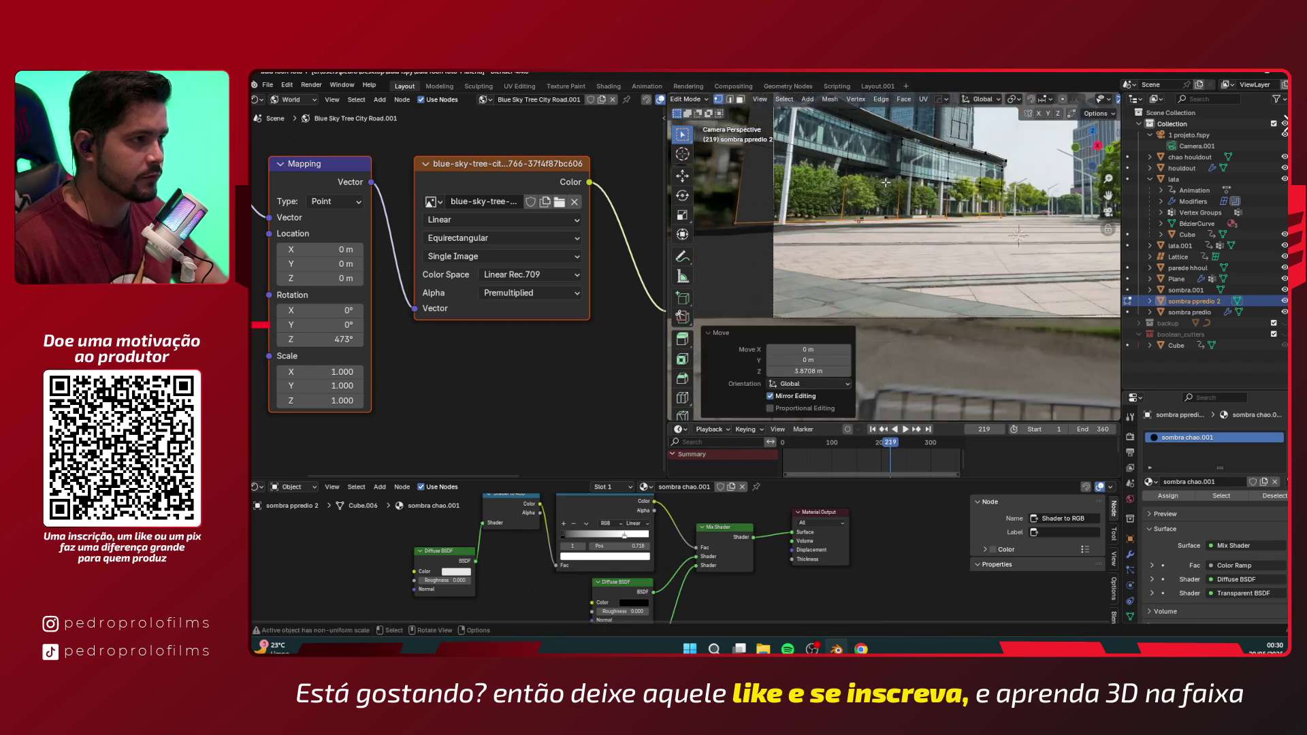
key(g)
key(z)
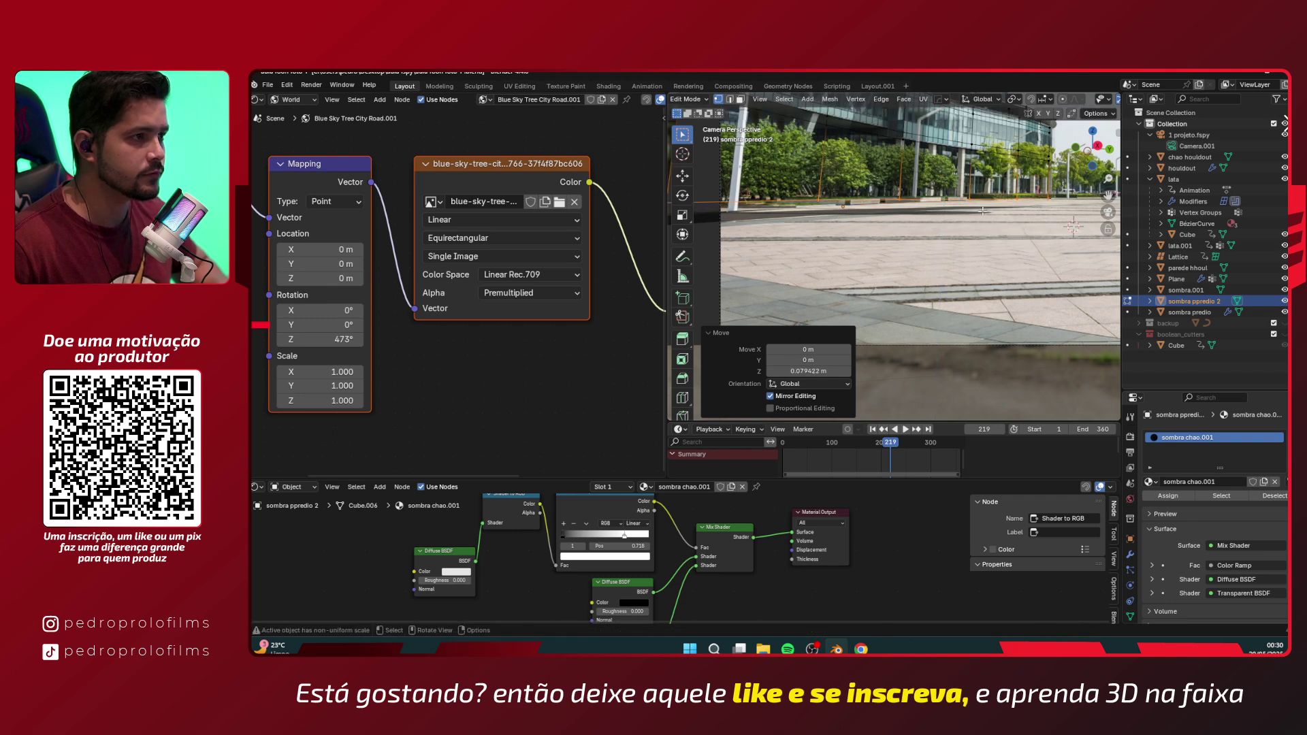
- Lower two of the shadow wall's bottom vertices individually along Z to follow the building's ground line
click(905, 200)
click(900, 199)
key(g)
key(z)
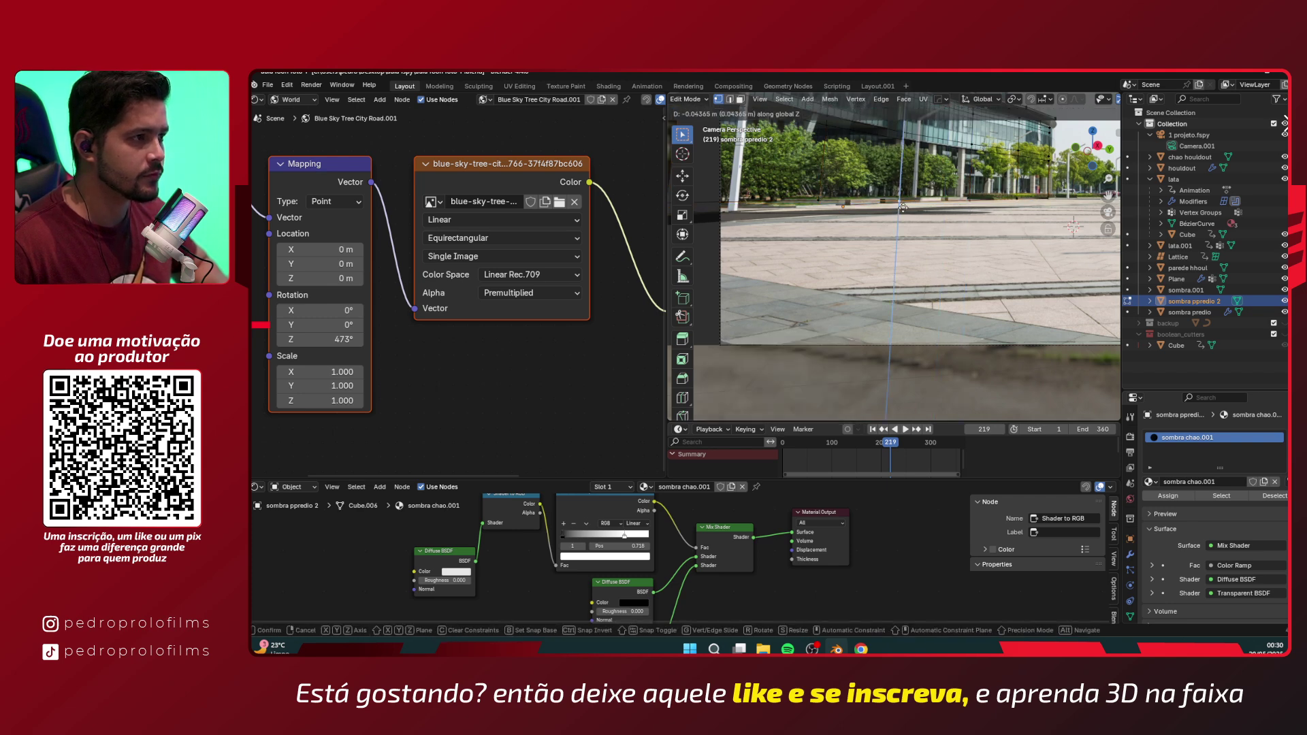
click(901, 203)
click(816, 204)
key(g)
key(z)
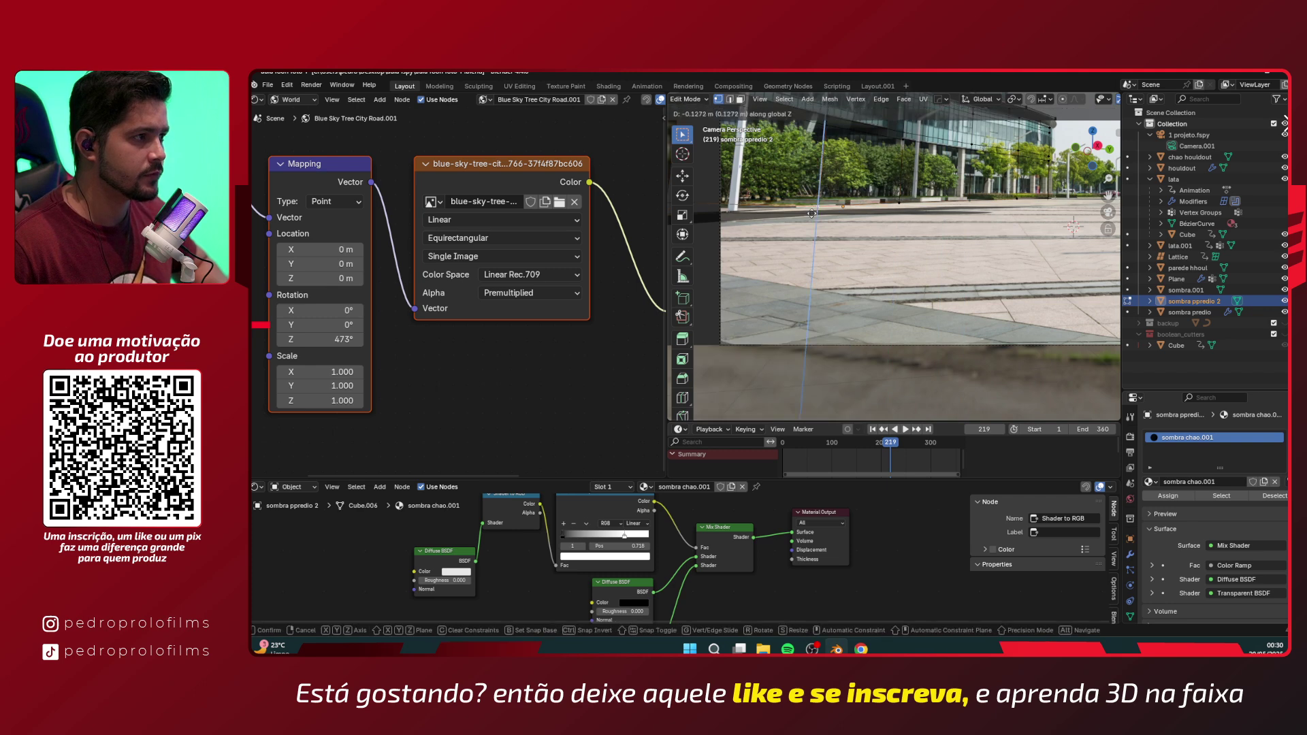
click(801, 237)
- Lower the shadow wall's bottom corner vertex outside the photo about 0.2 m along Z and return to Object Mode
click(770, 237)
key(g)
key(z)
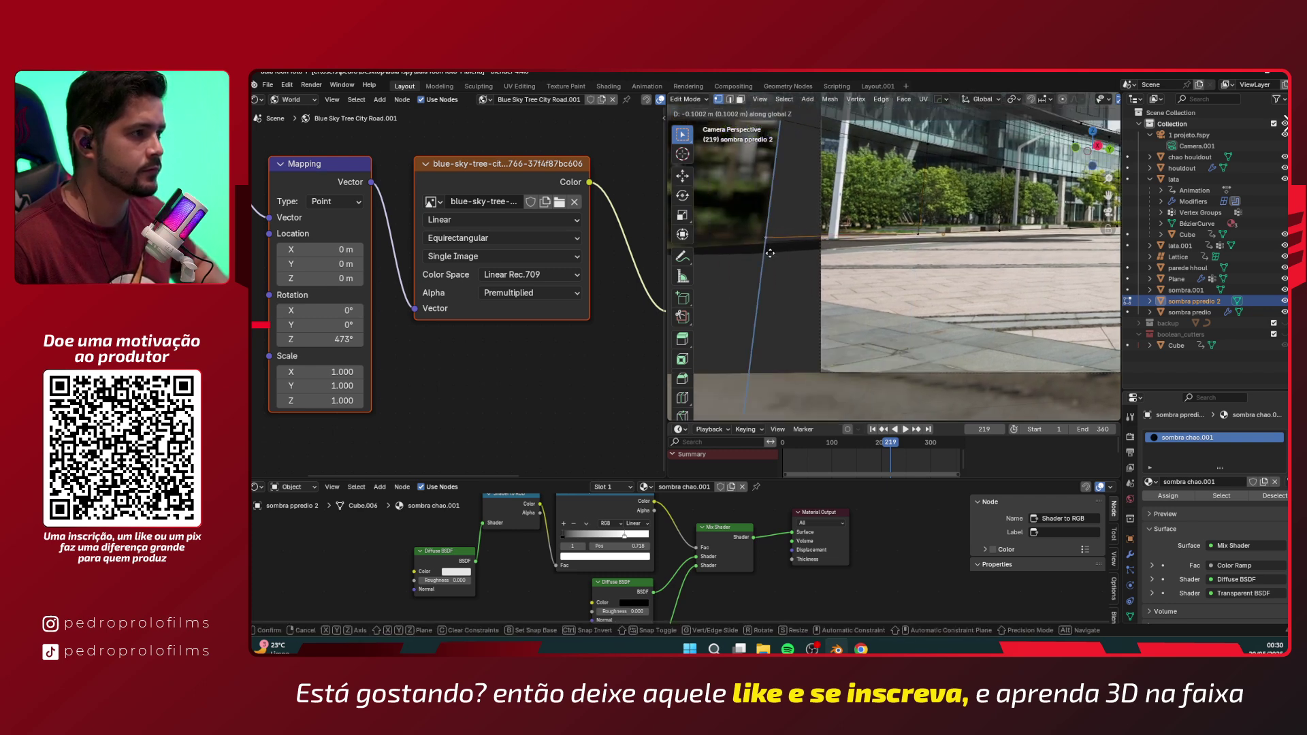
click(768, 260)
scroll(858, 262, down, 4)
shift+middle_drag(972, 266, 855, 304)
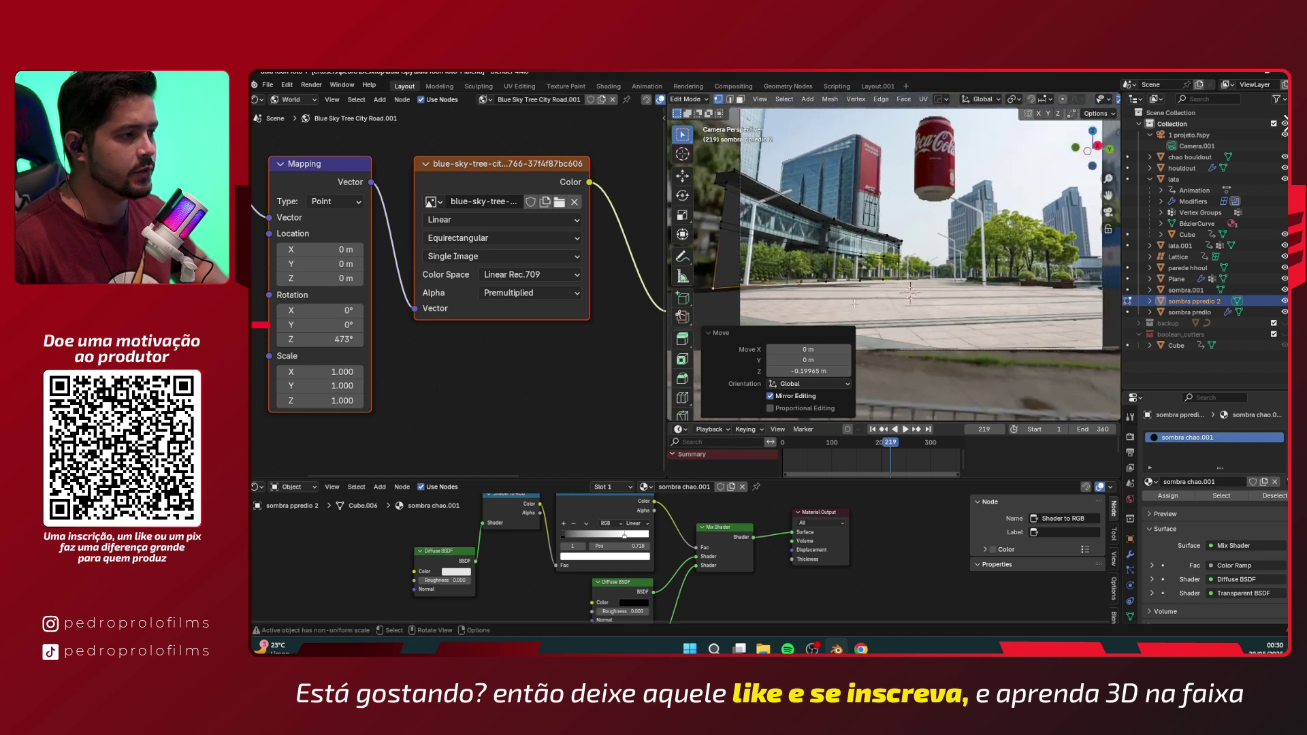
key(Tab)
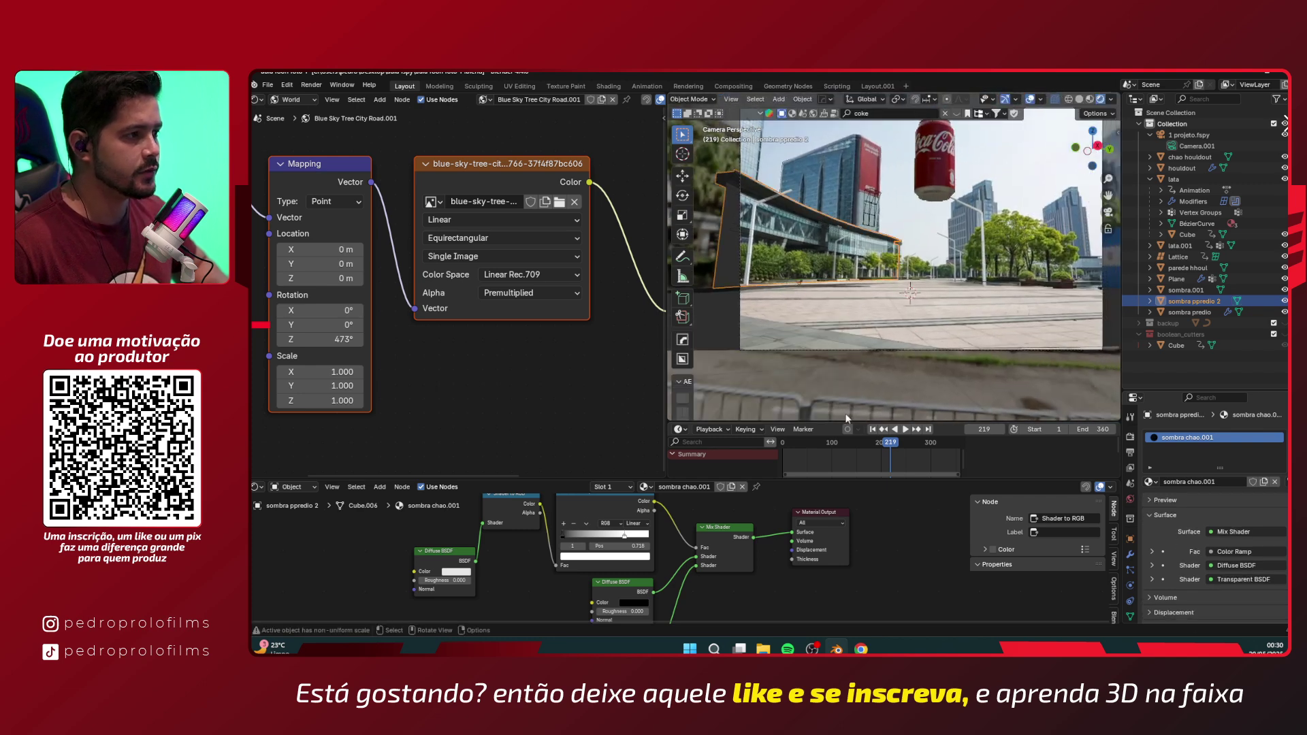
- Review the can's landing from frame 200 and stop at frame 300
click(883, 445)
key(space)
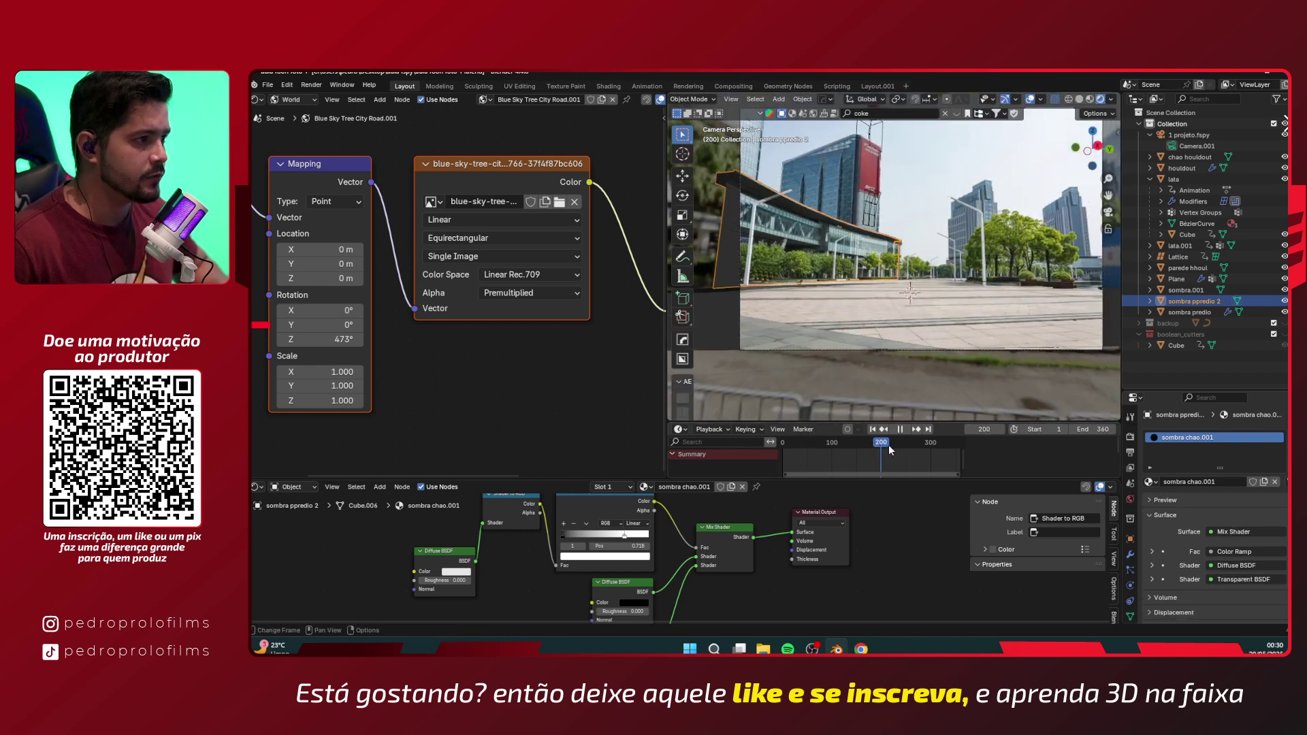
drag(894, 449, 930, 444)
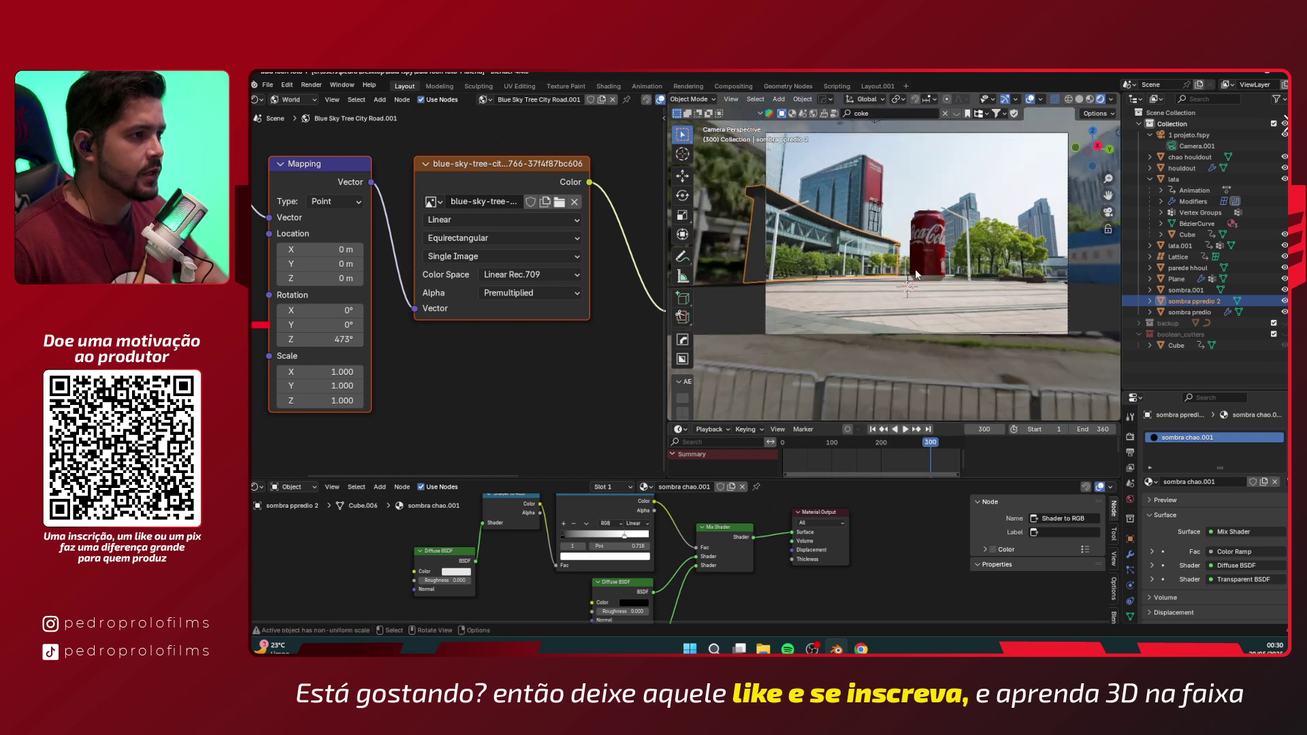
- Try a strength of 2 on the world's Background node and check the lighting on the can
scroll(429, 387, down, 1)
scroll(464, 372, down, 5)
middle_drag(515, 367, 427, 367)
scroll(511, 327, up, 8)
scroll(538, 332, up, 1)
double_click(538, 333)
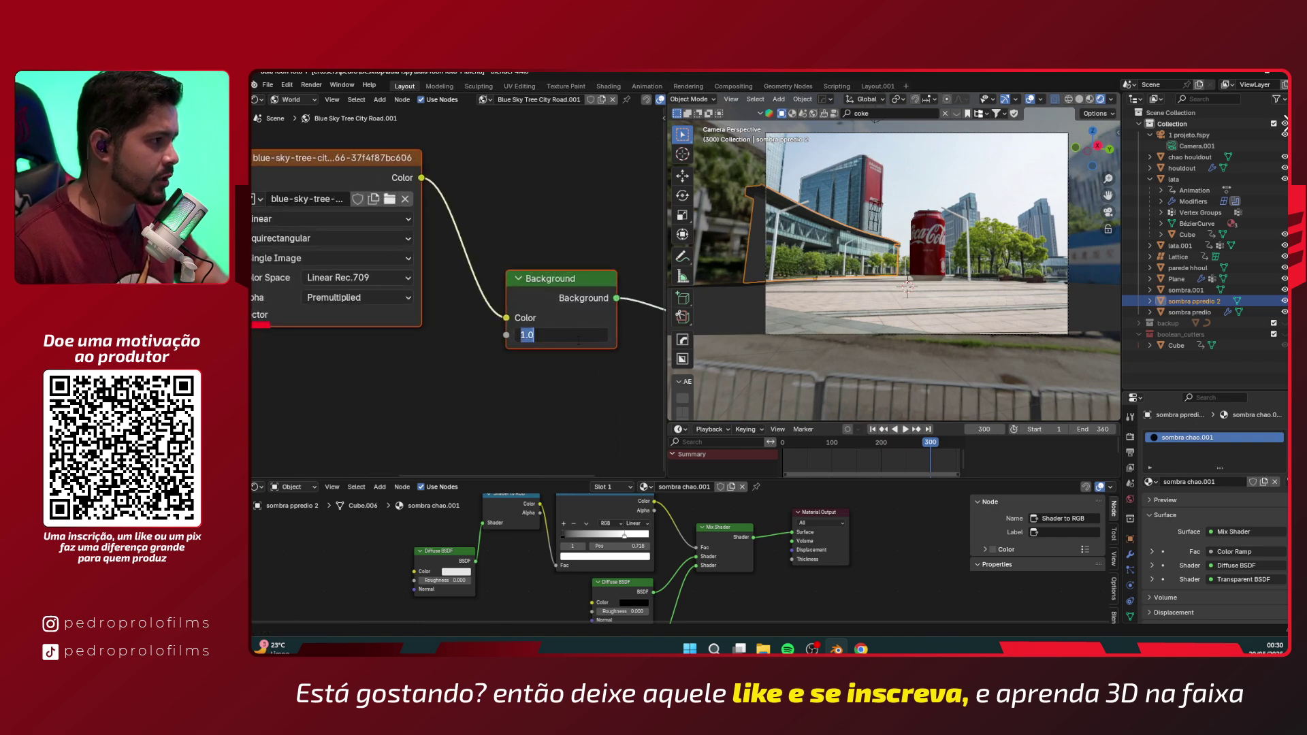
key(Return)
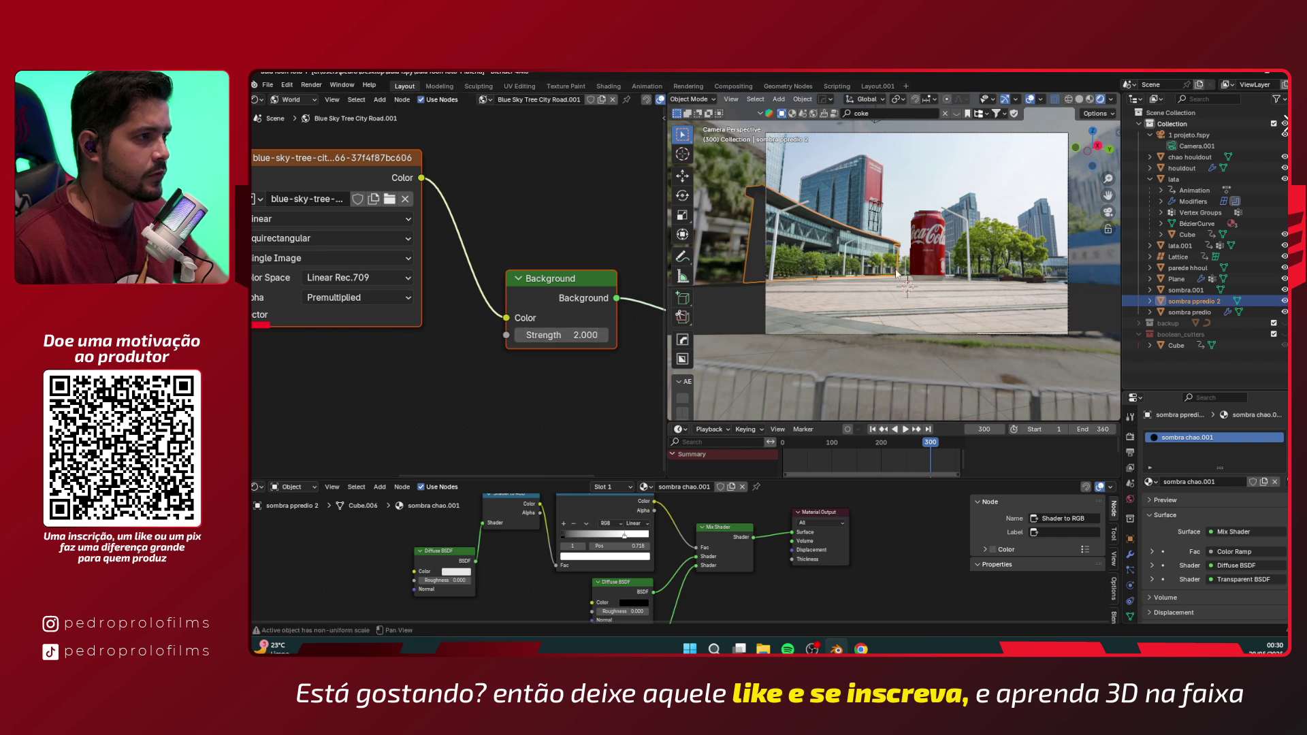
middle_drag(871, 263, 881, 259)
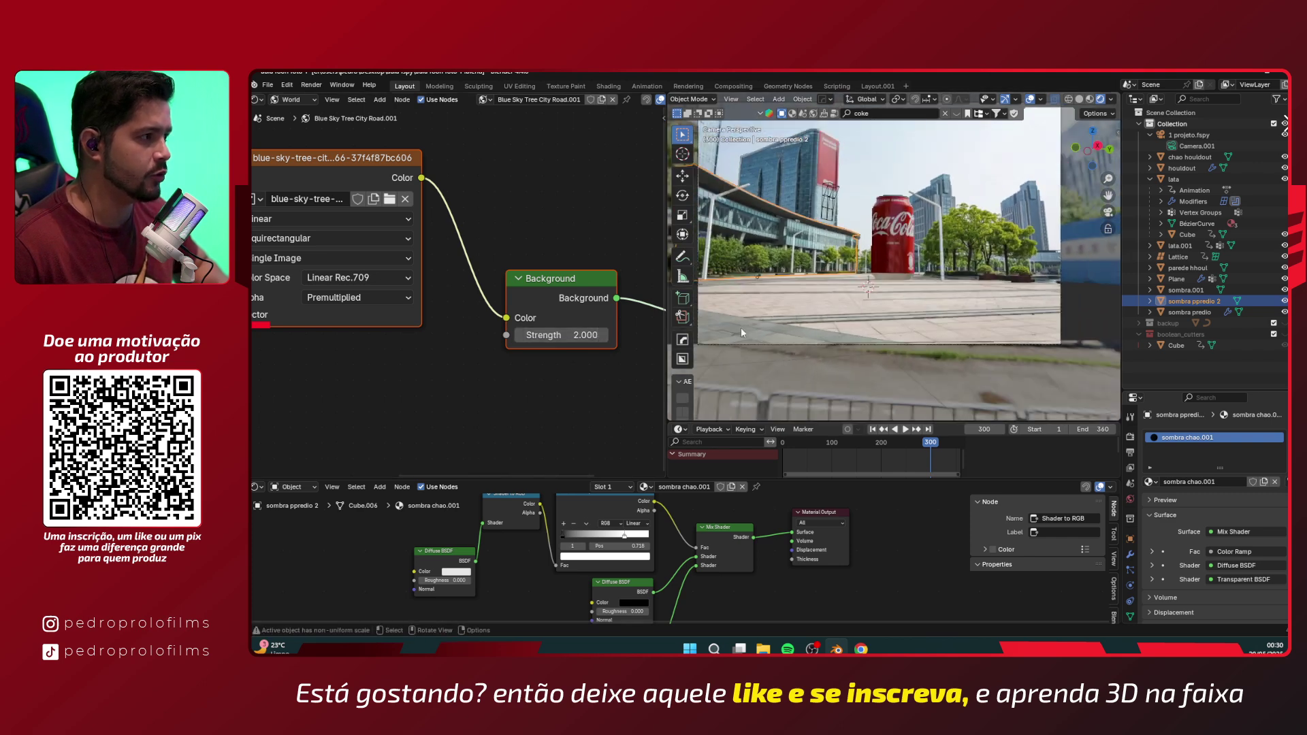
- Set the world Background node's strength to 1.5 and check the can's lighting in the camera view
click(579, 336)
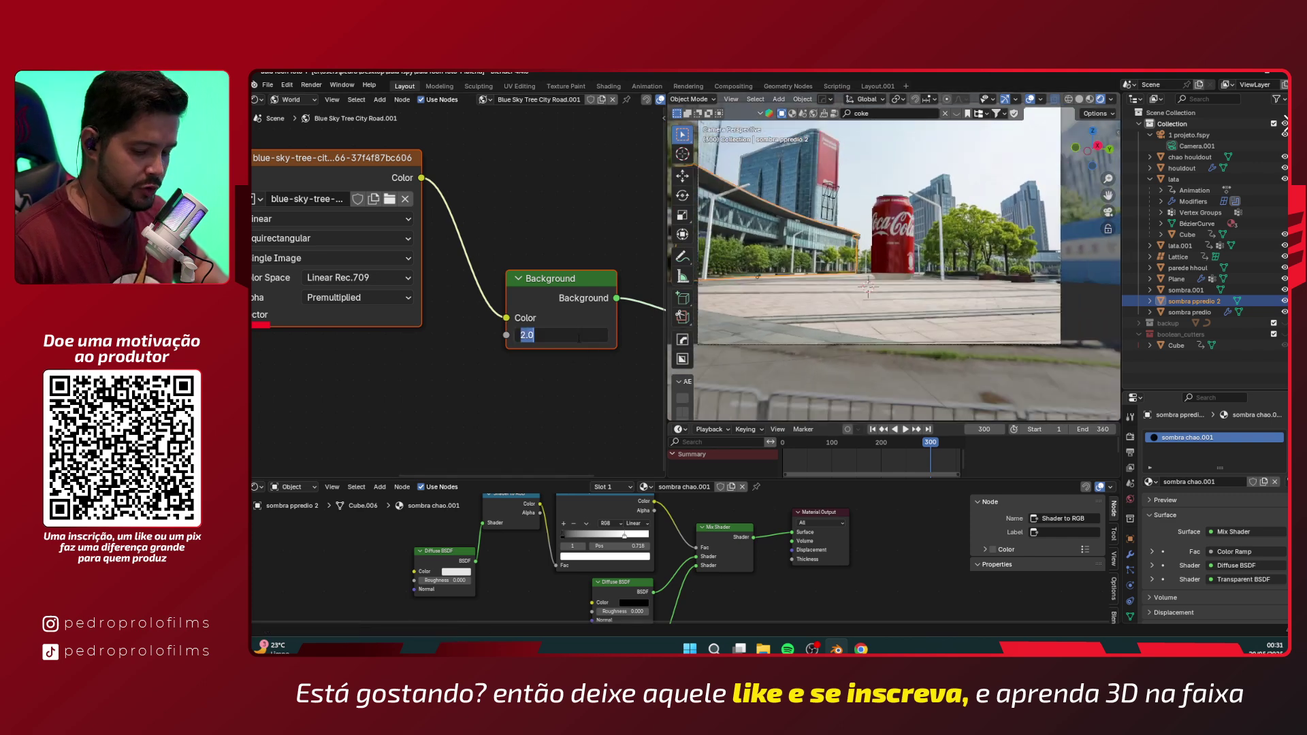
text(1.5)
key(Return)
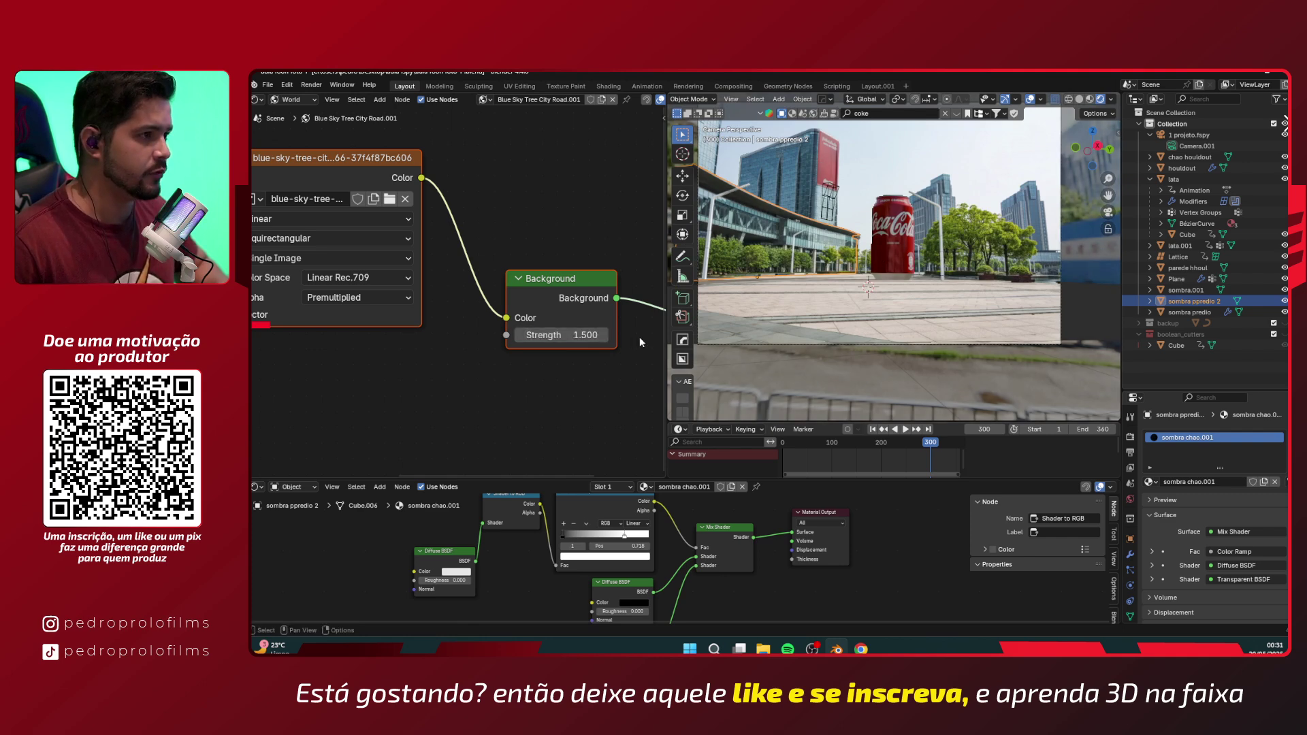
scroll(893, 325, down, 2)
scroll(893, 331, up, 2)
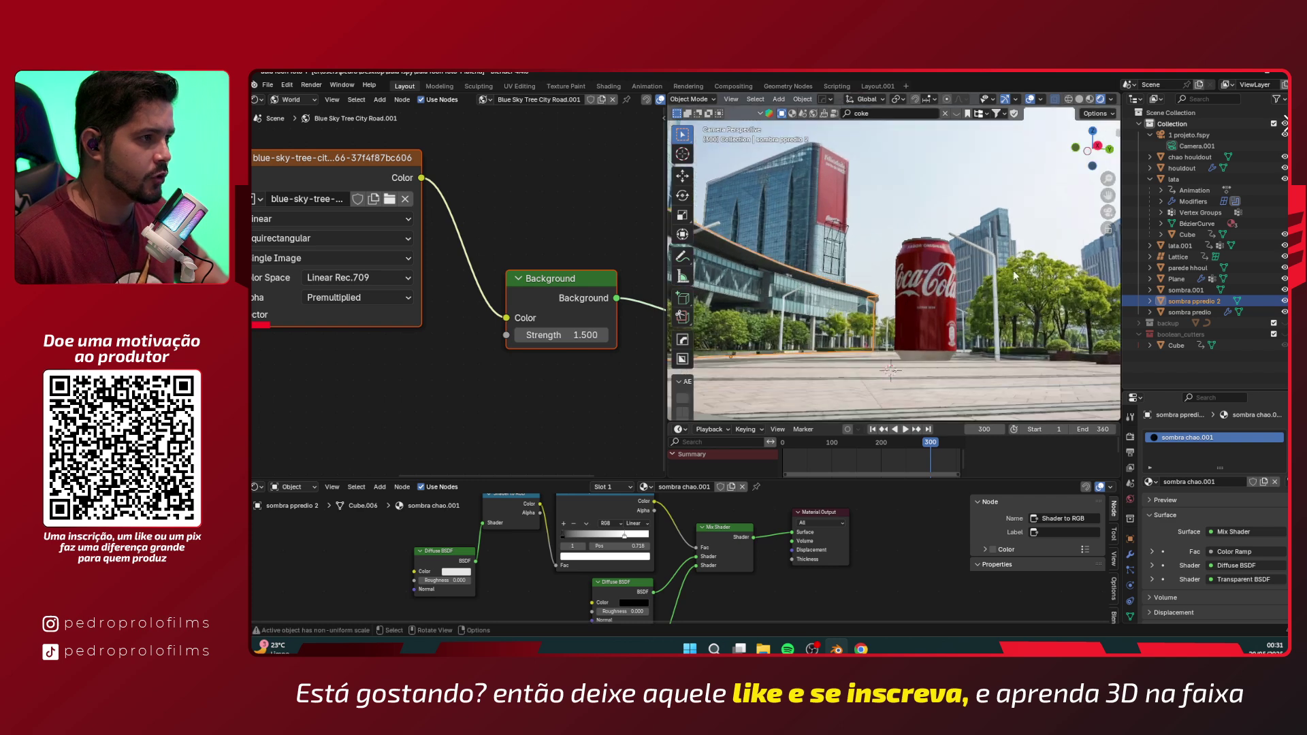
scroll(1014, 275, down, 1)
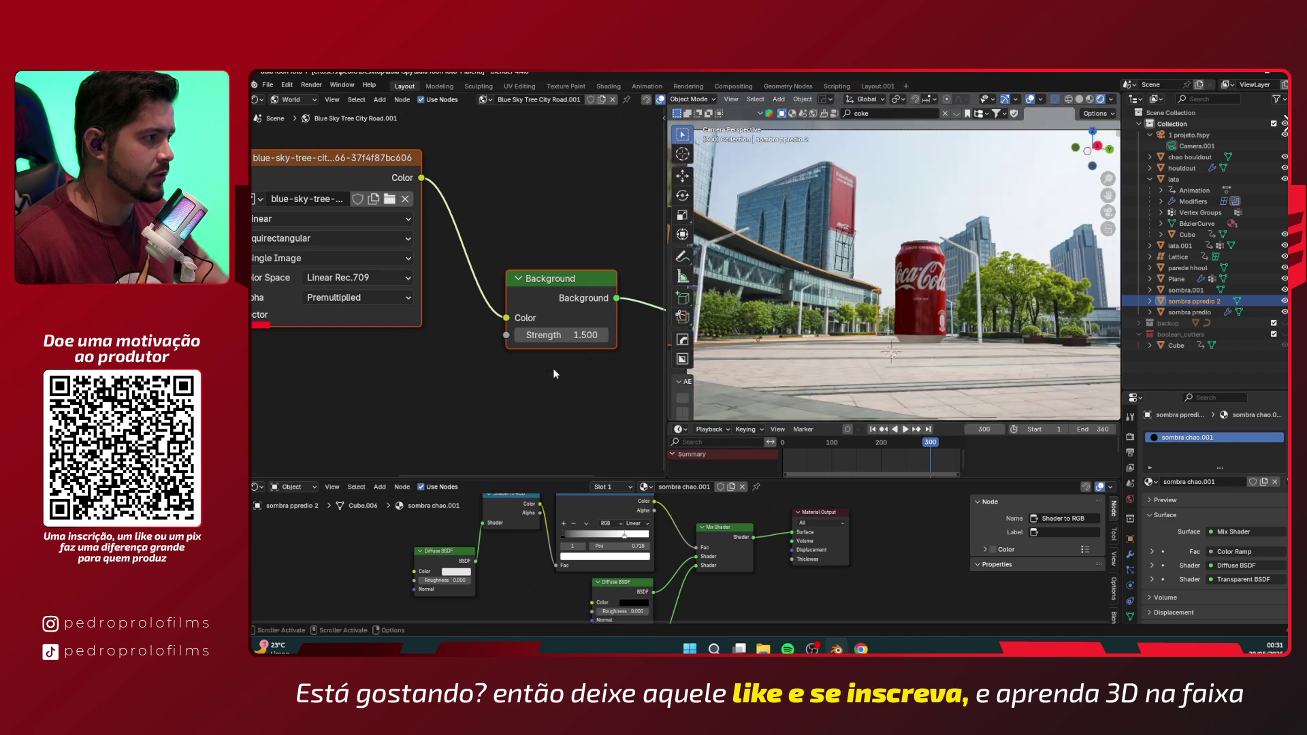
- Adjust the Z rotation in the world's Mapping node to reorient the environment lighting on the can
scroll(549, 370, down, 4)
drag(503, 191, 280, 388)
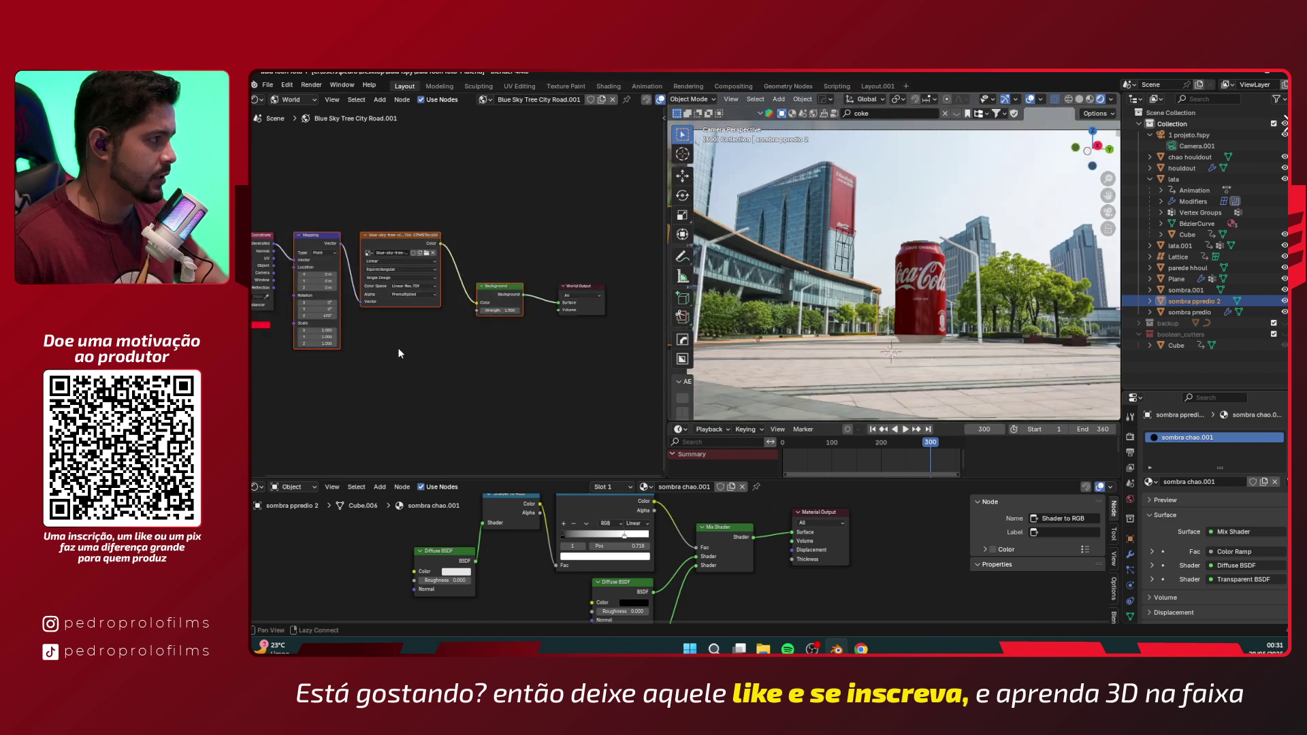
middle_drag(400, 352, 458, 390)
drag(572, 225, 264, 405)
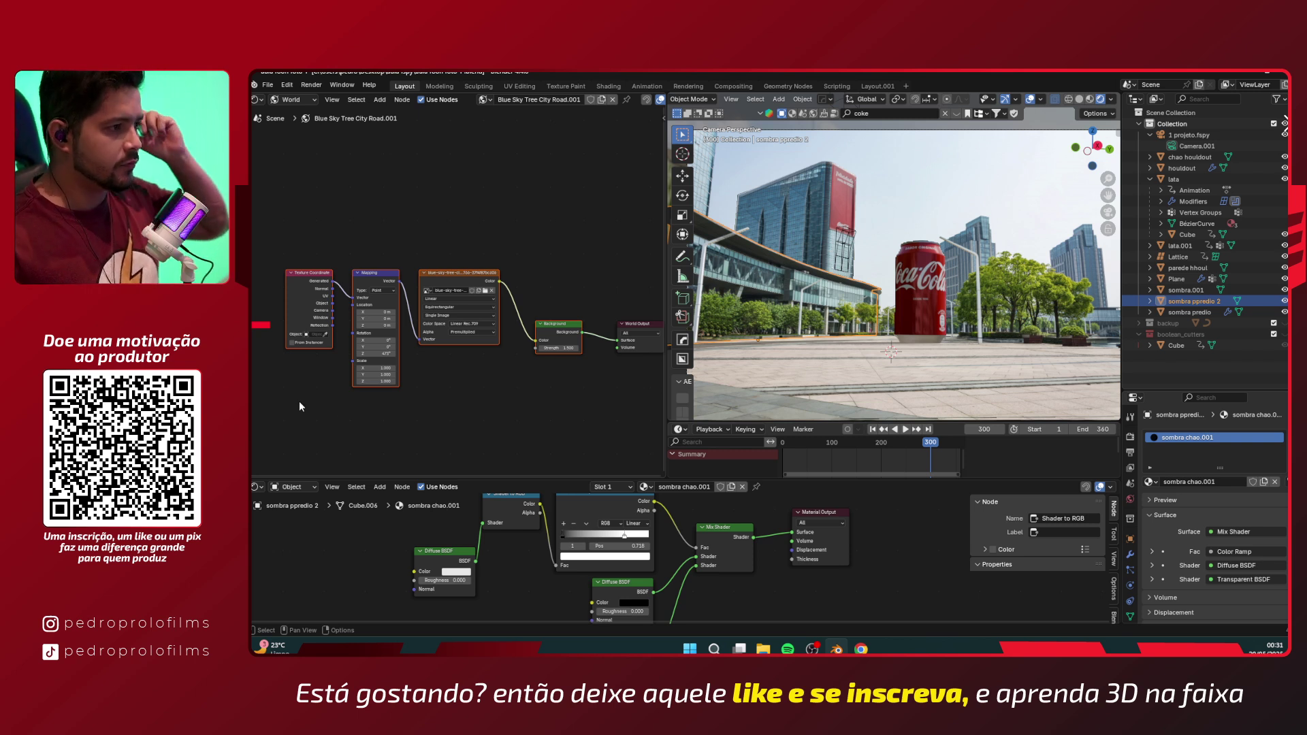
scroll(413, 353, up, 2)
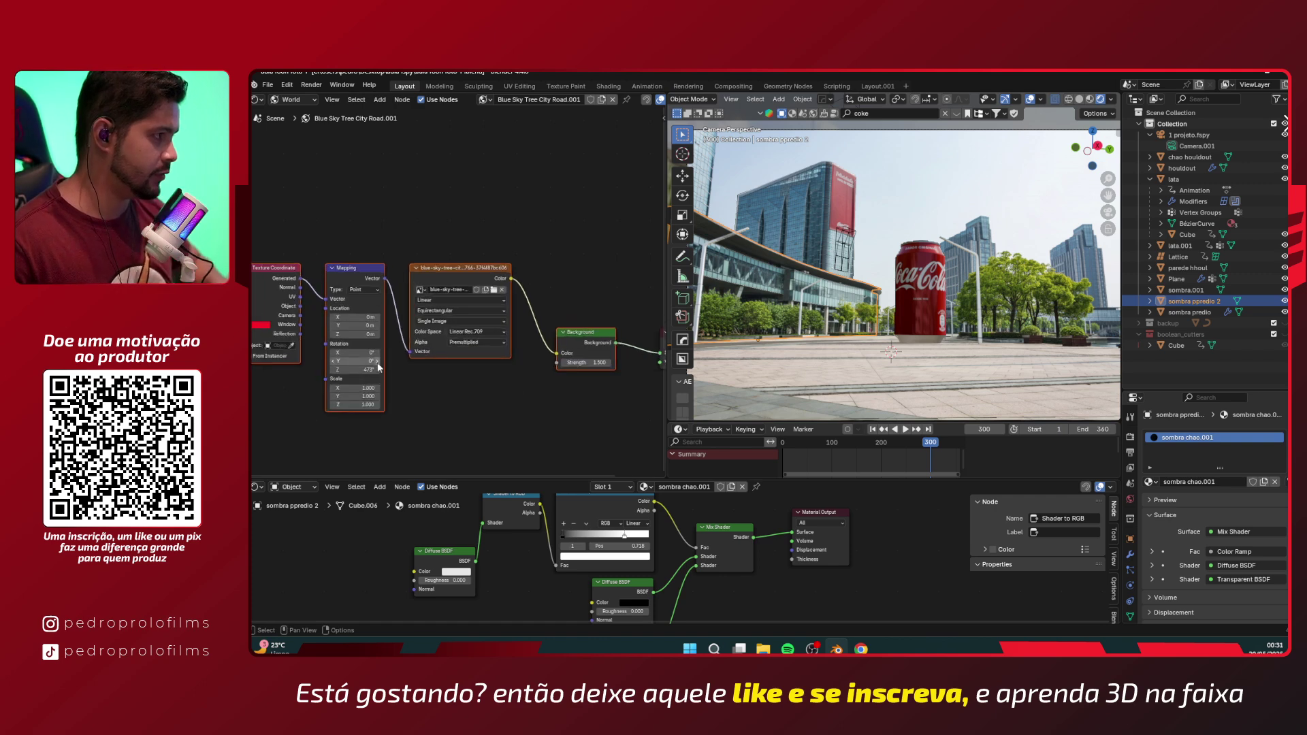
drag(354, 370, 358, 370)
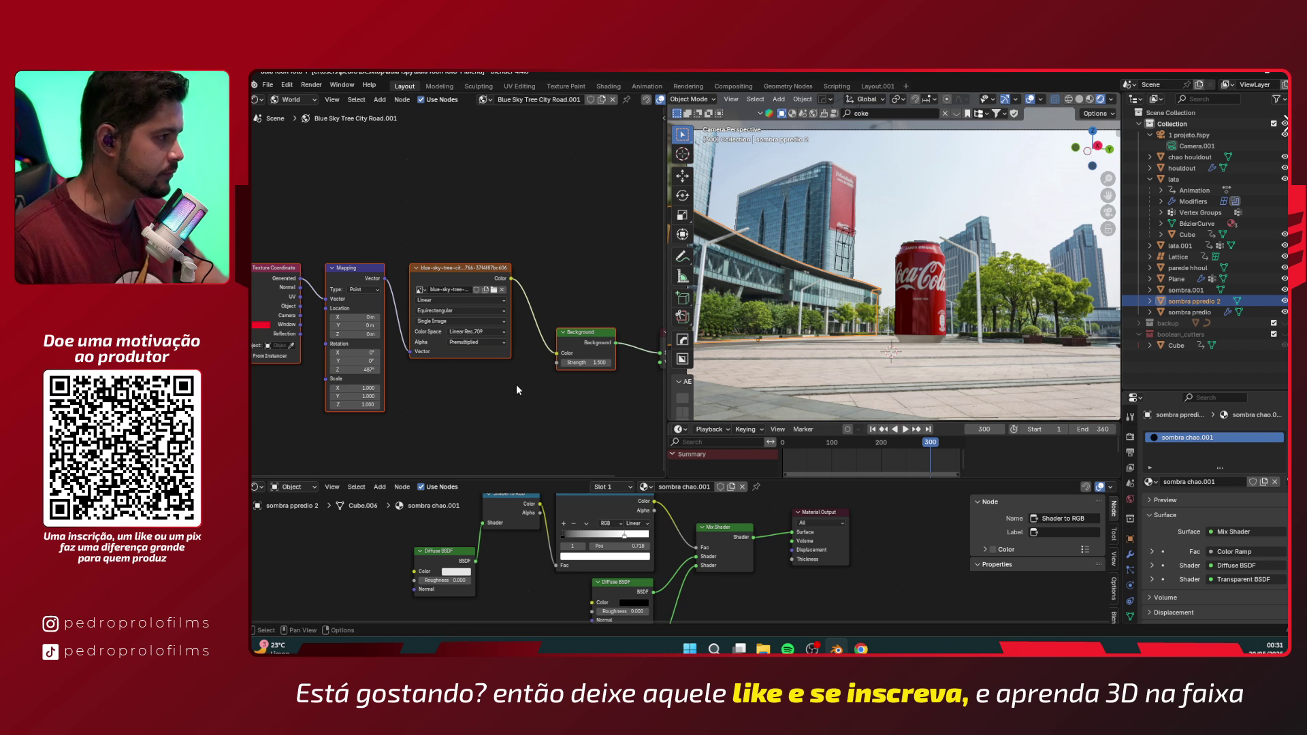
- Rearrange the world nodes compactly, shifting the environment chain up and placing World Output below the Background node
scroll(516, 382, down, 2)
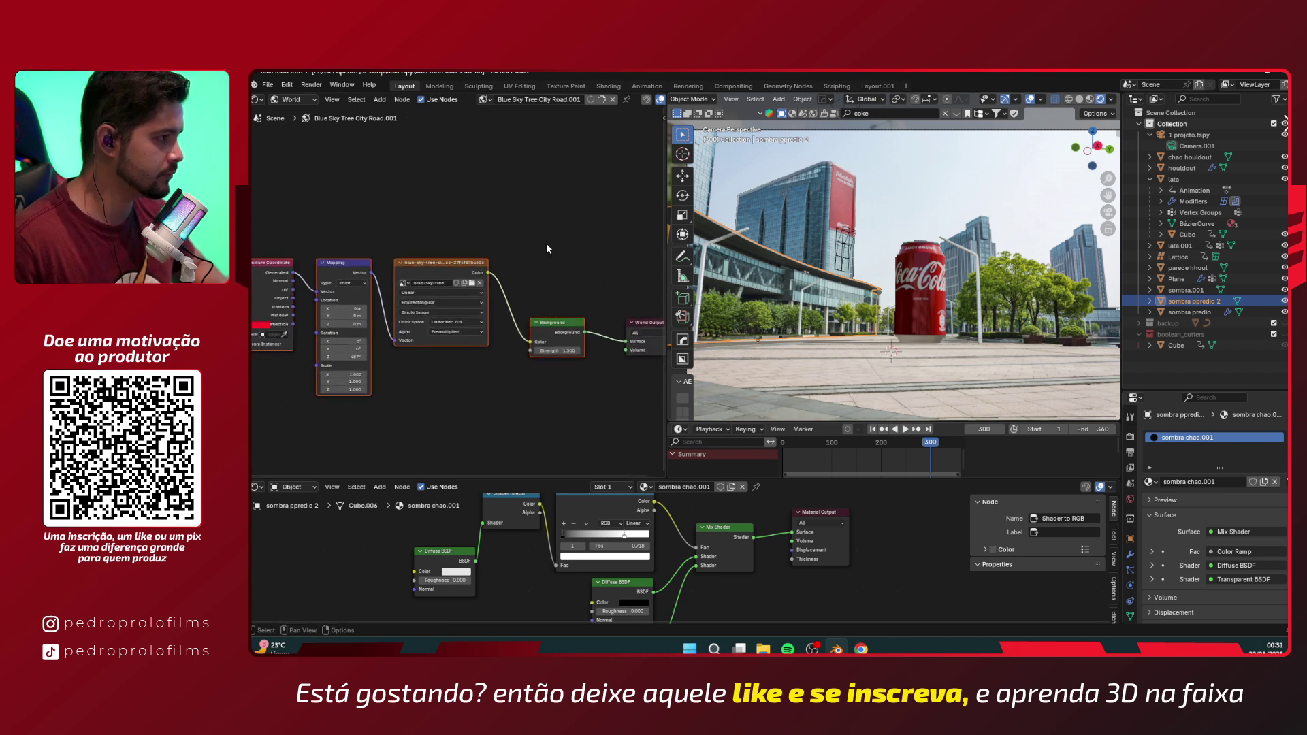
drag(559, 223, 476, 381)
drag(555, 344, 536, 308)
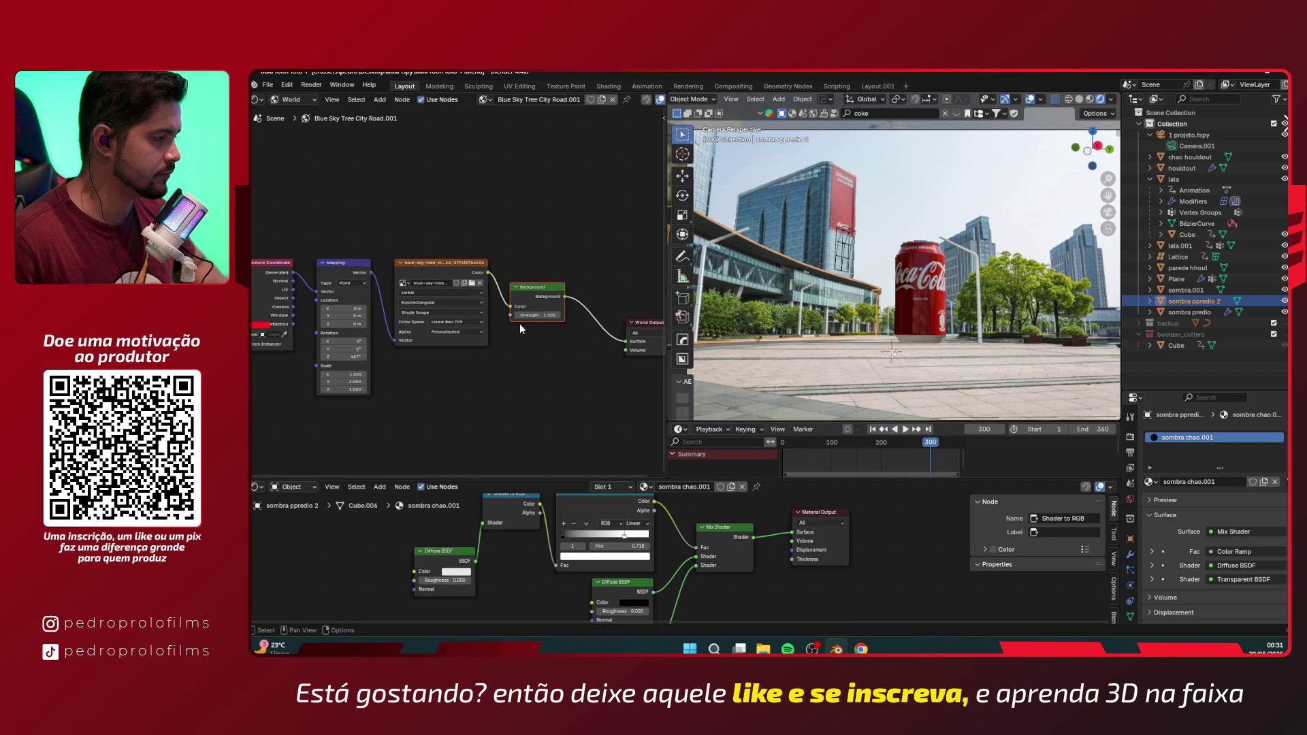
drag(535, 213, 269, 408)
drag(344, 300, 372, 264)
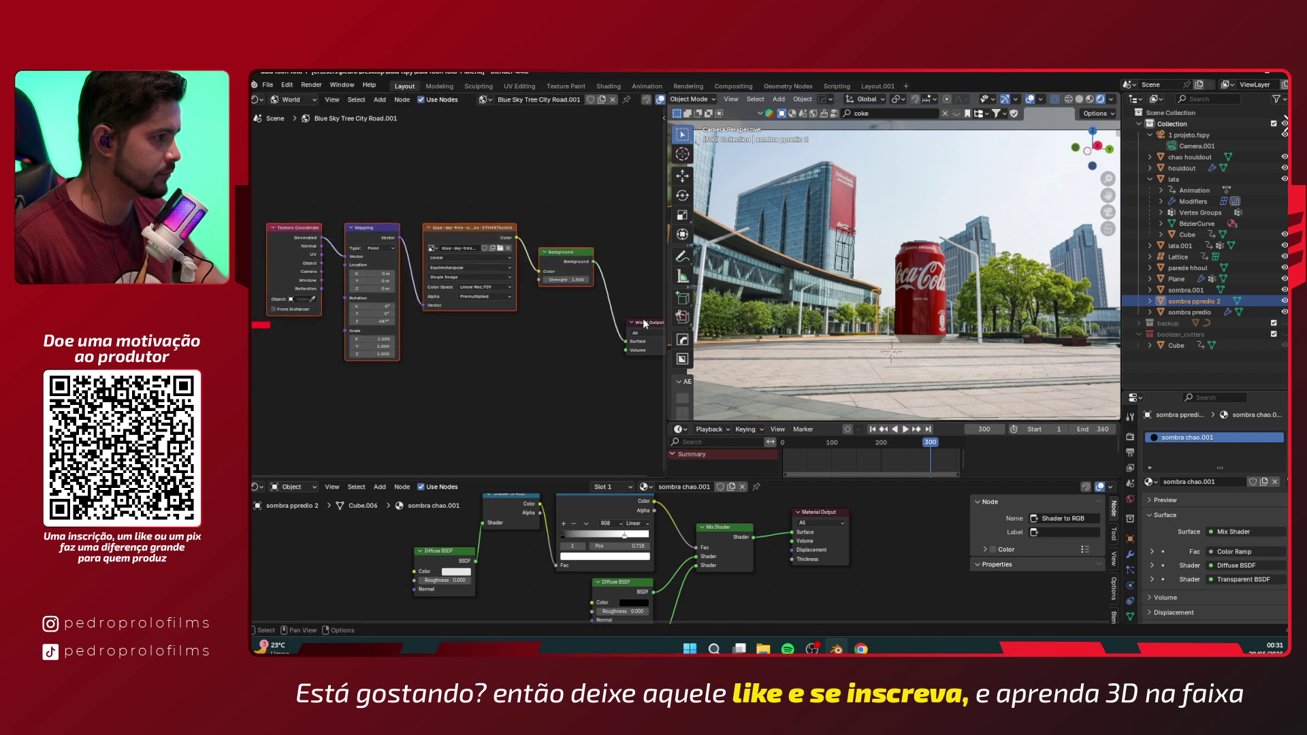
drag(644, 324, 597, 324)
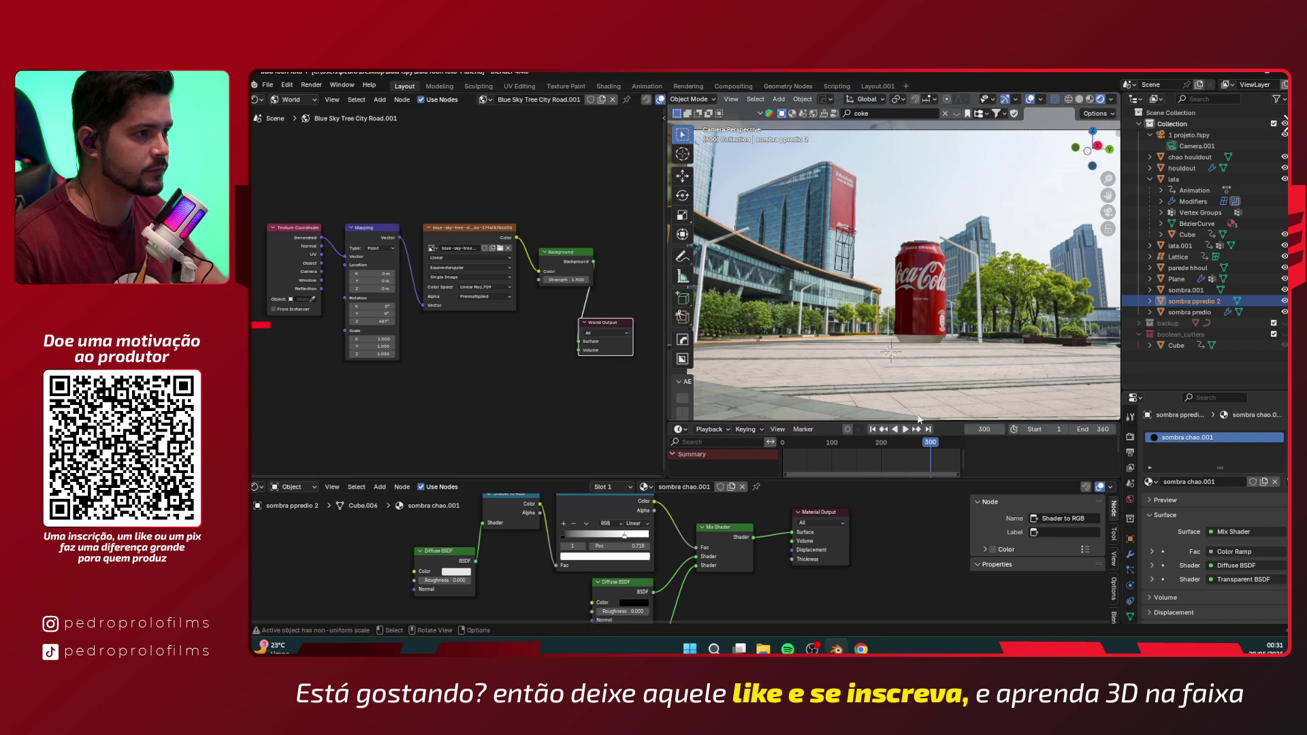
- Scrub back through the can's landing and play the animation from its first frame to review the lighting
click(859, 448)
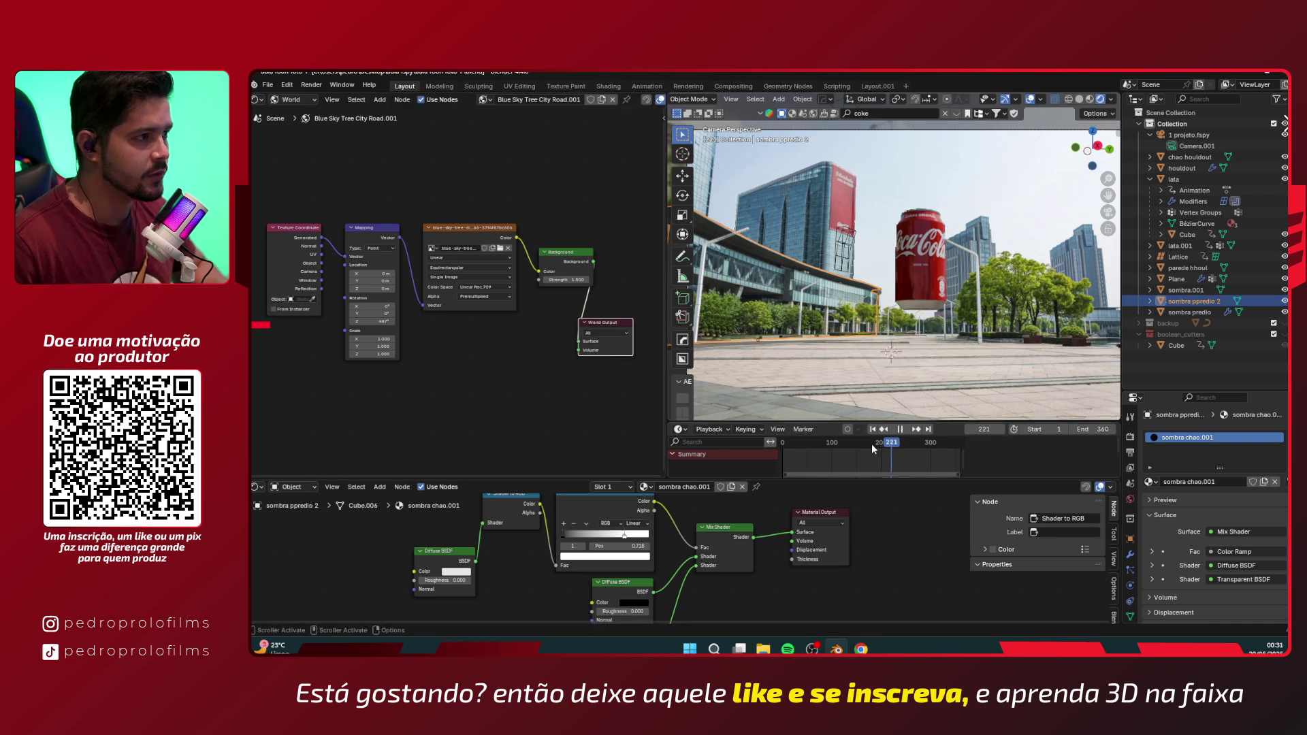
drag(832, 445, 757, 447)
key(space)
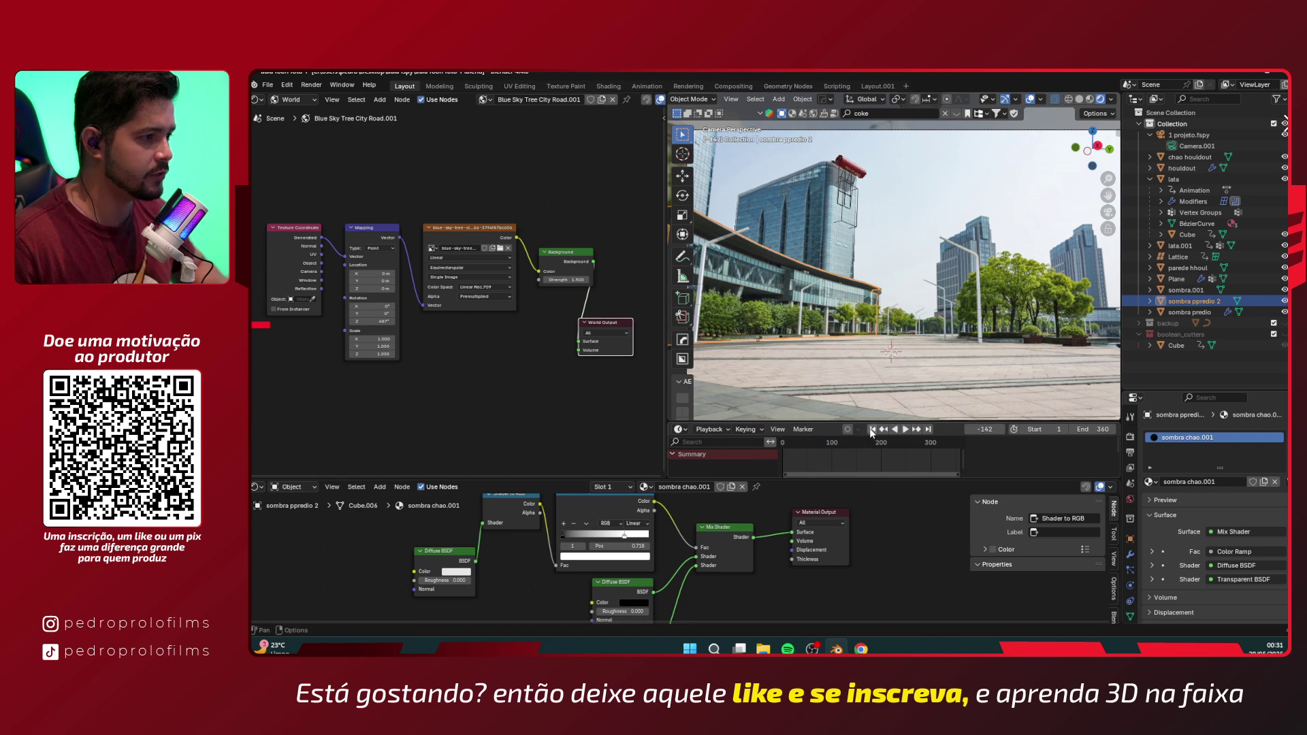
click(872, 429)
key(space)
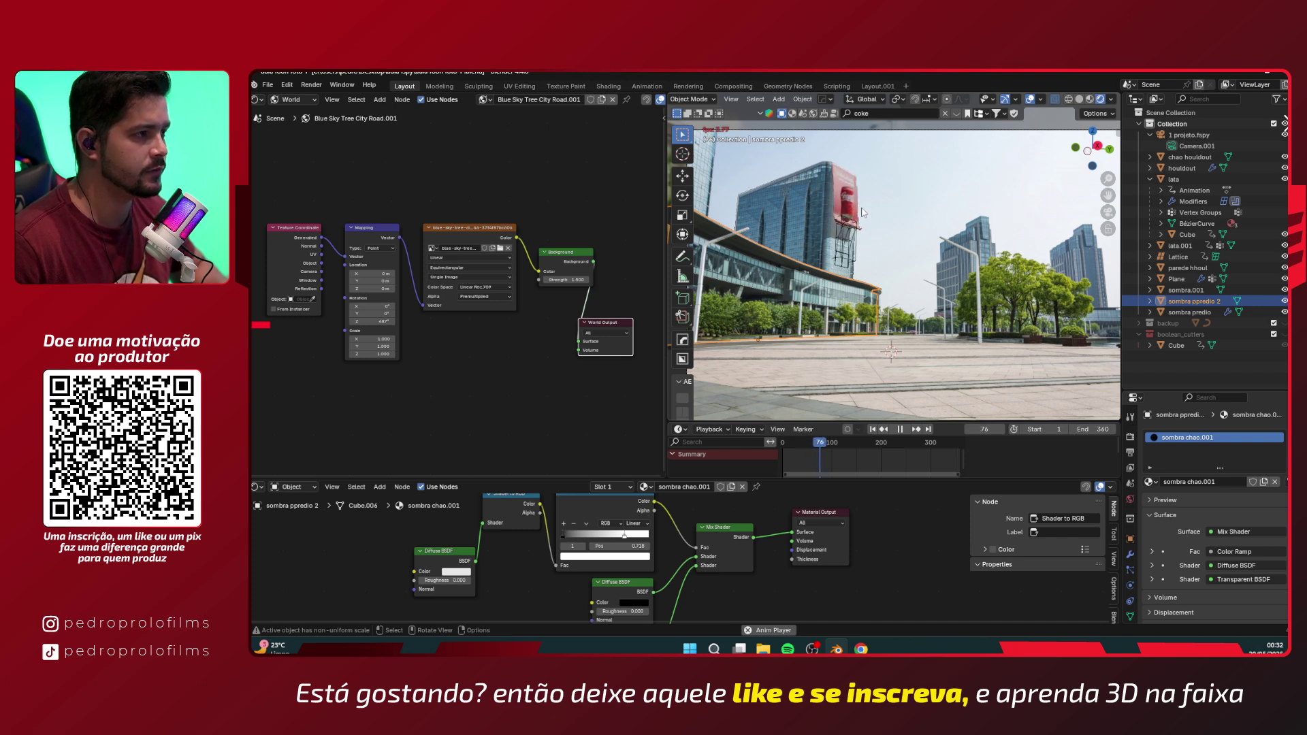
- Pause the animation around frame 113 and set the billboard plane's Principled BSDF roughness to 0.068
click(853, 182)
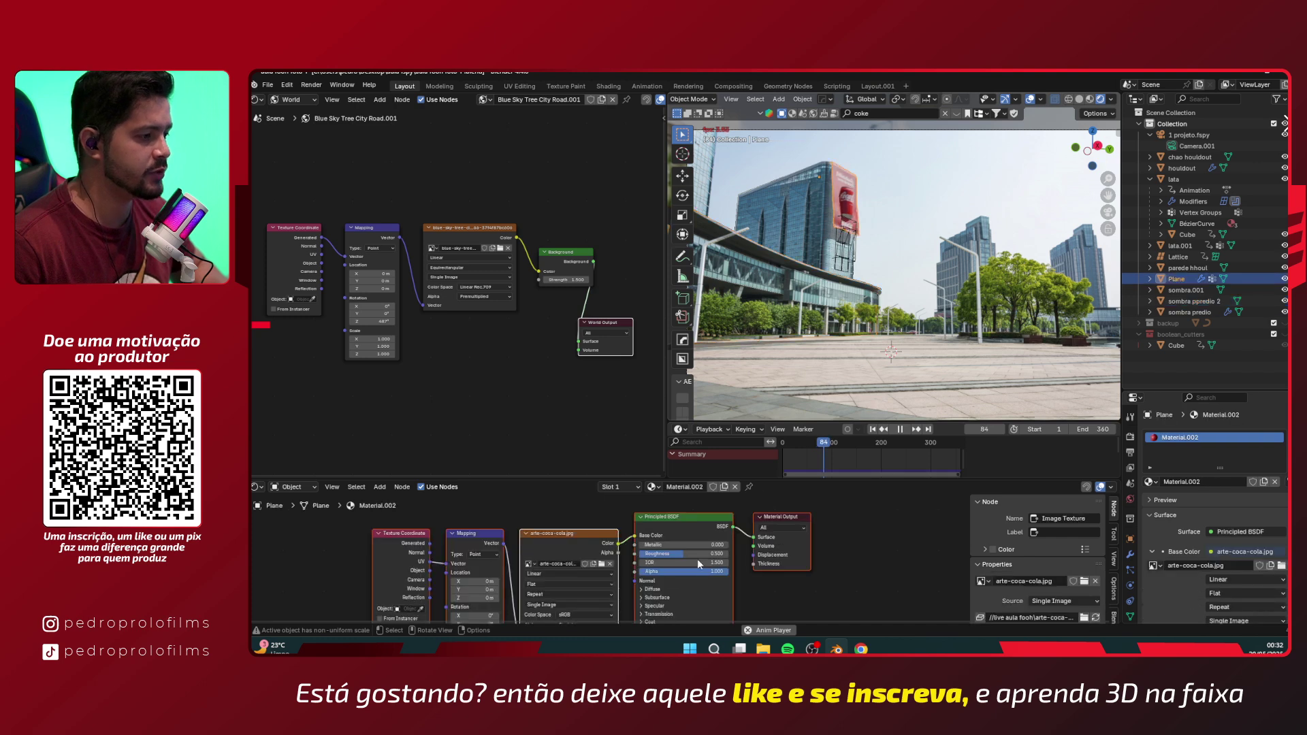
scroll(679, 588, up, 1)
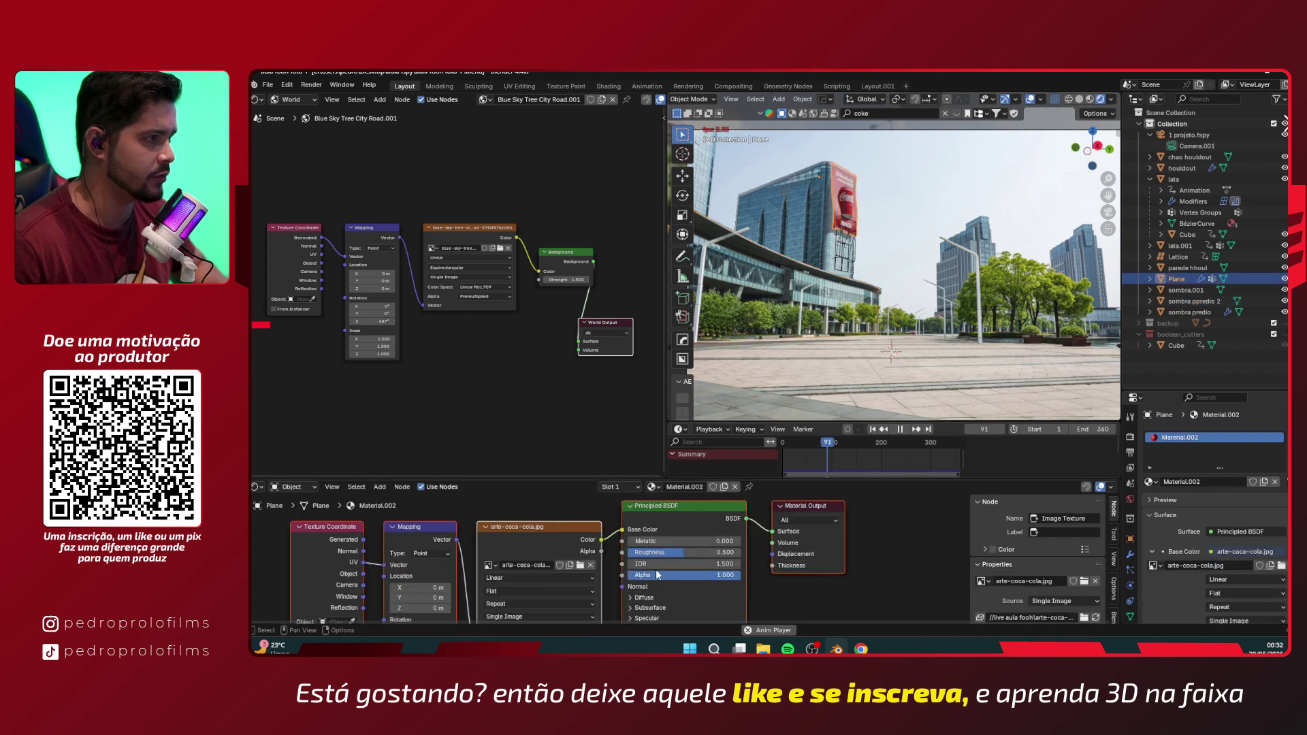
scroll(657, 574, up, 2)
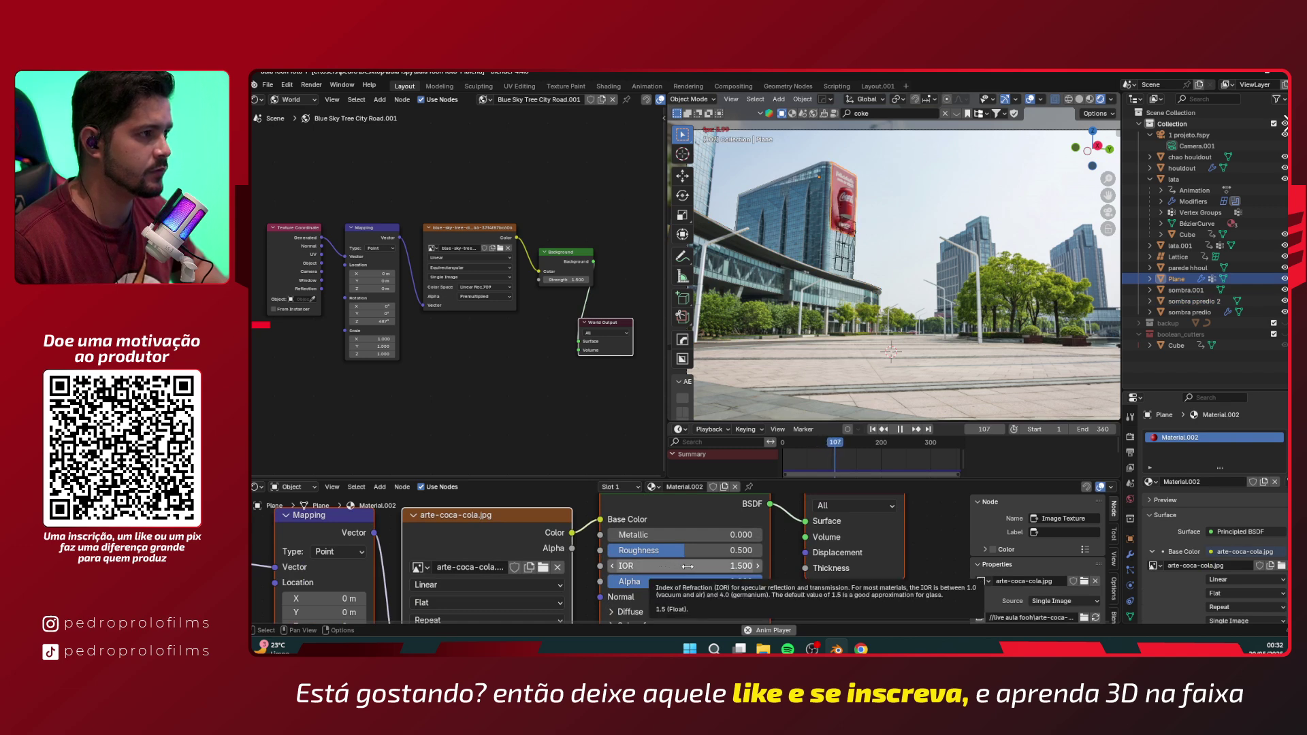
key(space)
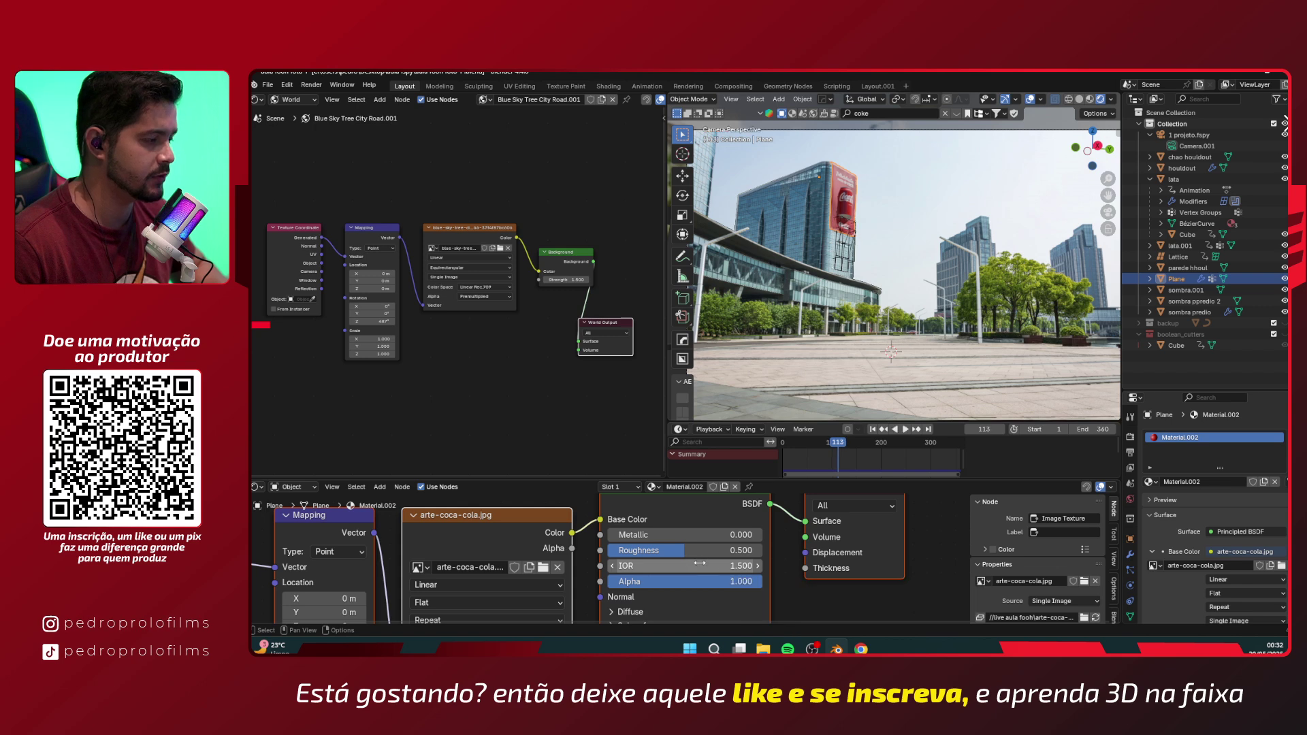
drag(699, 550, 705, 579)
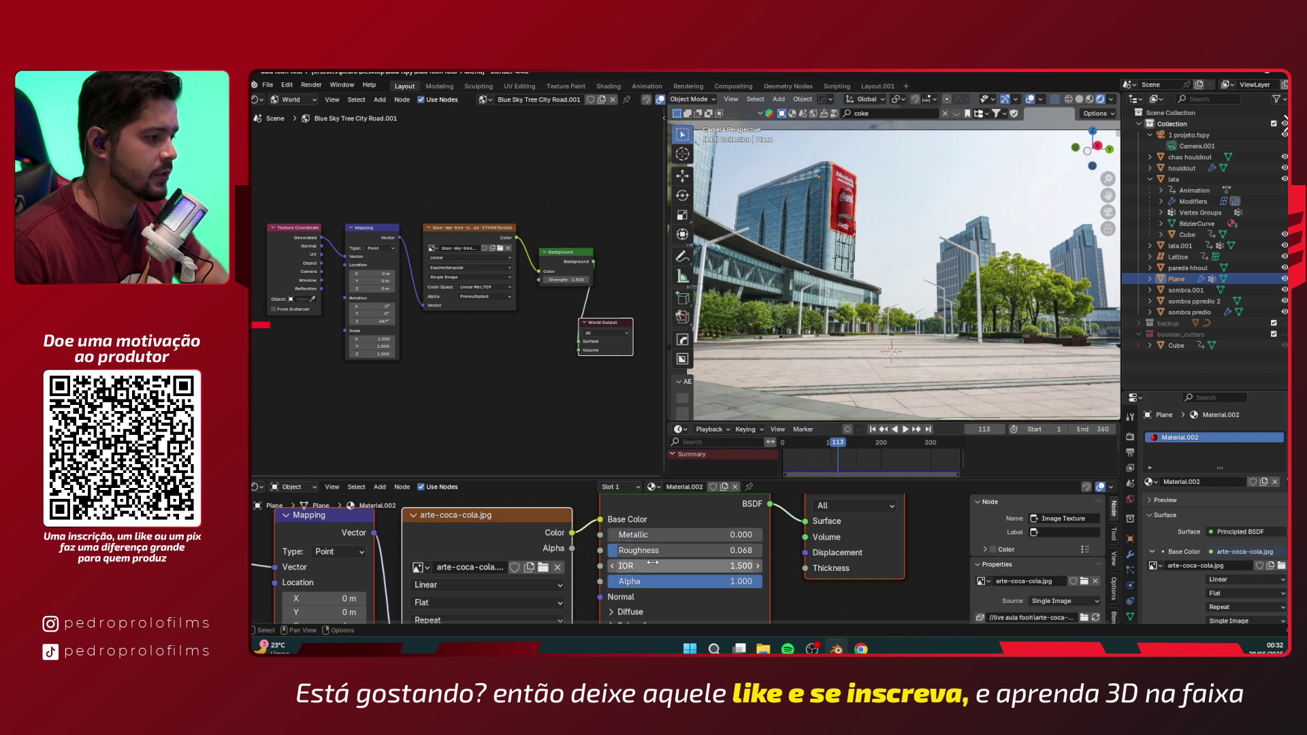
- Try other IOR and Diffuse roughness values on the billboard's Principled BSDF
shift+scroll(803, 607, down, 3)
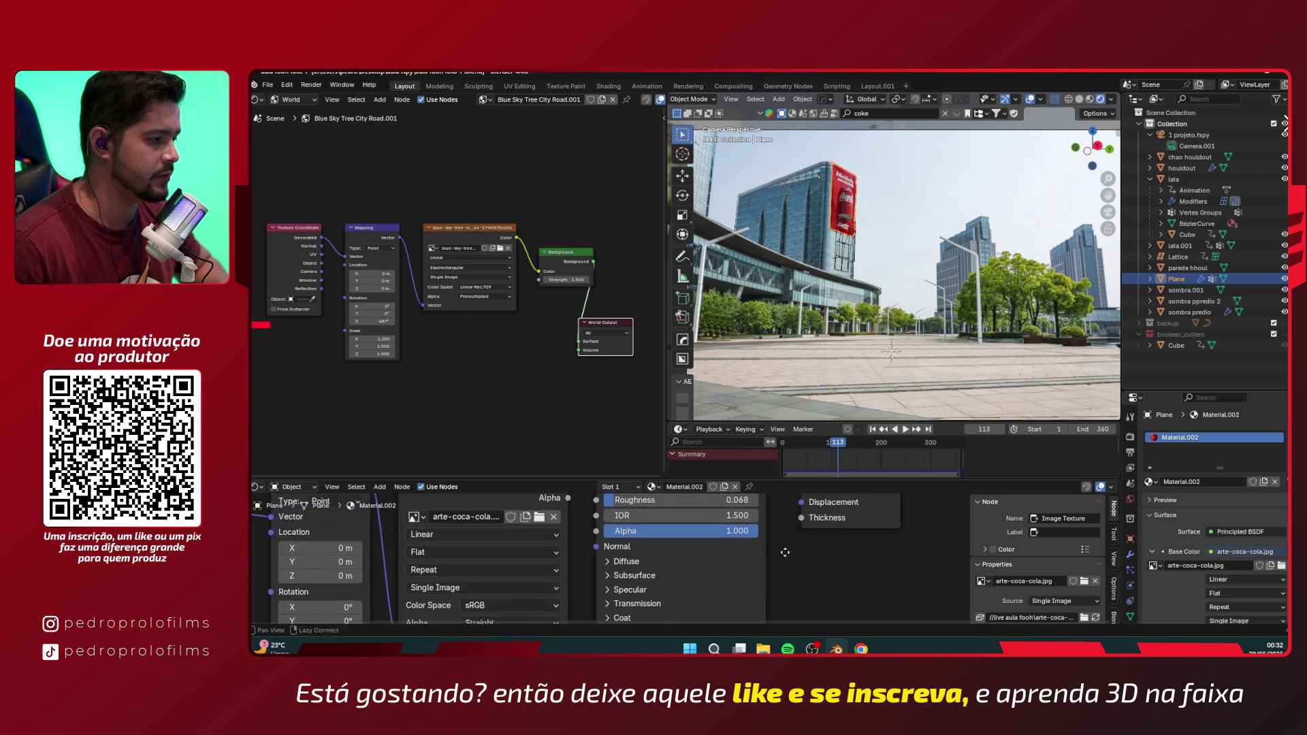
drag(651, 511, 667, 511)
mouse_move(685, 510)
mouse_down()
mouse_move(617, 510)
mouse_move(681, 510)
mouse_up()
middle_drag(762, 573, 766, 536)
click(615, 536)
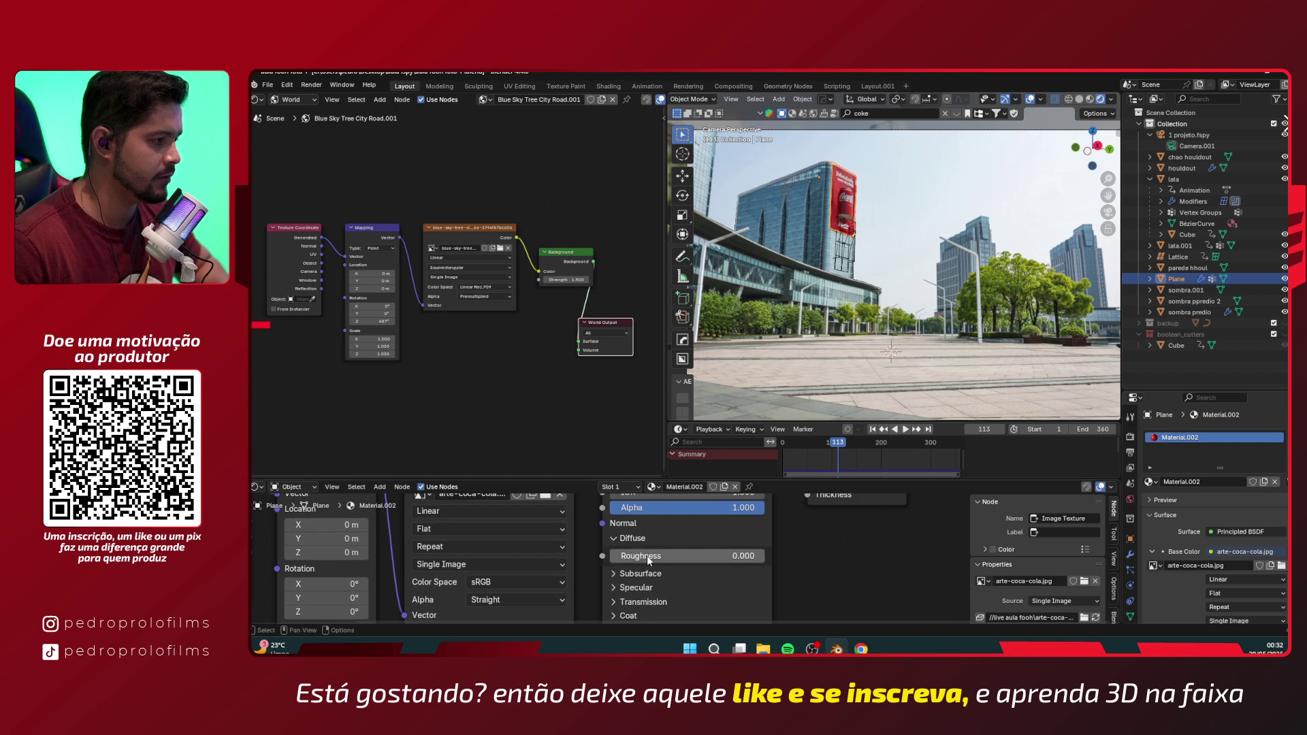
drag(647, 556, 763, 556)
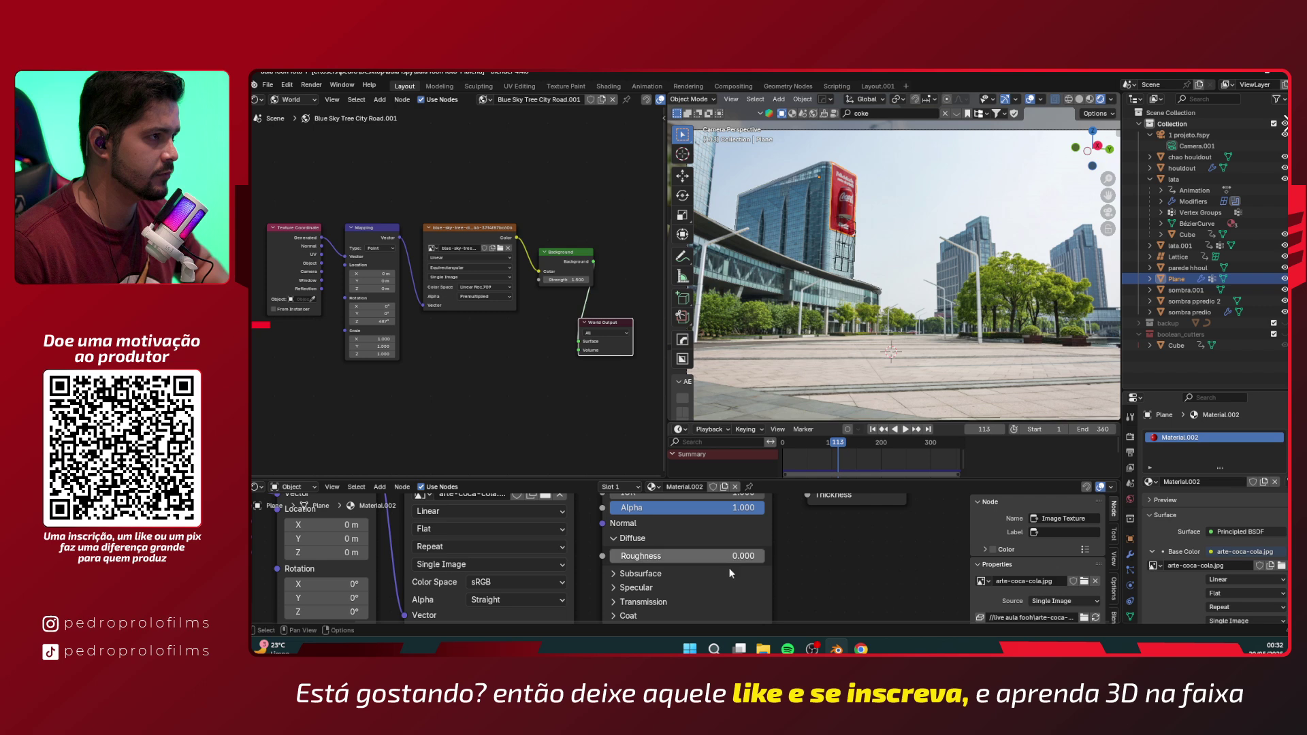
- Lower the Specular IOR Level of the billboard's Principled BSDF to 0.432
middle_drag(729, 573, 739, 535)
click(624, 536)
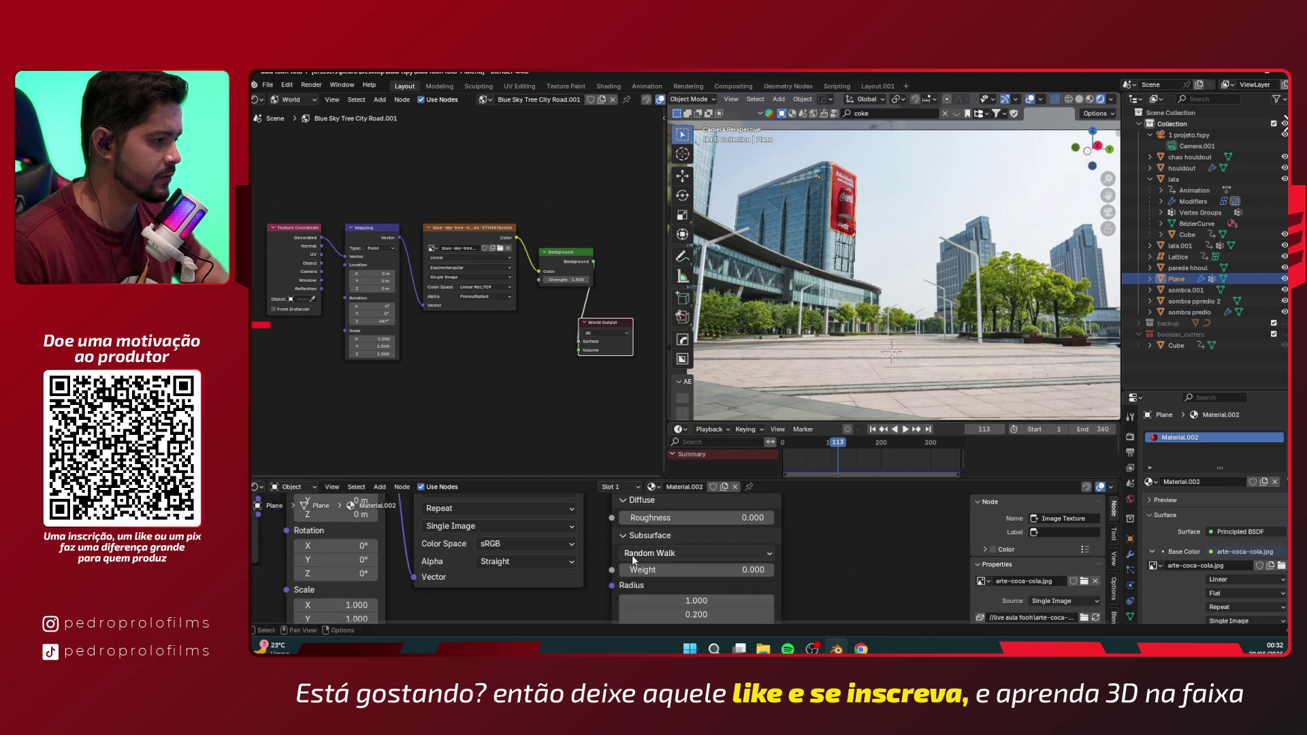
scroll(632, 554, down, 6)
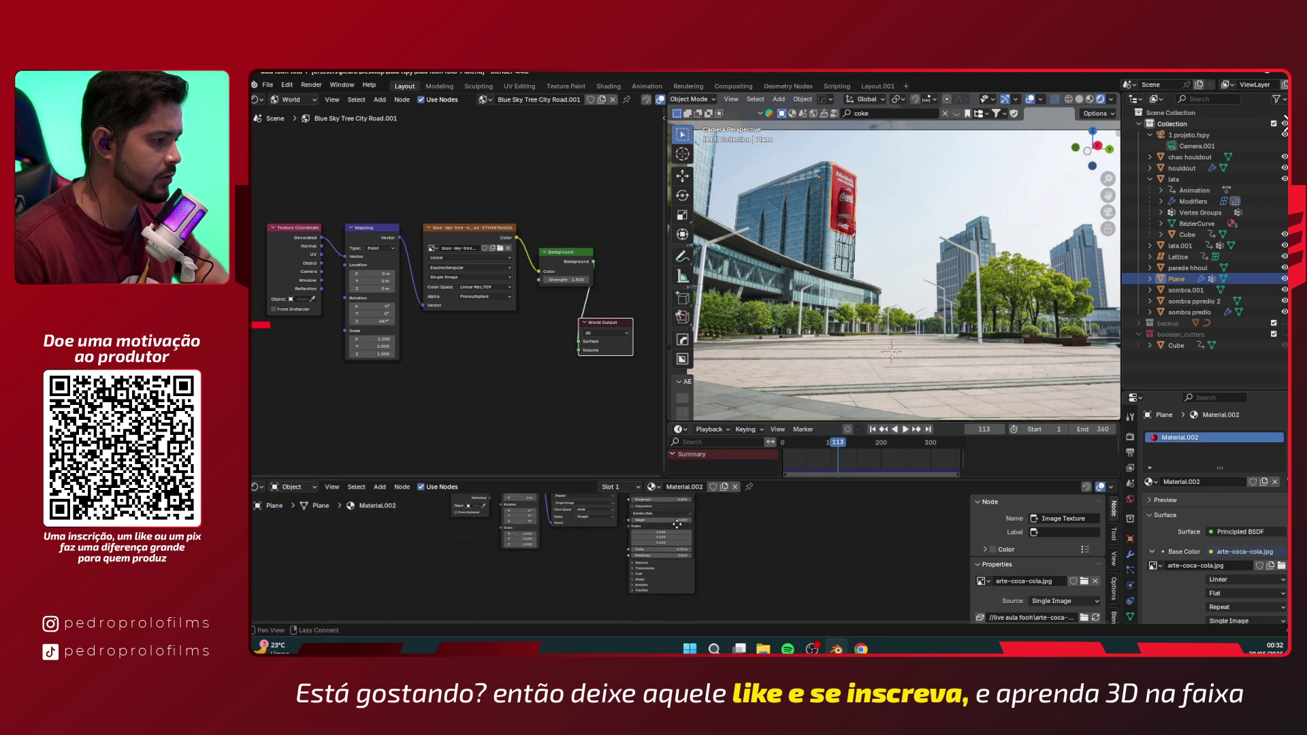
middle_drag(678, 525, 679, 528)
scroll(639, 580, up, 6)
middle_drag(618, 585, 634, 561)
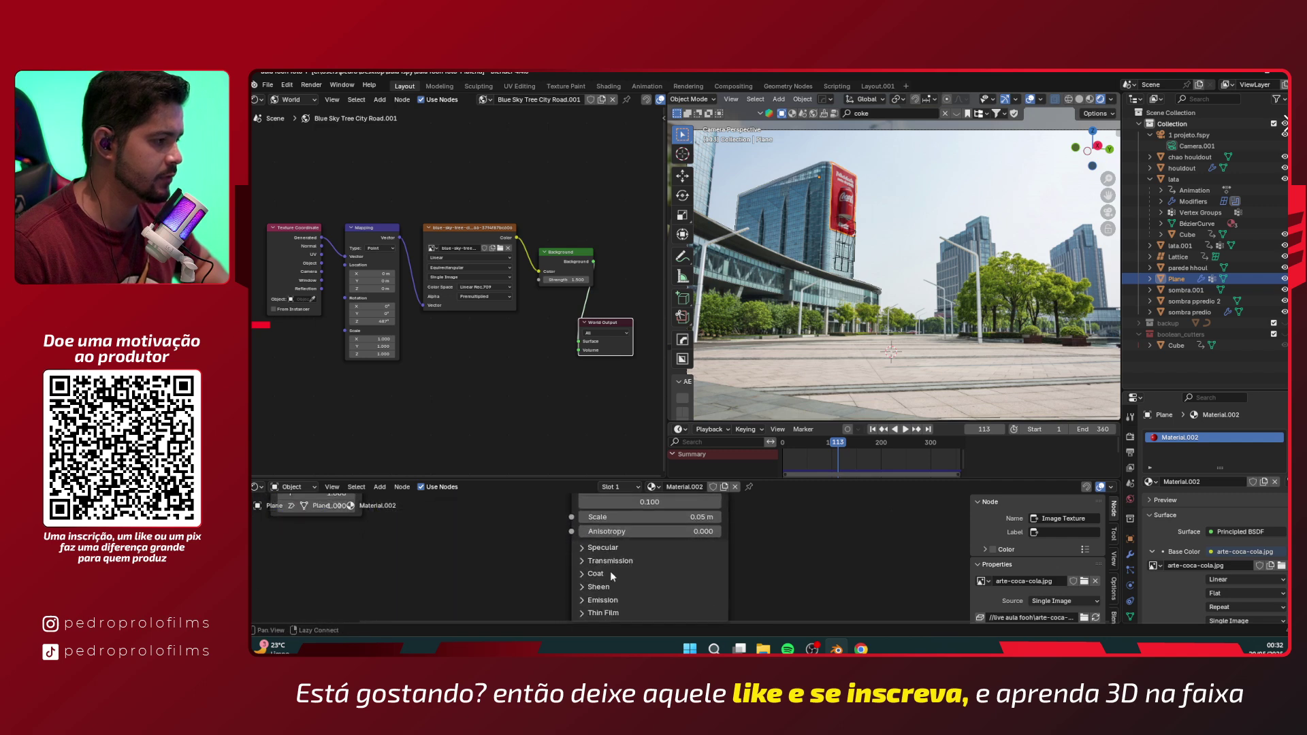
click(580, 575)
click(592, 547)
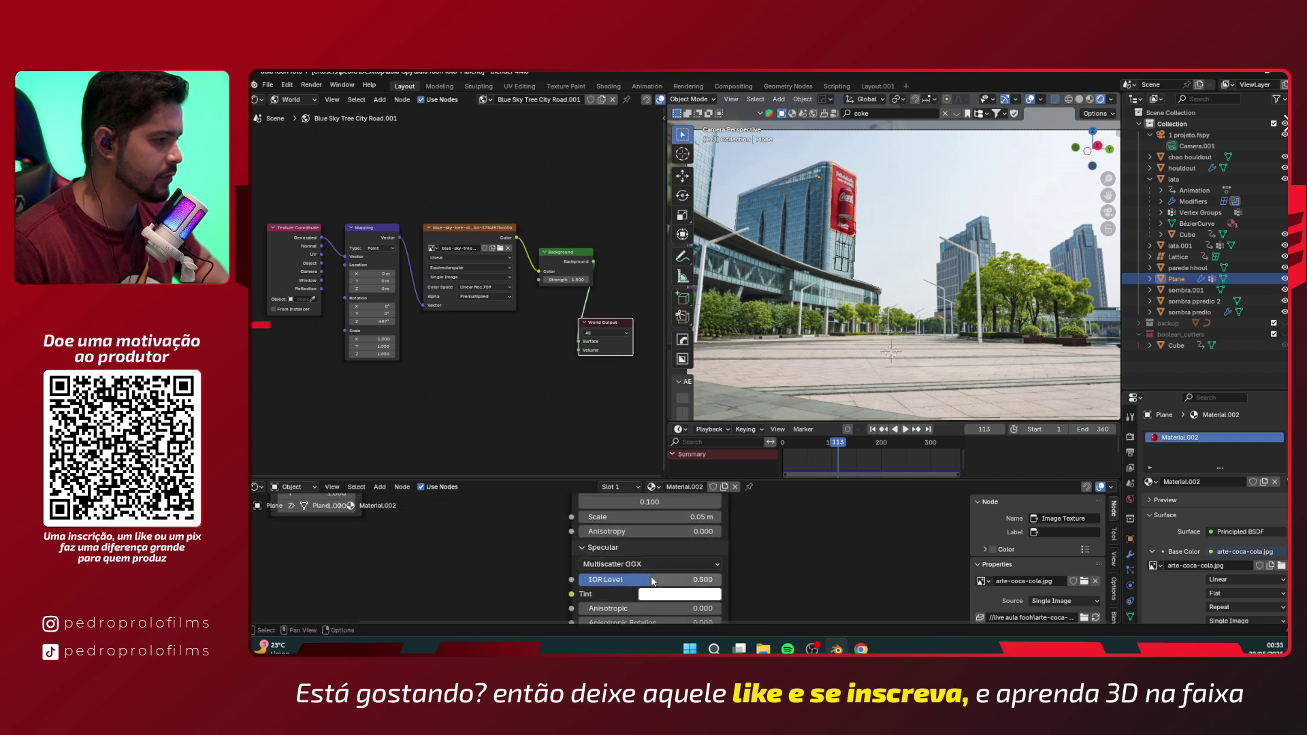
mouse_move(645, 582)
mouse_down()
mouse_move(720, 582)
mouse_move(580, 582)
mouse_move(685, 582)
mouse_move(629, 582)
mouse_move(640, 582)
mouse_up()
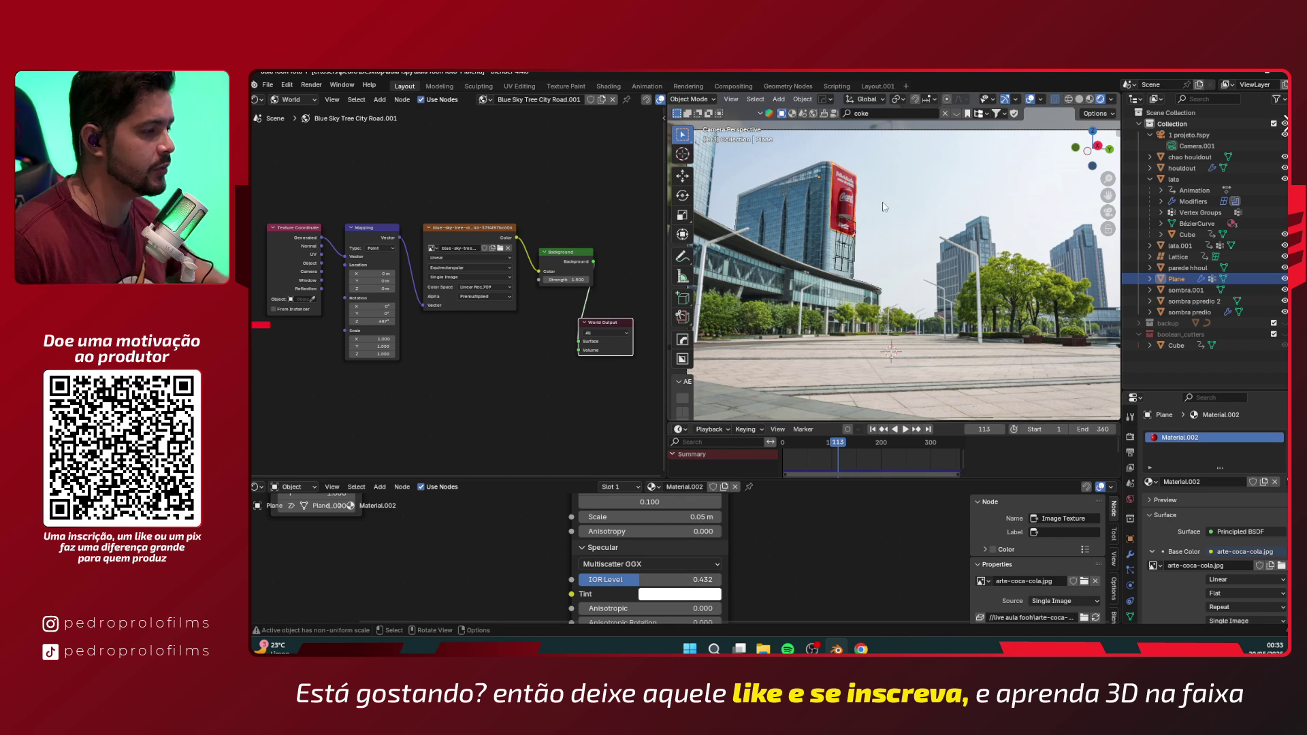
- Play and scrub the animation to review the landing, stopping at frame 235 with the can on the plaza
key(space)
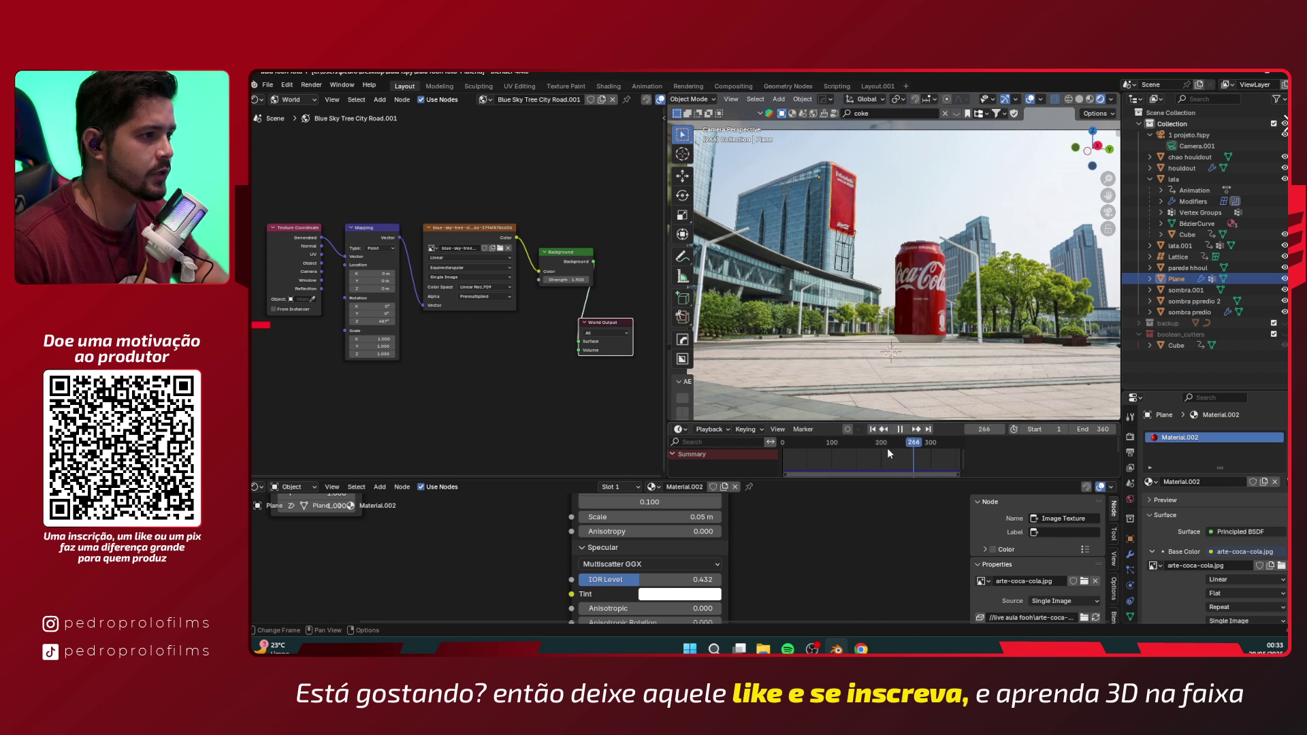
drag(888, 448, 871, 450)
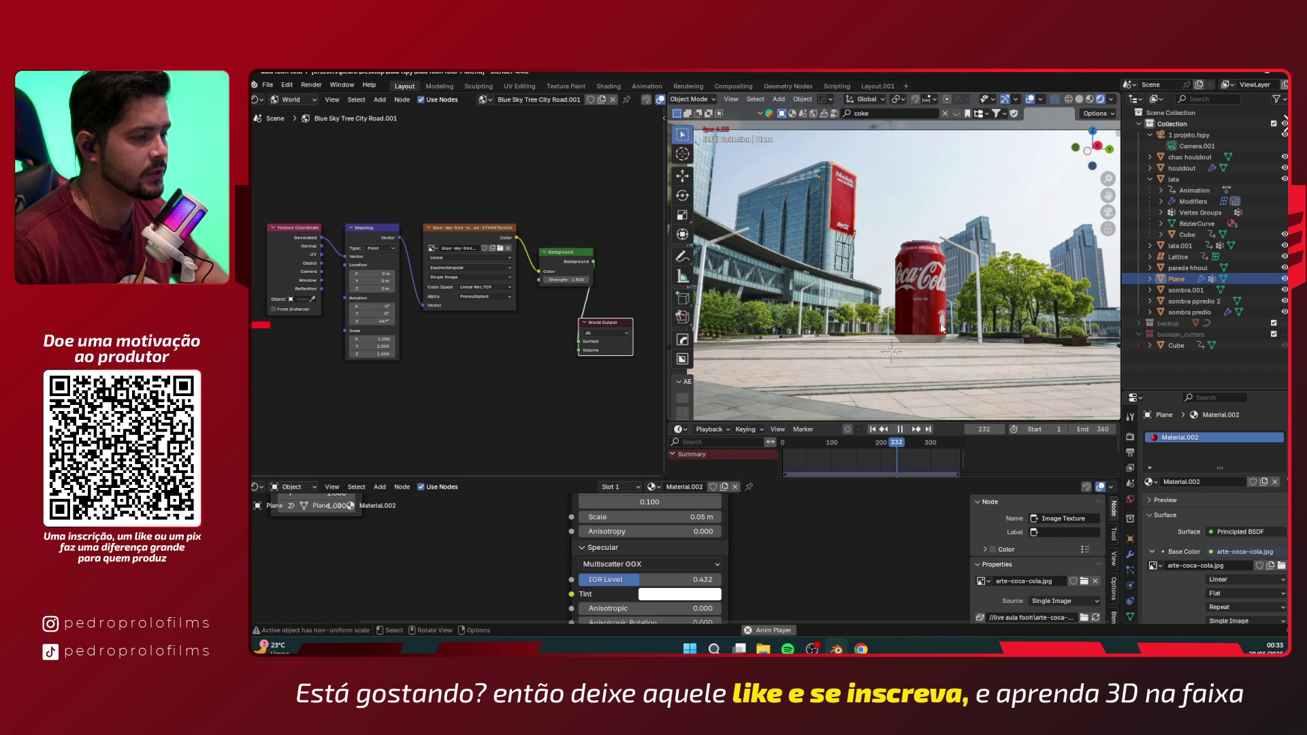
key(space)
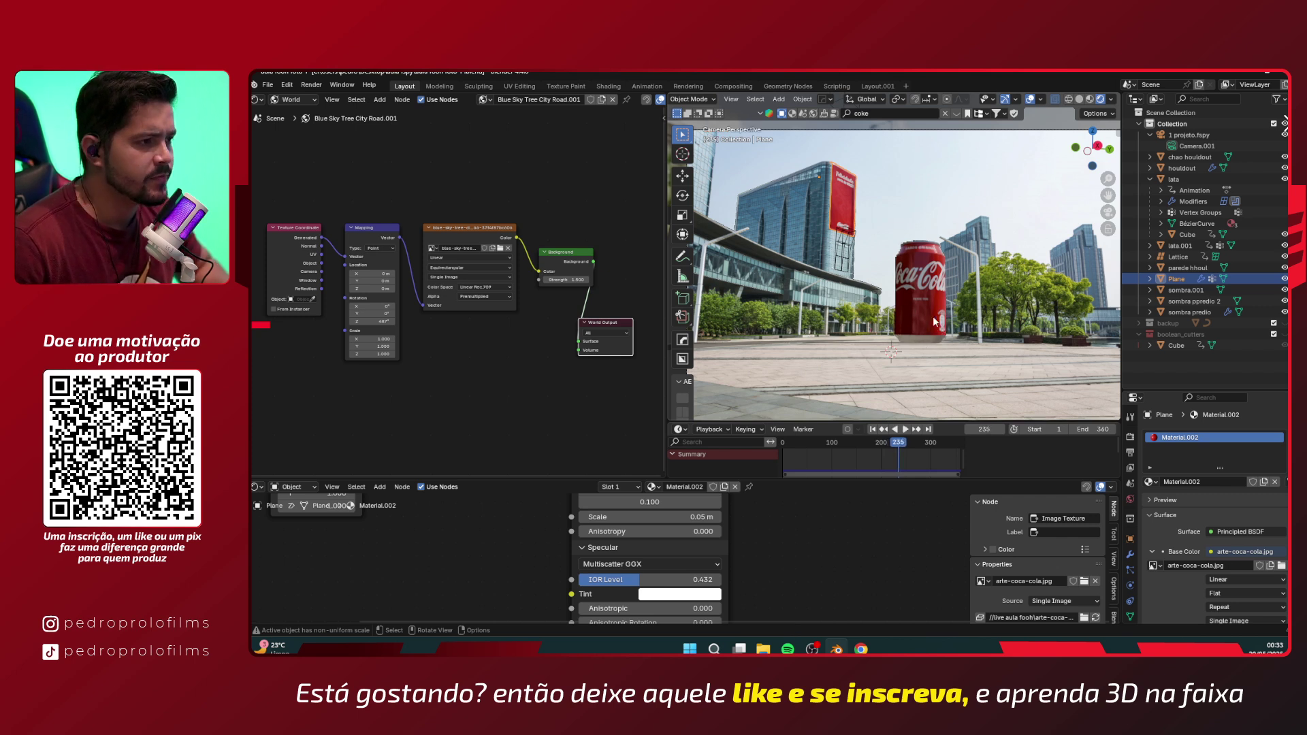
- Select the landed can outside the camera view and add a sphere light probe to the scene
middle_drag(1088, 234, 840, 291)
scroll(839, 293, down, 6)
scroll(812, 329, up, 4)
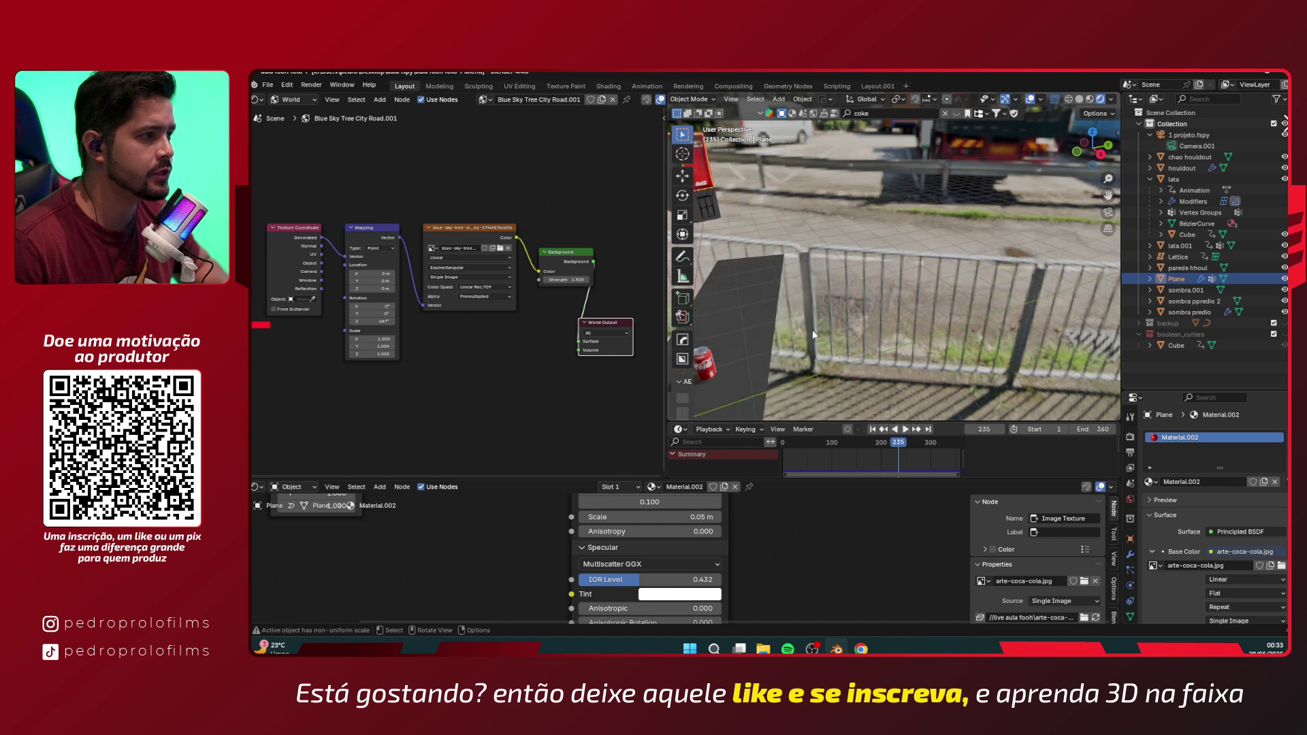
click(708, 379)
alt+drag(708, 379, 922, 317)
scroll(923, 320, up, 6)
alt+drag(947, 381, 912, 294)
middle_drag(911, 294, 943, 362)
scroll(942, 362, up, 4)
shift+middle_drag(890, 322, 930, 294)
key(shift+a)
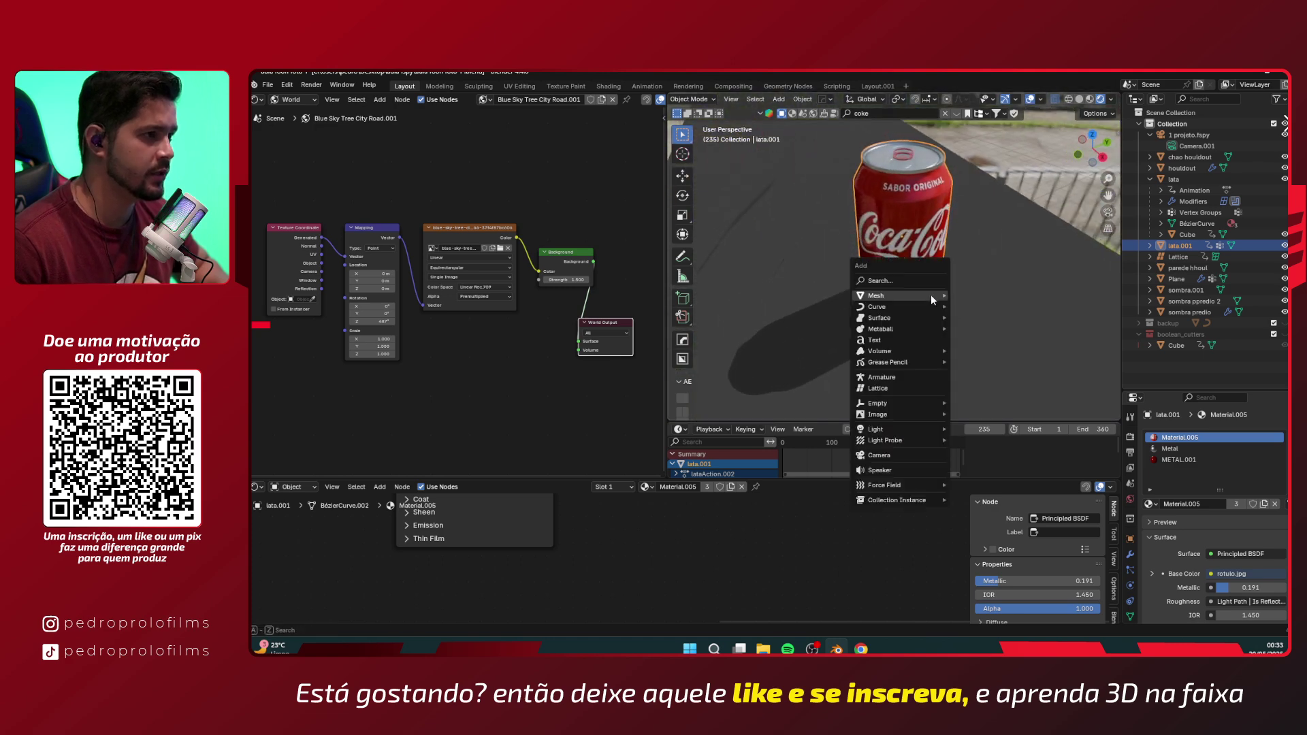
mouse_move(906, 441)
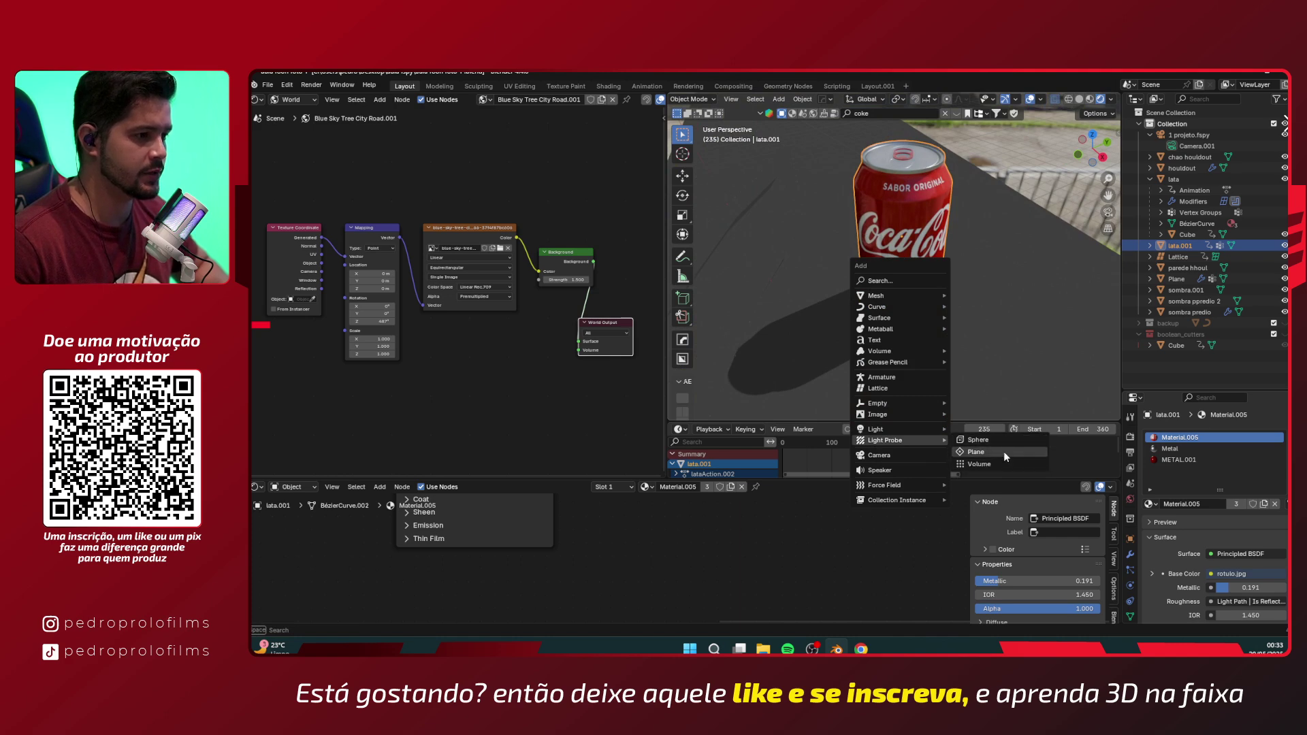
click(987, 440)
- Move the sphere light probe onto the can in top orthographic view and scale it up by 5.24
scroll(879, 243, down, 3)
middle_drag(879, 242, 933, 293)
key(KP_5)
key(KP_7)
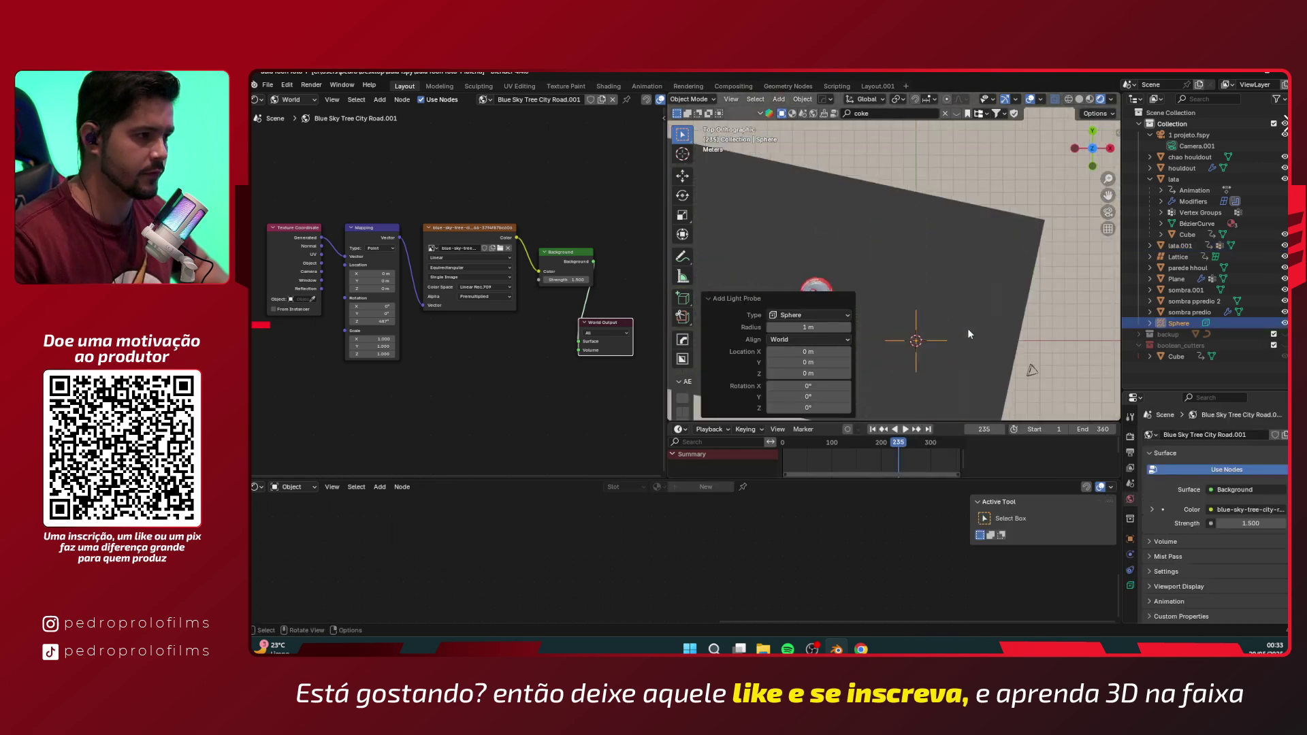
key(g)
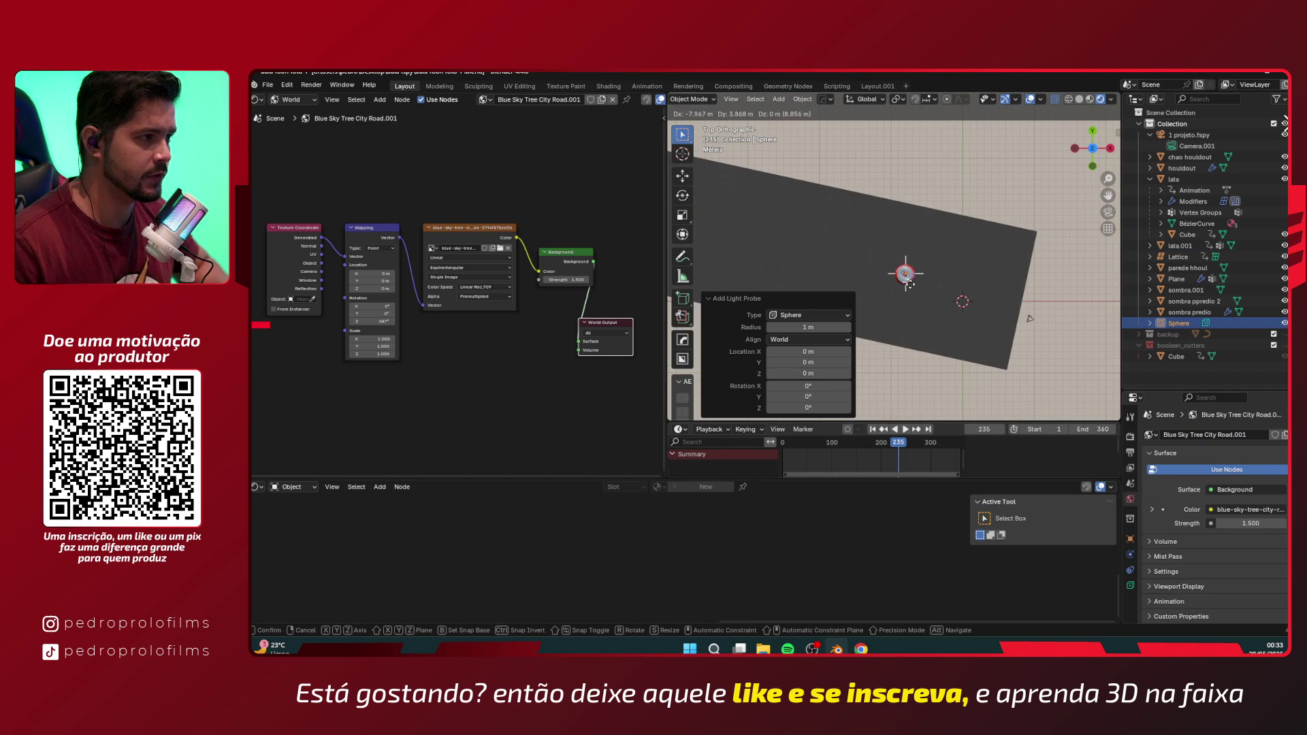
click(910, 285)
key(s)
click(972, 275)
- Scale the sphere light probe down by about 0.7 and raise it about 1.75 m along Z around the can
middle_drag(972, 276, 937, 234)
scroll(936, 234, up, 4)
key(s)
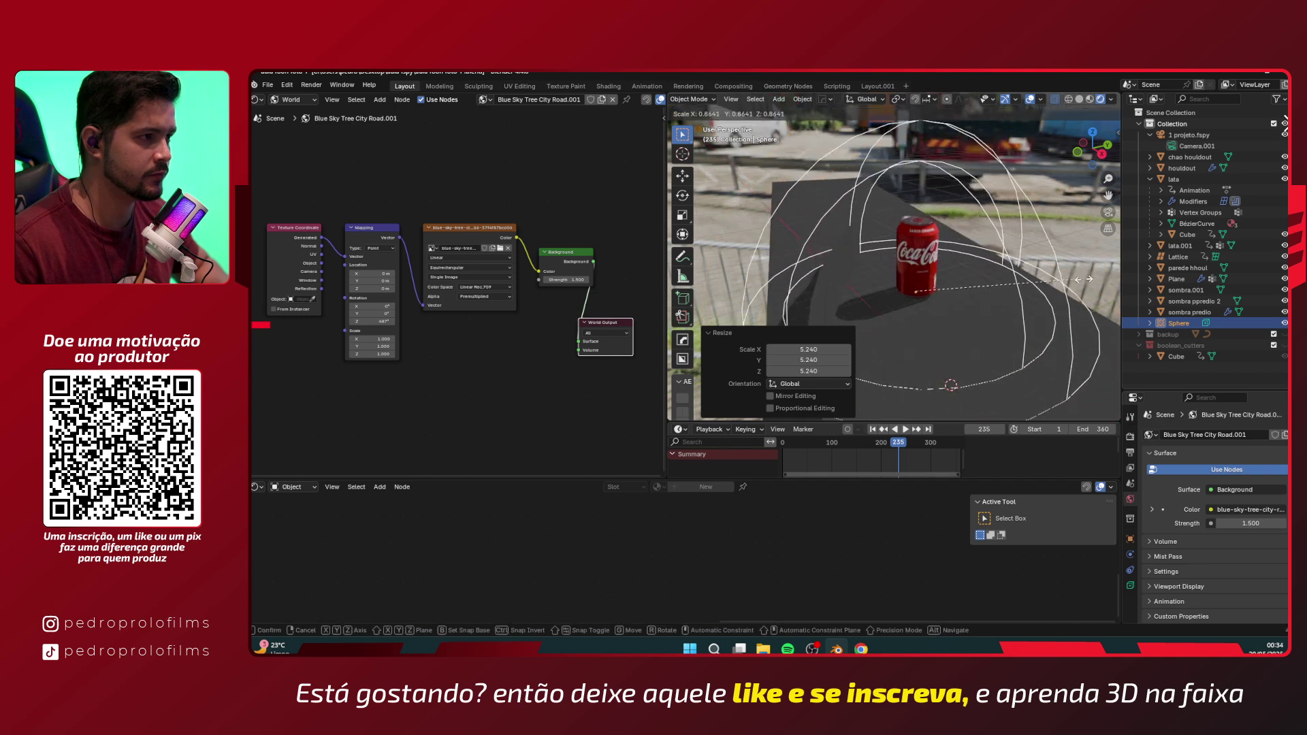
click(971, 255)
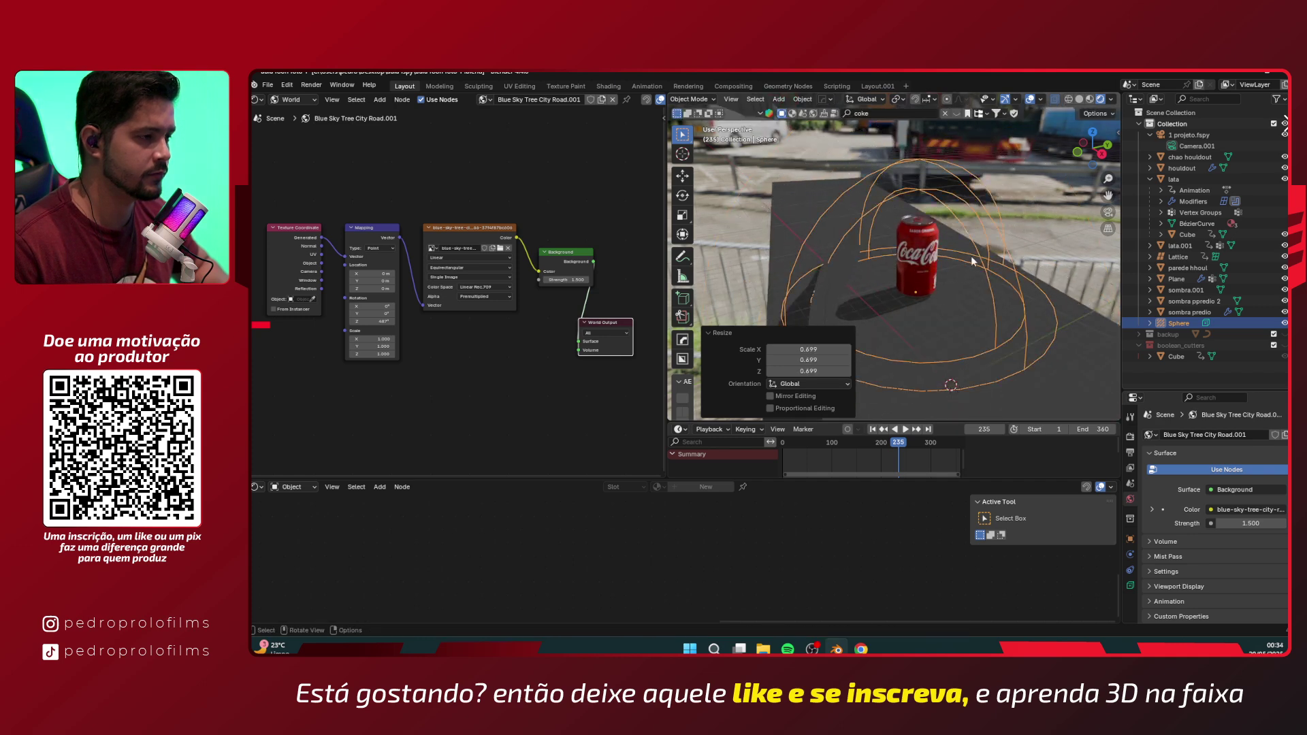
middle_drag(971, 255, 955, 252)
key(g)
key(z)
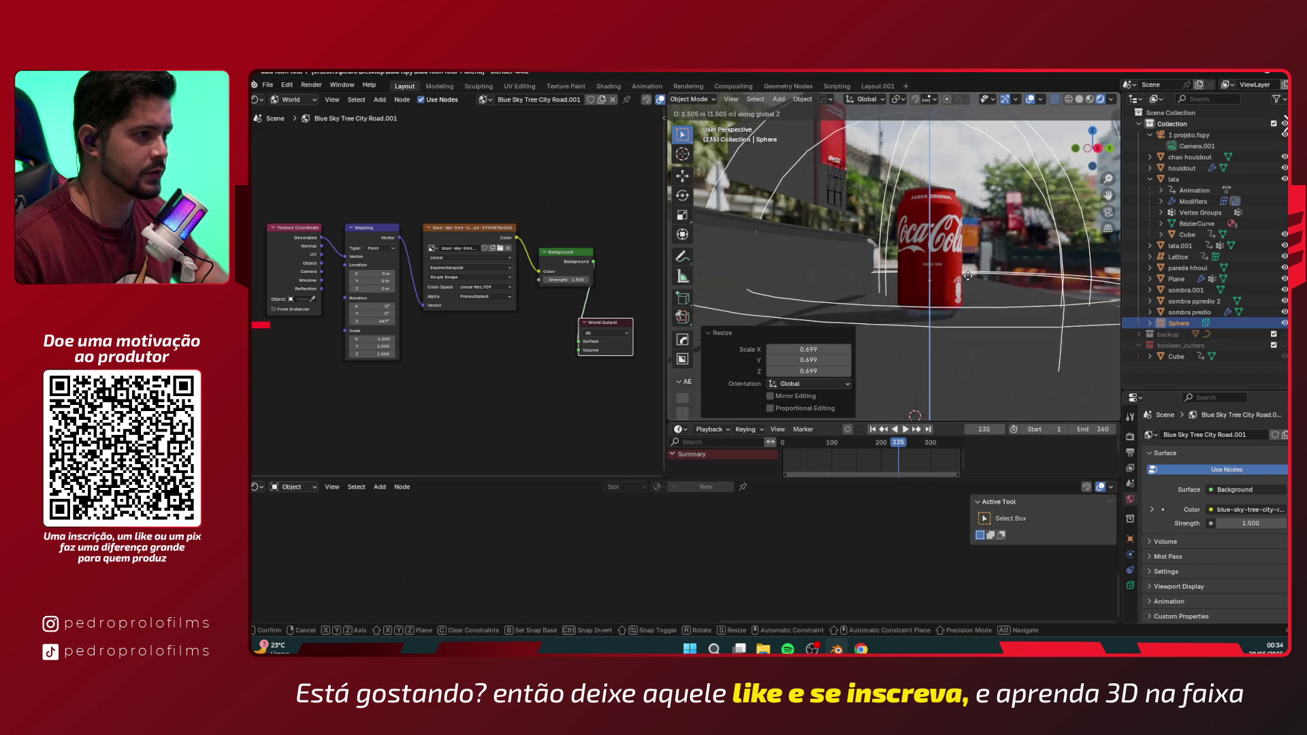
click(950, 268)
- Add a volume light probe and scale it up by about 5.98 in the top view
key(shift+a)
mouse_move(945, 275)
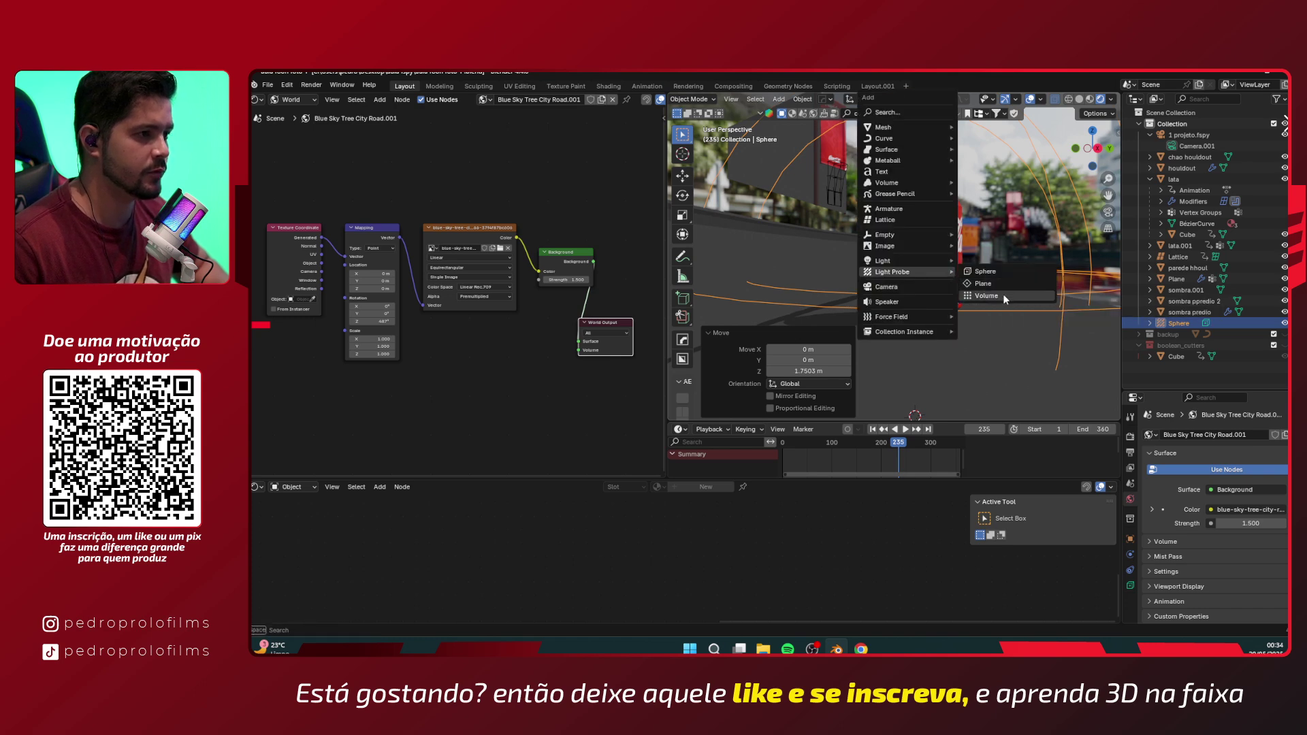
click(984, 295)
key(KP_7)
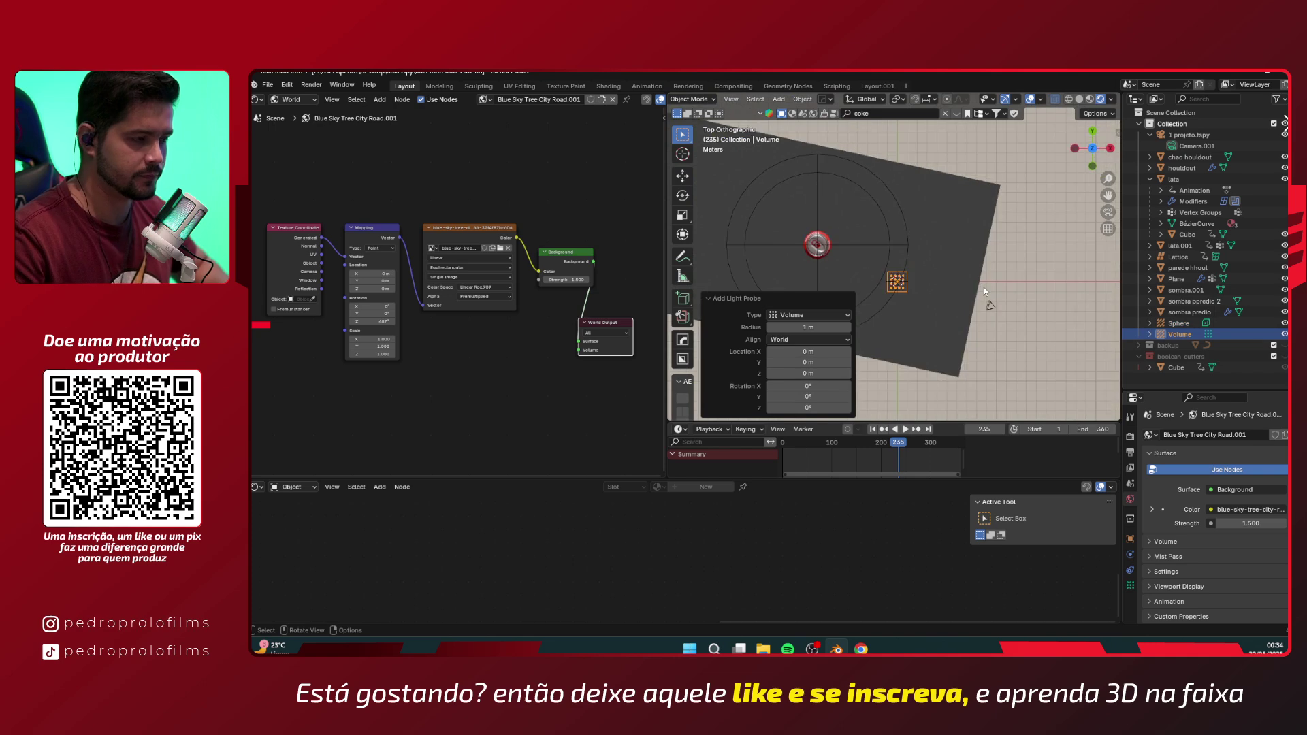
key(s)
click(751, 260)
- Centre the volume light probe on the can and rotate it around the vertical axis to suit the ground plane
key(g)
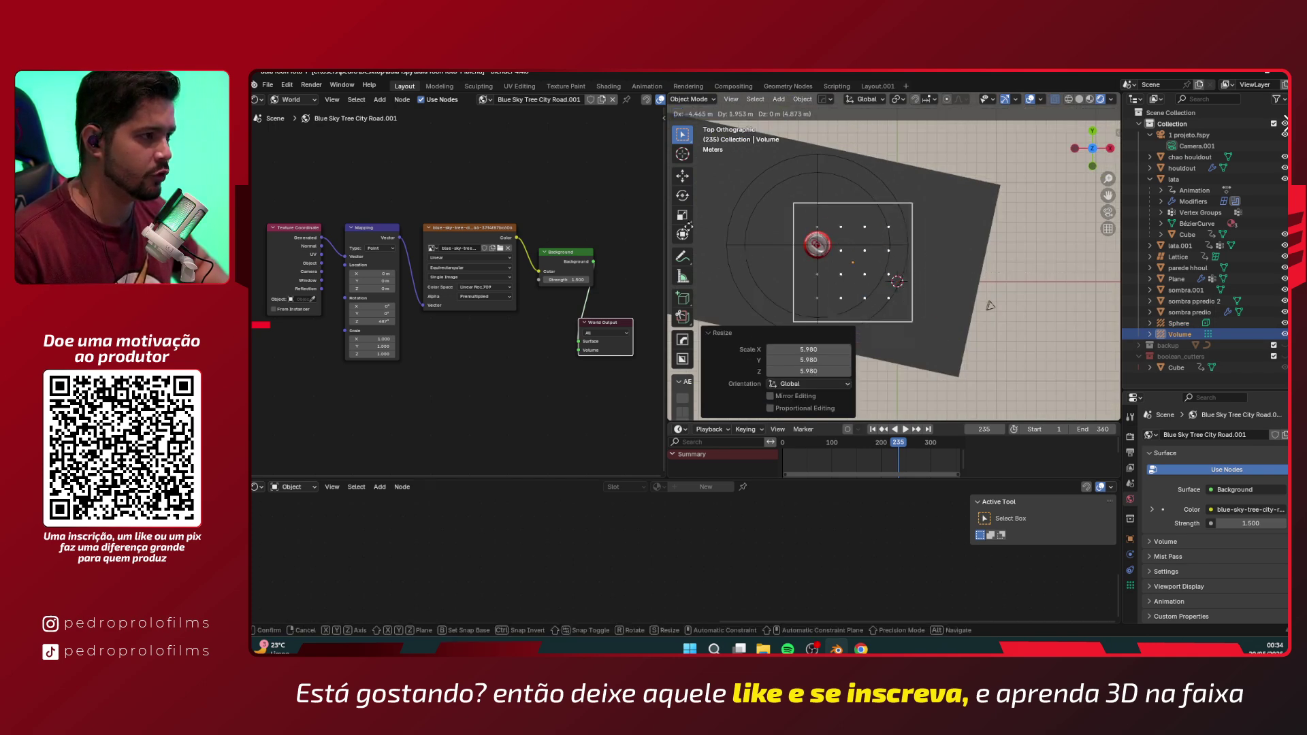
click(1111, 214)
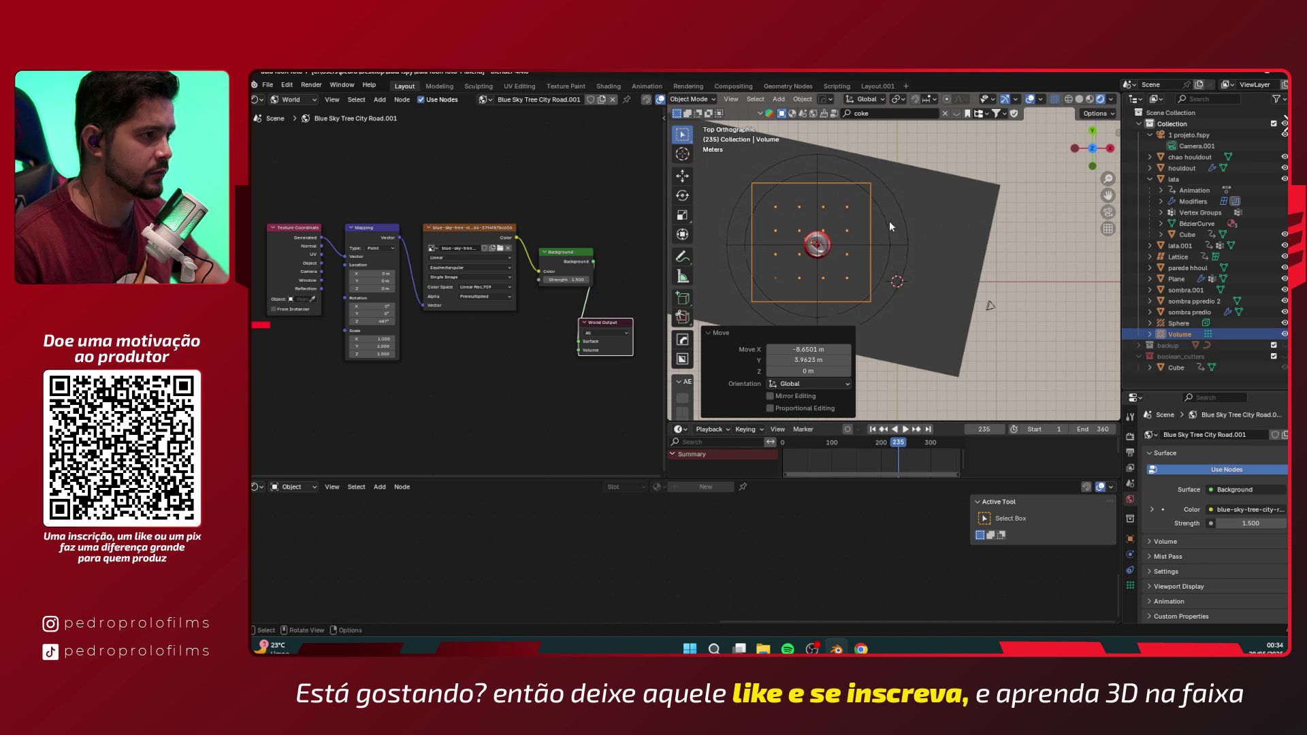
key(r)
click(905, 242)
key(g)
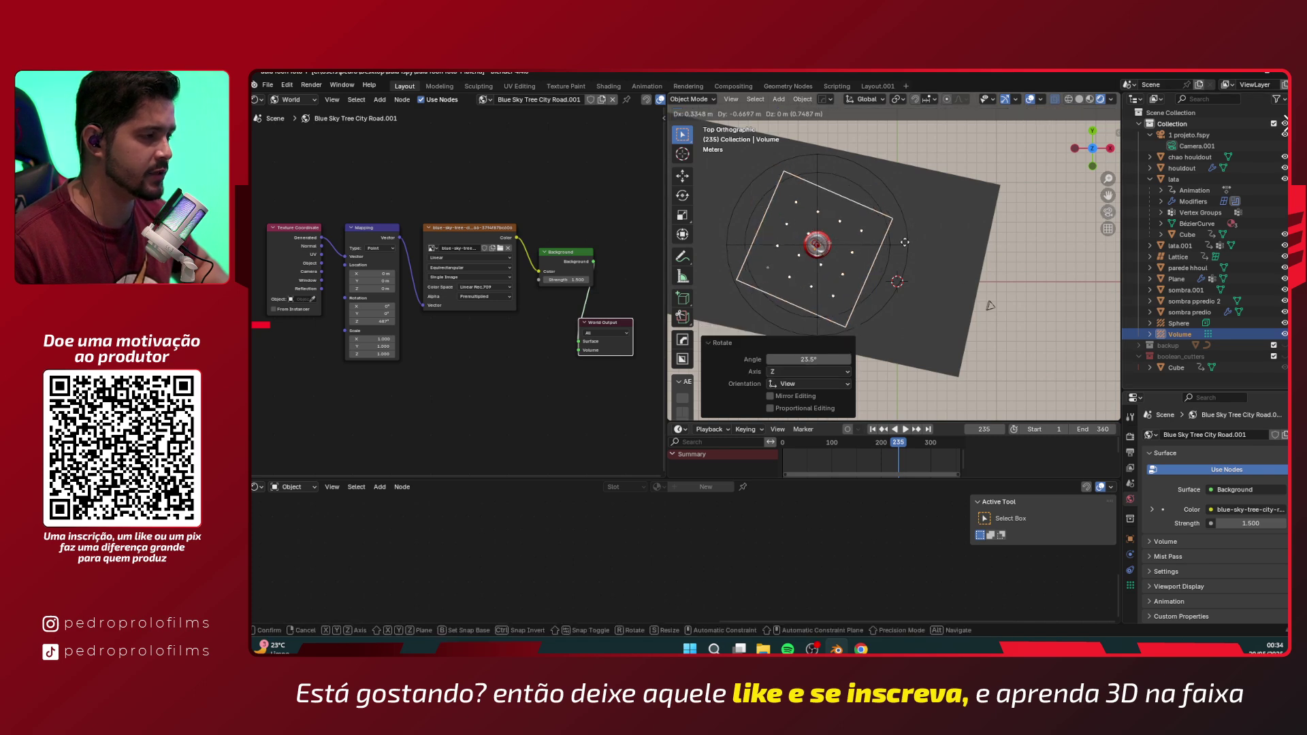
click(907, 241)
key(r)
click(924, 239)
- Raise the volume light probe about 1.18 m along Z so it encloses the can
middle_drag(923, 238, 892, 235)
scroll(866, 183, down, 4)
key(g)
key(z)
key(Return)
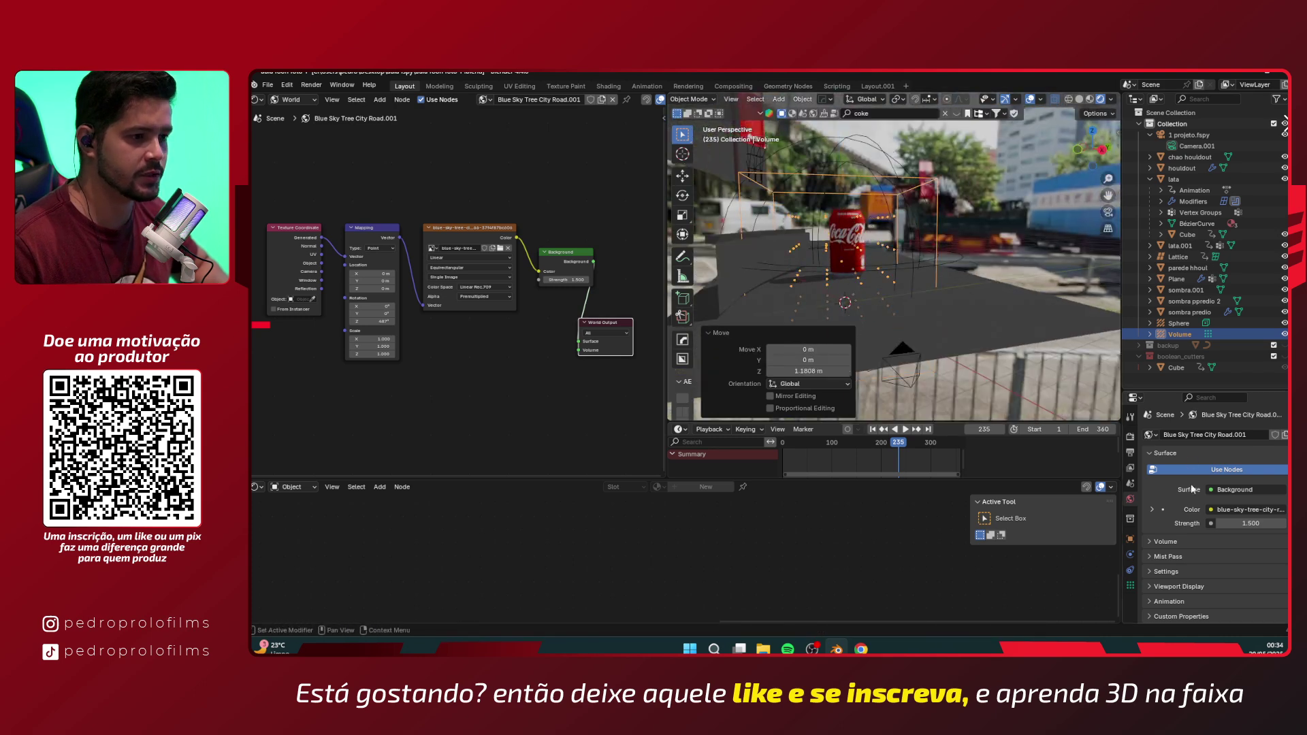
- Show the volume probe's data settings in an enlarged properties area and view the scene through the camera
drag(1163, 392, 1172, 183)
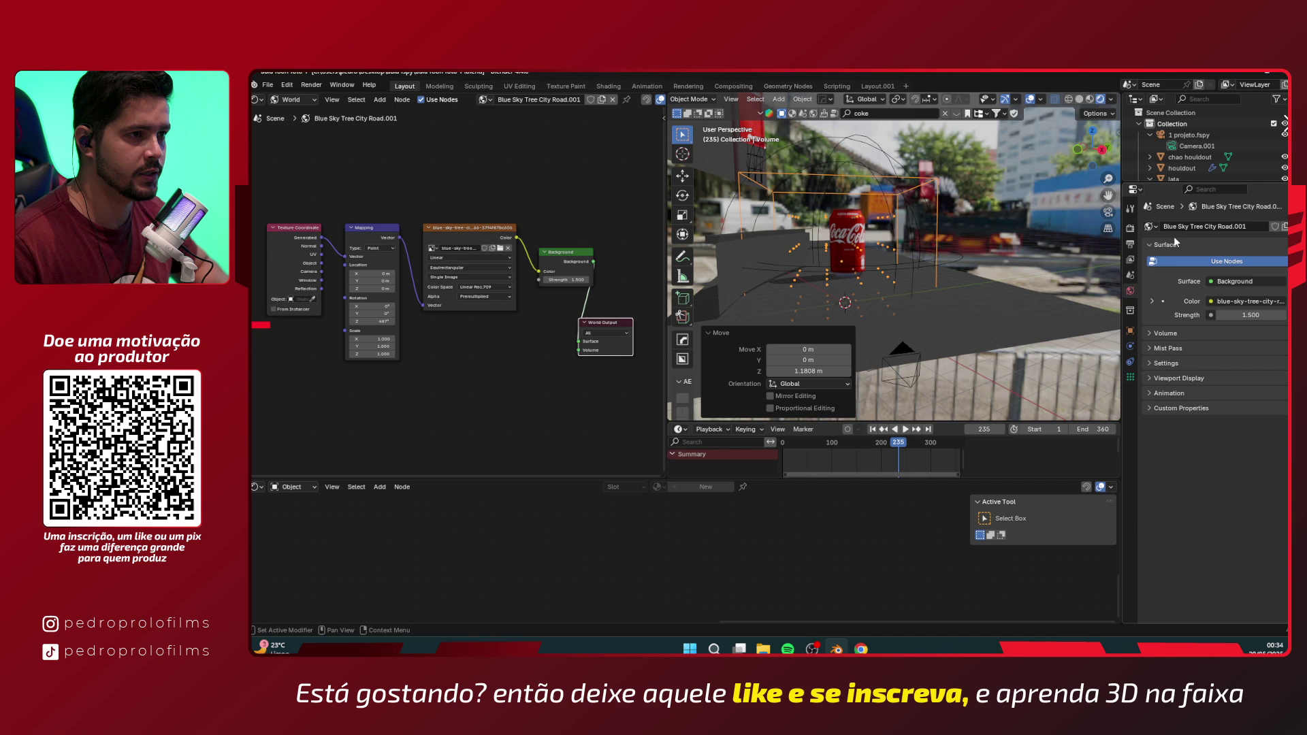
click(1130, 377)
click(1109, 212)
scroll(1113, 218, up, 1)
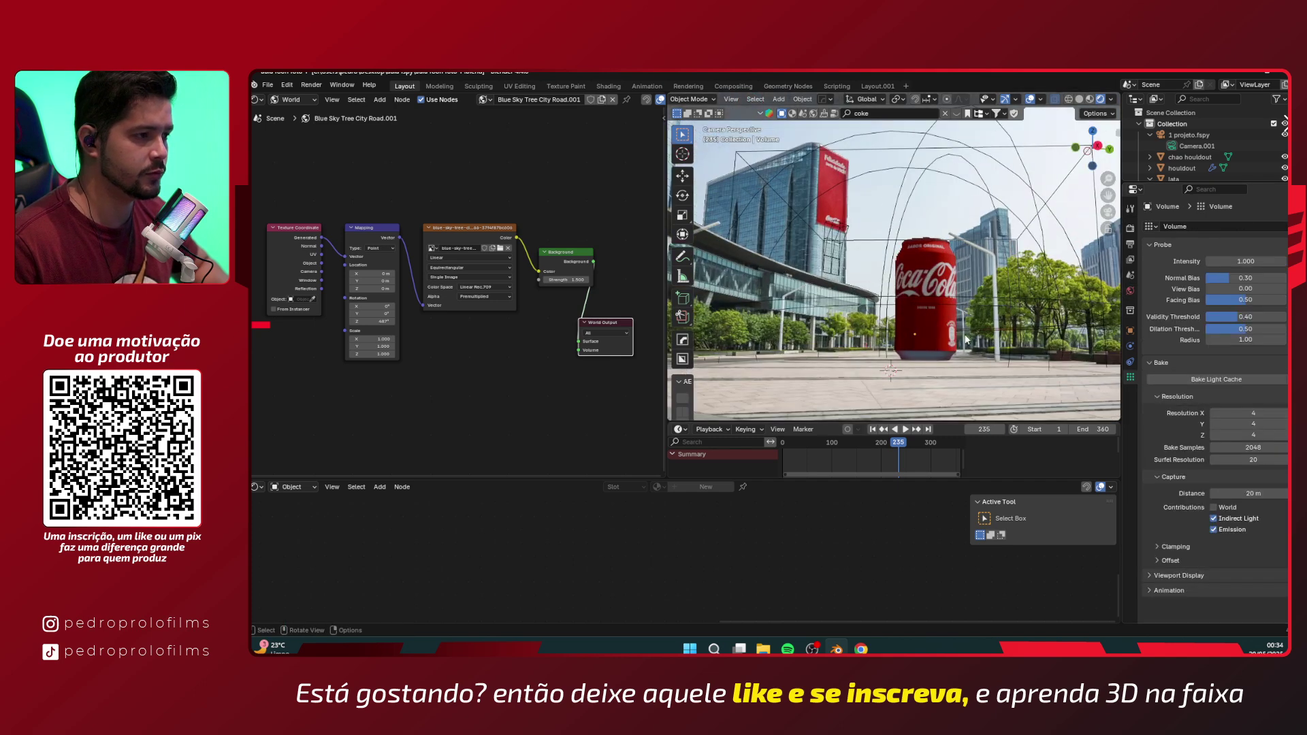
- Bake the volume probe's light cache and check the can's lighting in the camera view
click(1230, 381)
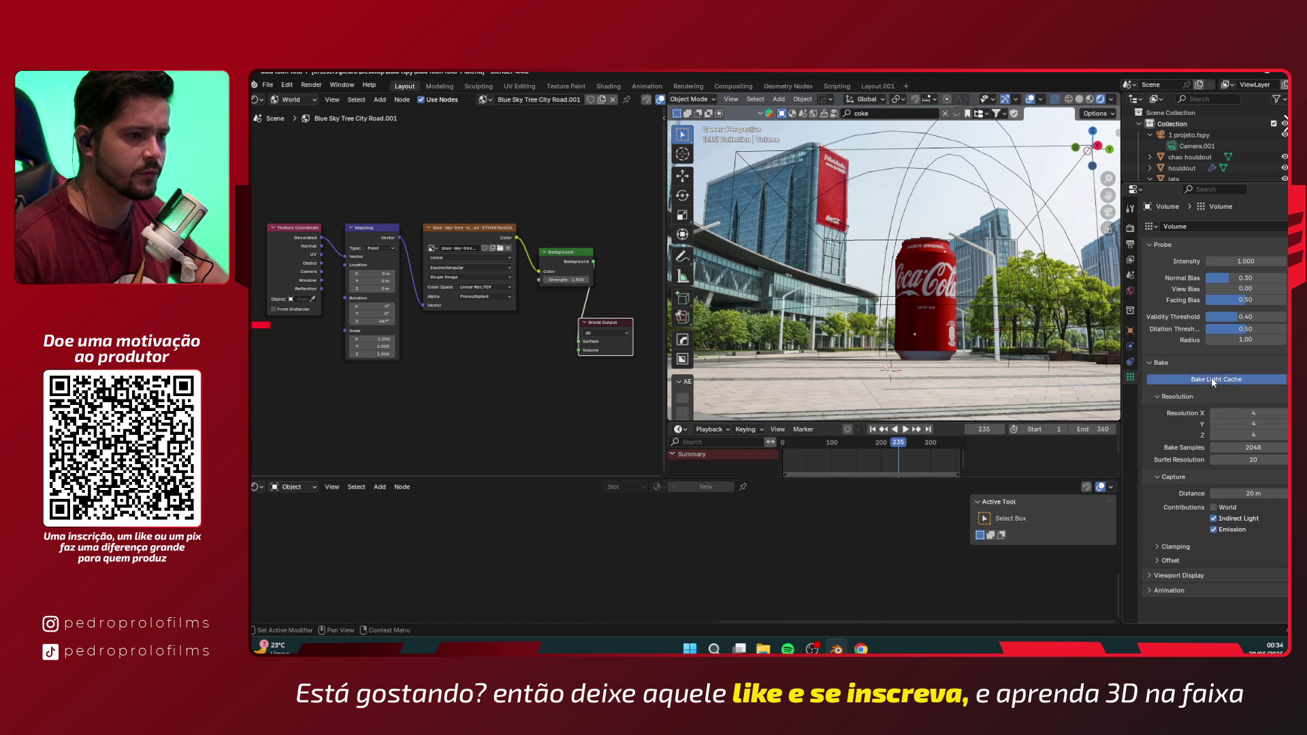
click(1212, 380)
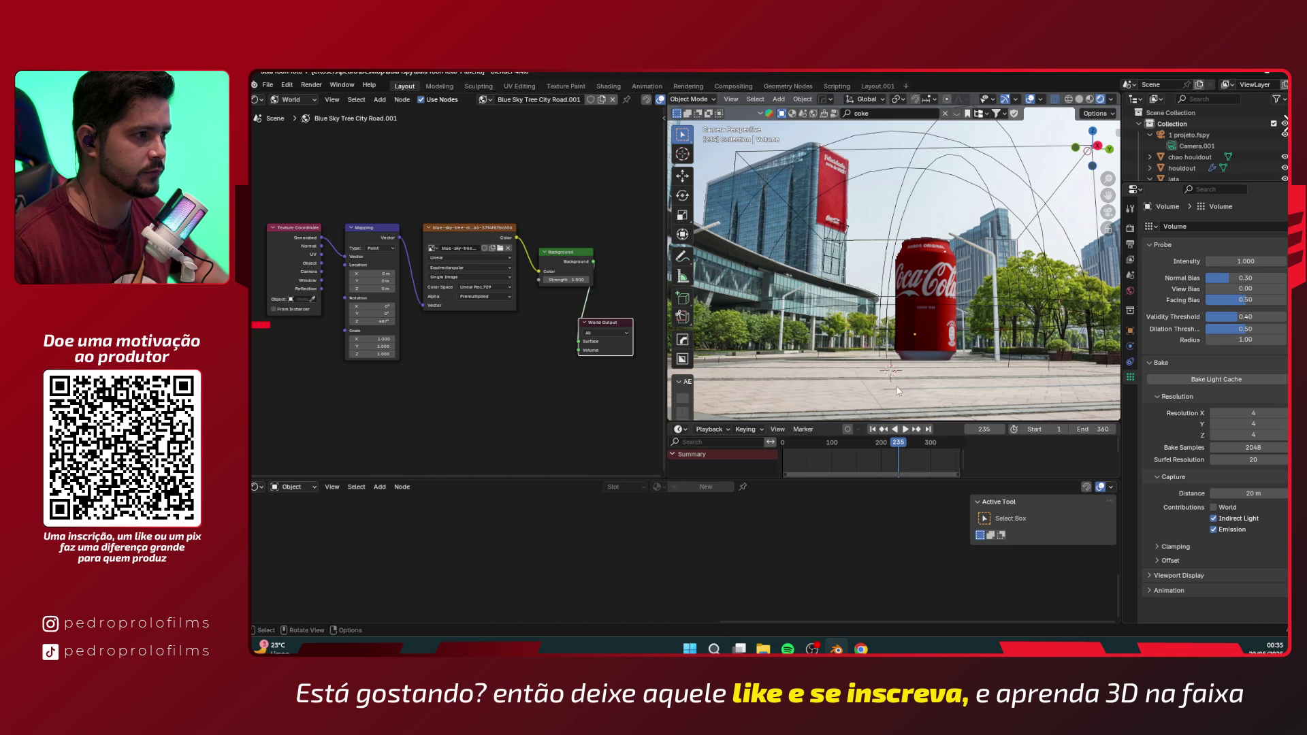
scroll(905, 368, down, 5)
scroll(965, 300, up, 4)
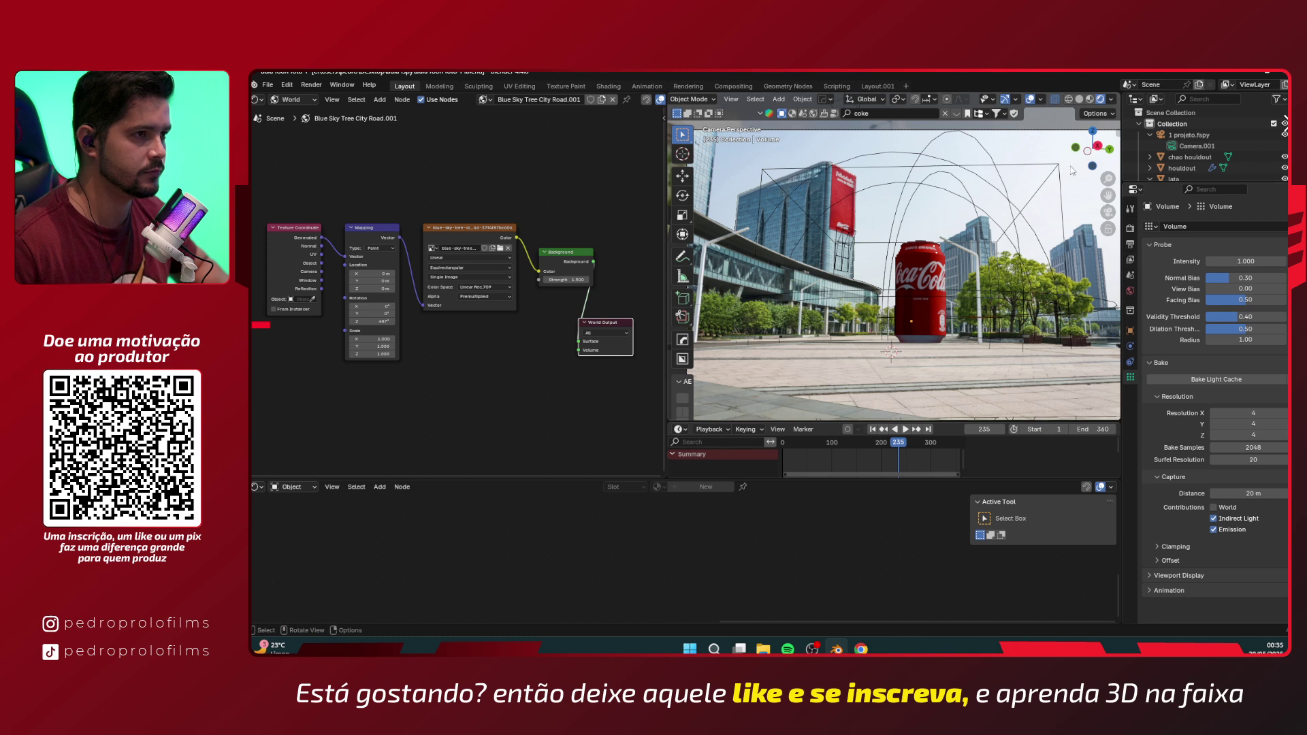
- Toggle the visibility of the Sphere and Volume light probes to compare the lighting, and delete the Sphere probe
drag(1208, 183, 1205, 379)
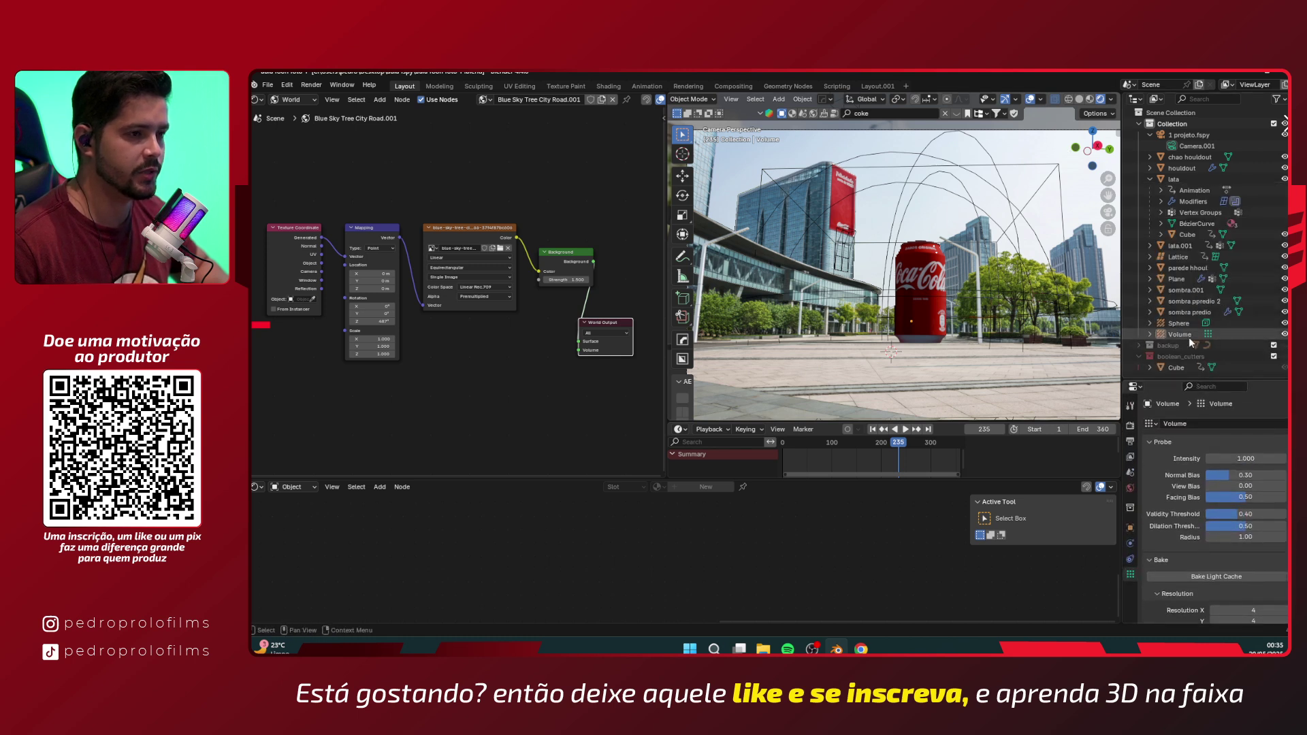
drag(1284, 323, 1285, 334)
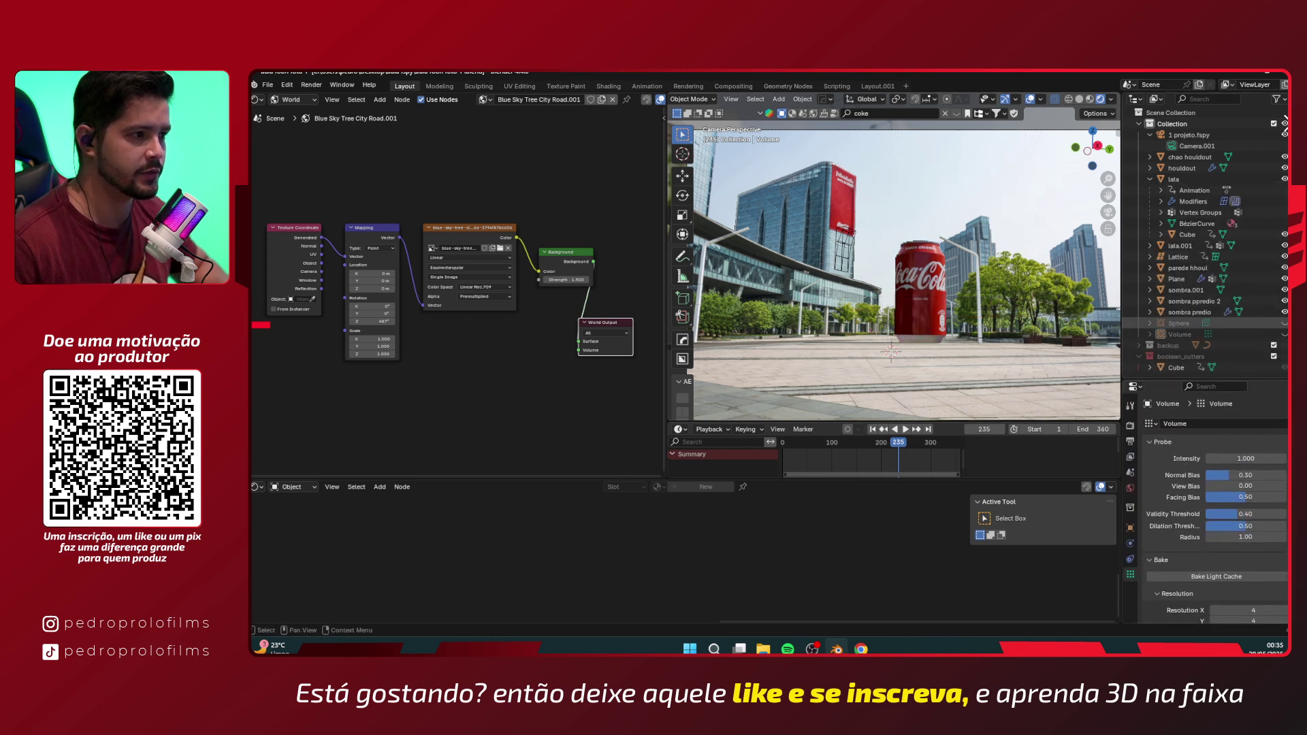
click(1285, 334)
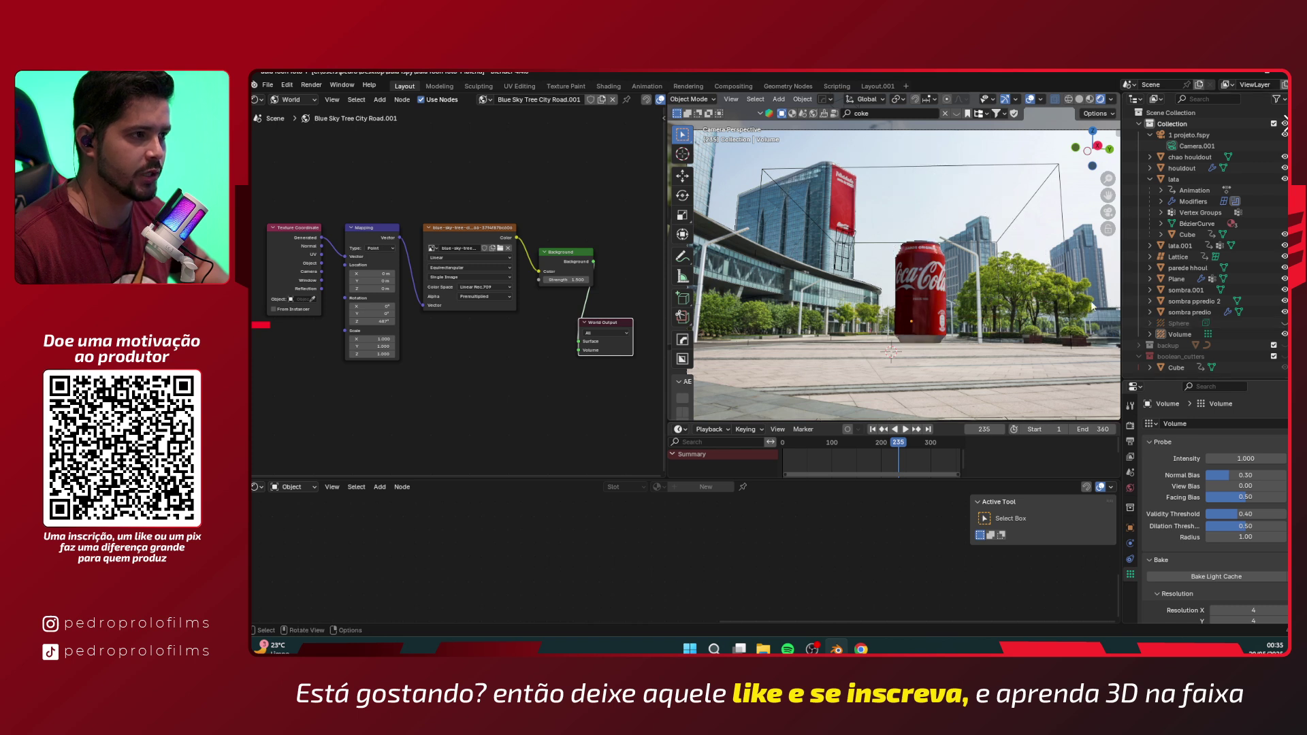
key(x)
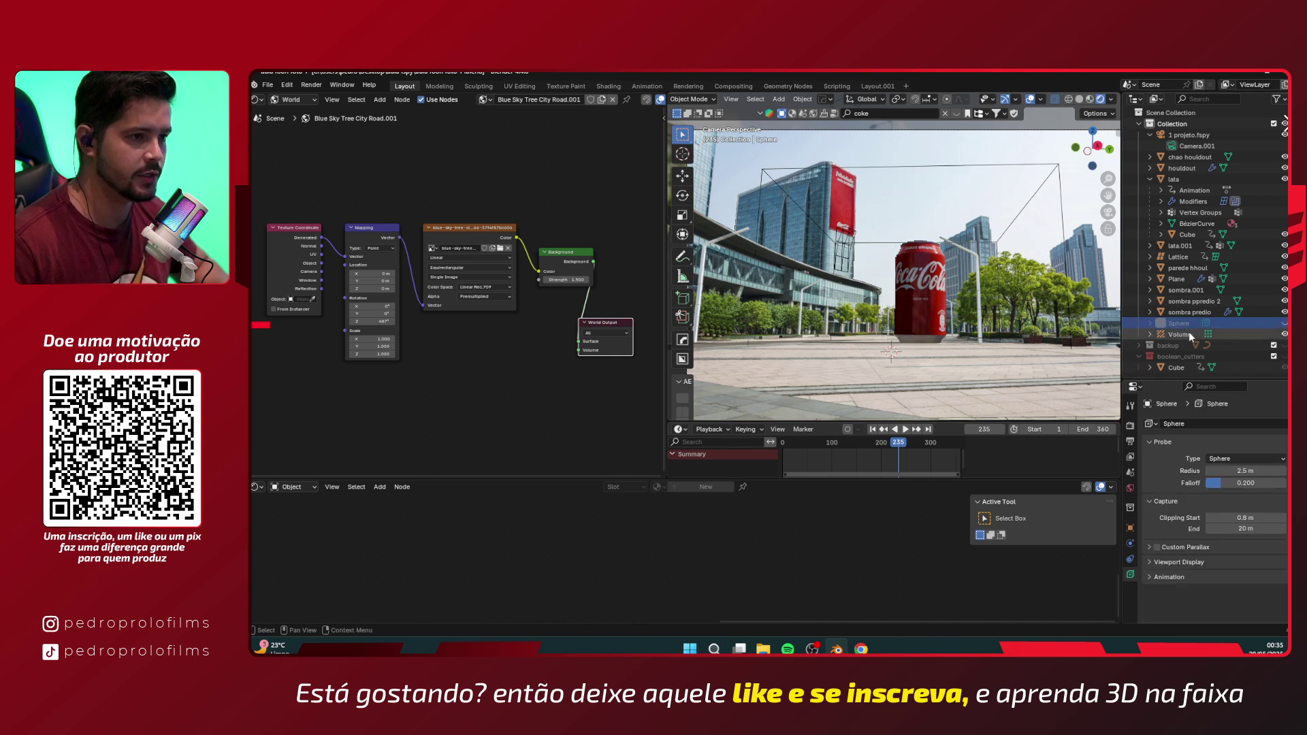
- Compare the can's lighting with the Volume light probe shown and hidden, and delete the probe
click(1284, 323)
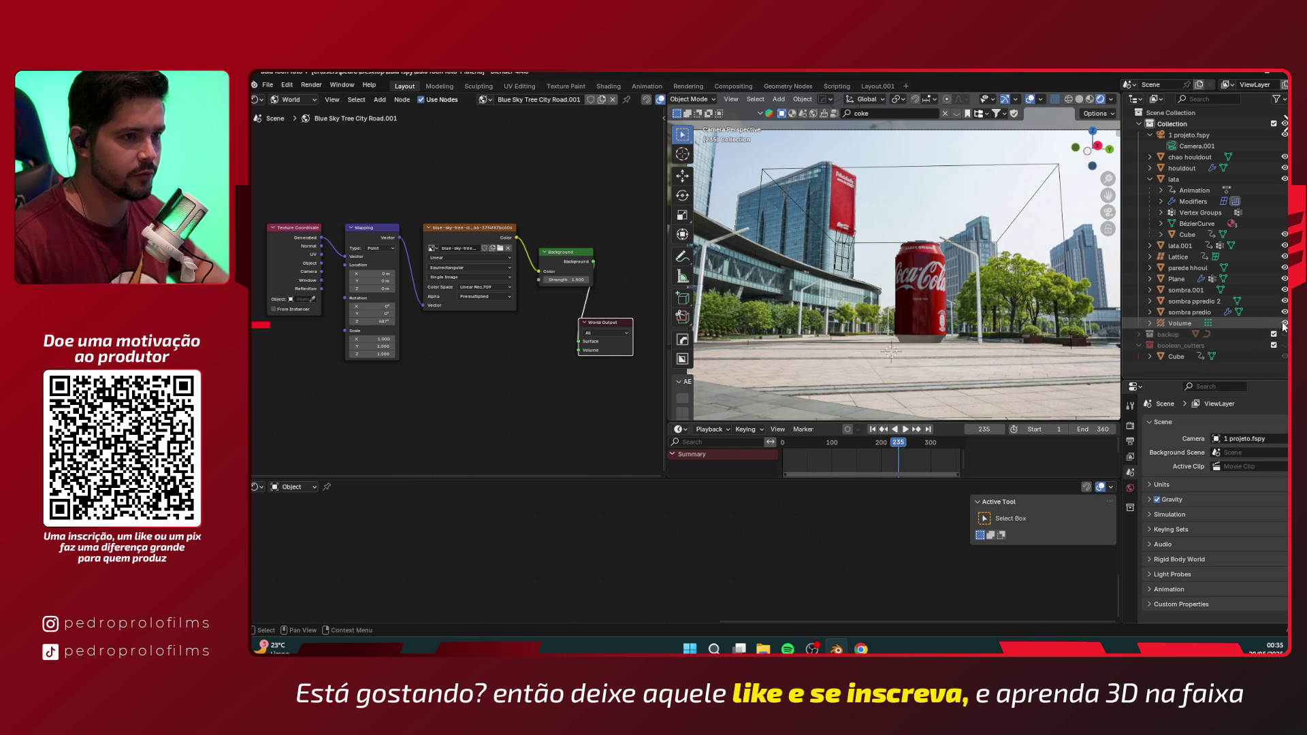
click(1284, 323)
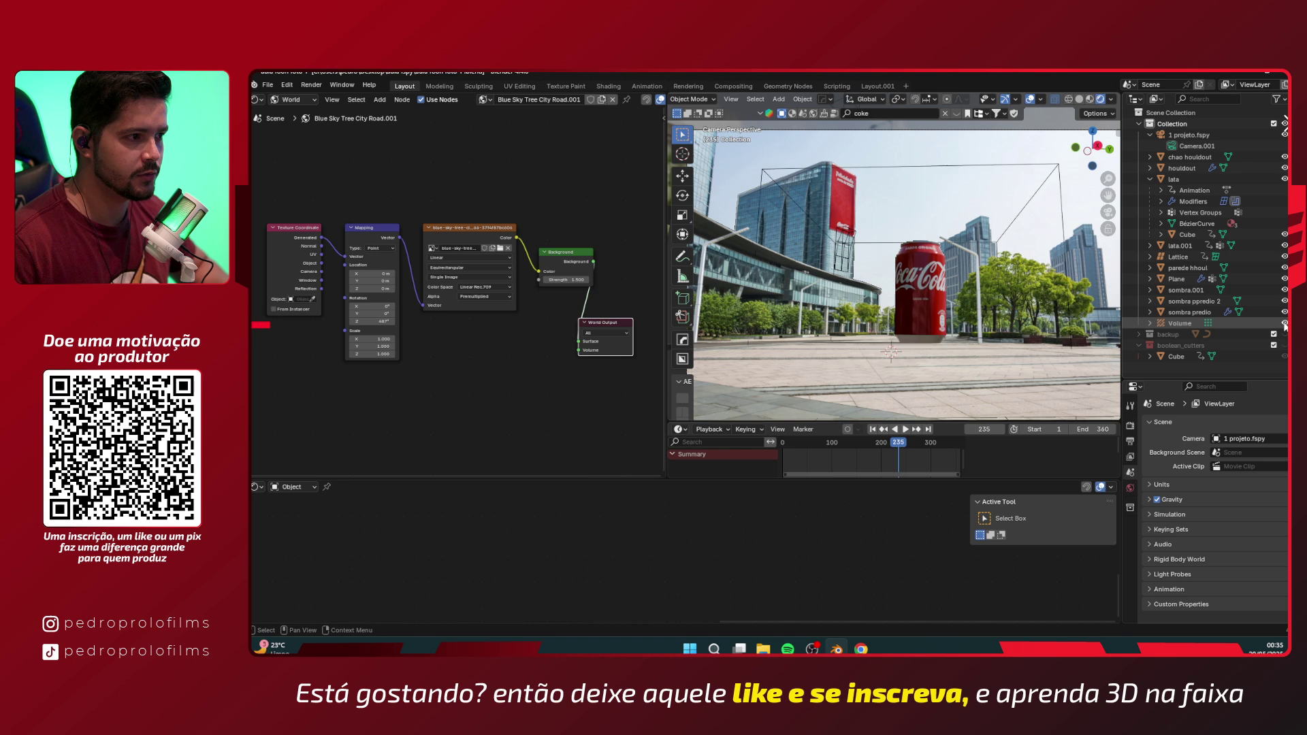
click(1284, 323)
click(1284, 323)
click(1284, 324)
click(1284, 324)
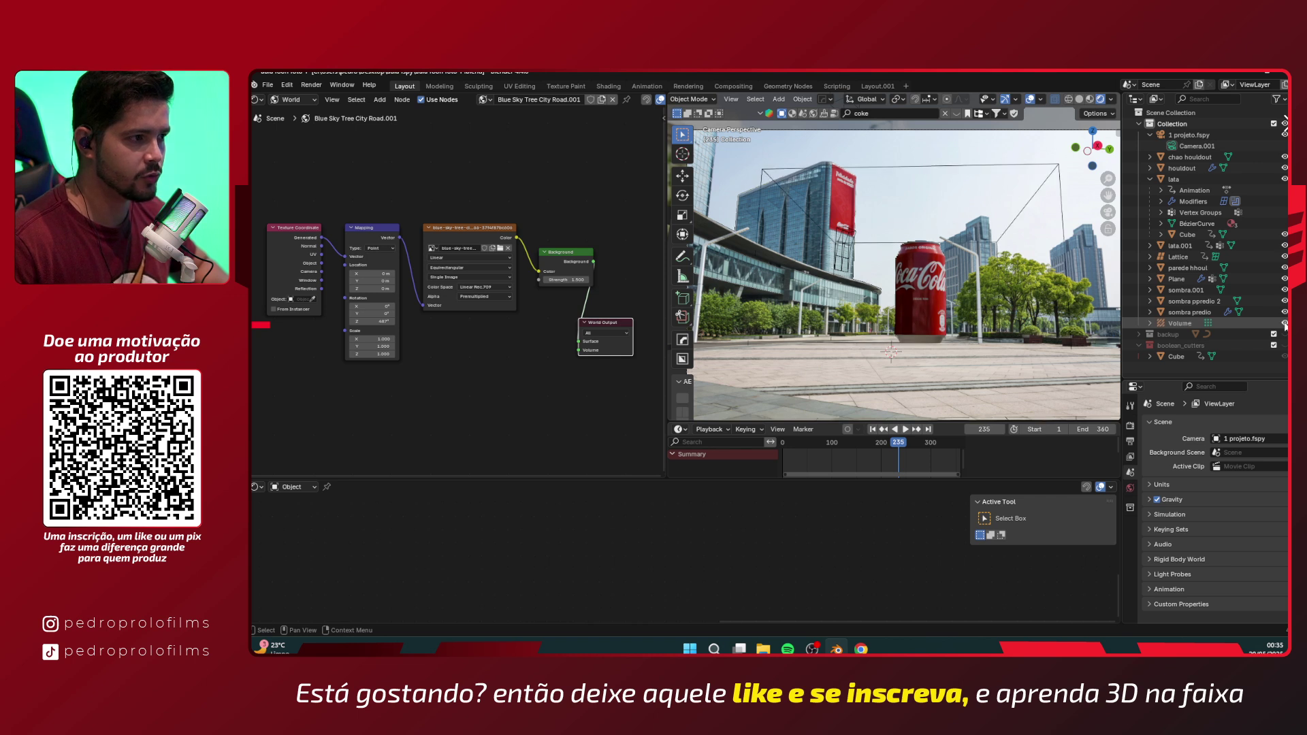
click(1284, 323)
click(1284, 323)
click(1284, 323)
click(1284, 323)
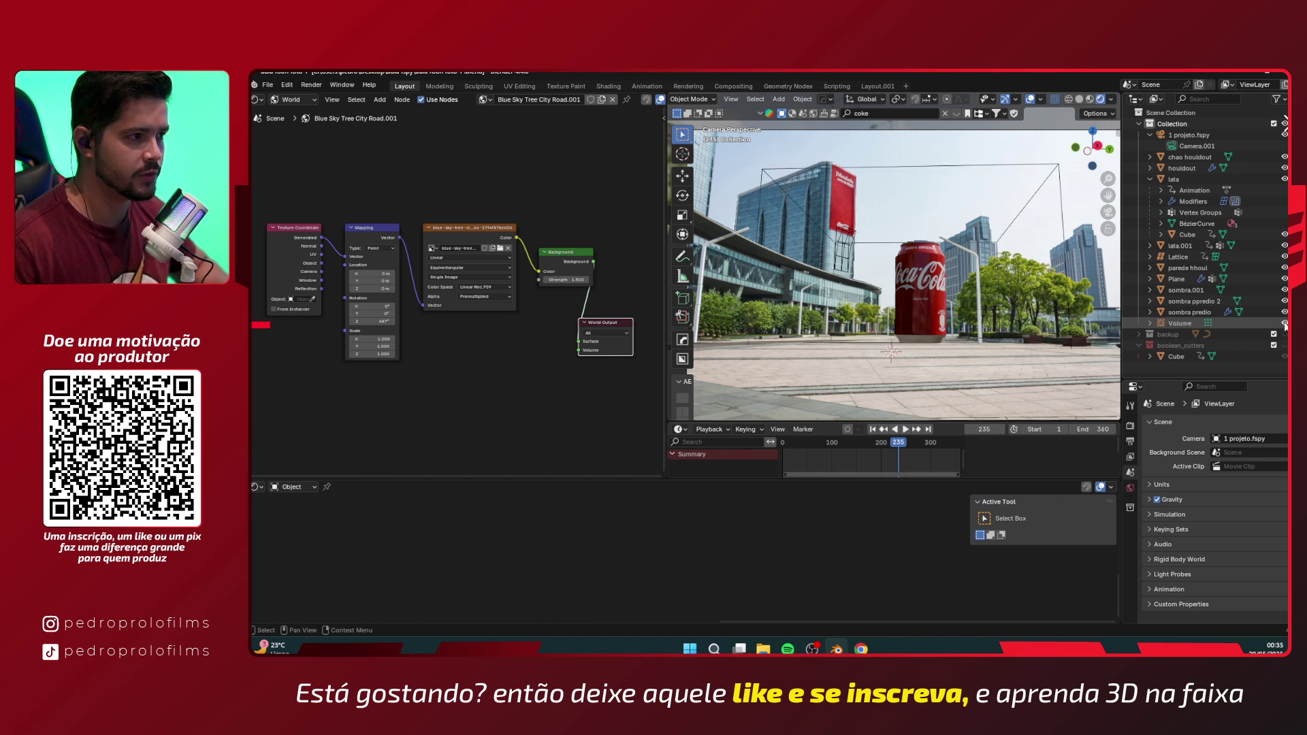
click(1284, 324)
click(1284, 323)
click(1284, 324)
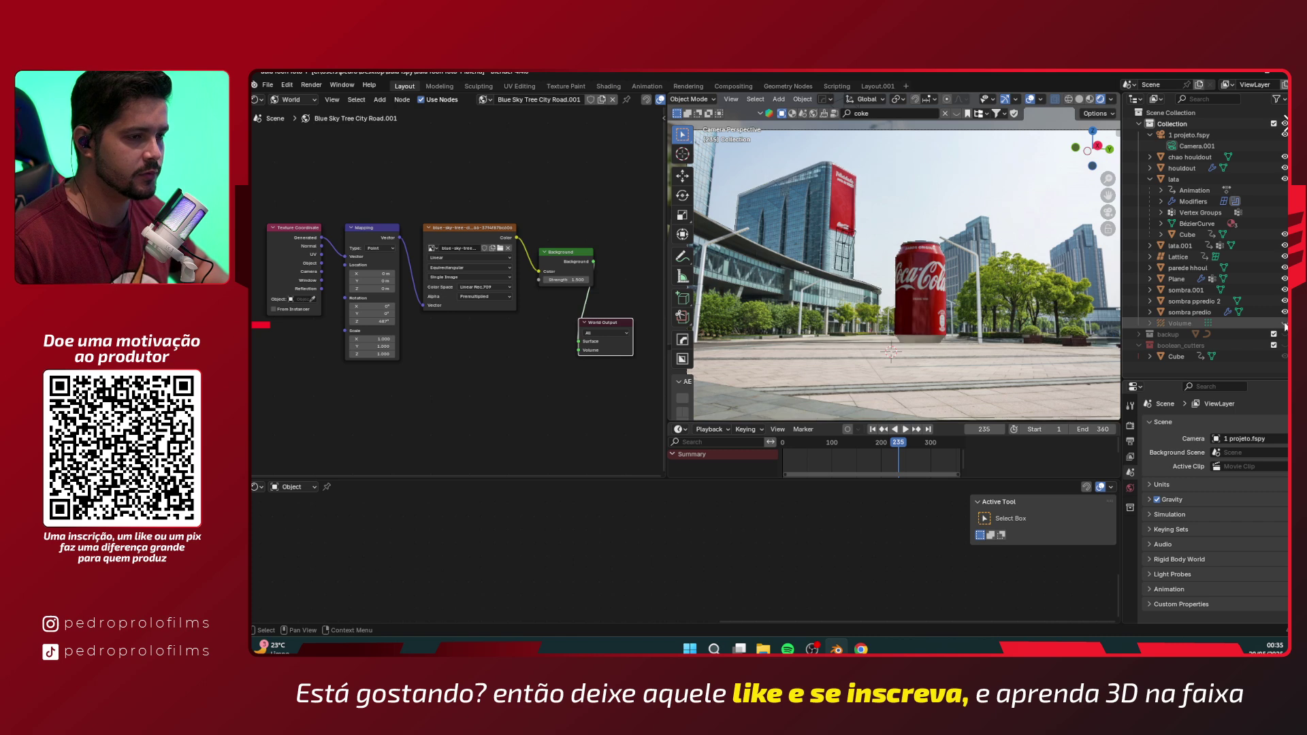
click(1284, 324)
click(1285, 324)
click(1284, 324)
click(1285, 324)
click(1285, 324)
click(1285, 324)
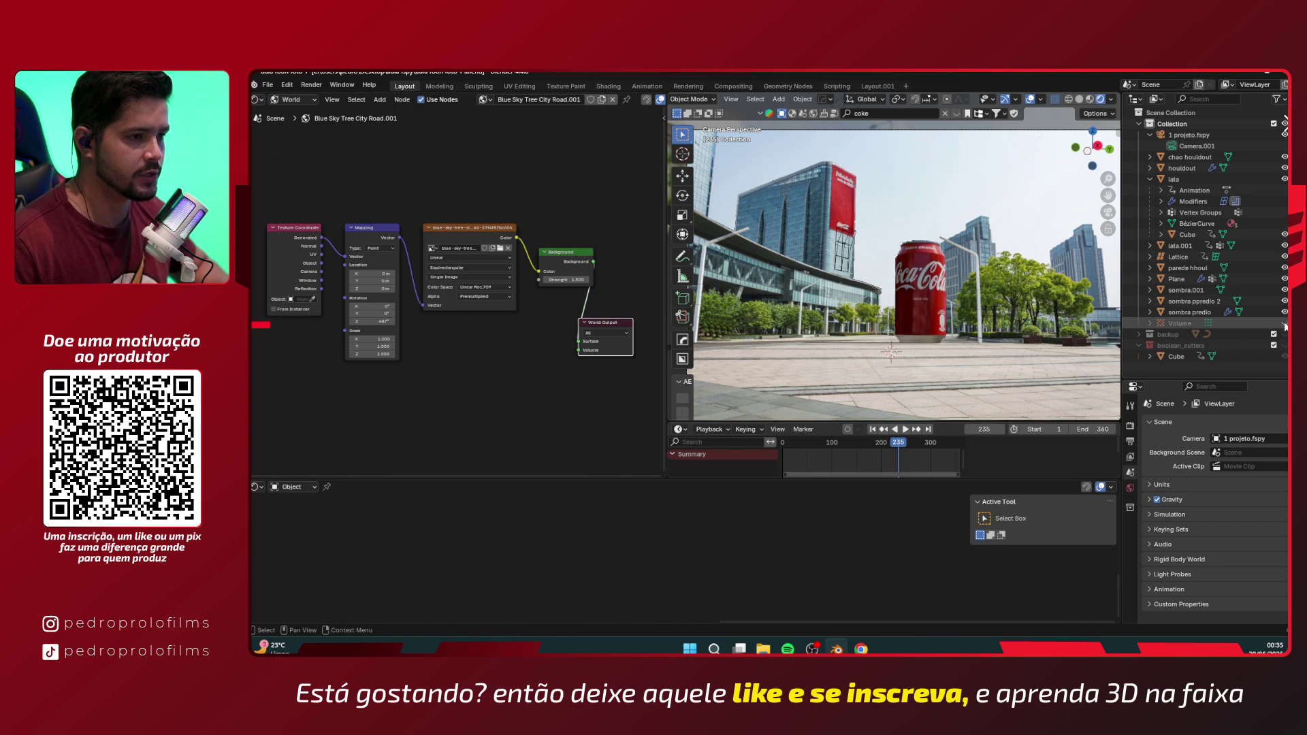
key(Delete)
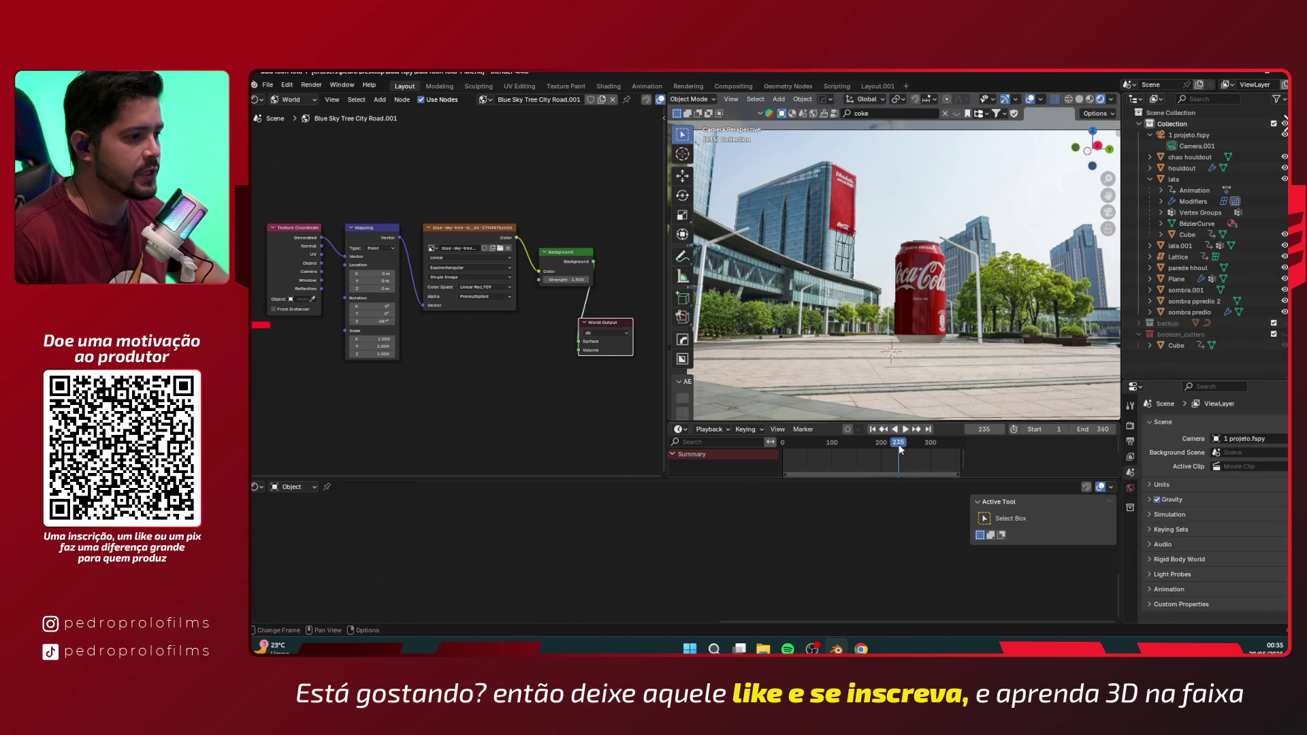
- Render frame 252, inspect the whole image, and return to the scene
mouse_move(896, 444)
mouse_down()
mouse_move(876, 448)
mouse_move(908, 453)
mouse_up()
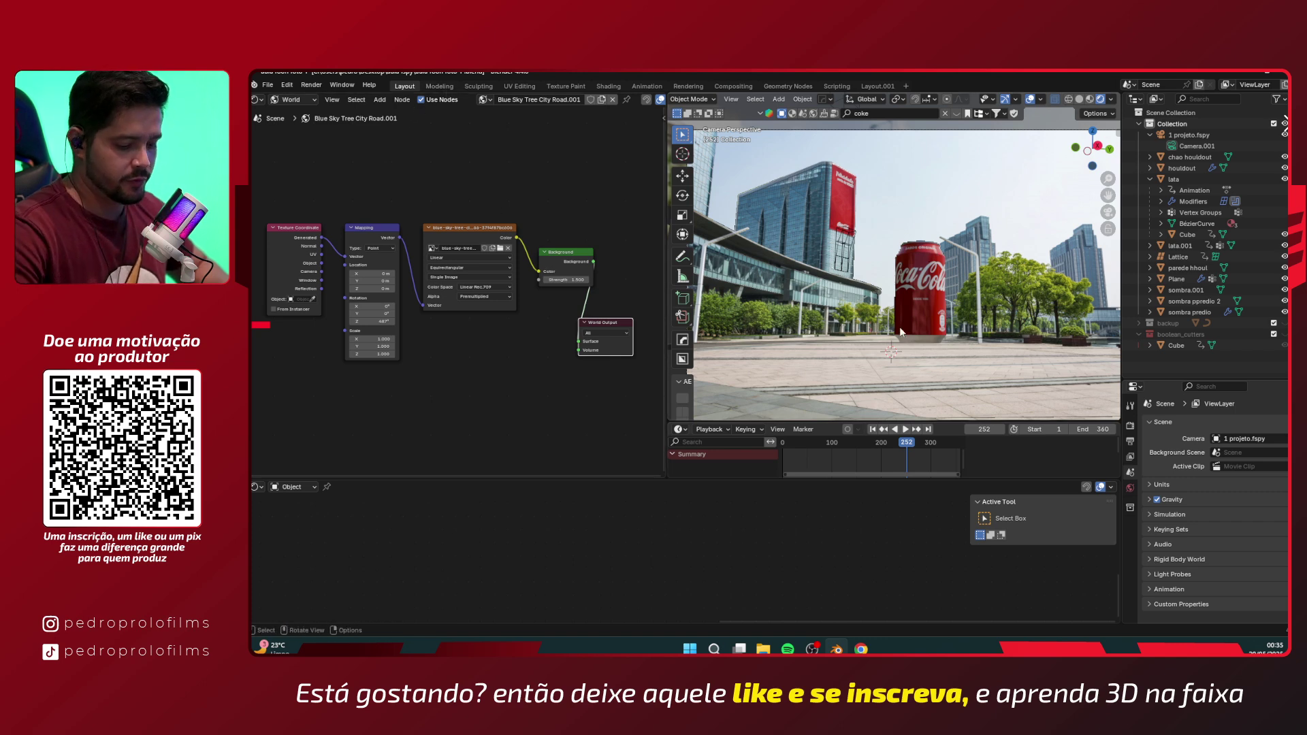
key(F12)
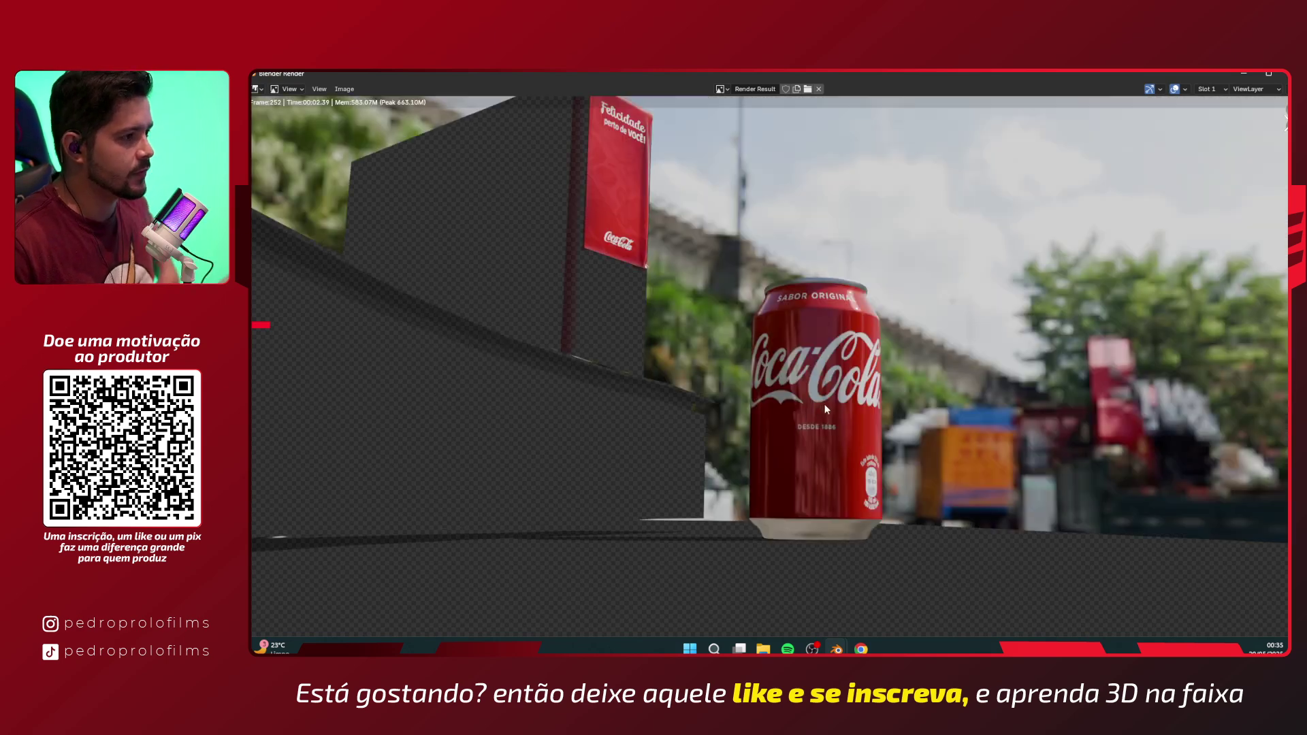
key(Home)
scroll(836, 393, up, 1)
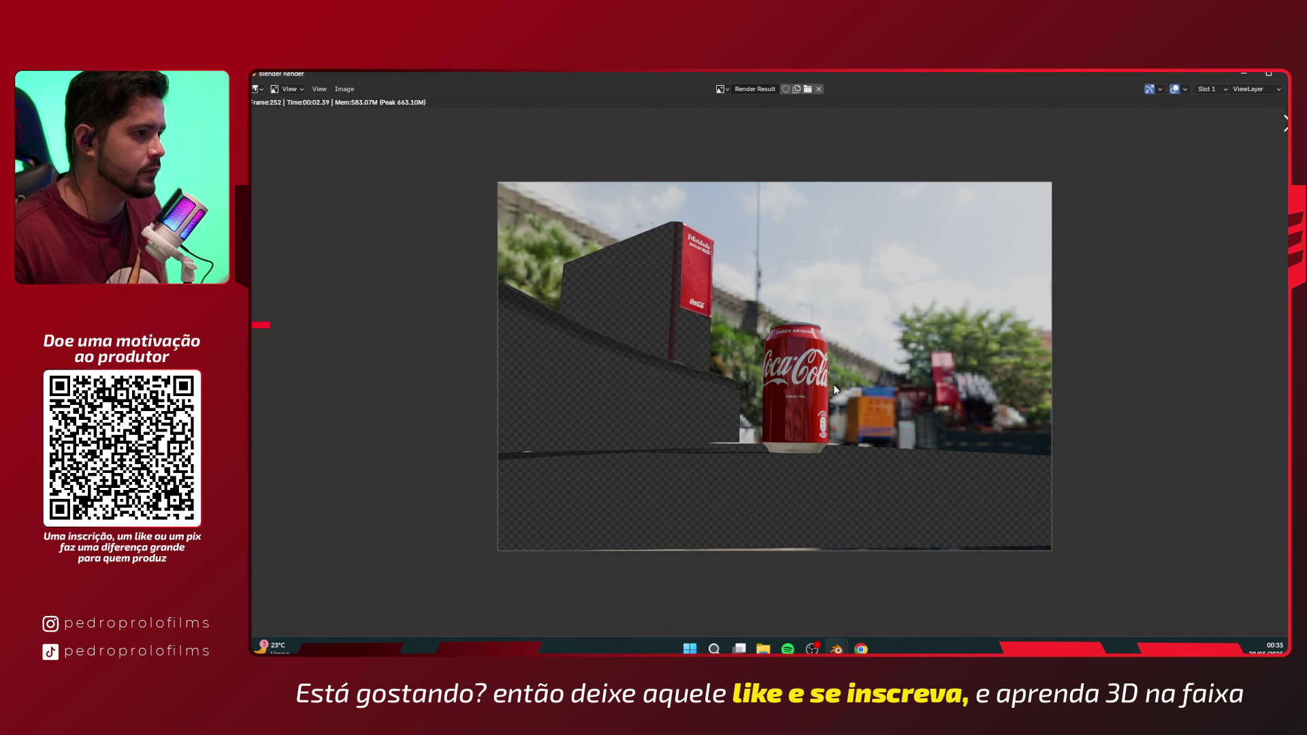
click(1247, 73)
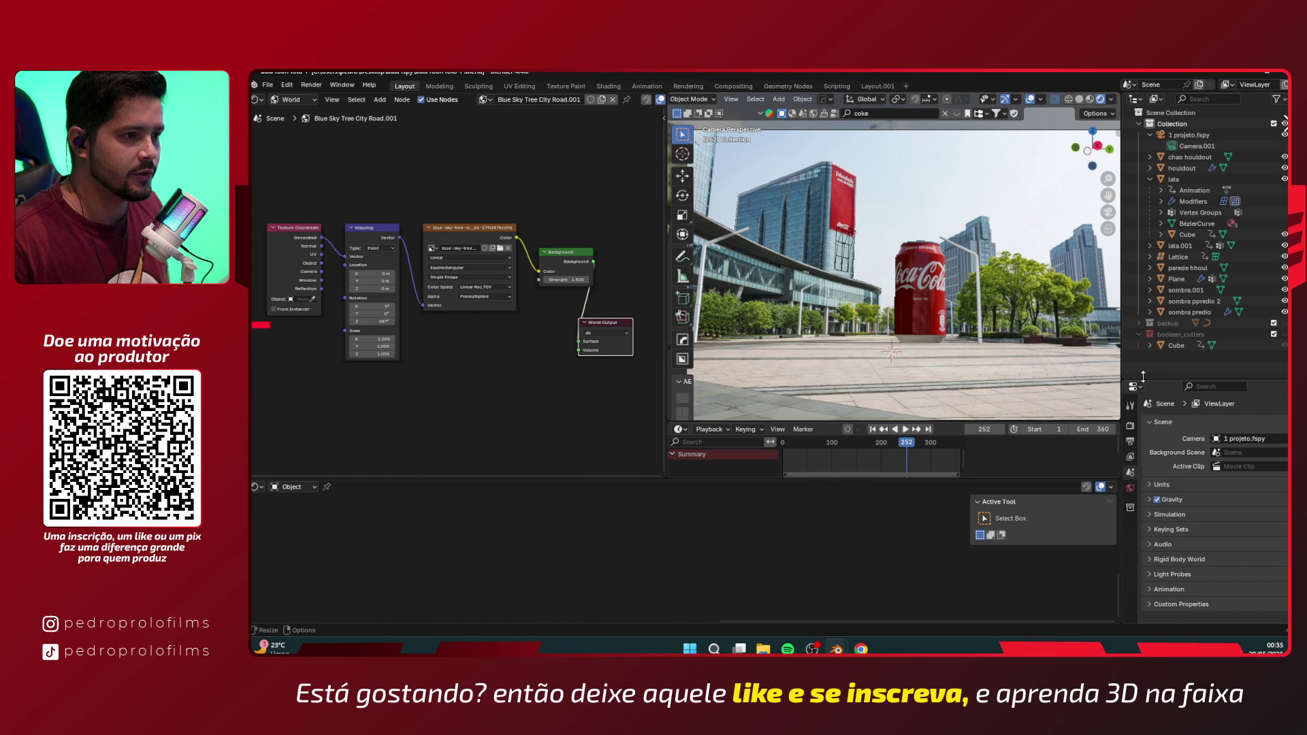
- Test-render frame 252 with the film set to Transparent, and turn the transparency off again
drag(1147, 381, 1147, 162)
click(1131, 207)
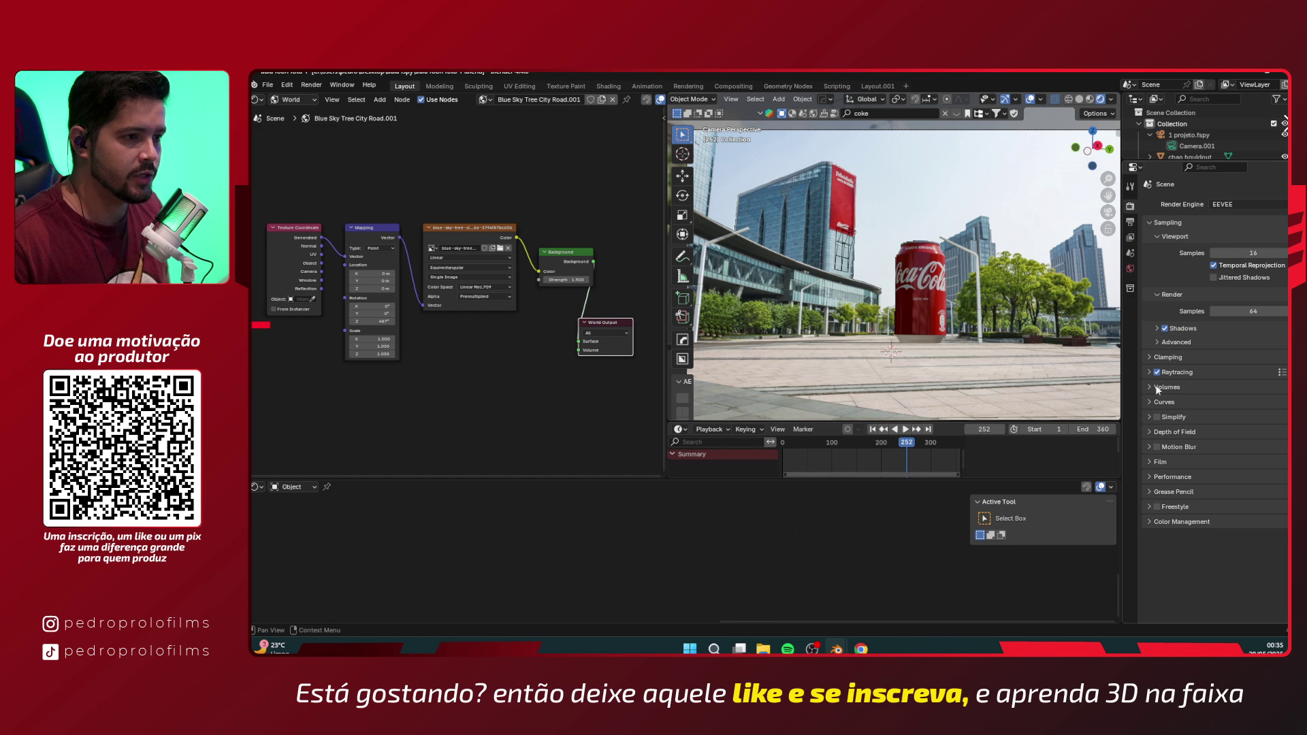
click(1156, 463)
click(1210, 491)
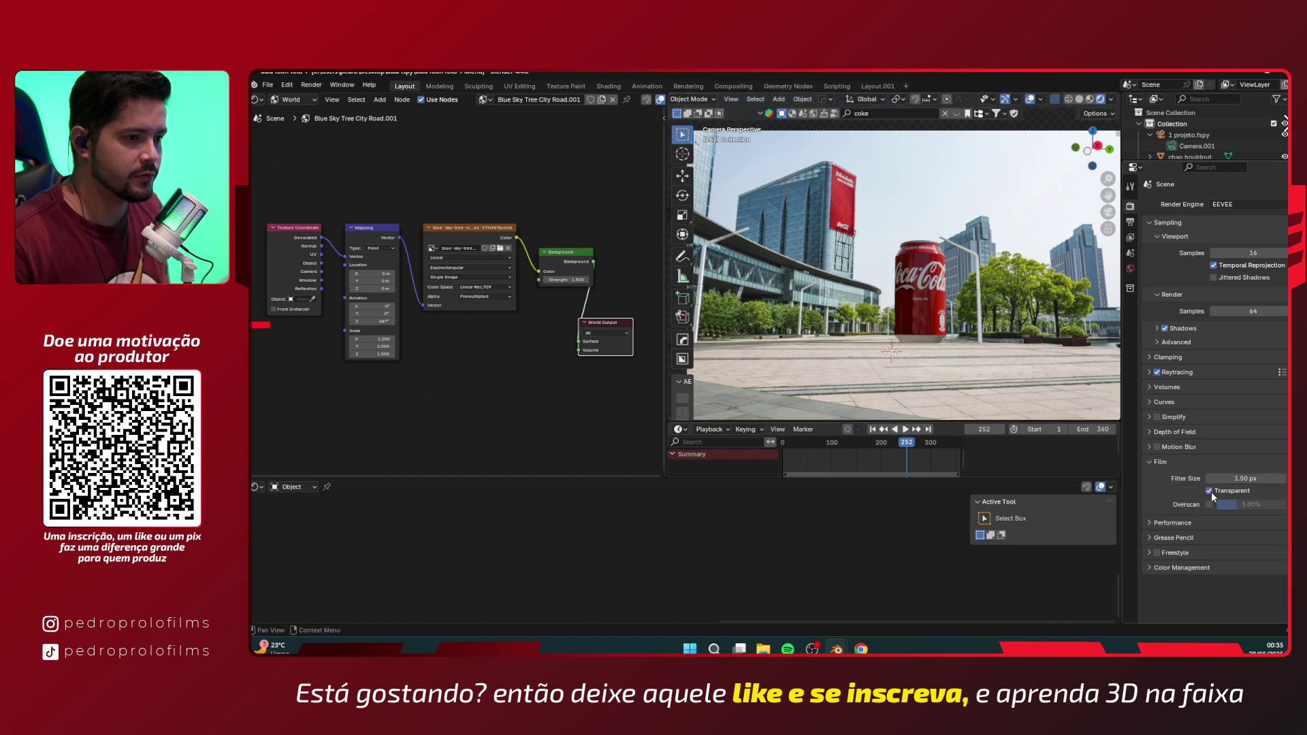
key(F12)
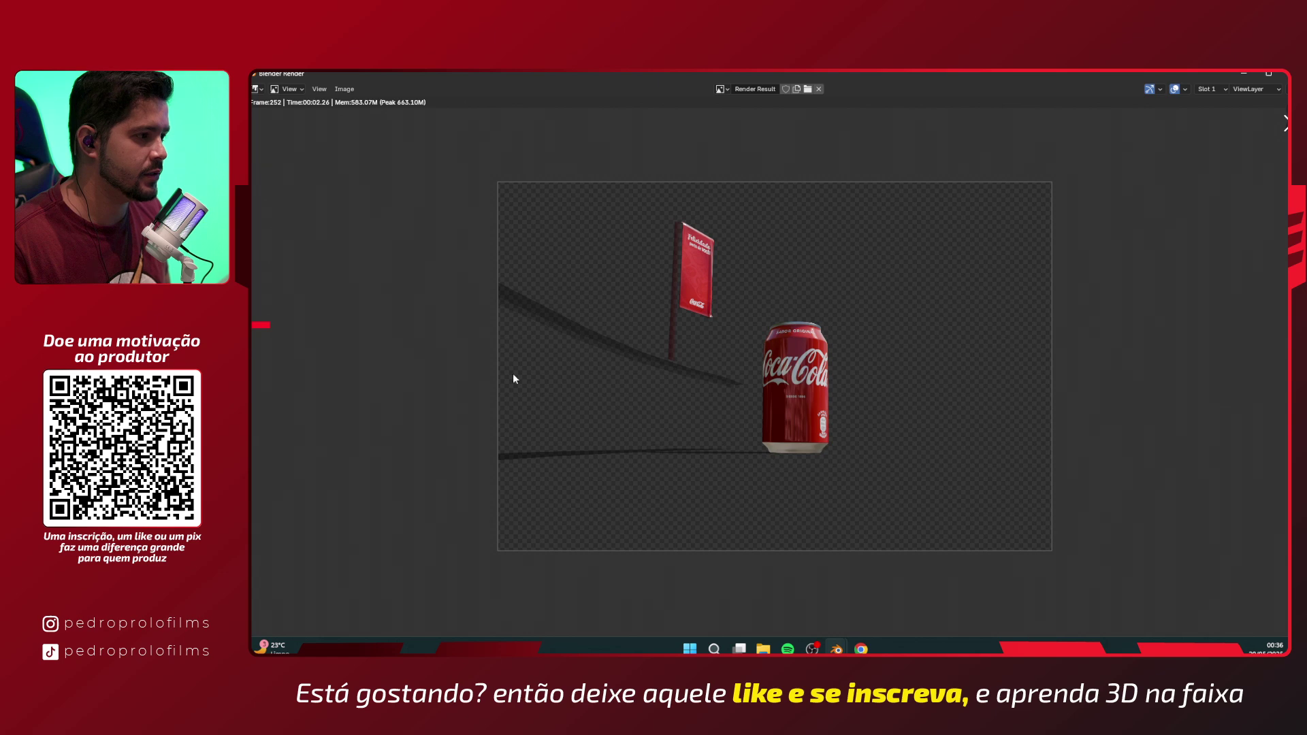
click(1242, 74)
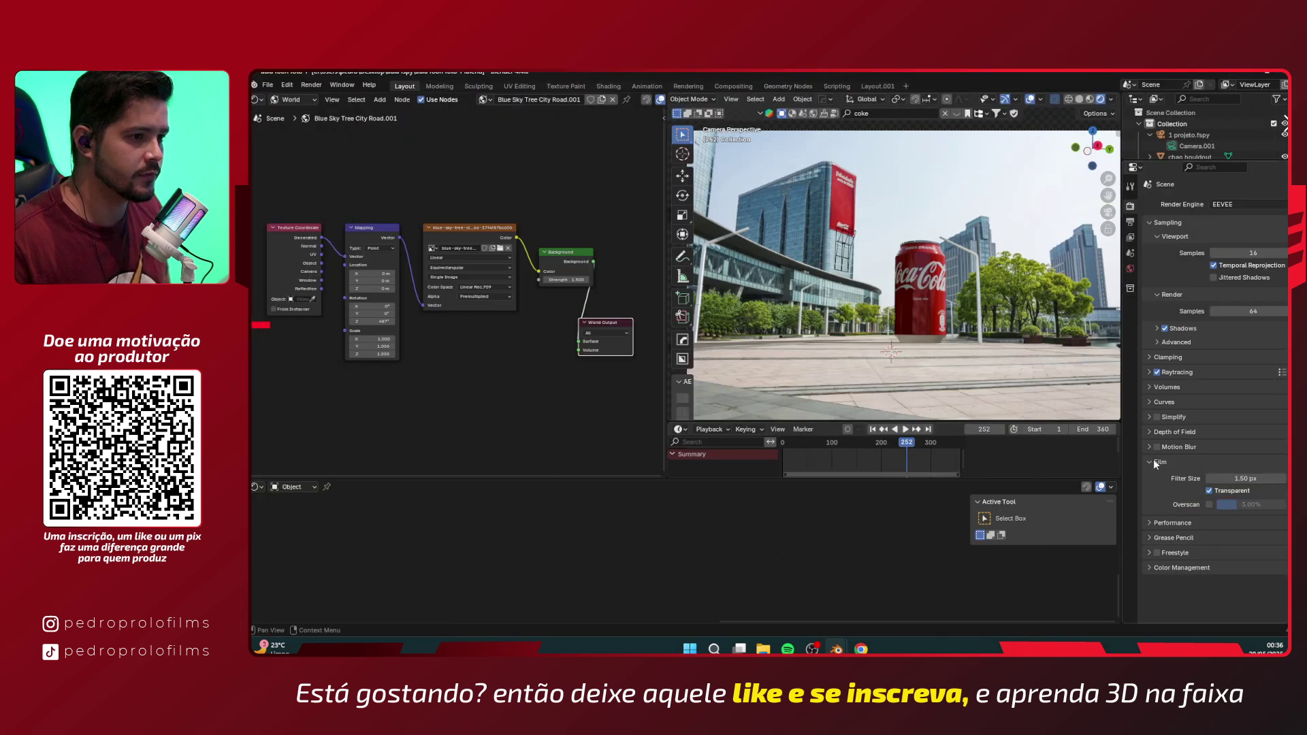
click(1210, 491)
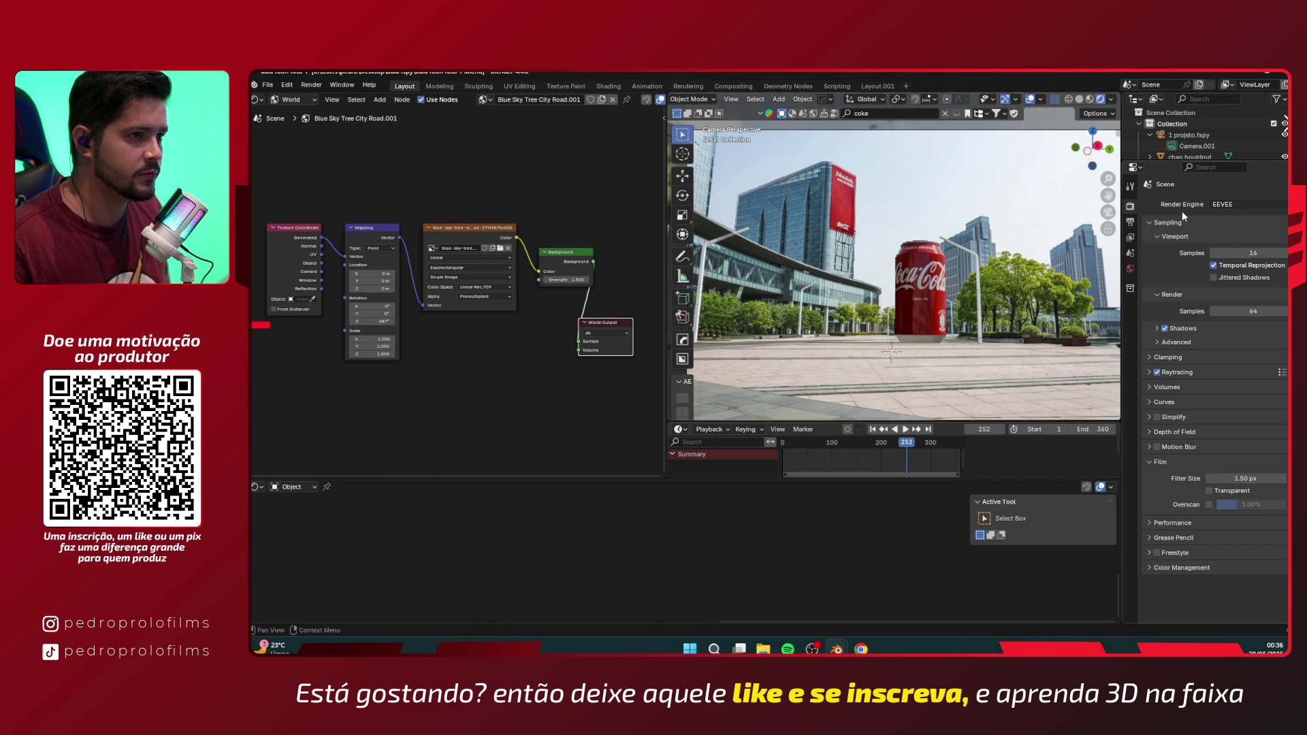
- Select the houldout object in the enlarged scene list, render frame 252 with the opaque film, and return to the main window
drag(1185, 163, 1185, 373)
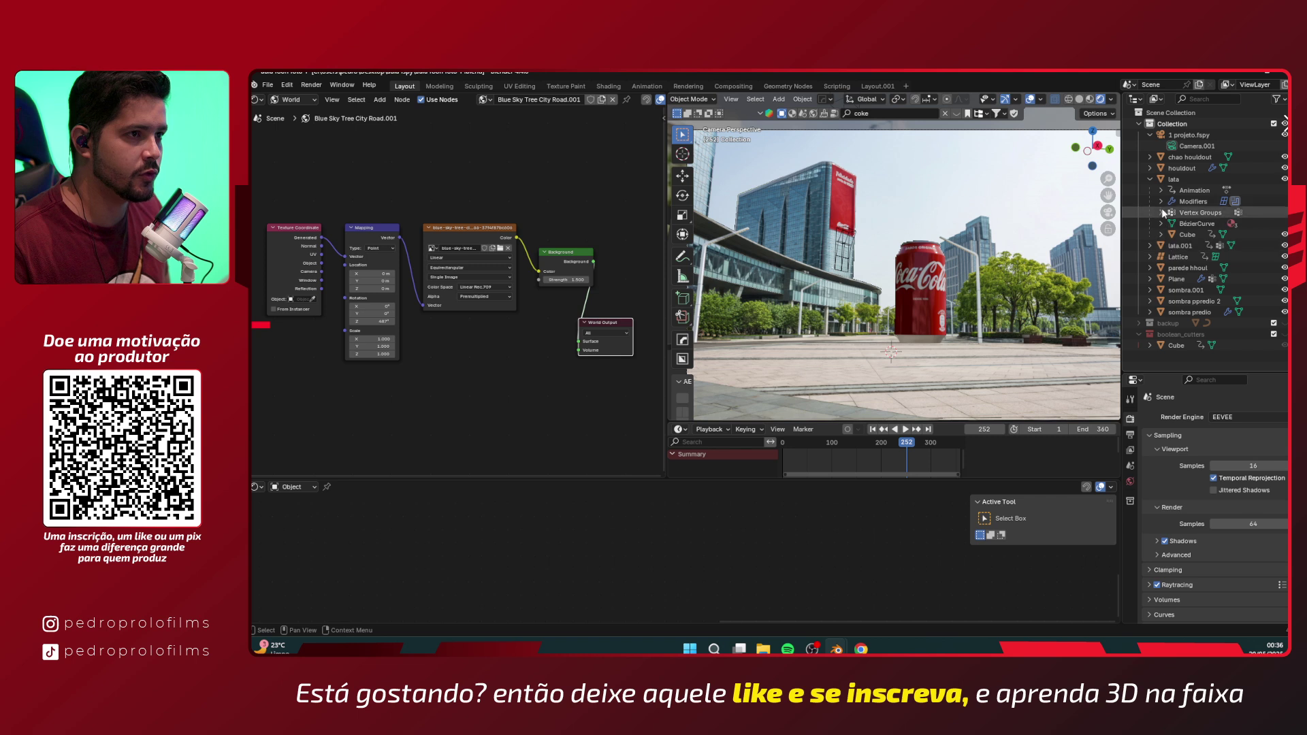
click(1151, 178)
click(1183, 168)
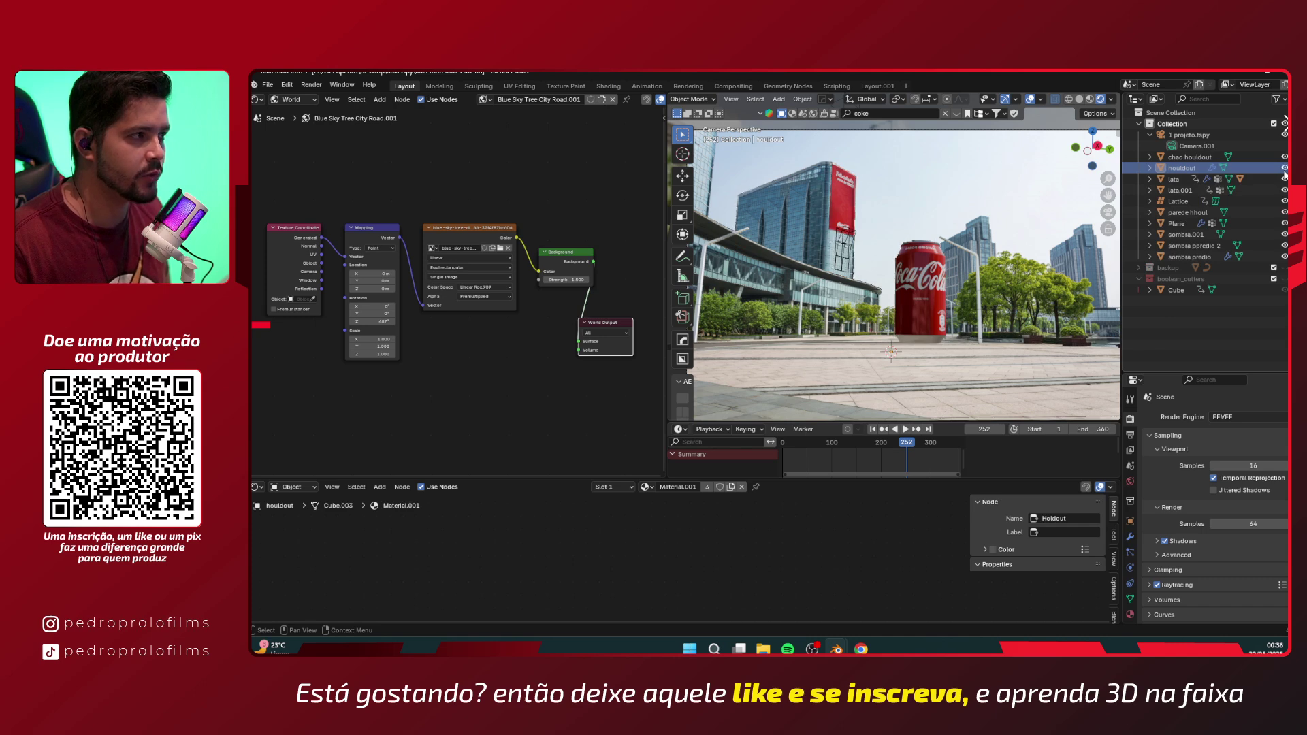
click(1183, 175)
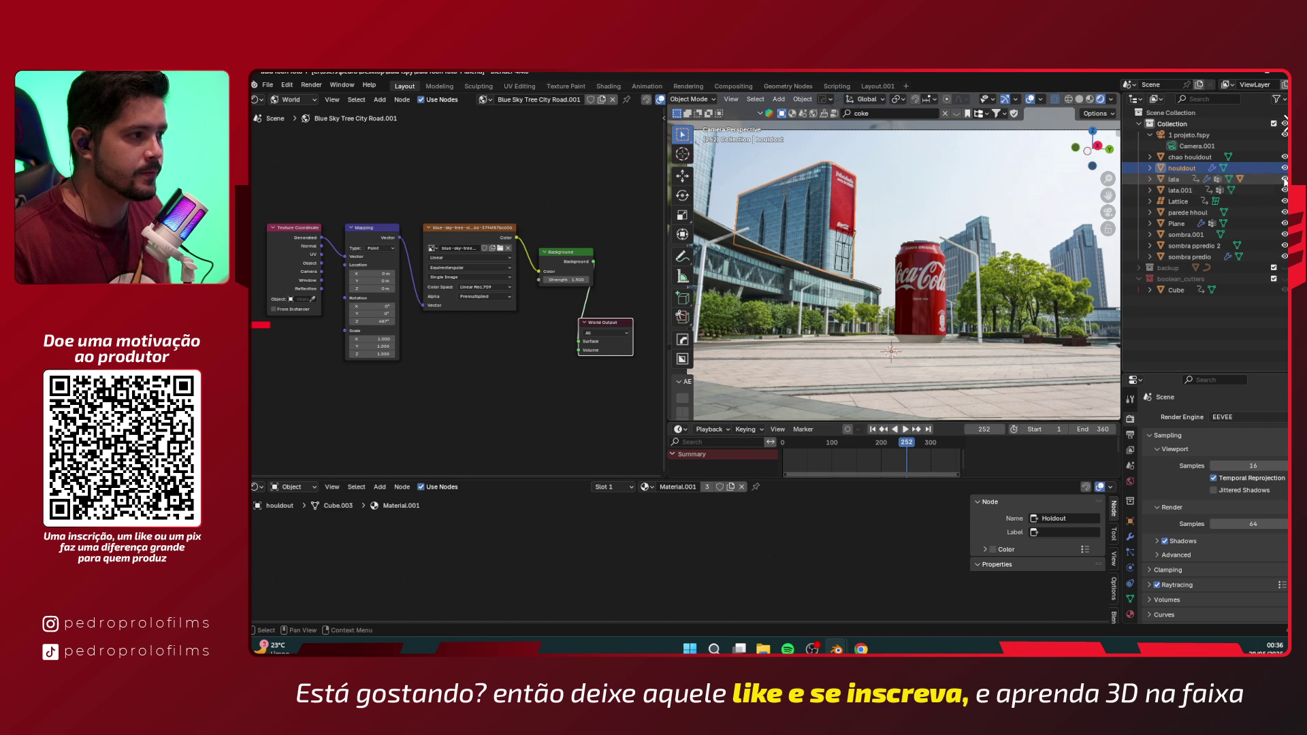
key(F12)
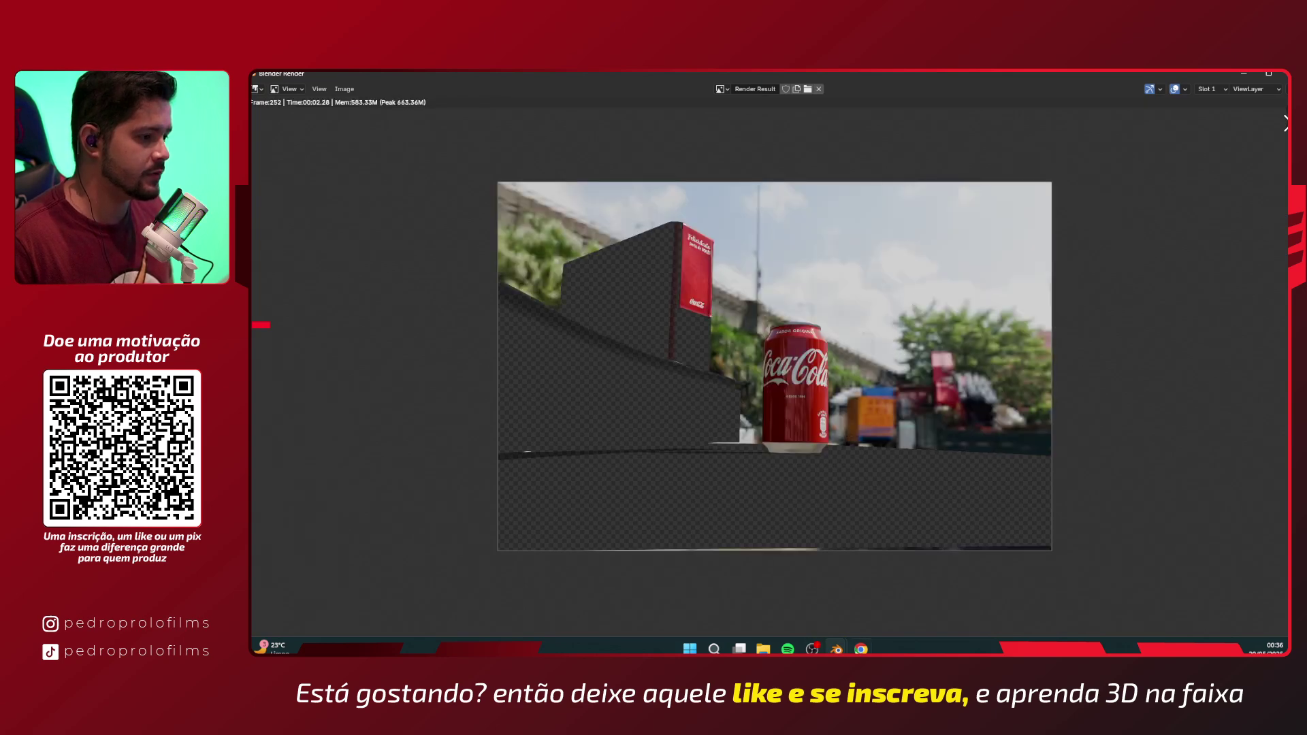
click(861, 649)
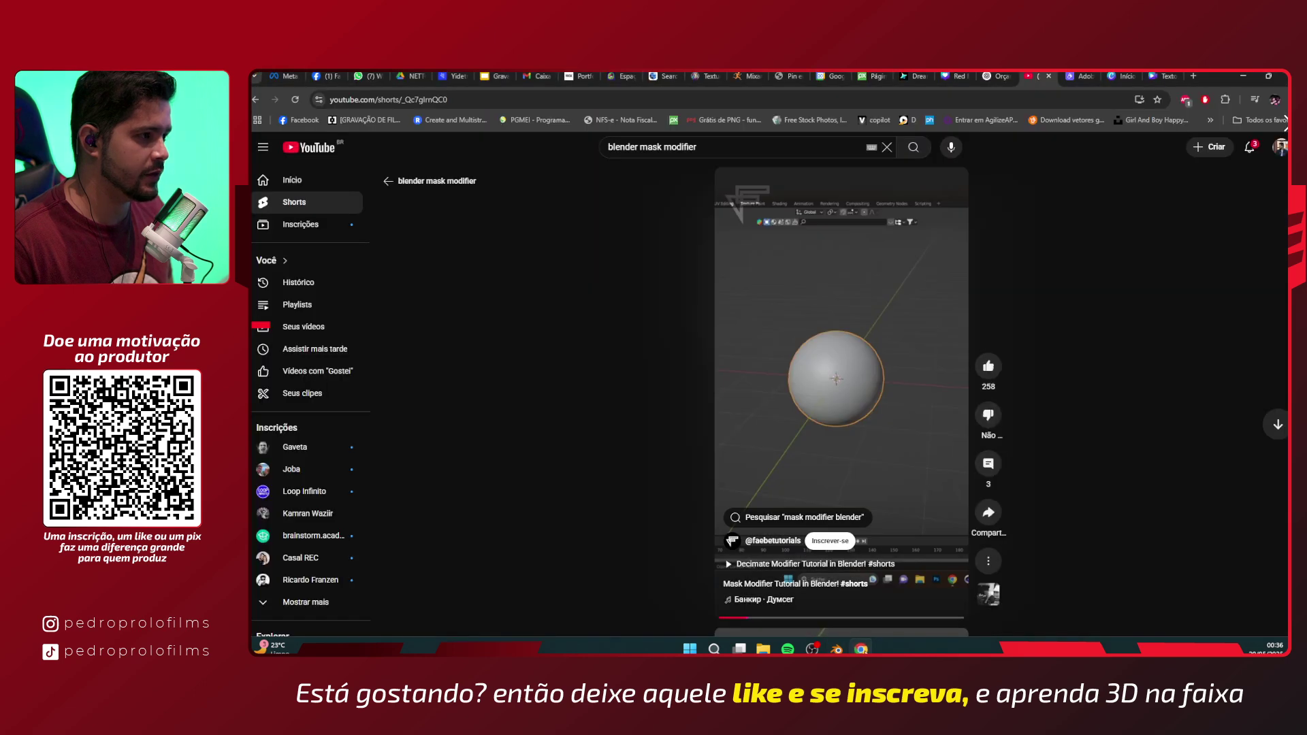
click(862, 648)
mouse_move(837, 649)
click(794, 602)
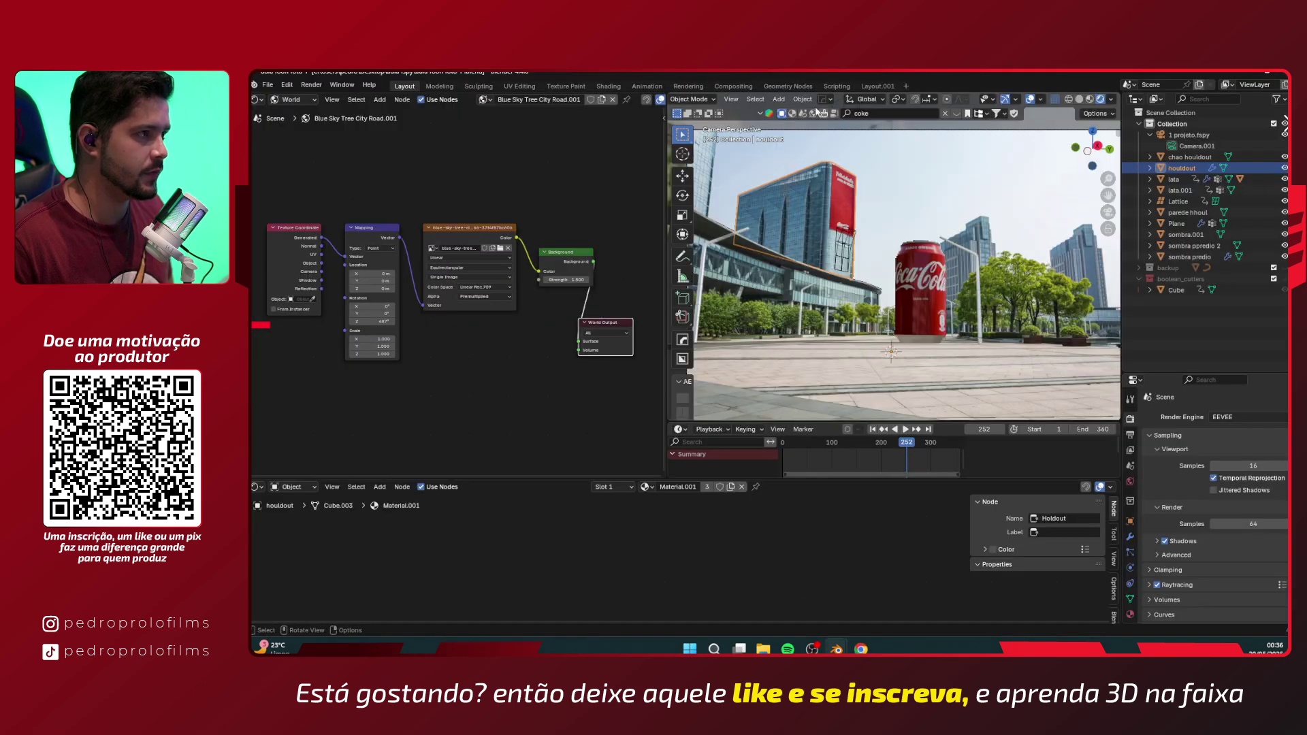
- Enable Use Nodes in the compositor and space the Render Layers and Composite nodes apart
click(730, 87)
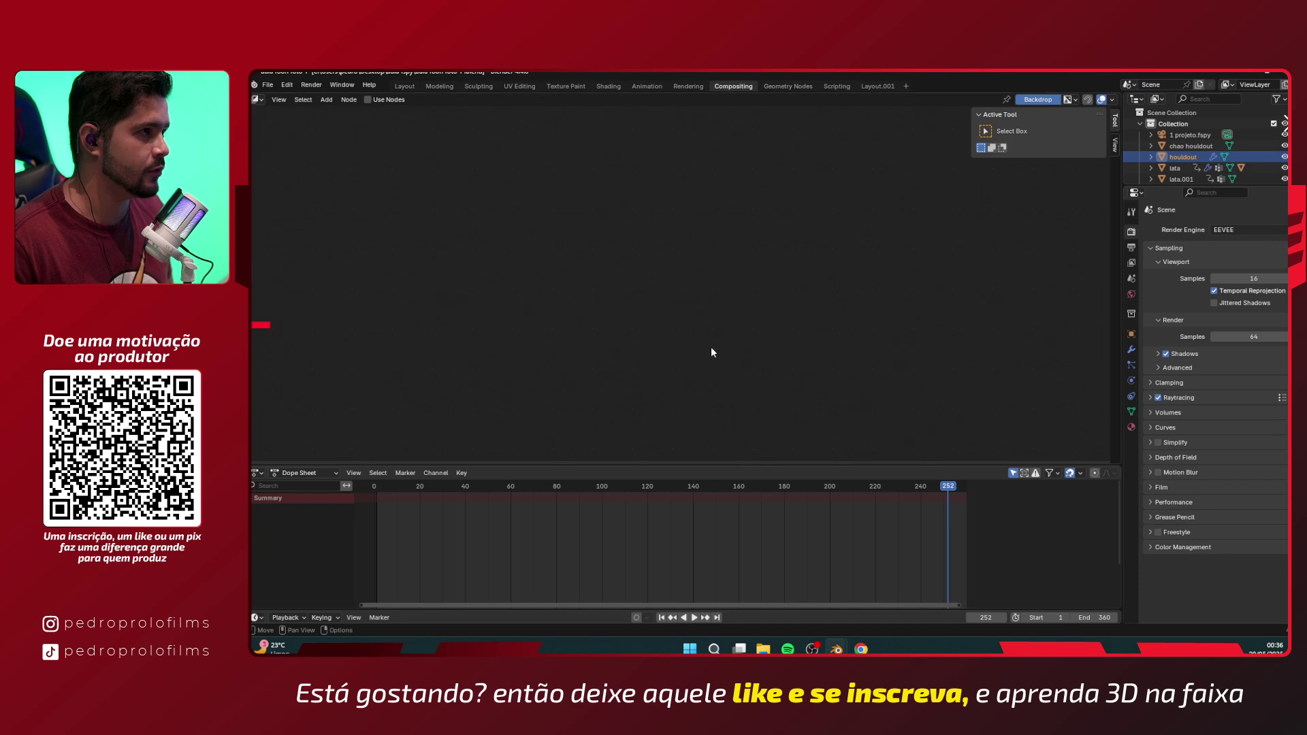
click(368, 100)
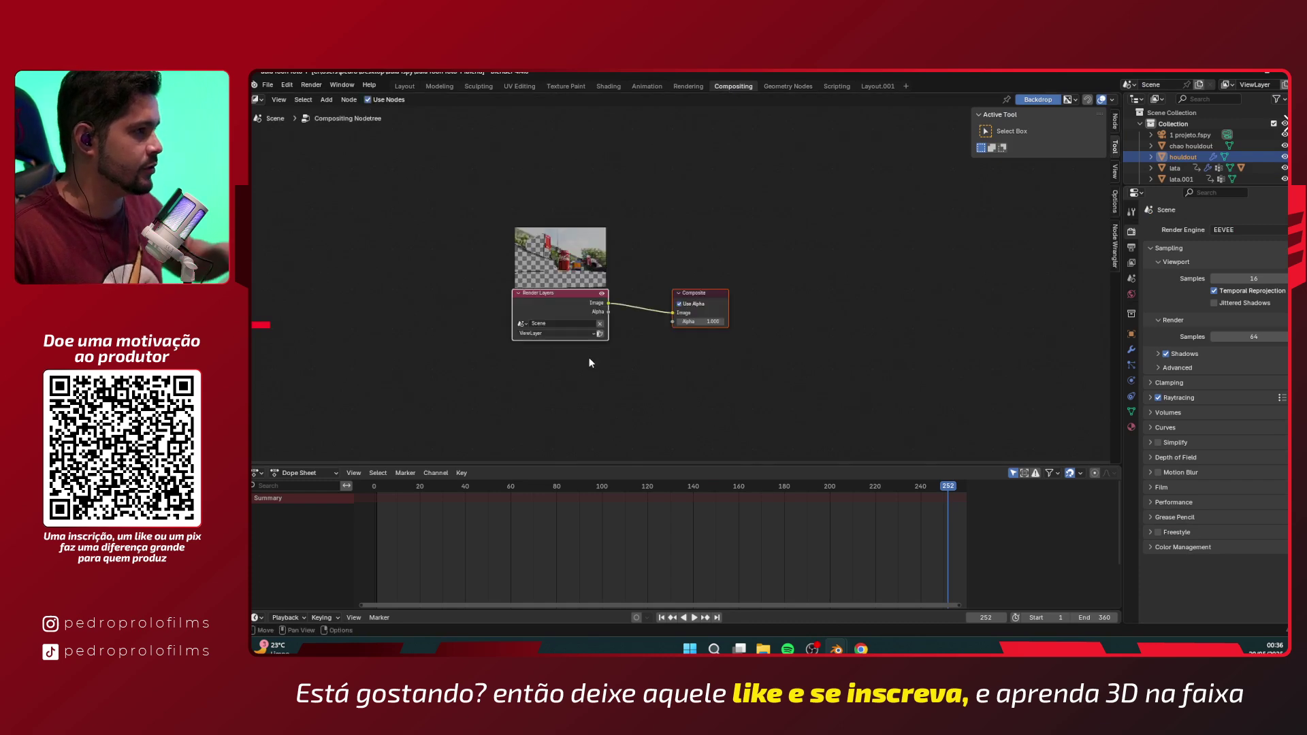
scroll(558, 282, up, 7)
scroll(683, 299, down, 5)
drag(689, 297, 795, 286)
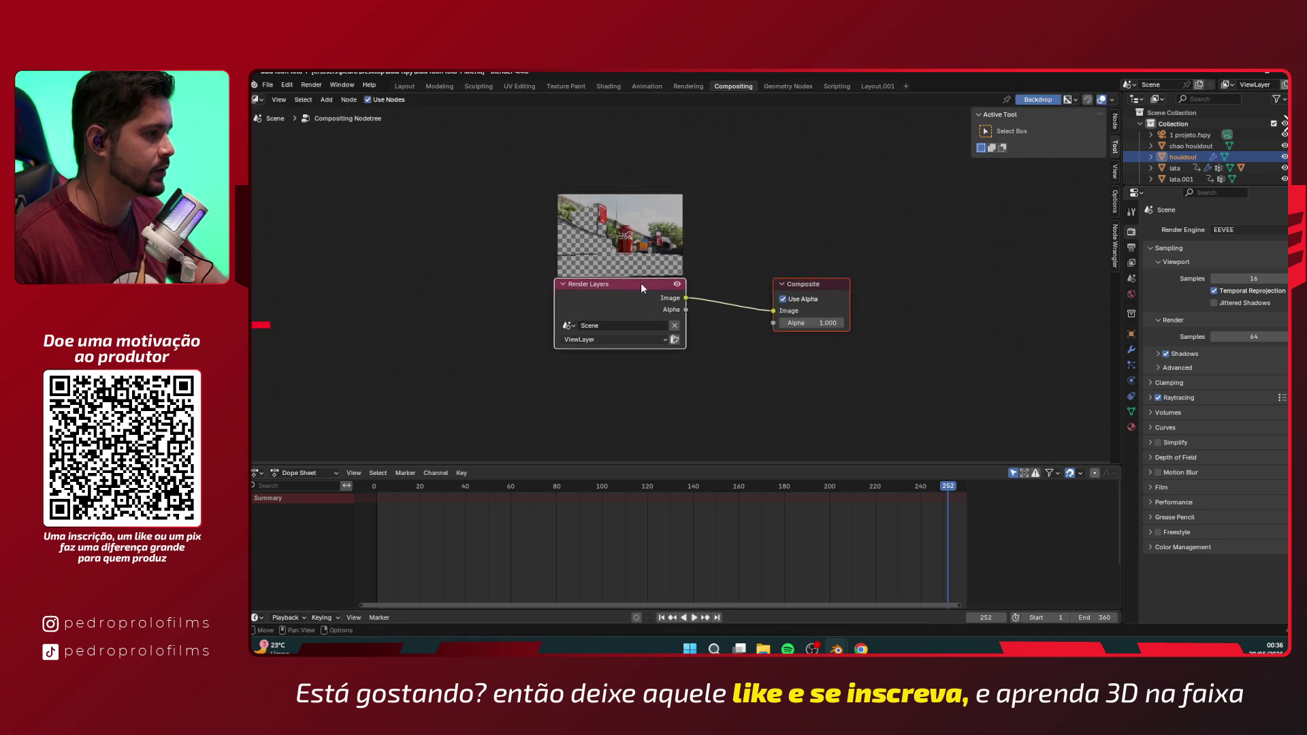
drag(625, 288, 374, 266)
click(656, 233)
drag(568, 263, 786, 285)
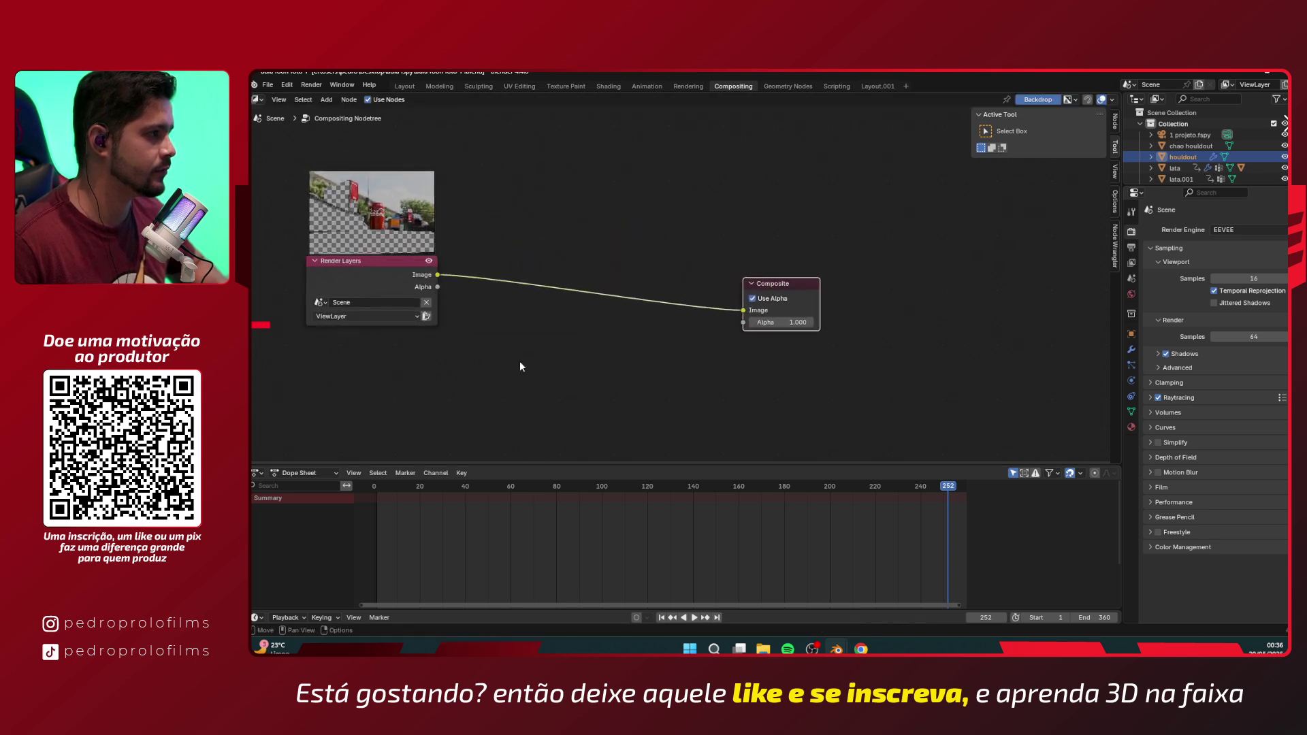
- Add an Image node below the Render Layers node and load the 1 projeto.fspy photo into it
key(a)
click(439, 384)
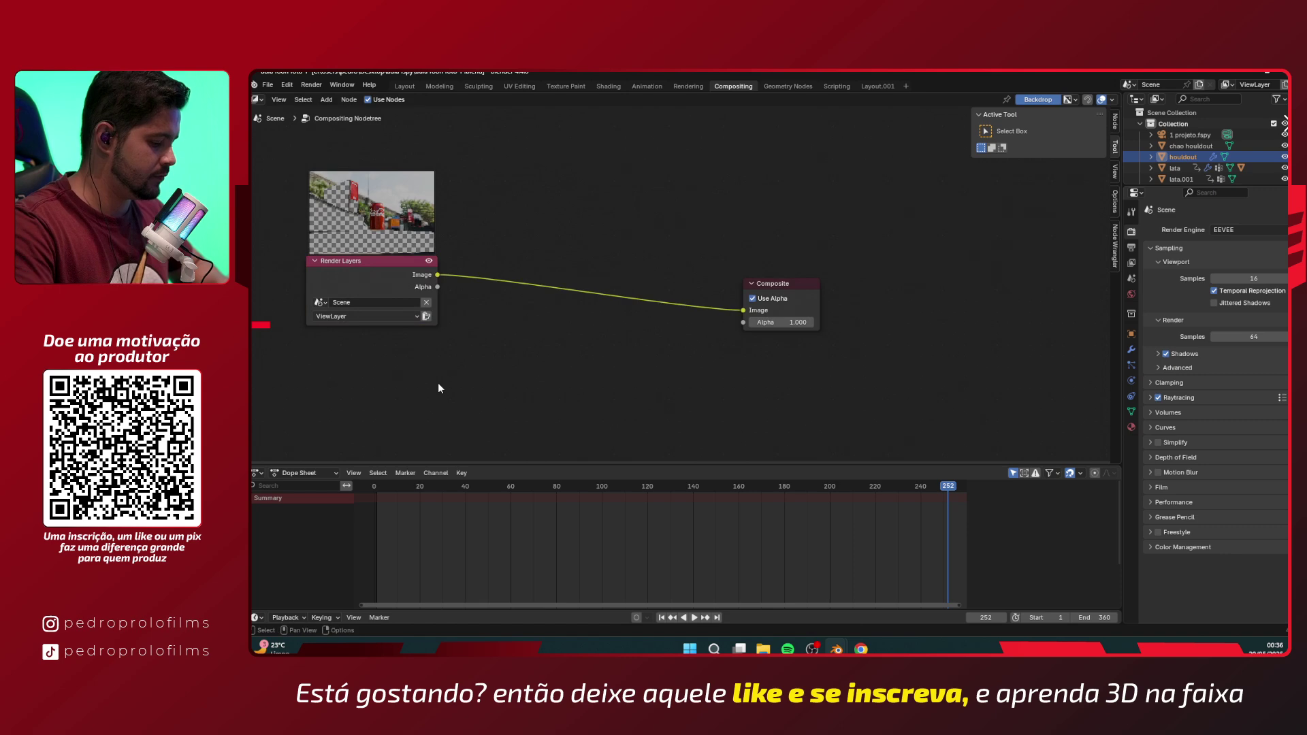
key(shift+a)
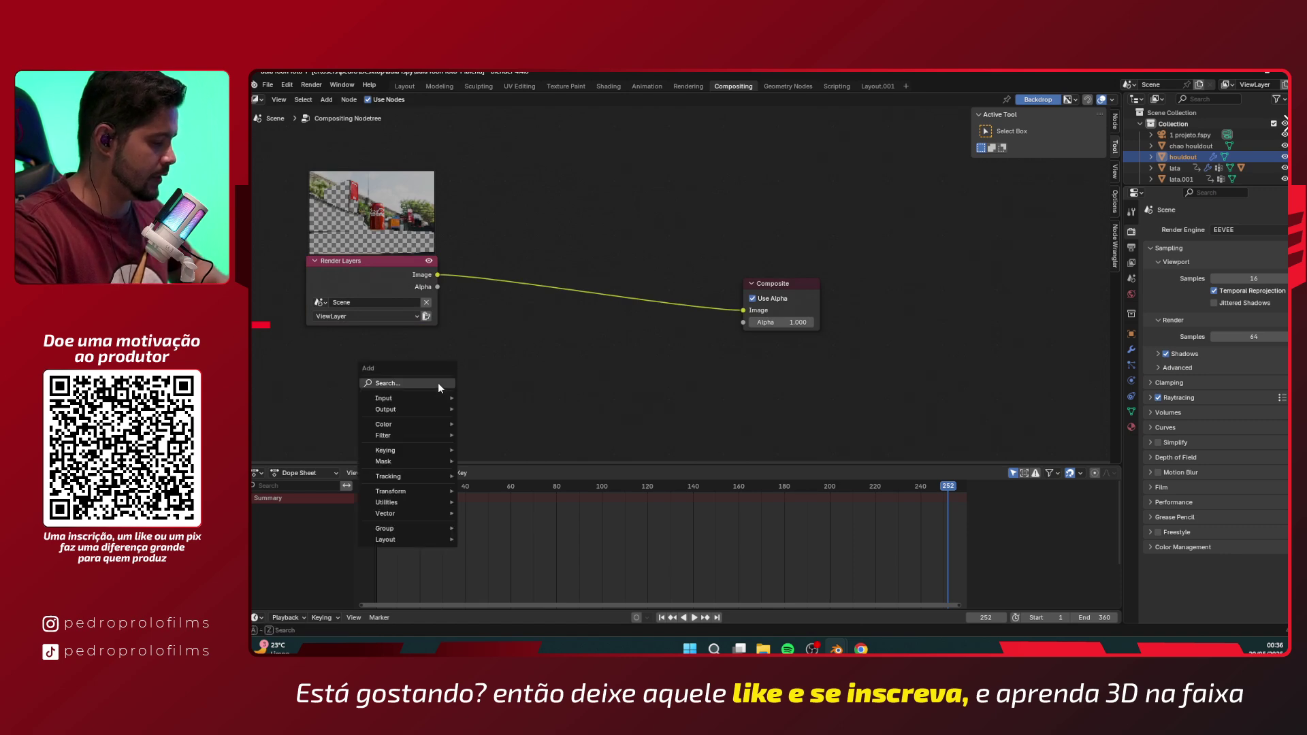
text(image)
key(Return)
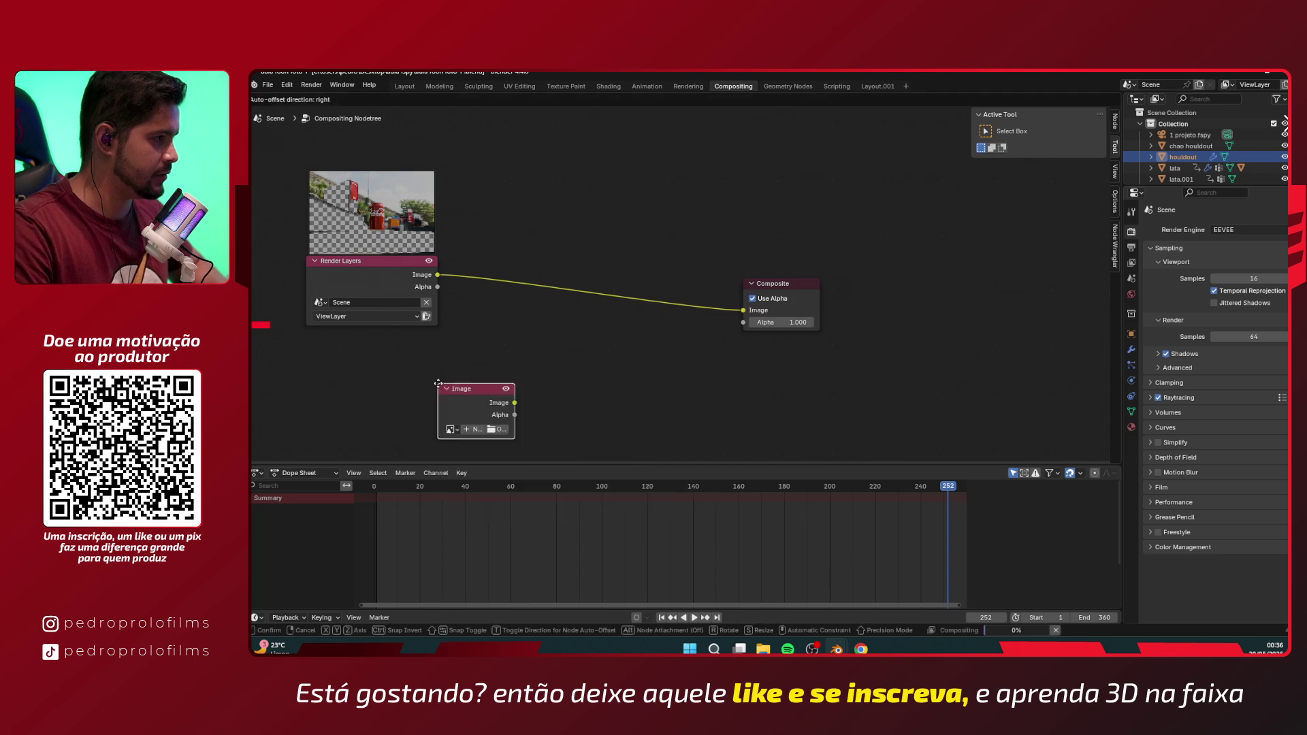
click(352, 343)
click(363, 388)
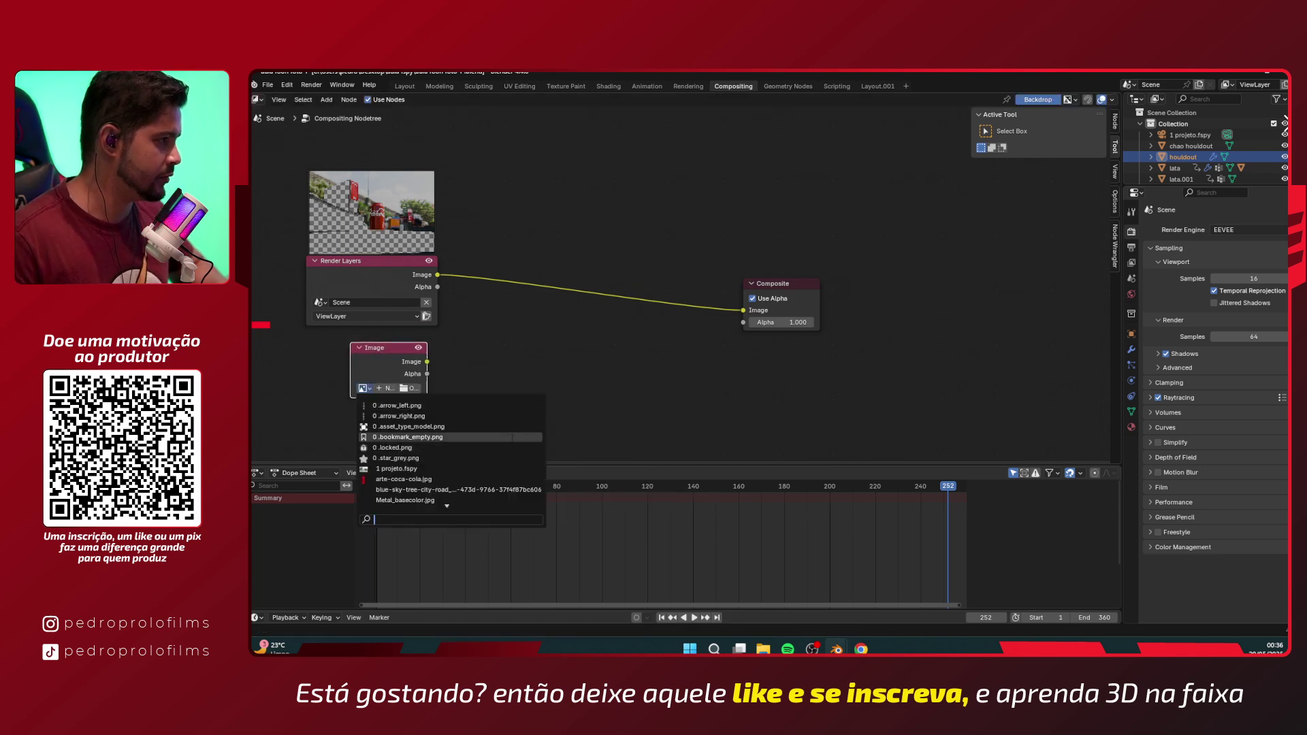
scroll(471, 443, down, 5)
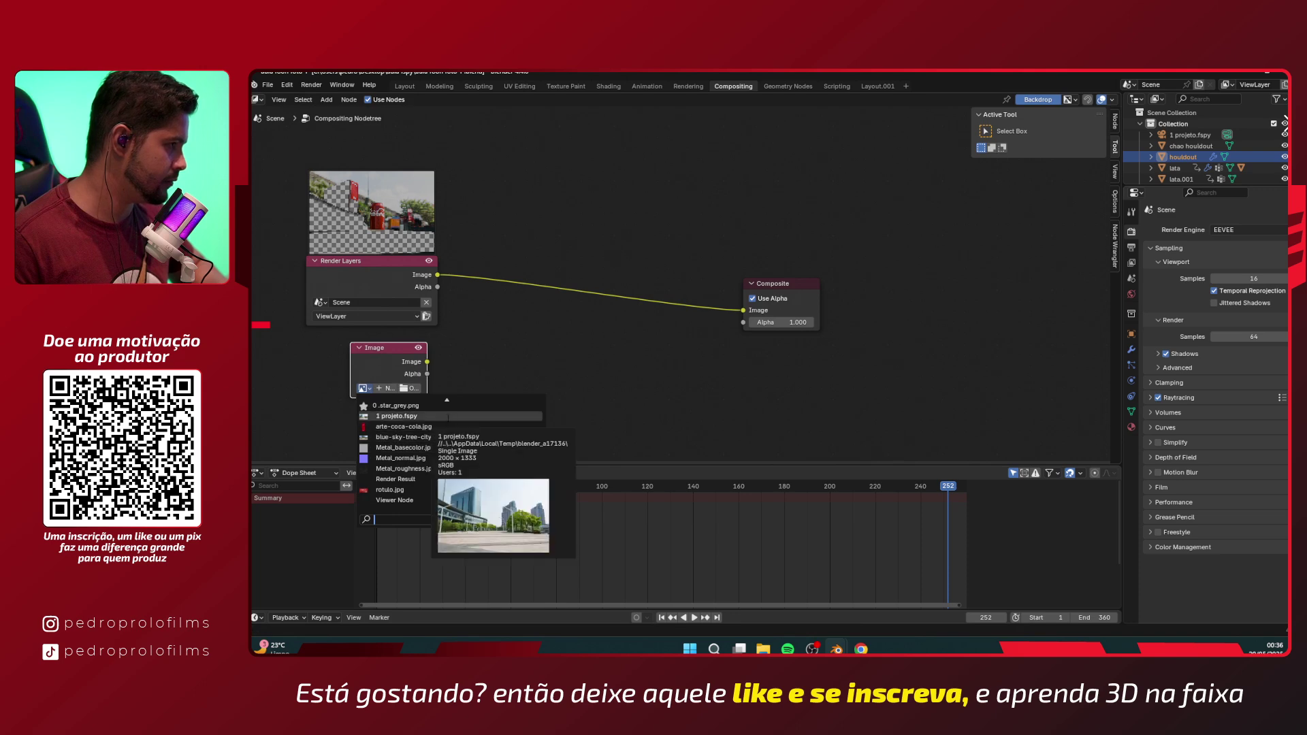
click(448, 416)
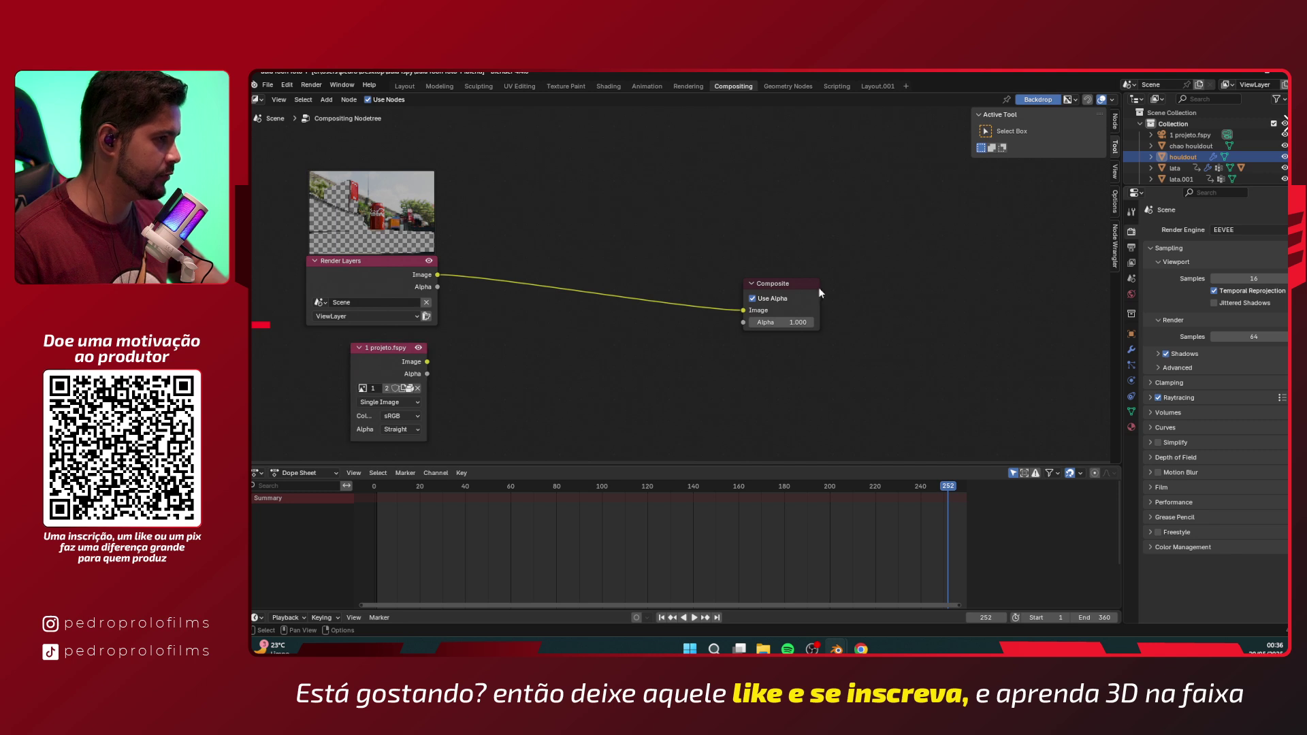
- Move the Composite node up slightly and add a Viewer node above it
mouse_move(783, 294)
mouse_down()
mouse_move(813, 272)
mouse_move(792, 308)
mouse_move(788, 279)
mouse_up()
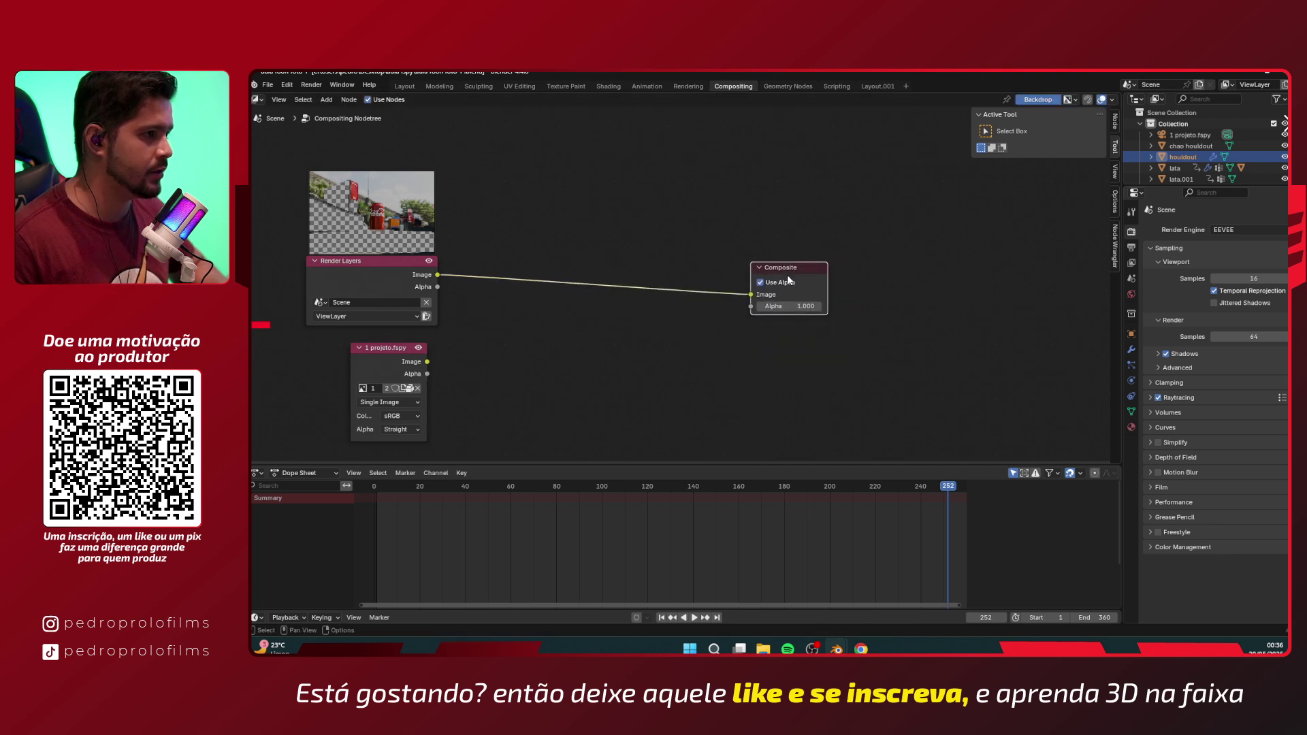
click(695, 237)
key(shift+a)
text(v)
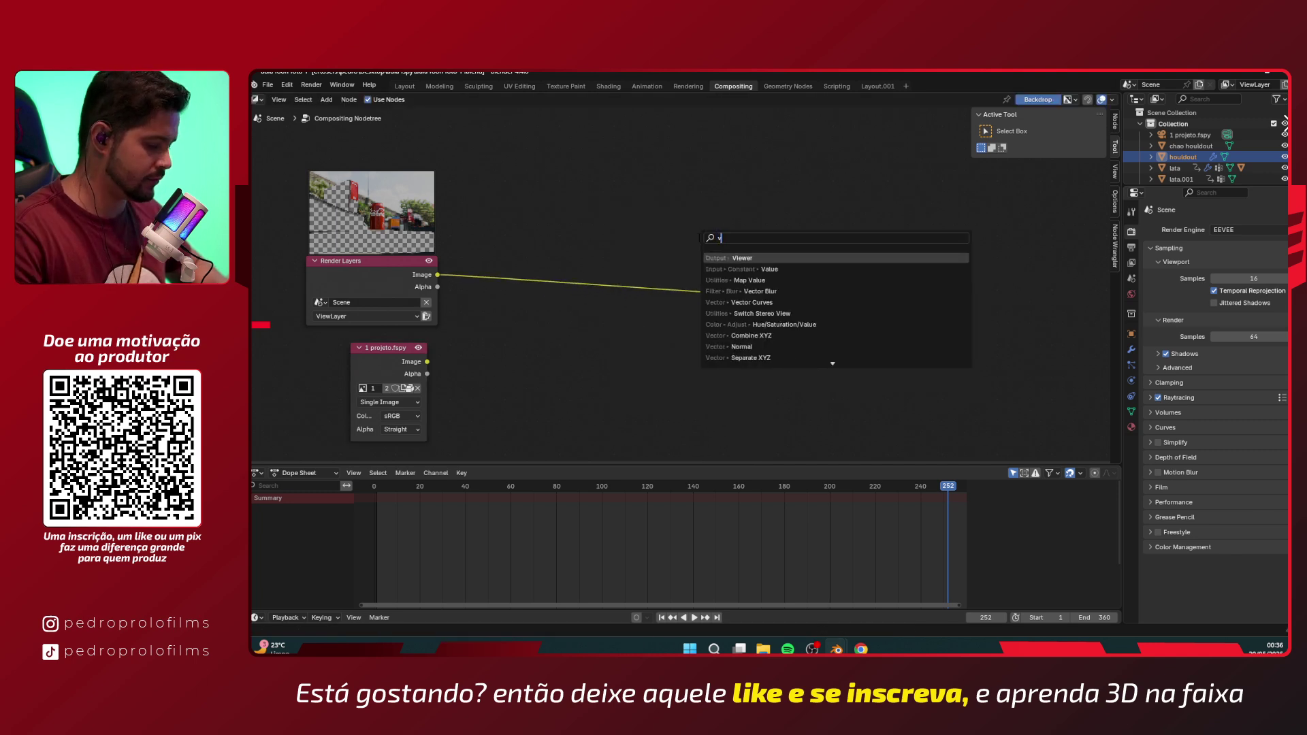
text(iew)
key(Return)
click(729, 231)
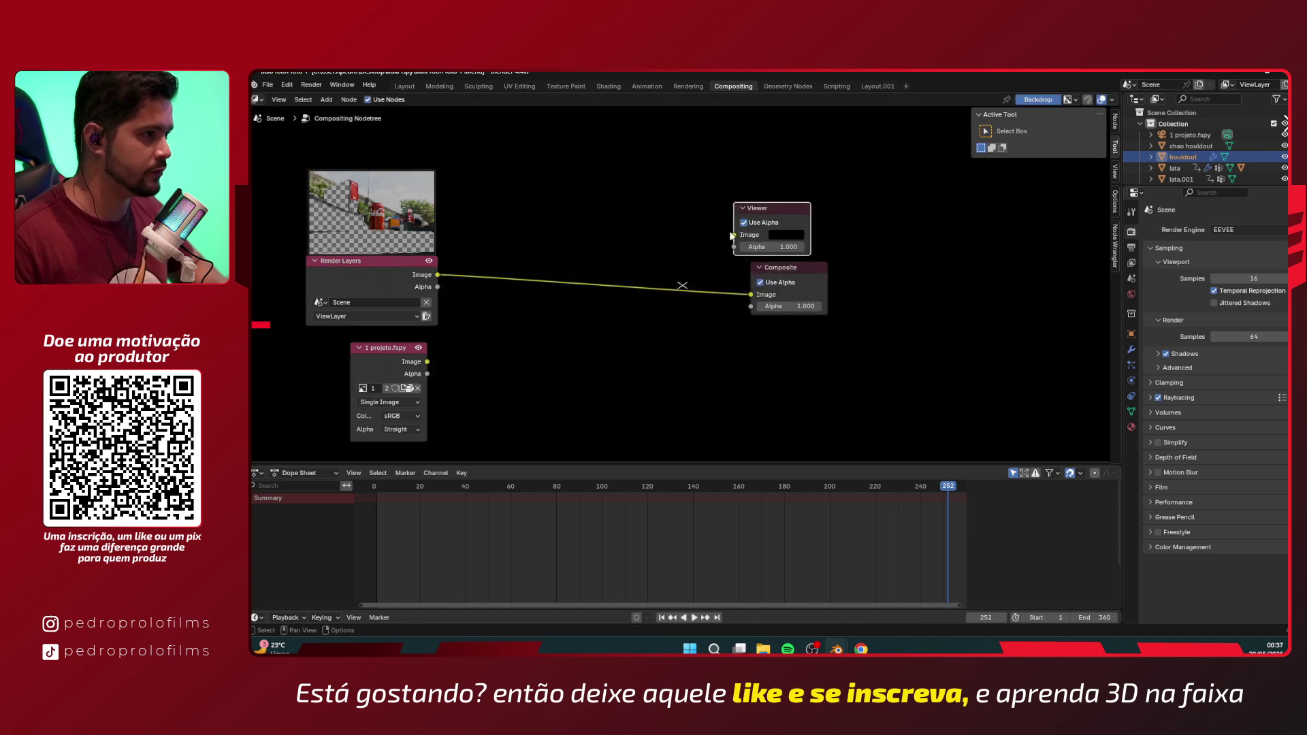
- Link the Render Layers image to the Viewer node and shrink the backdrop to fit the node editor
click(583, 279)
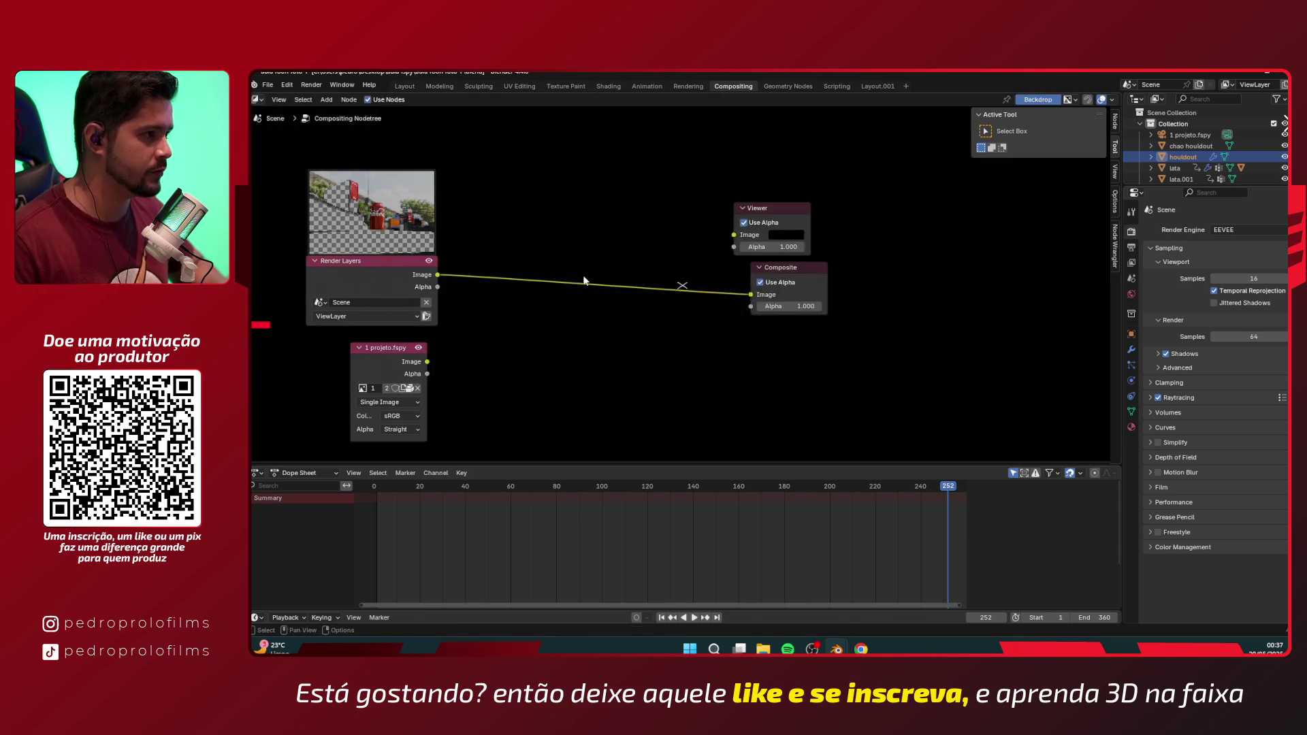
ctrl+shift+click(435, 270)
scroll(677, 359, down, 2)
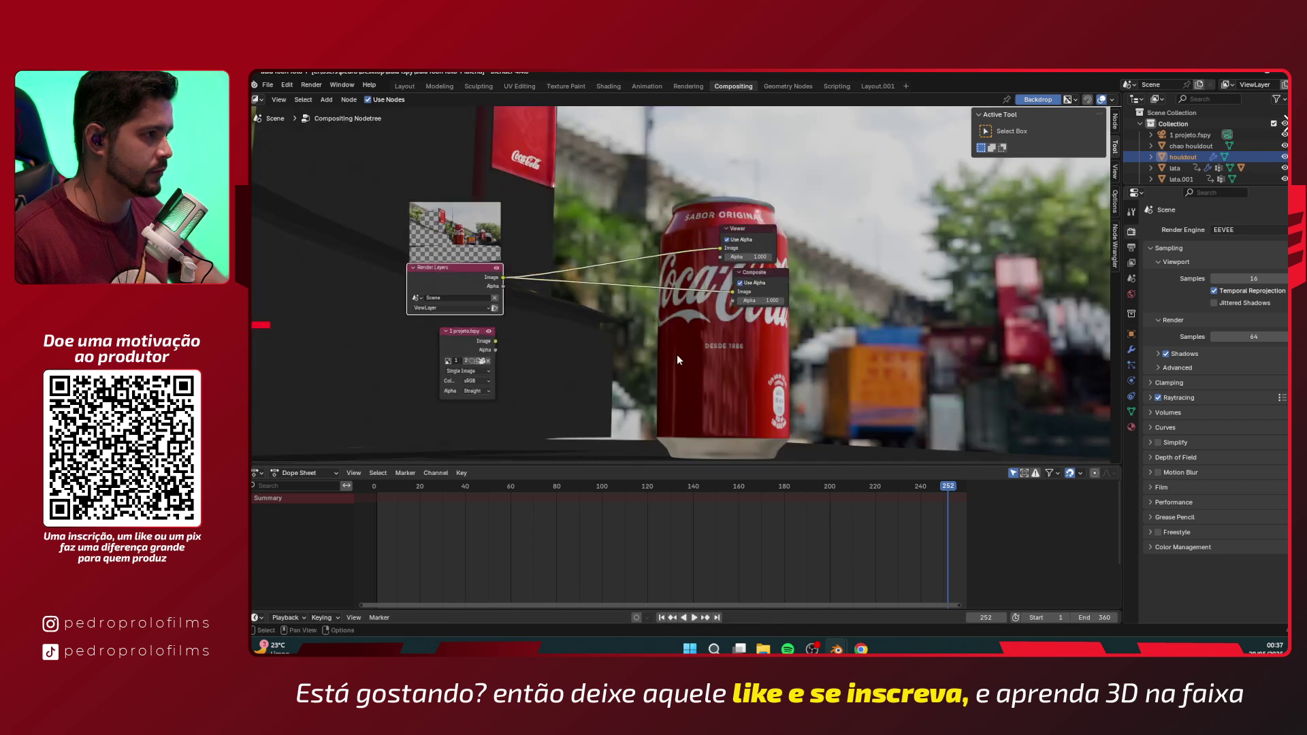
scroll(678, 358, up, 2)
key(v)
key(v)
key(v)
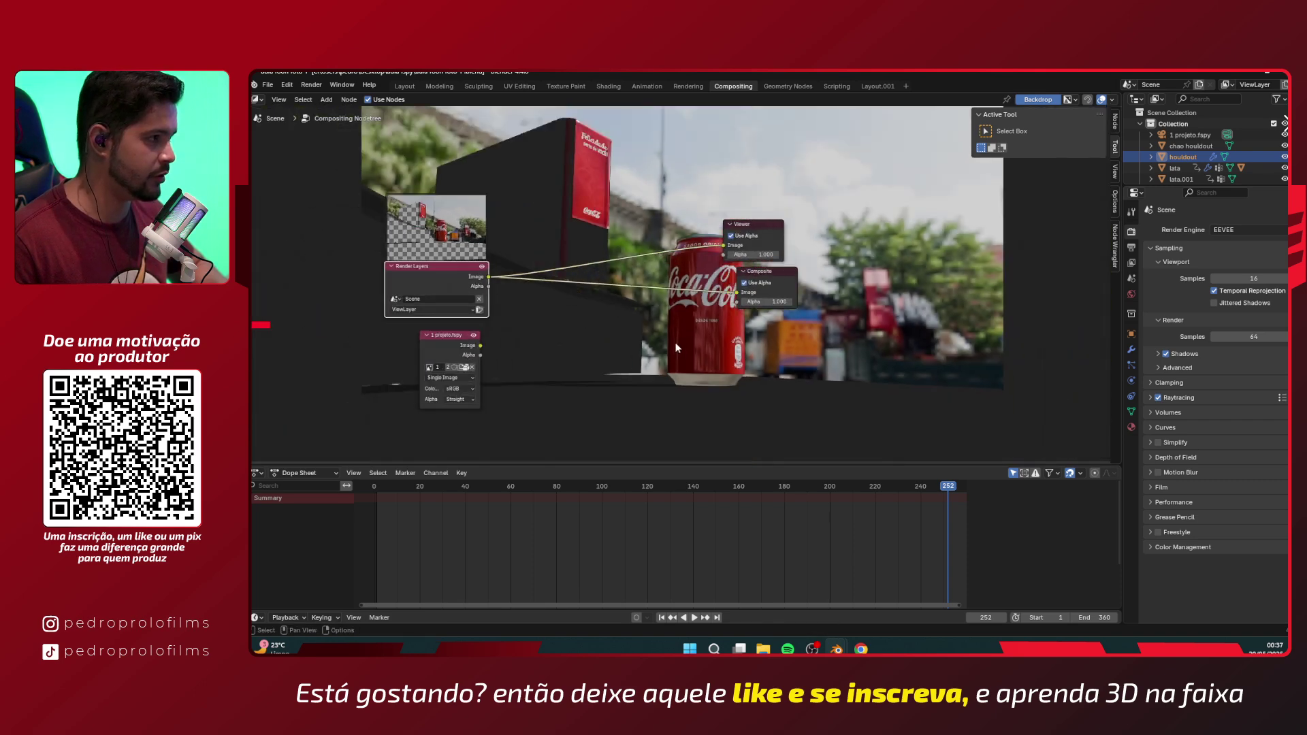
key(v)
scroll(722, 327, up, 1)
scroll(816, 286, down, 1)
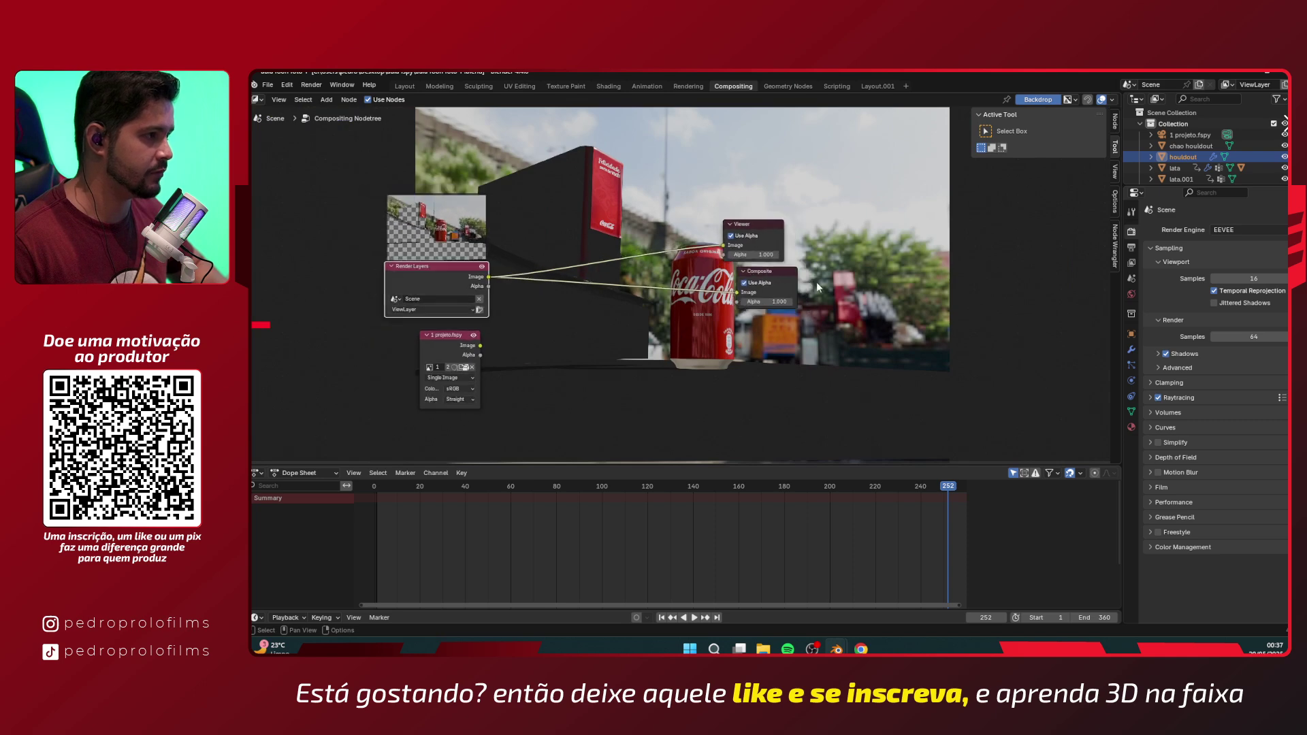
- Spread the nodes apart, with Viewer and Composite on one side and Render Layers and the photo node on the other
drag(778, 276, 871, 294)
drag(765, 224, 872, 223)
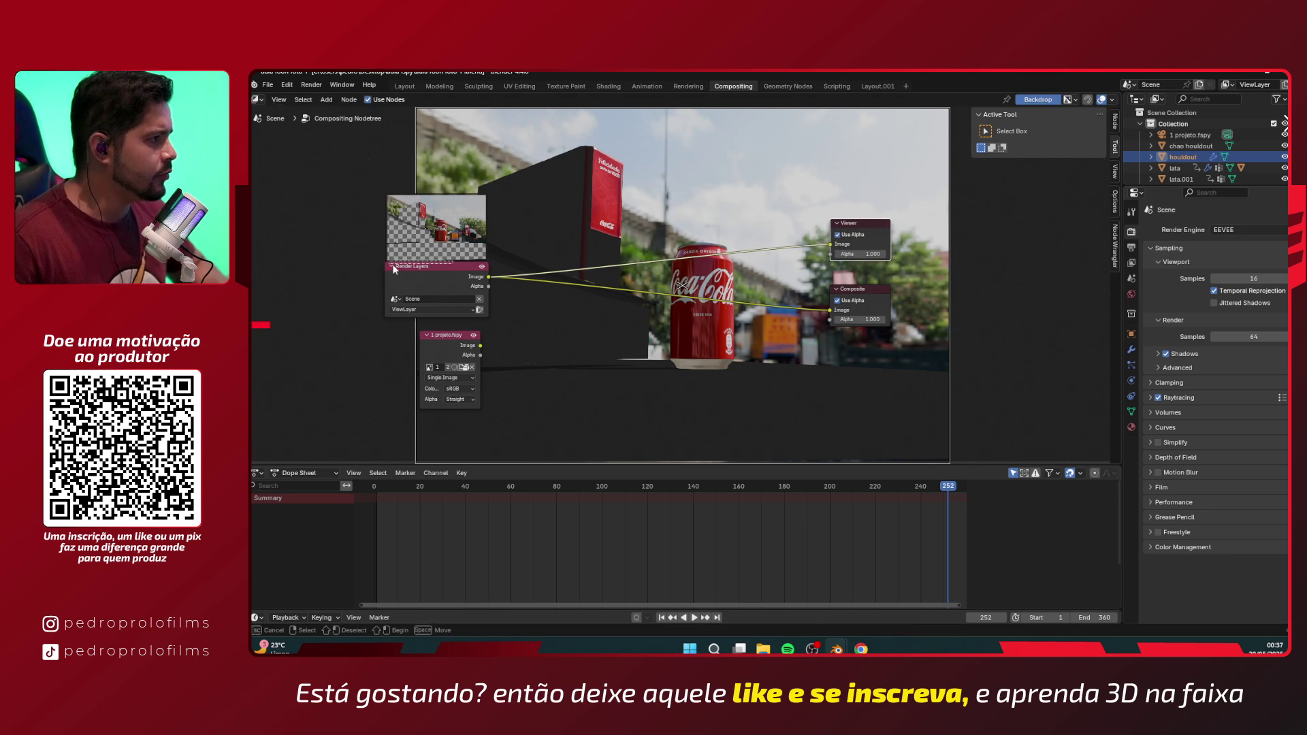
drag(454, 265, 372, 265)
drag(480, 352, 392, 351)
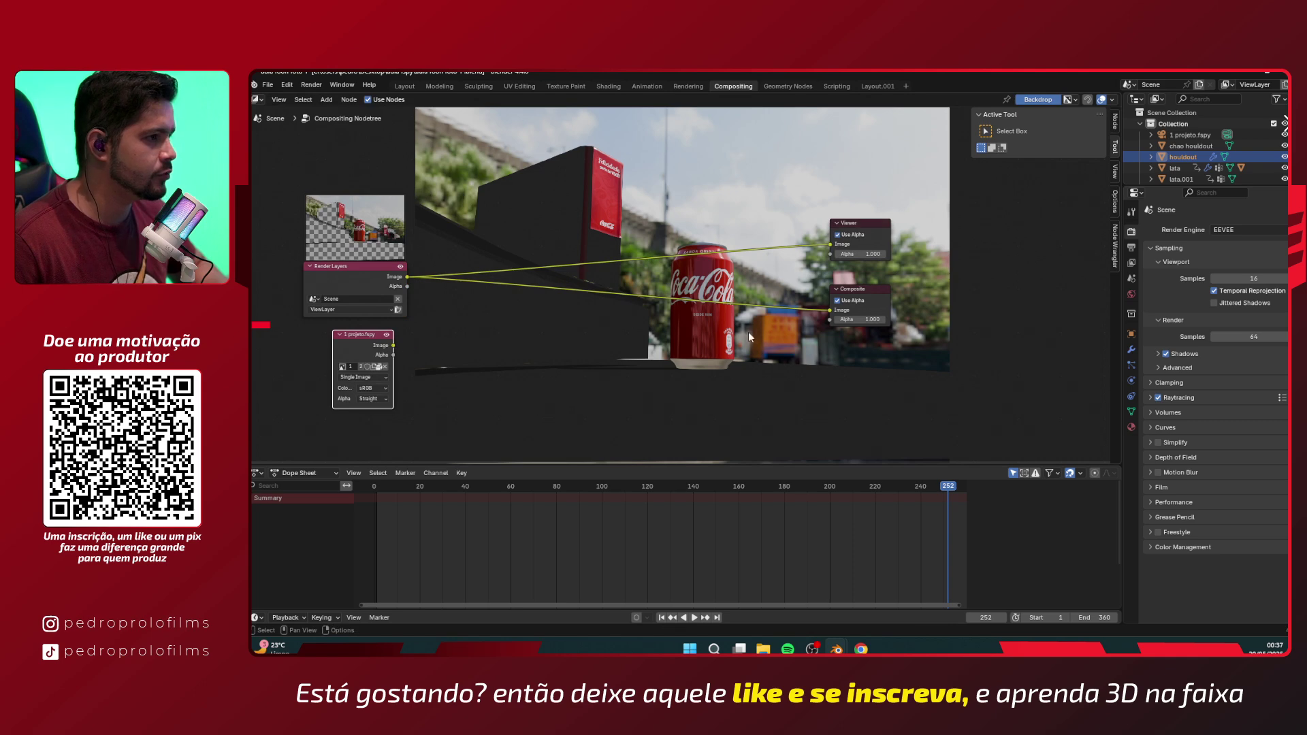
- Add a Z Combine node between the input nodes and the output nodes
key(shift+a)
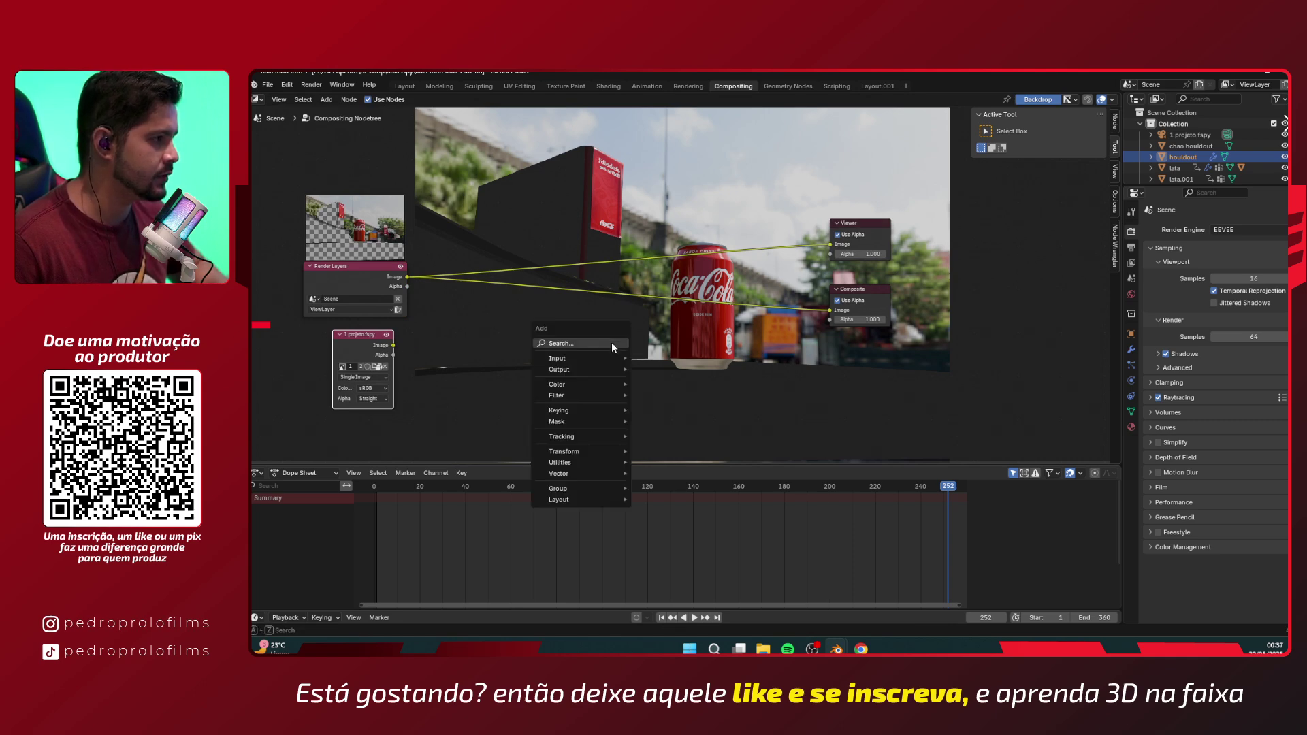
click(611, 342)
text(mix)
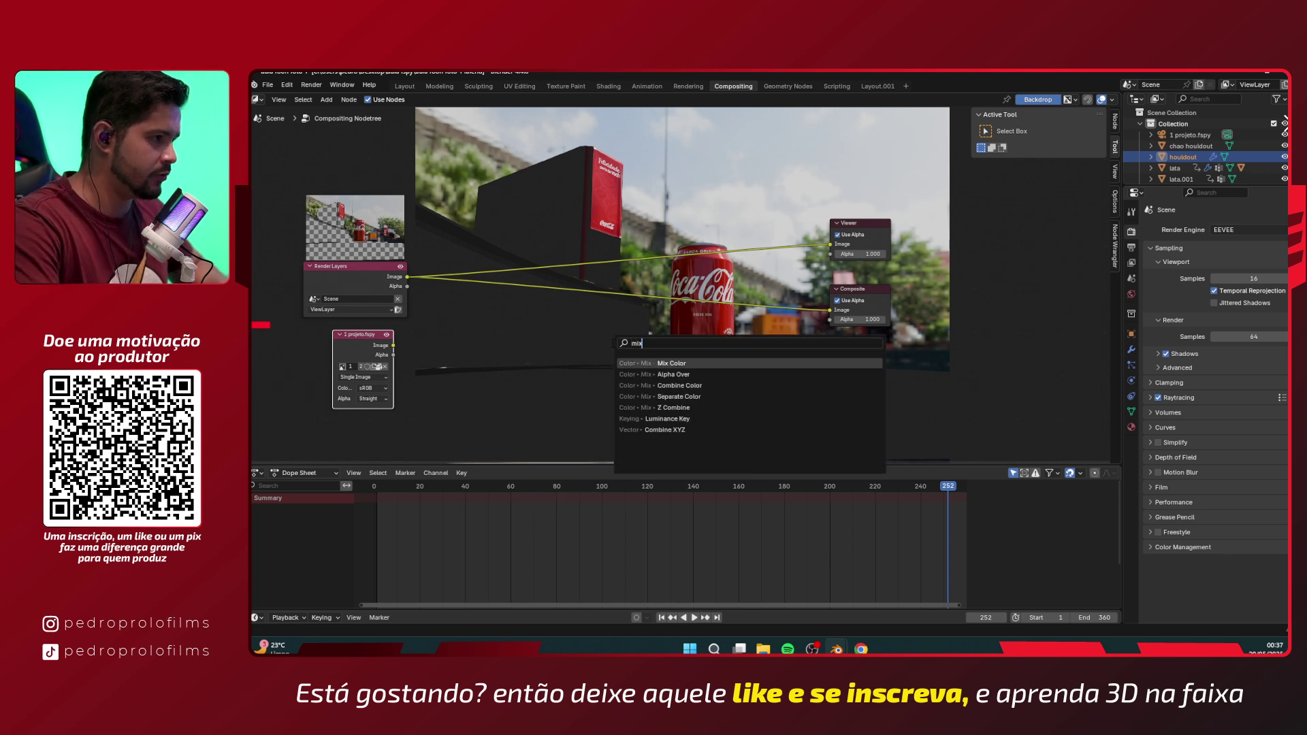
key(Down)
key(Down)
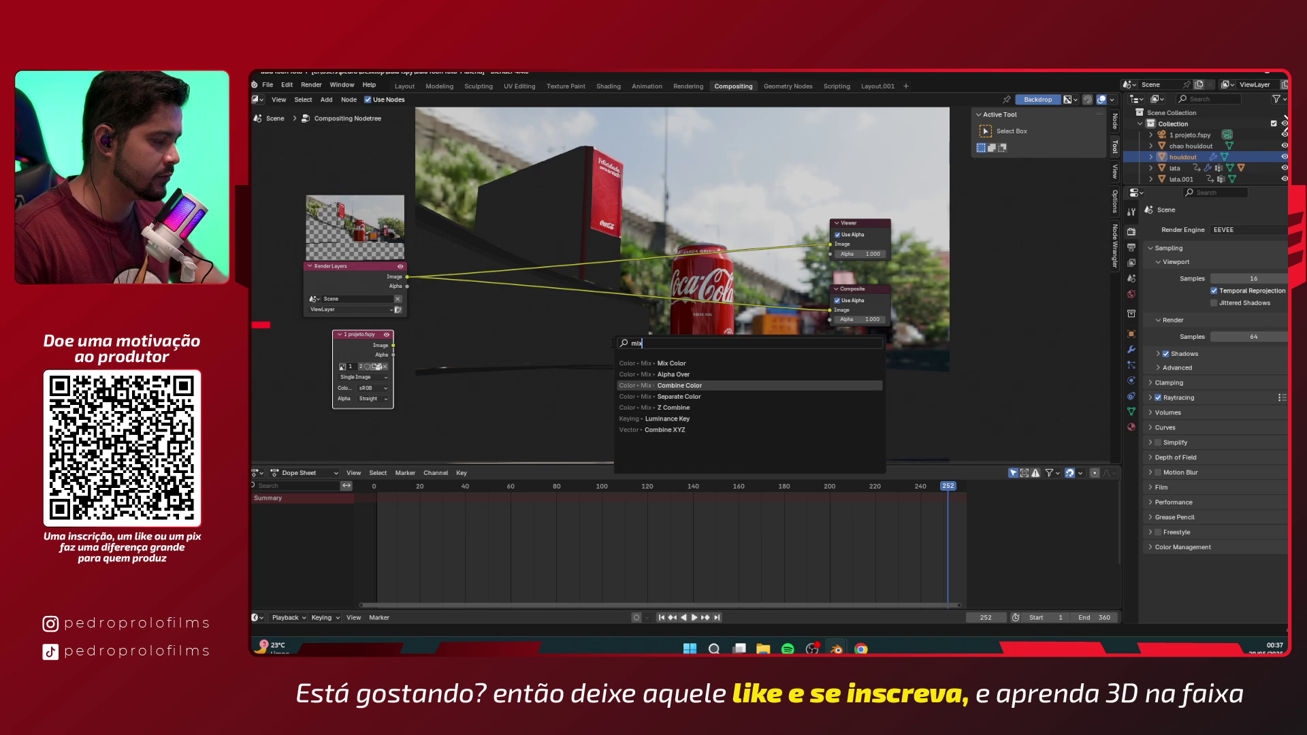
key(Down)
key(Down)
key(Return)
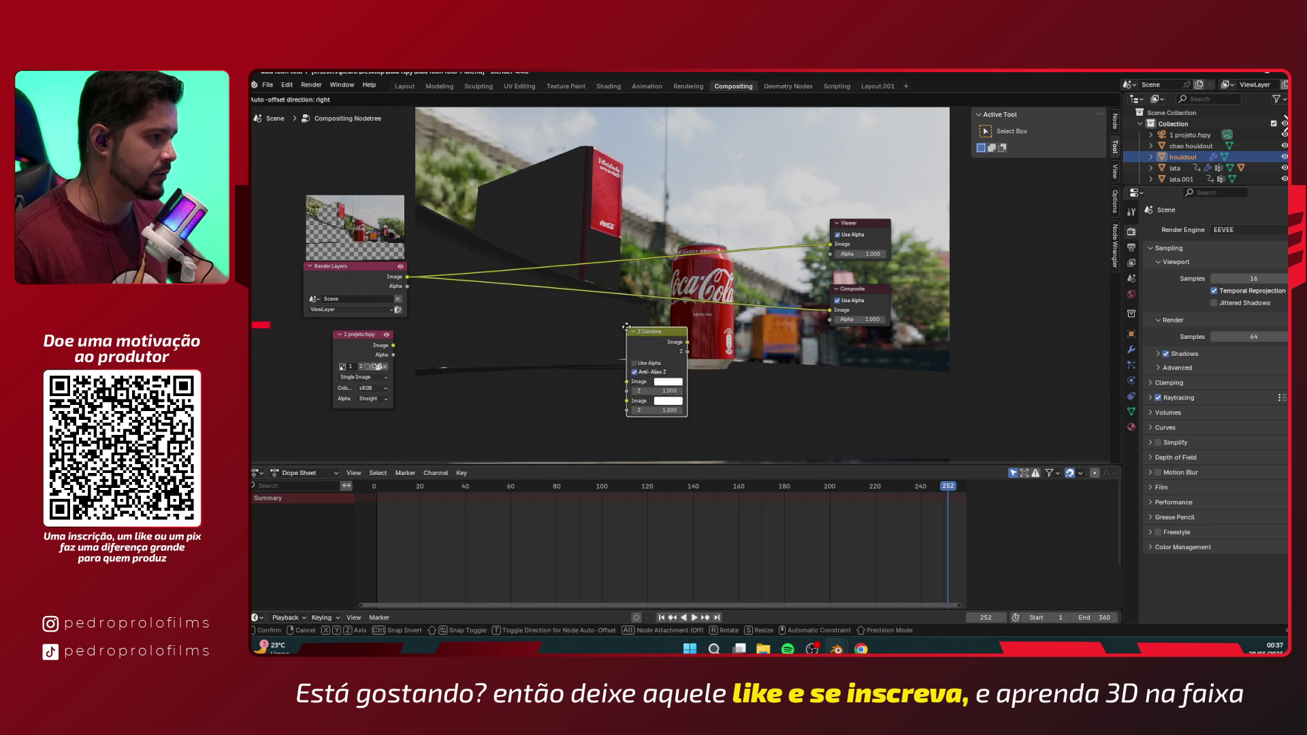
click(626, 327)
- Link the render and the photo into the Z Combine node's image inputs and its image output to Composite and Viewer
drag(392, 345, 626, 401)
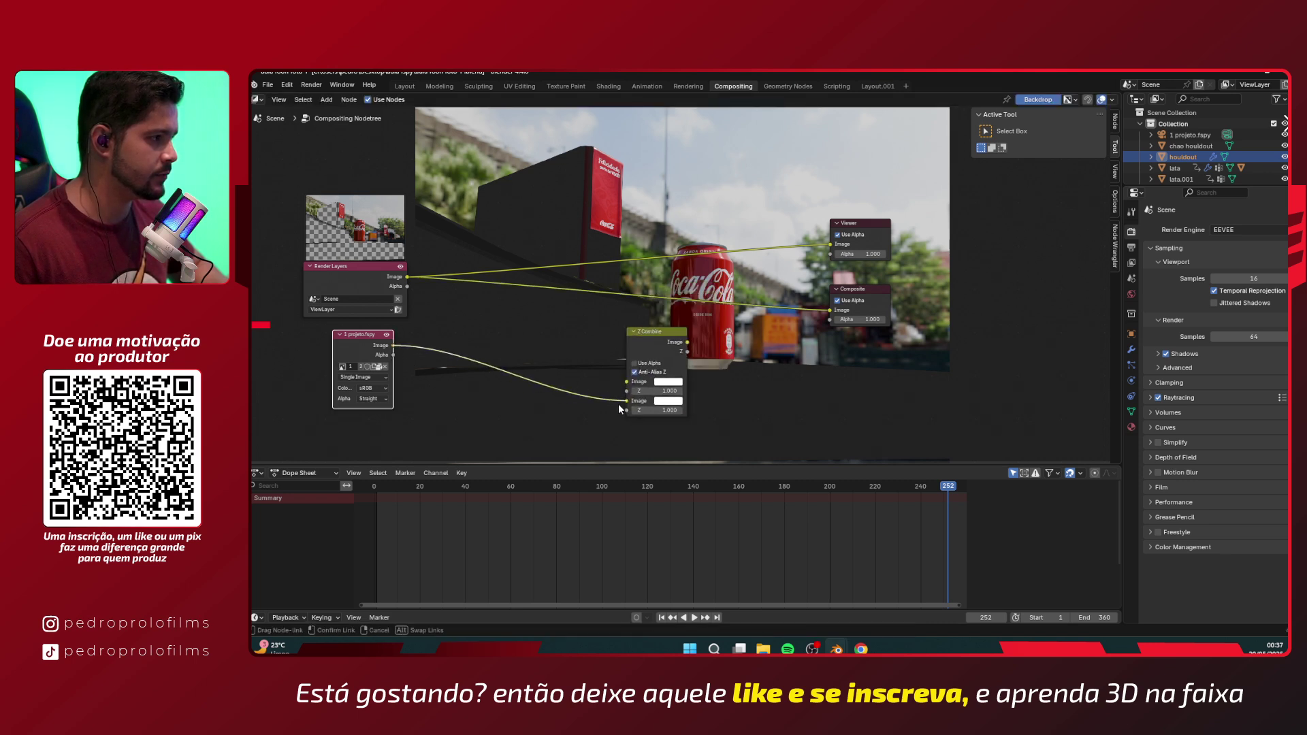
drag(407, 278, 627, 381)
drag(688, 342, 830, 310)
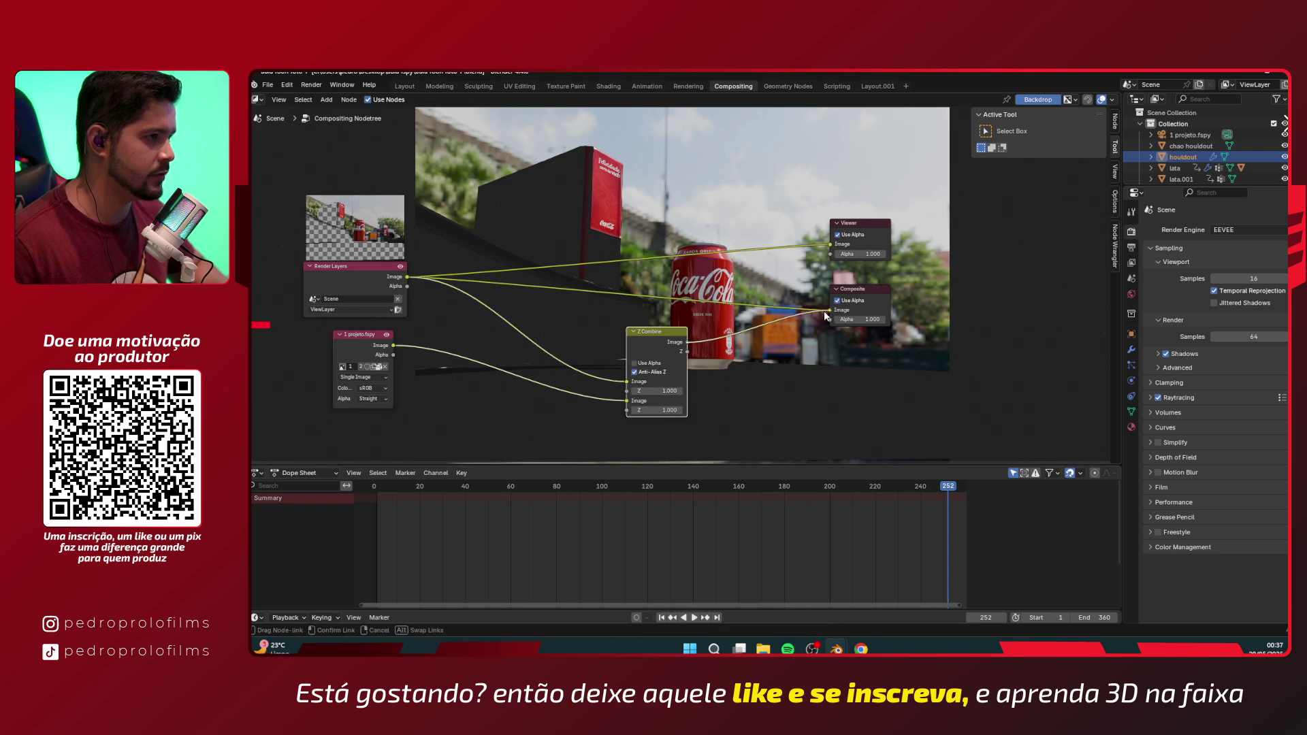
drag(687, 341, 825, 249)
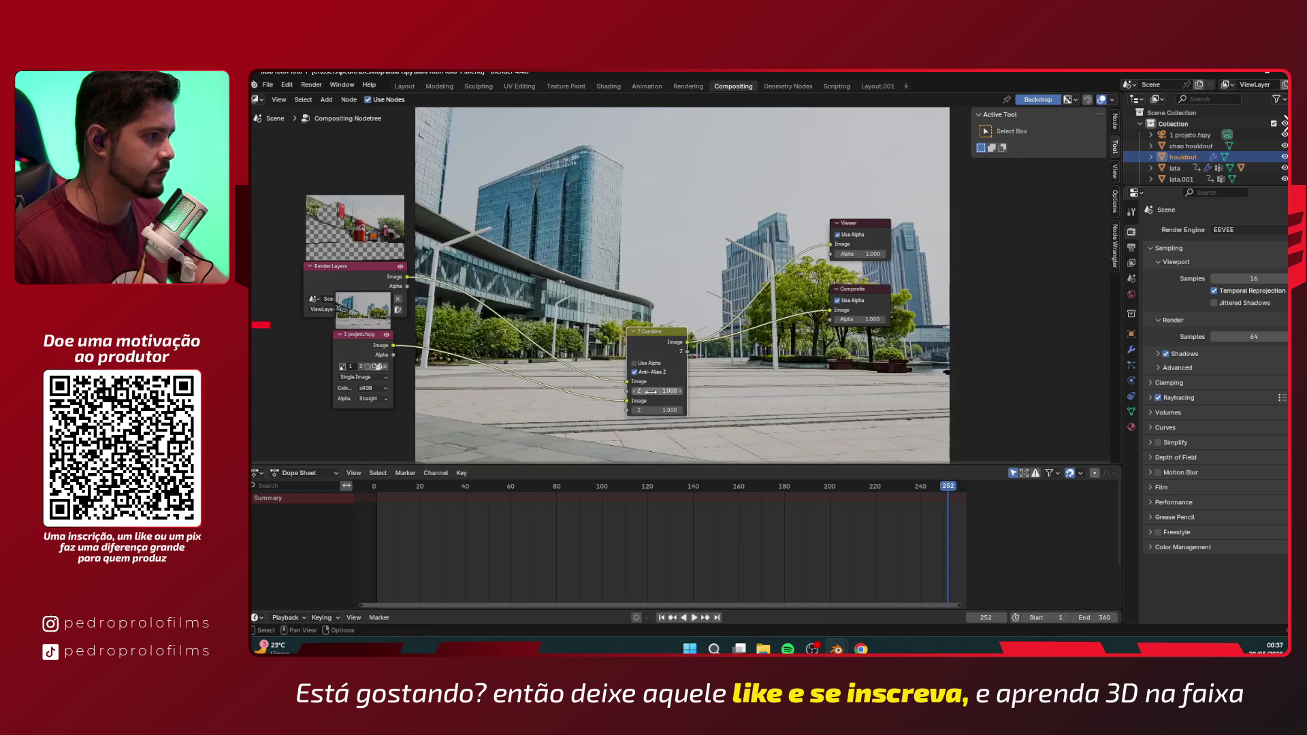
- Enable Use Alpha on Z Combine, reorder its inputs with the photo first and the render second, and move the node nearer the outputs
click(634, 364)
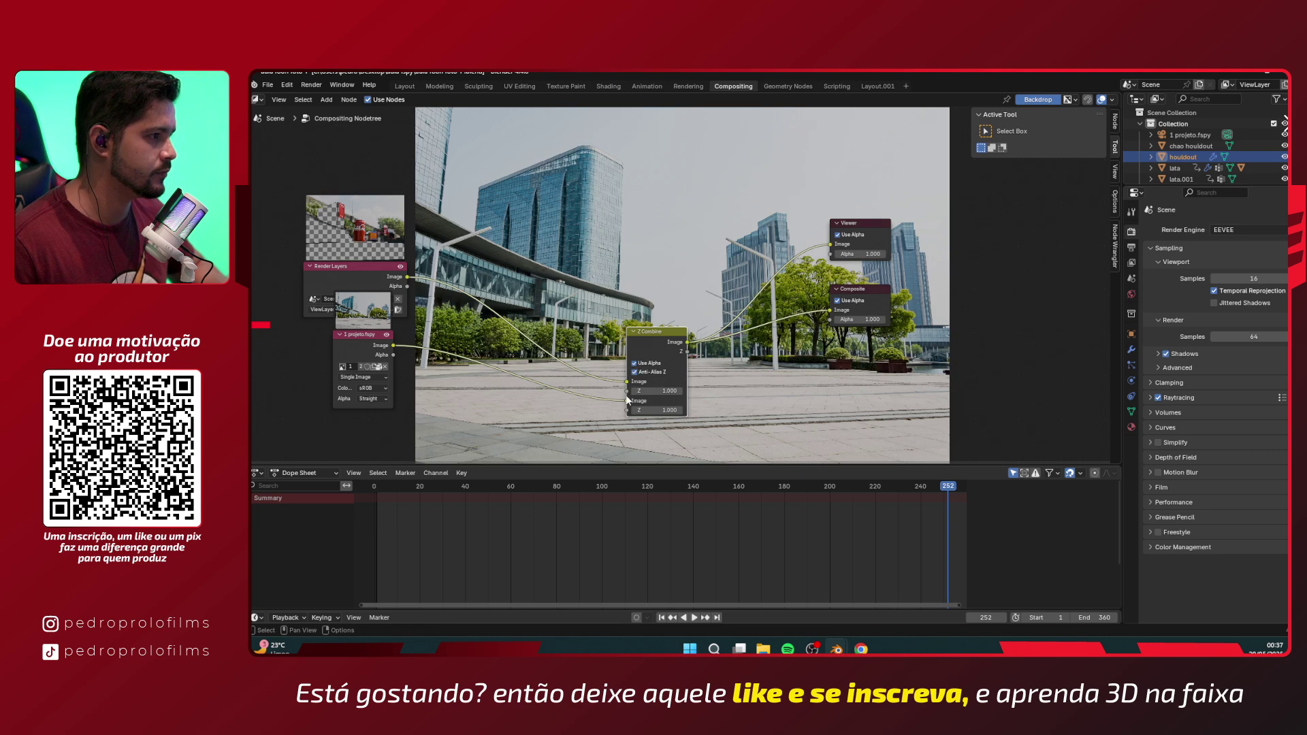
drag(628, 402, 623, 378)
drag(407, 278, 633, 404)
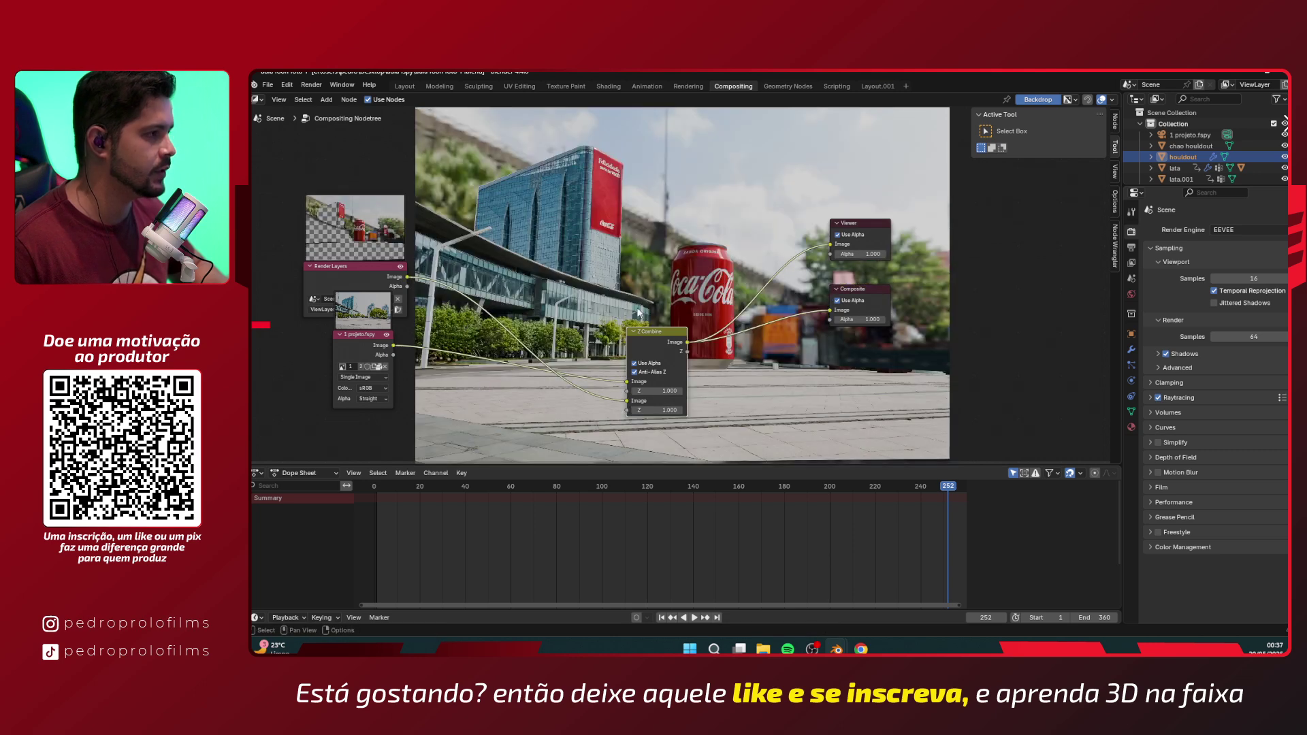
drag(625, 336, 710, 346)
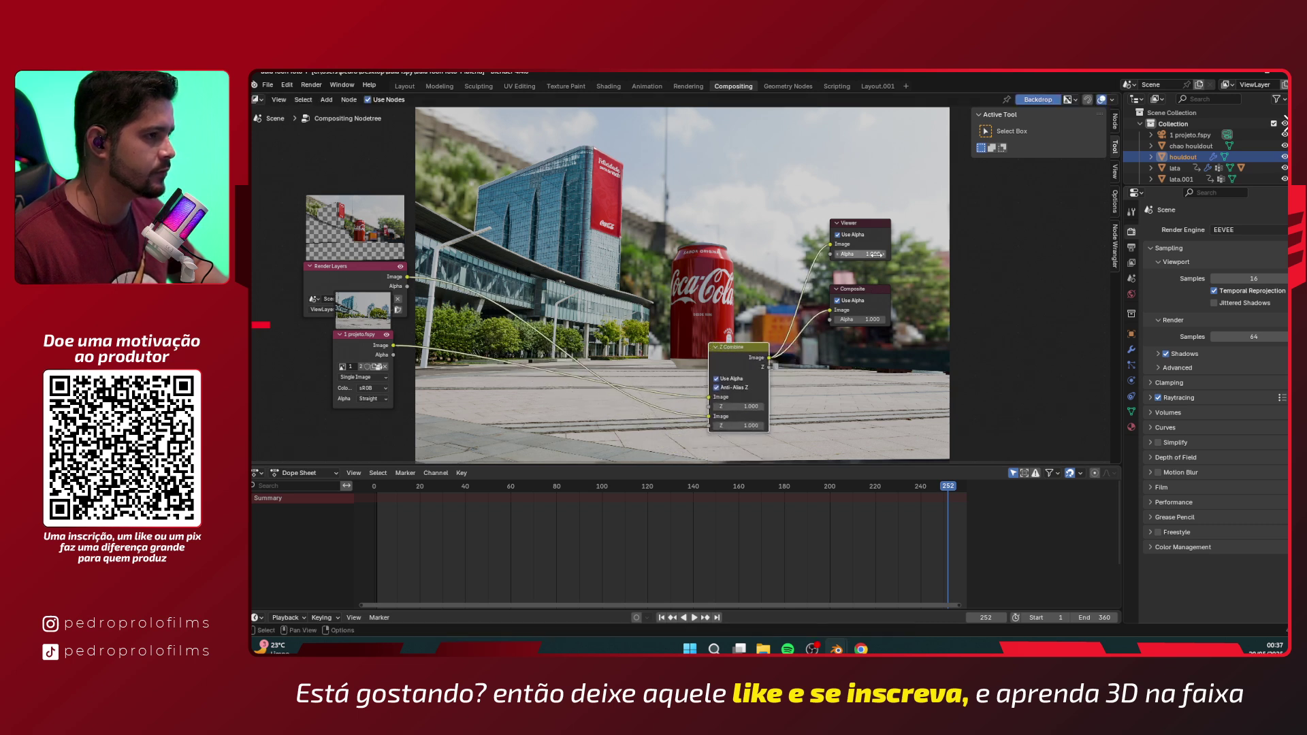
drag(875, 254, 832, 254)
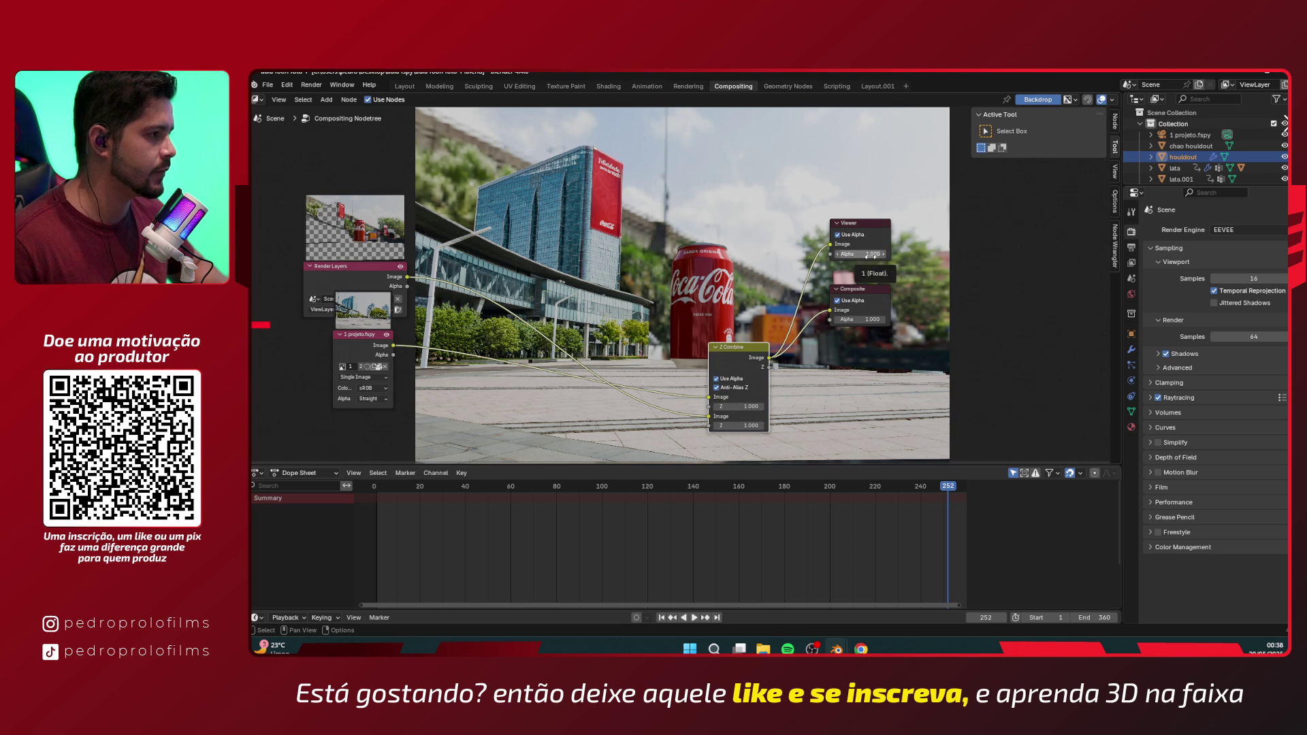
- Enlarge the scene list, inspect the composited image in the render window, and return to the compositor
drag(1186, 186, 1190, 308)
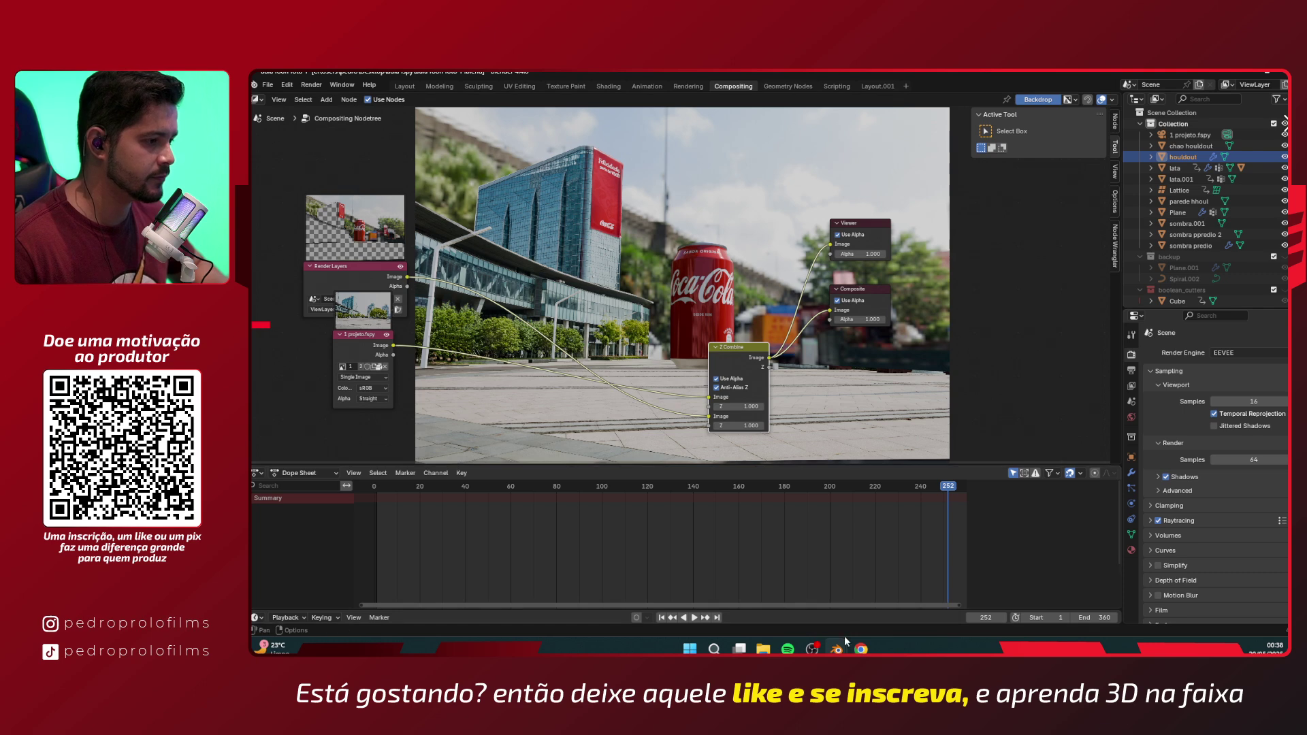
mouse_move(836, 649)
click(769, 591)
scroll(833, 482, up, 2)
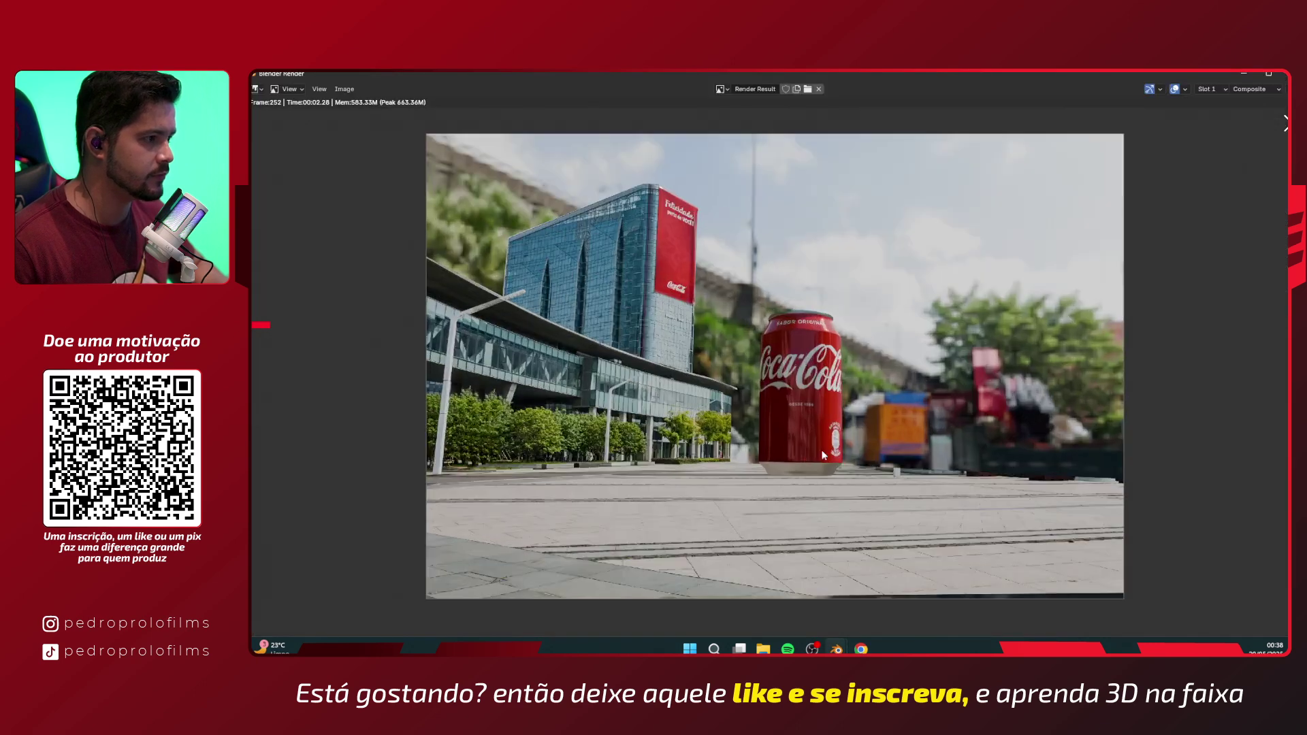
scroll(826, 508, down, 2)
scroll(746, 422, up, 1)
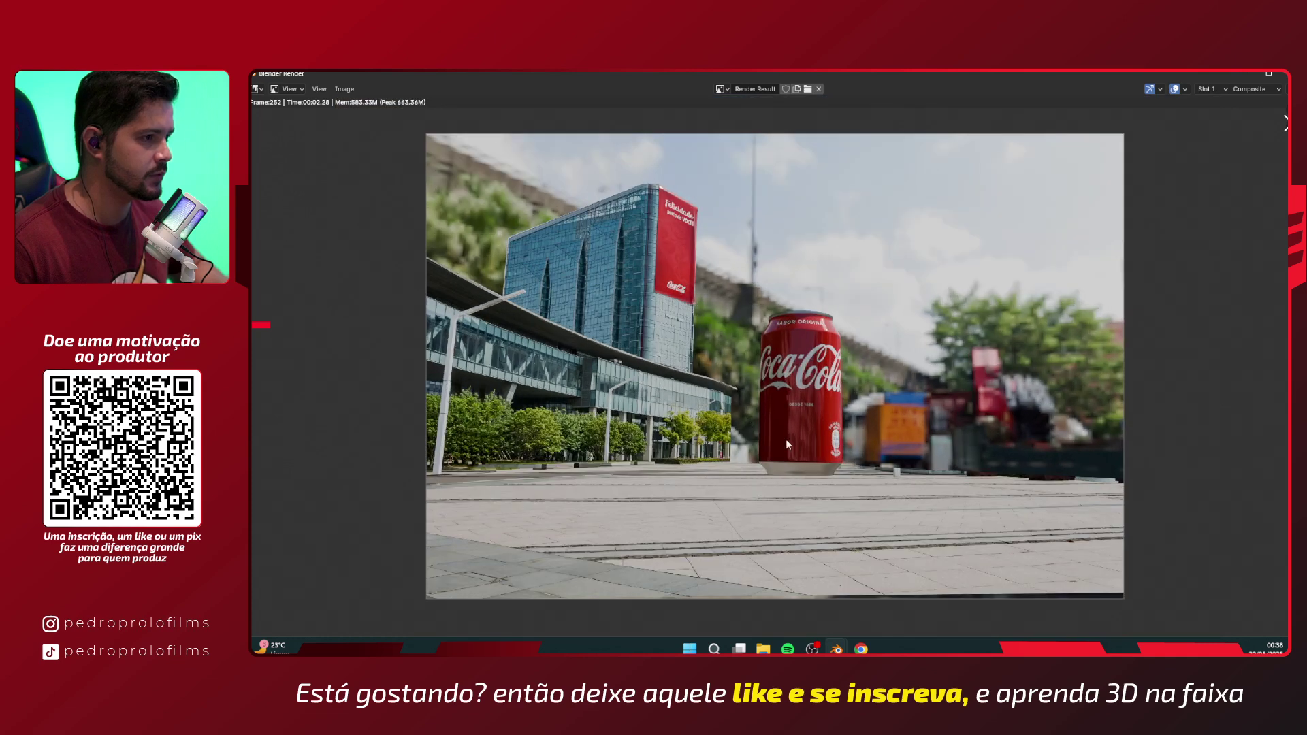
click(1243, 72)
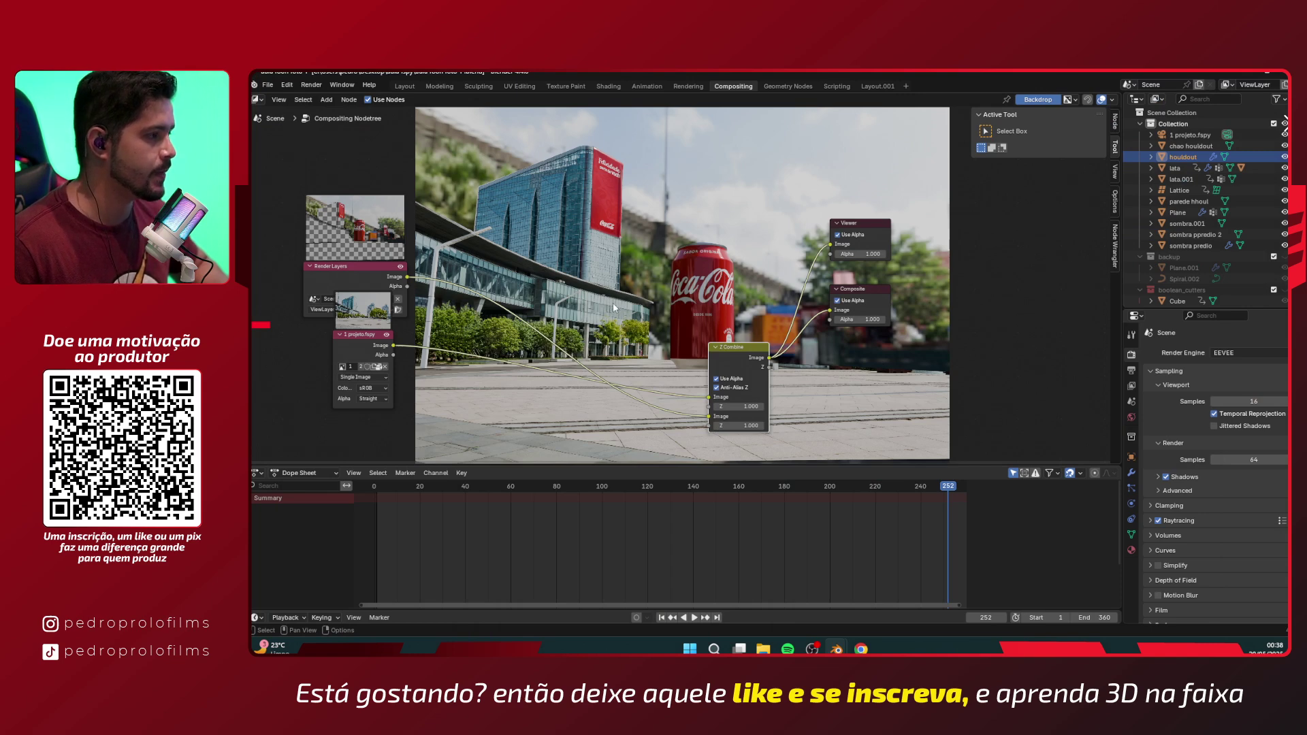
scroll(561, 226, down, 1)
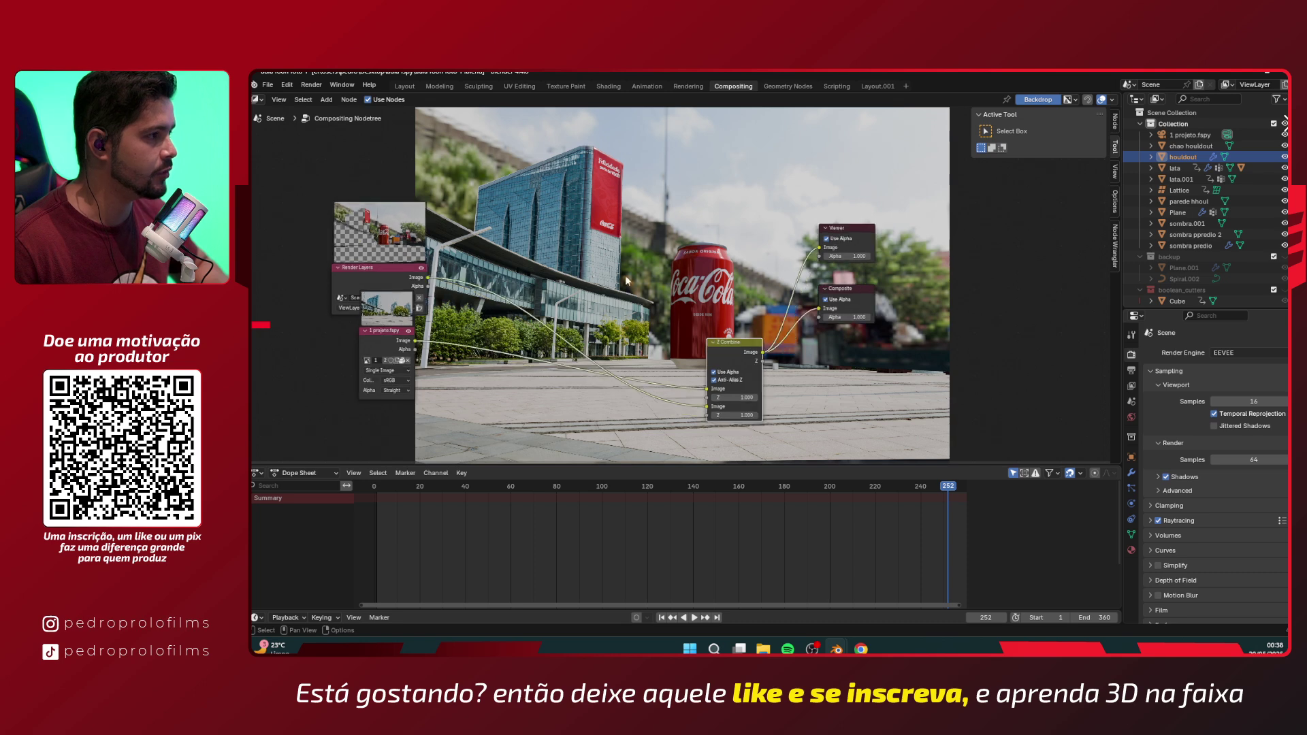
scroll(632, 277, up, 2)
scroll(631, 276, down, 1)
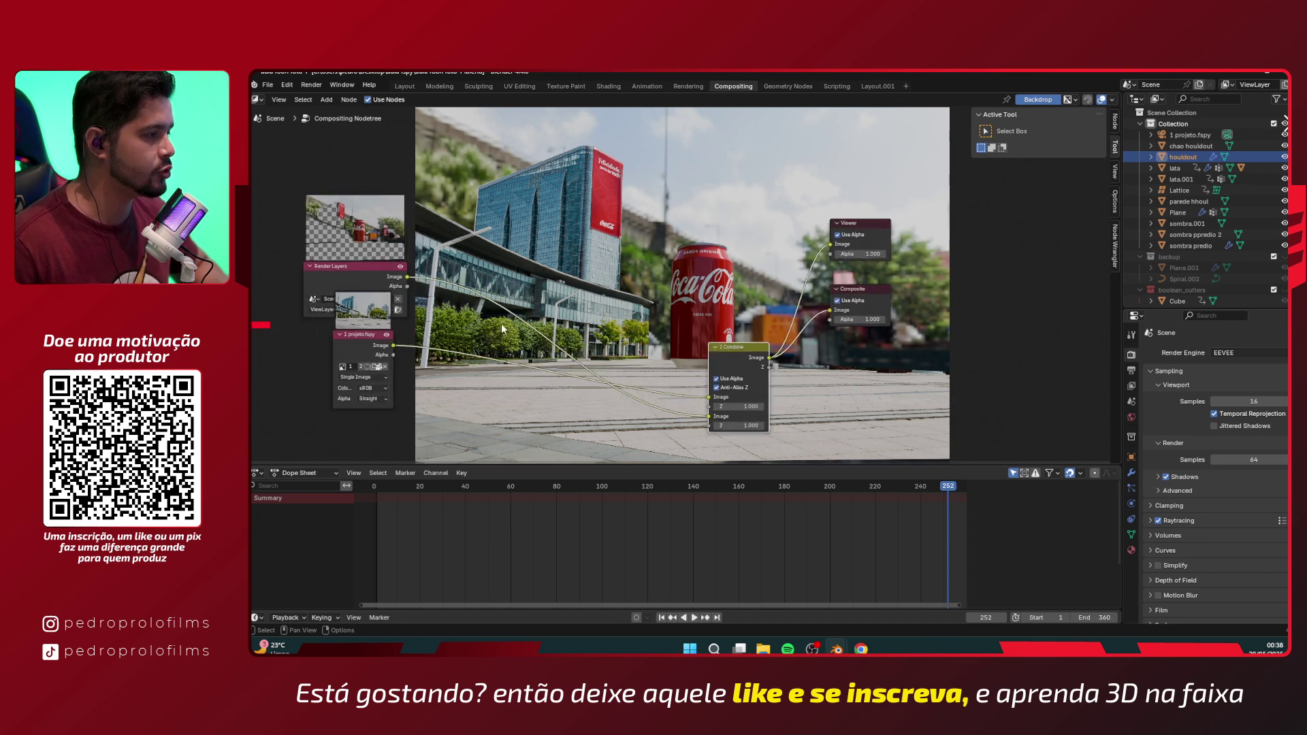
scroll(505, 174, down, 1)
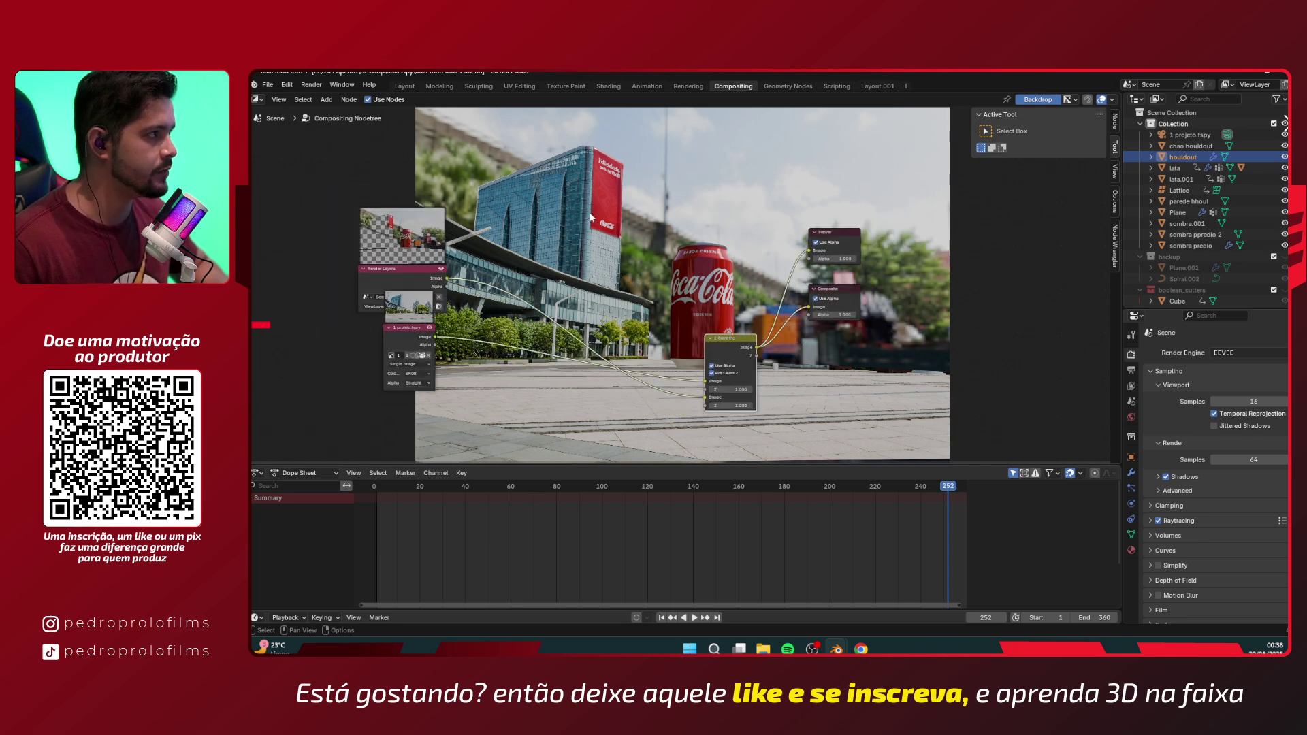
scroll(591, 218, up, 1)
scroll(755, 370, down, 1)
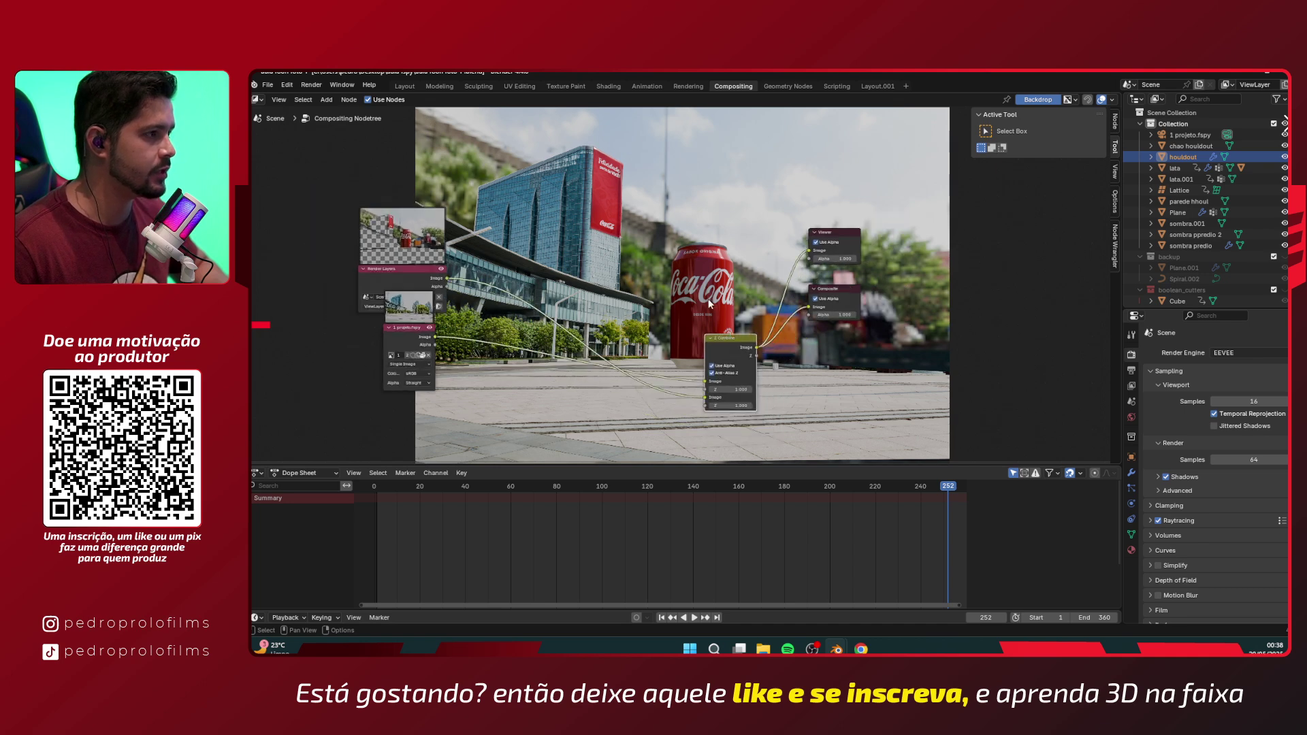
scroll(535, 290, up, 1)
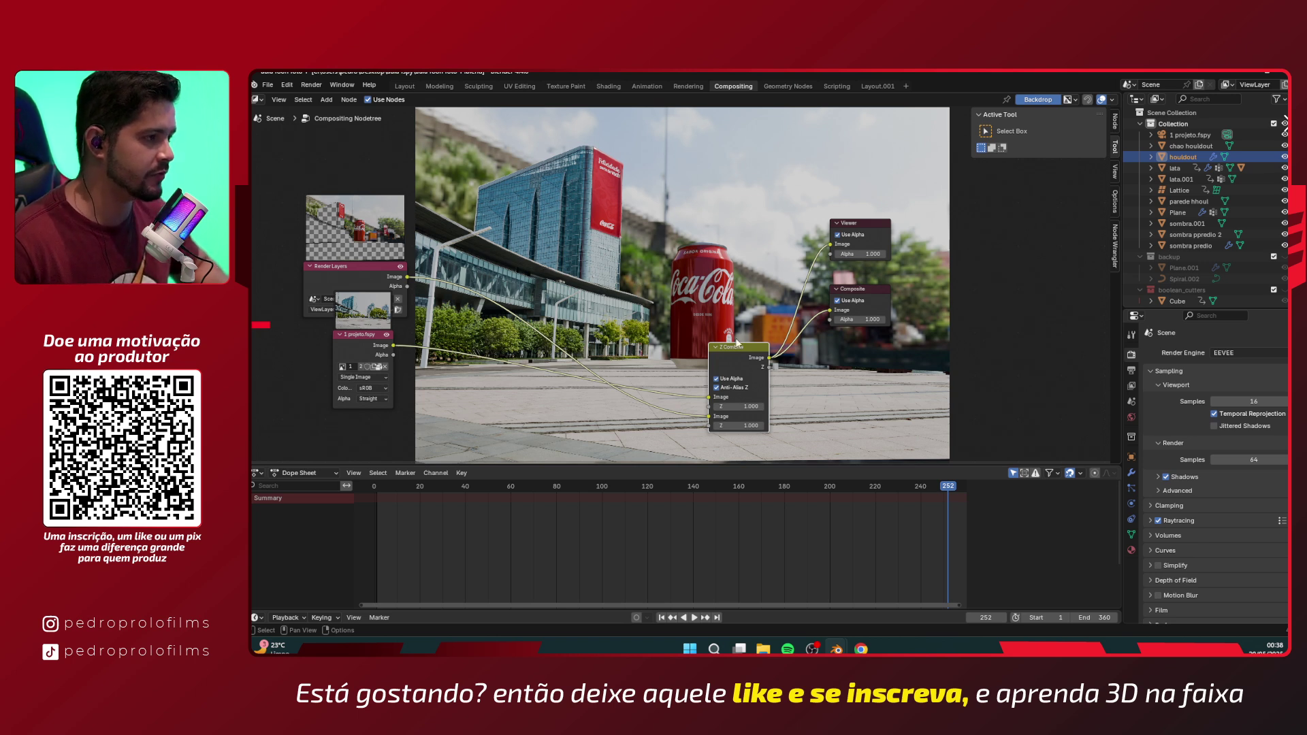
- Move the Z Combine, Viewer and Composite nodes away from the can in the backdrop
drag(737, 343, 730, 298)
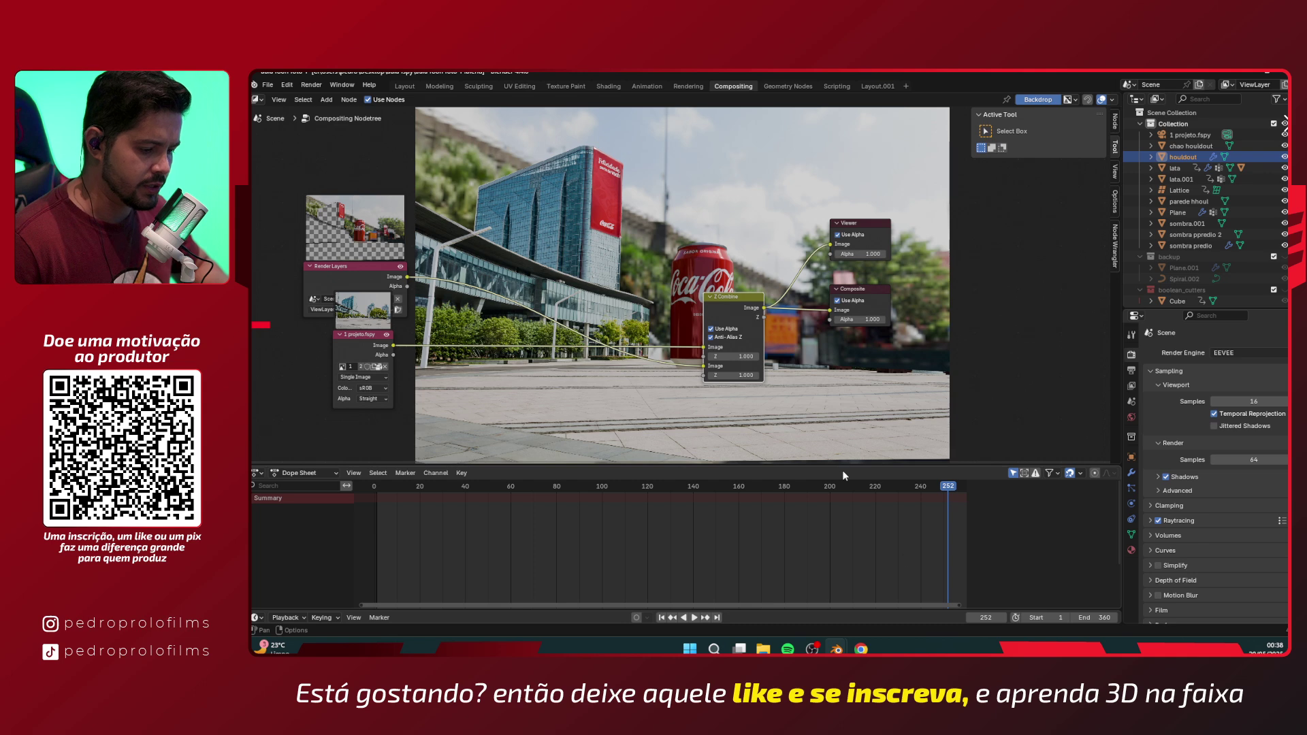
drag(735, 310, 766, 331)
drag(904, 192, 770, 350)
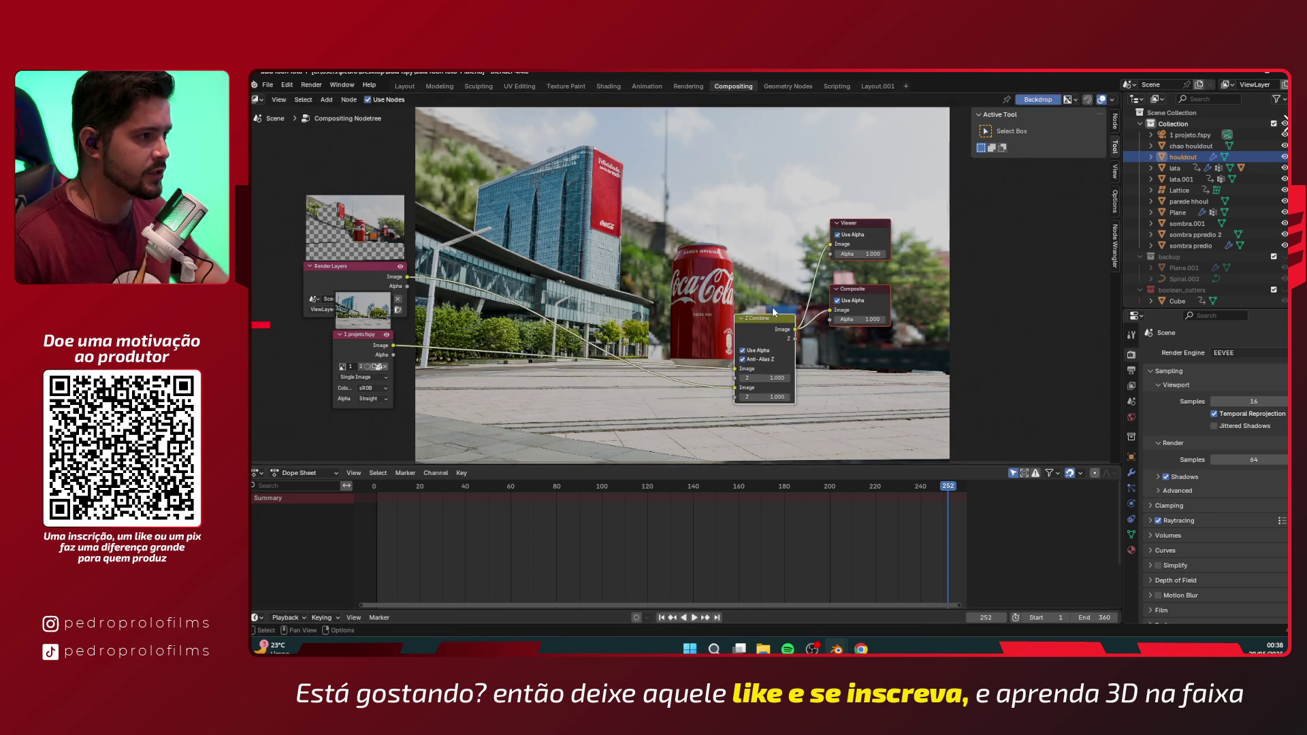
key(g)
click(939, 340)
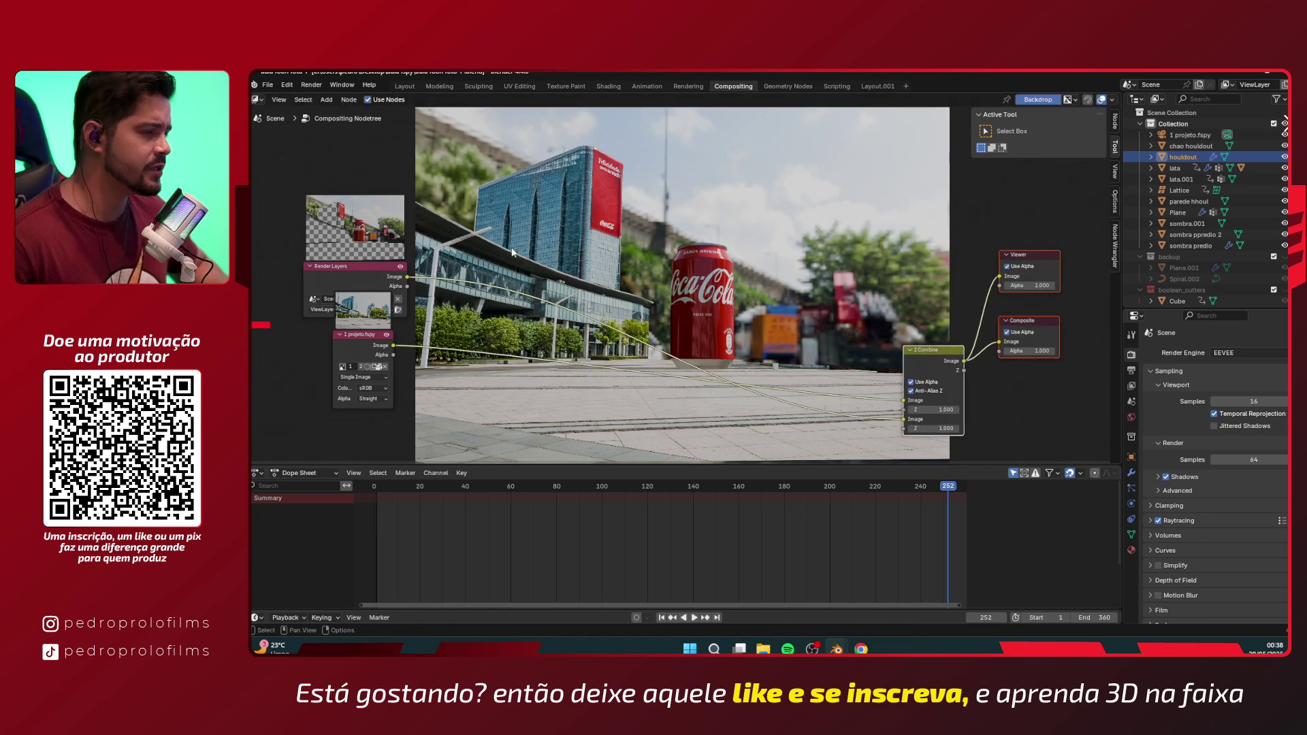
- Rearrange the Render Layers and photo nodes beside the backdrop image, stacked with a gap between them
drag(422, 249, 348, 370)
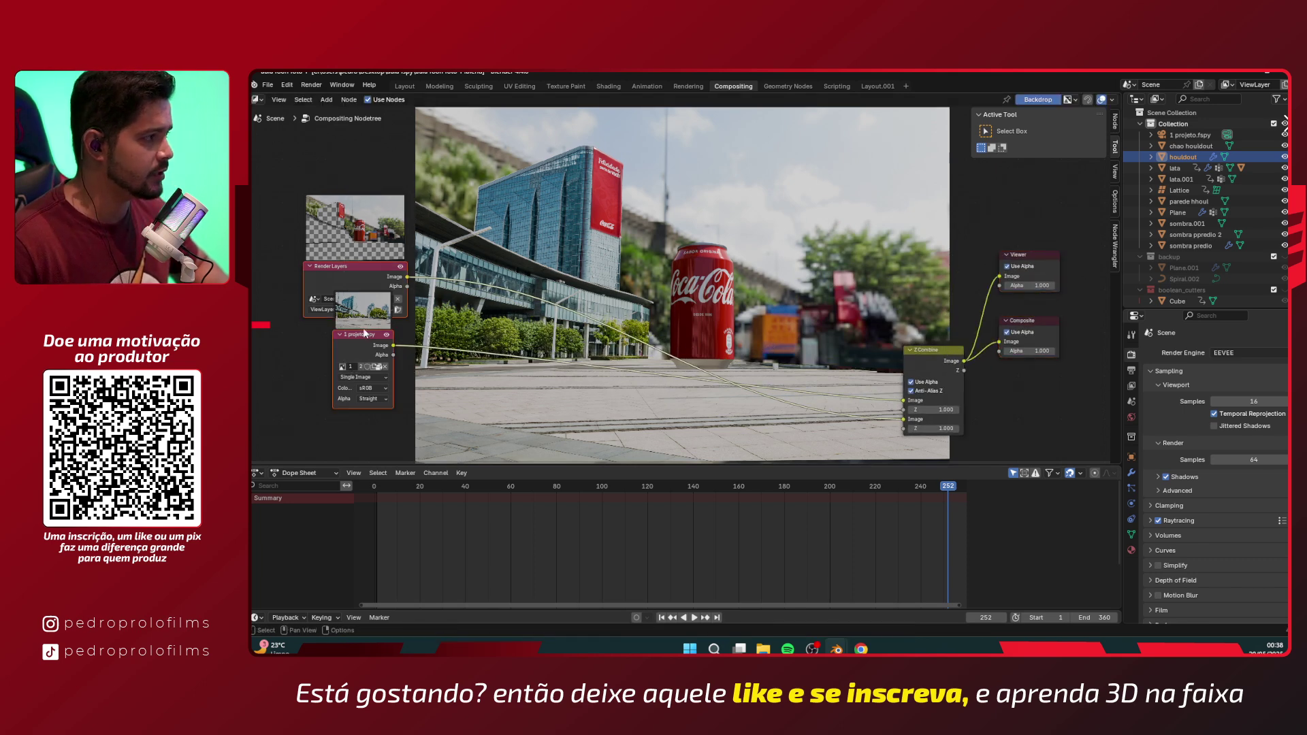
key(g)
click(324, 342)
drag(385, 289, 403, 329)
key(b)
drag(313, 234, 435, 407)
drag(409, 354, 379, 361)
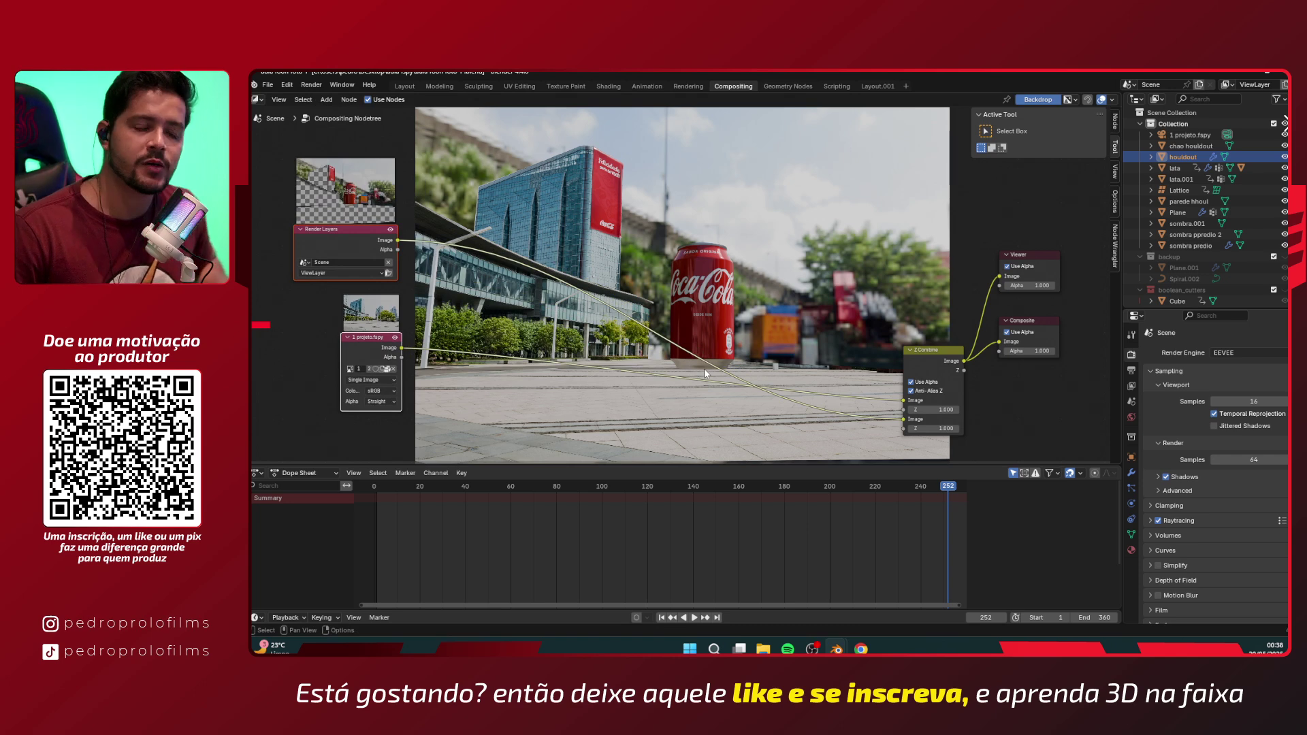